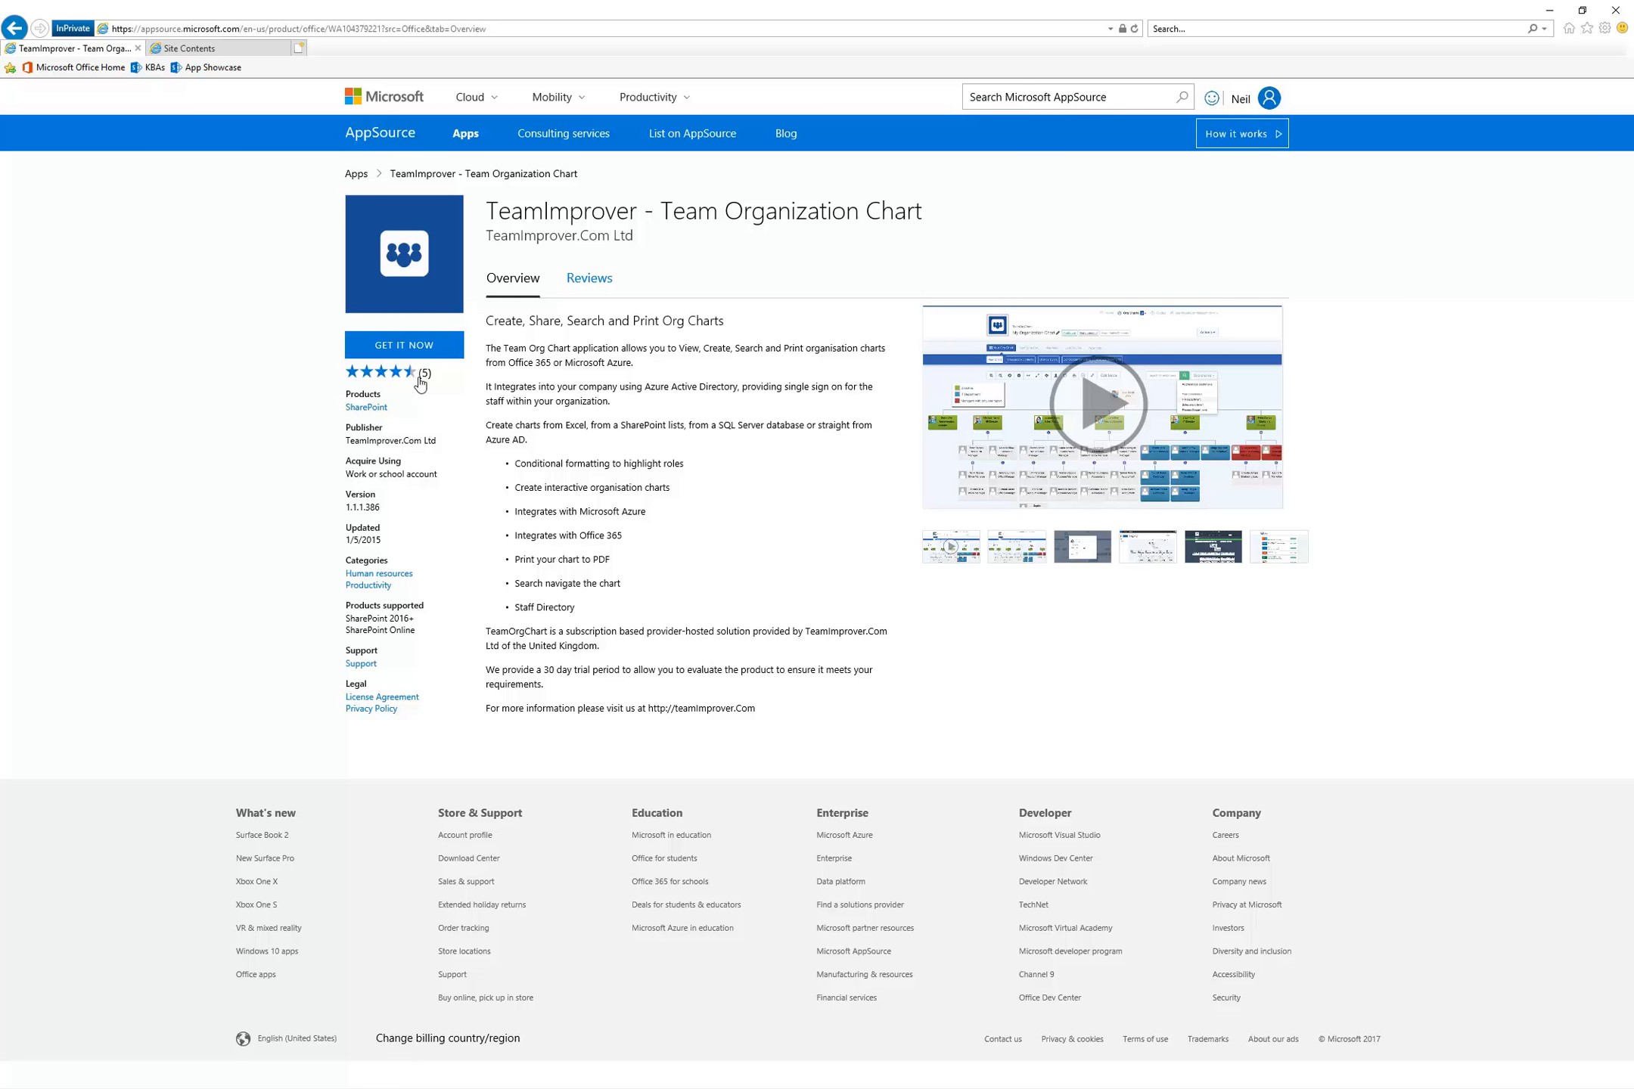
Read the customer reviews of TeamImprover - Team Organization Chart, including the two-star one, and check the app's version and update details
left_click(602, 283)
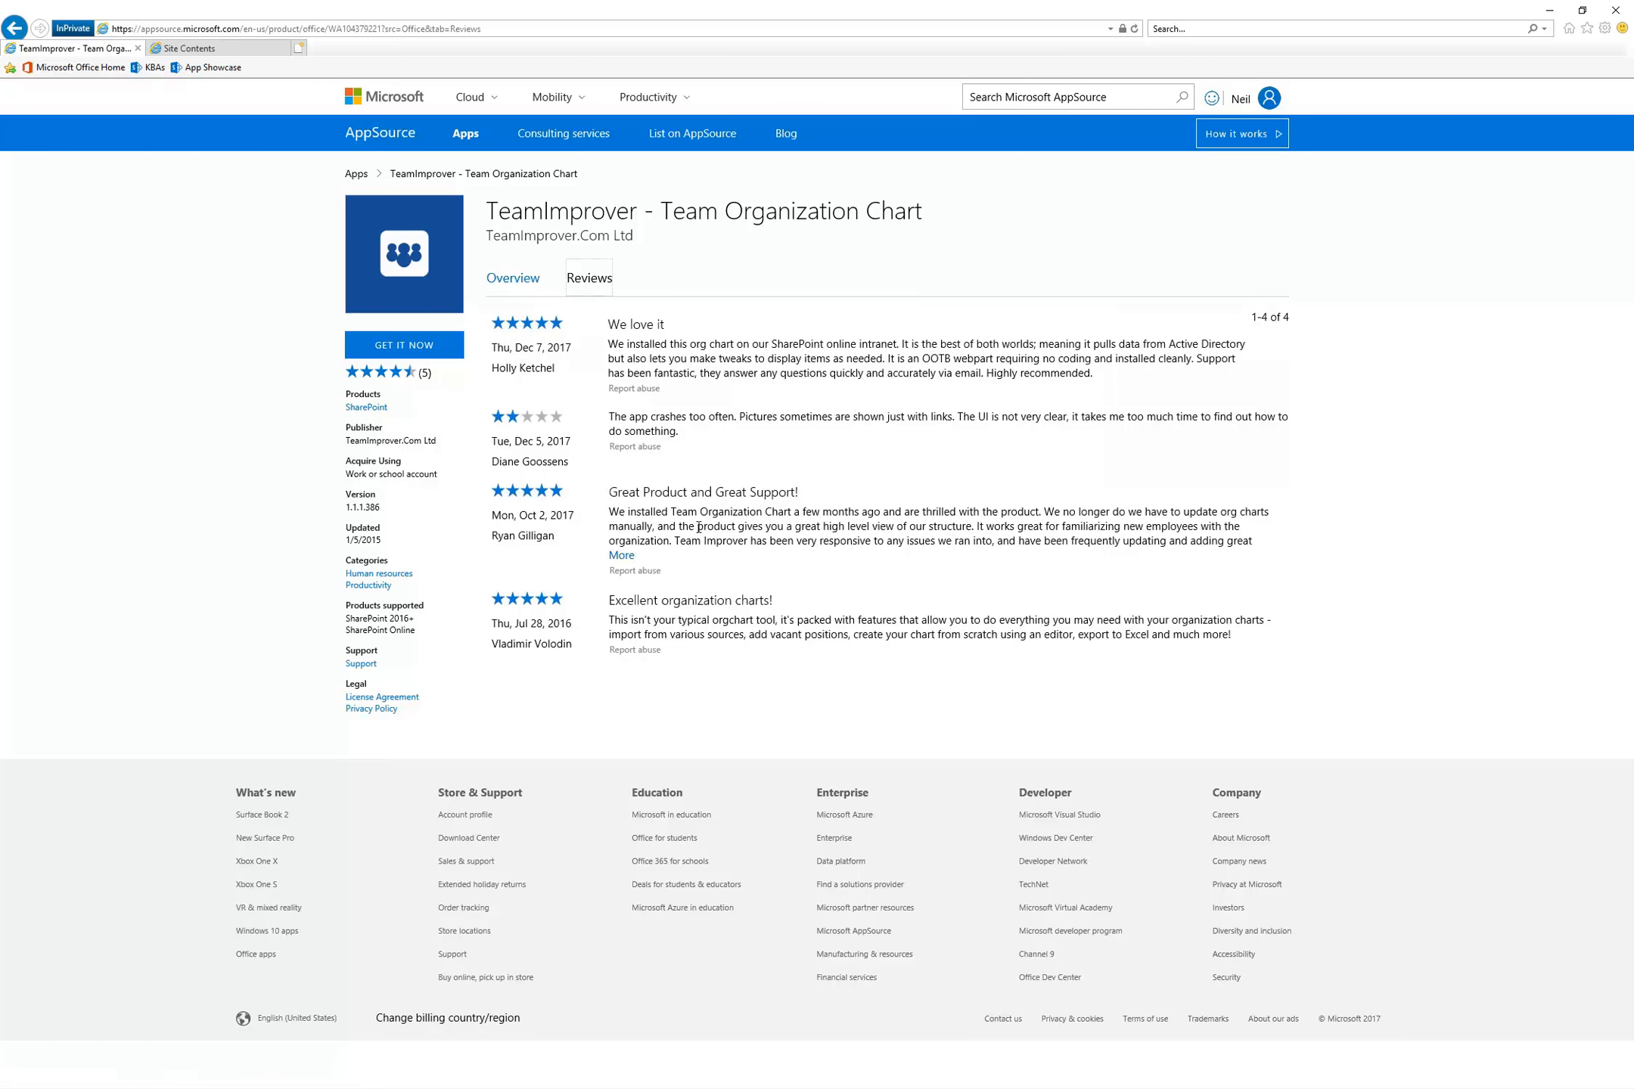
left_click_drag(610, 418, 675, 435)
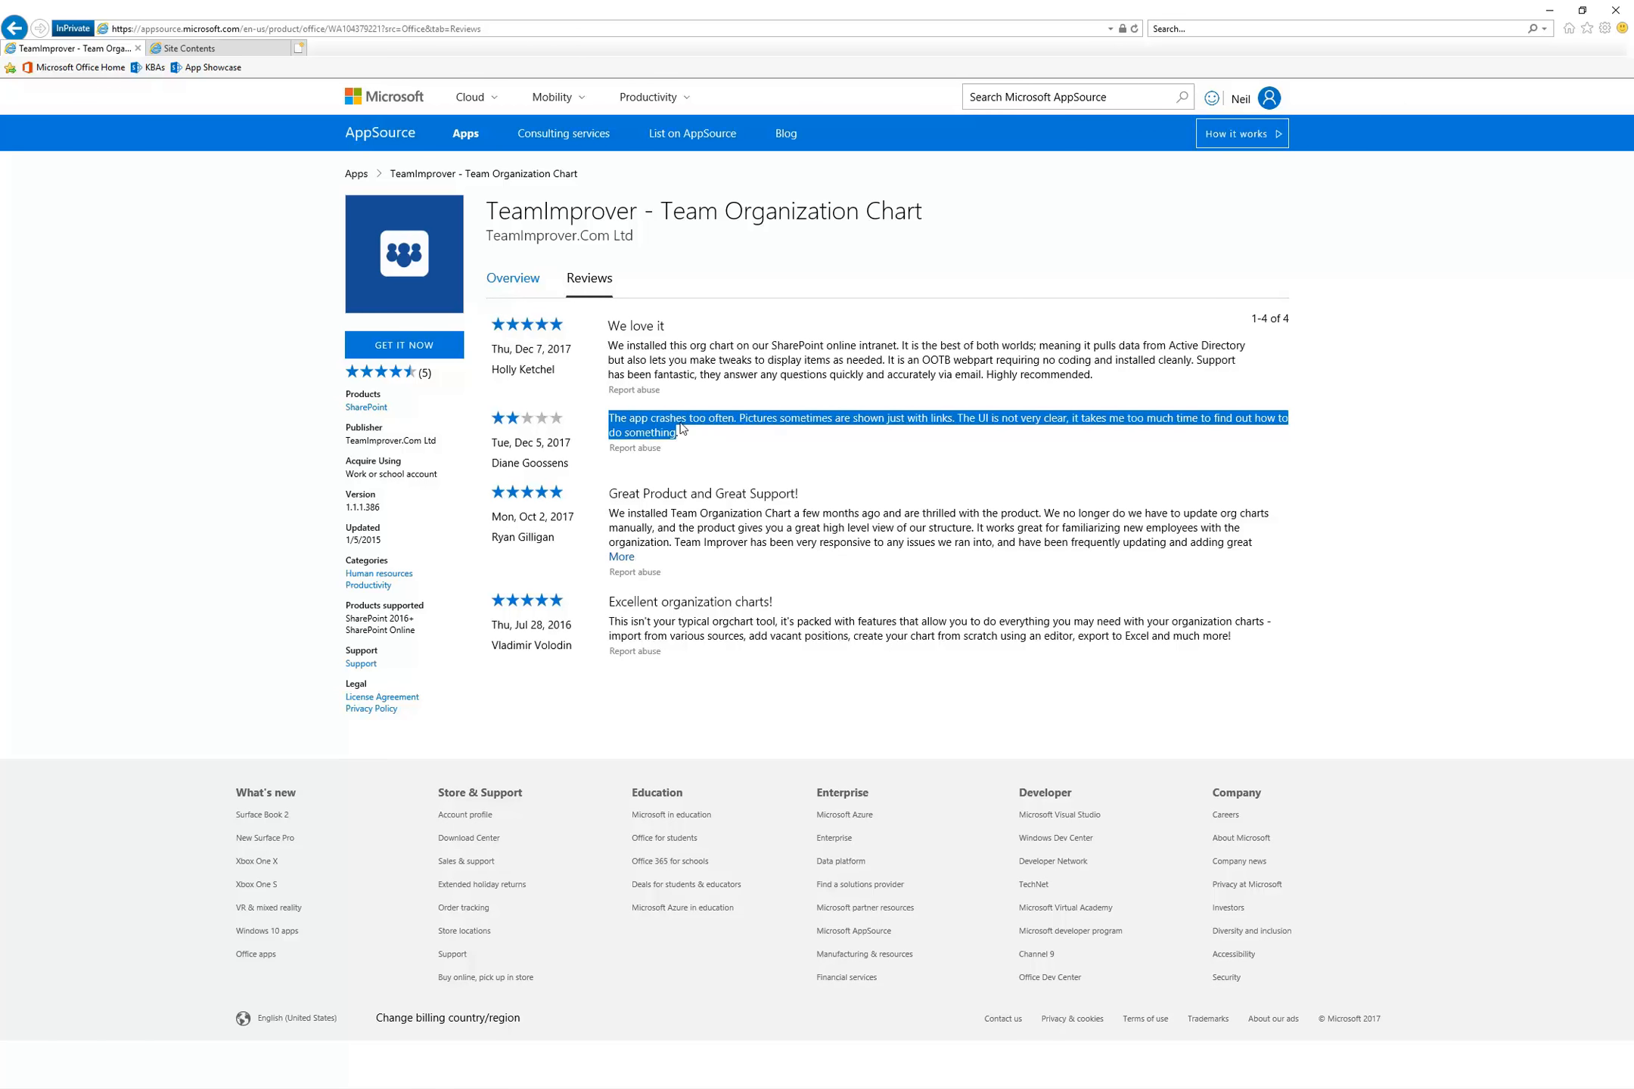
left_click(681, 426)
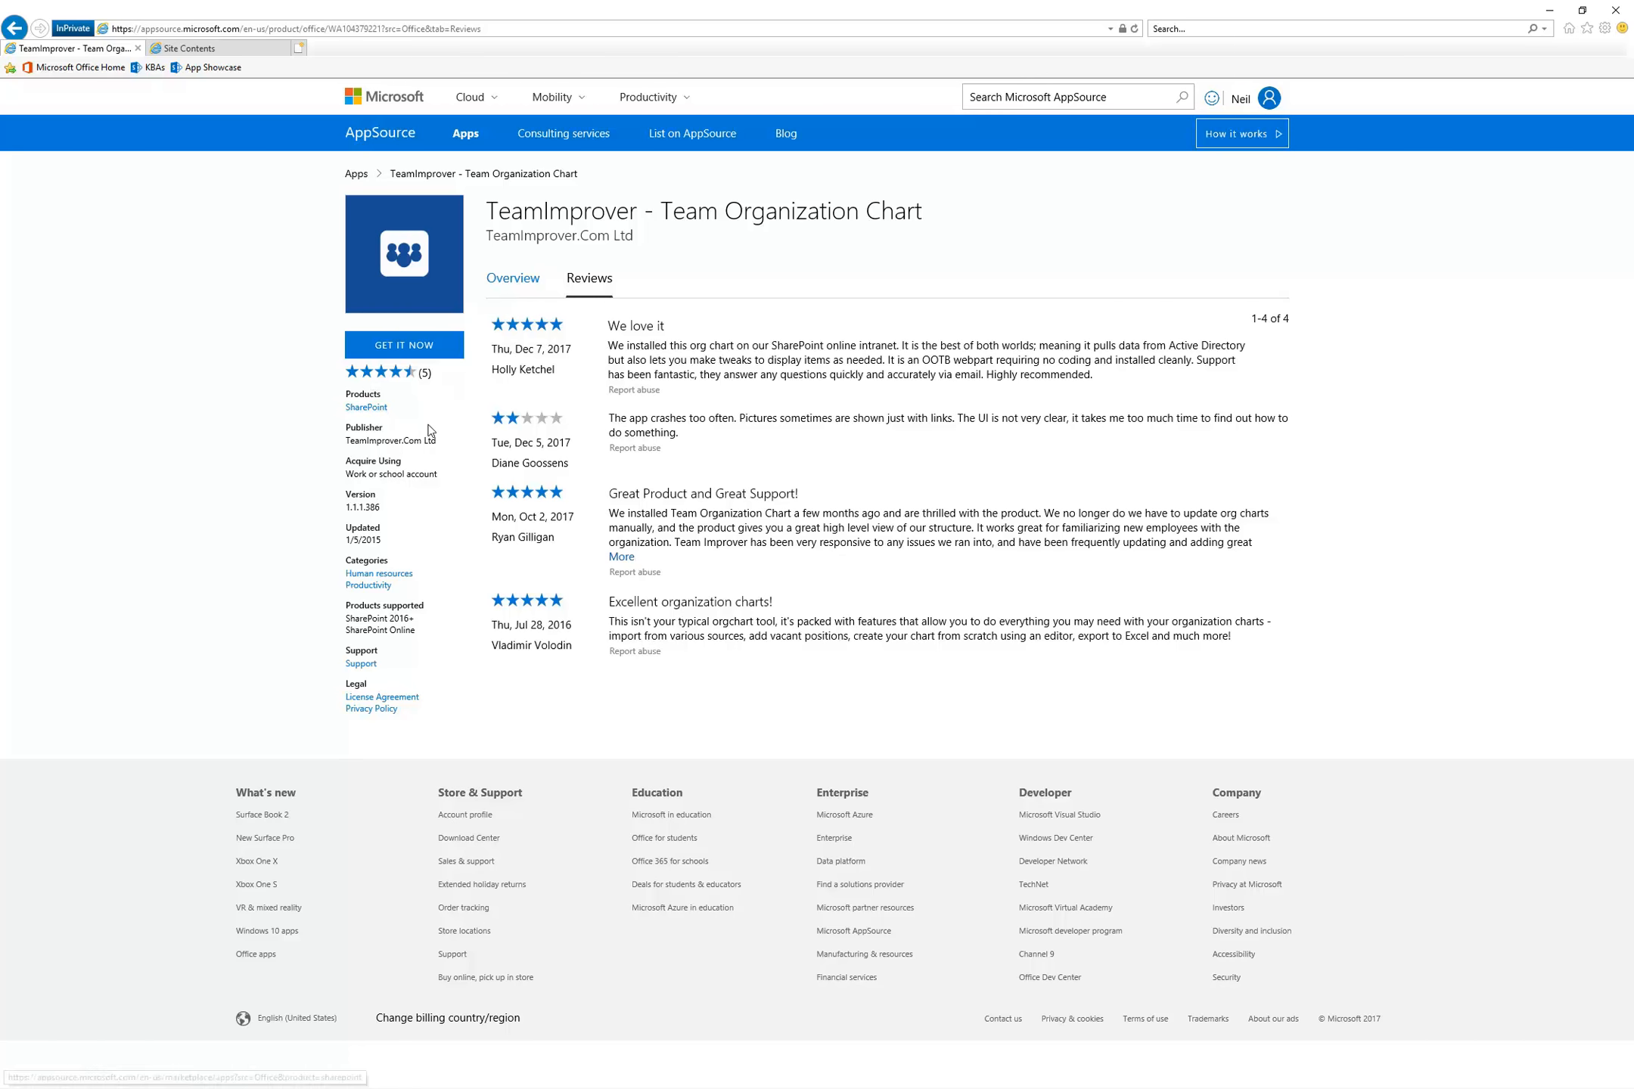
left_click_drag(381, 505, 319, 521)
left_click(284, 515)
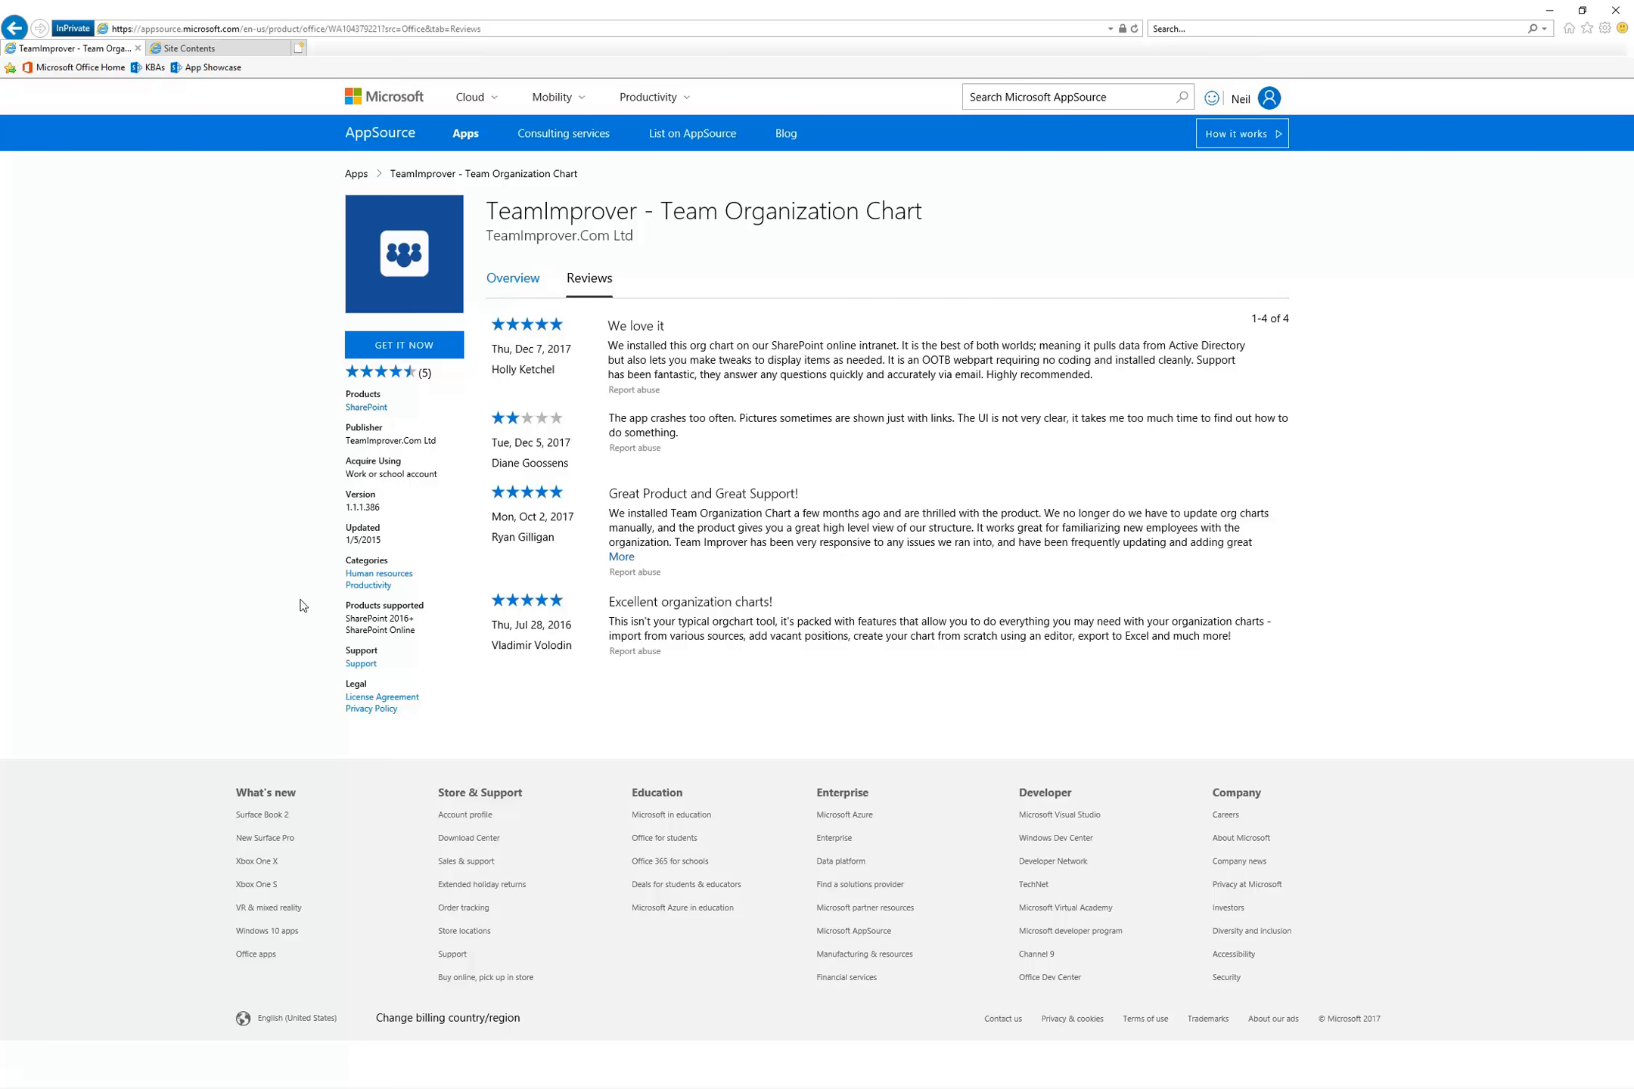
left_click_drag(393, 532, 323, 531)
left_click(325, 543)
Examine the app's overview for its provider-hosted subscription model, the solution provider and the trial period terms
left_click(499, 287)
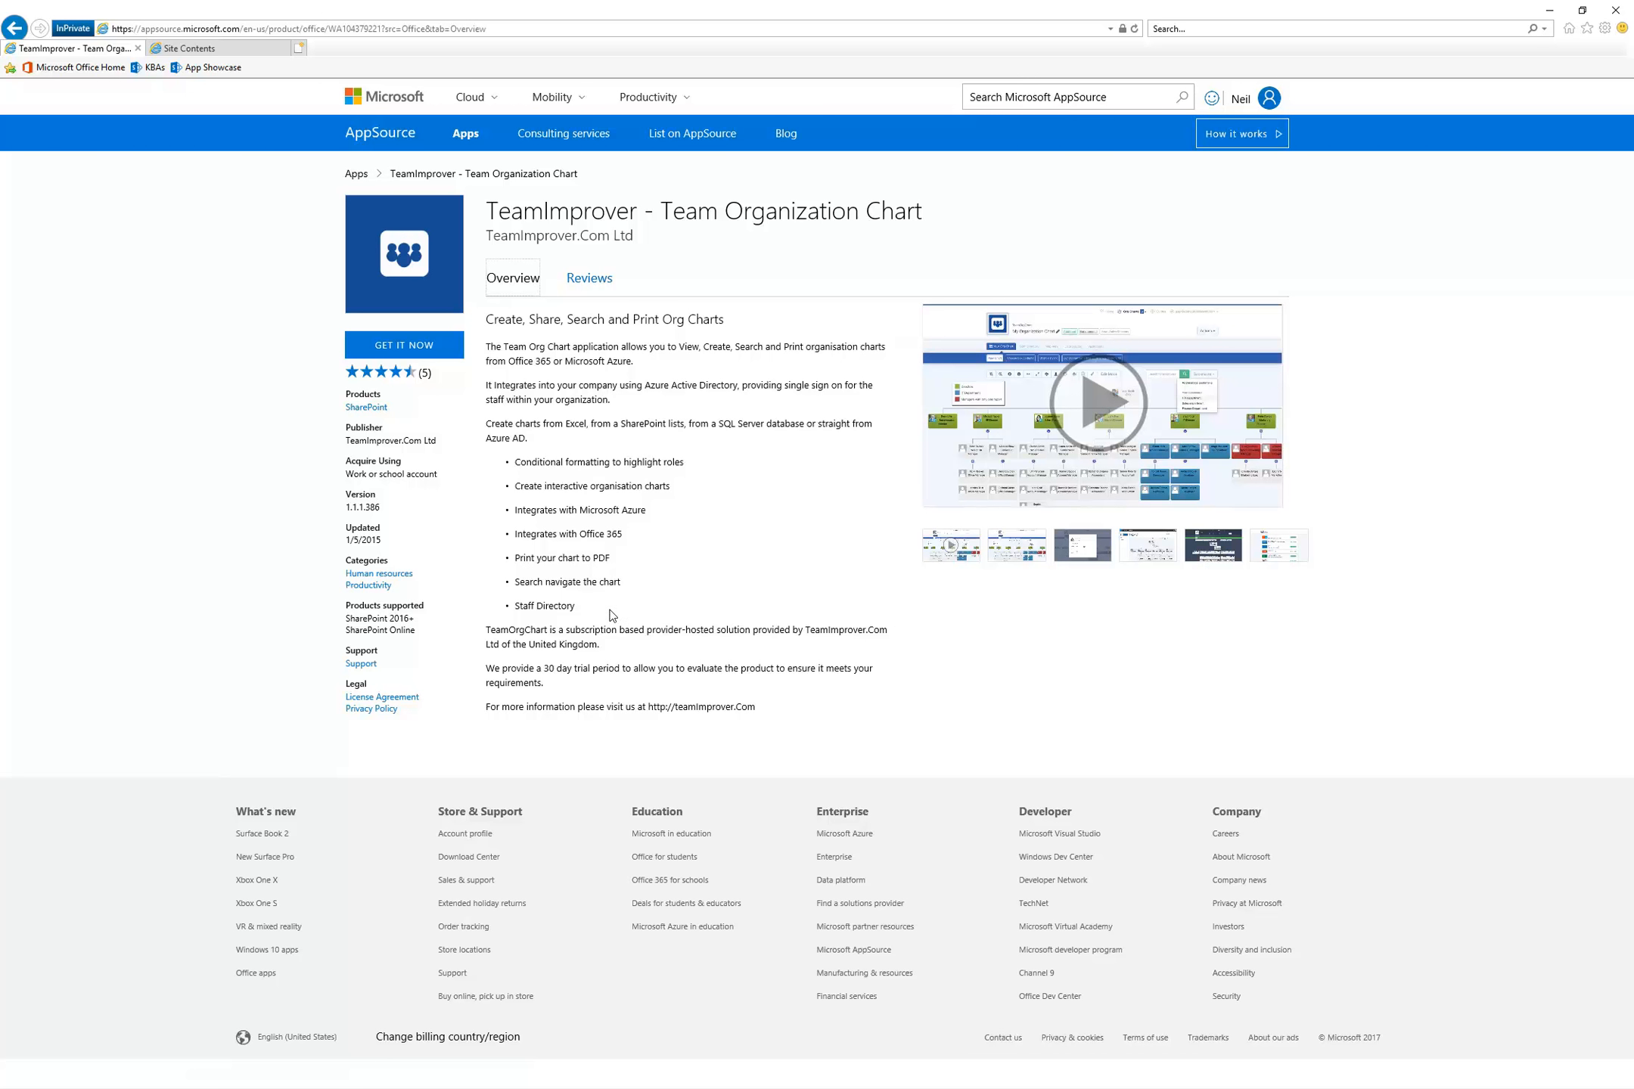
double_click(587, 646)
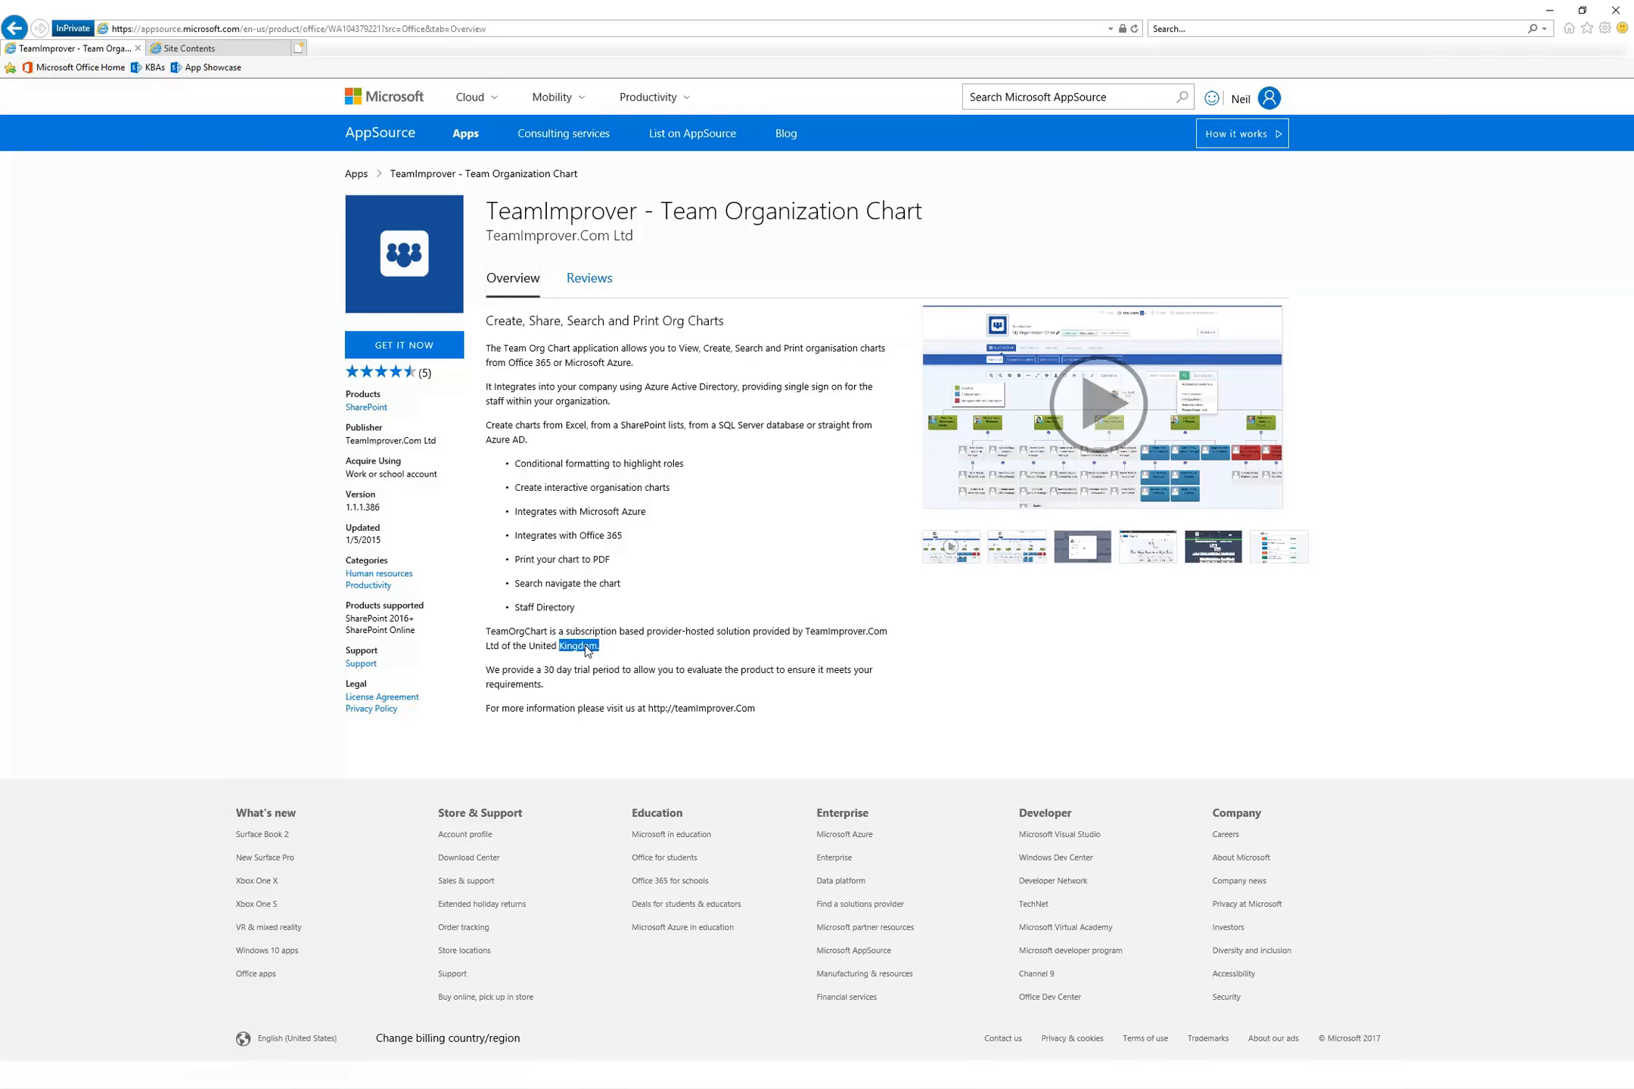
left_click_drag(602, 647, 619, 634)
left_click(645, 643)
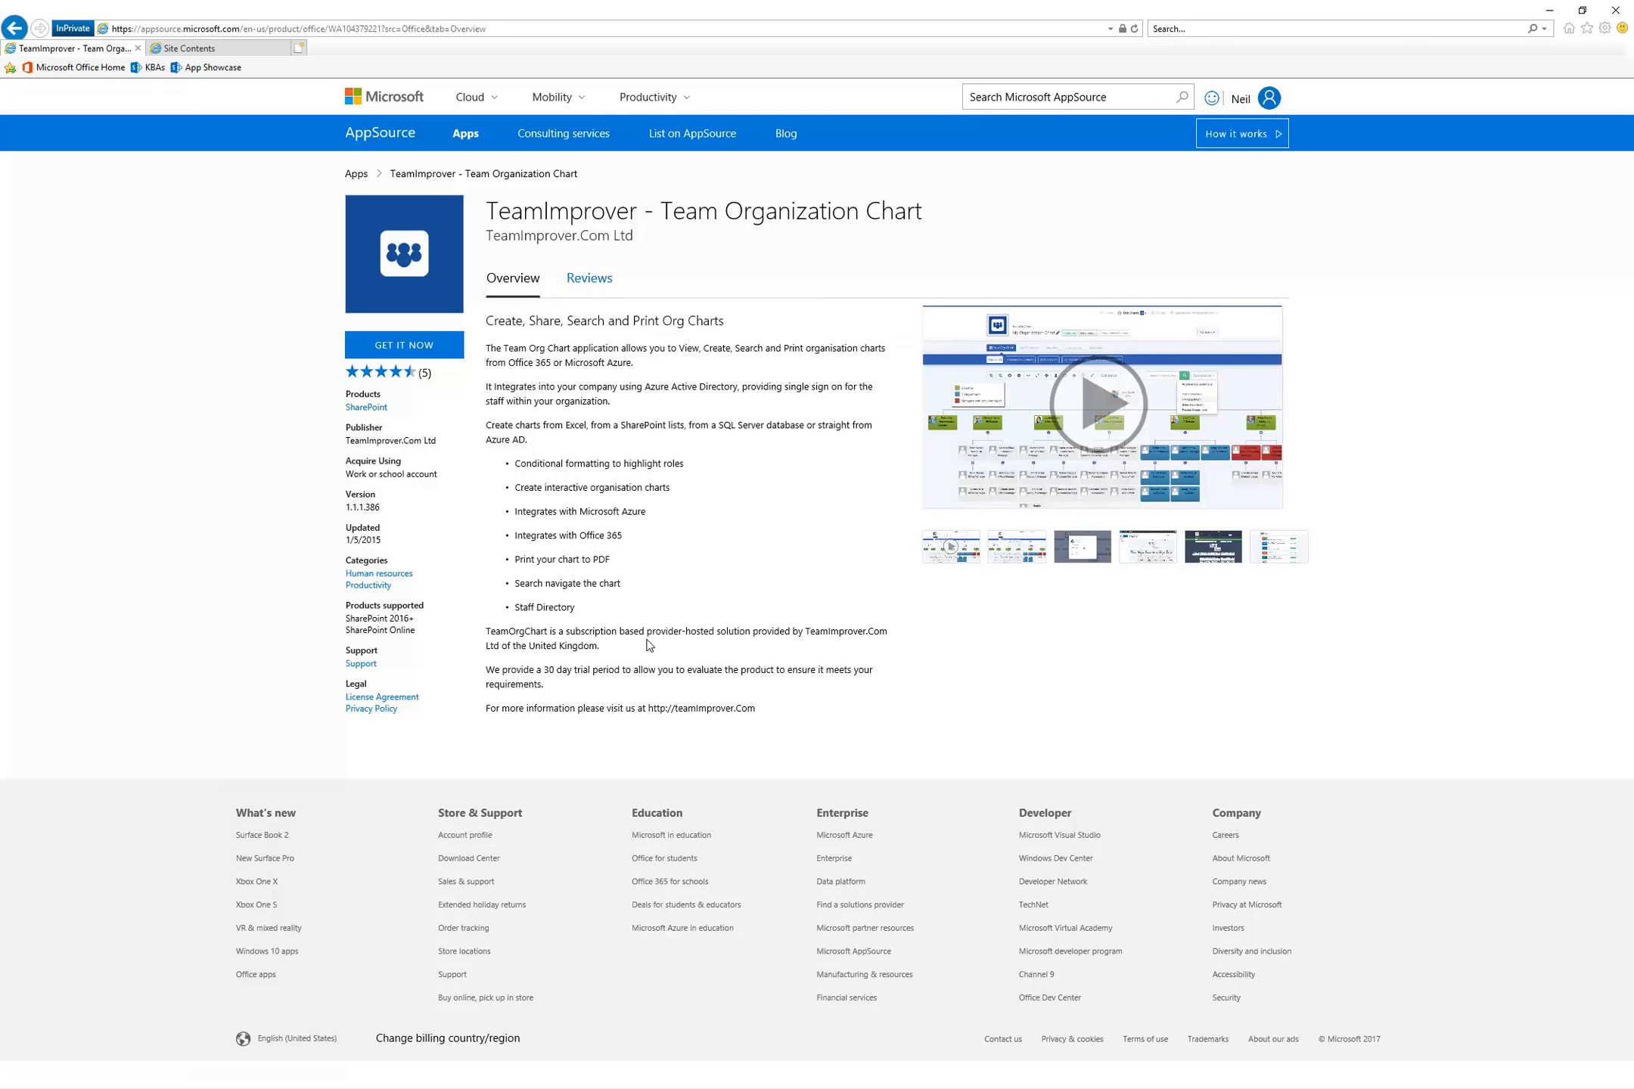
left_click_drag(676, 634, 744, 638)
left_click(781, 633)
left_click_drag(750, 634, 882, 634)
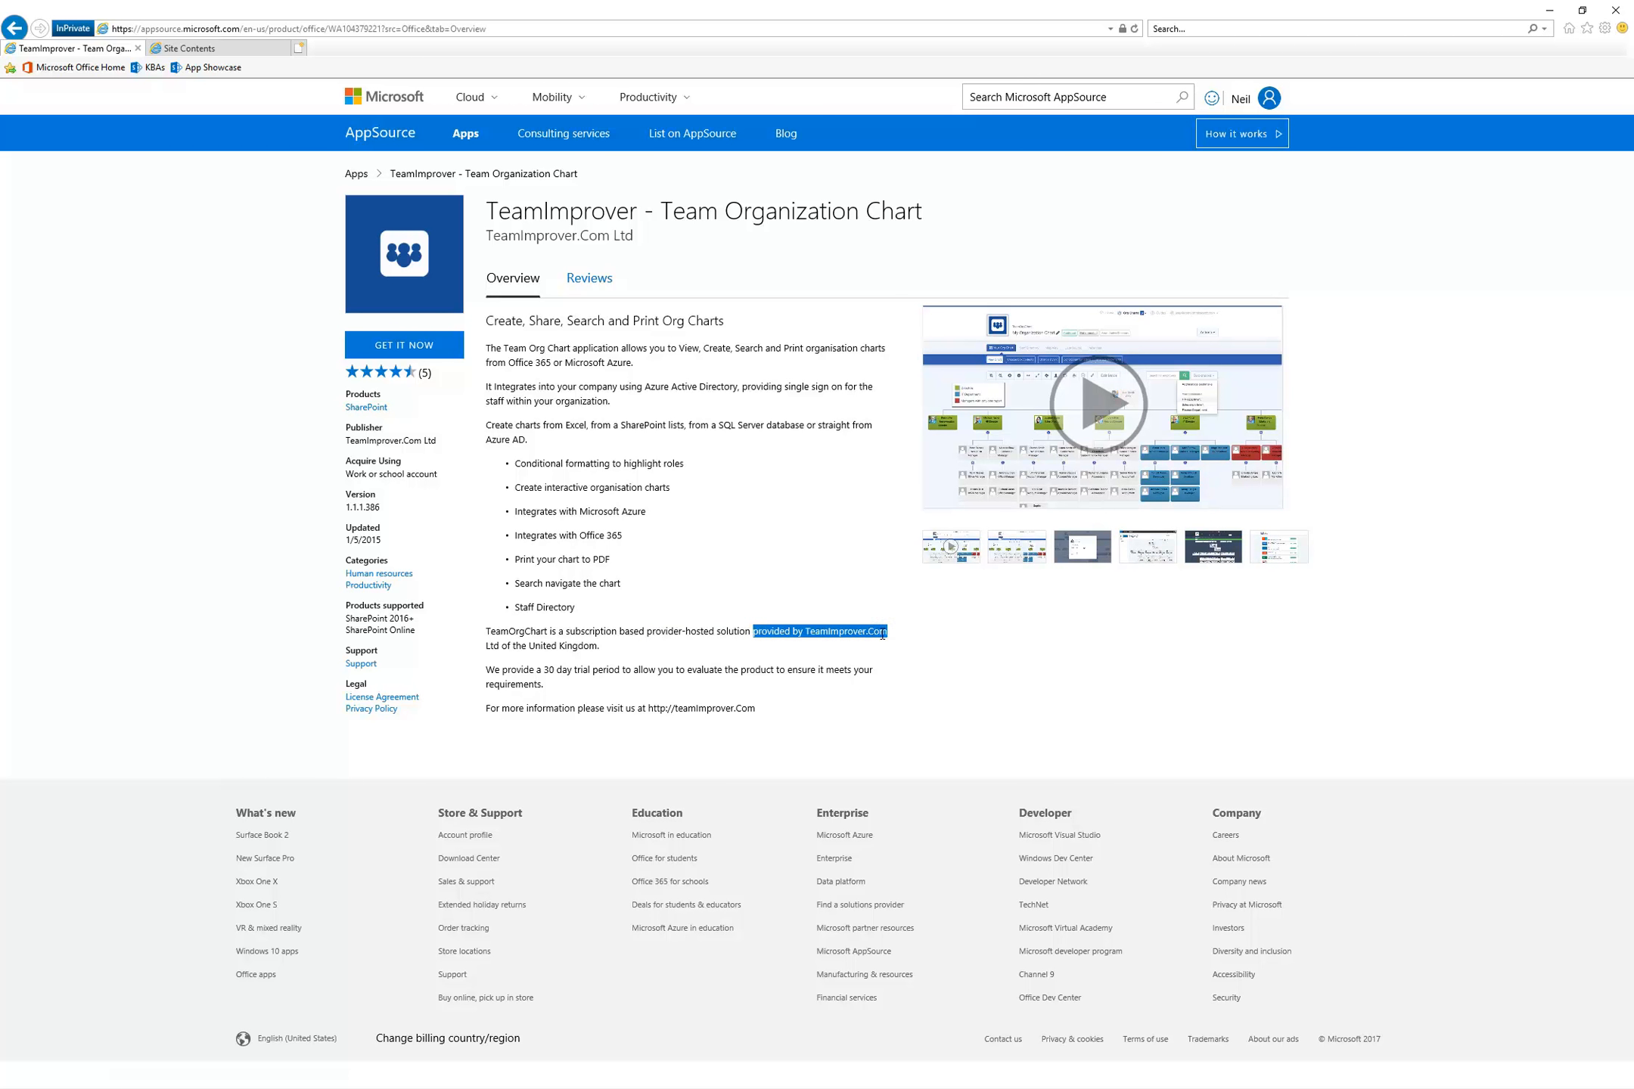
left_click(694, 633)
left_click_drag(543, 683, 509, 673)
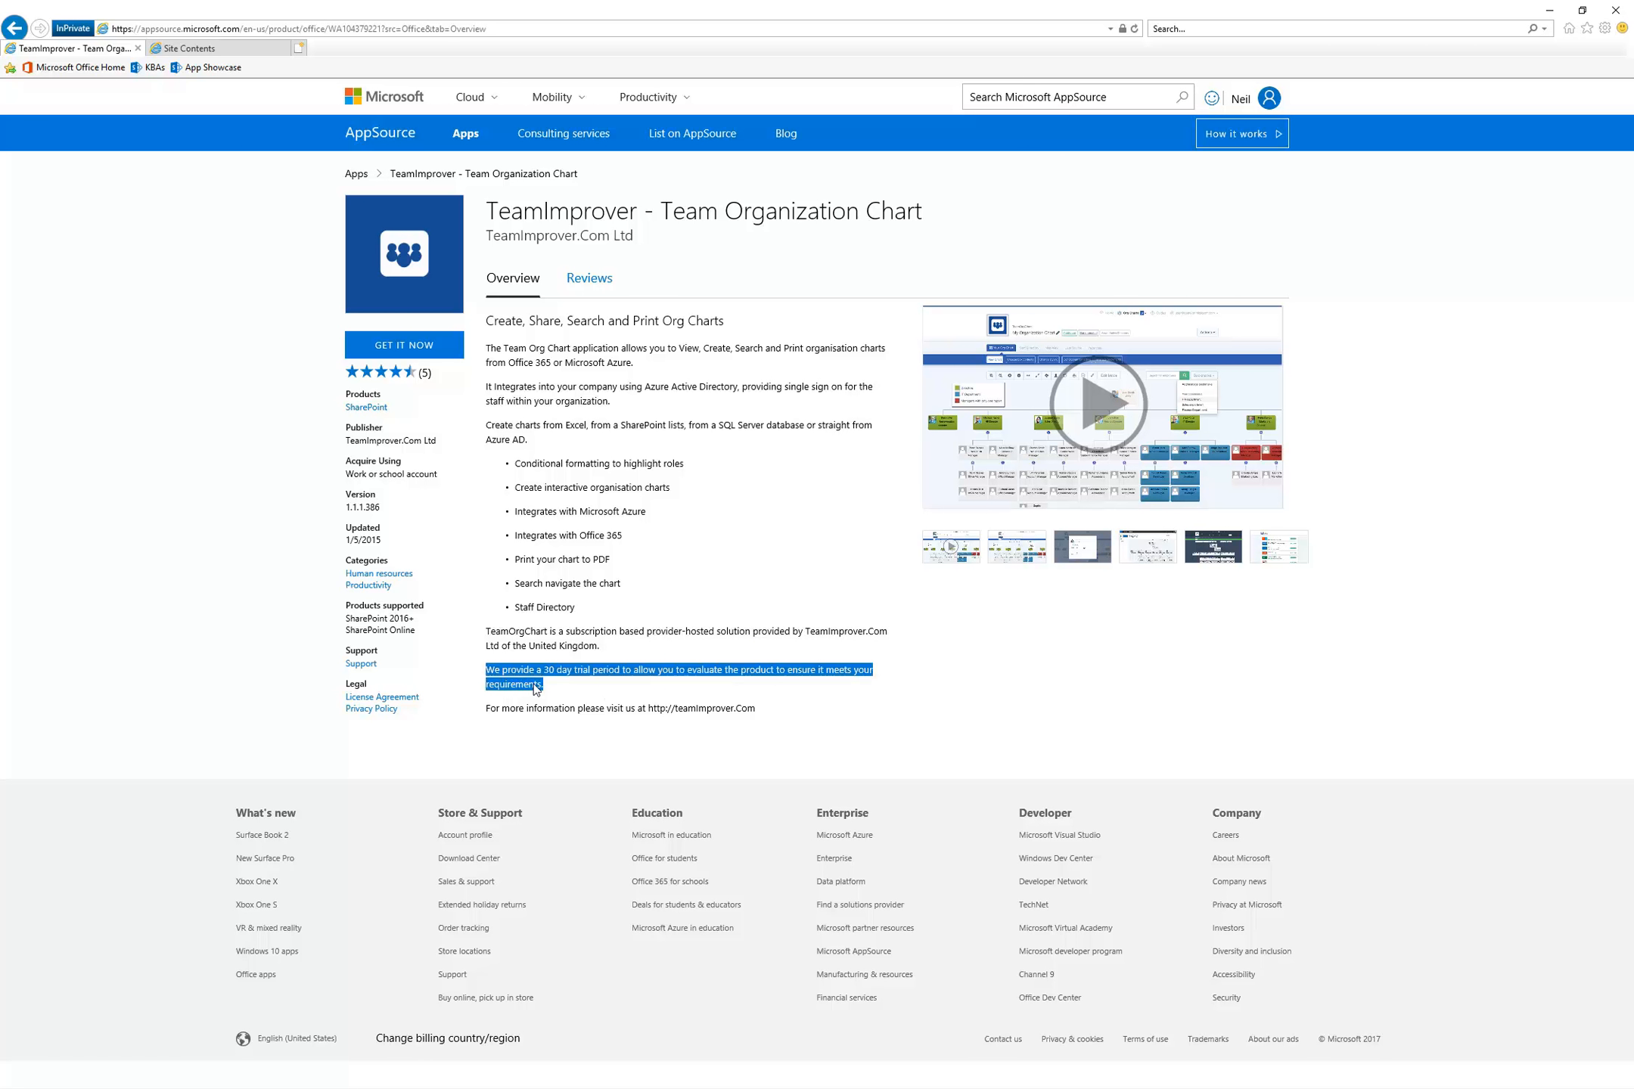
left_click(608, 690)
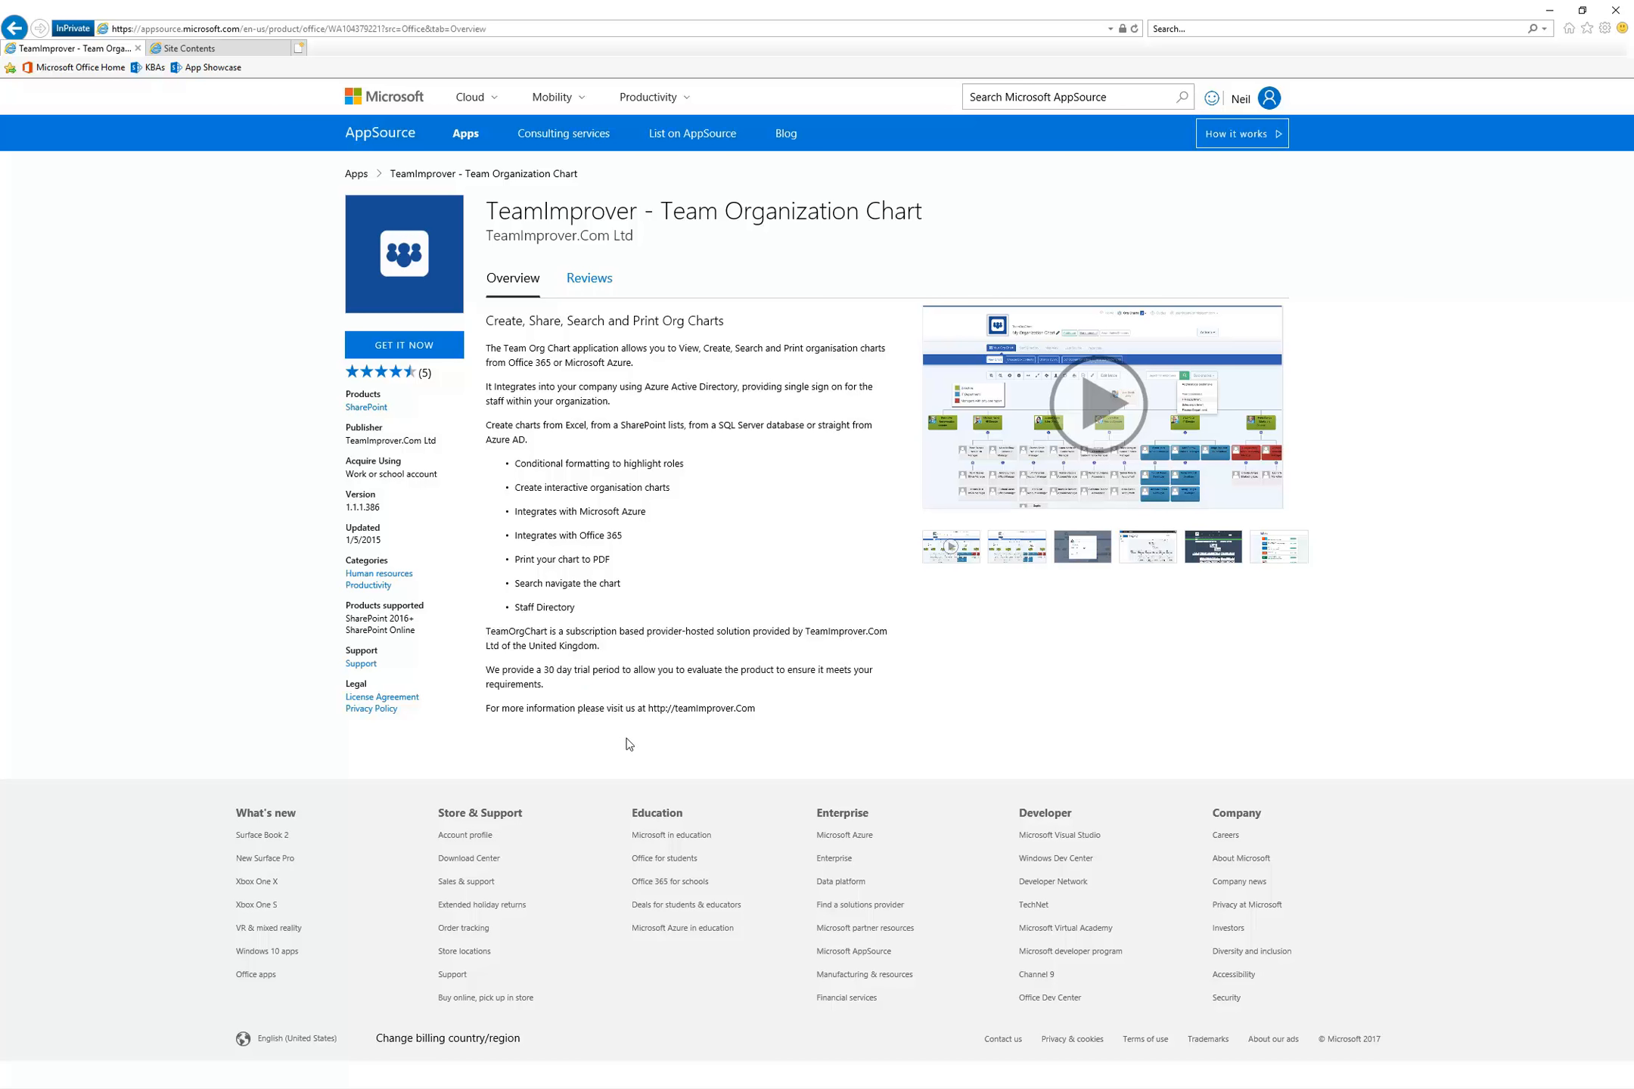
Open the app's support user guides and bring up the guide on getting started with a first organization chart
left_click(360, 664)
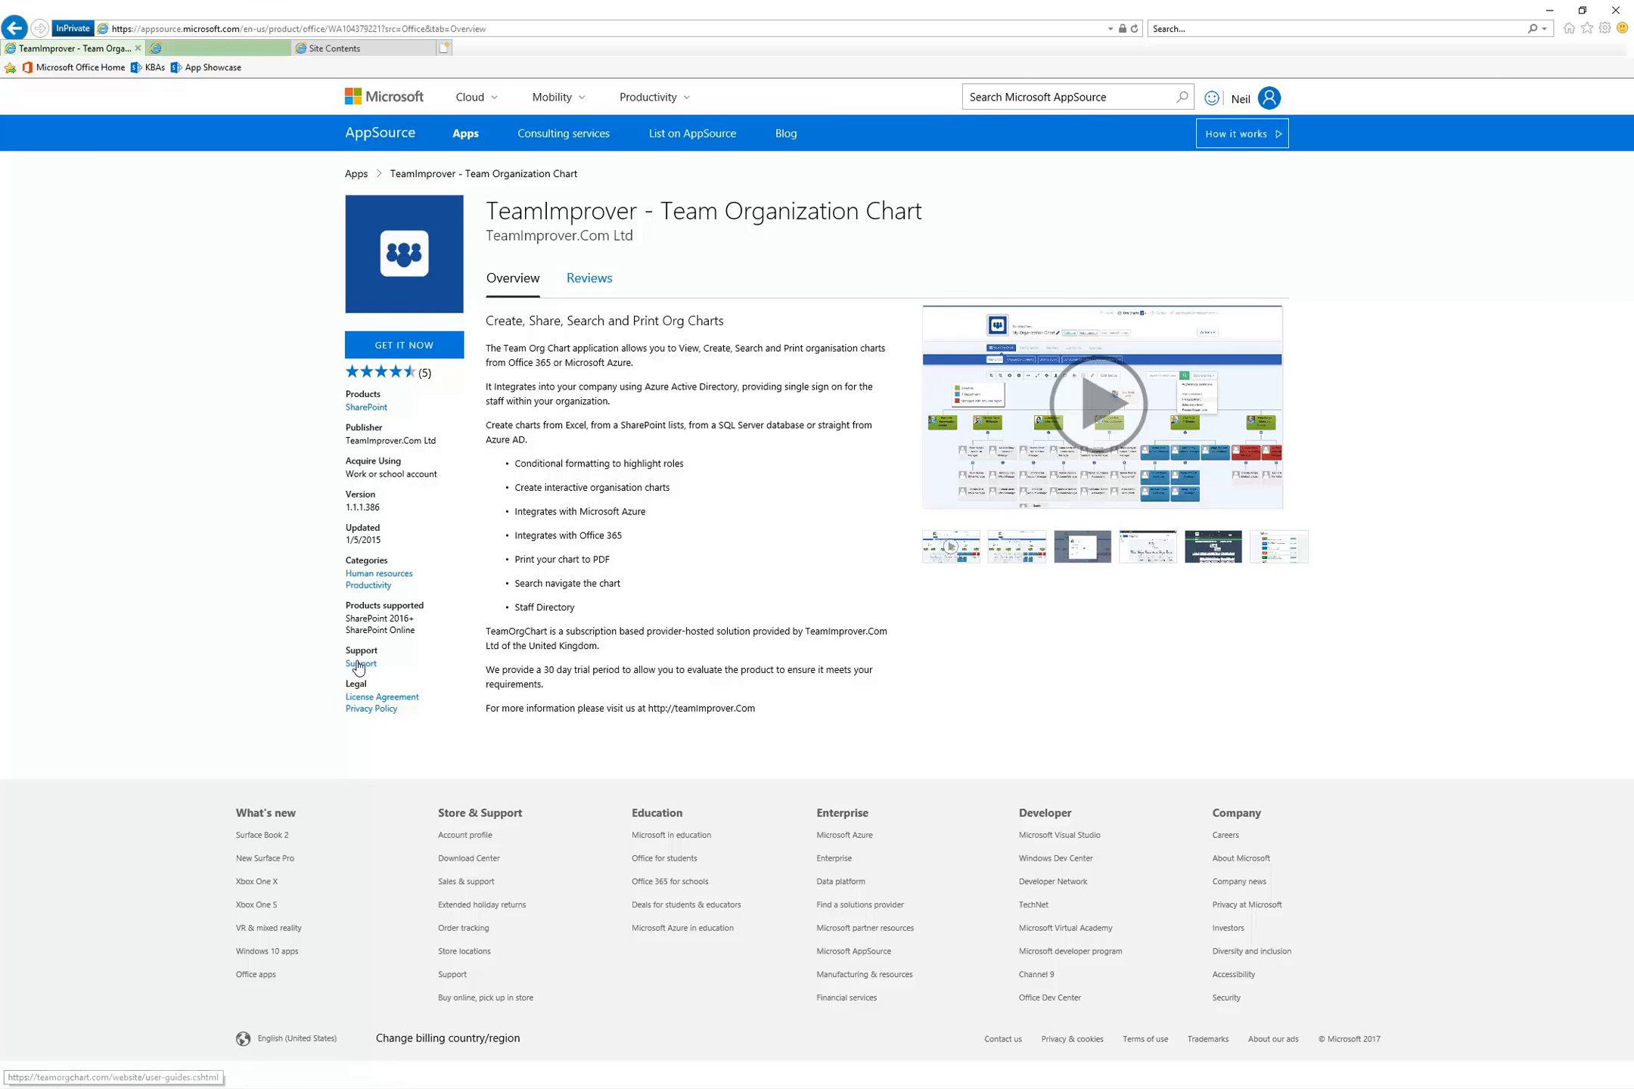
left_click(242, 46)
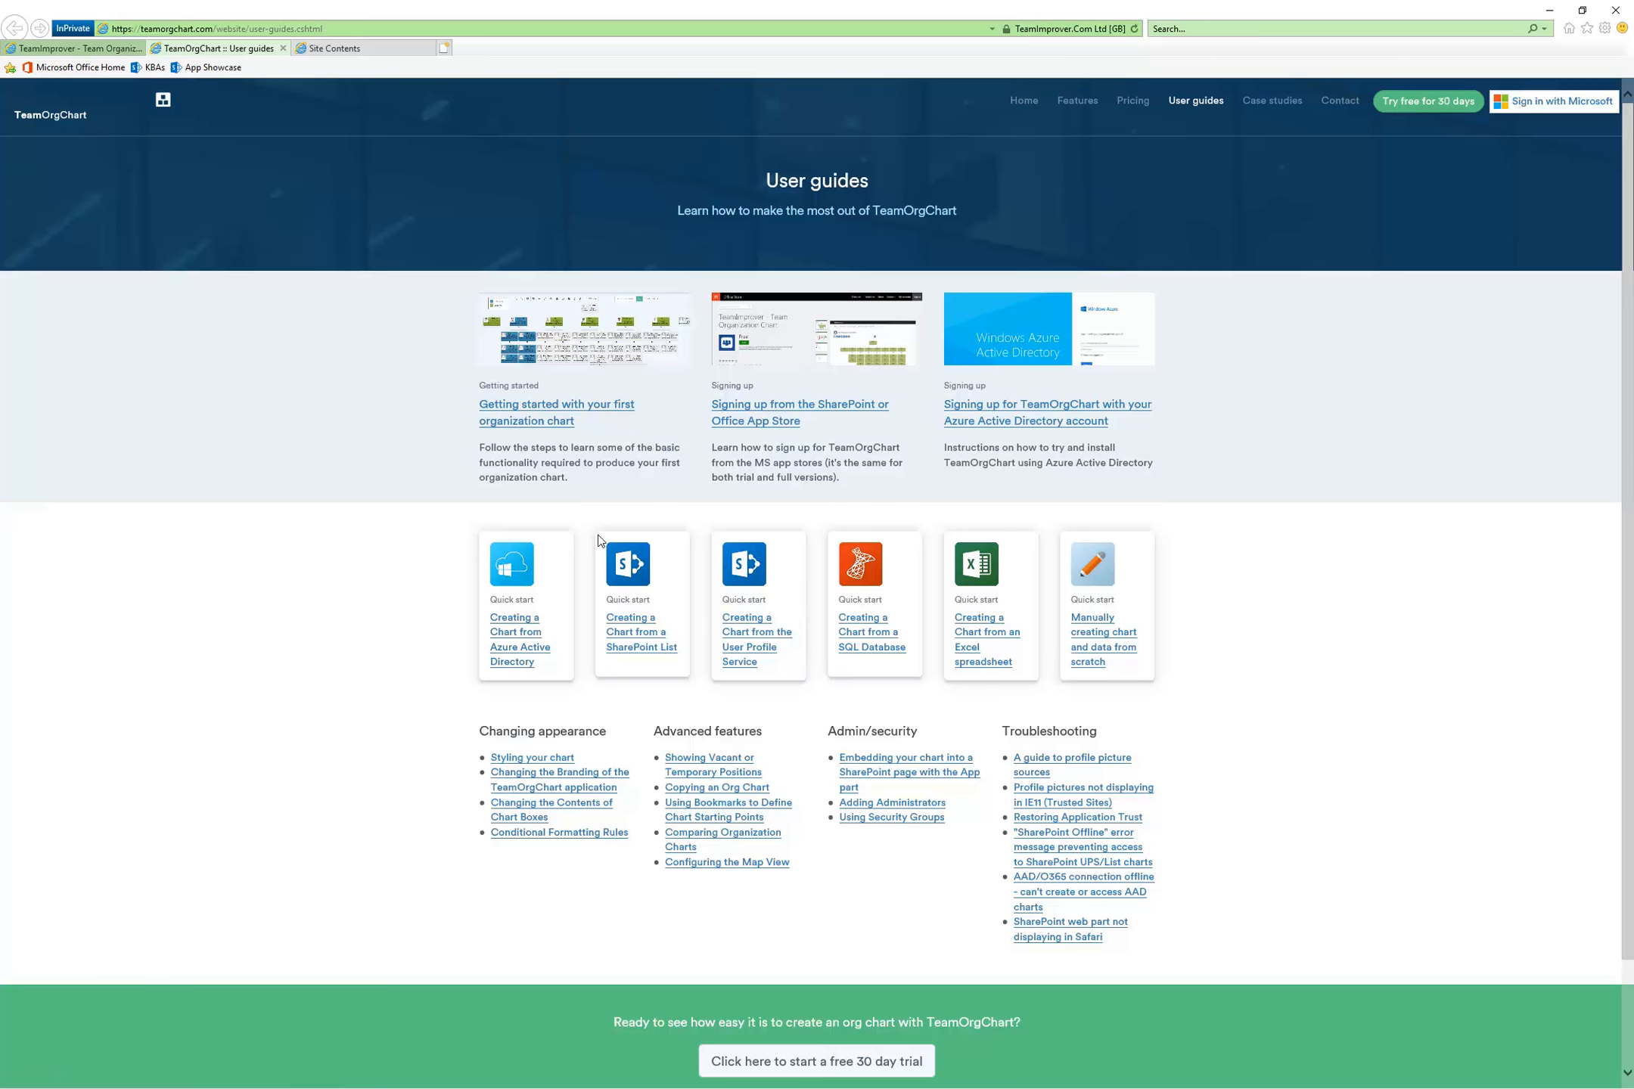
left_click(546, 409)
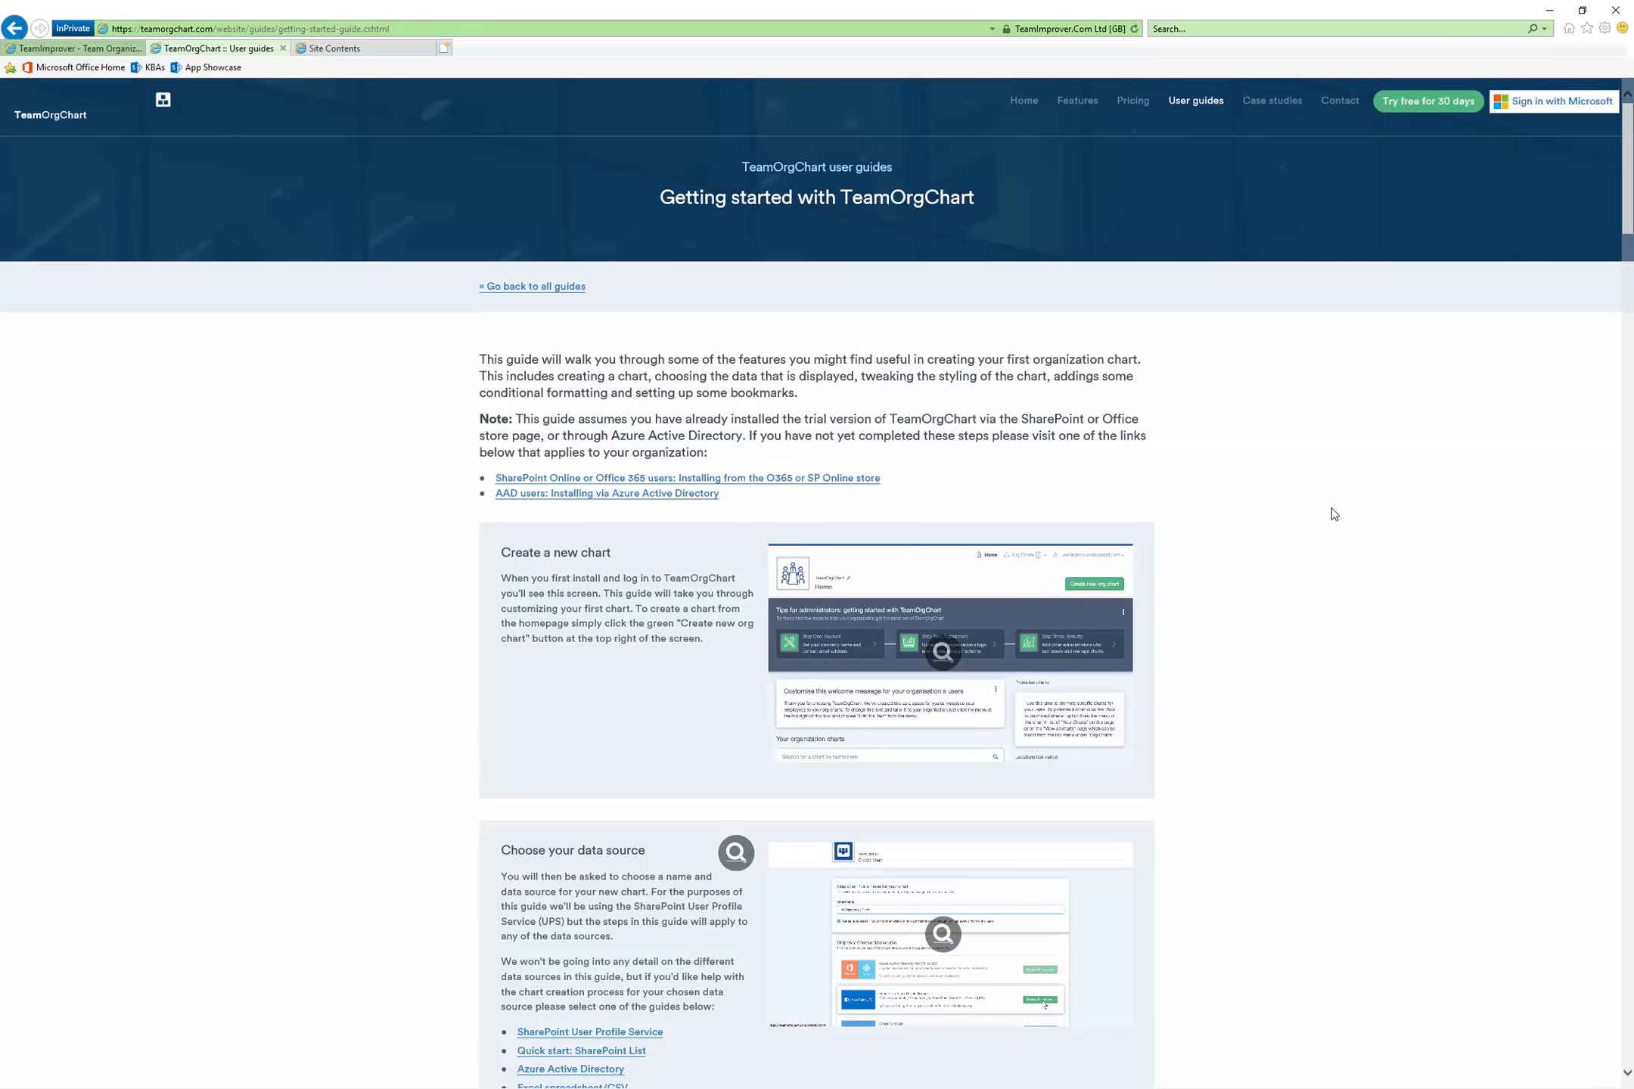
Skim the getting started guide from chart creation through styling, conditional formatting and custom positions to bookmarks, and return to its beginning
scroll(1331, 507, "down", 2)
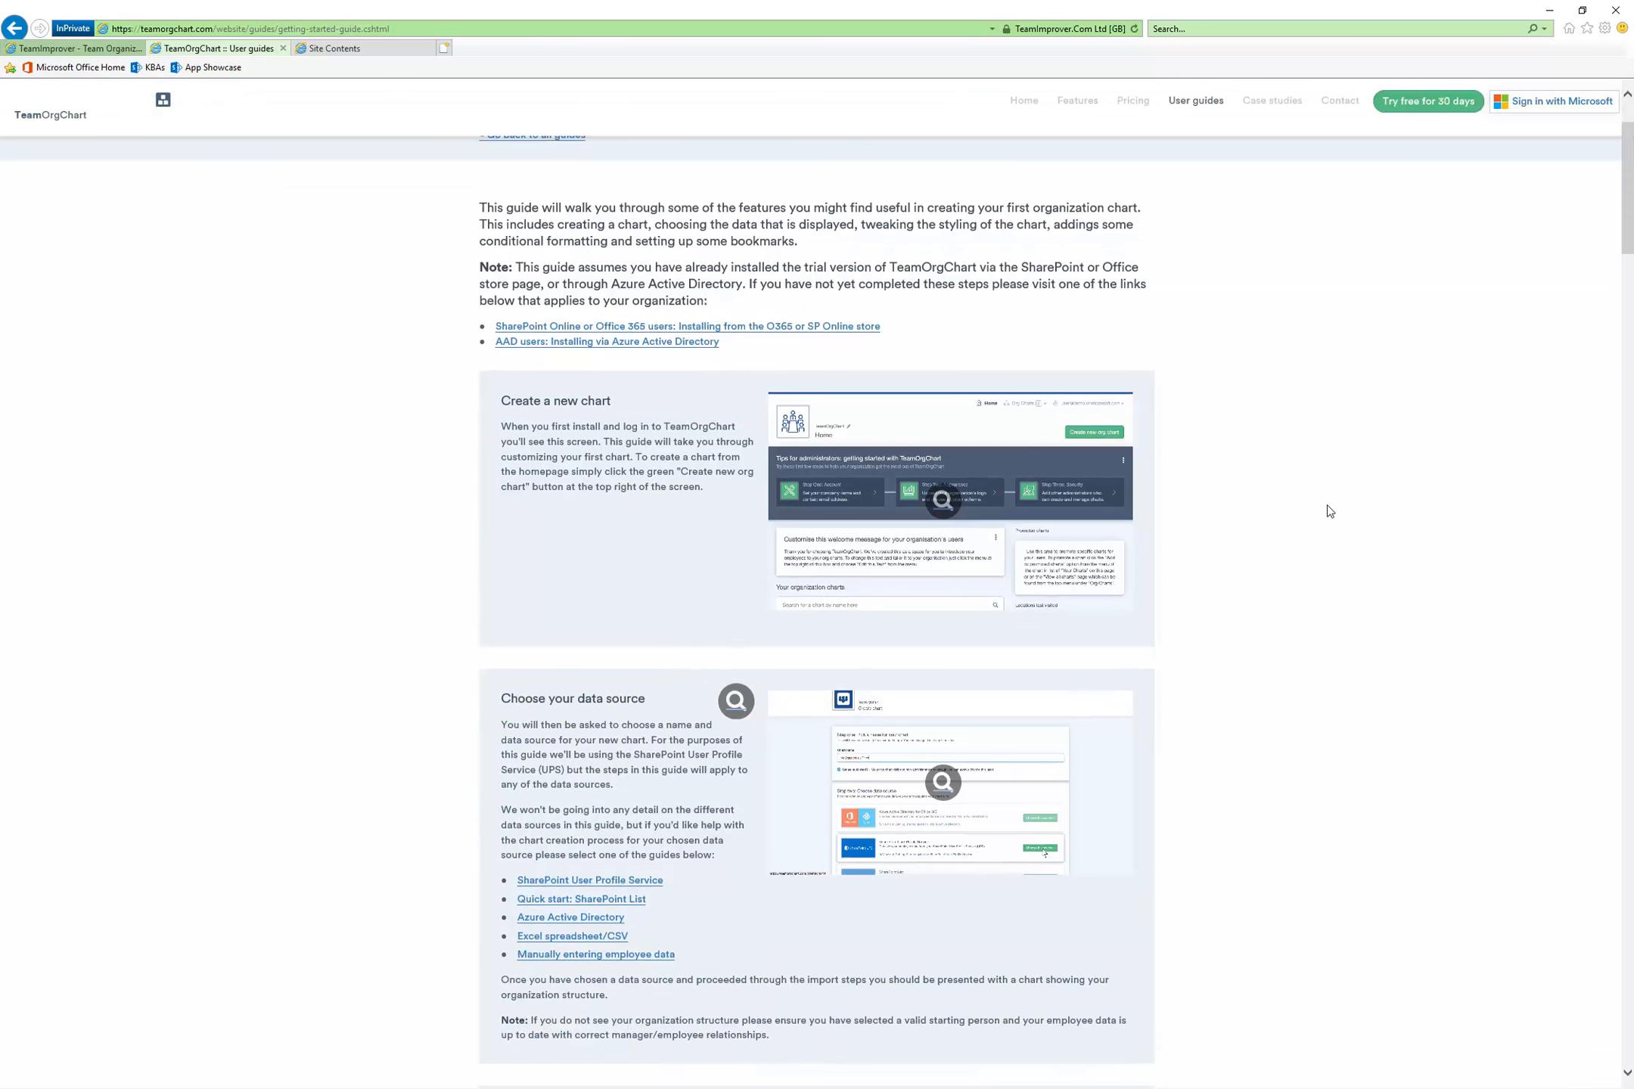
scroll(1326, 504, "down", 2)
scroll(1320, 504, "down", 2)
scroll(1322, 510, "down", 4)
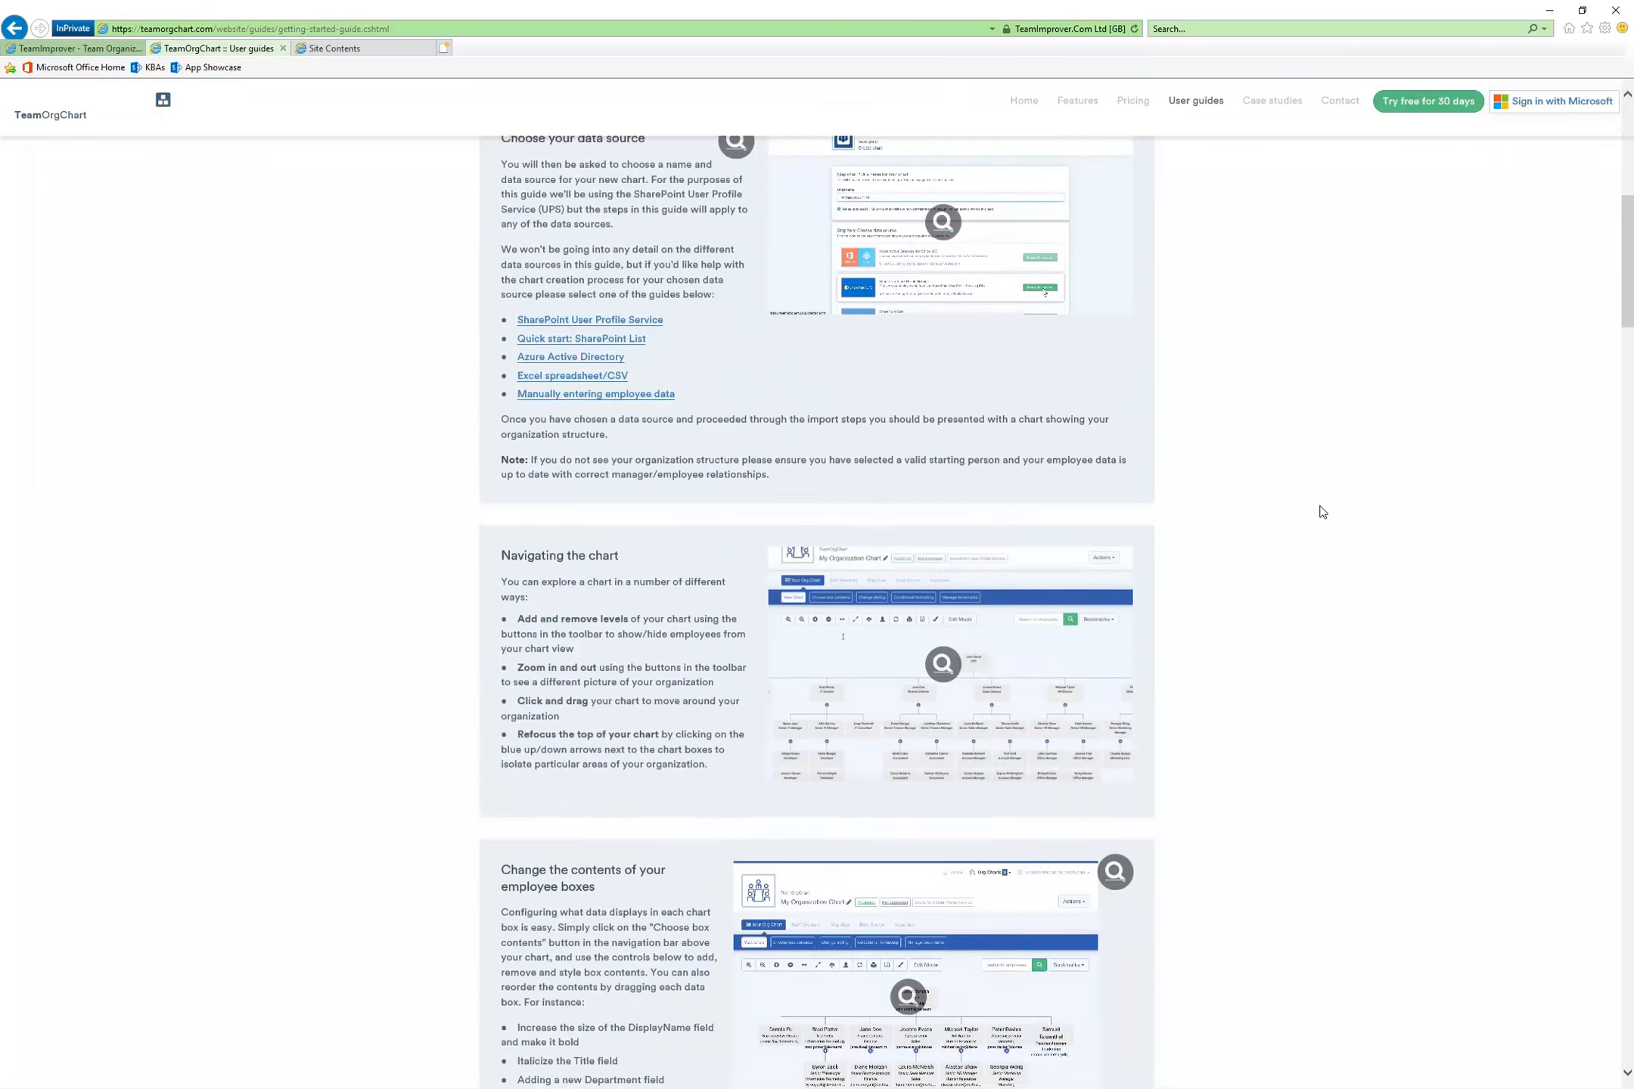
scroll(1319, 510, "down", 4)
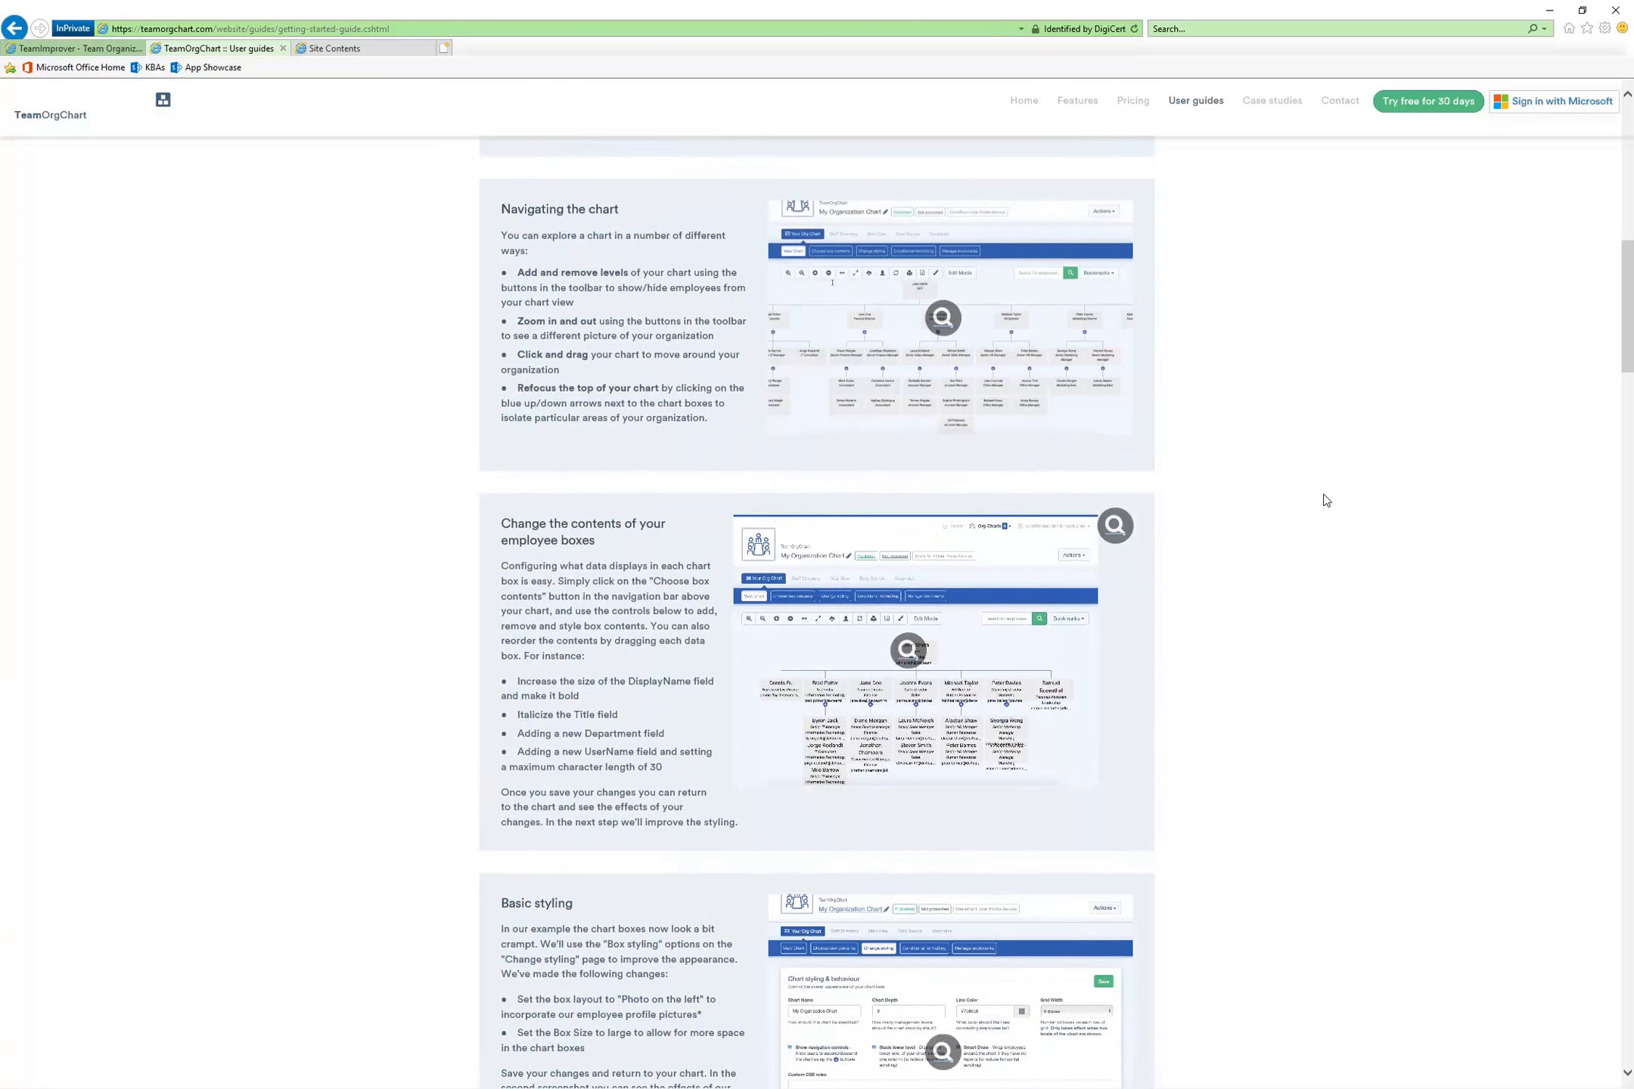
scroll(1289, 568, "down", 2)
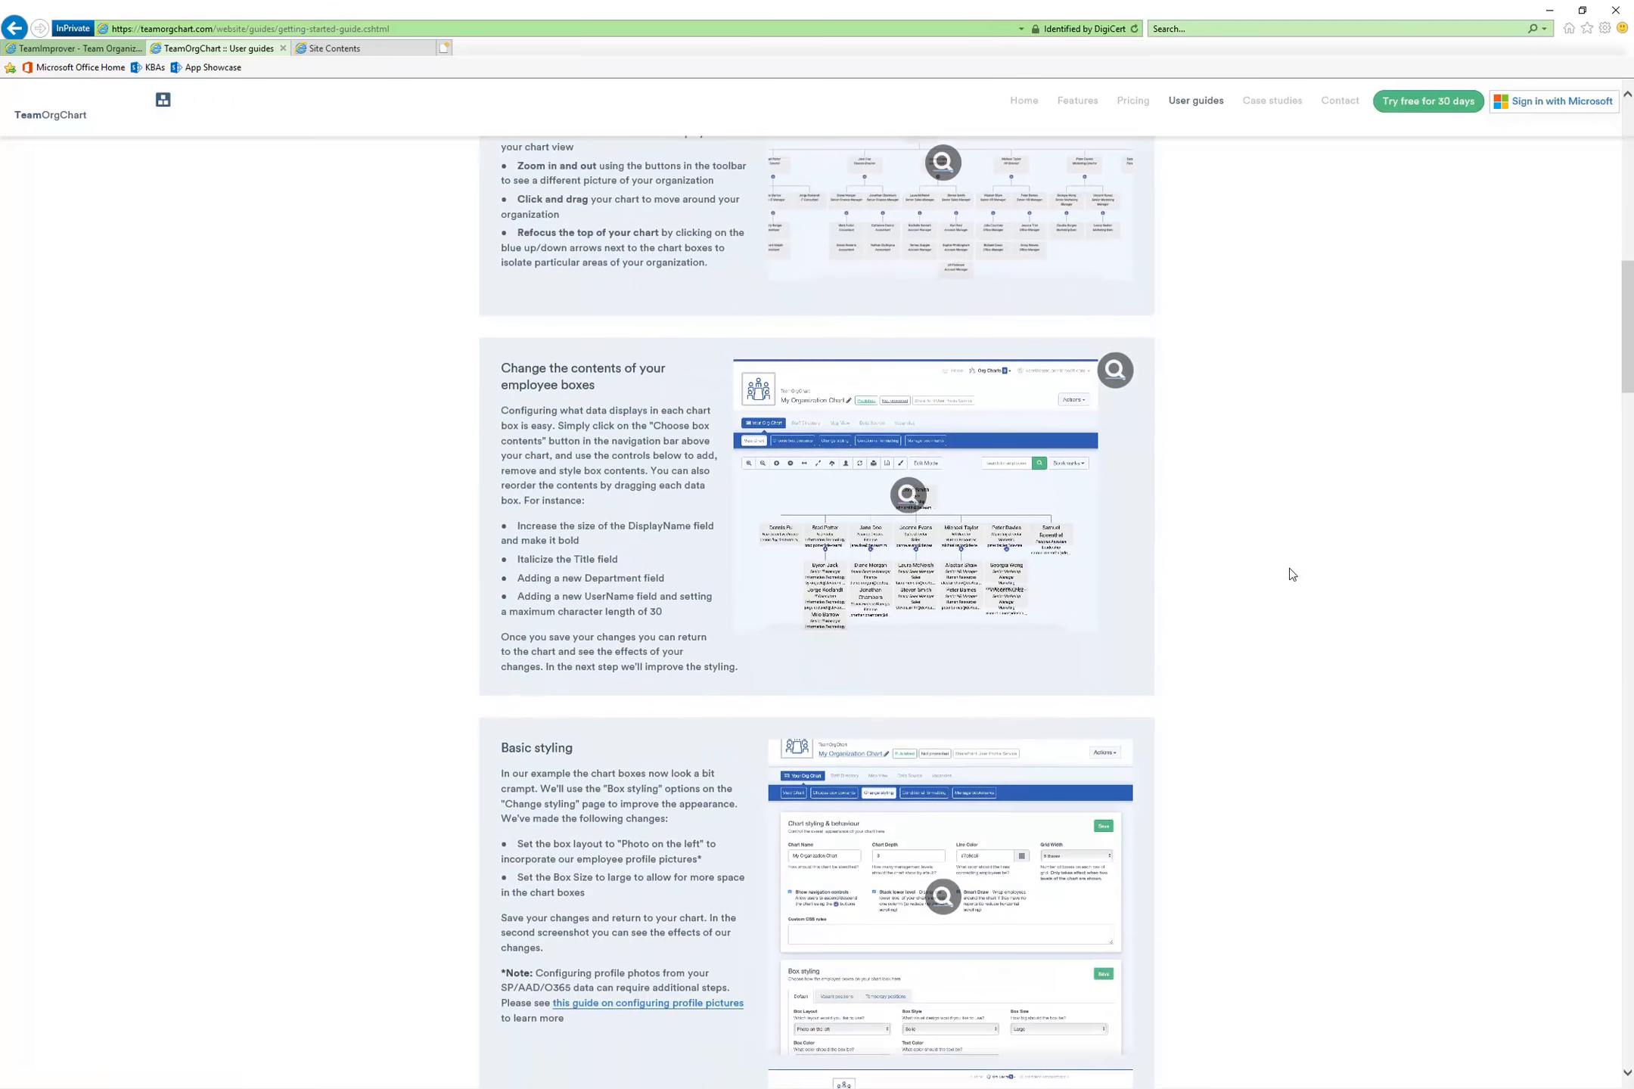
scroll(1244, 605, "down", 6)
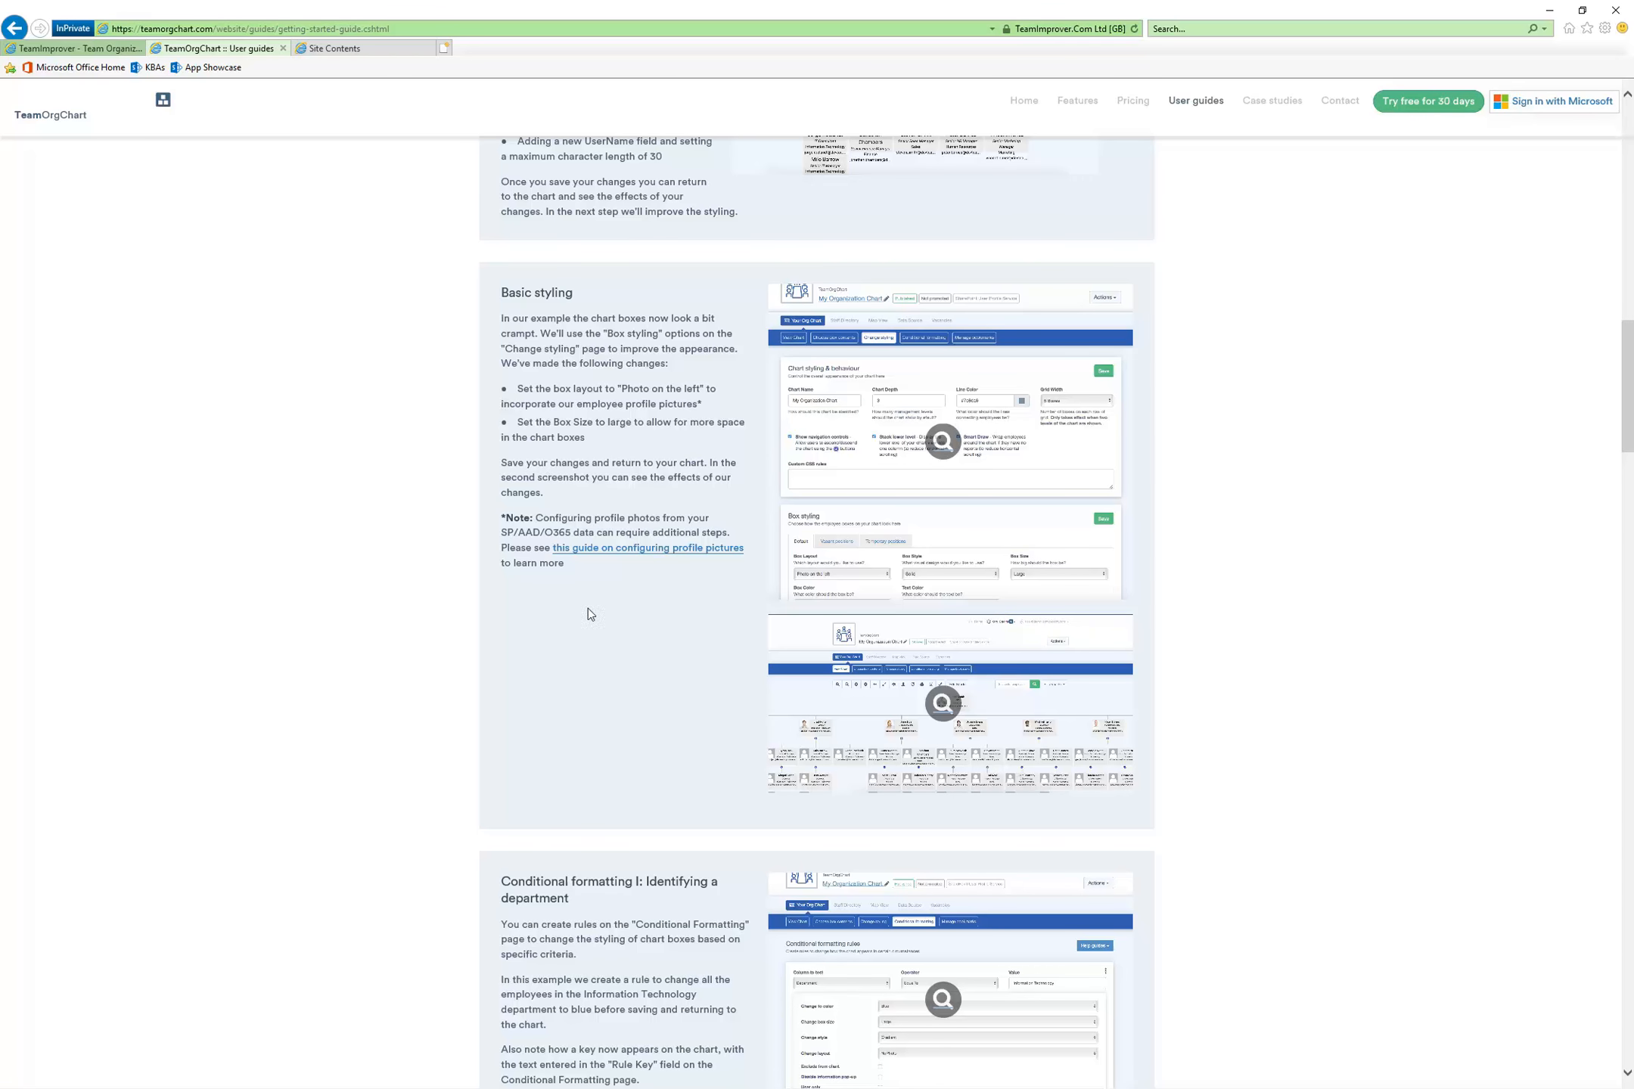
scroll(627, 616, "down", 8)
scroll(630, 620, "down", 18)
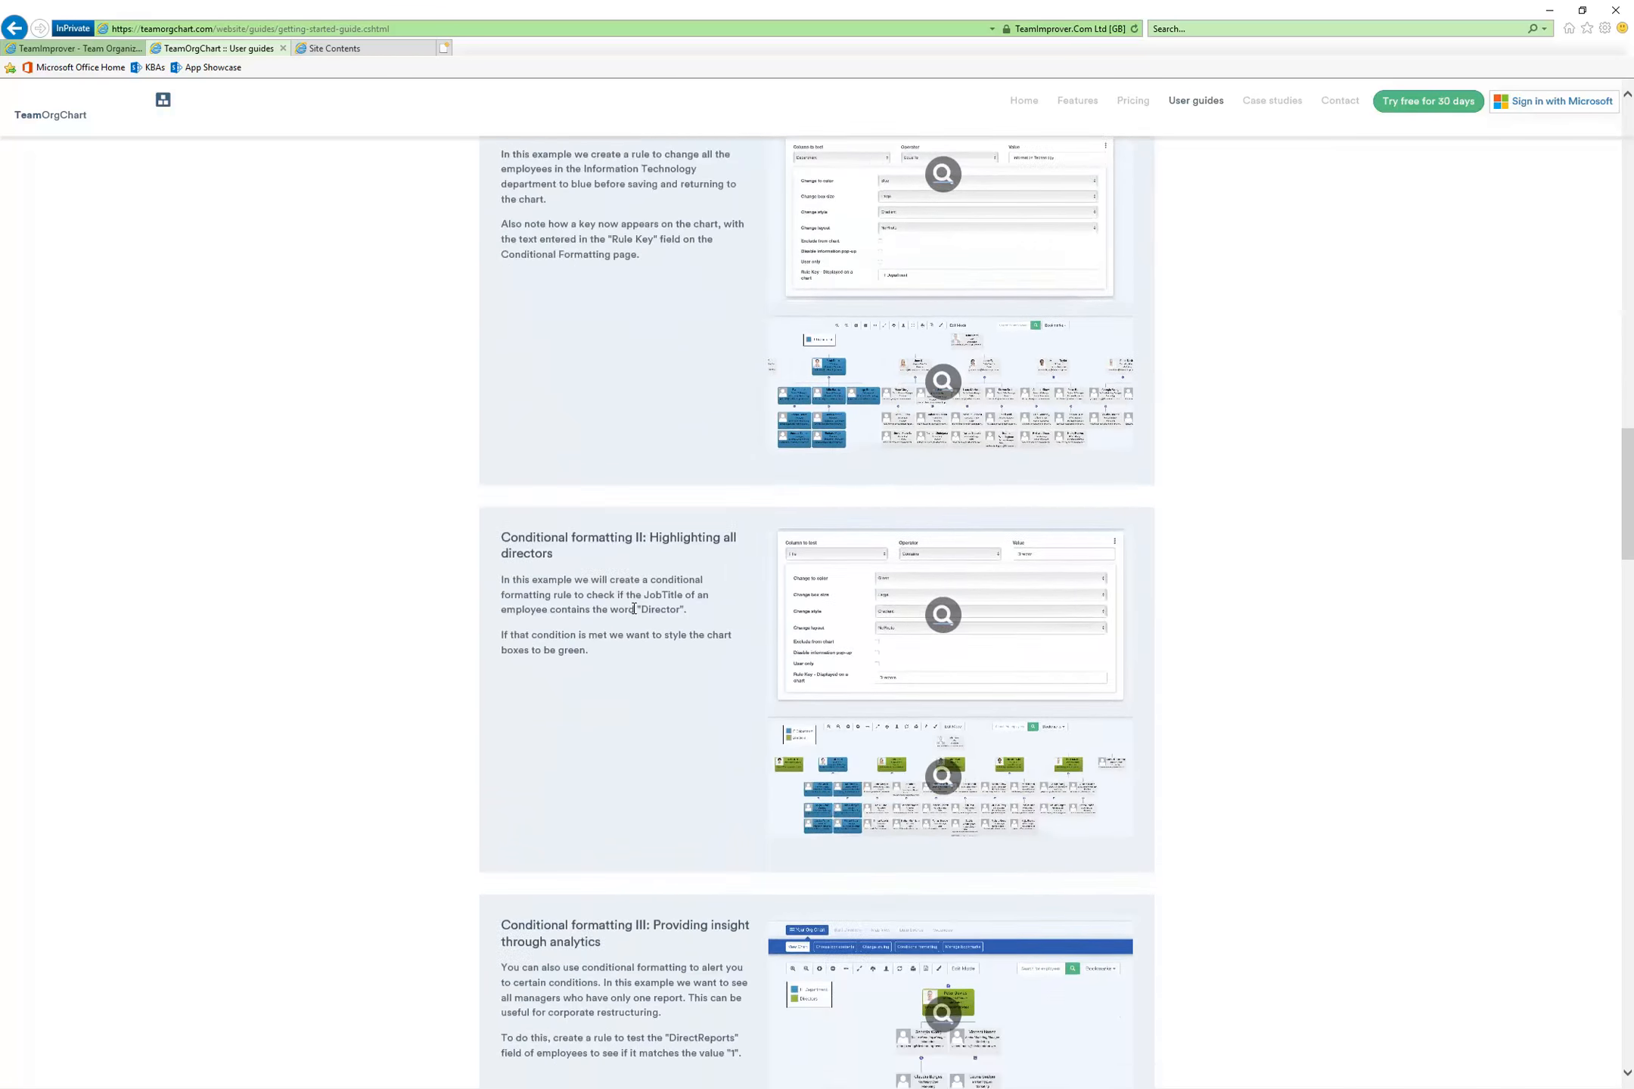
scroll(637, 614, "down", 17)
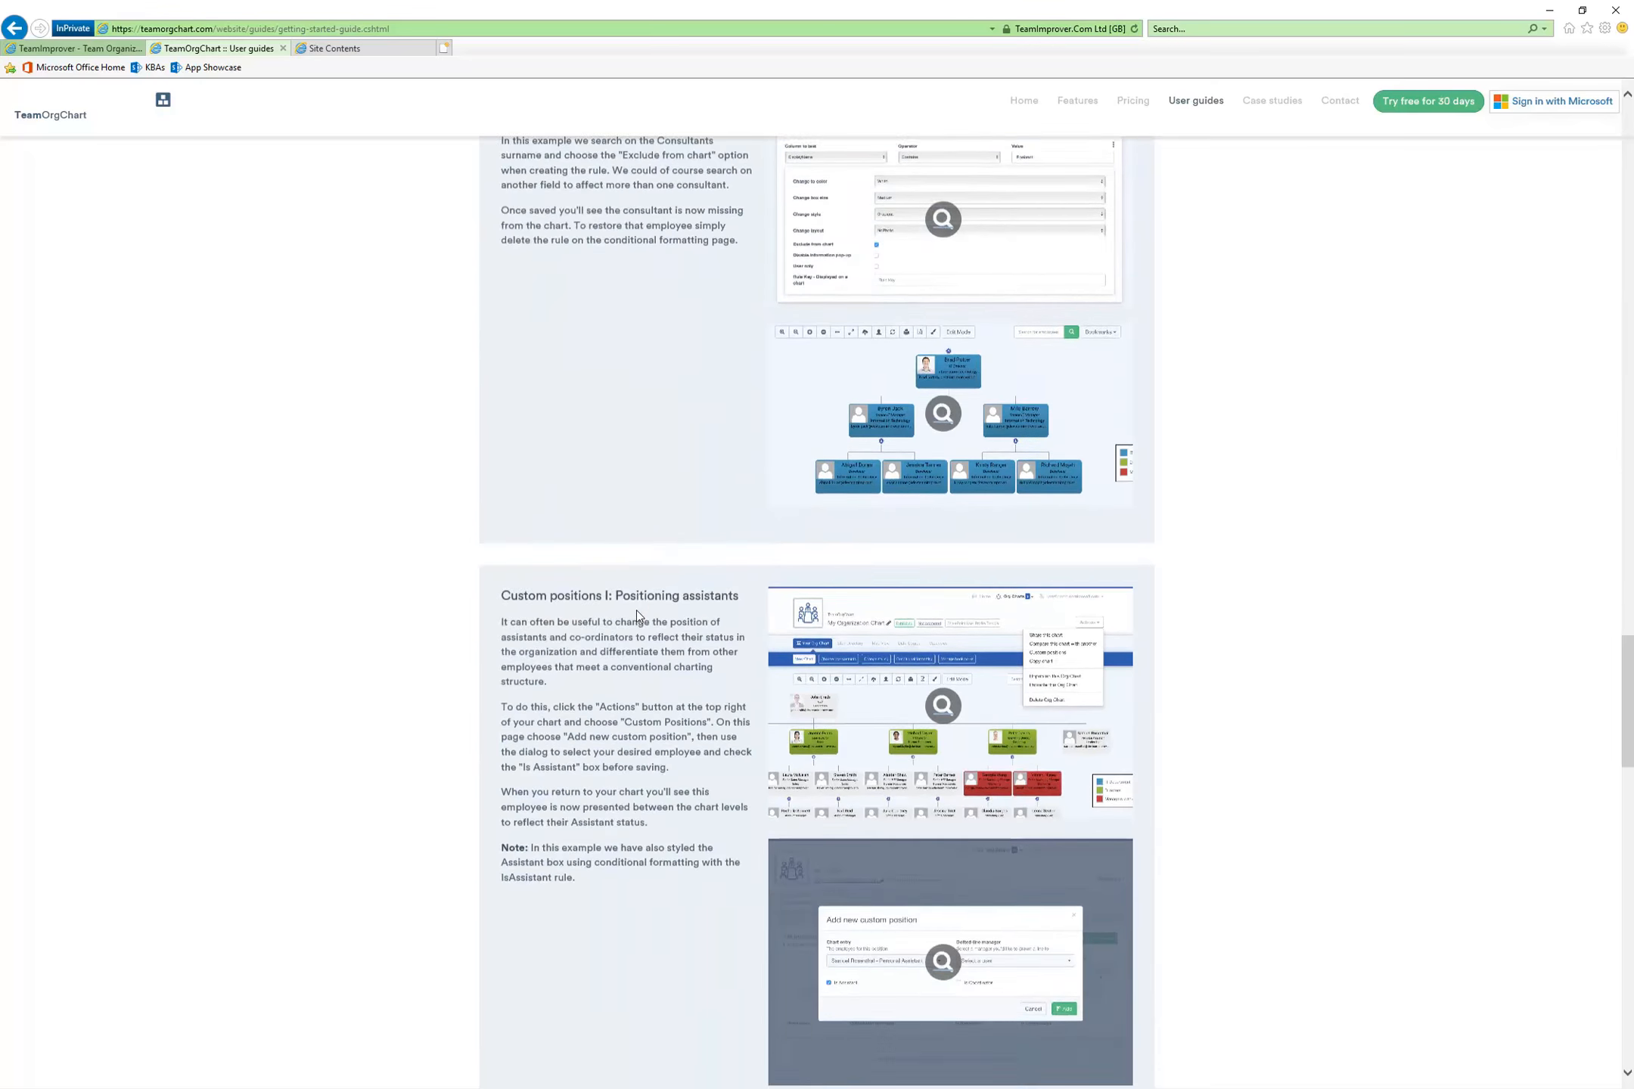
scroll(637, 611, "down", 16)
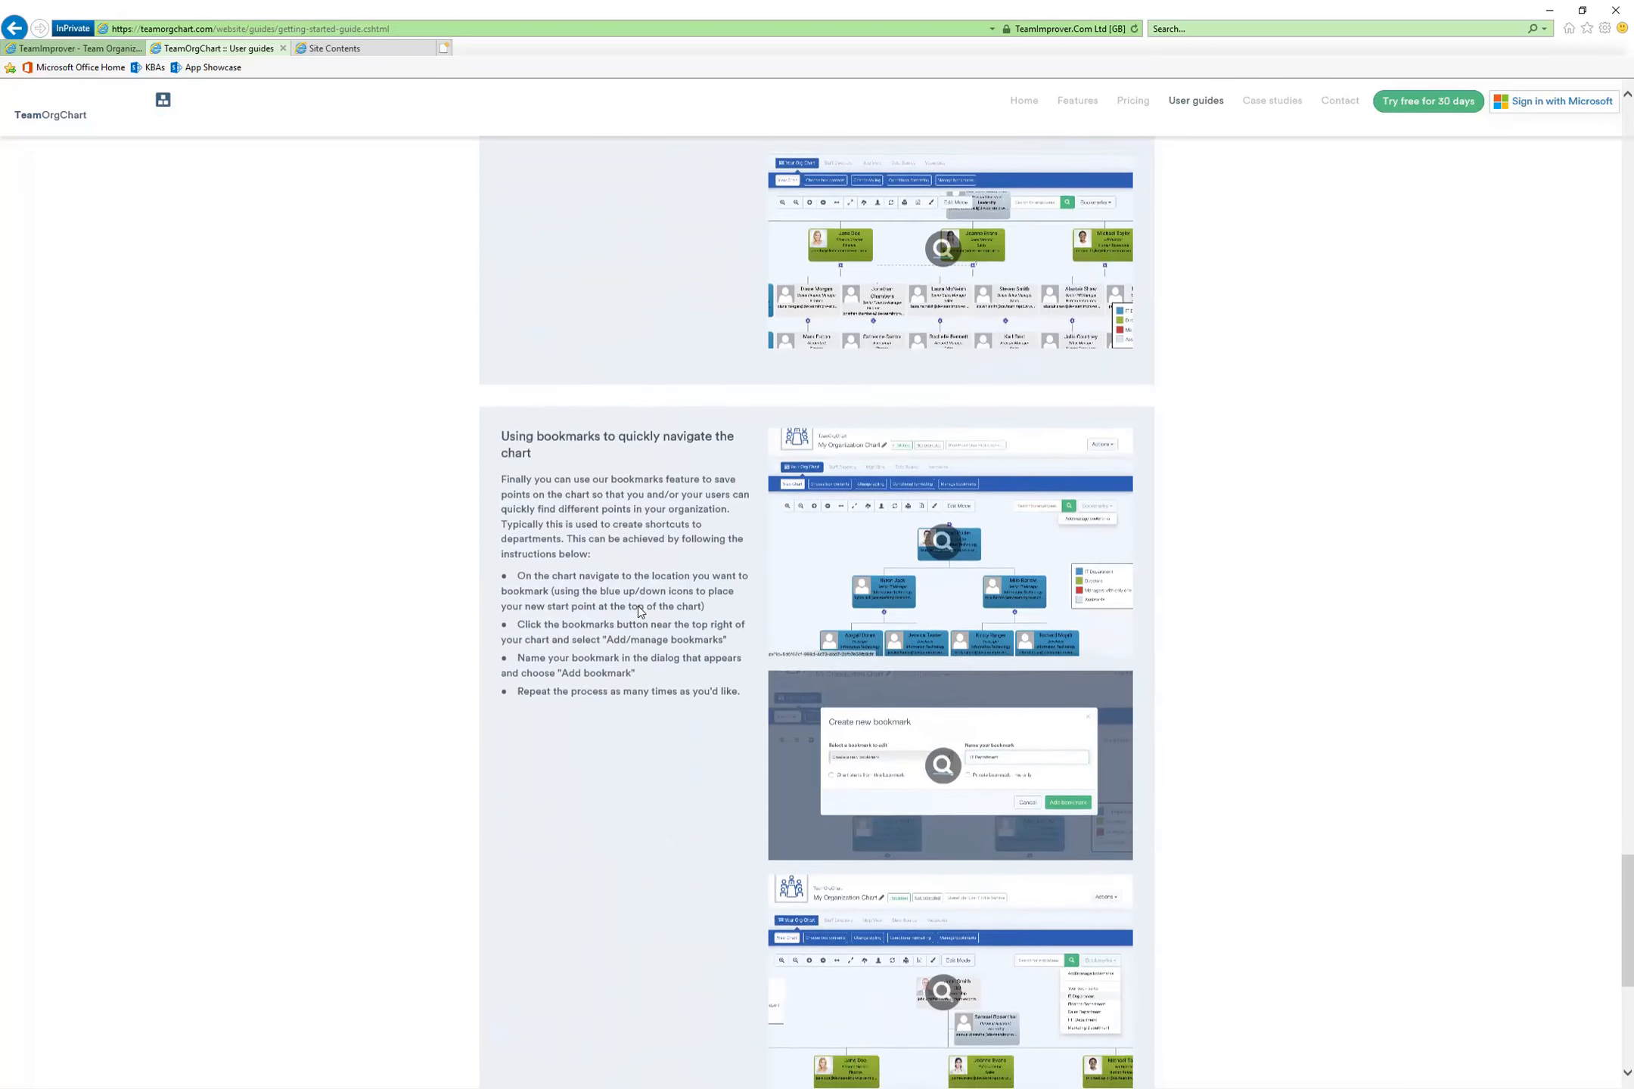
scroll(638, 606, "up", 20)
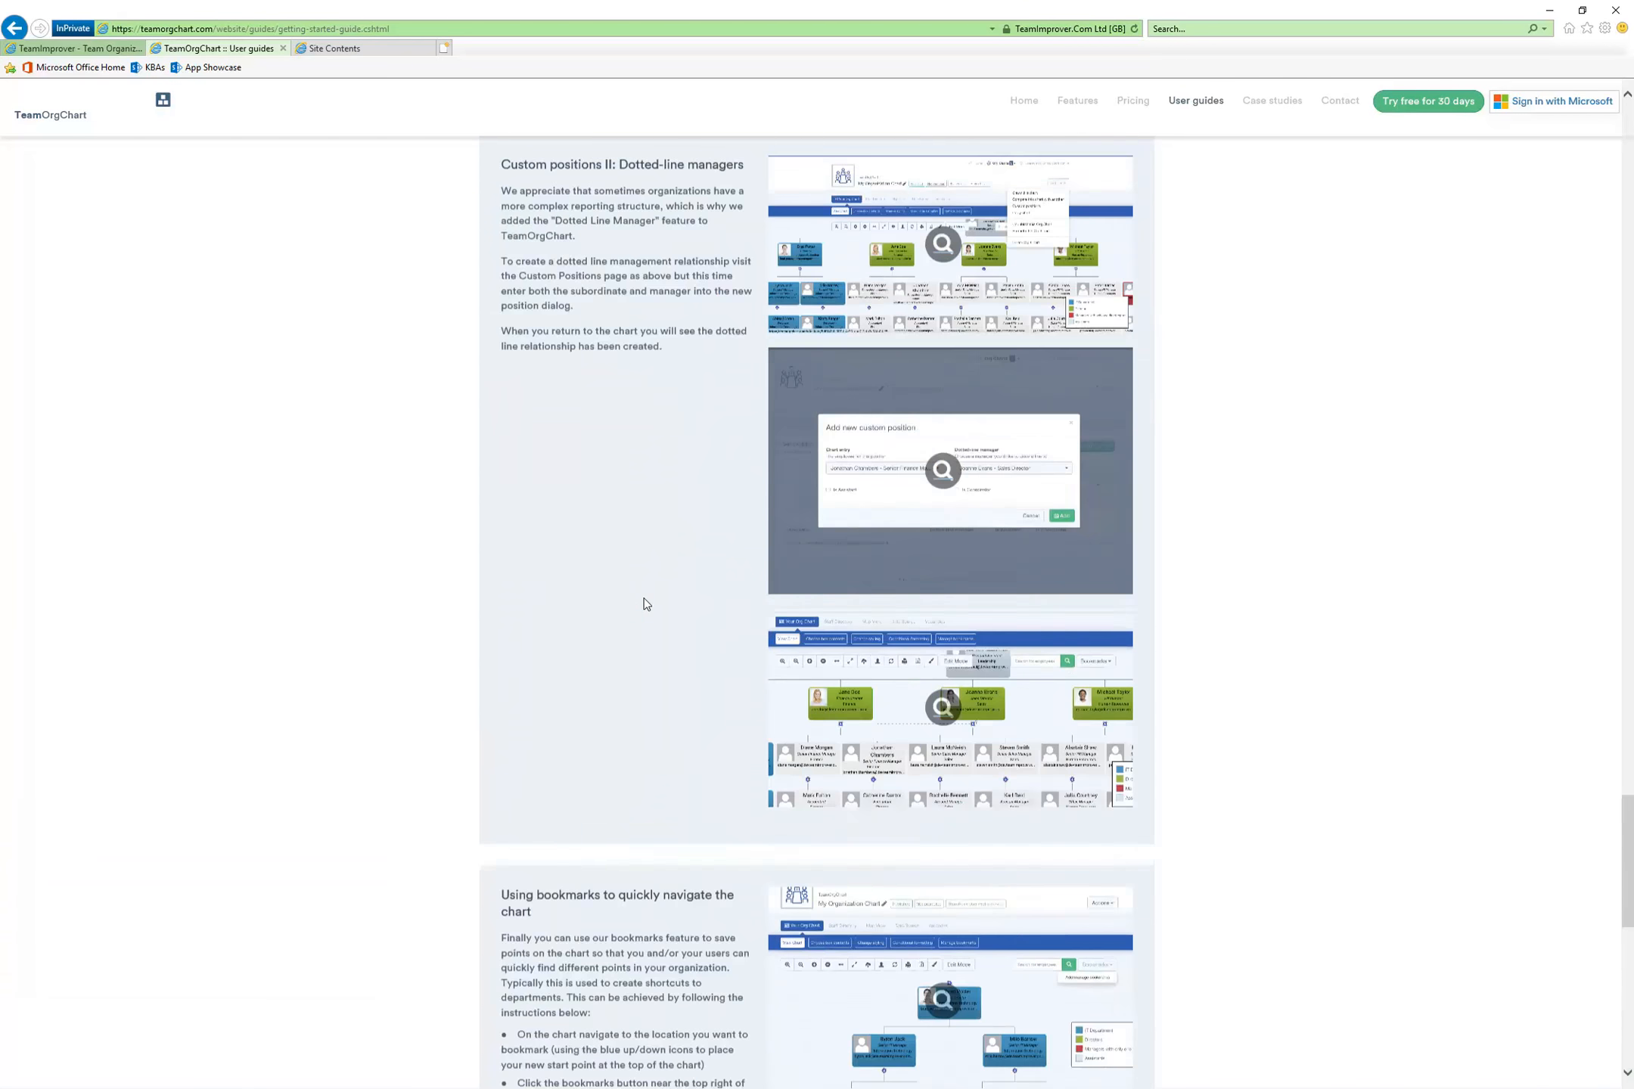
scroll(634, 597, "up", 20)
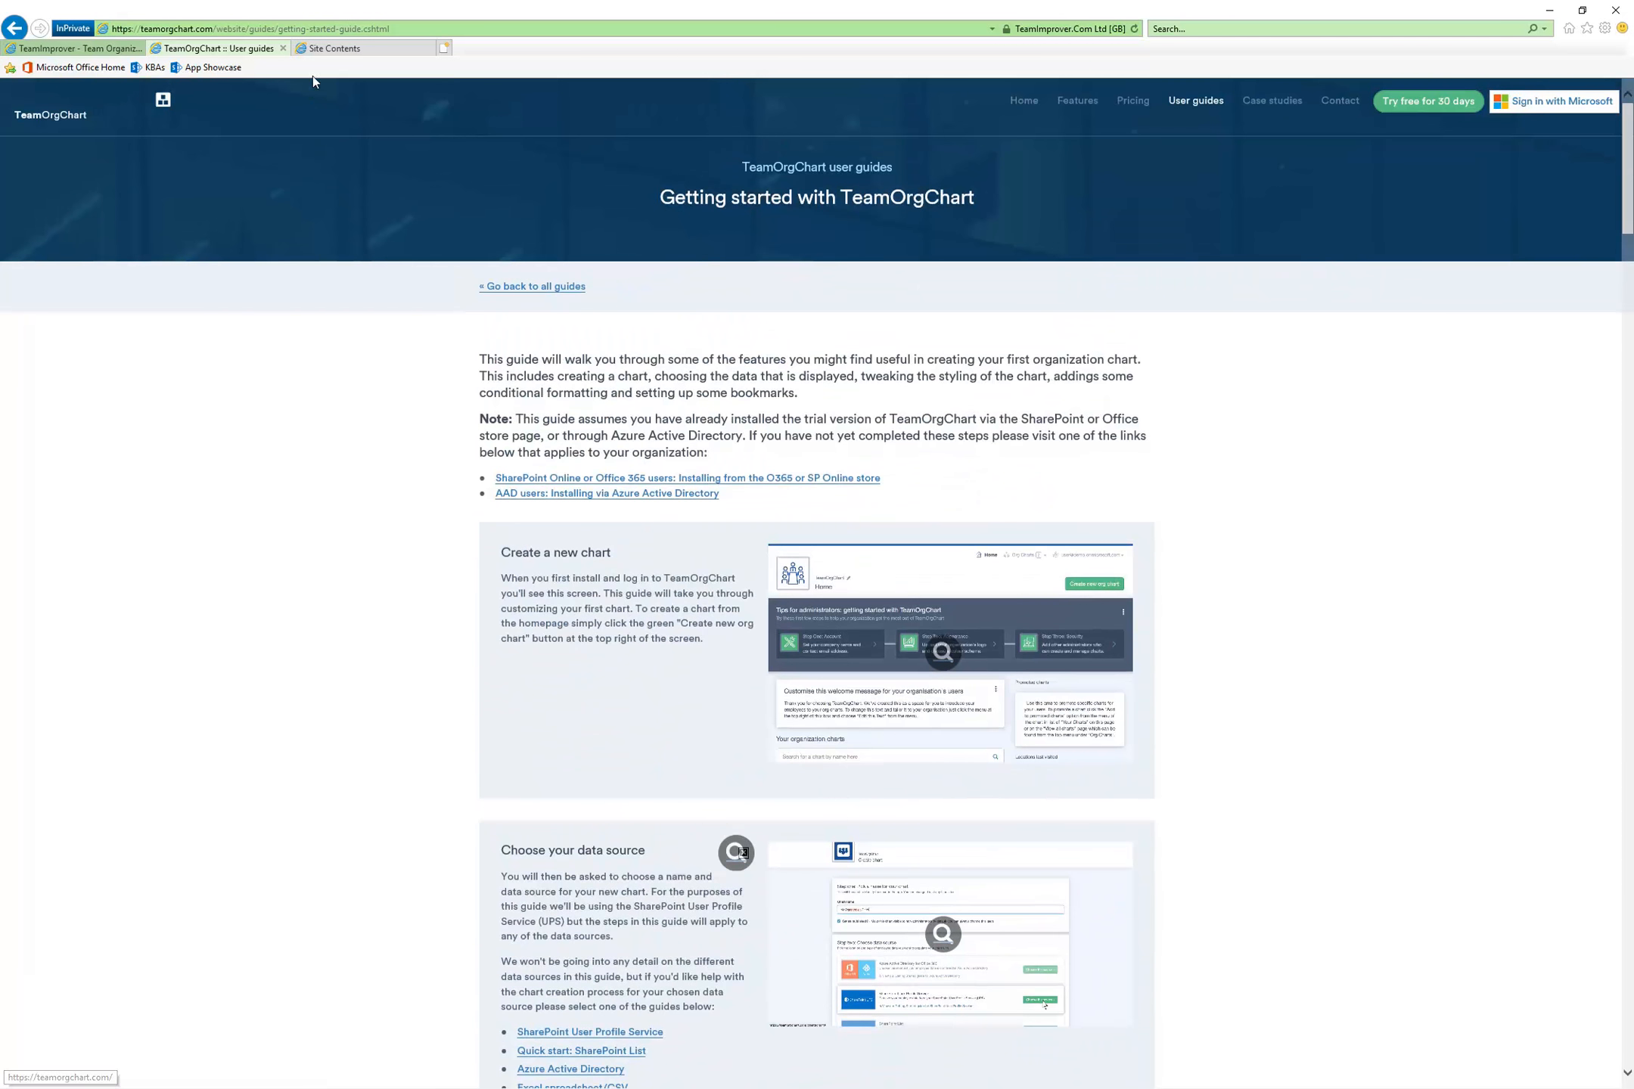
Launch the first of the two TeamImprover apps from the App Showcase site contents in SharePoint
left_click(331, 49)
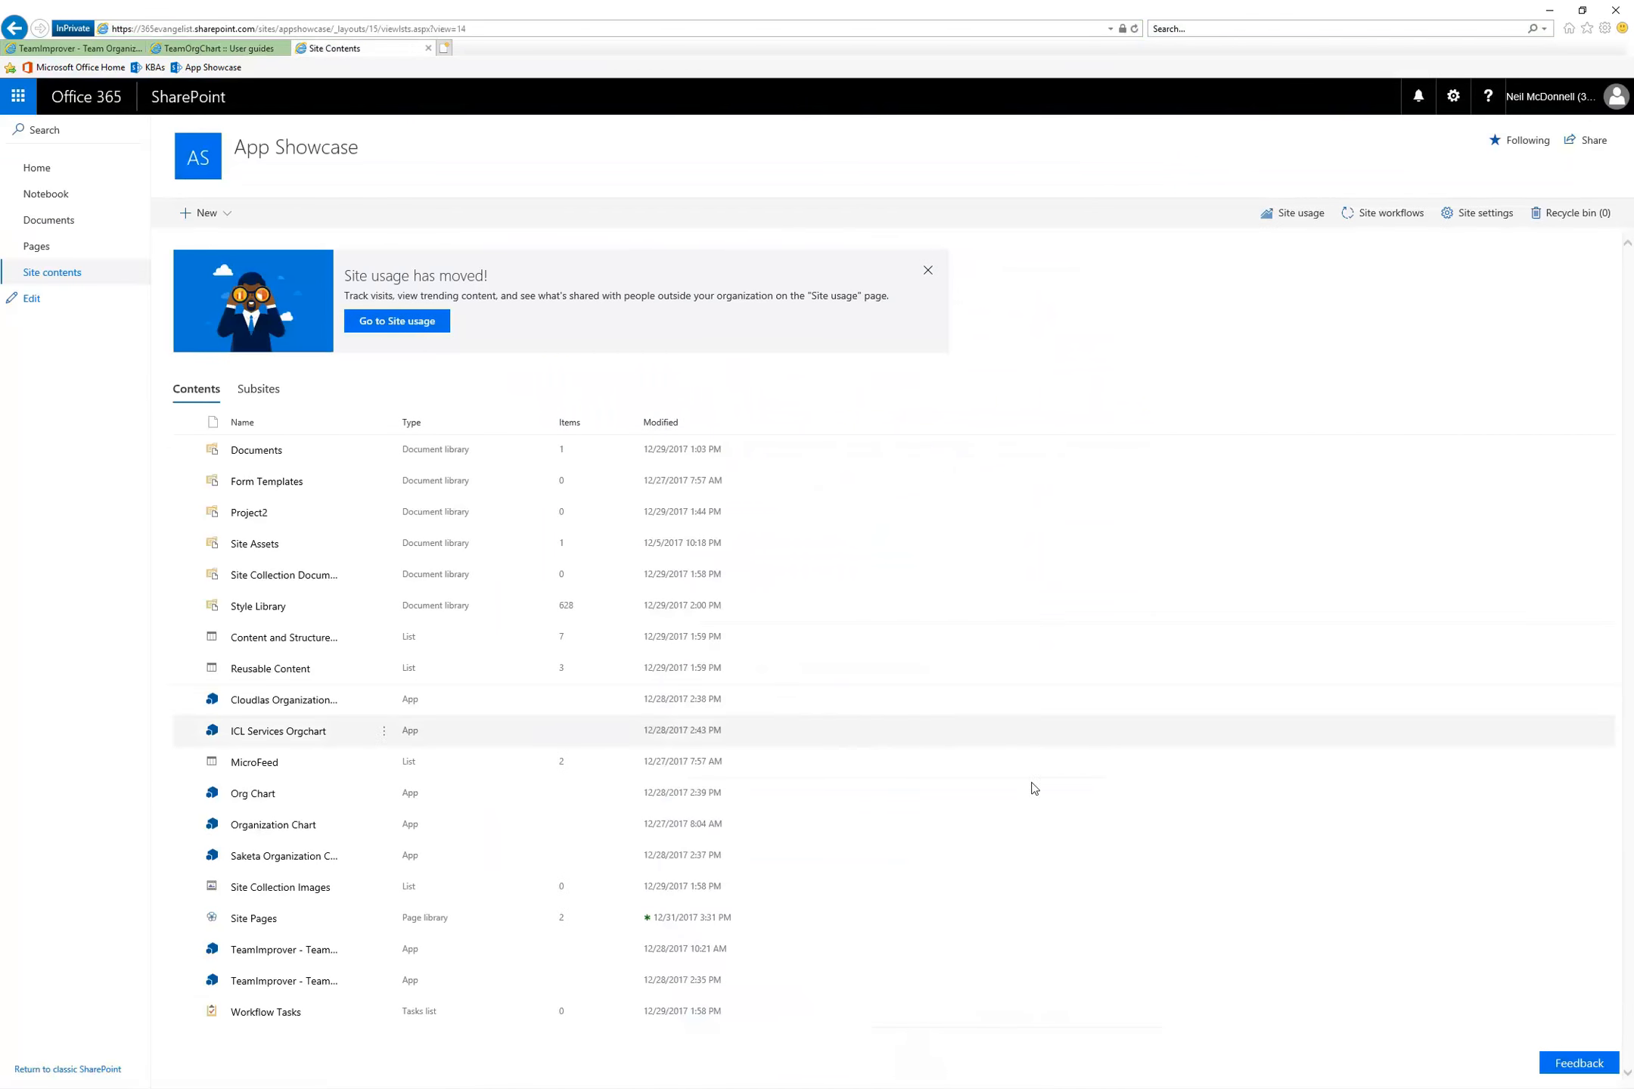
left_click(251, 951)
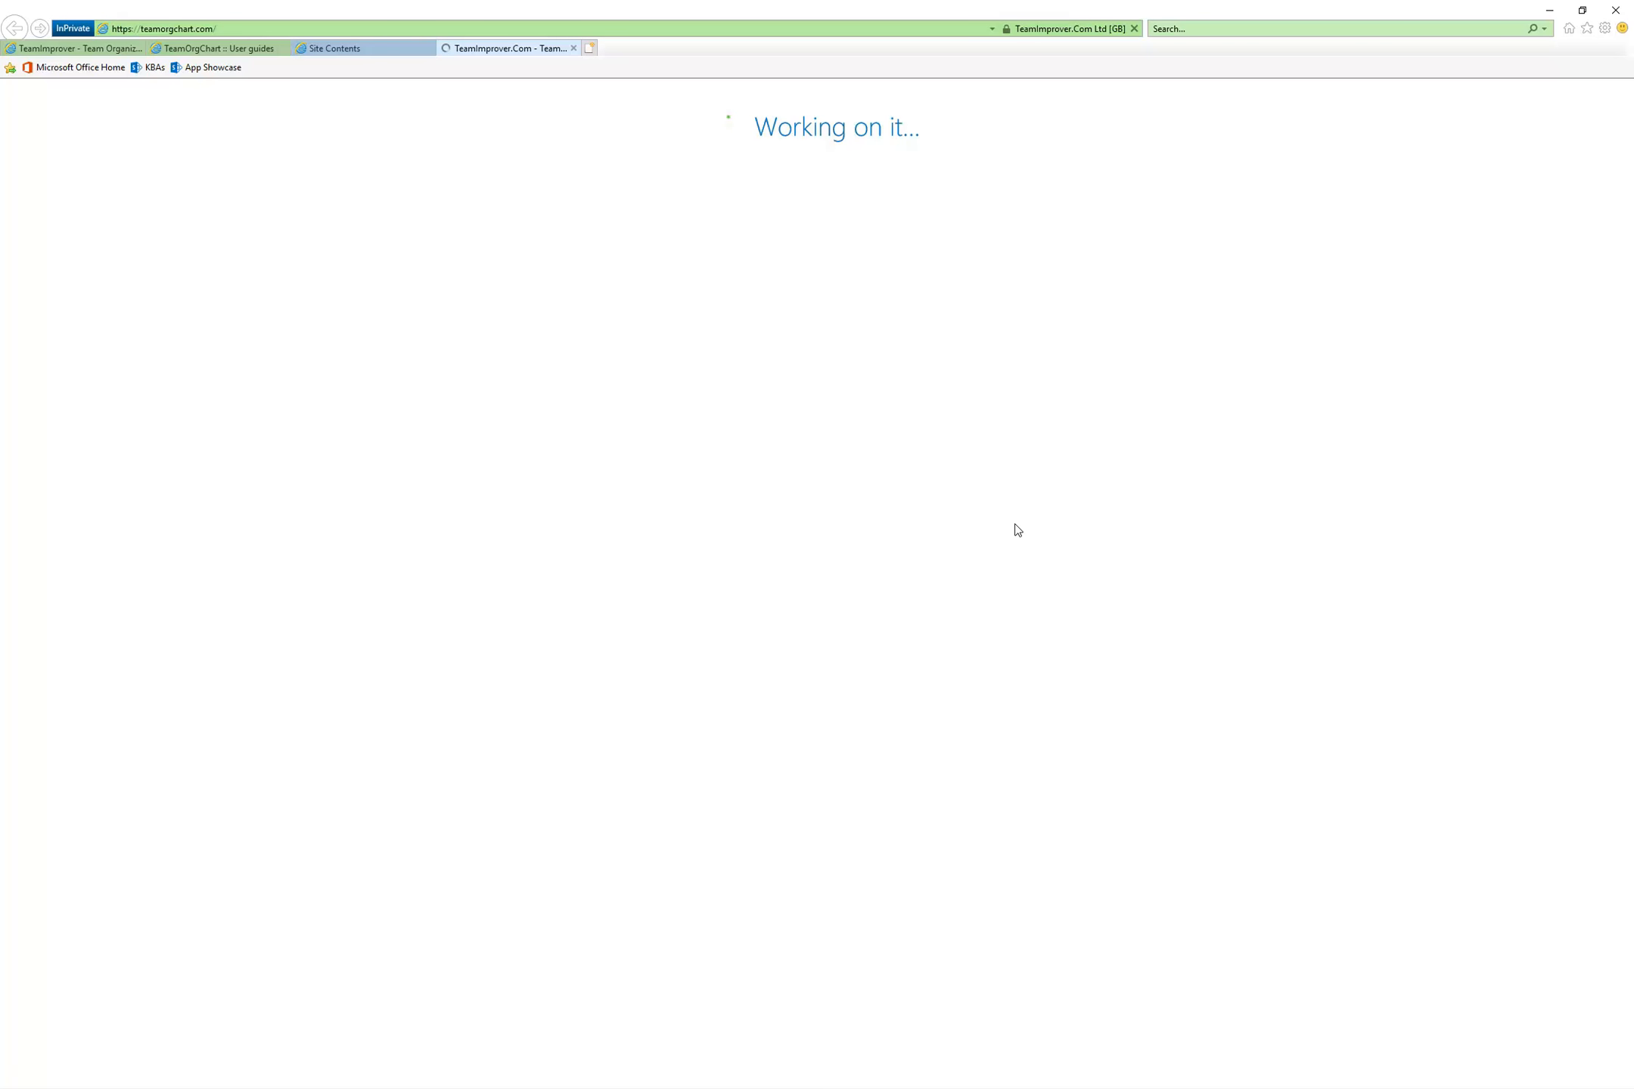
Review the TeamOrgChart pricing plans and the frequently asked questions about them on the vendor's website
left_click(219, 50)
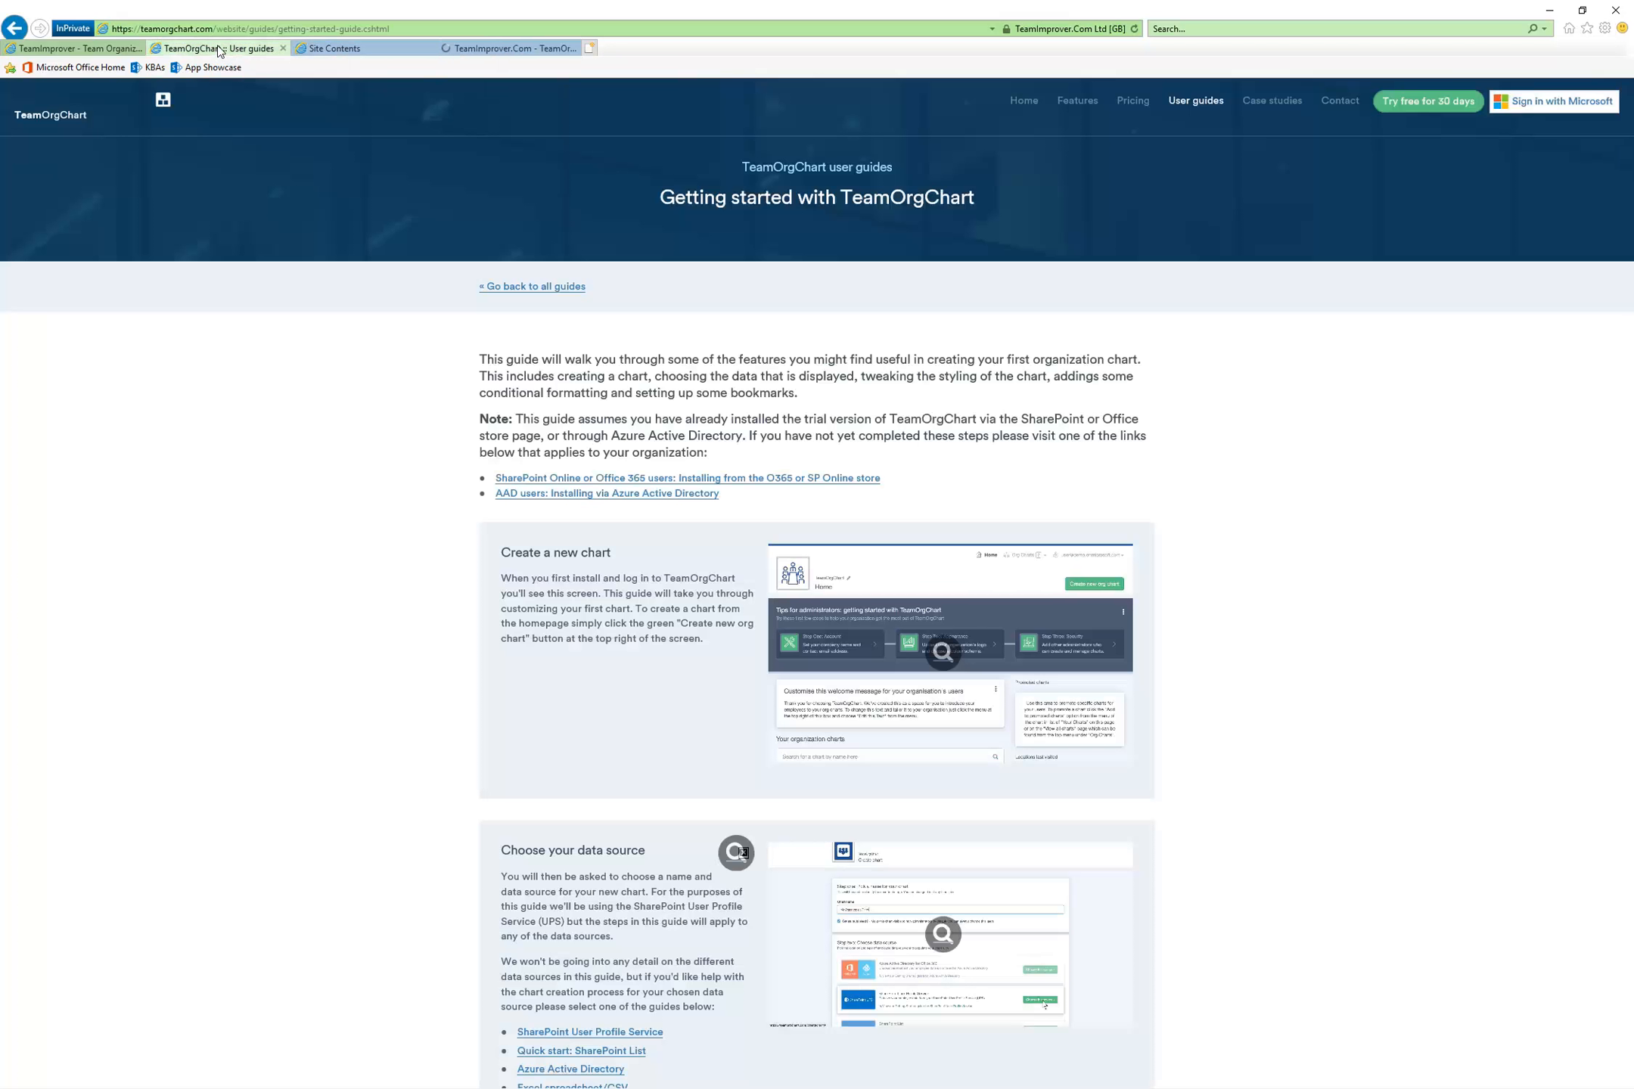
left_click(1132, 103)
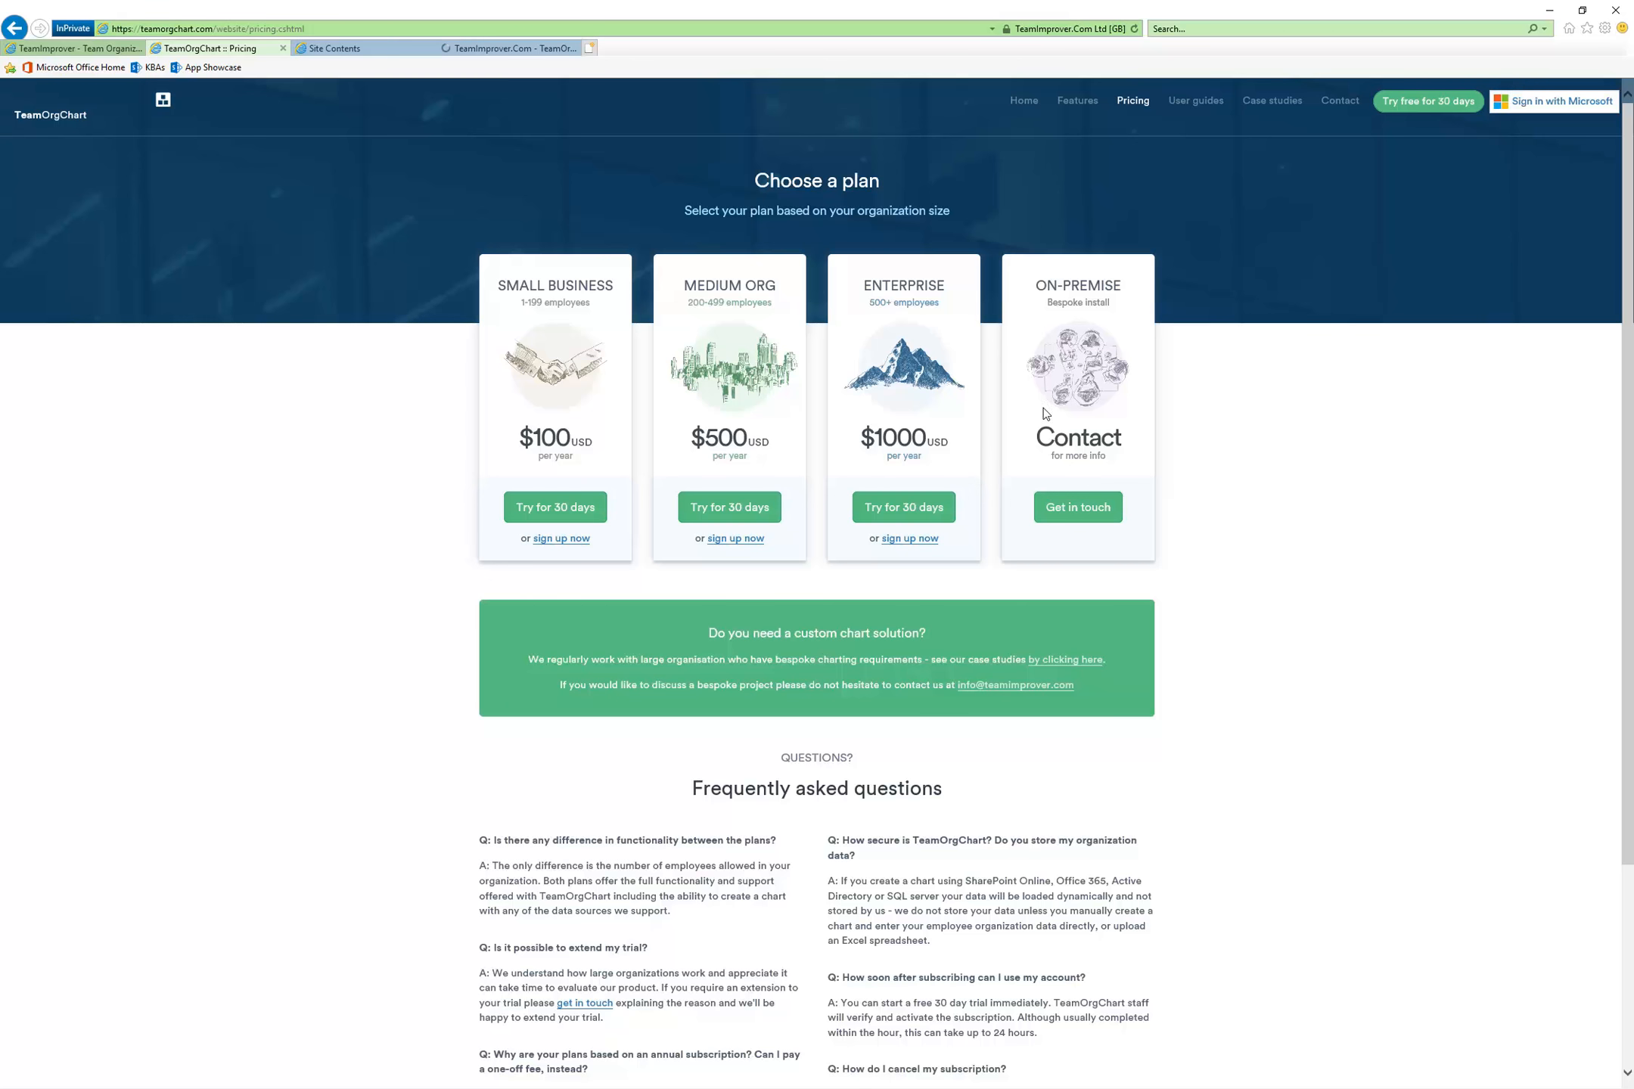
scroll(1276, 571, "down", 3)
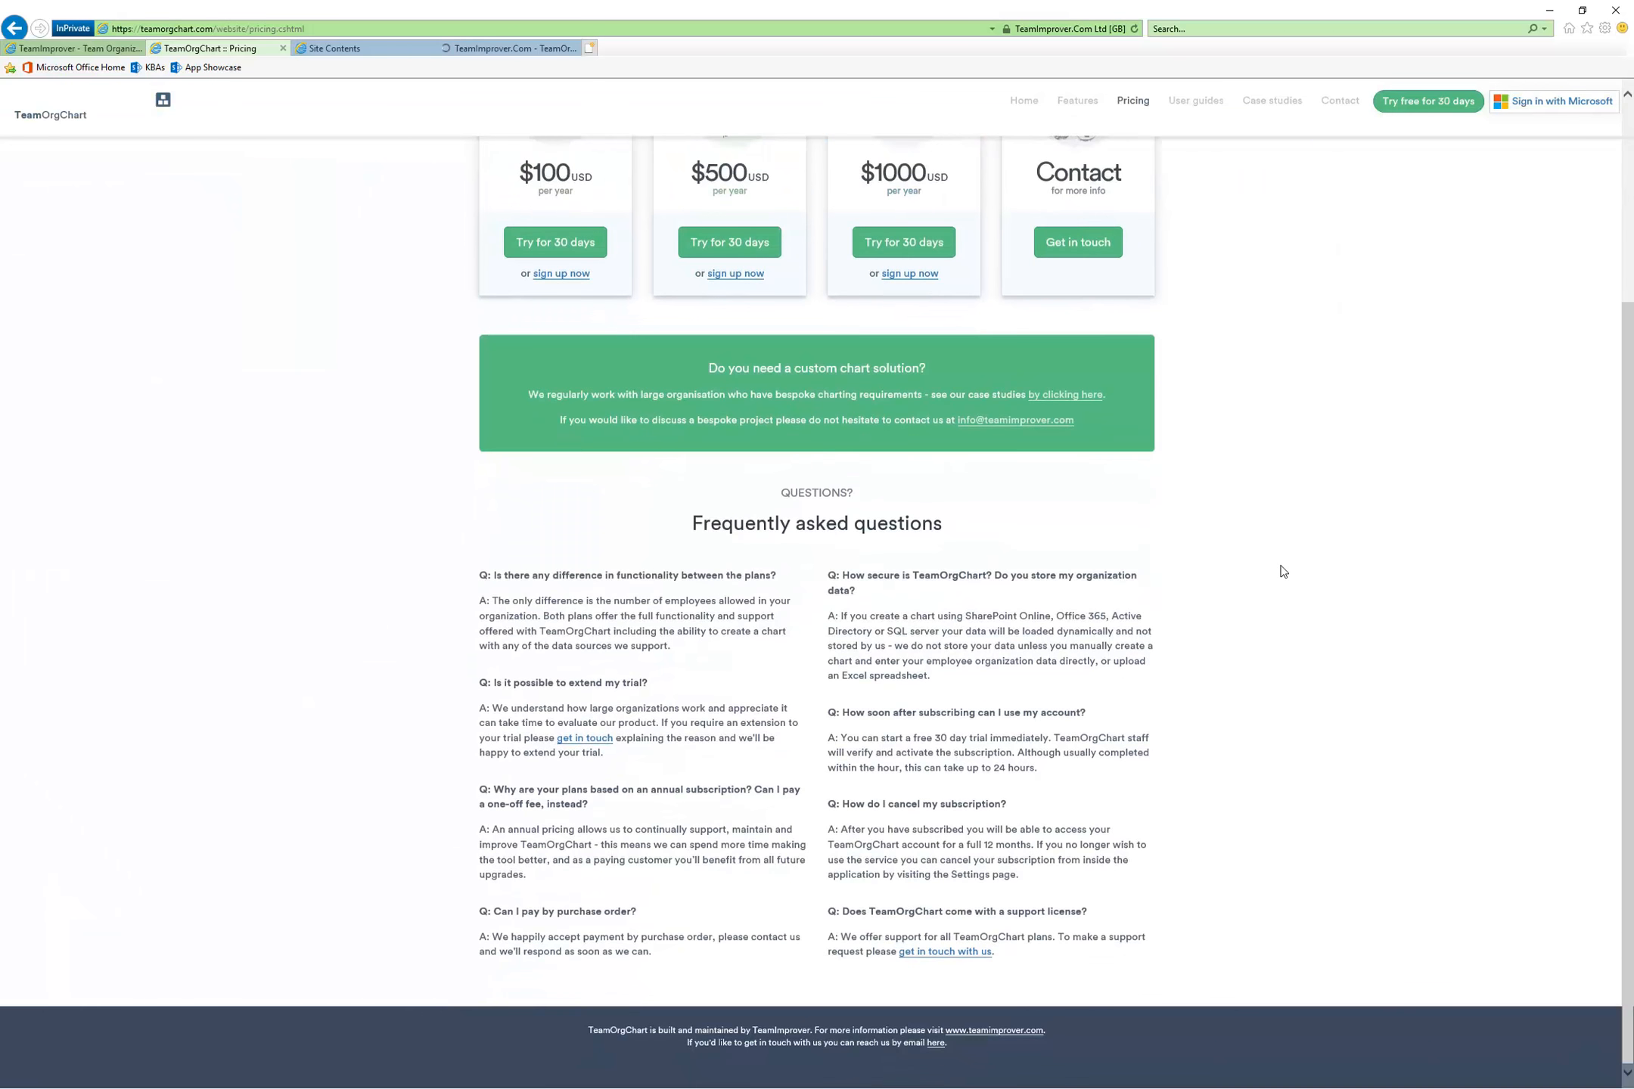
scroll(1280, 568, "up", 3)
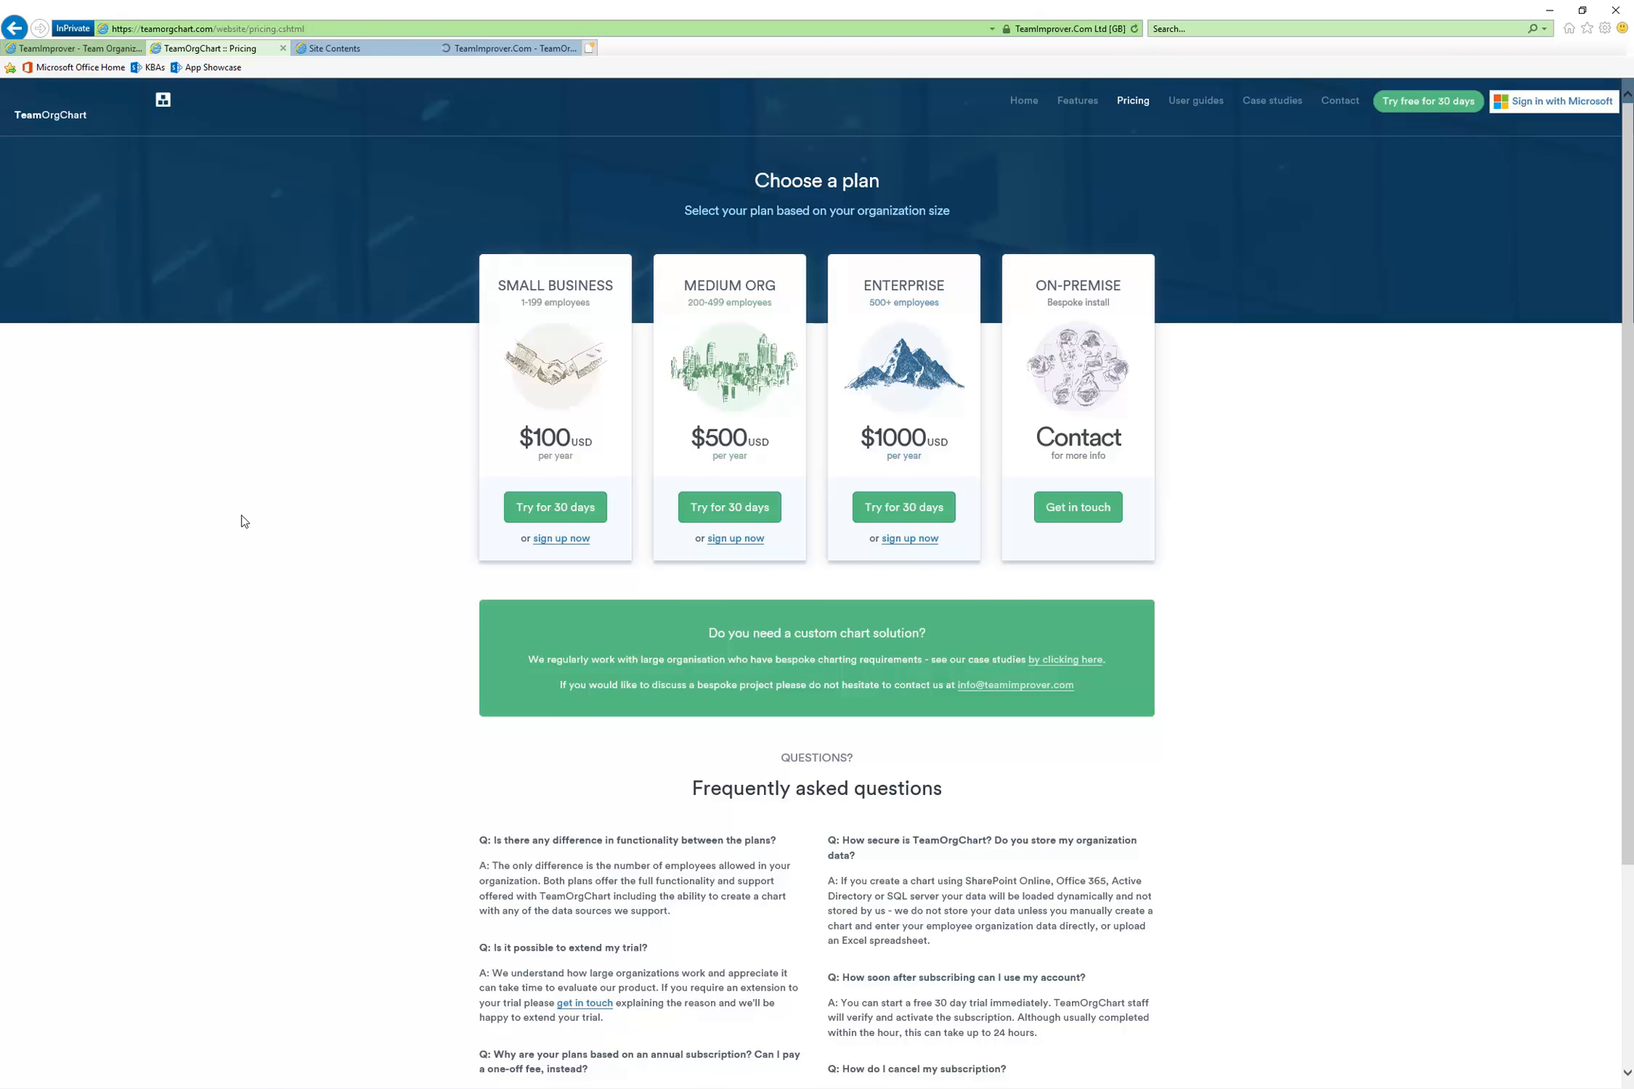
Compare the launched TeamOrgChart home page and its web address with the SharePoint site contents, ending on the TeamOrgChart home page
left_click(499, 50)
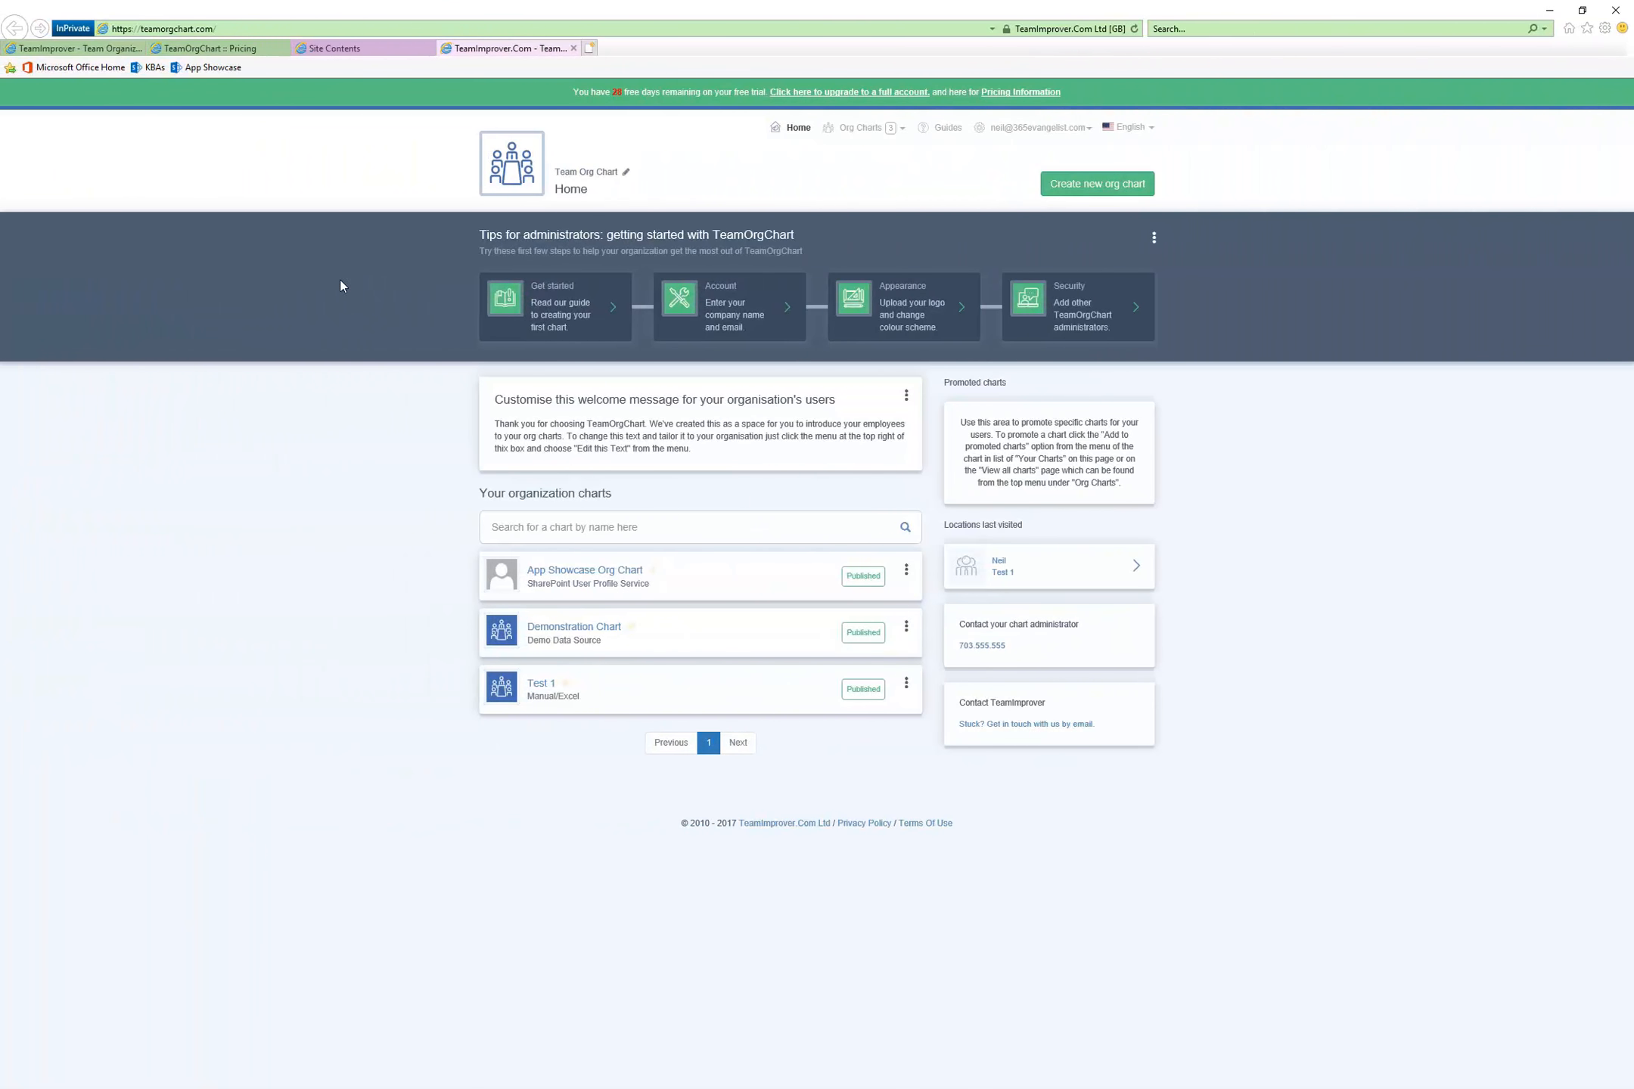
left_click(340, 47)
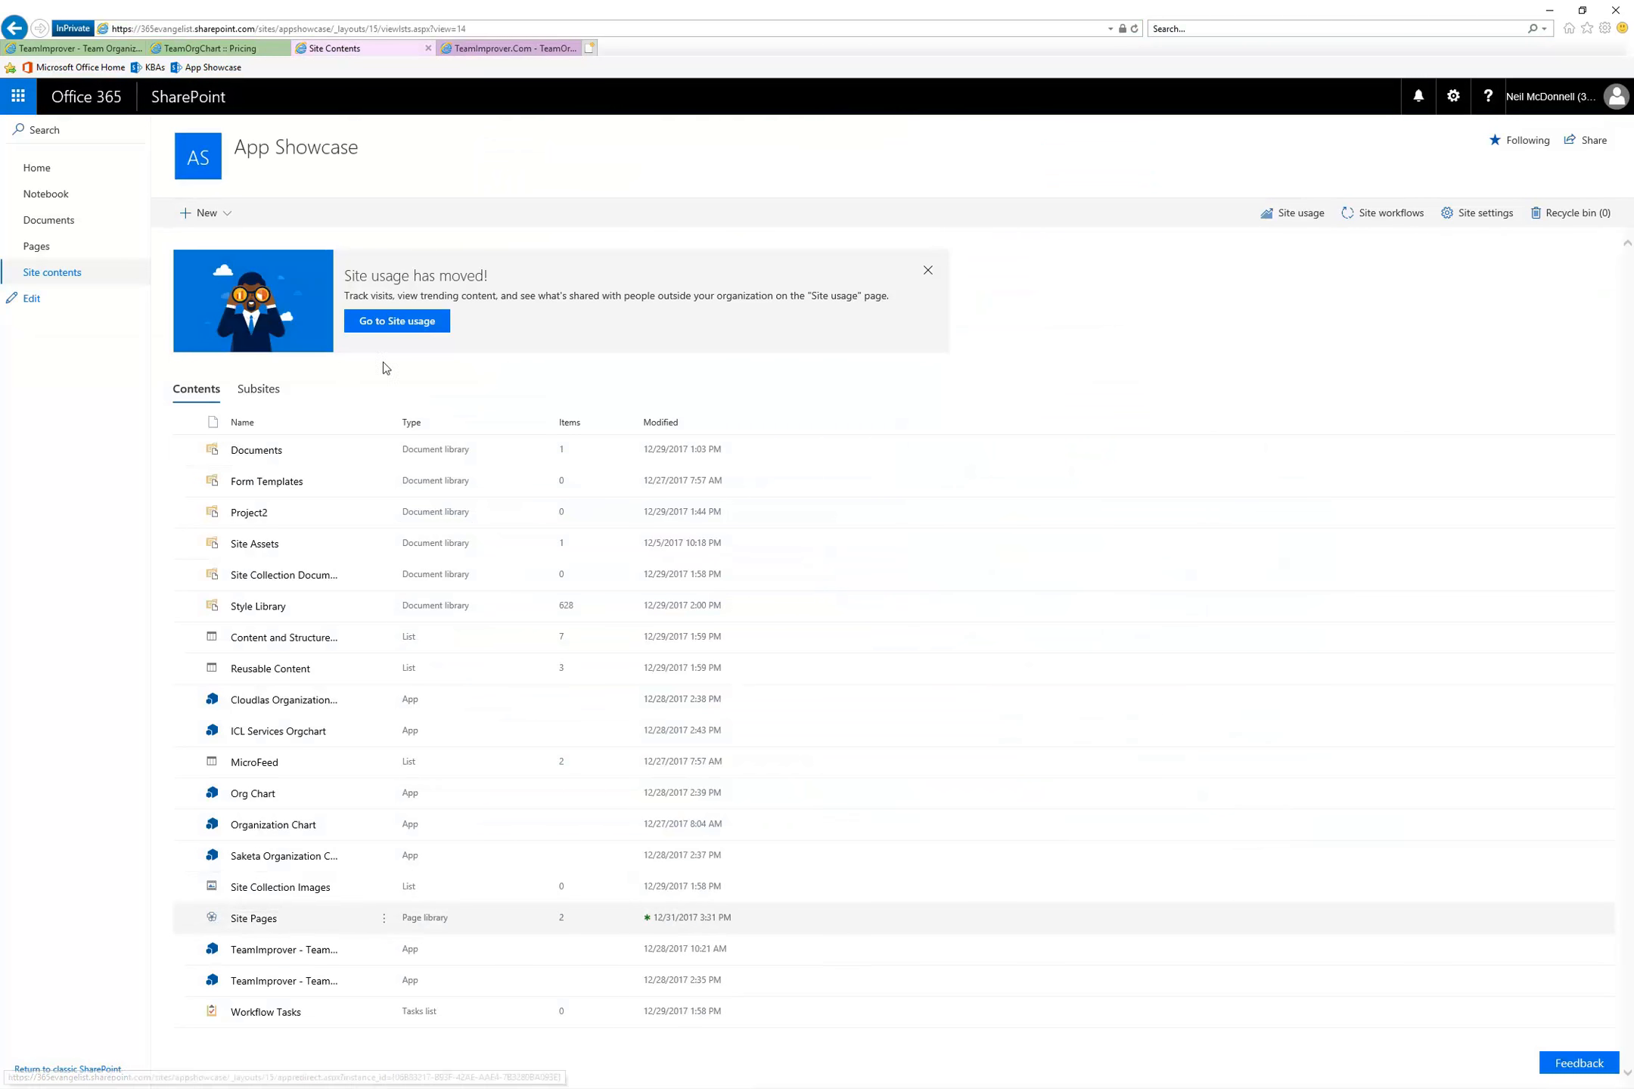
left_click(498, 50)
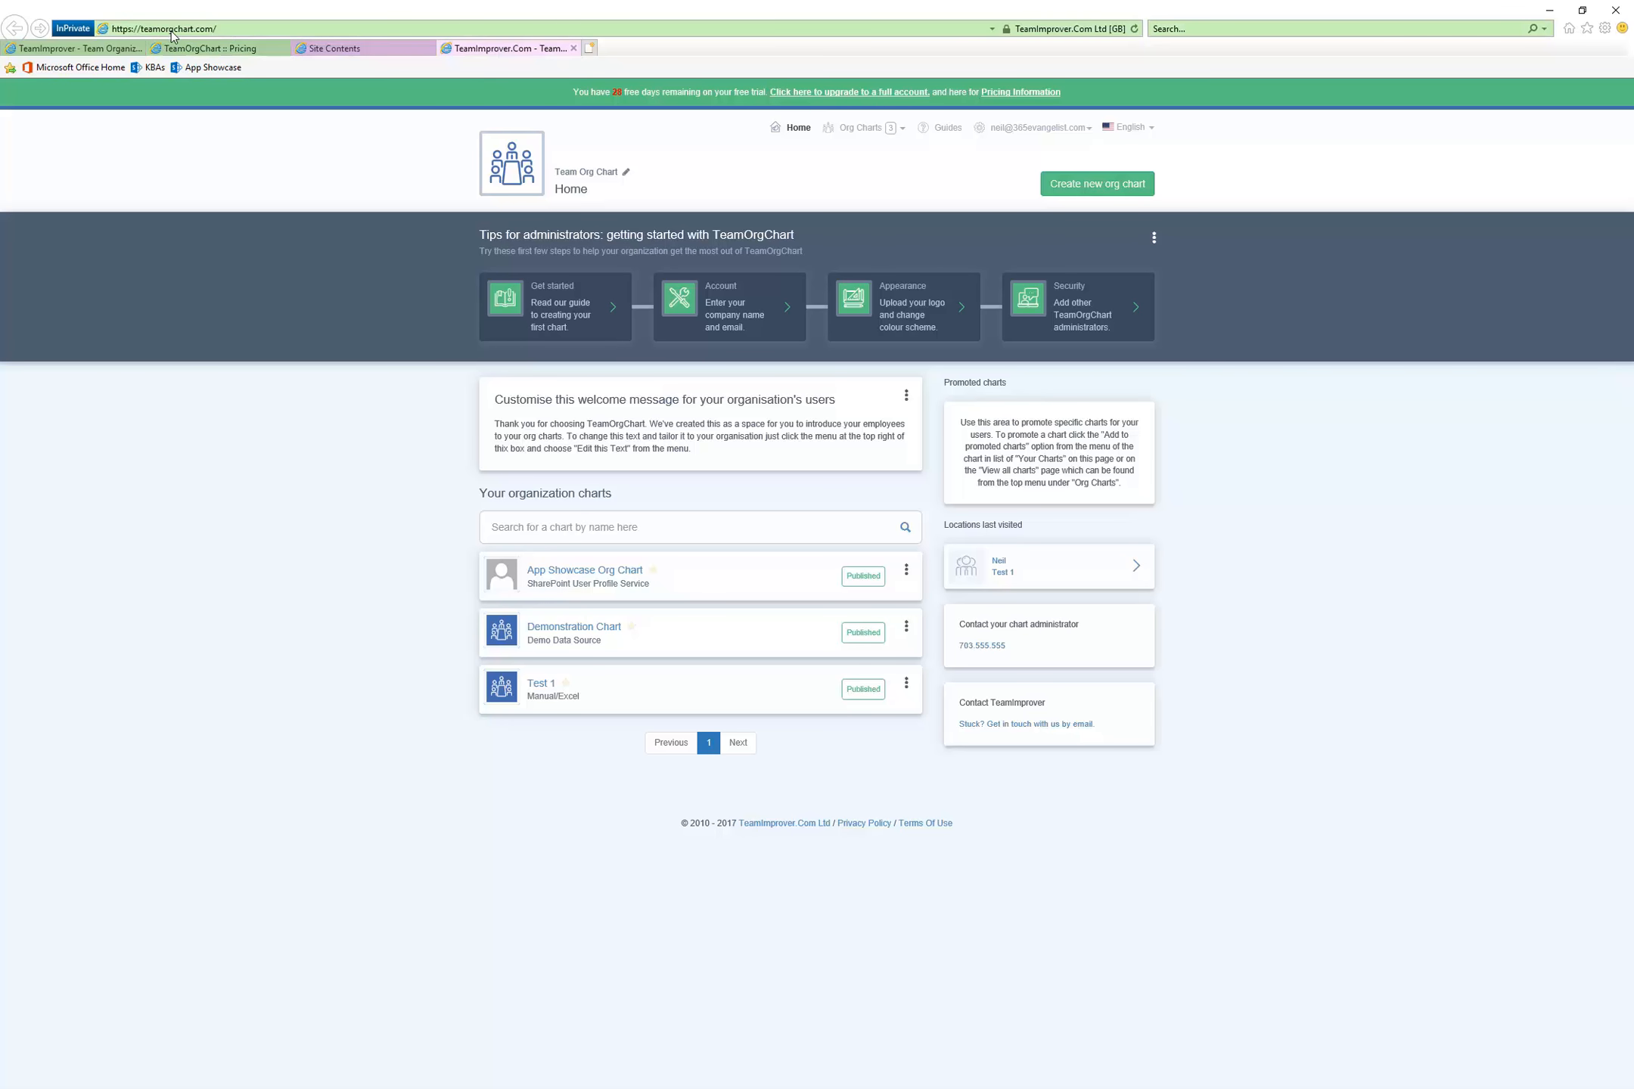
left_click(238, 27)
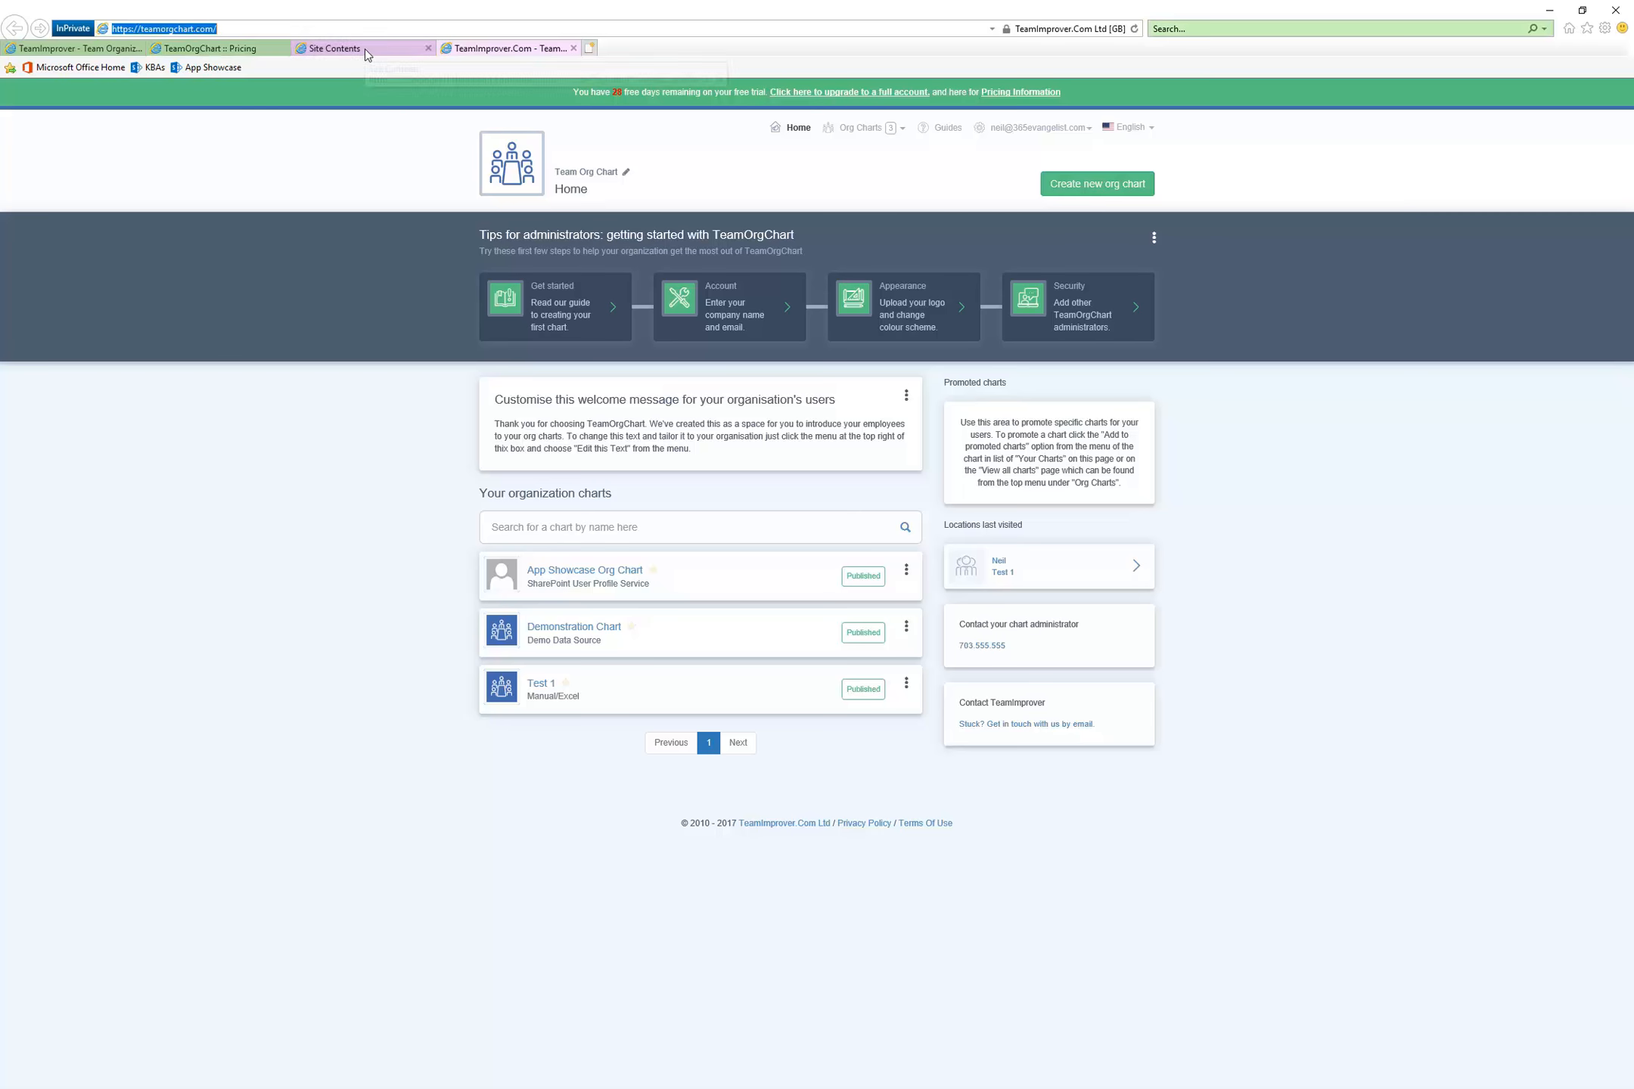
left_click(481, 48)
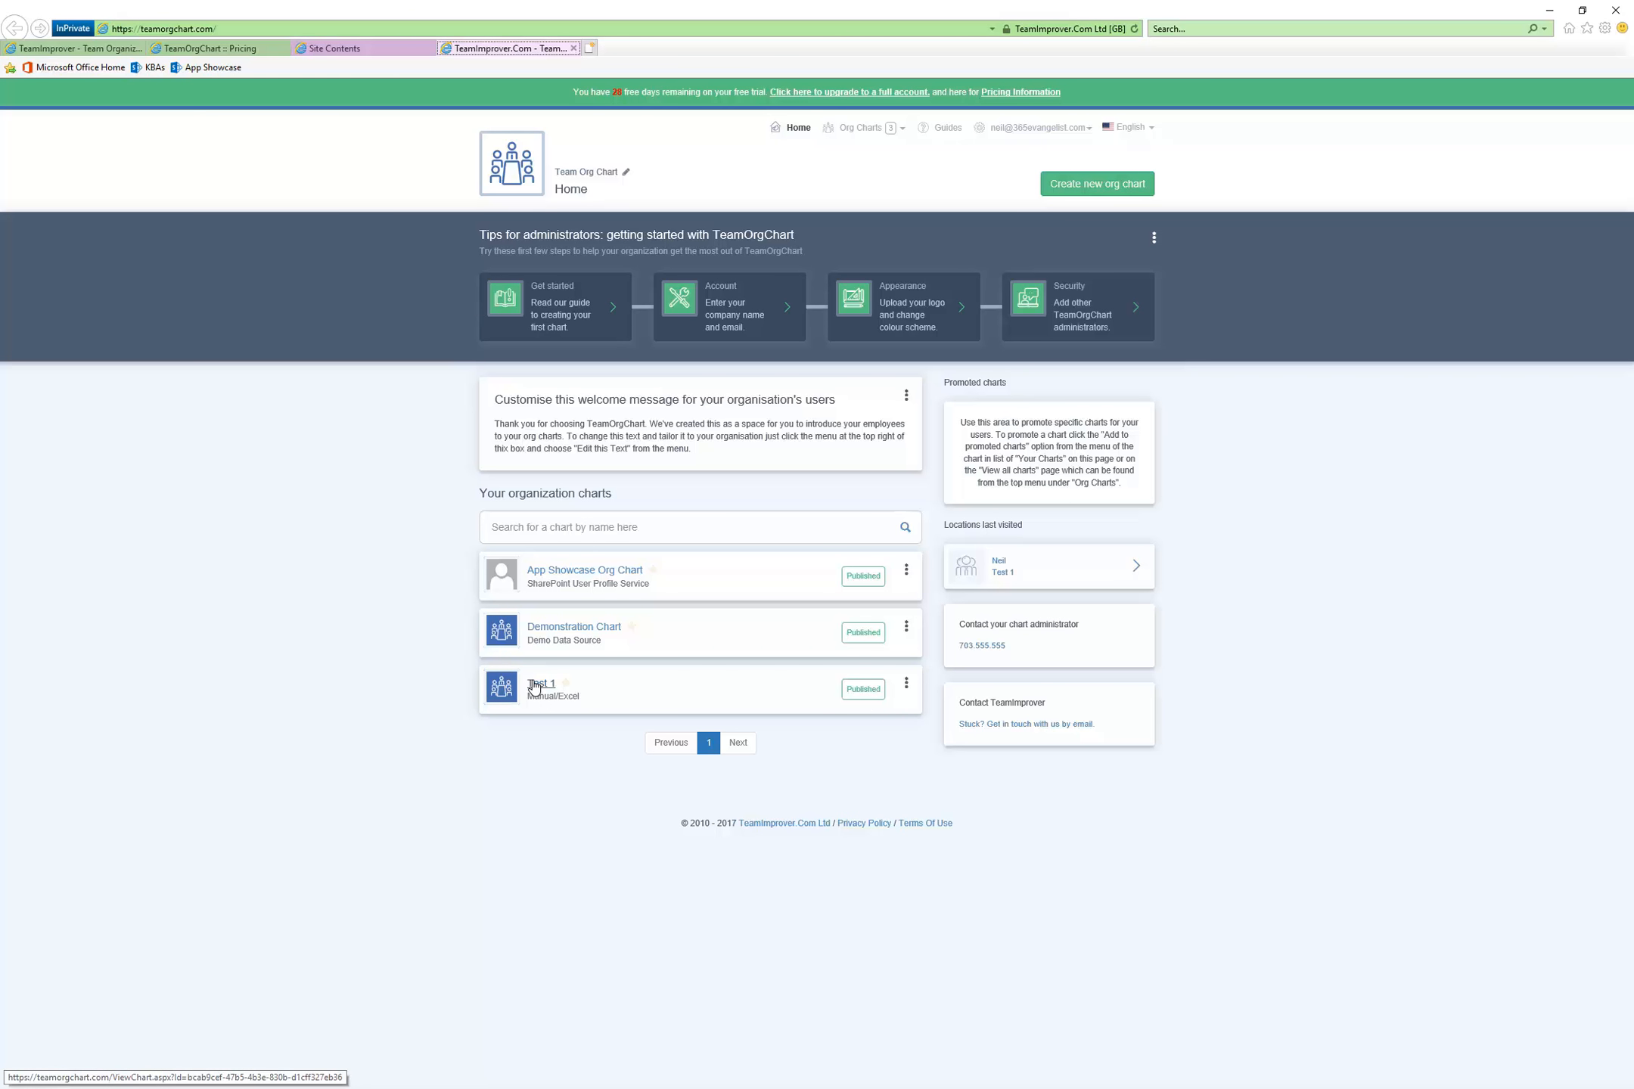
Open the getting started guide from the TeamOrgChart home page tips, skim it through conditional formatting, and close it
left_click(565, 302)
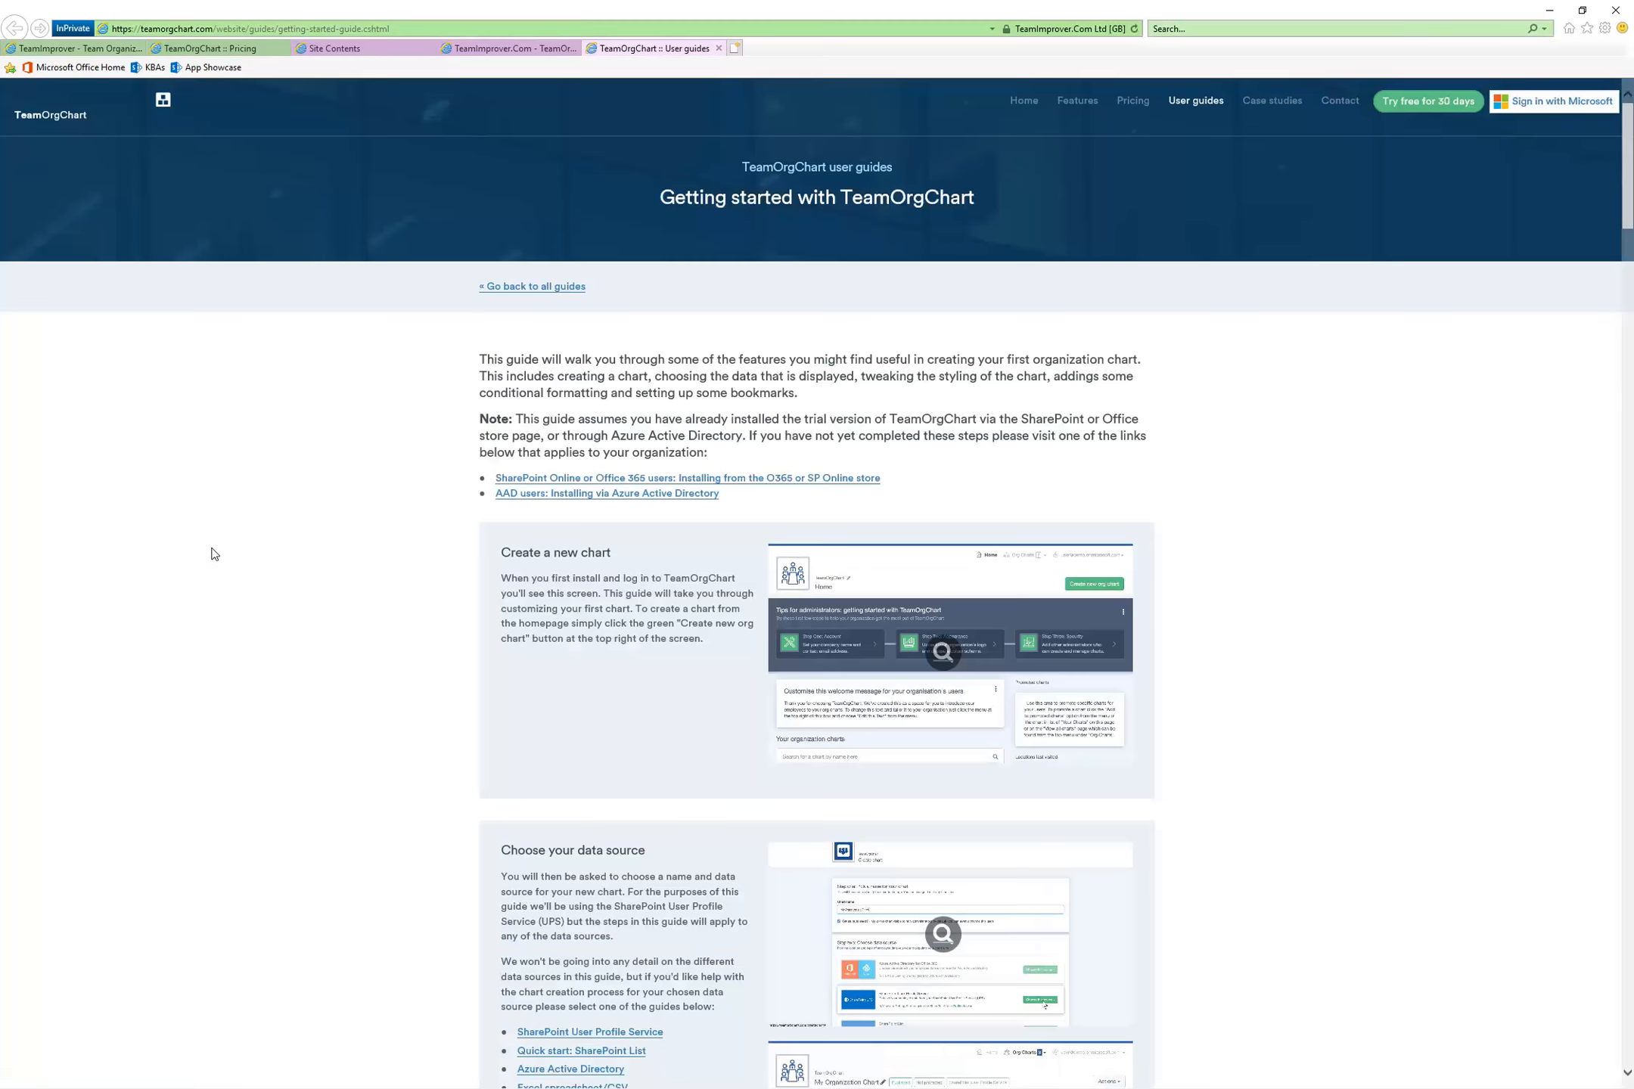
scroll(303, 727, "down", 10)
scroll(309, 725, "down", 20)
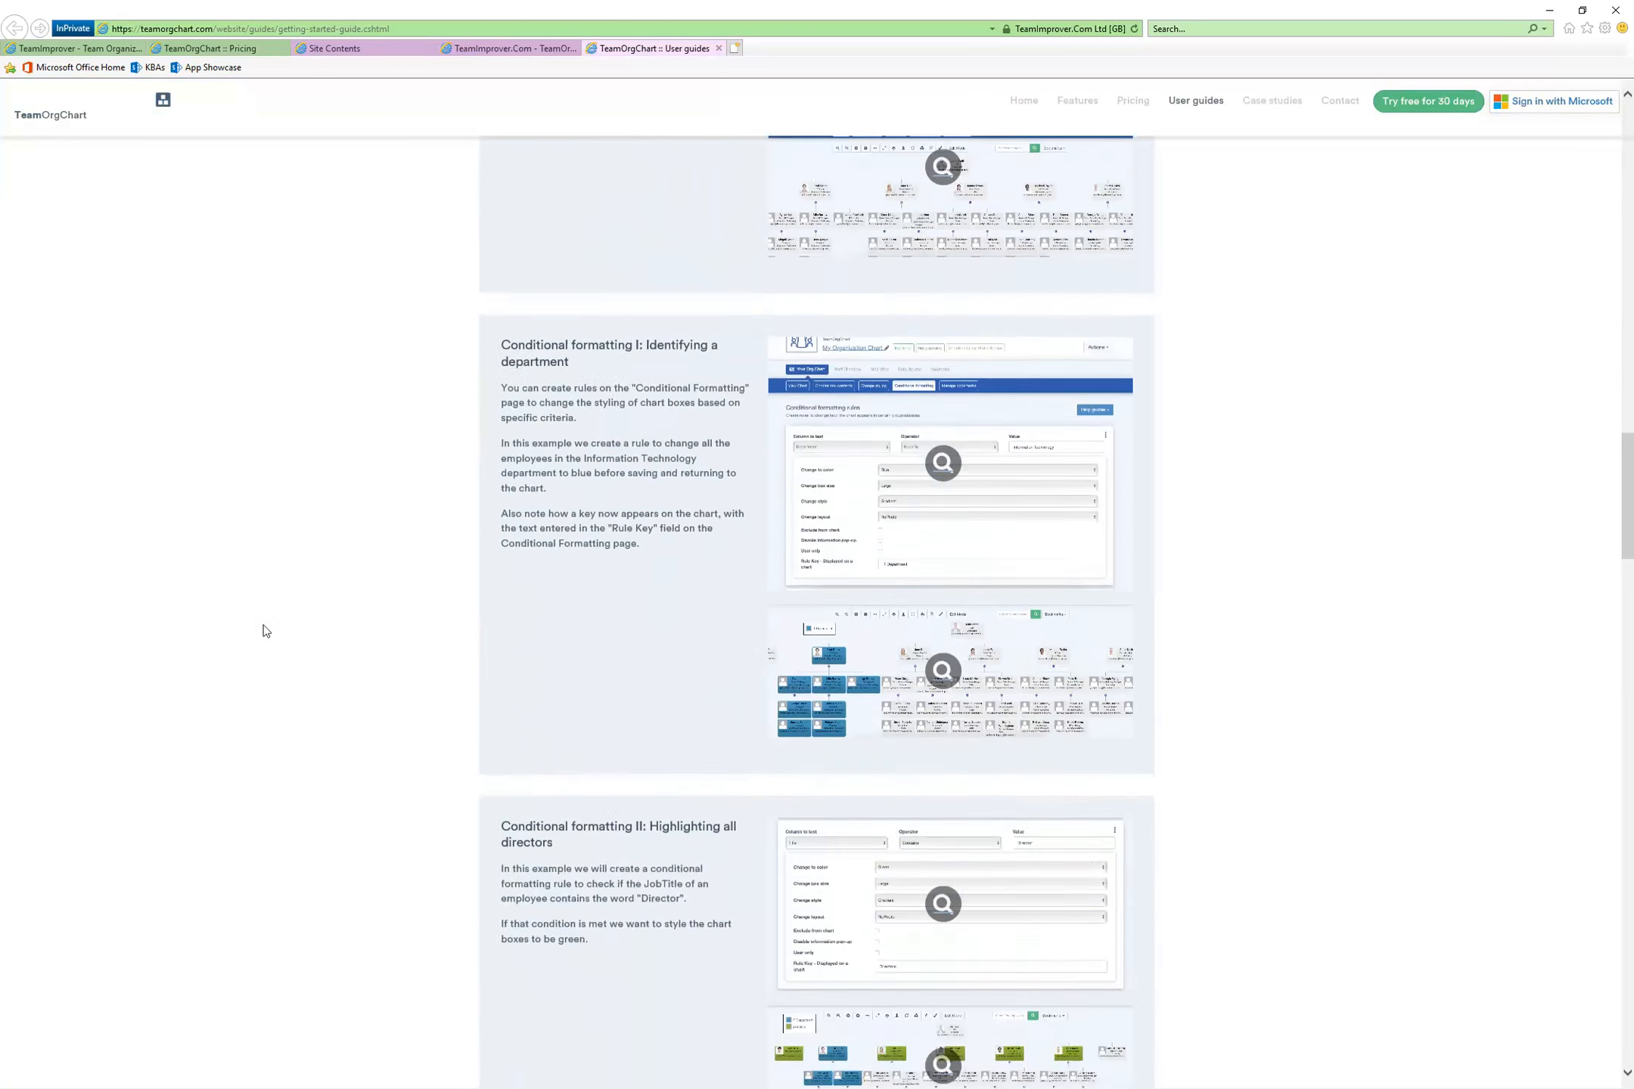
scroll(186, 481, "up", 20)
scroll(169, 528, "up", 5)
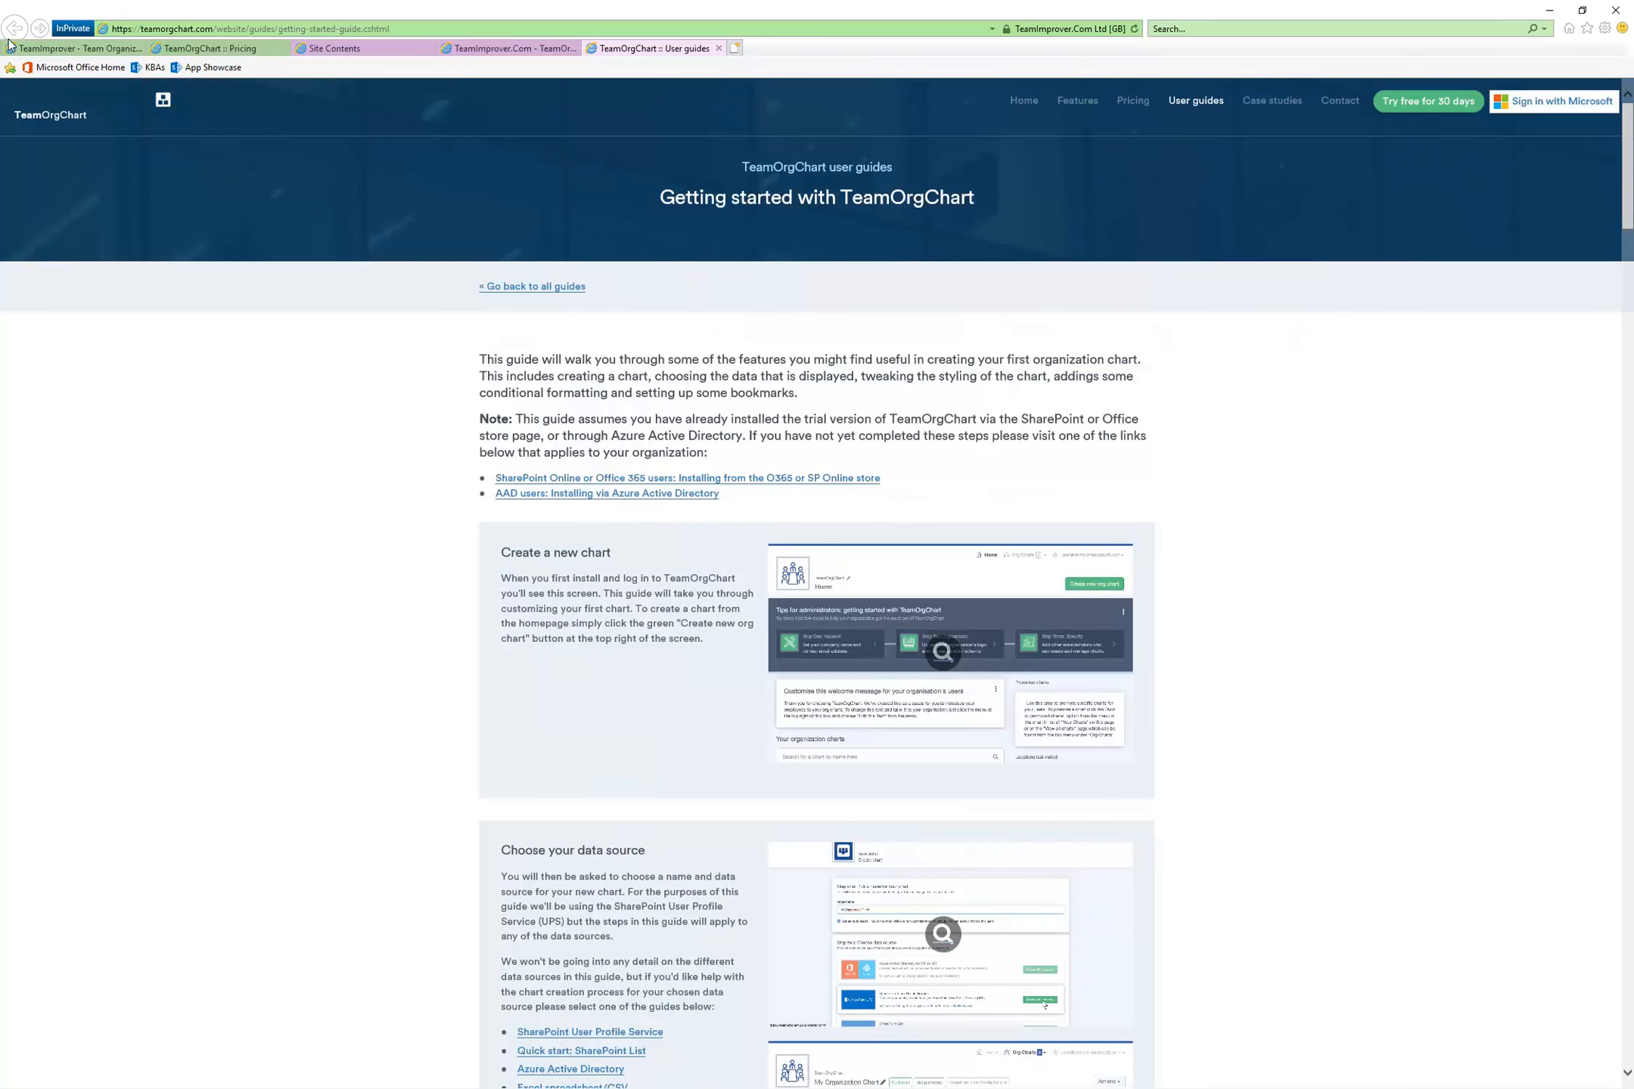
left_click(719, 48)
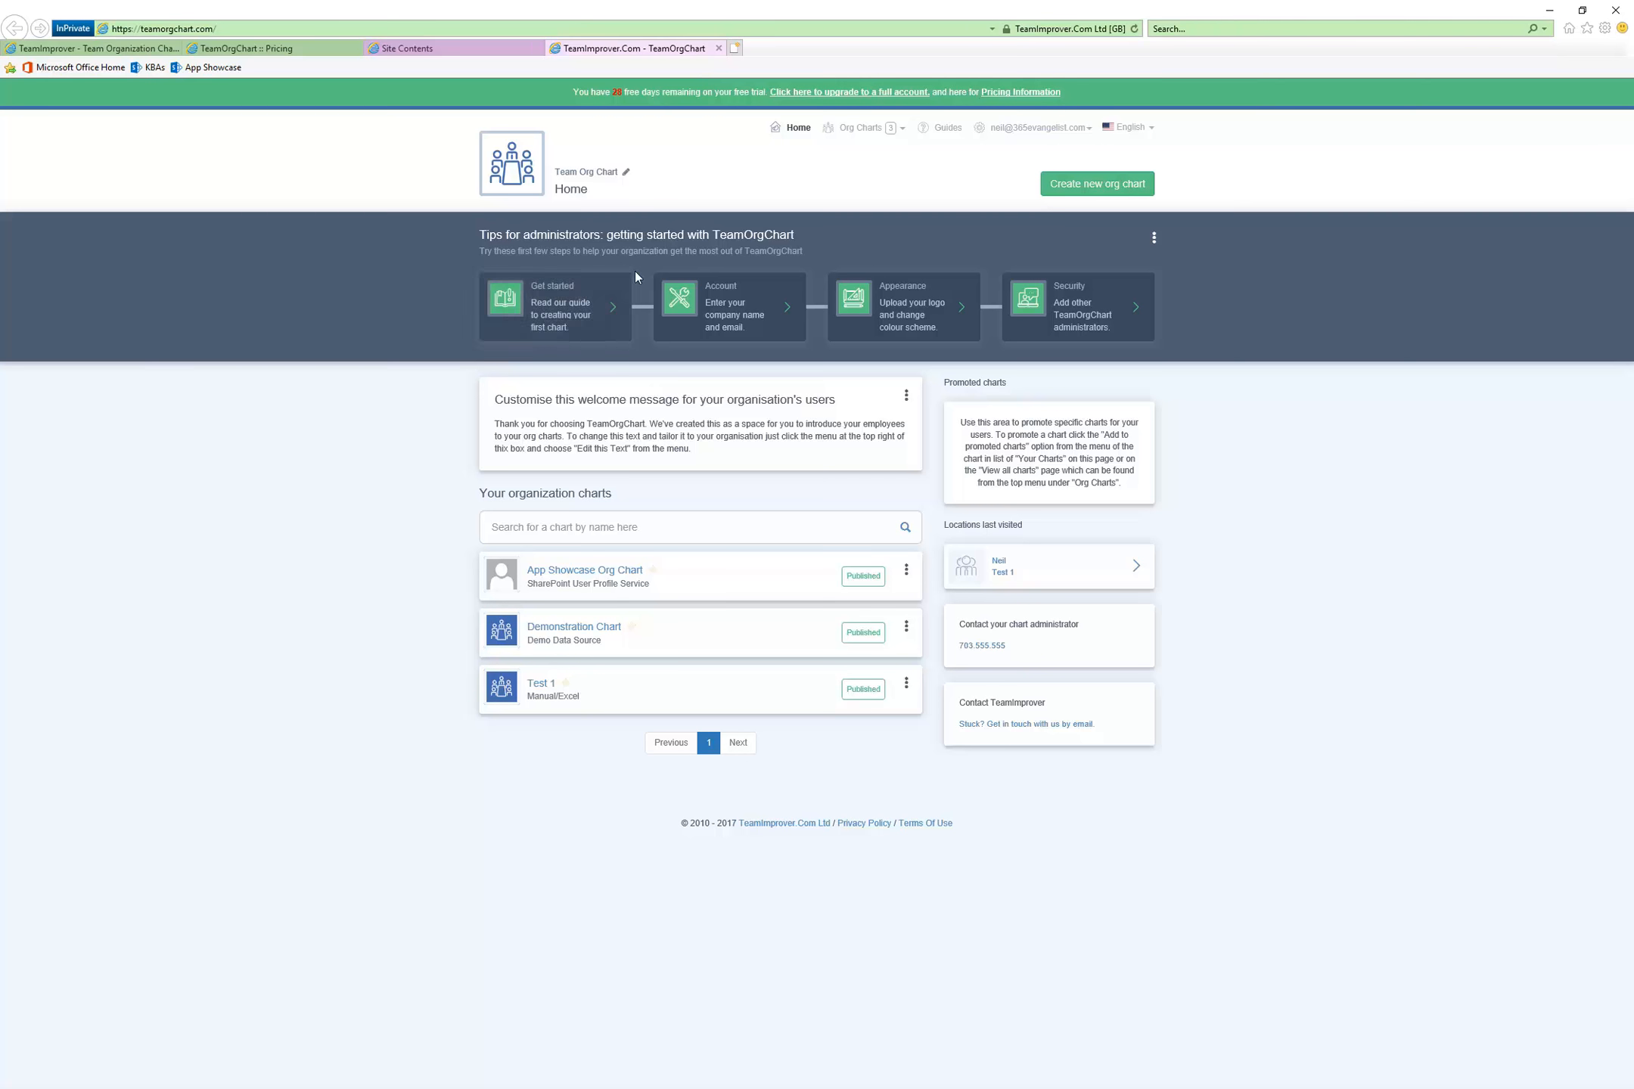
Open the account settings and enter SV Mac Pack, Inc. as the company name, moving on to the admin details field
left_click(746, 316)
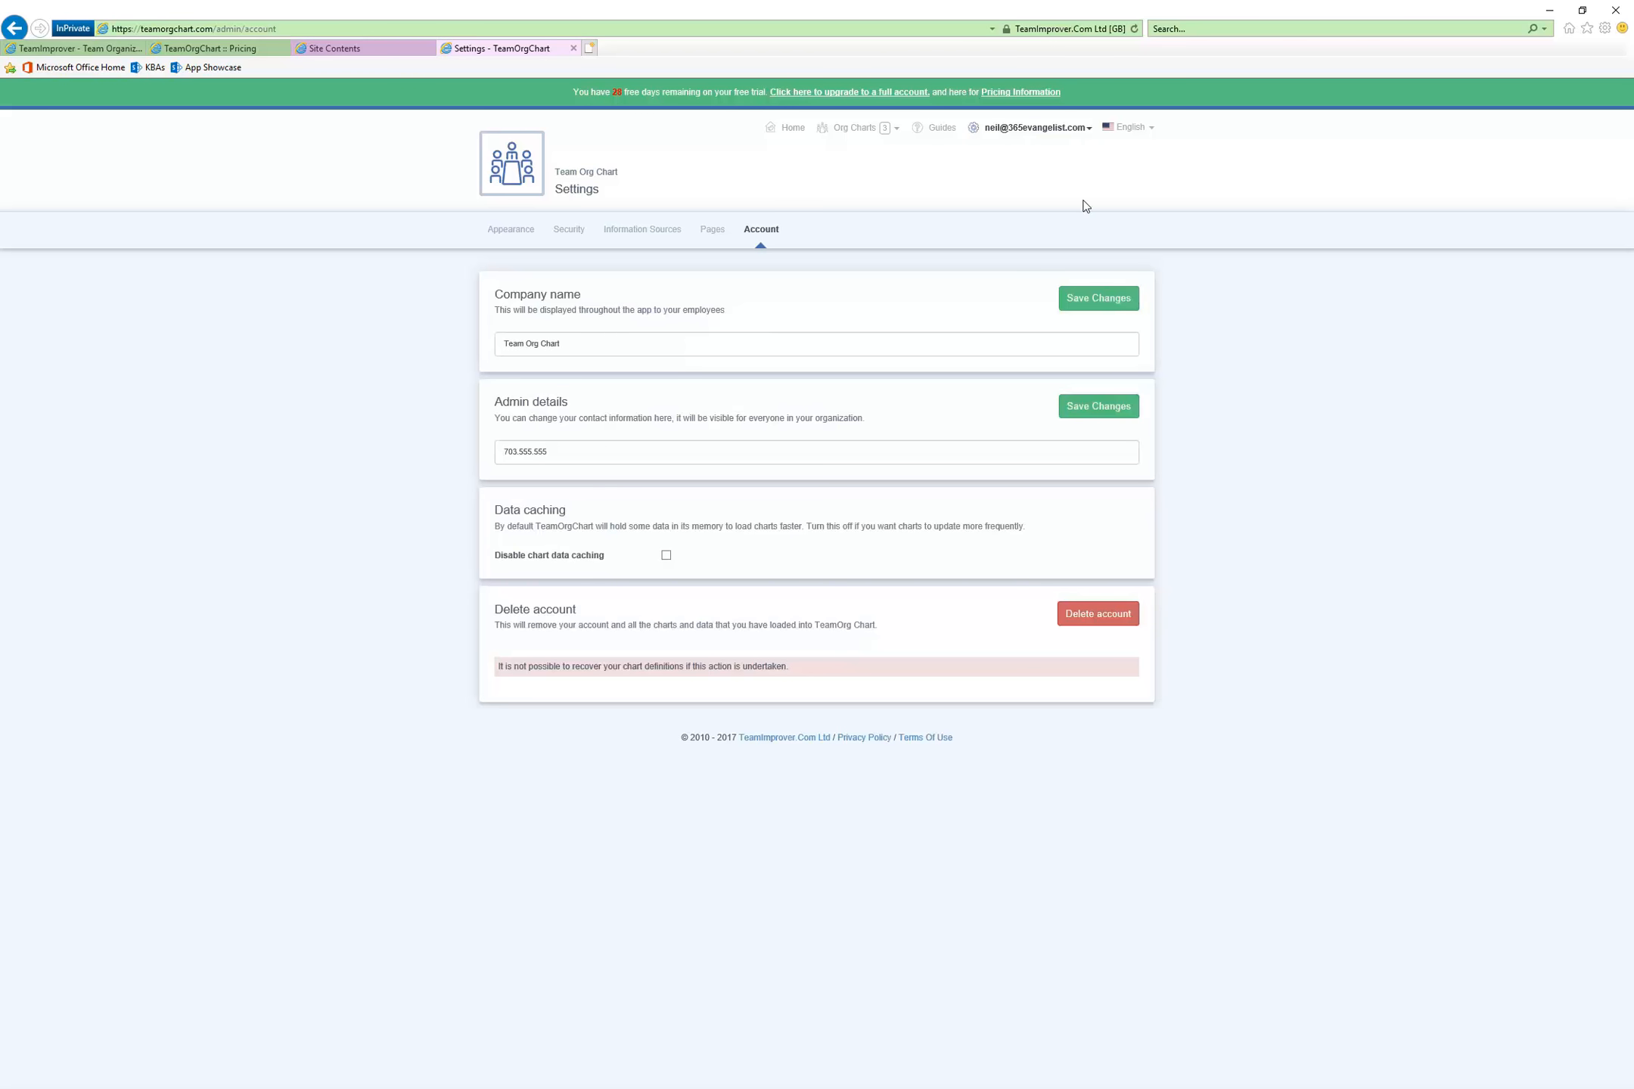
left_click(575, 344)
left_click_drag(587, 343, 418, 337)
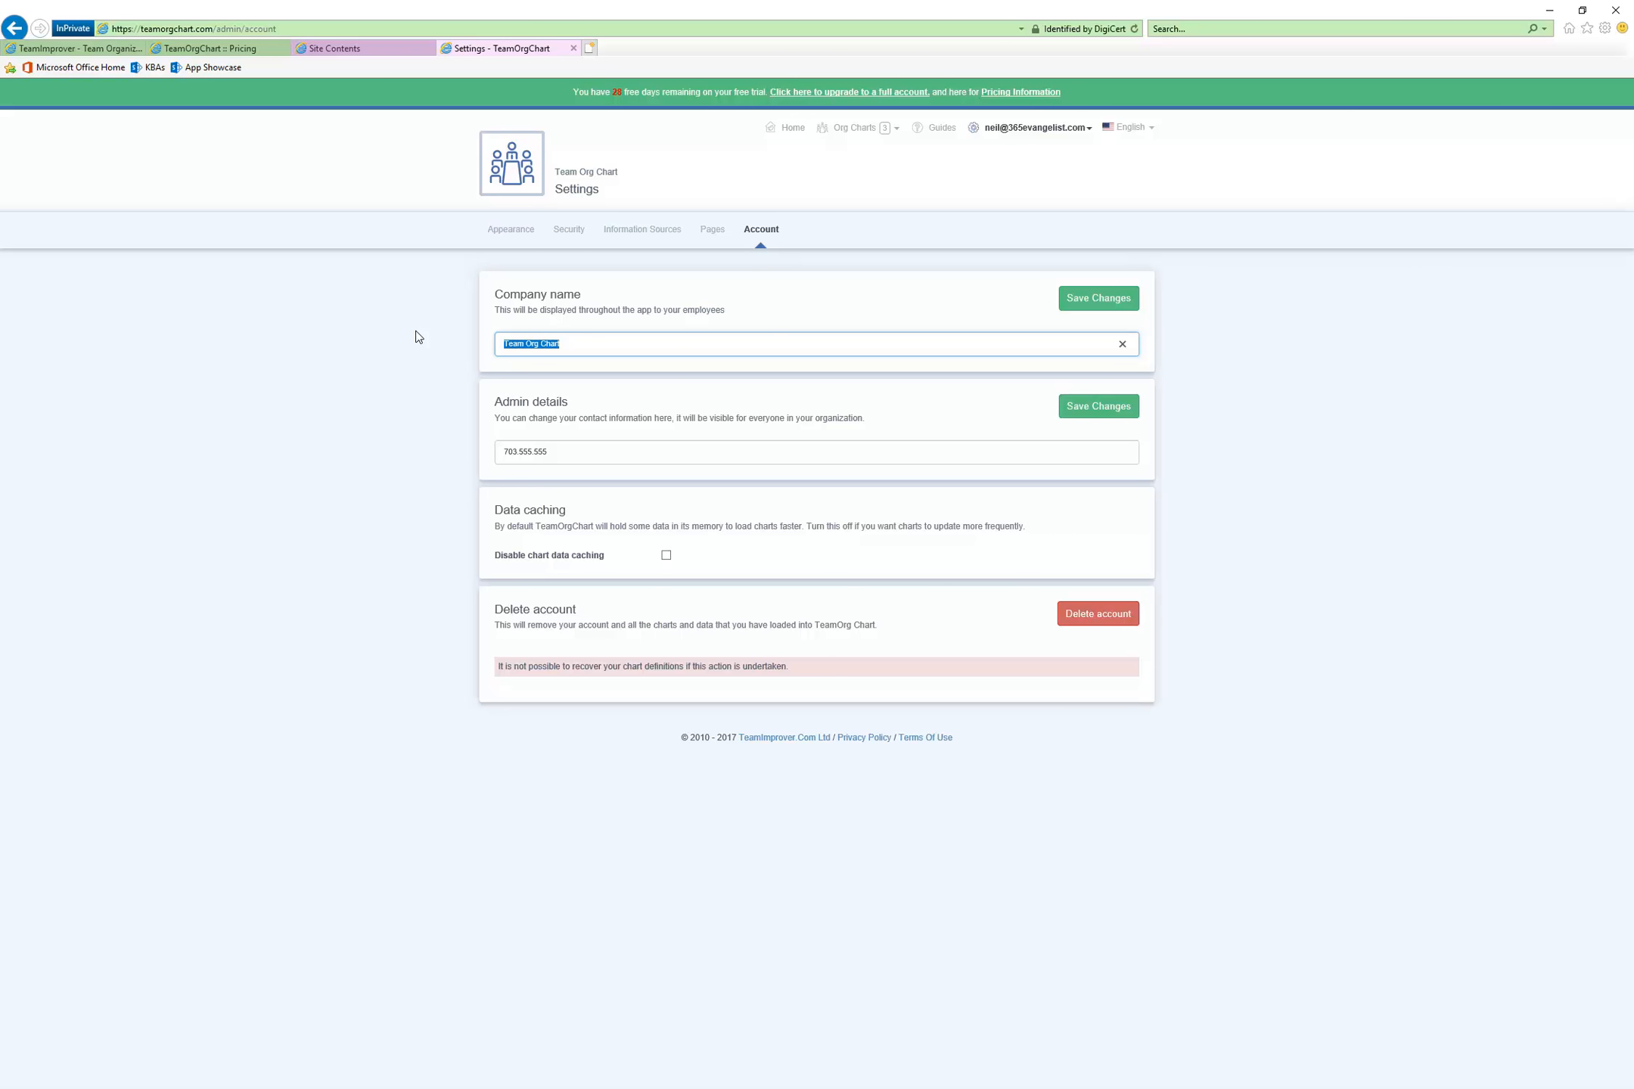
type("SV Mac Pack, INc.")
key("BackSpace")
type("nc")
key("Tab")
left_click(656, 450)
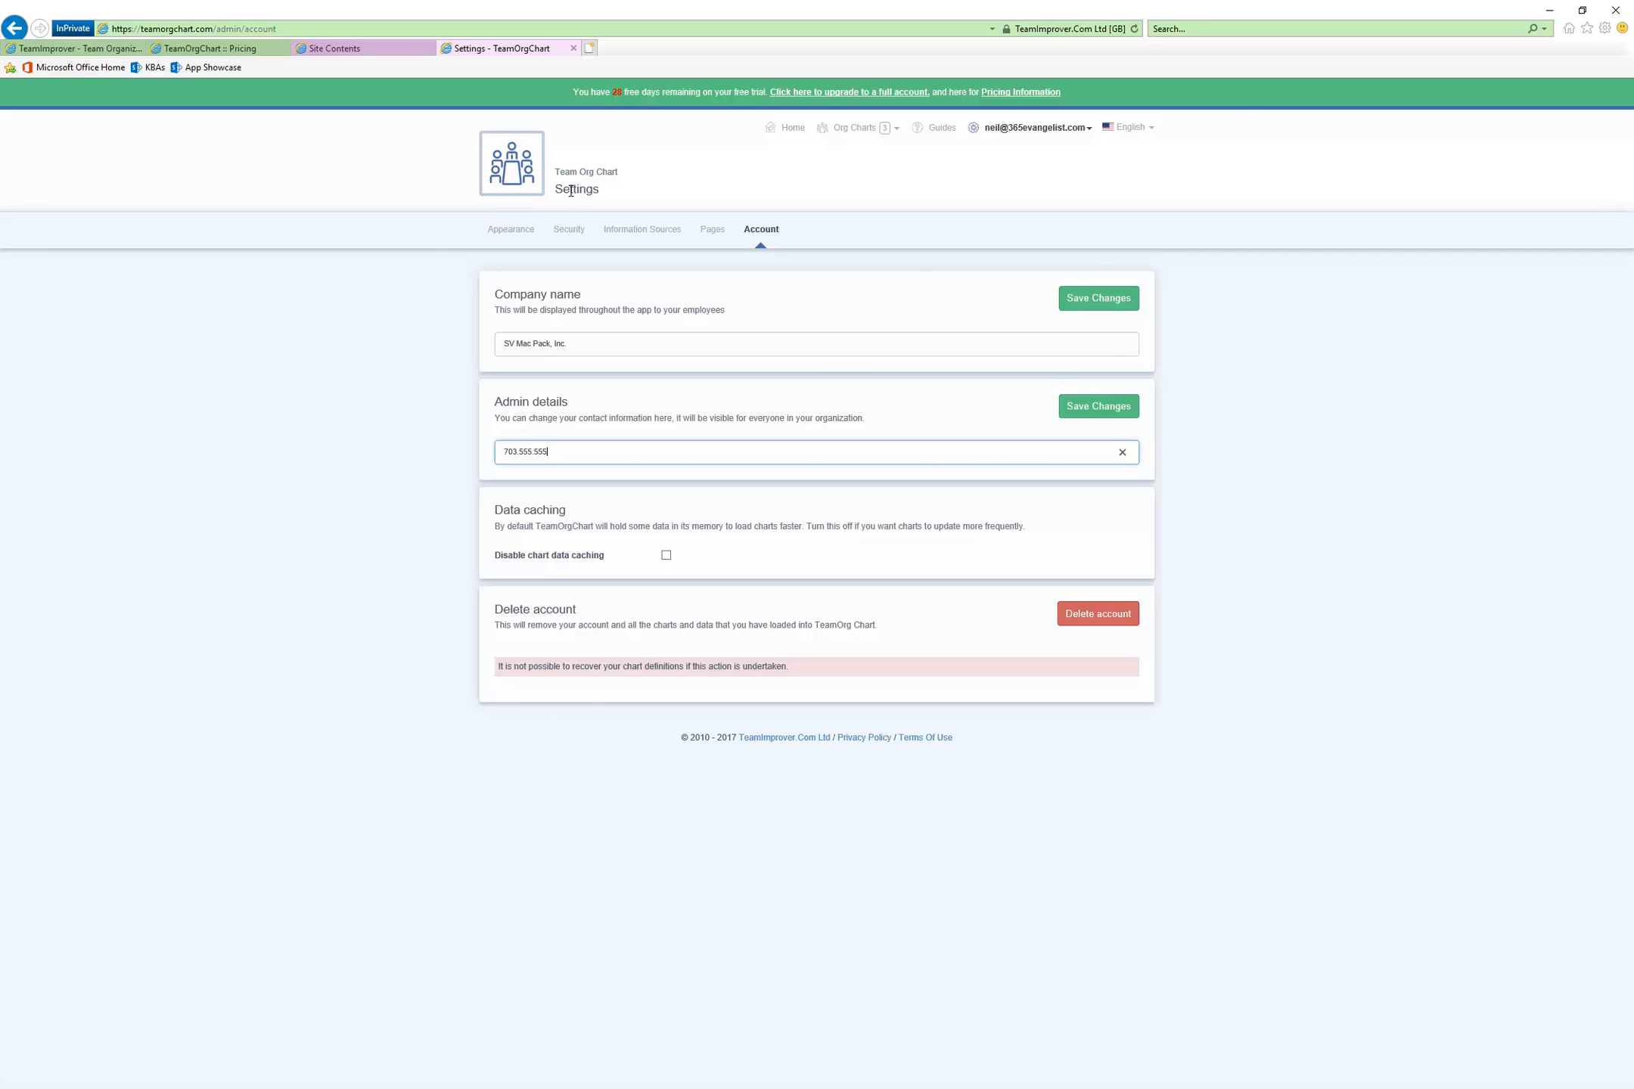
View the page management settings and save a new SharePoint List information source named Test Org Data
left_click(719, 229)
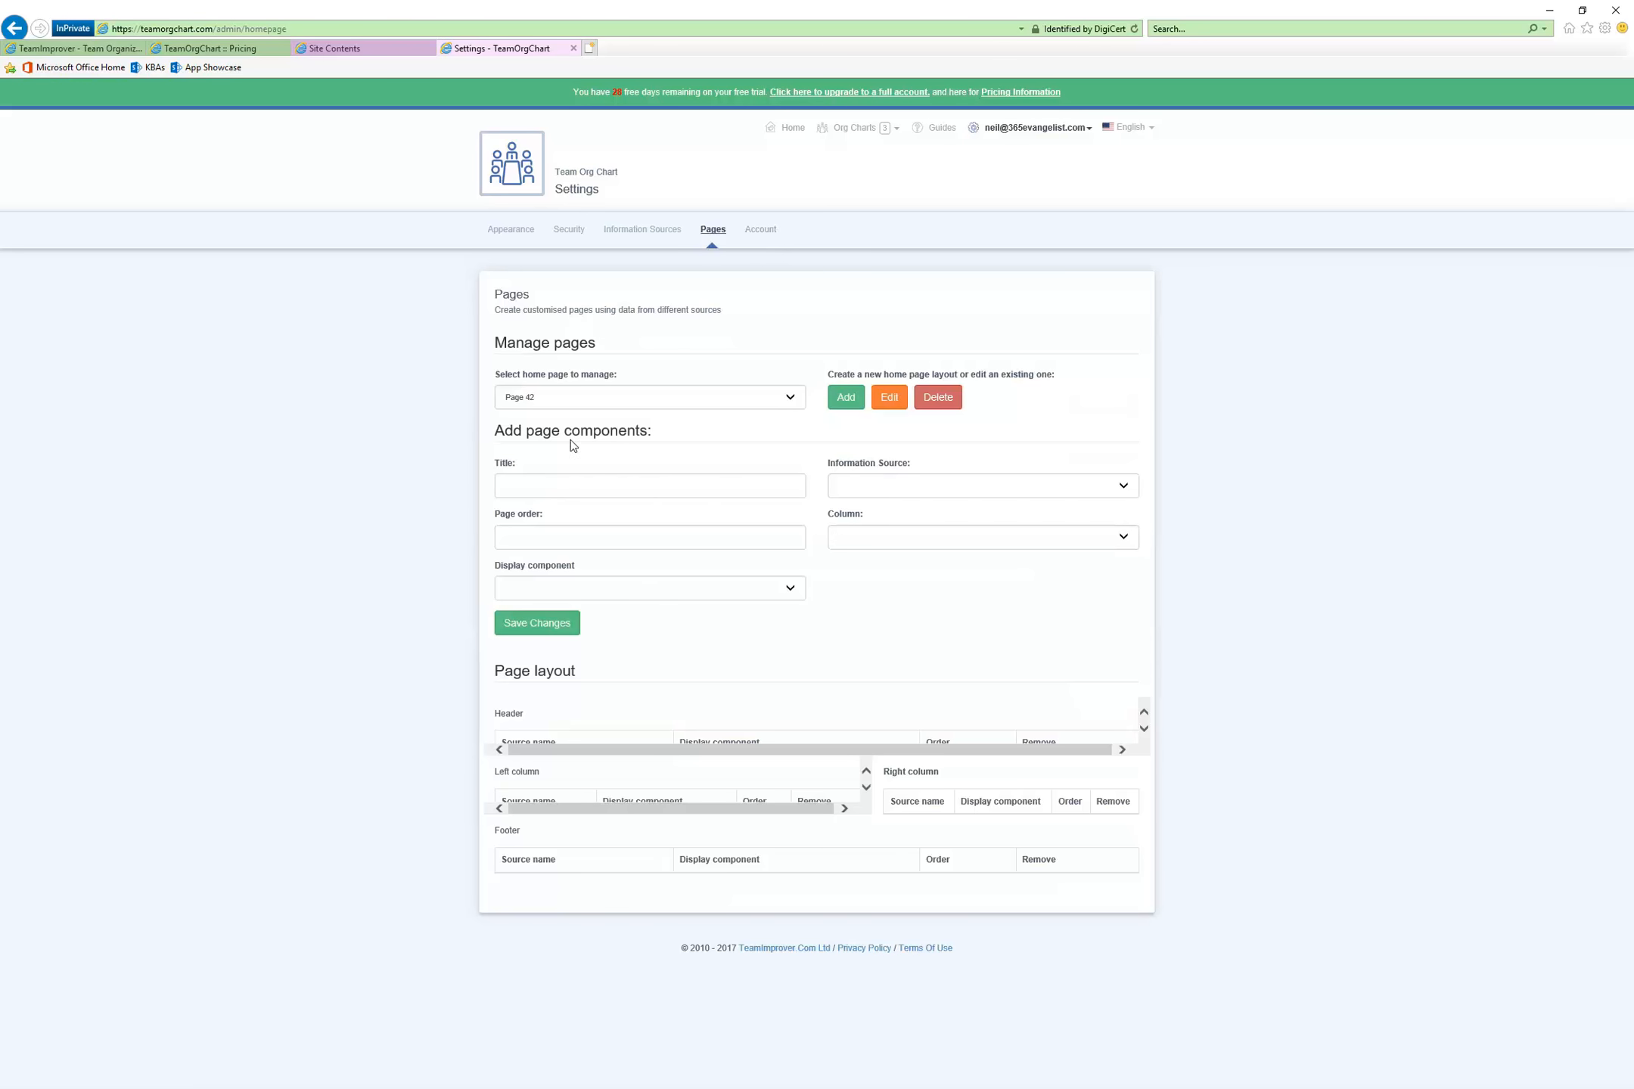
left_click(658, 237)
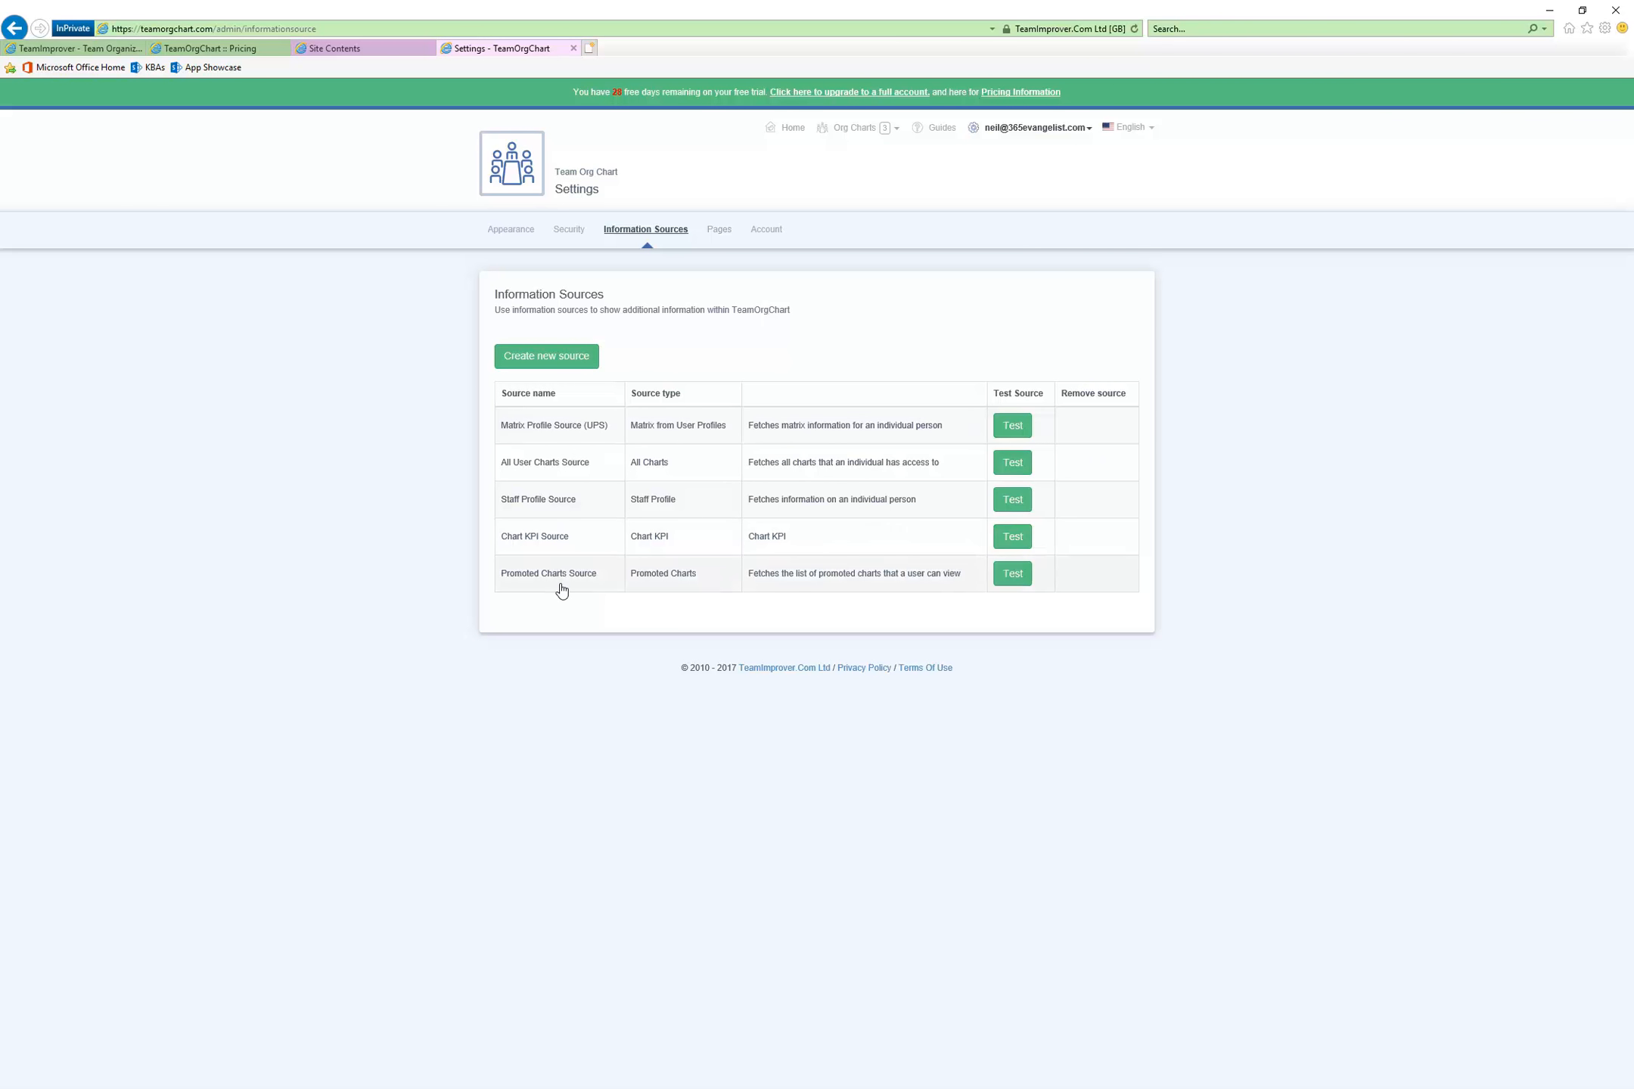
left_click(548, 359)
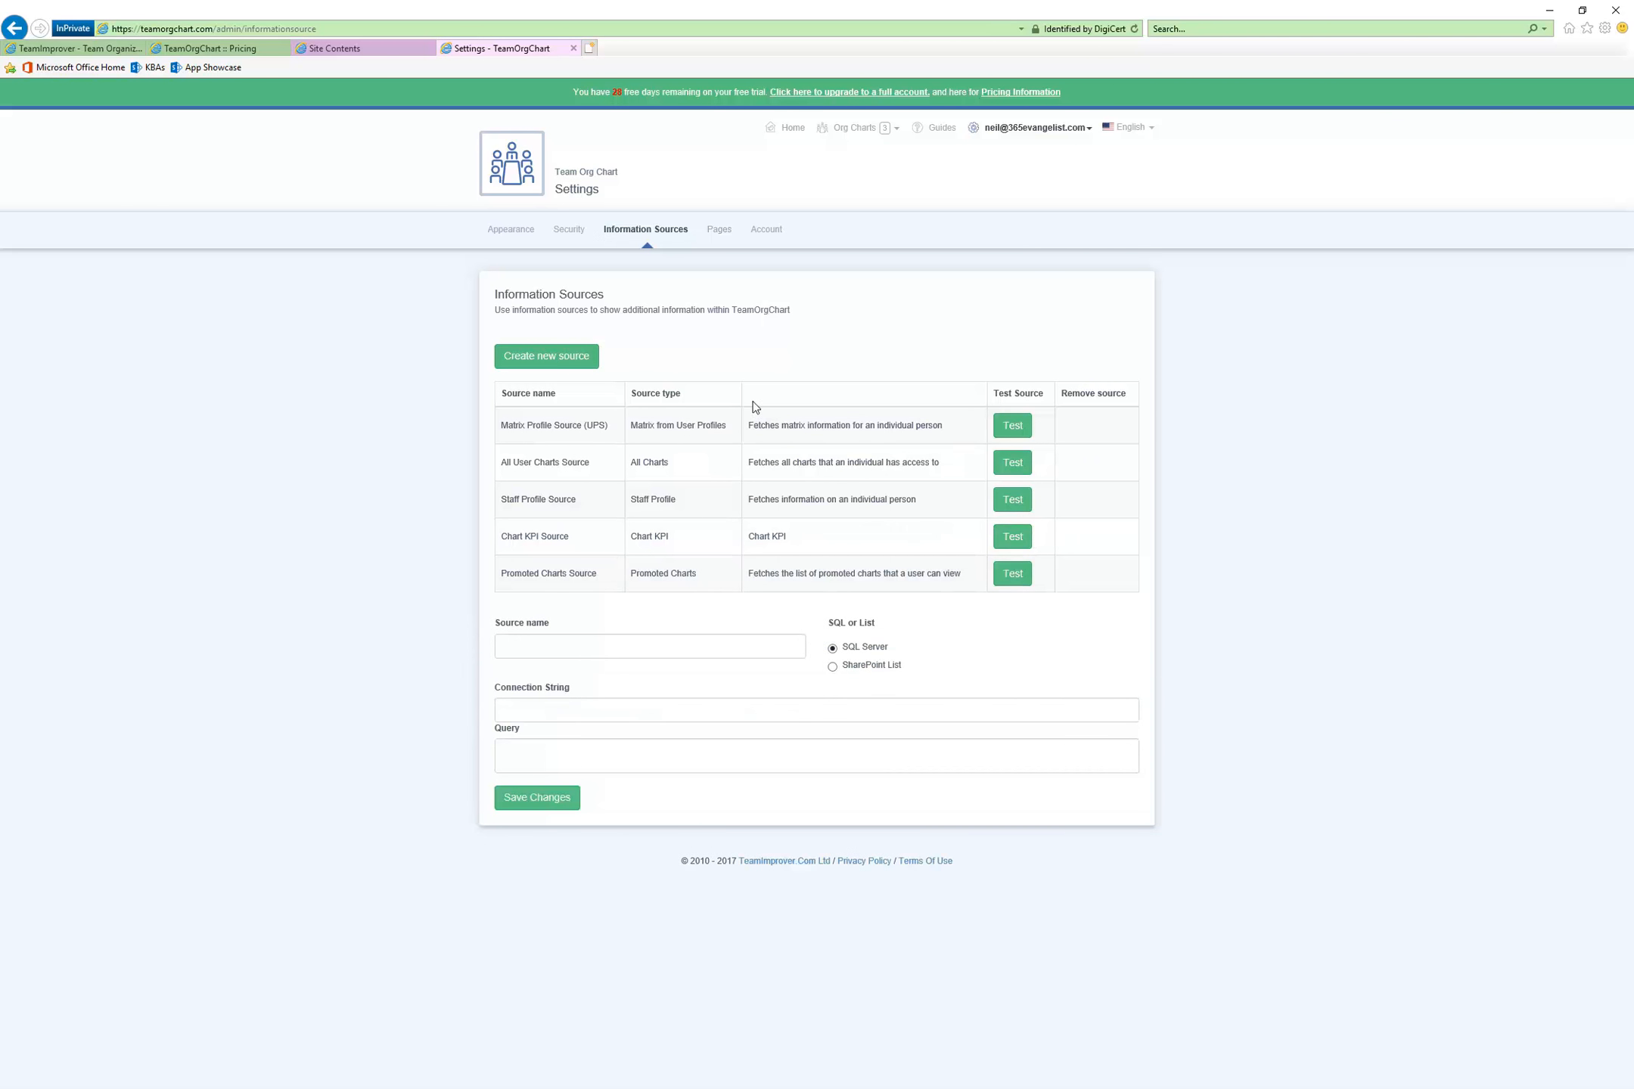
left_click(832, 666)
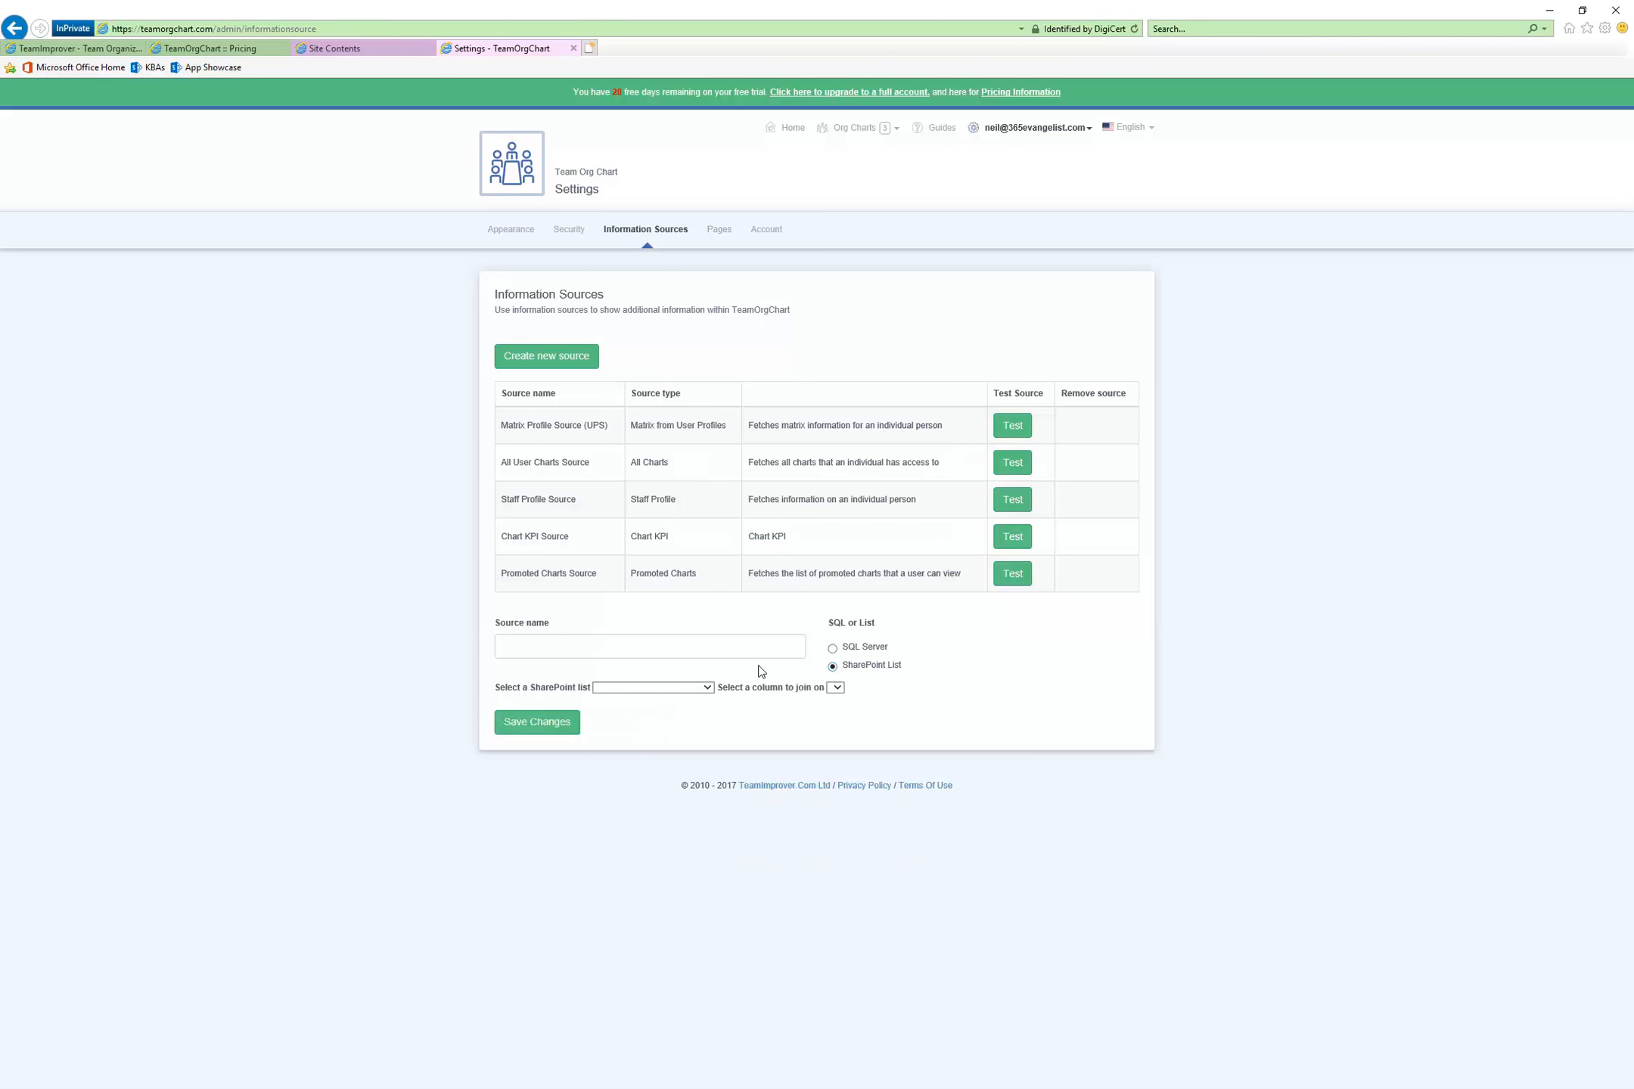
left_click(672, 646)
type("Test")
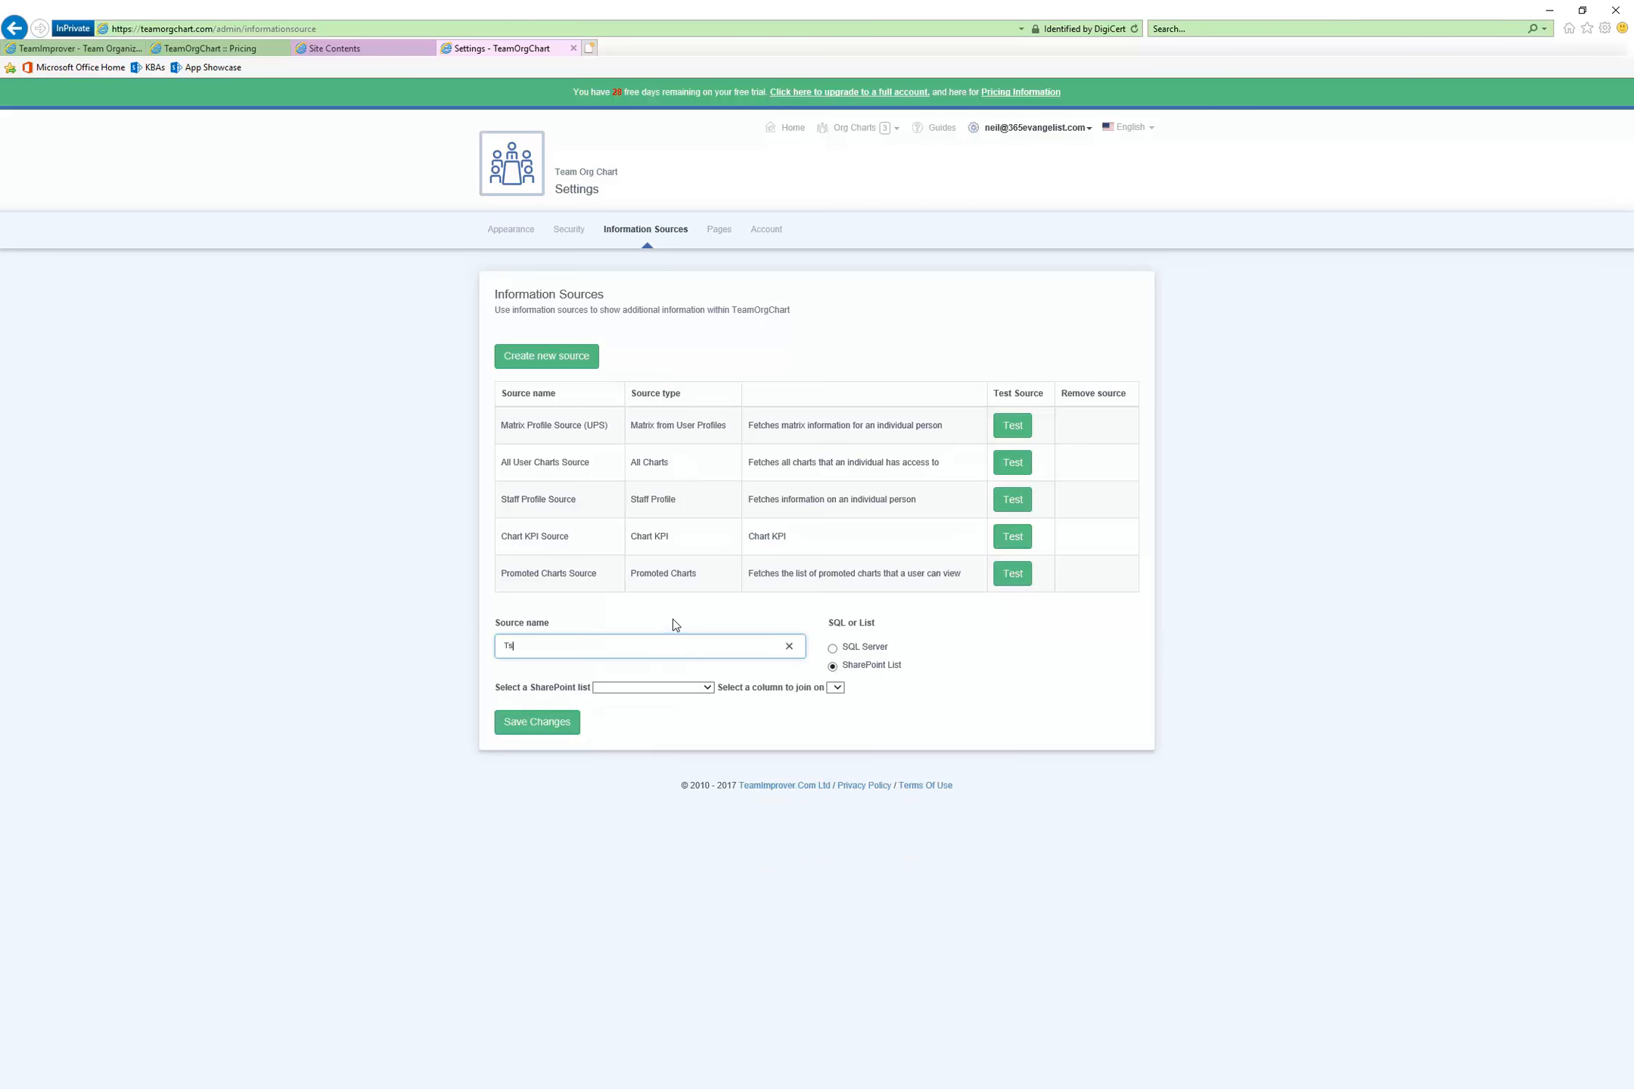
type(" Org Data")
left_click(708, 688)
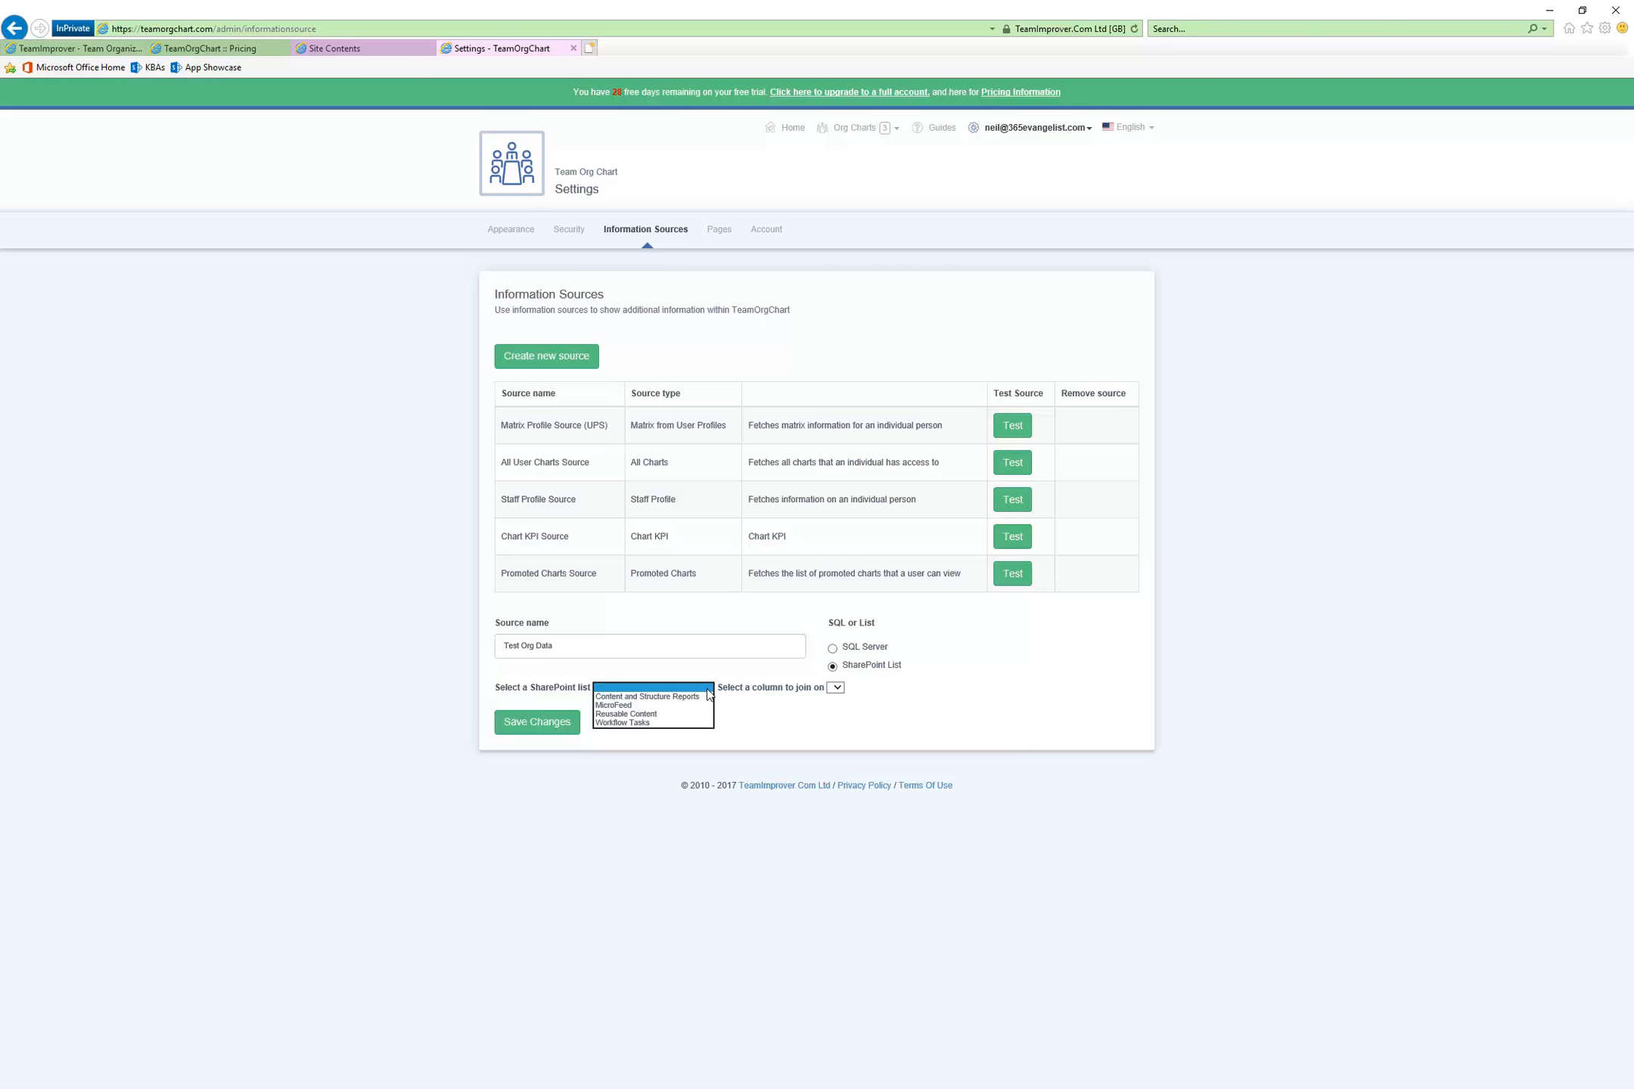
left_click(742, 721)
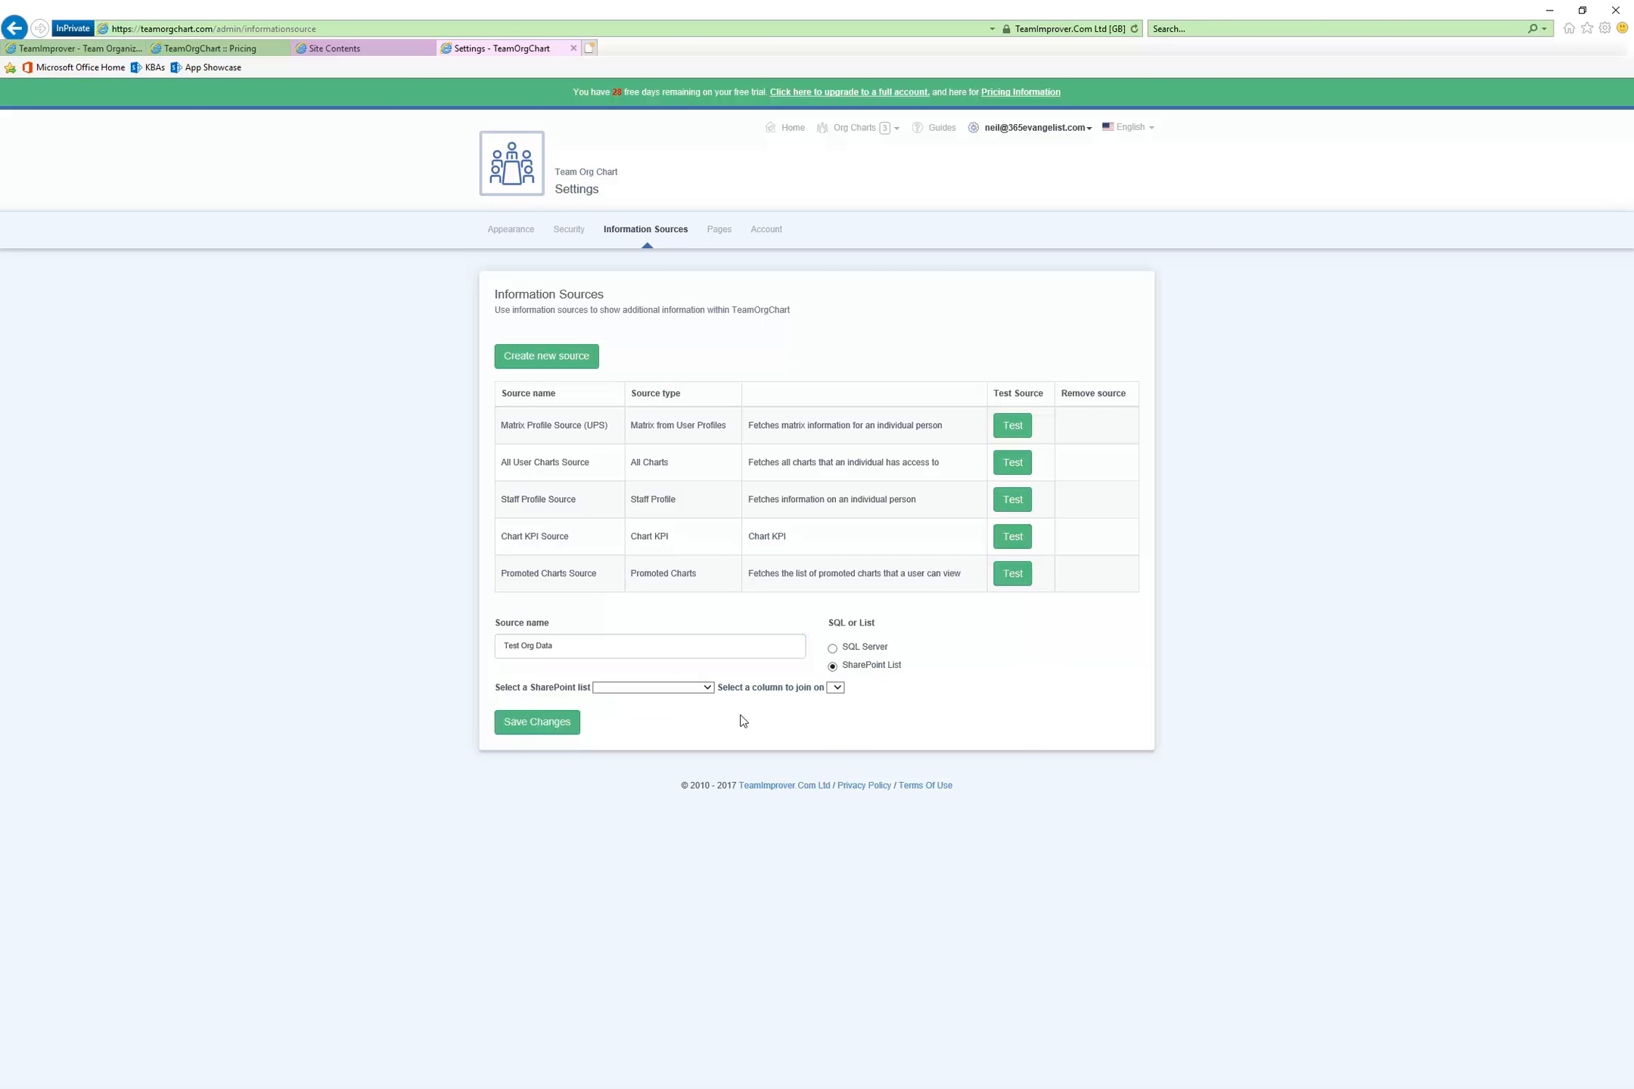
left_click(840, 690)
left_click(566, 723)
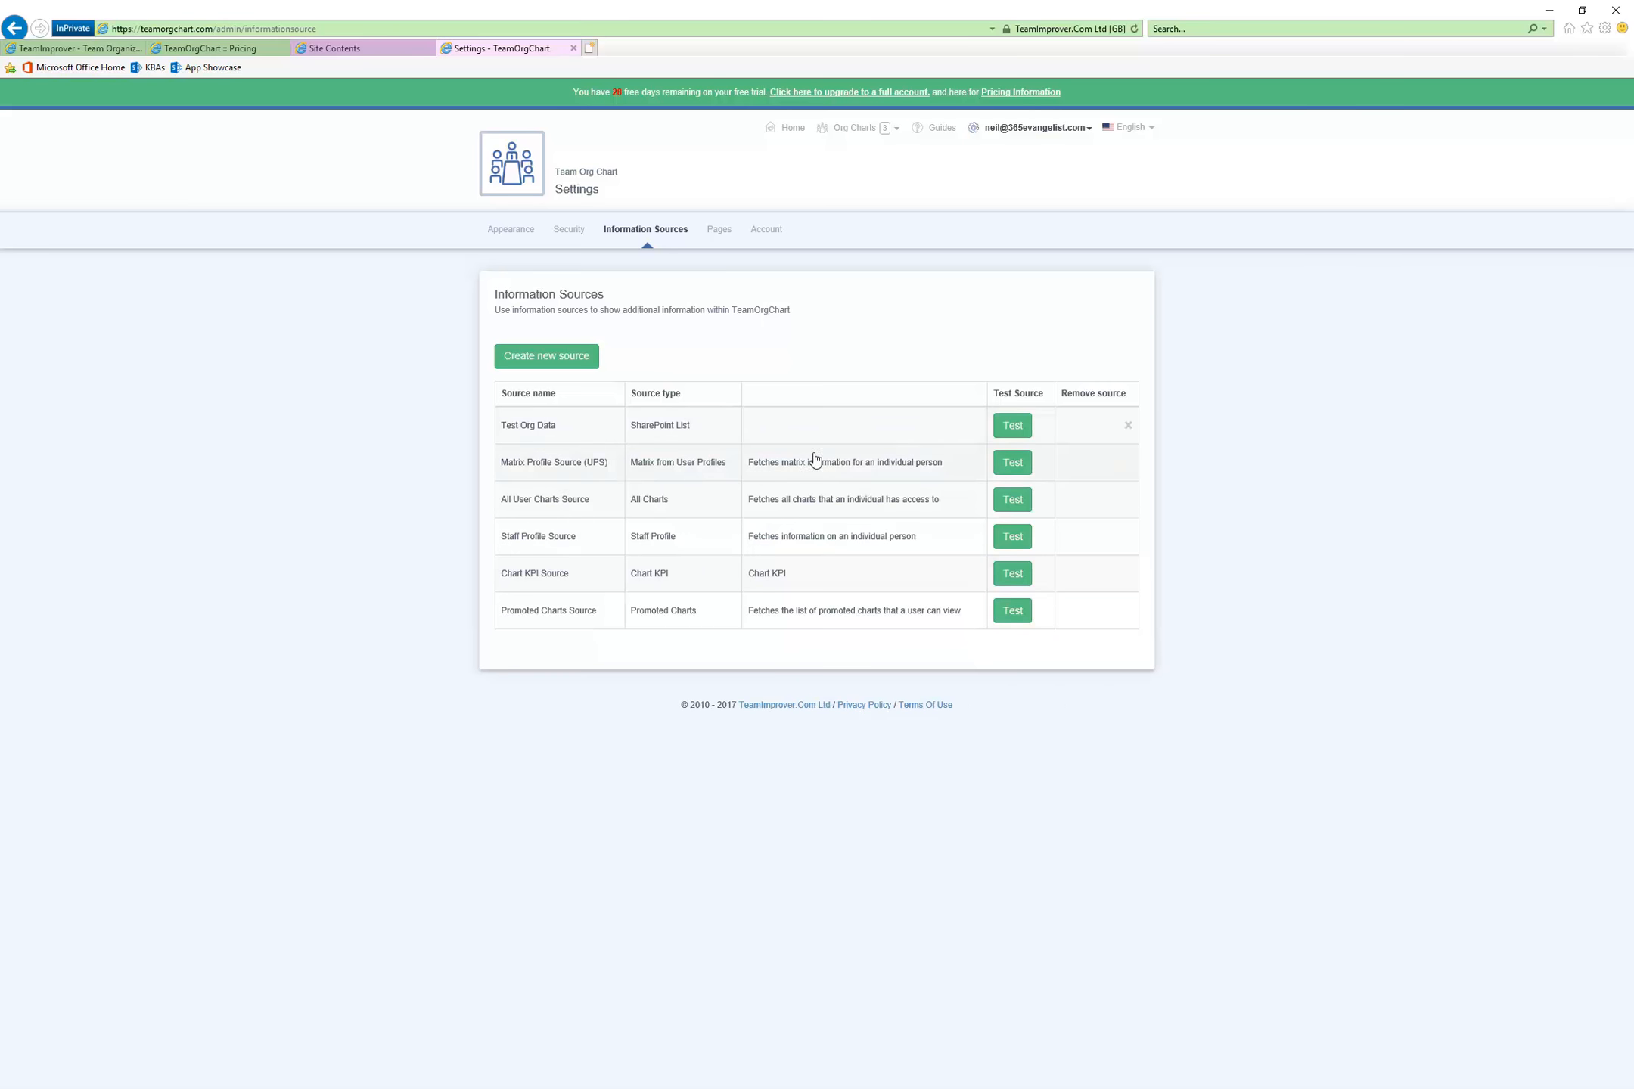
Test the Test Org Data source and check which SharePoint lists are offered for it
left_click(1000, 428)
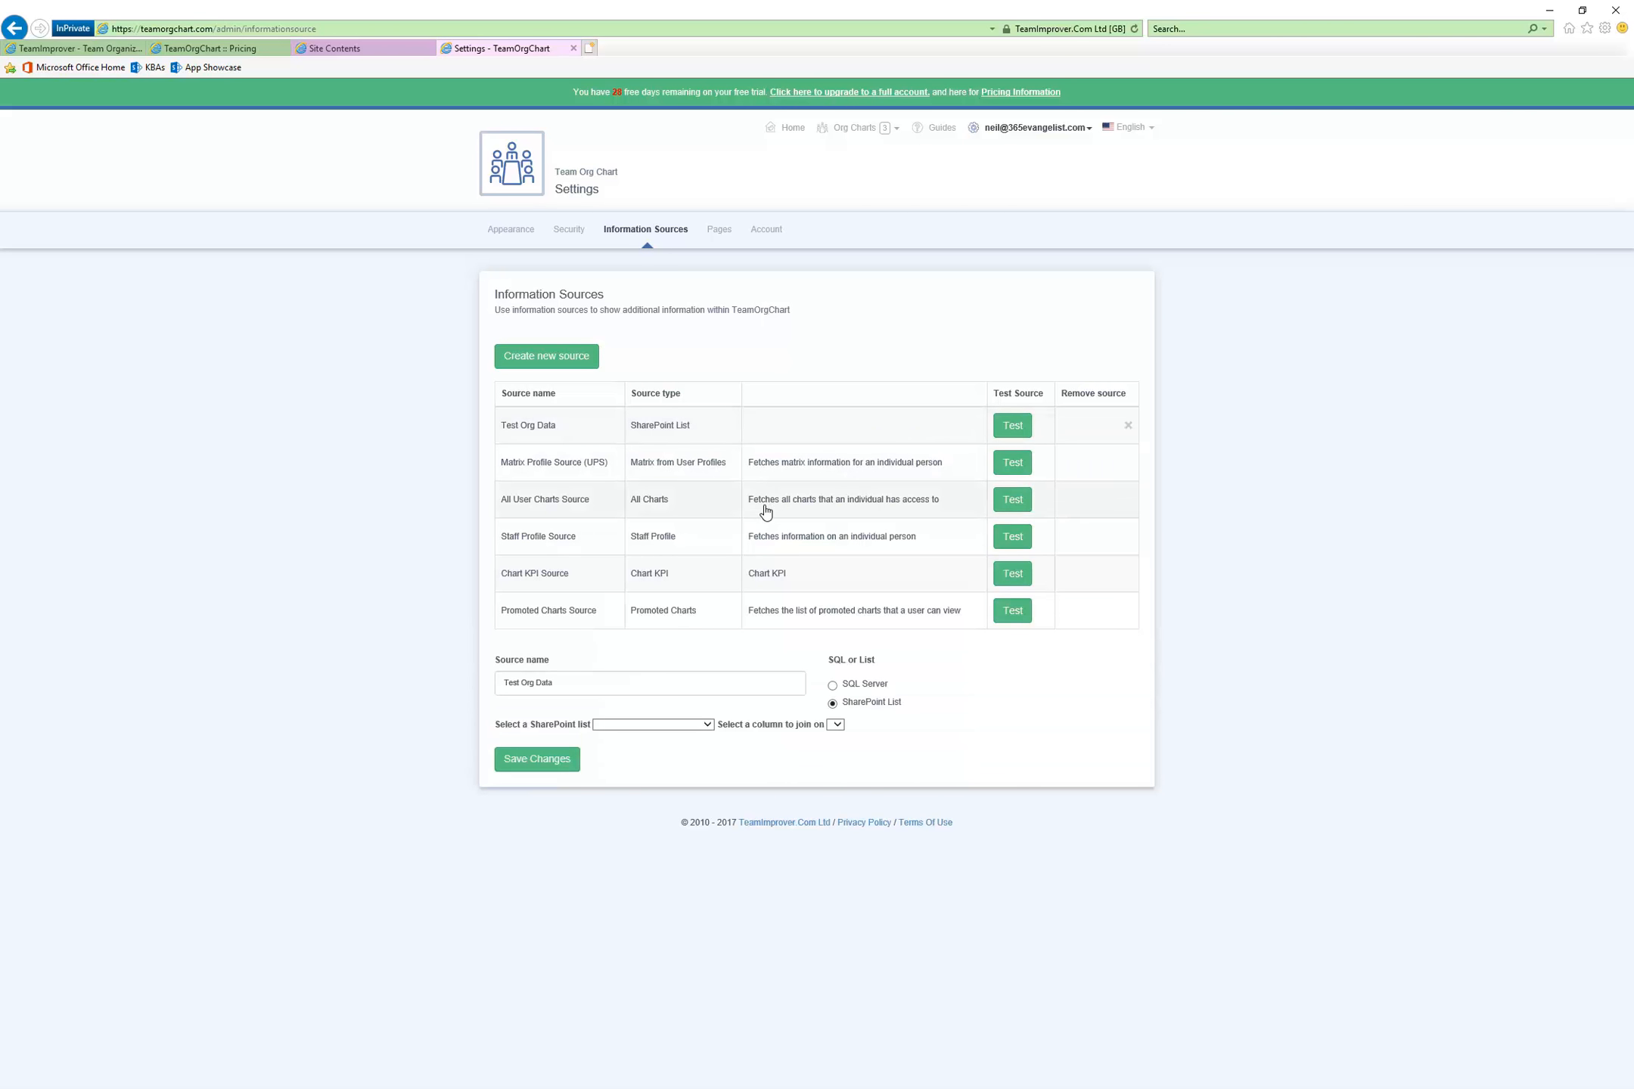
left_click(710, 724)
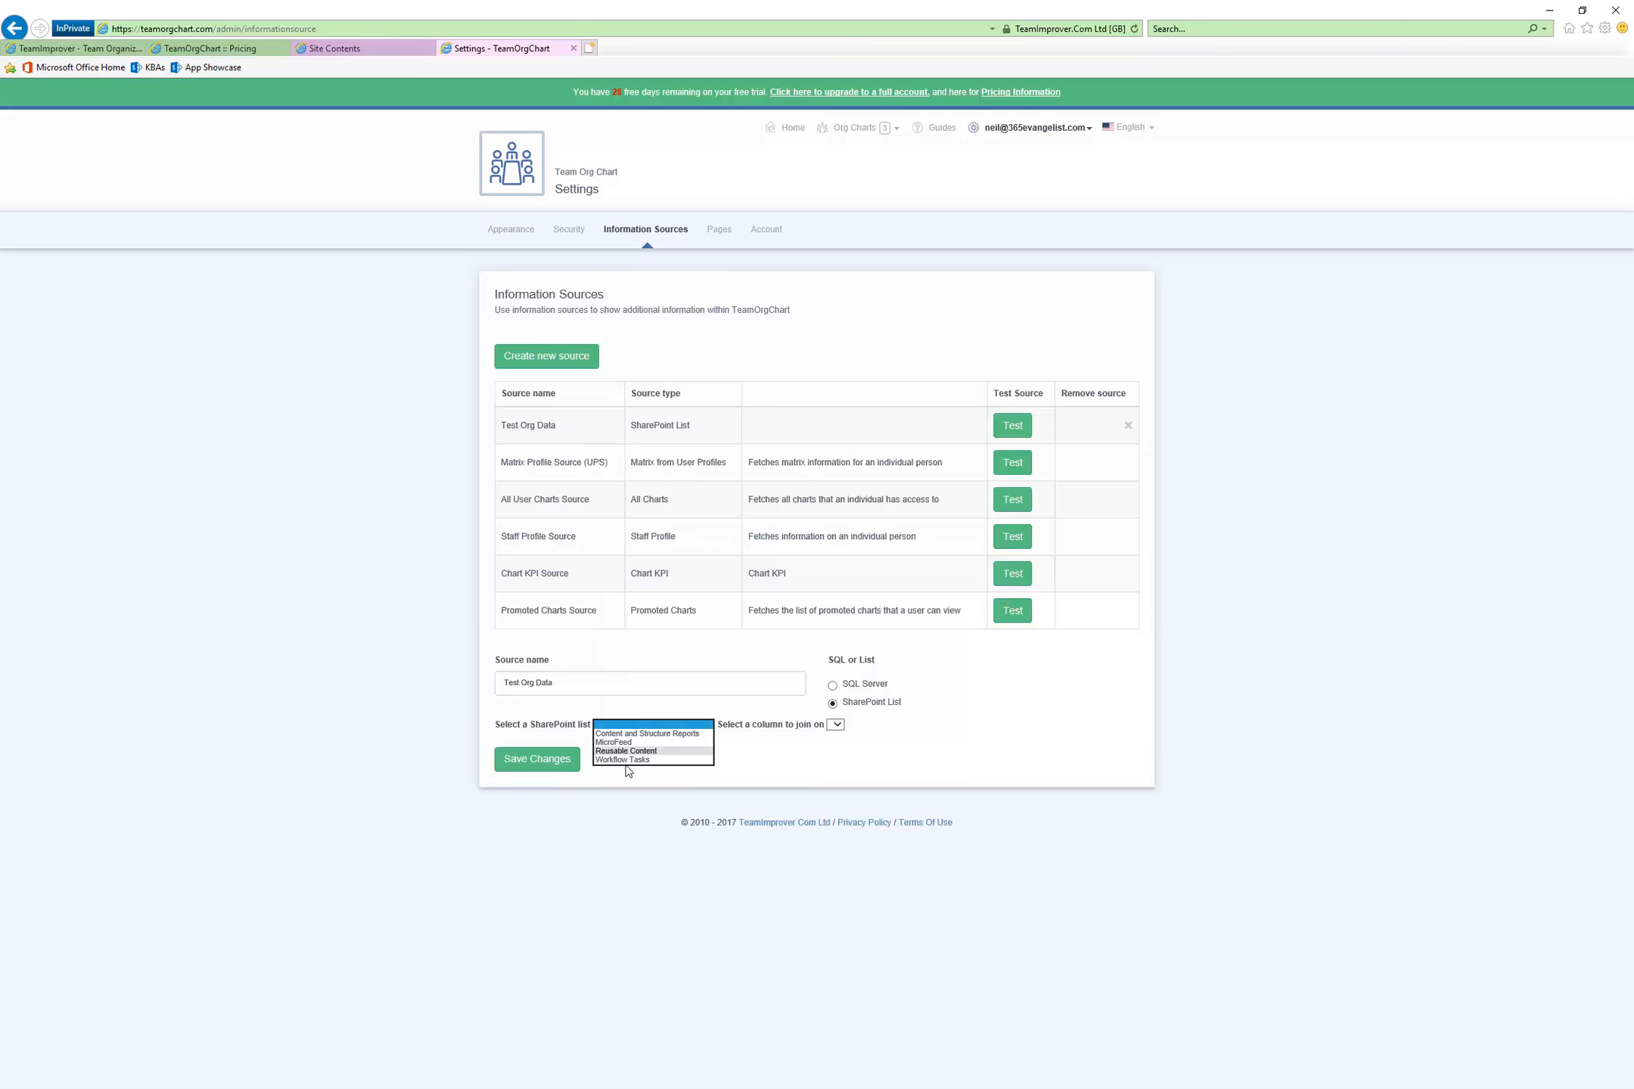
left_click(769, 782)
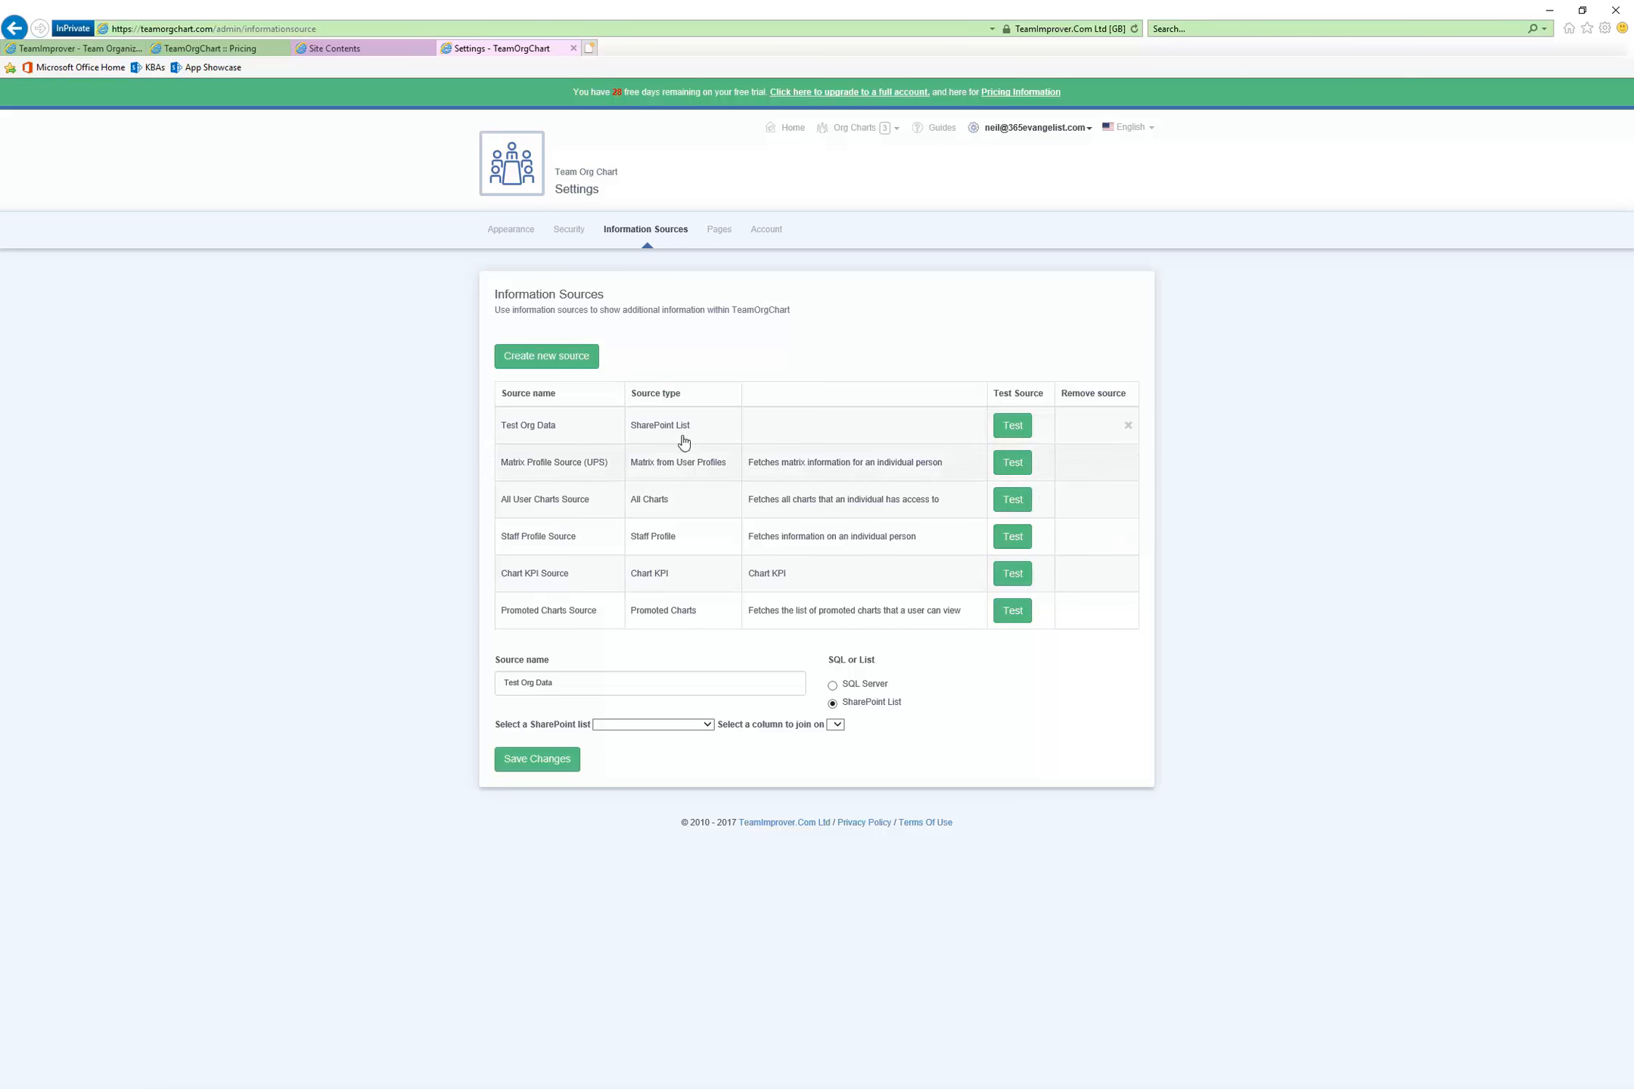
Review the security settings for administrators, groups and external access, and open the appearance settings
left_click(569, 229)
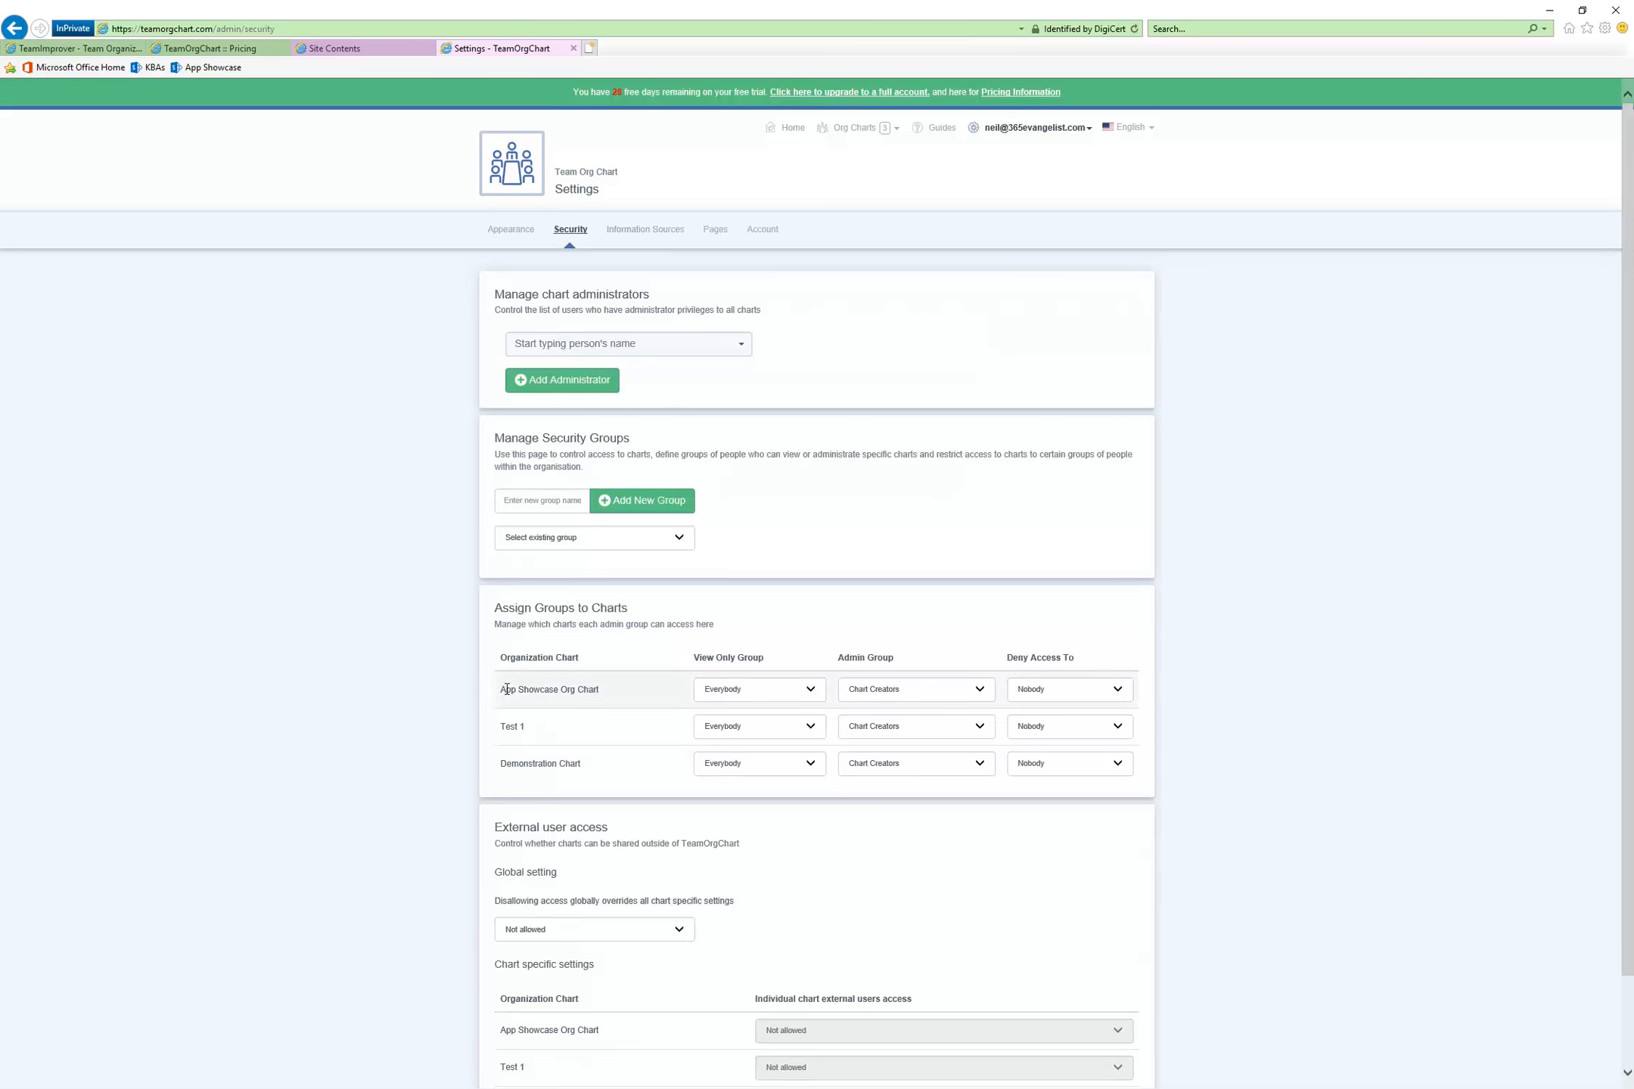
scroll(242, 806, "down", 2)
scroll(366, 335, "up", 2)
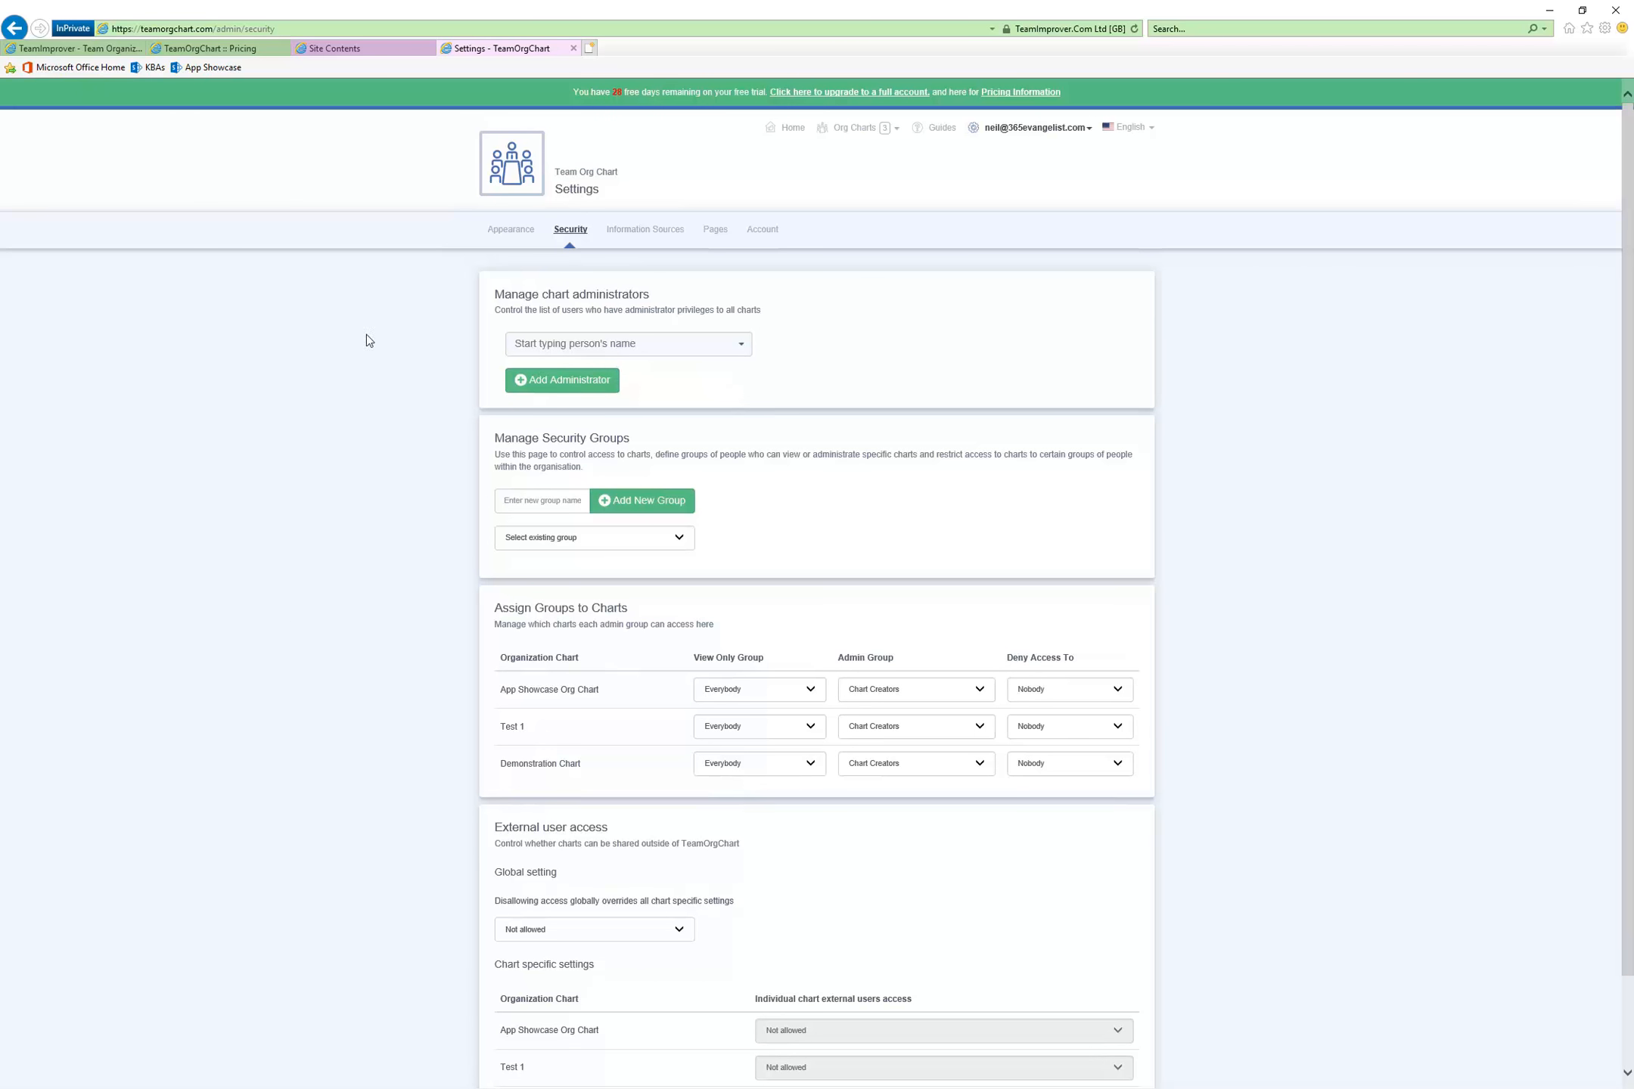
left_click(505, 227)
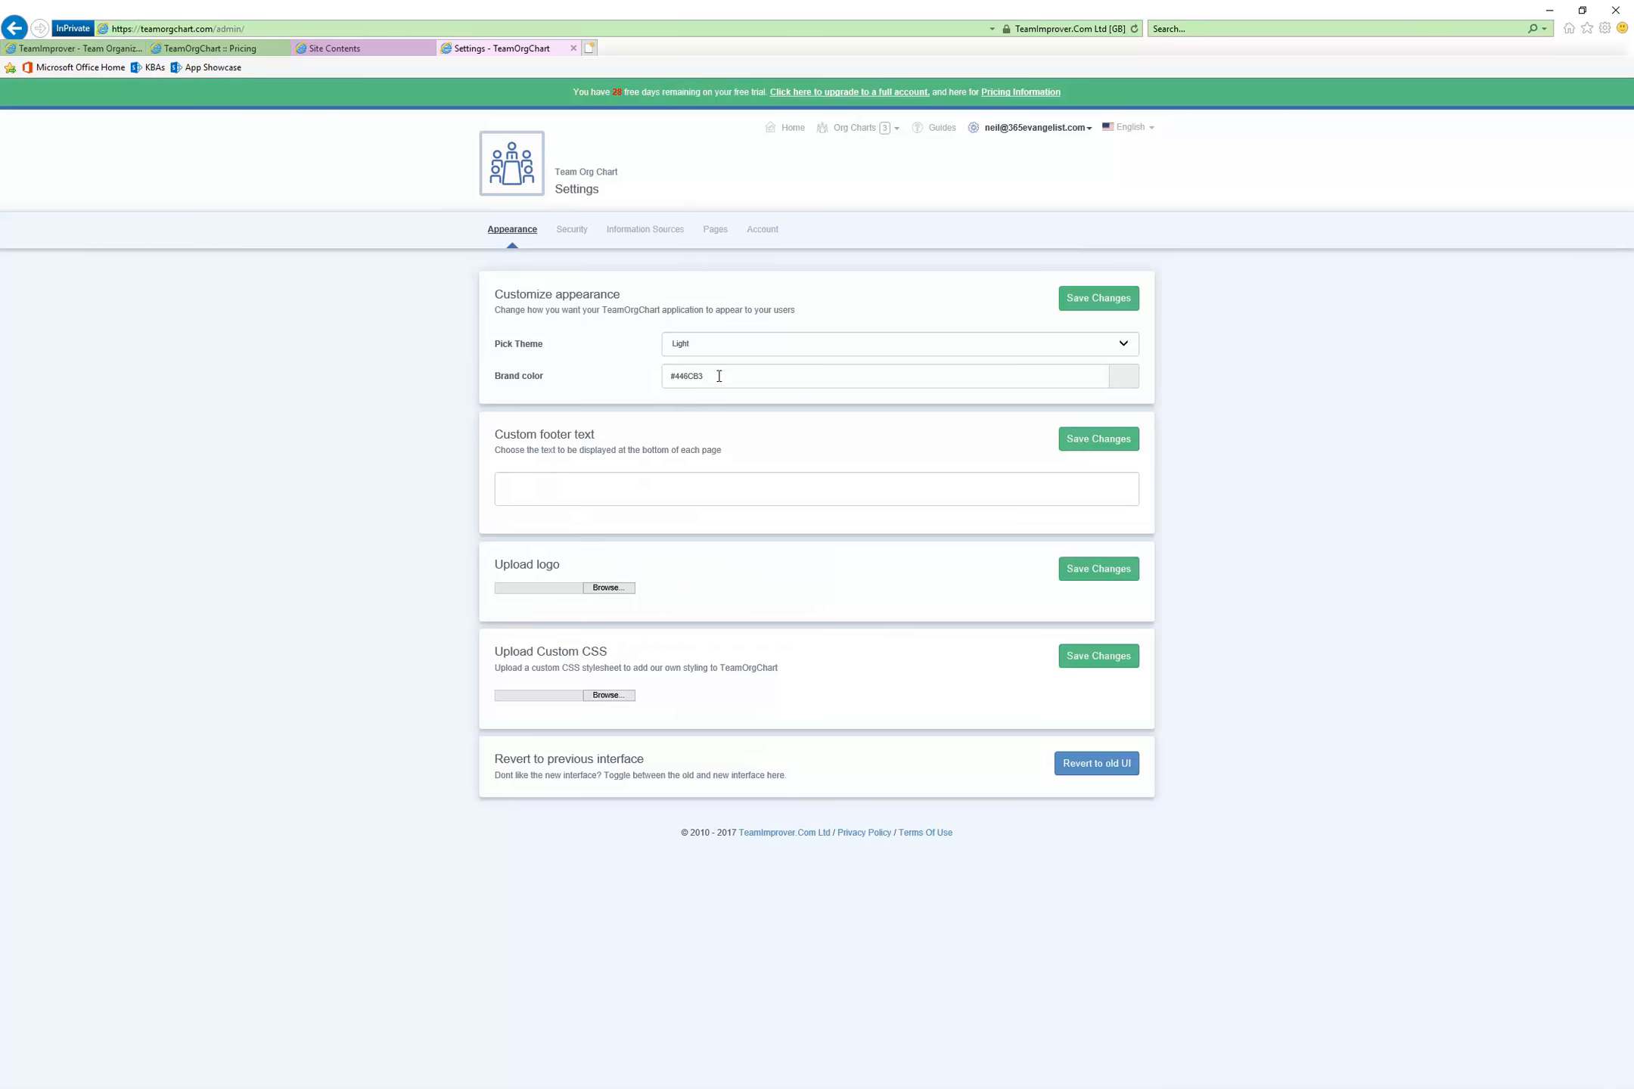
Start a new org chart named HR Department and leave it set as published
left_click(854, 128)
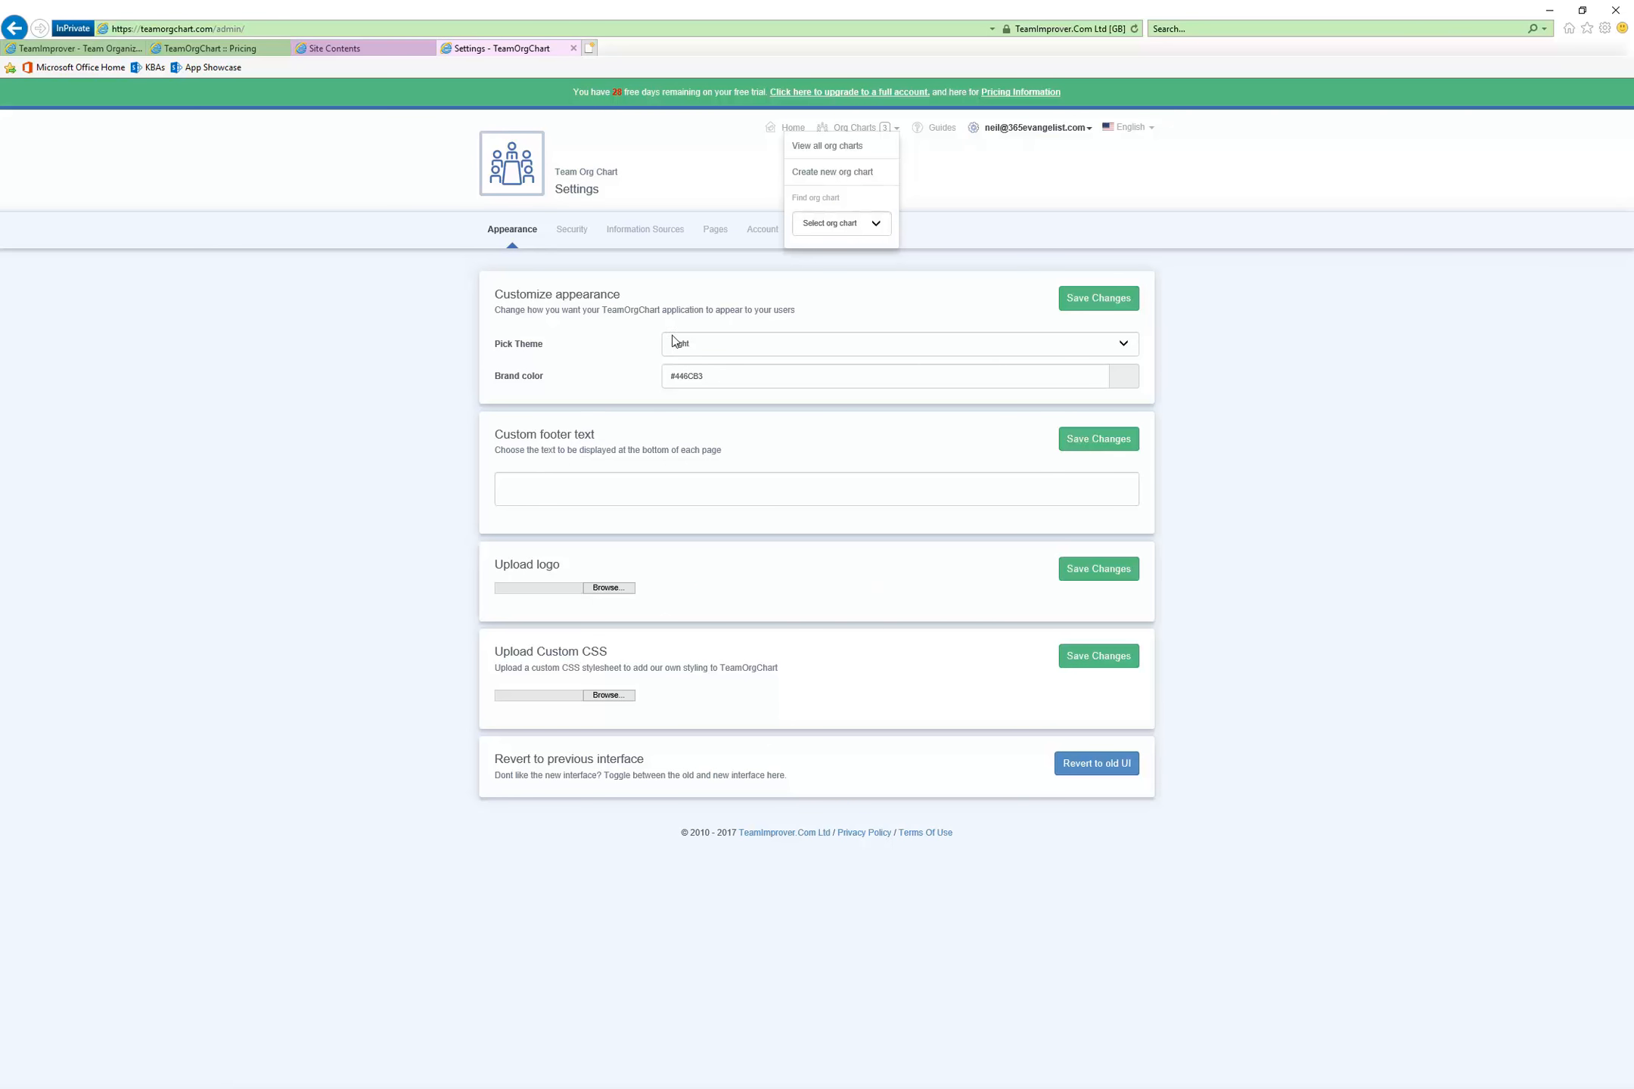
left_click(852, 172)
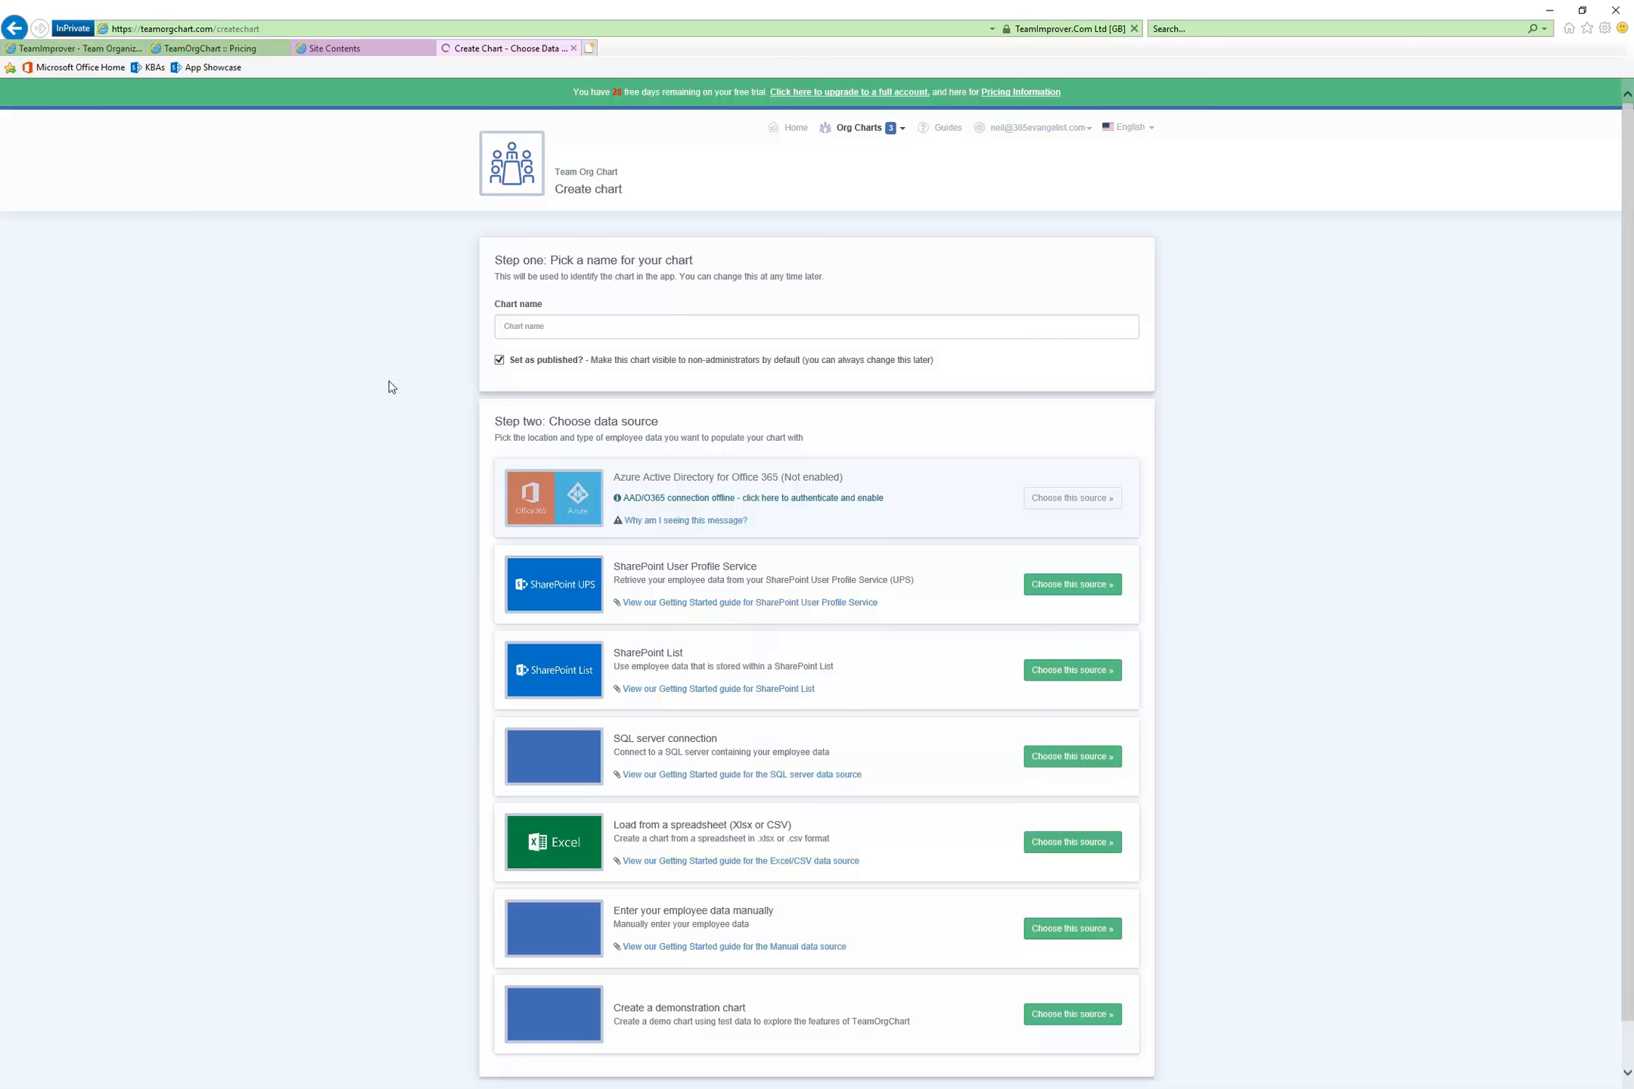
left_click(600, 328)
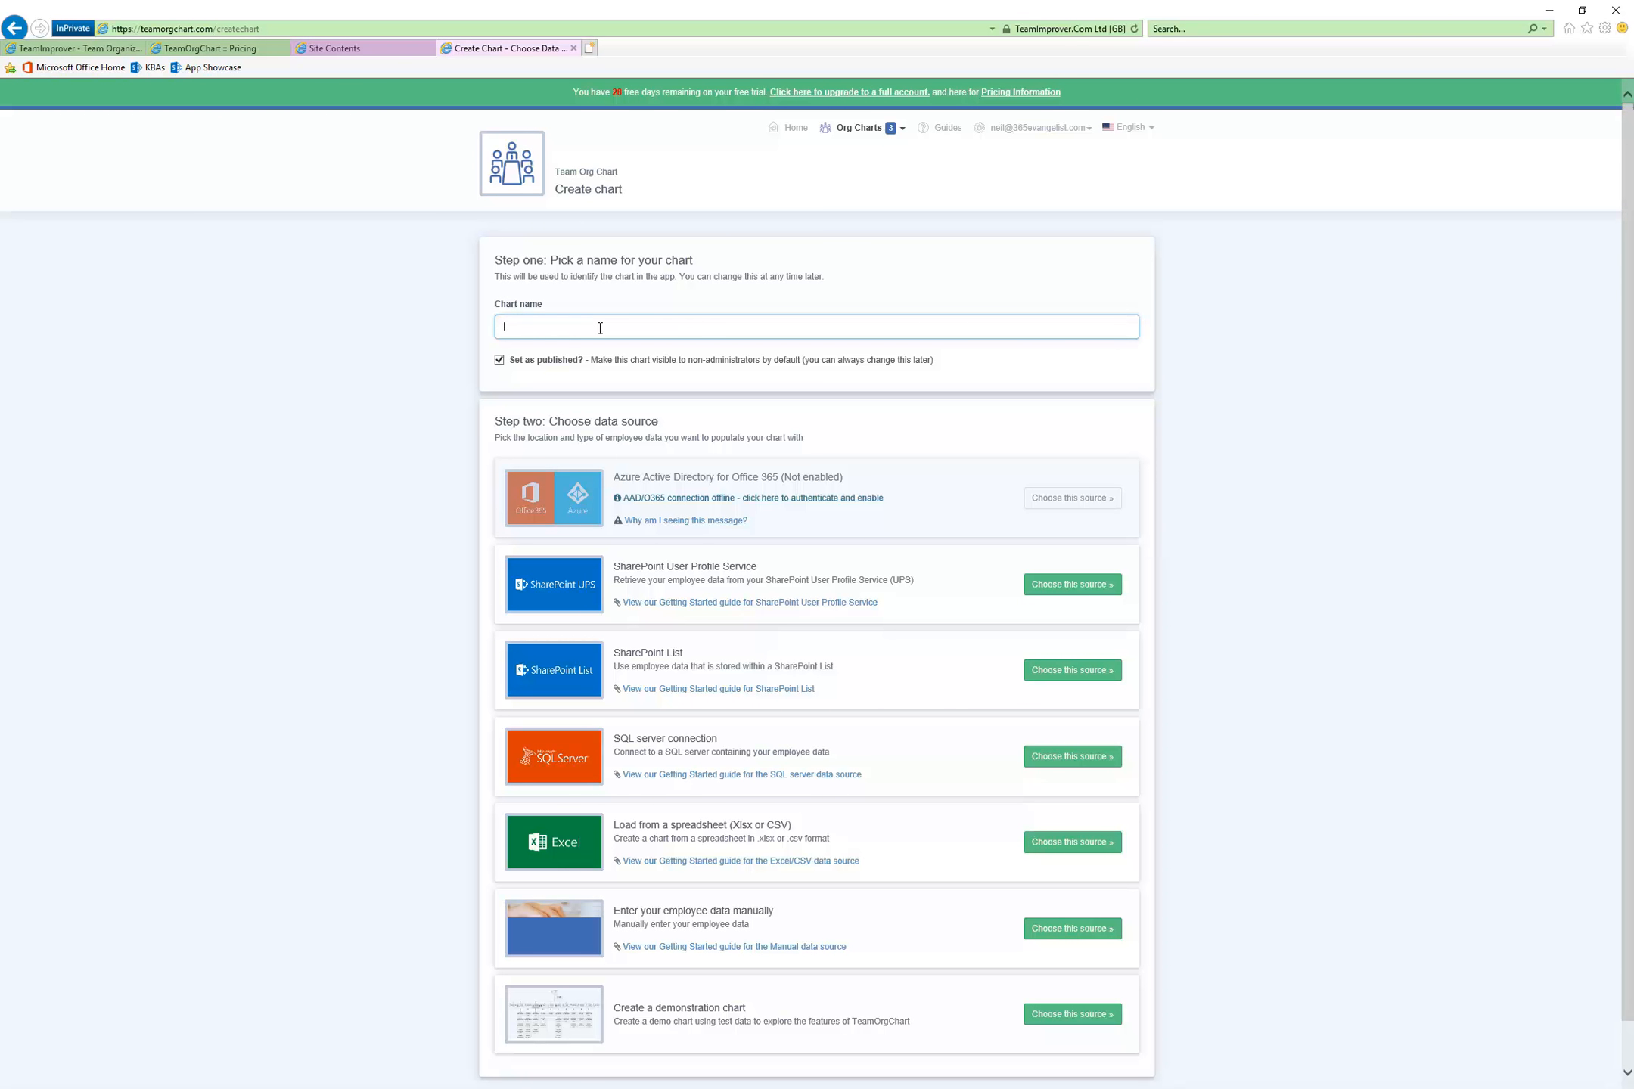
type("epartment")
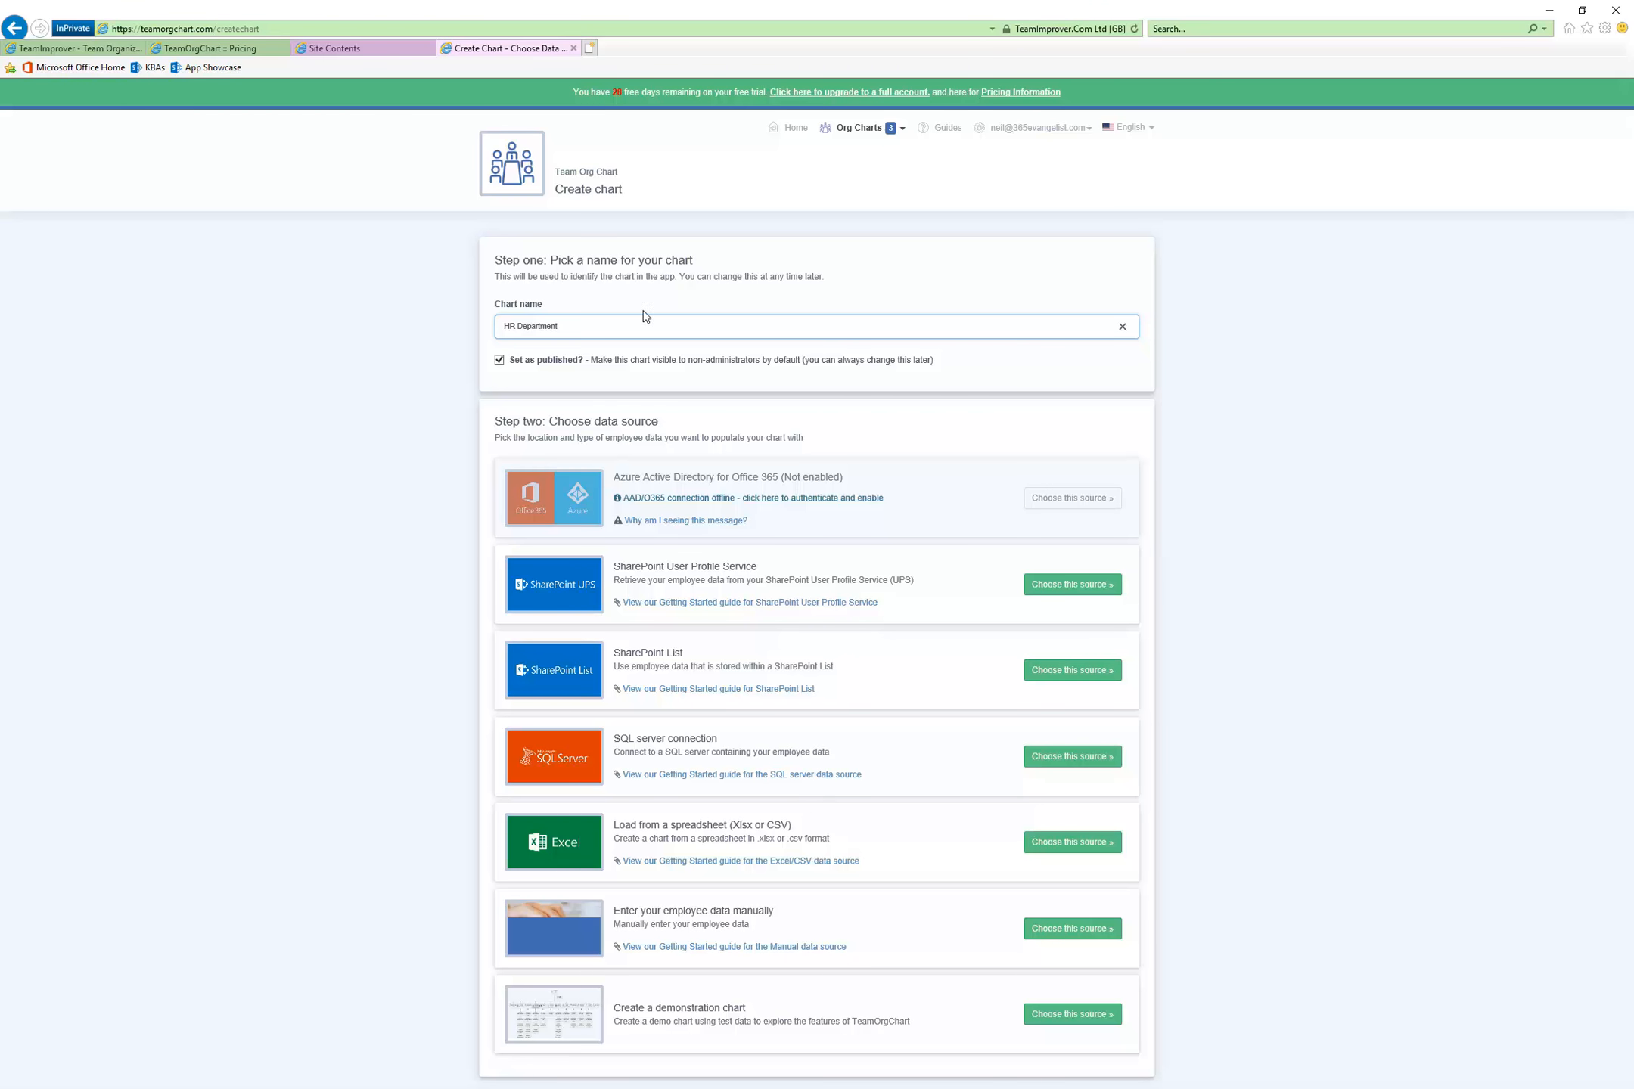
left_click(498, 360)
left_click(498, 360)
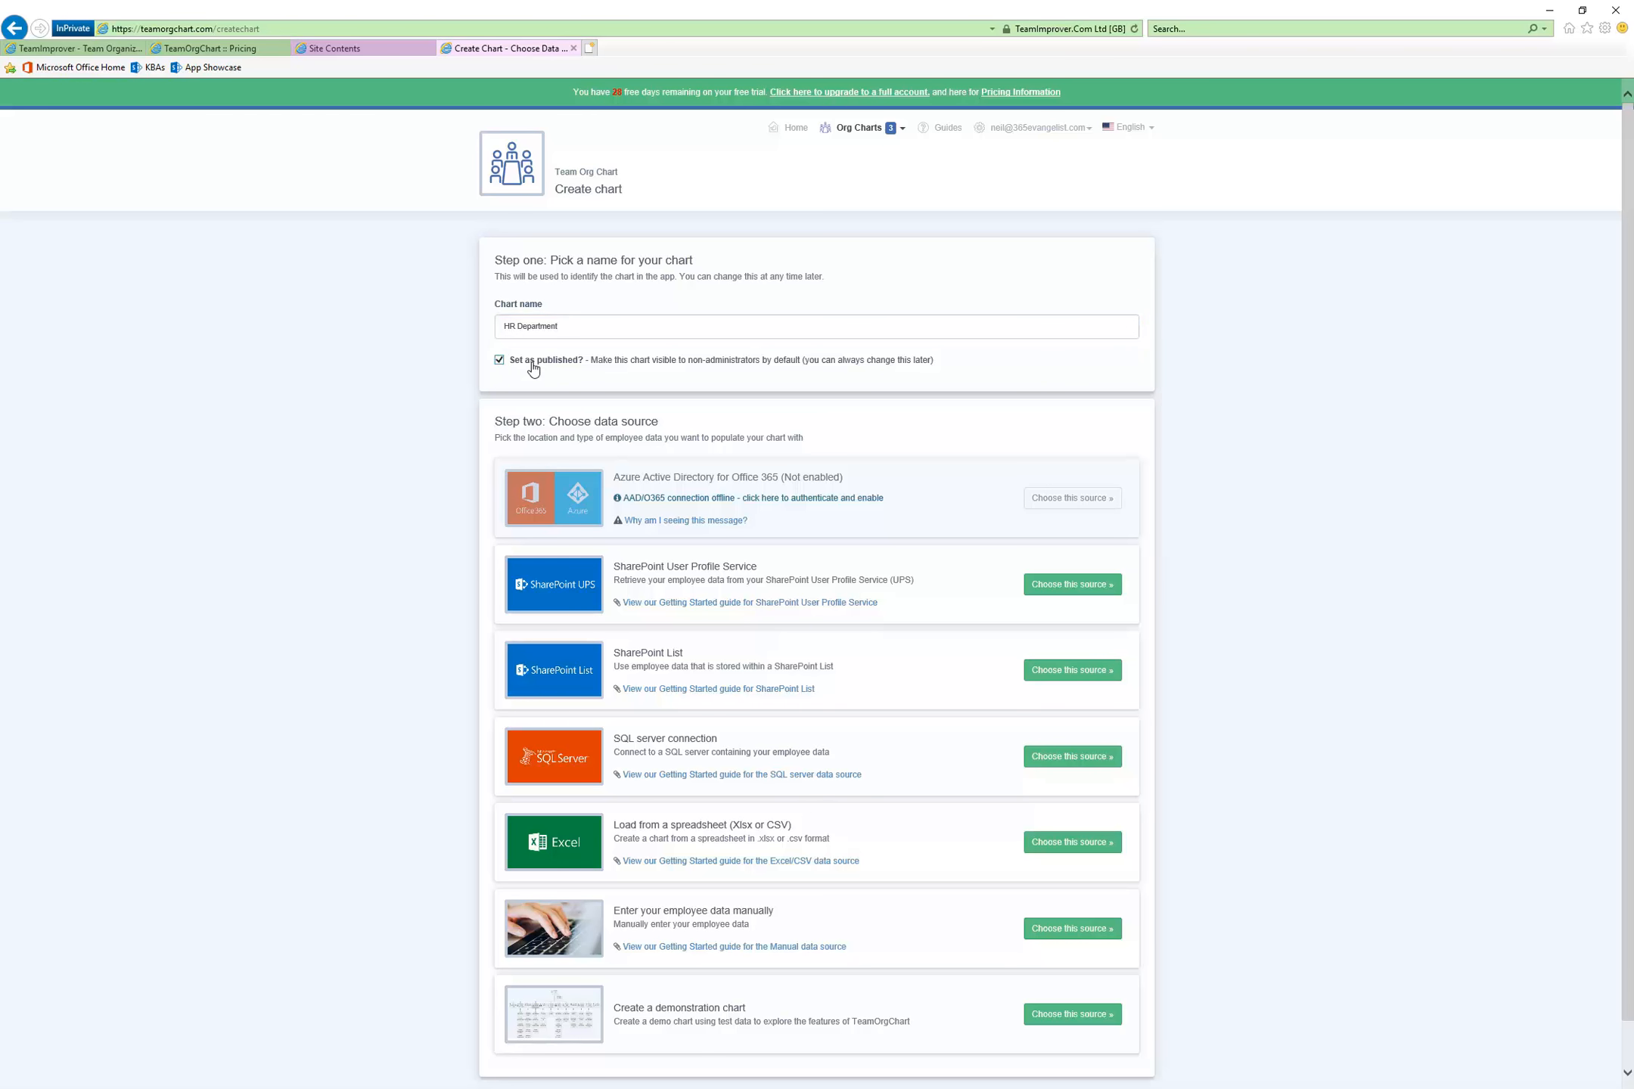
Open the Getting Started guide for SharePoint List and read how to create the custom list, its columns and the primary key
scroll(1204, 527, "down", 1)
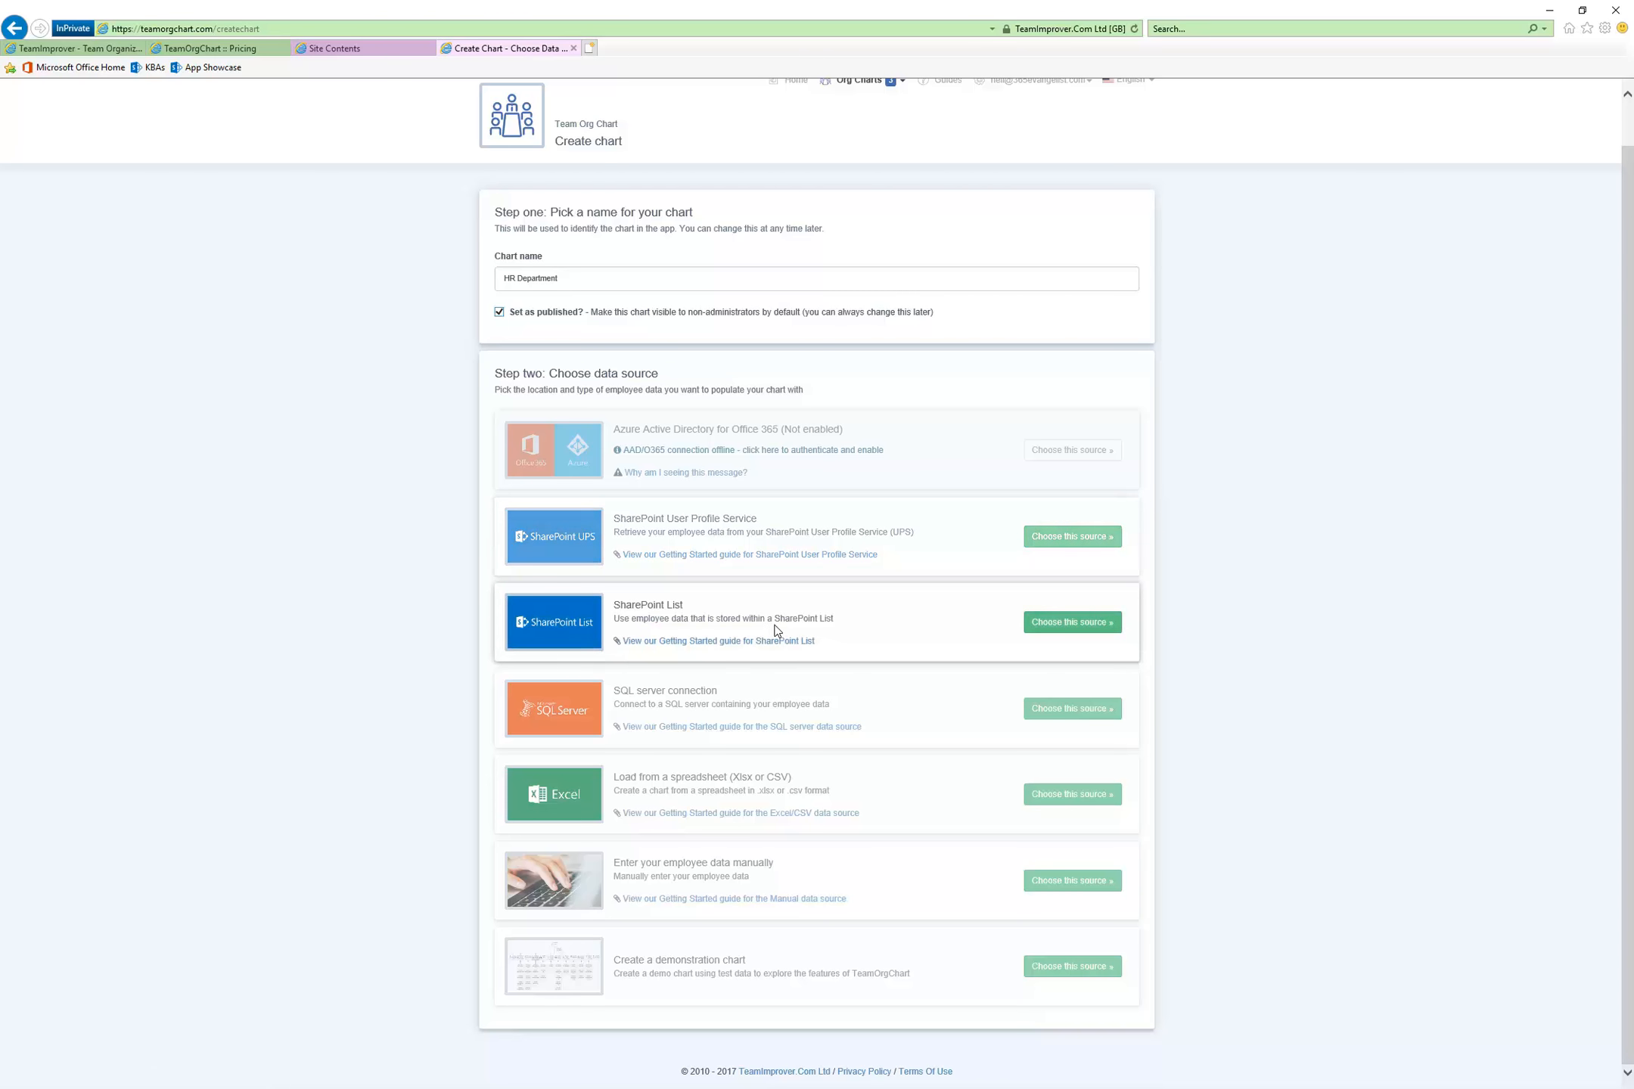
left_click(718, 643)
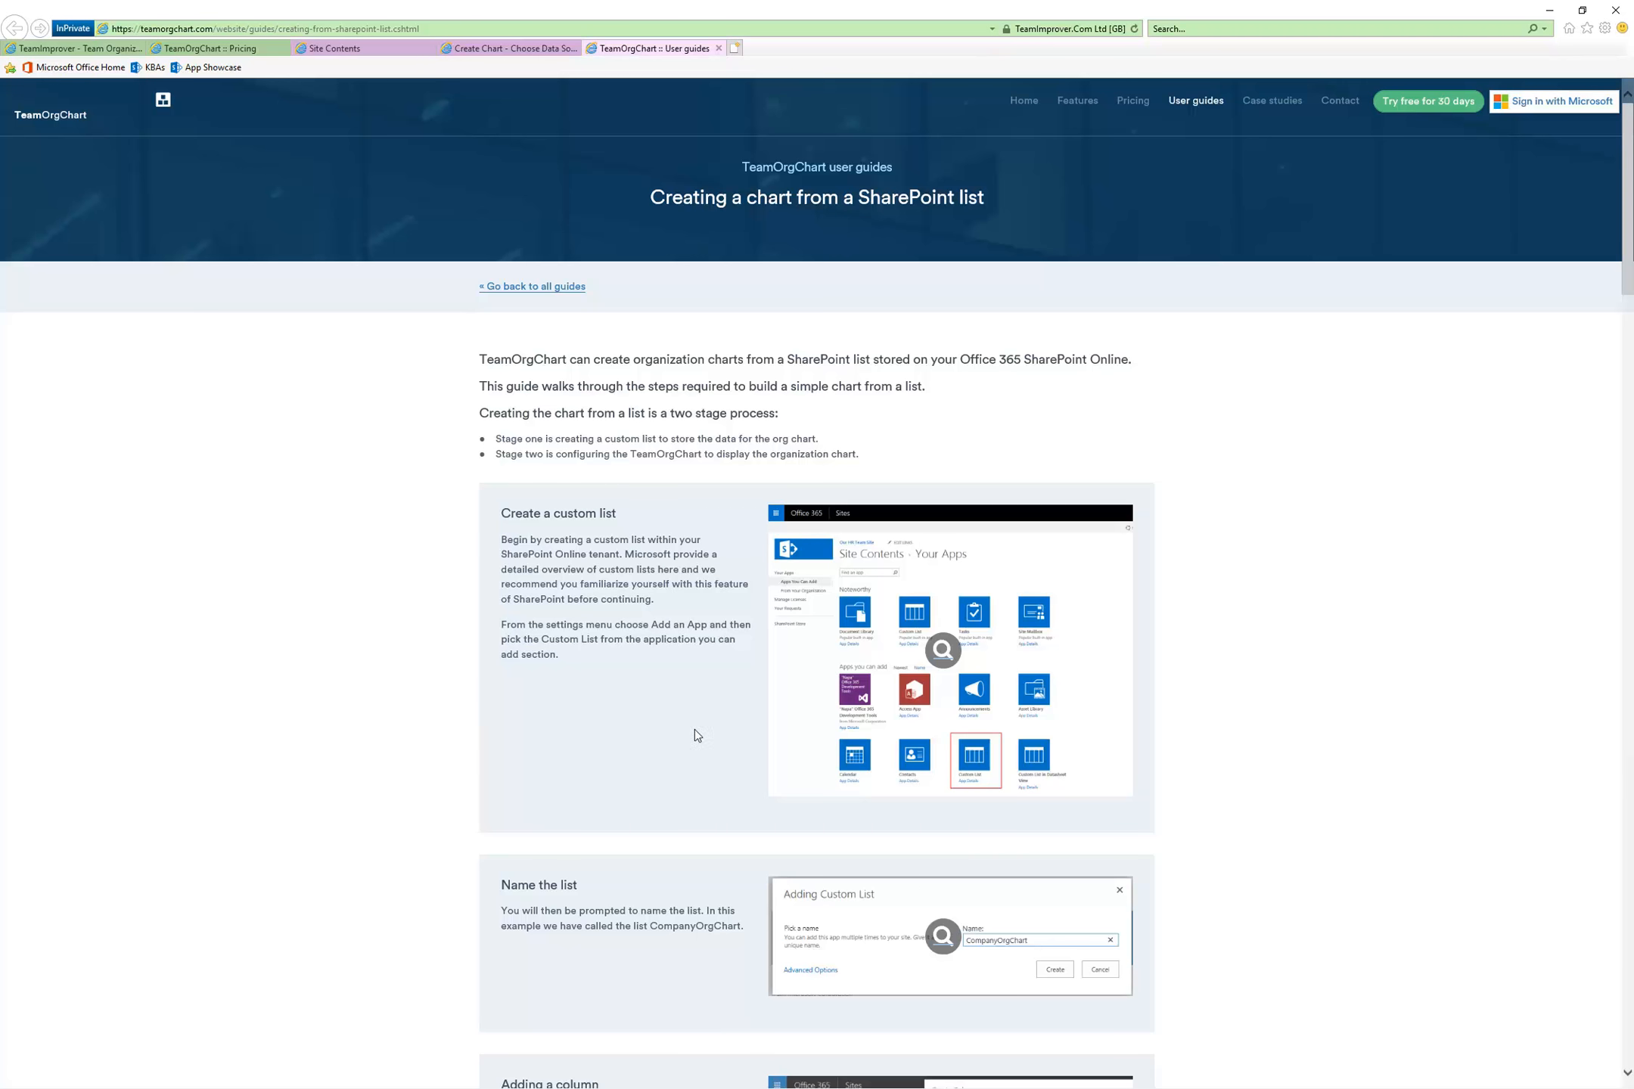
scroll(696, 733, "down", 5)
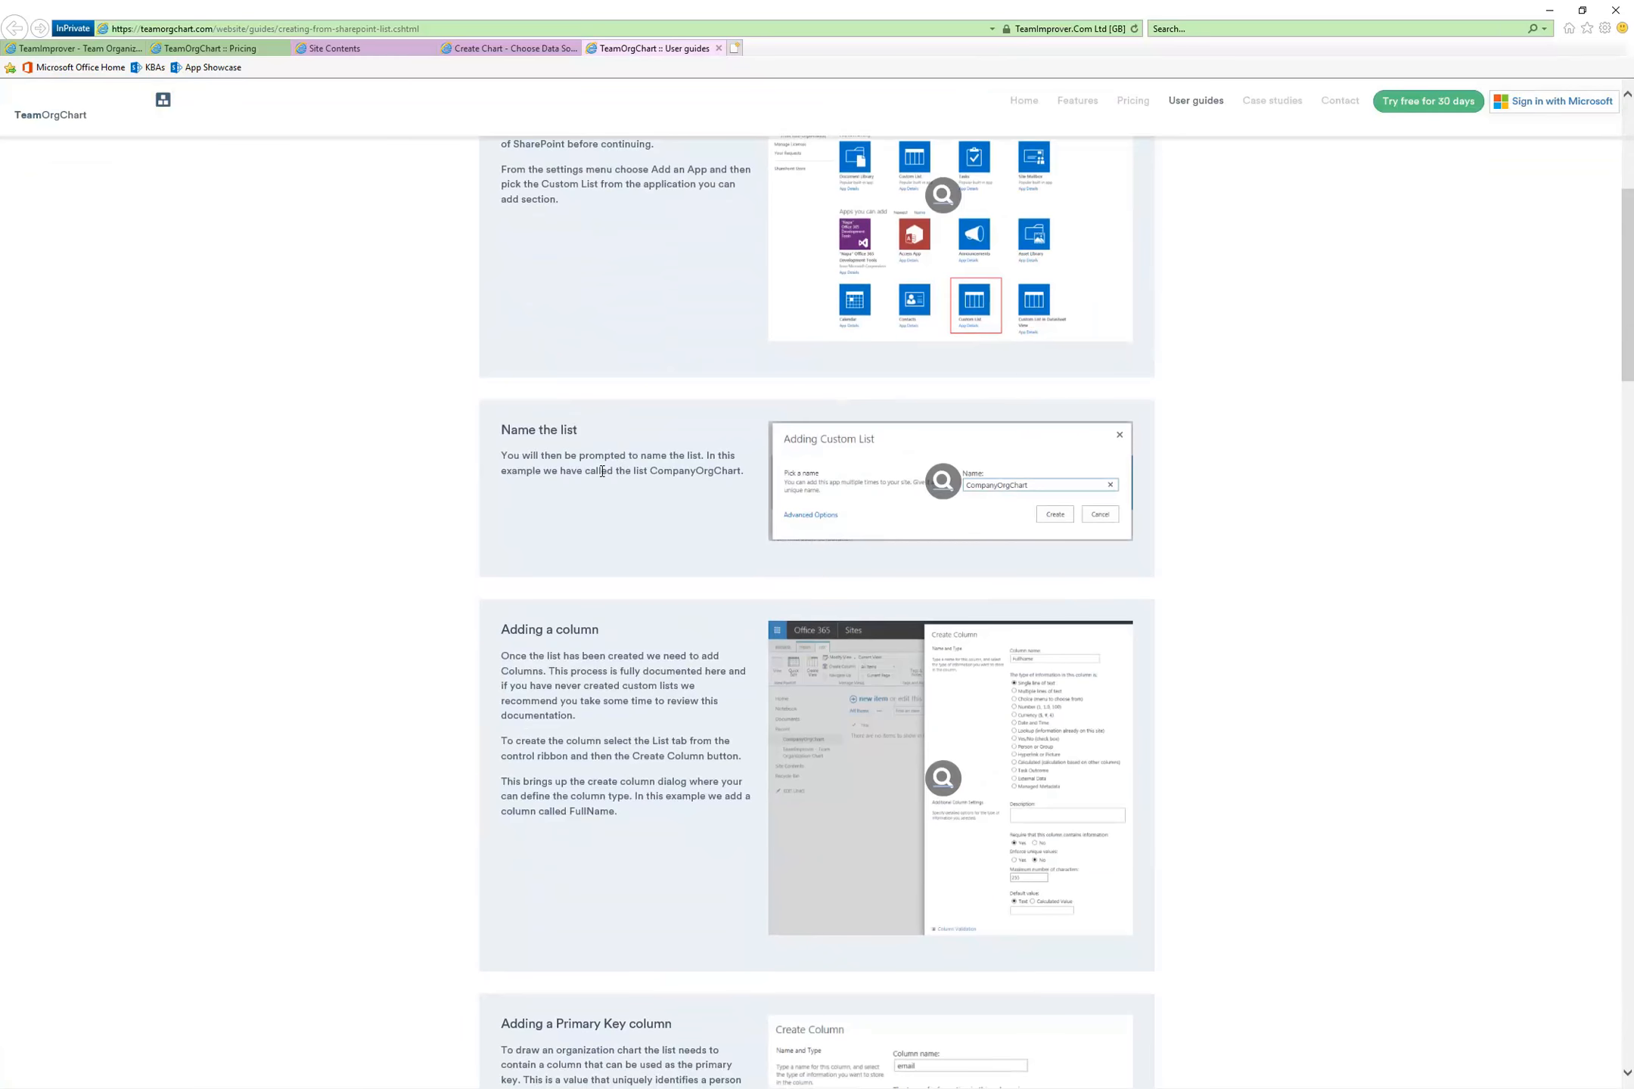
scroll(675, 491, "down", 3)
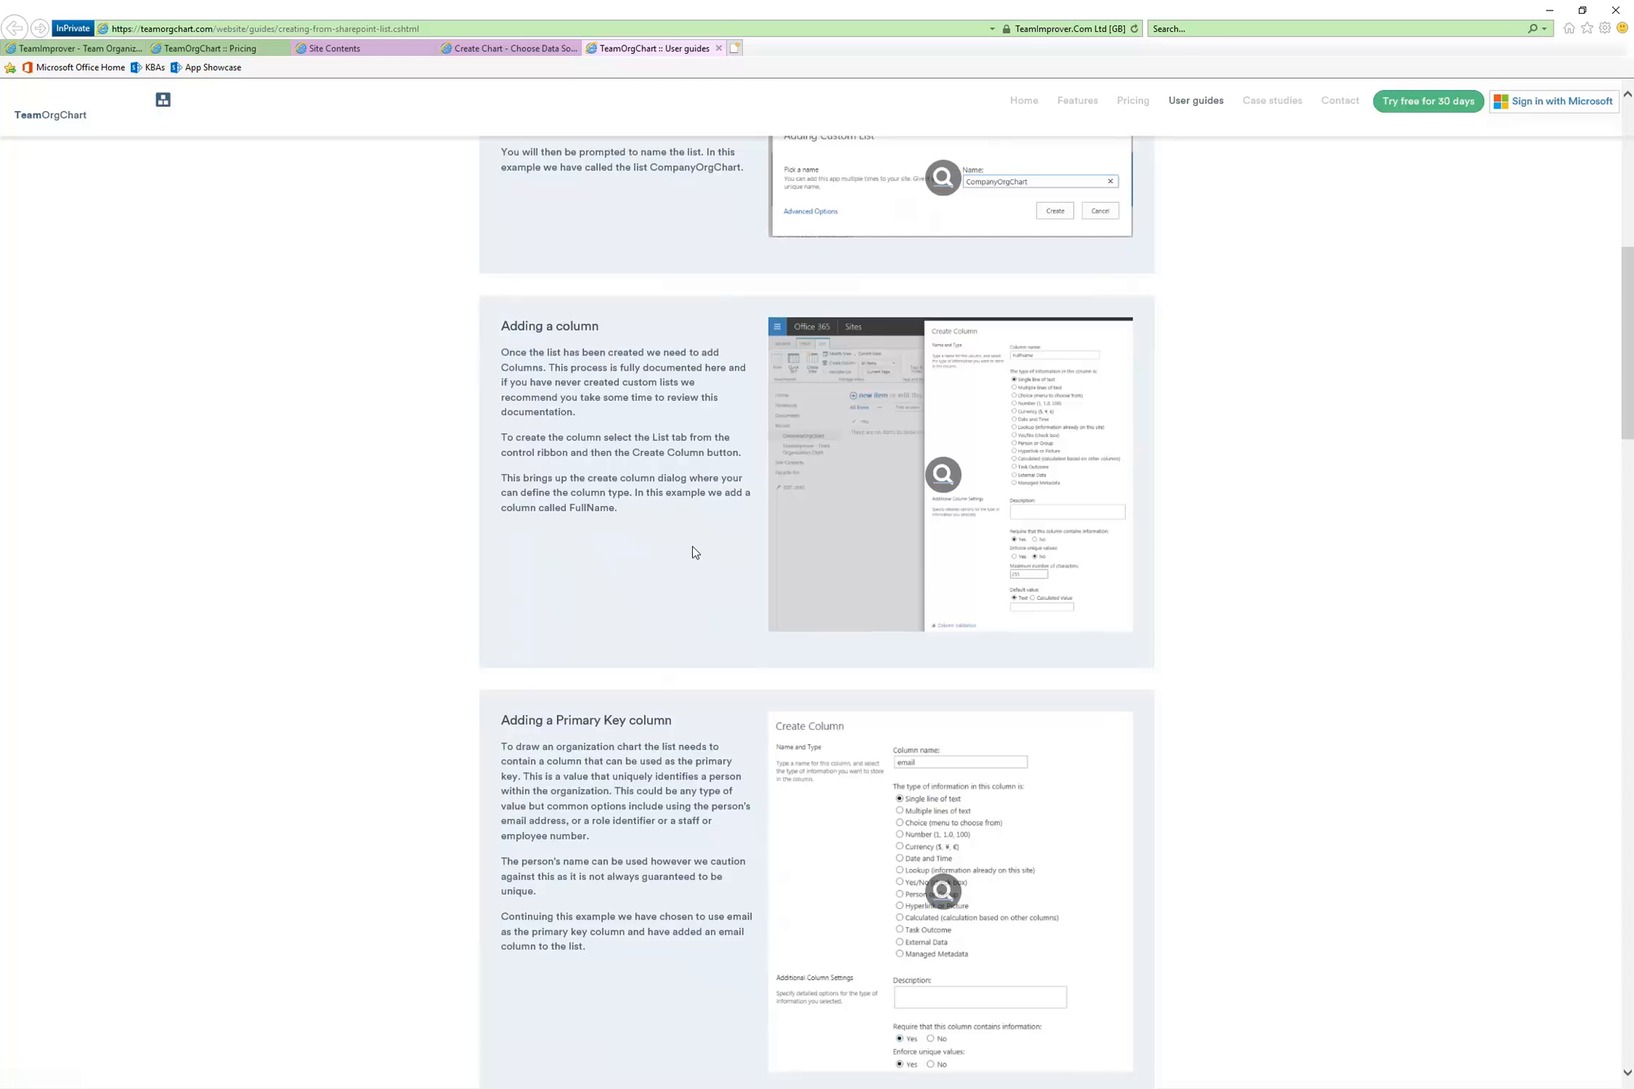
scroll(692, 546, "down", 4)
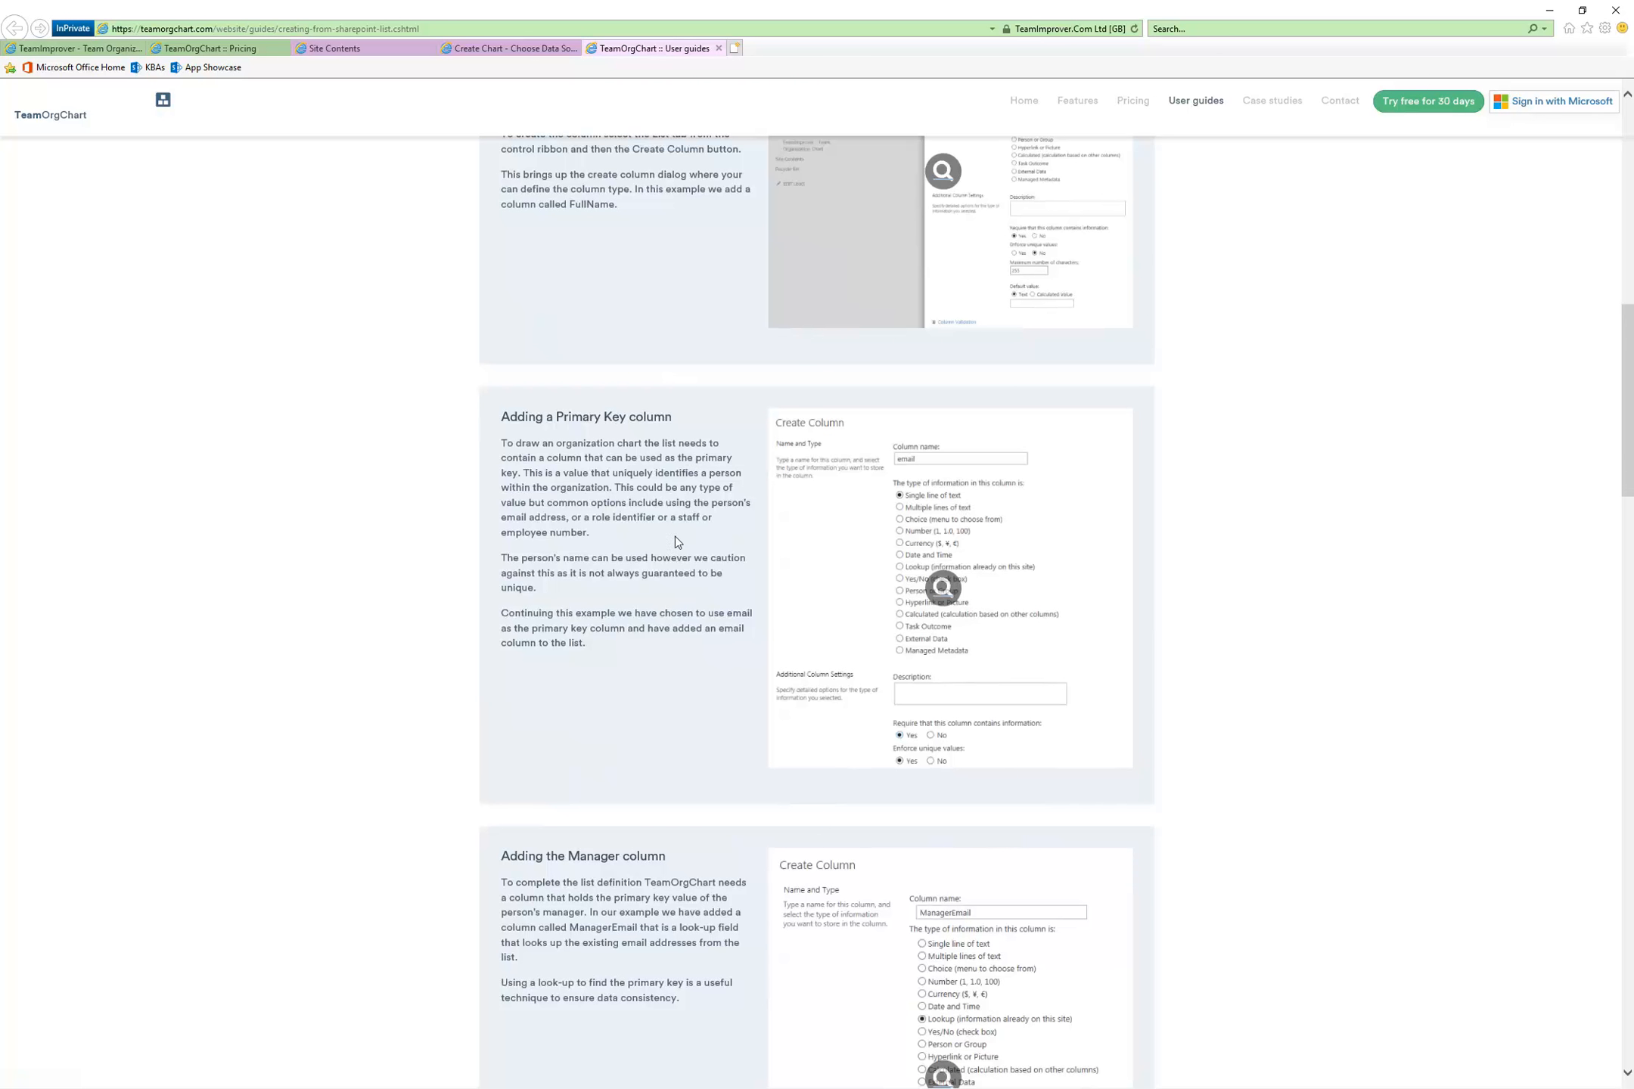
left_click_drag(566, 587, 497, 561)
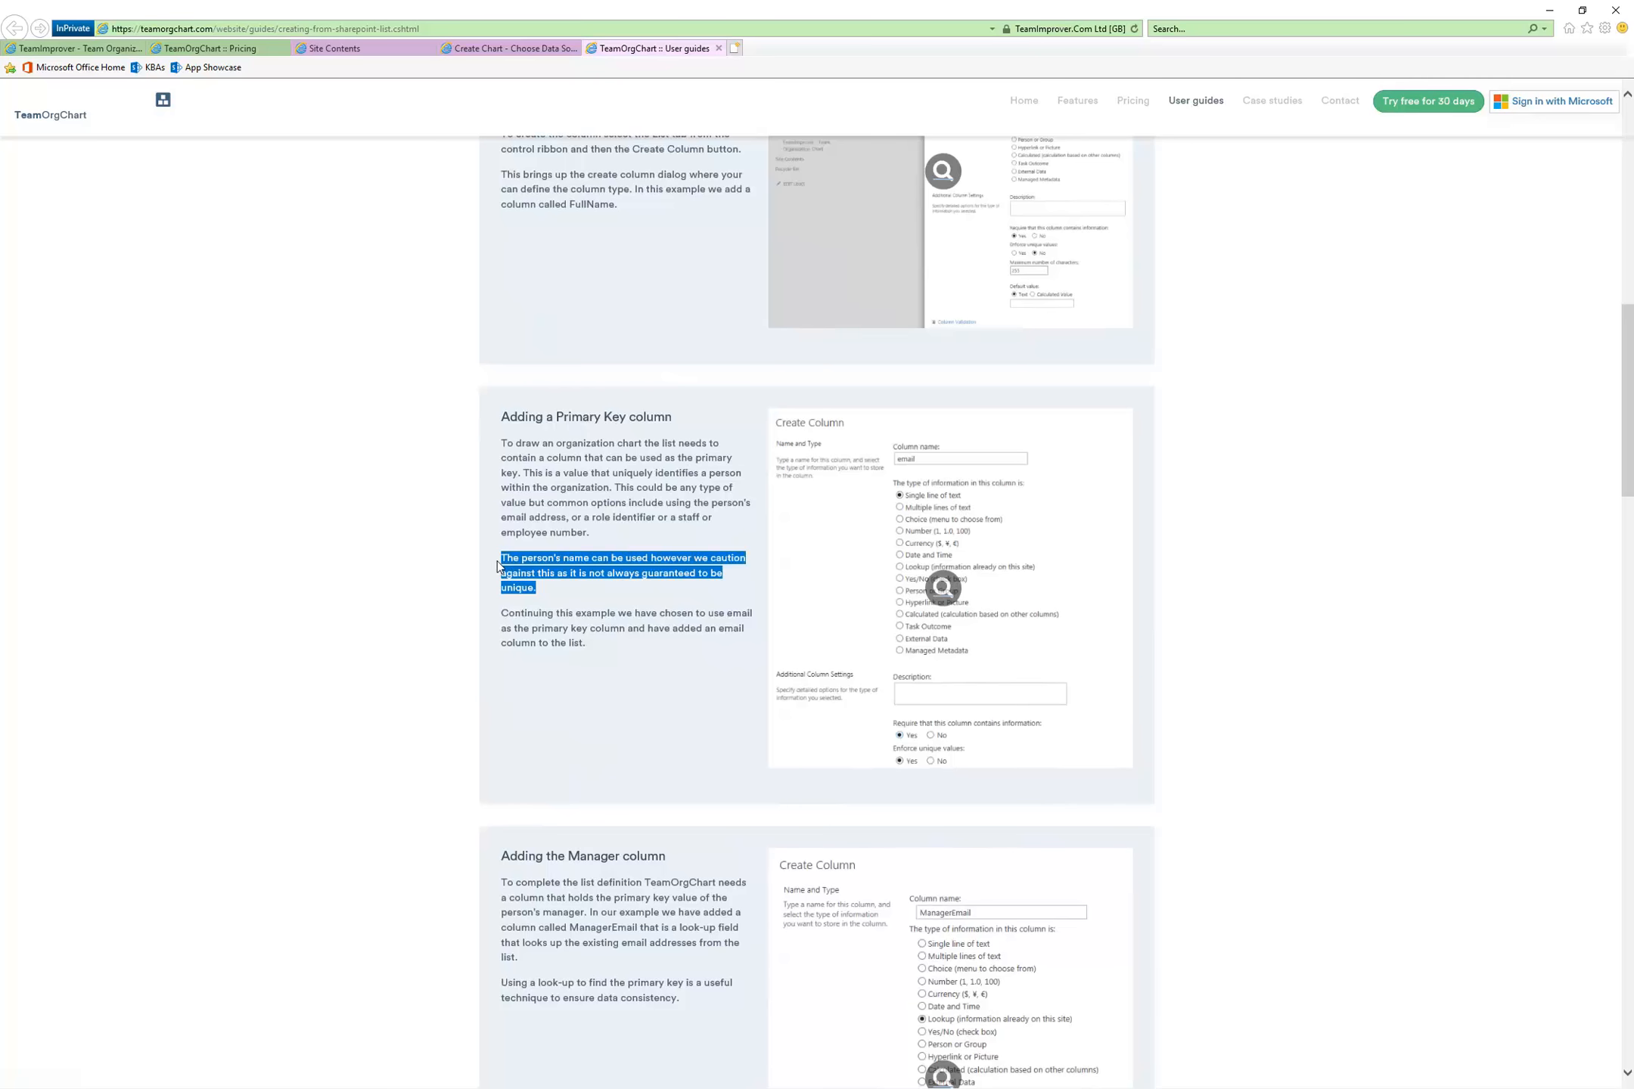
left_click_drag(587, 643, 505, 624)
left_click(616, 619)
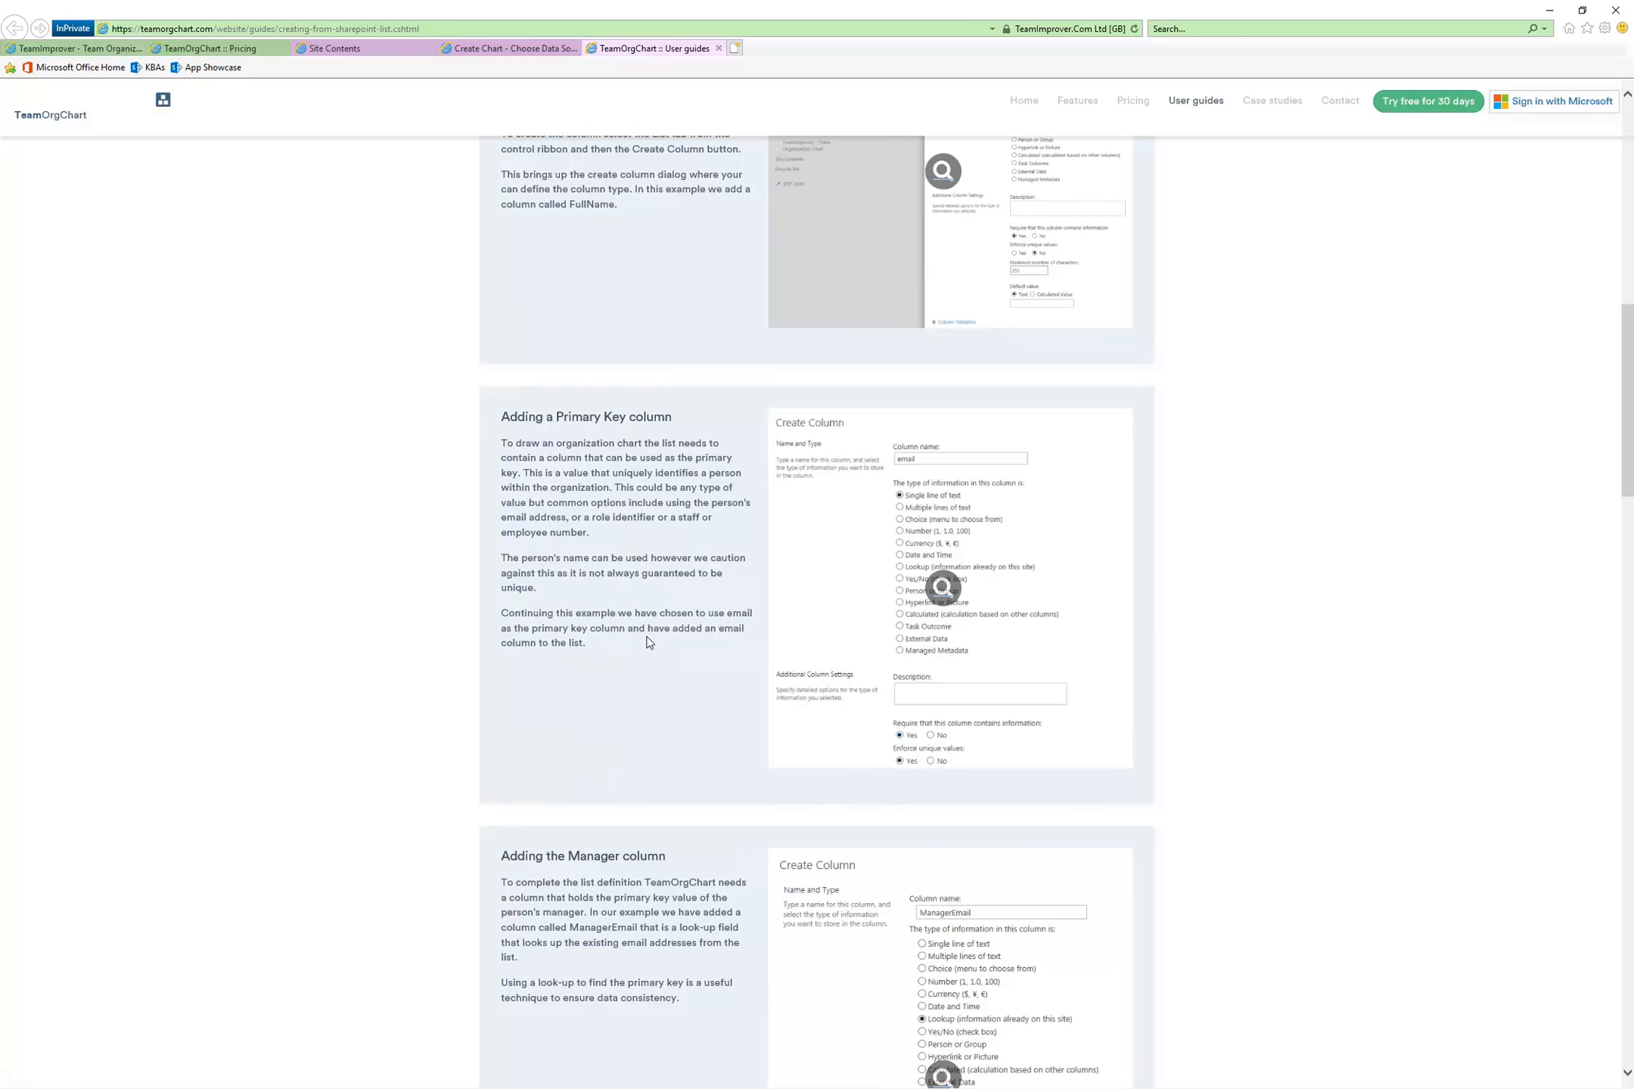
scroll(648, 642, "down", 2)
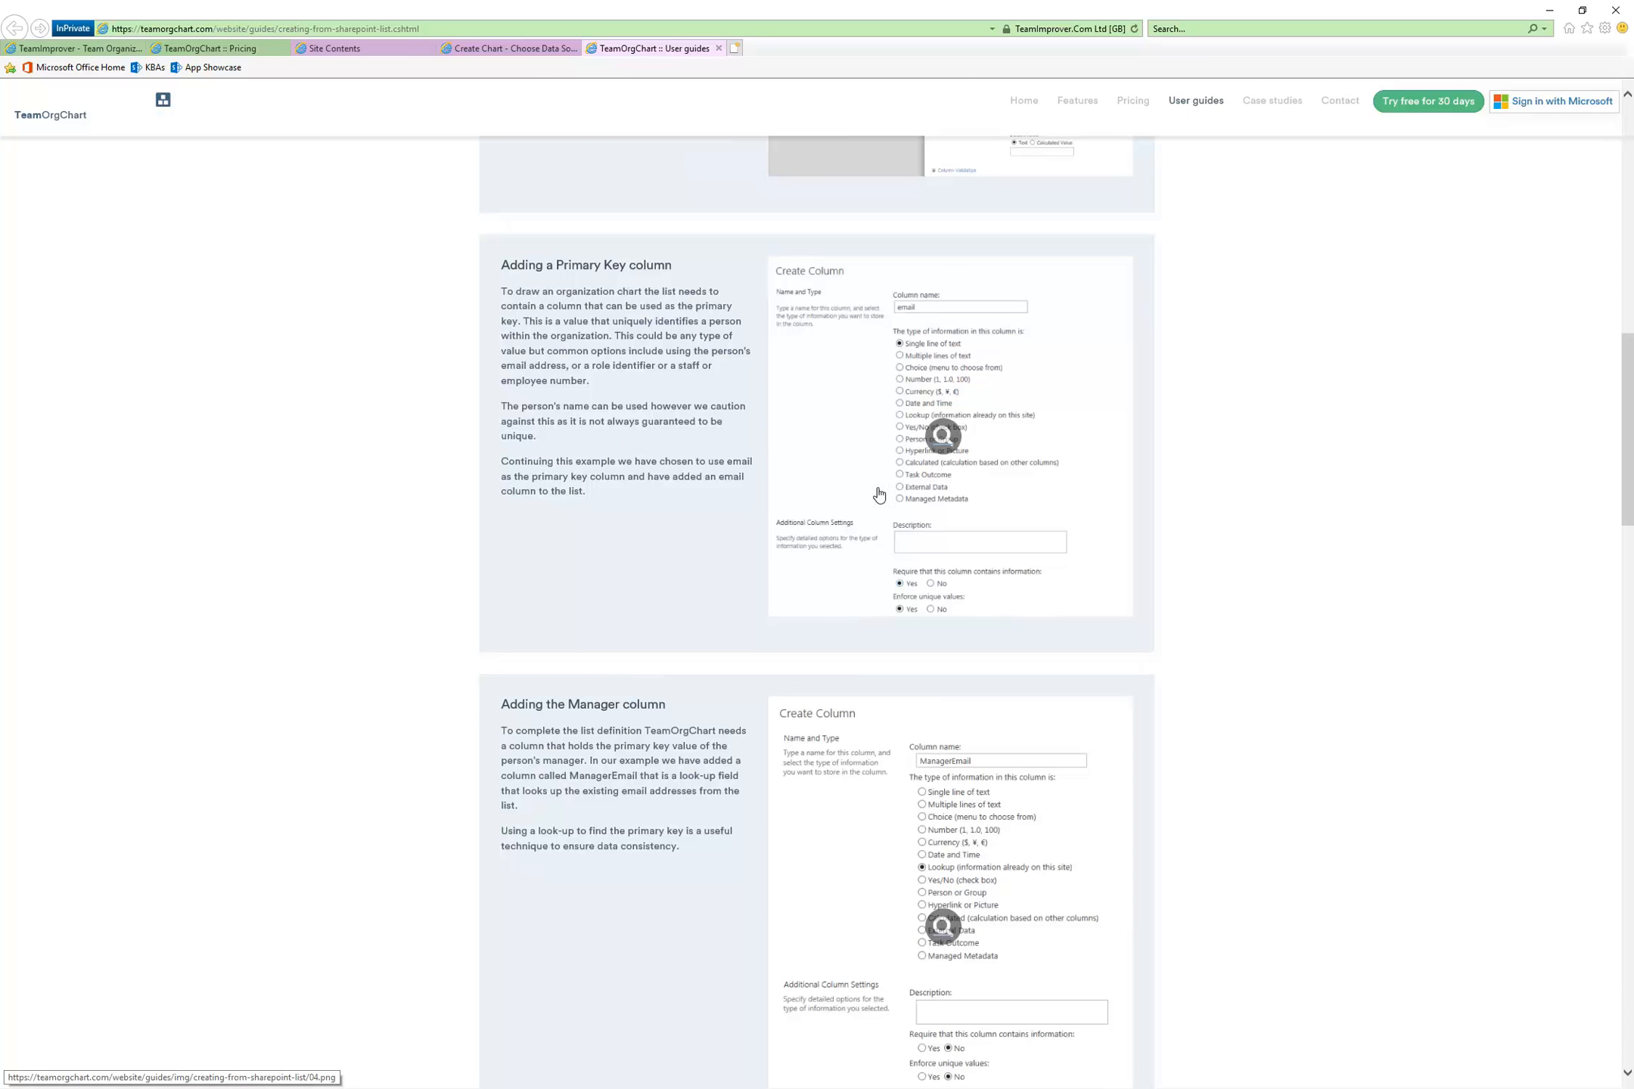
Read the guide's remaining sections, from adding the manager and picture columns through populating the list to configuring and viewing the chart
scroll(656, 529, "down", 4)
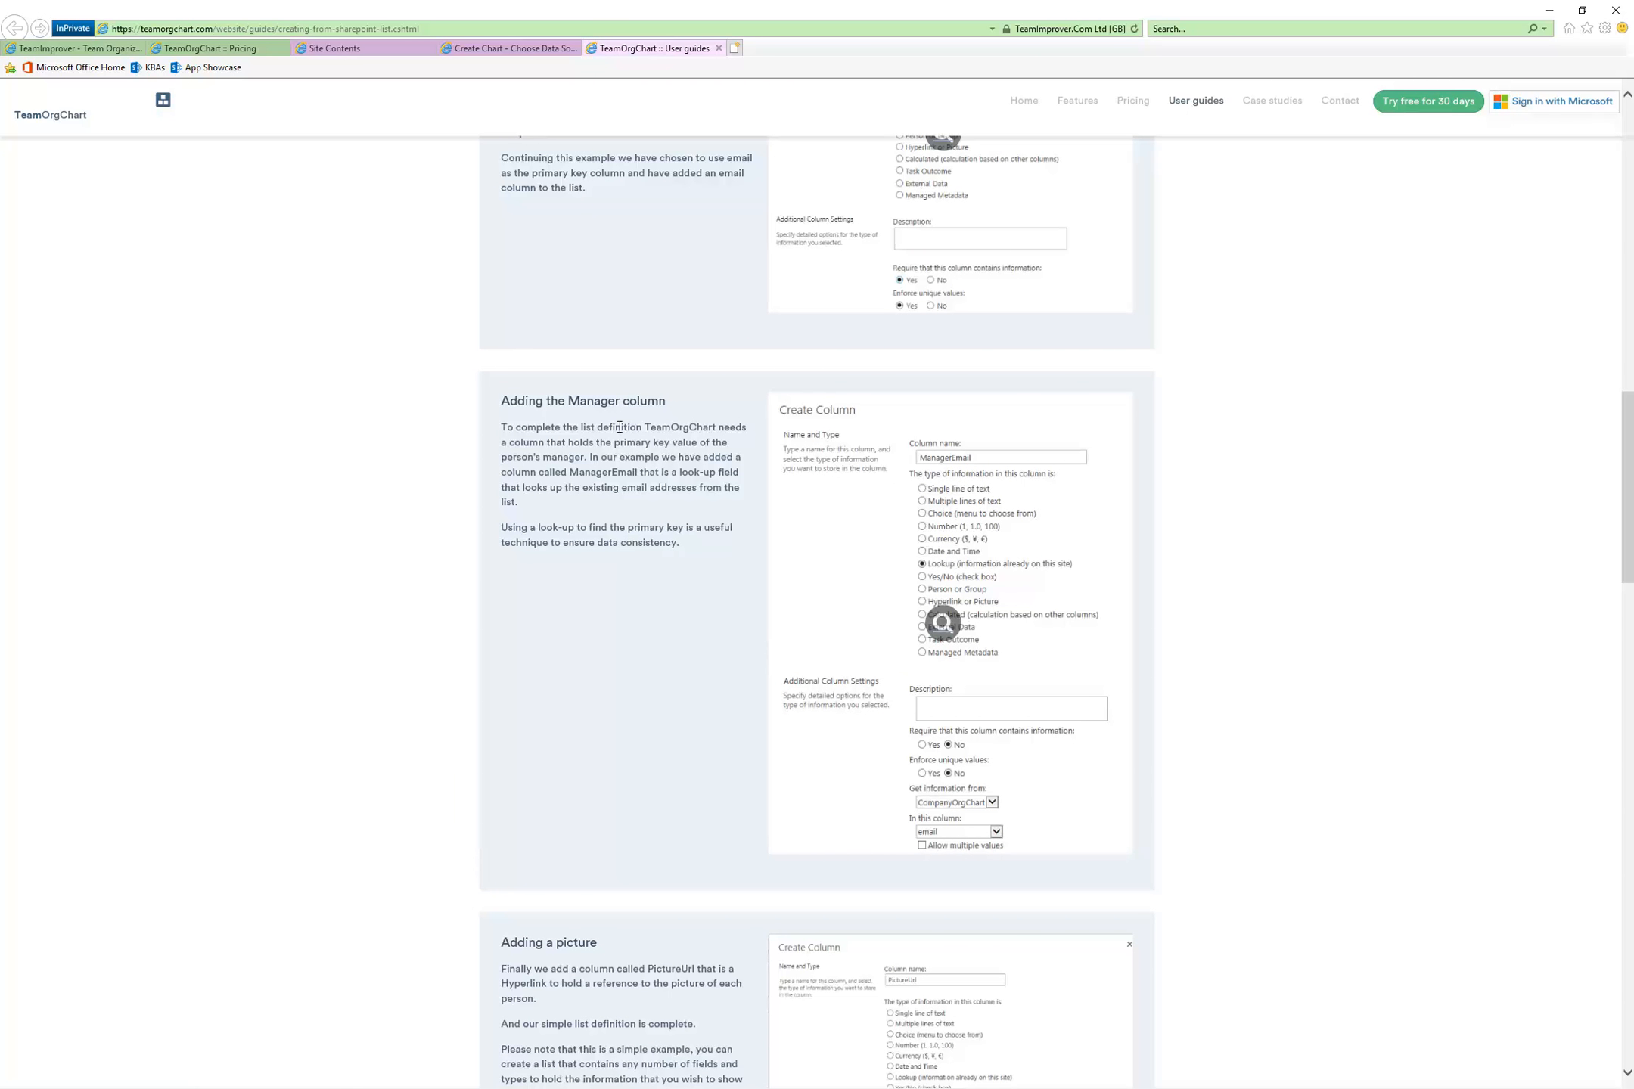
left_click_drag(683, 525, 517, 430)
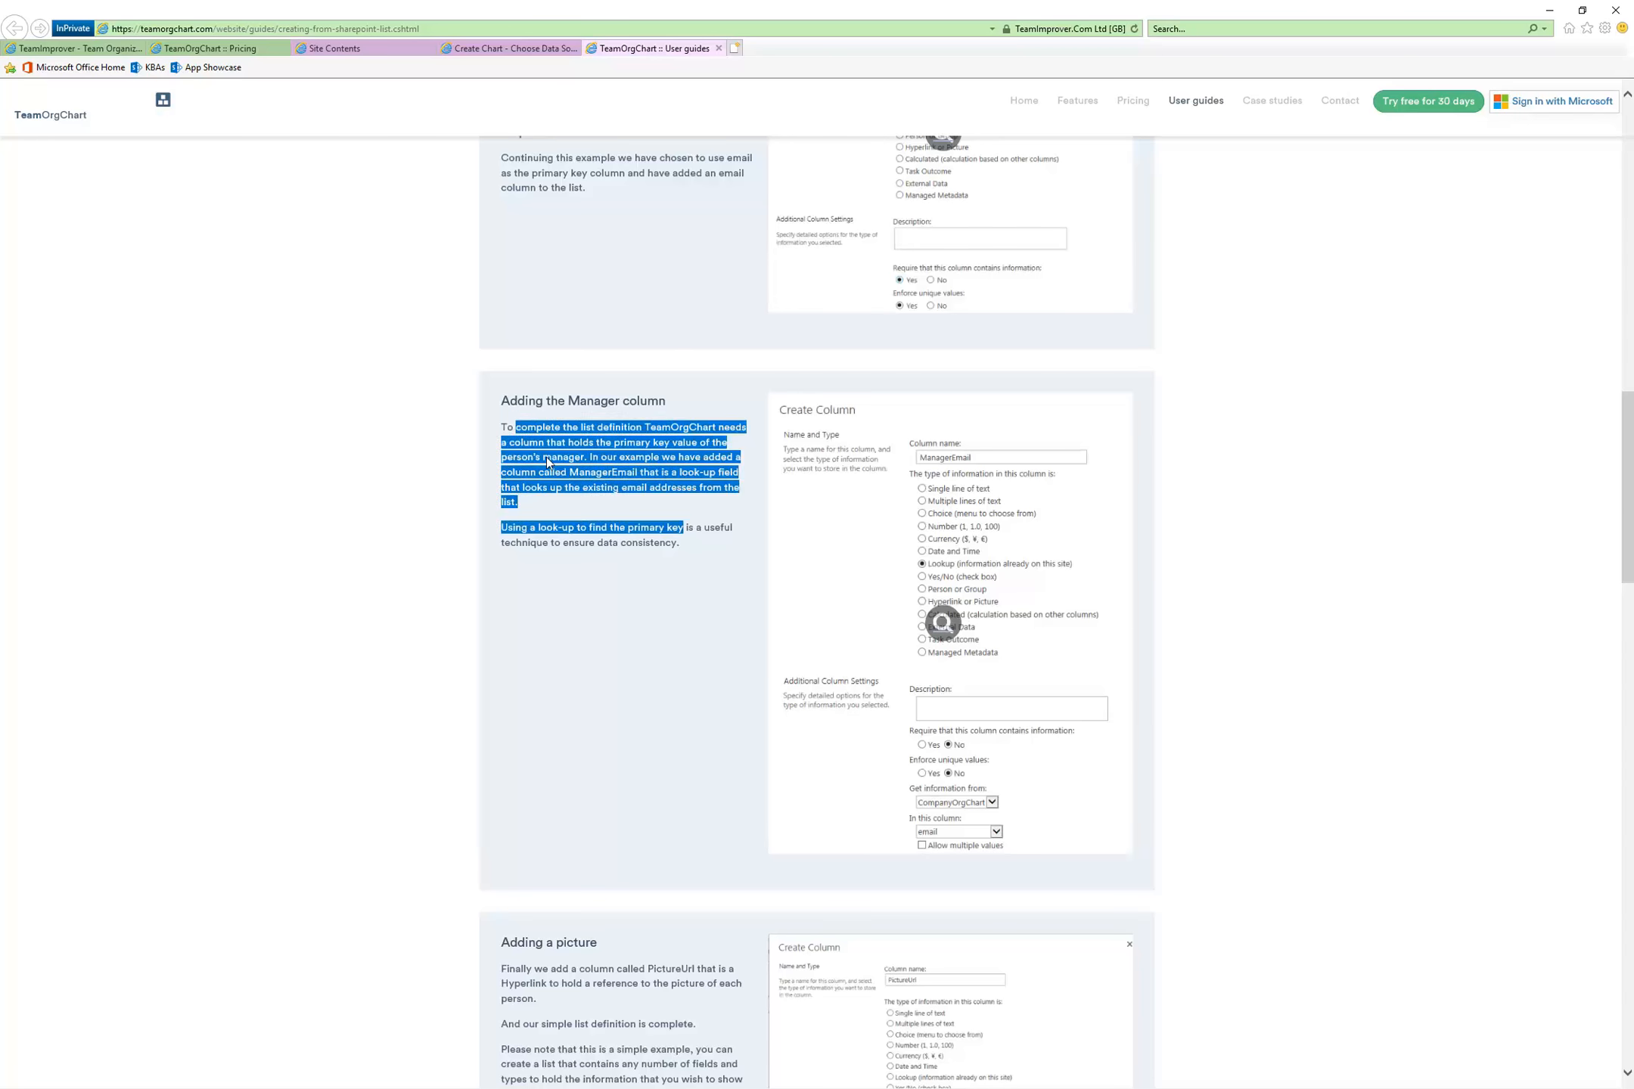
scroll(650, 668, "down", 6)
scroll(662, 641, "down", 8)
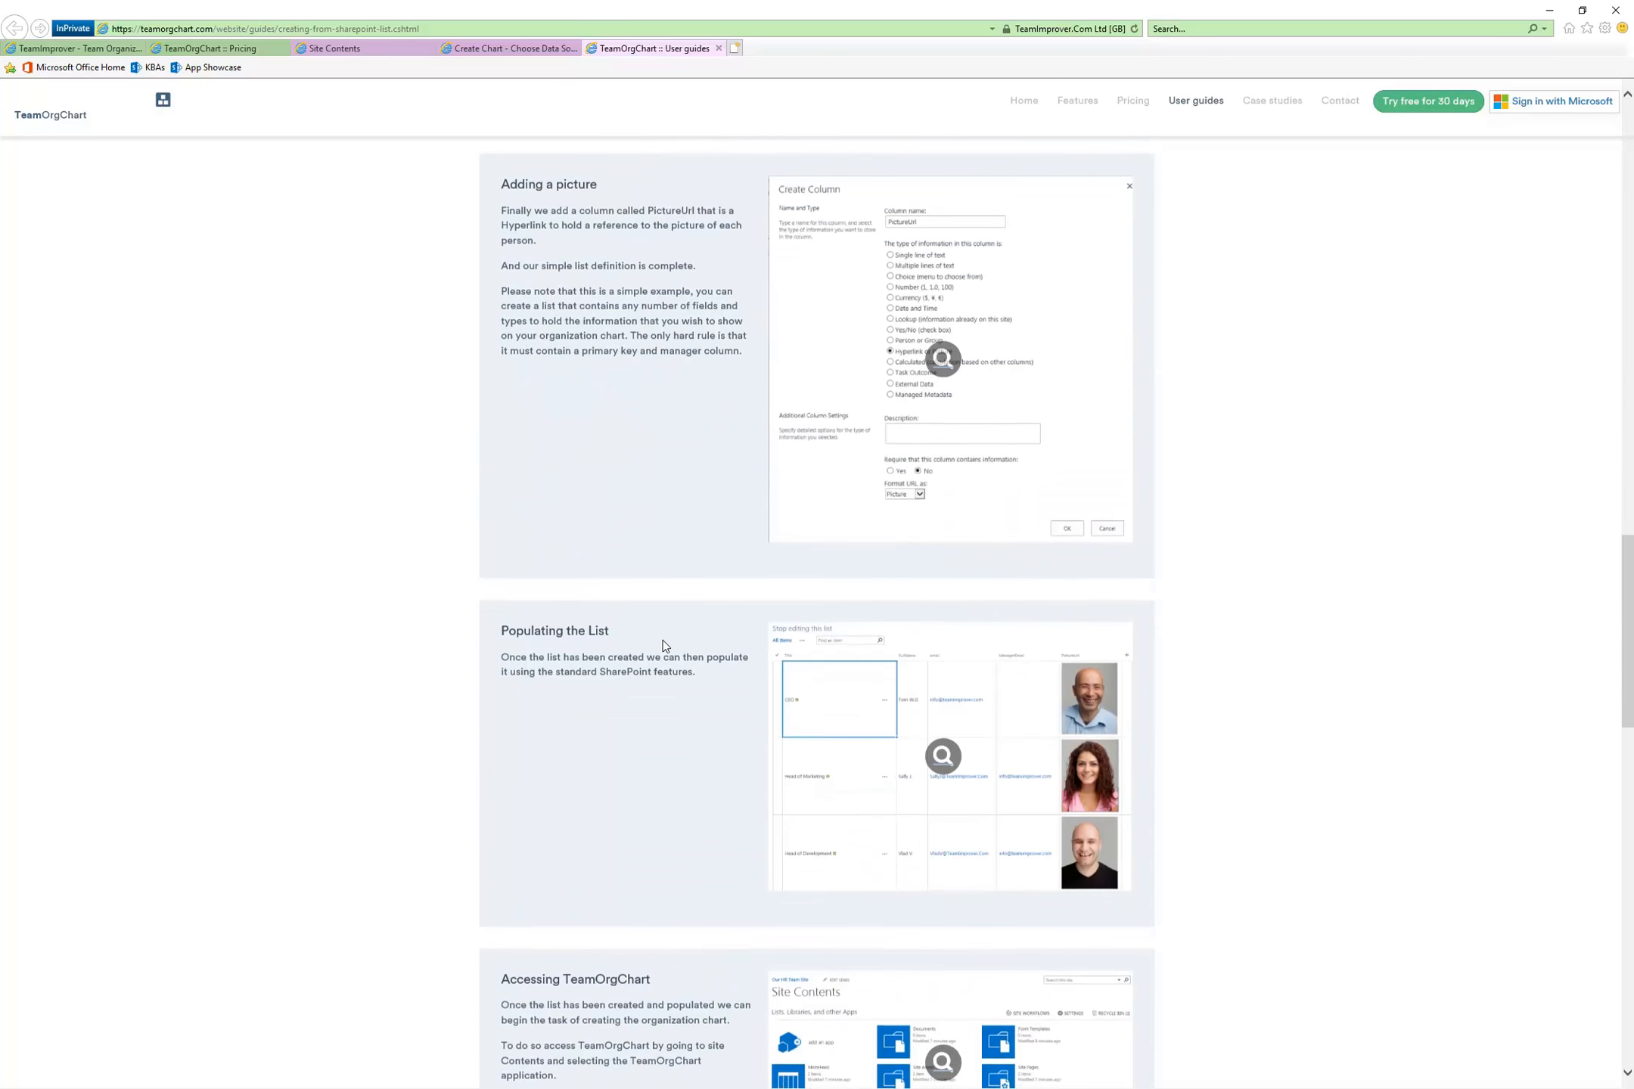
scroll(676, 624, "down", 2)
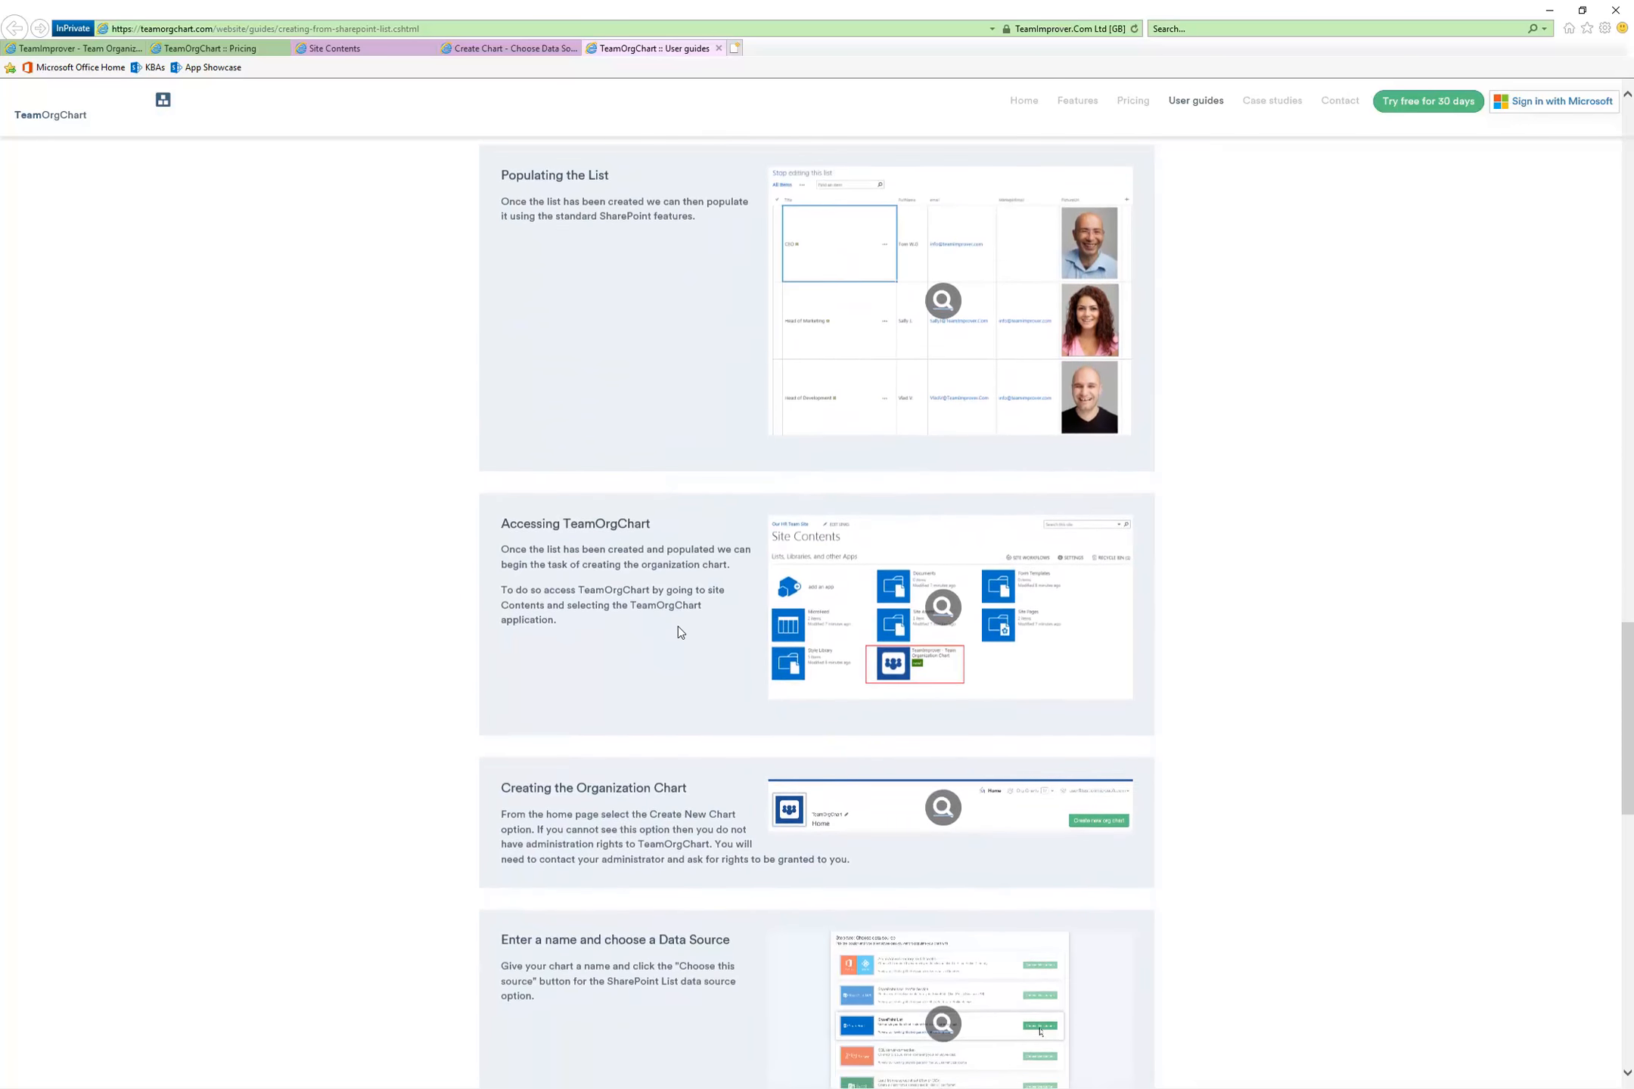
scroll(703, 681, "down", 1)
scroll(703, 683, "down", 2)
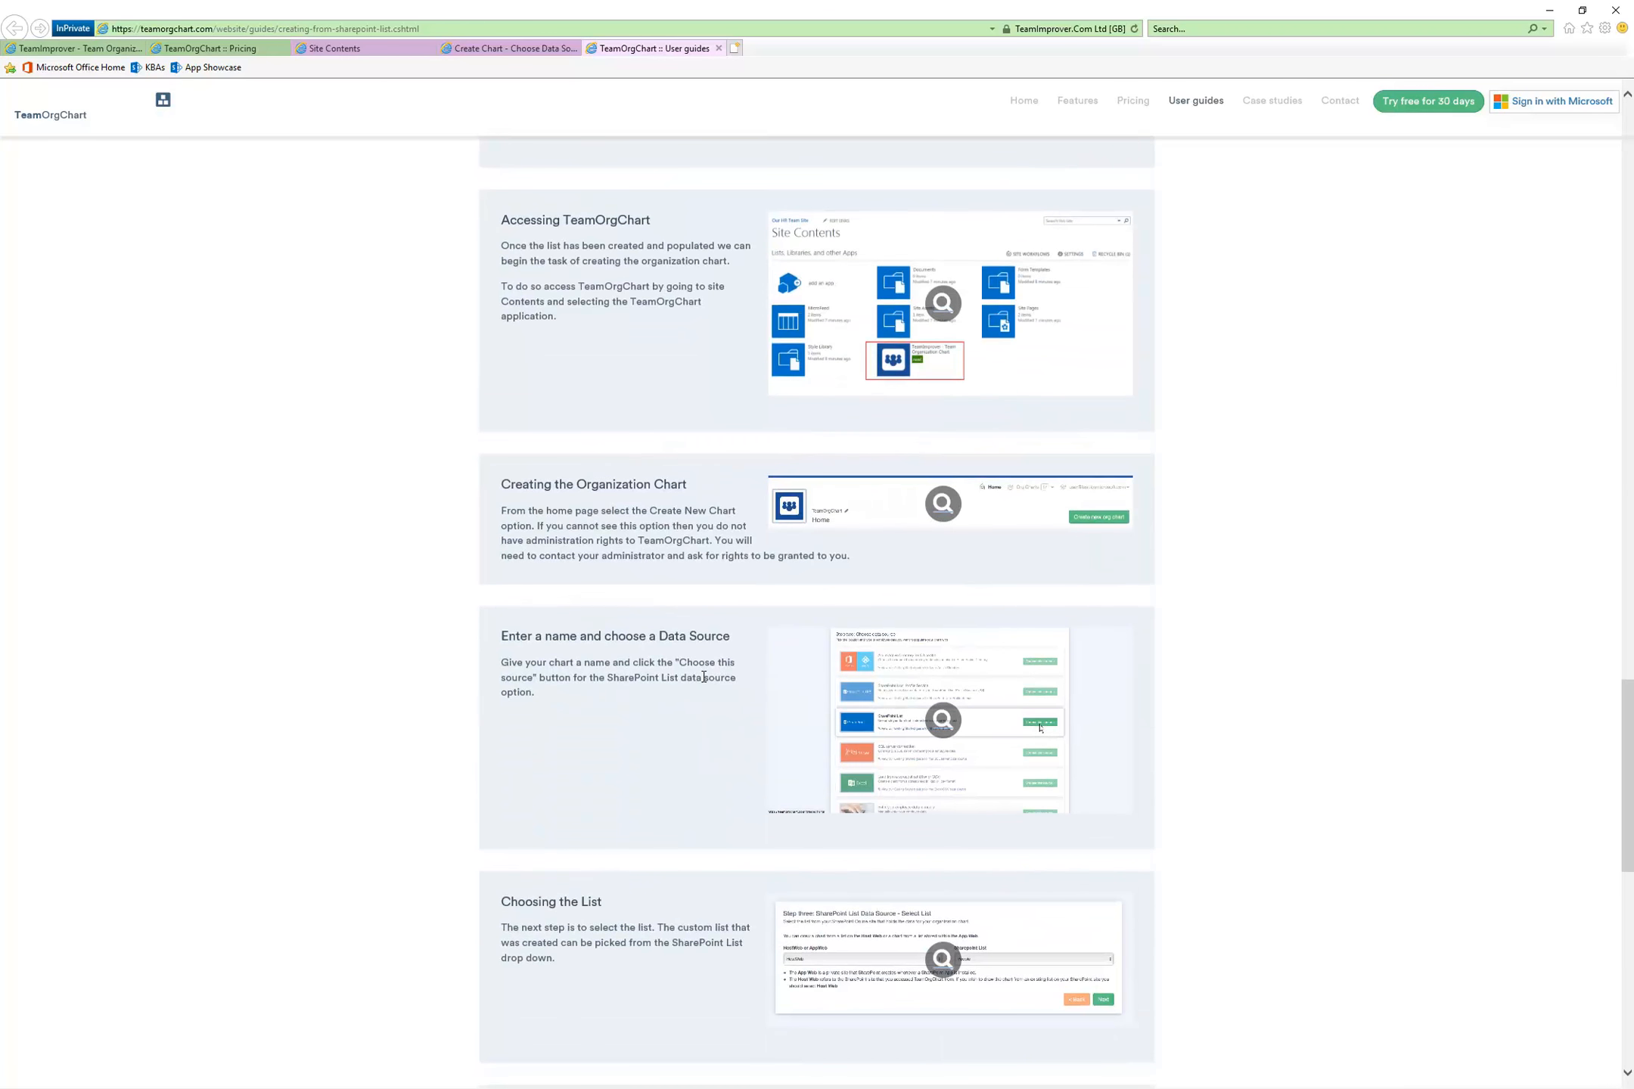
scroll(682, 637, "down", 6)
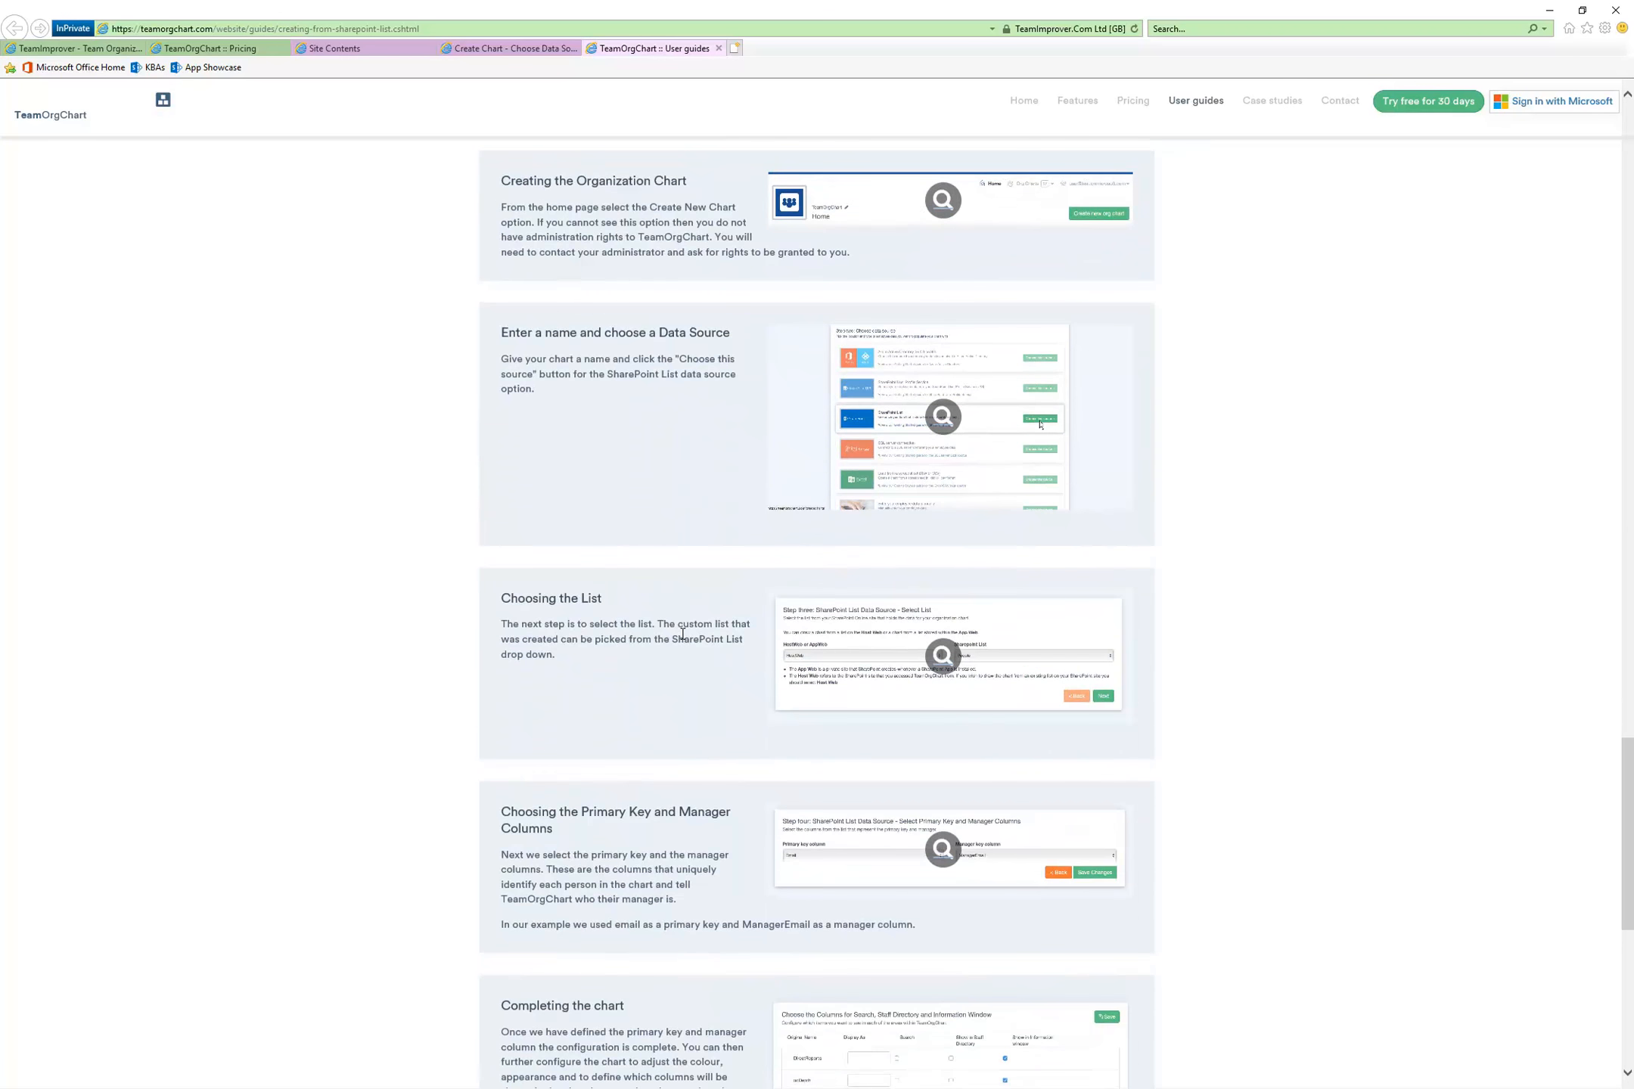
scroll(683, 639, "down", 4)
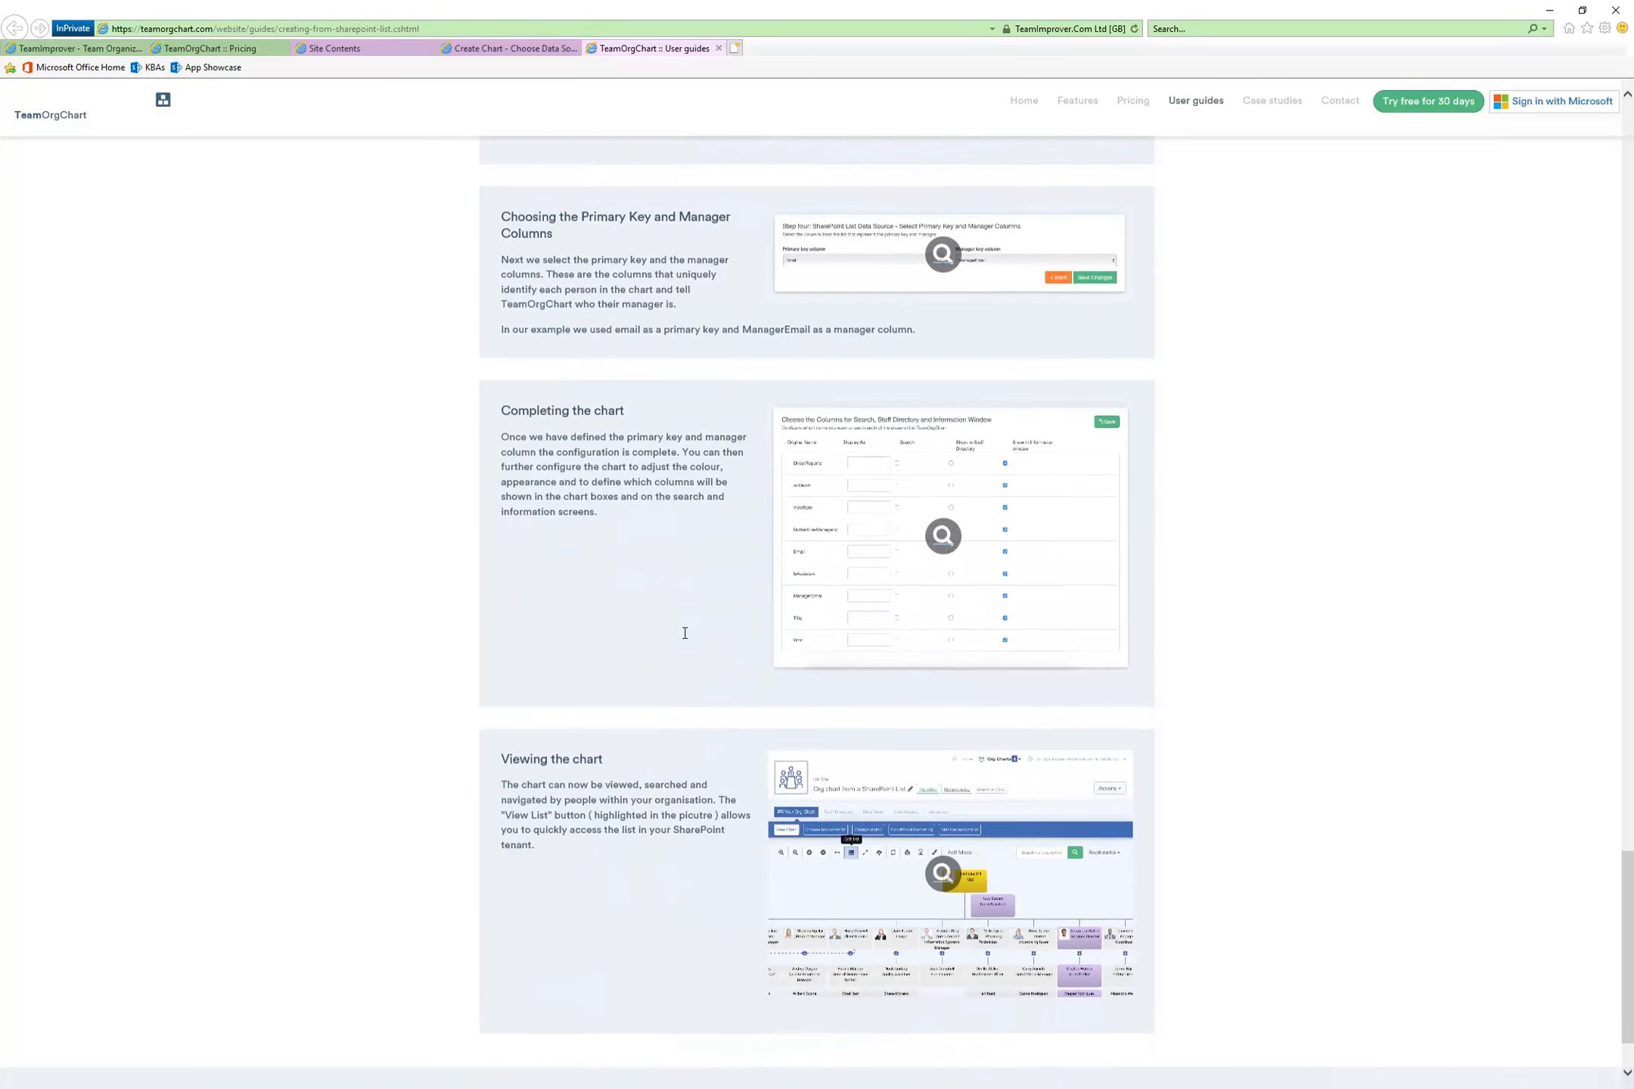
scroll(682, 632, "up", 8)
scroll(667, 374, "up", 20)
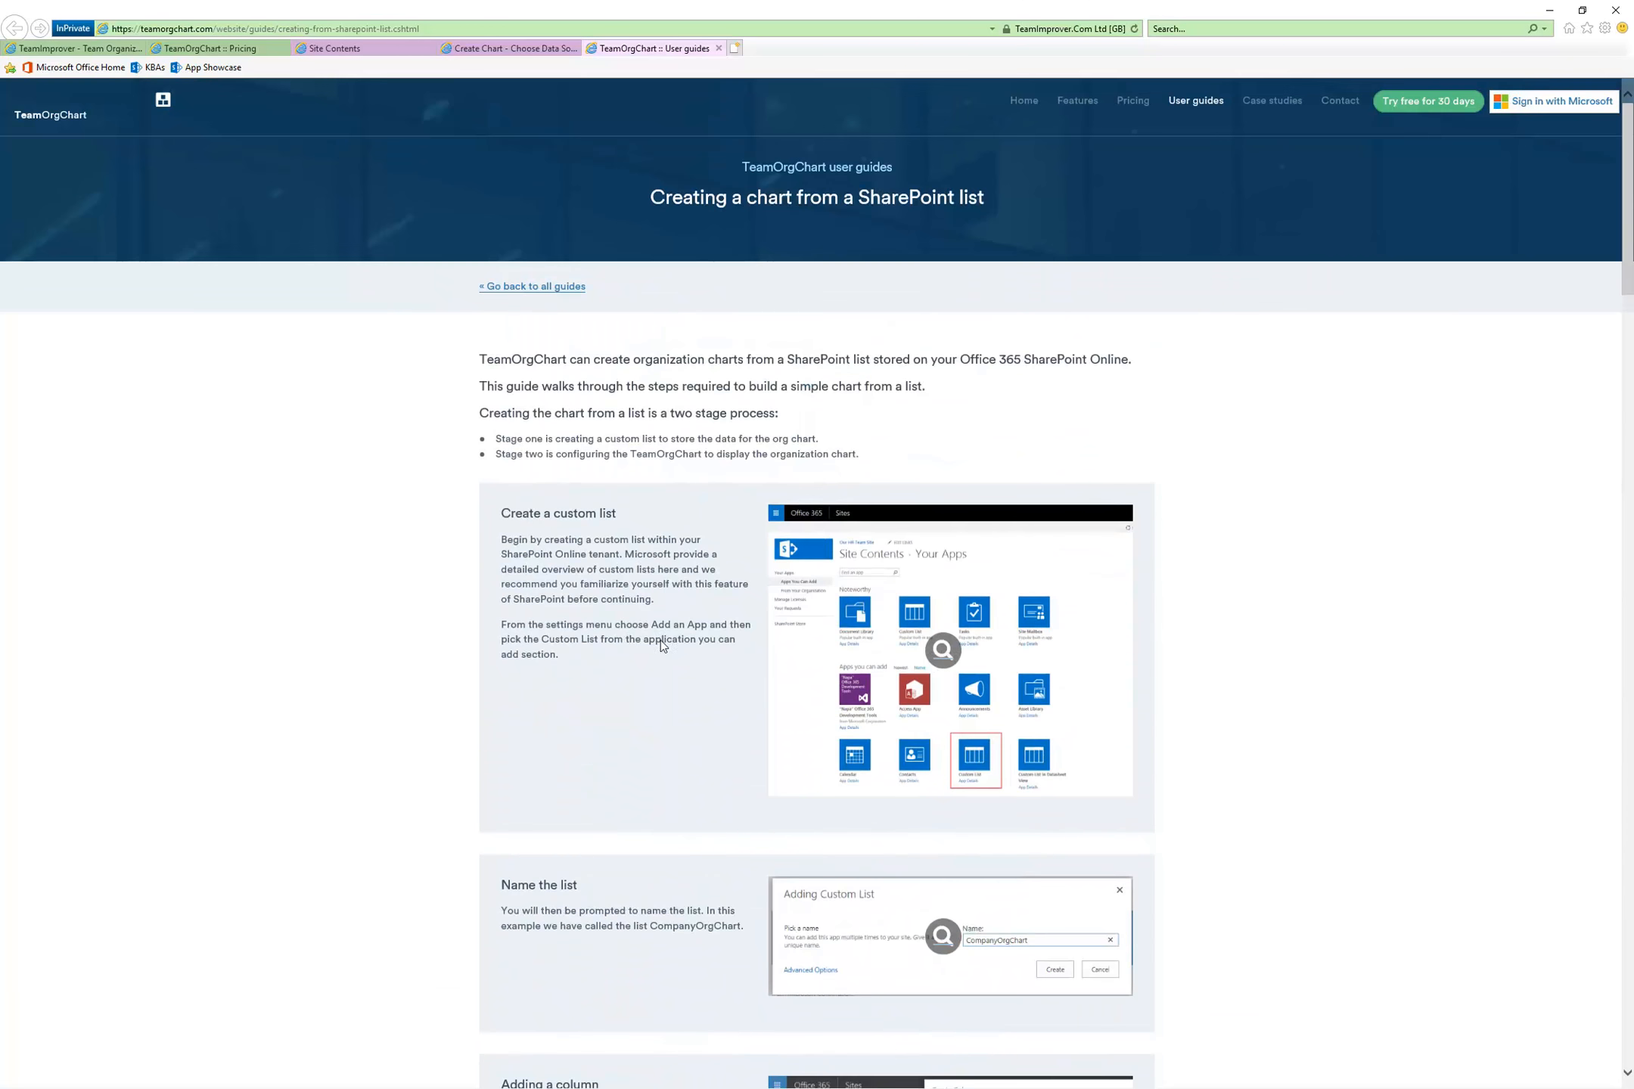
Create a custom list named HRDepartmentOrg on the App Showcase SharePoint site
left_click(345, 48)
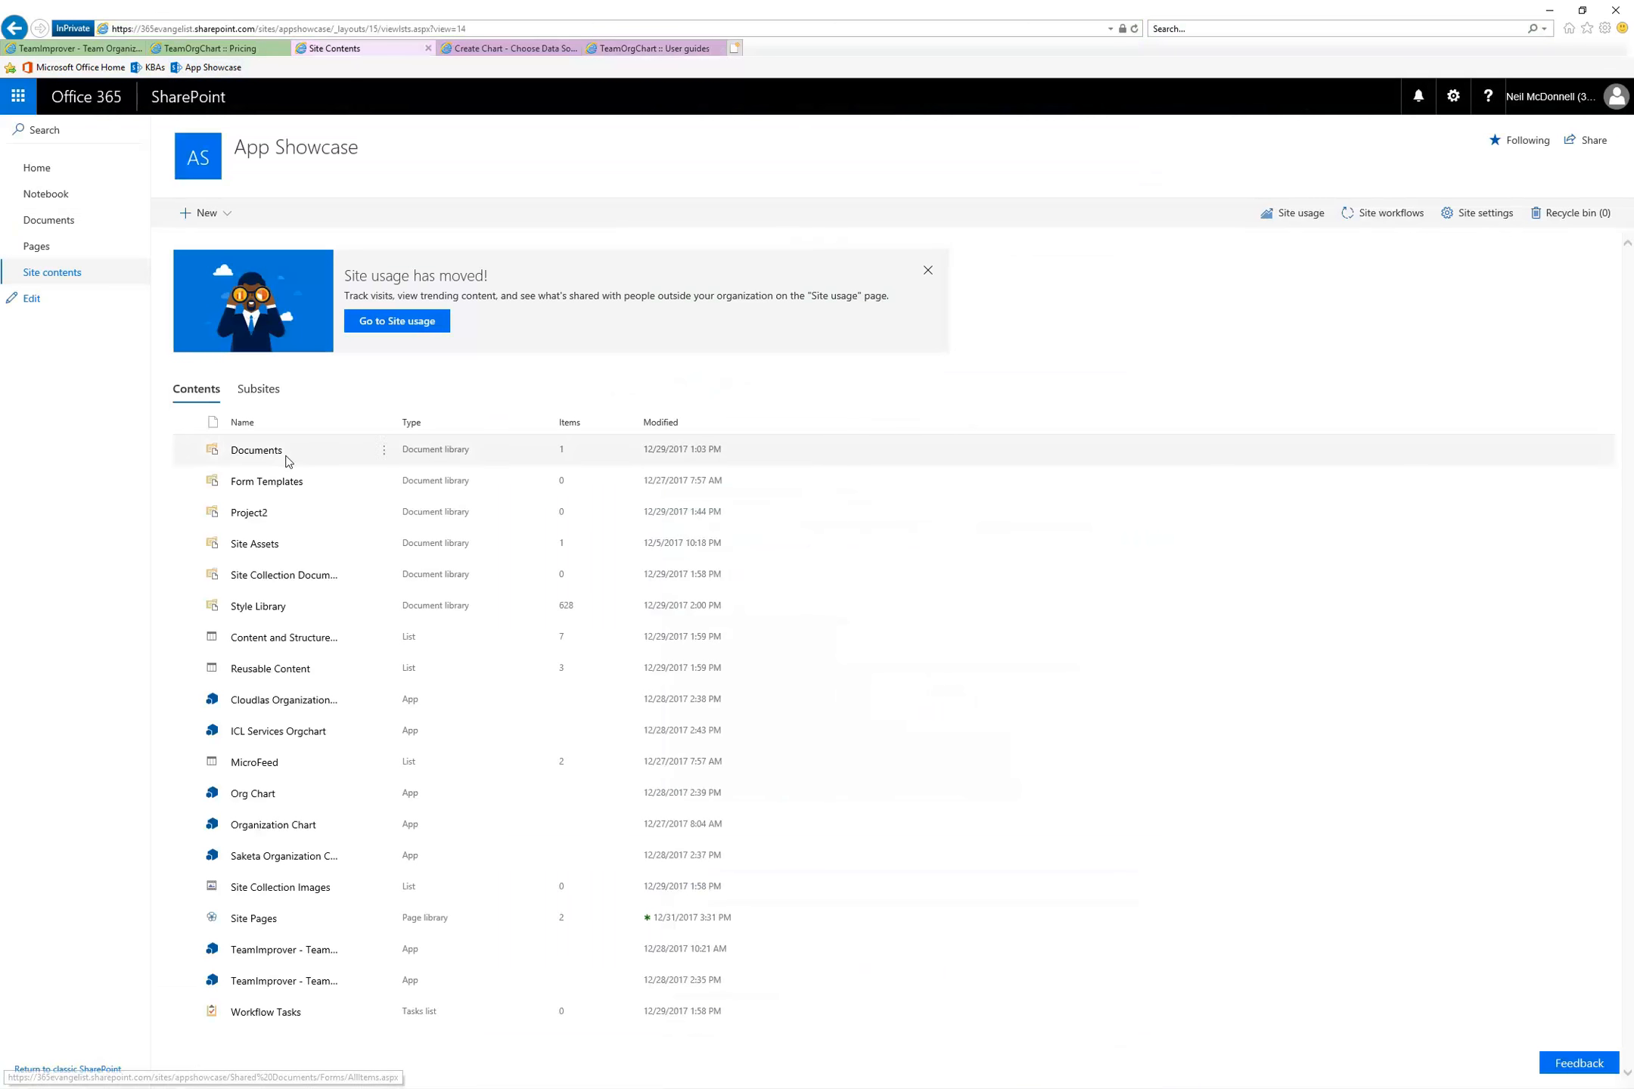
left_click(225, 216)
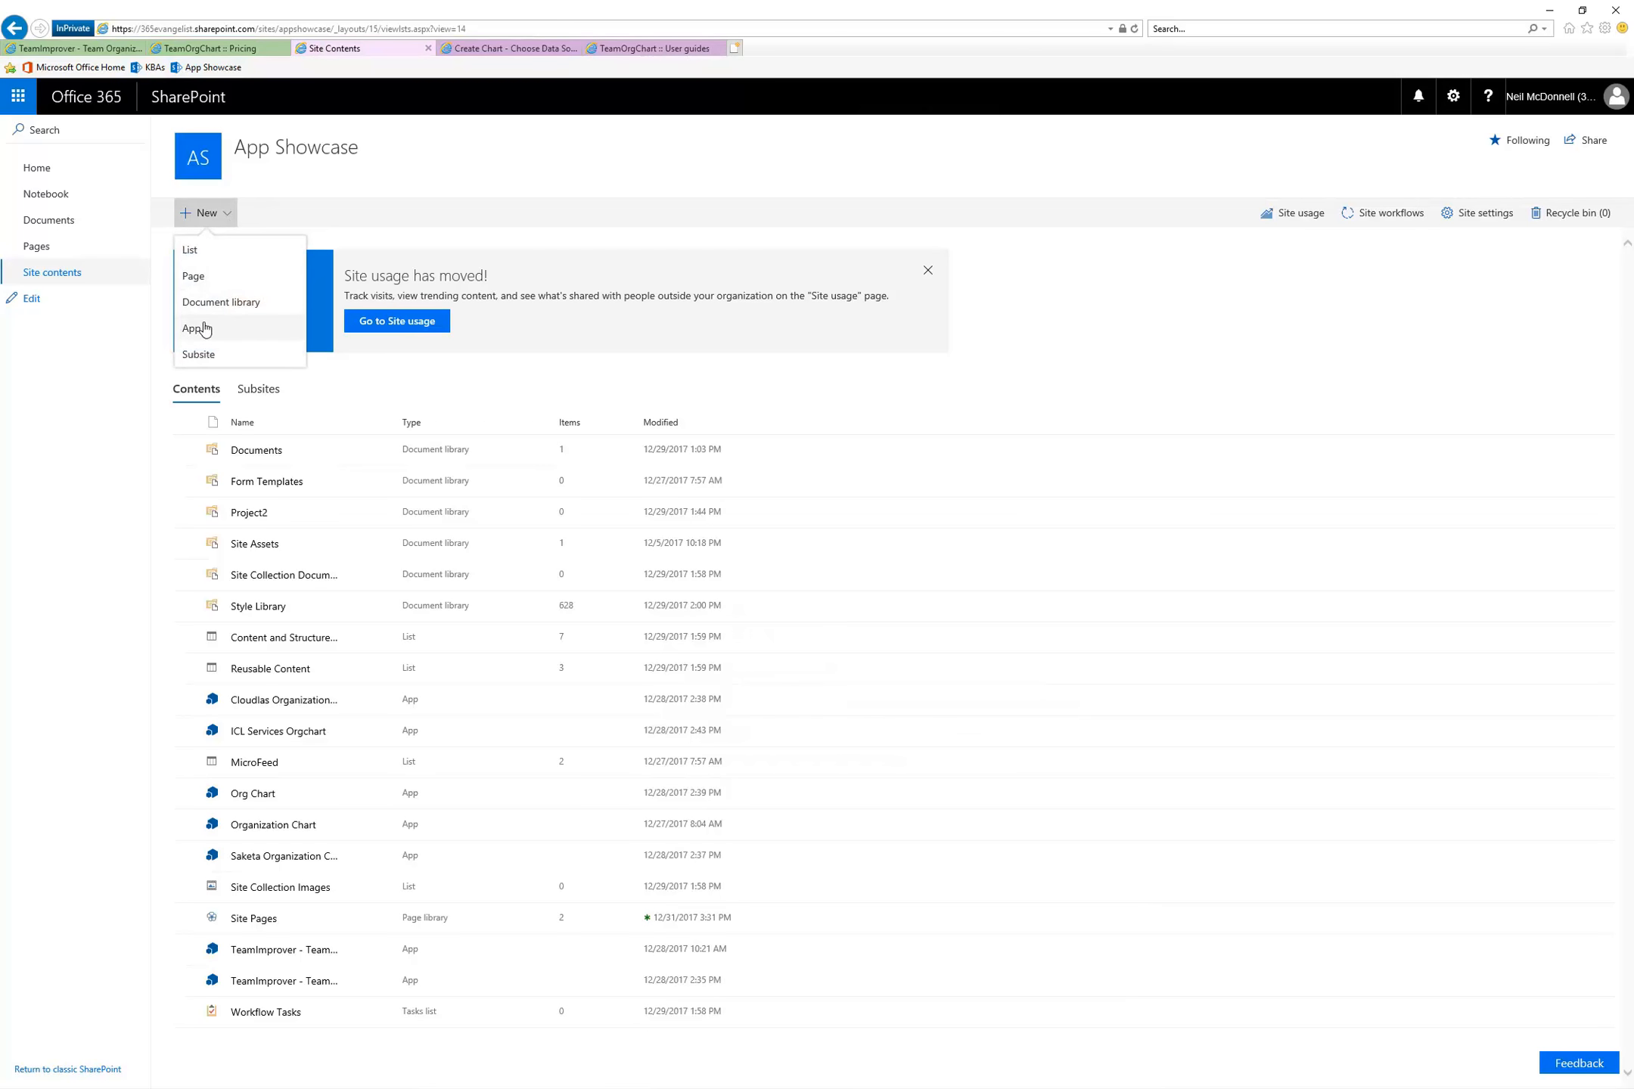
left_click(235, 331)
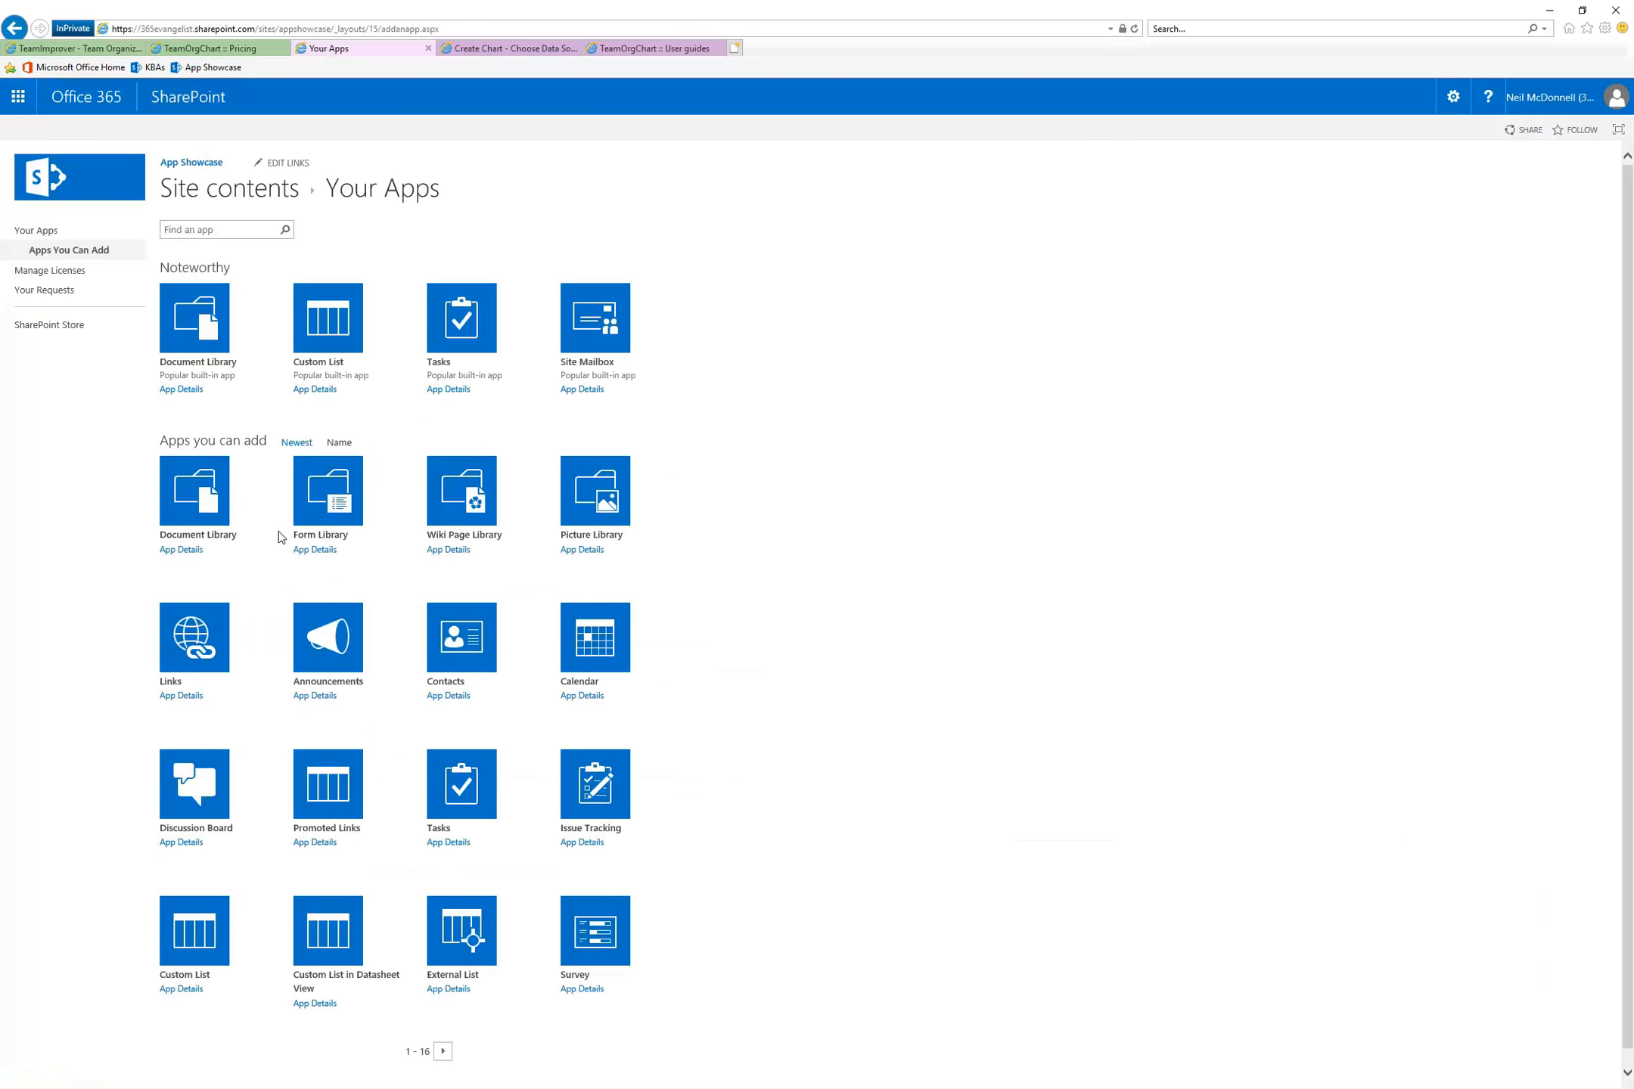
left_click(320, 317)
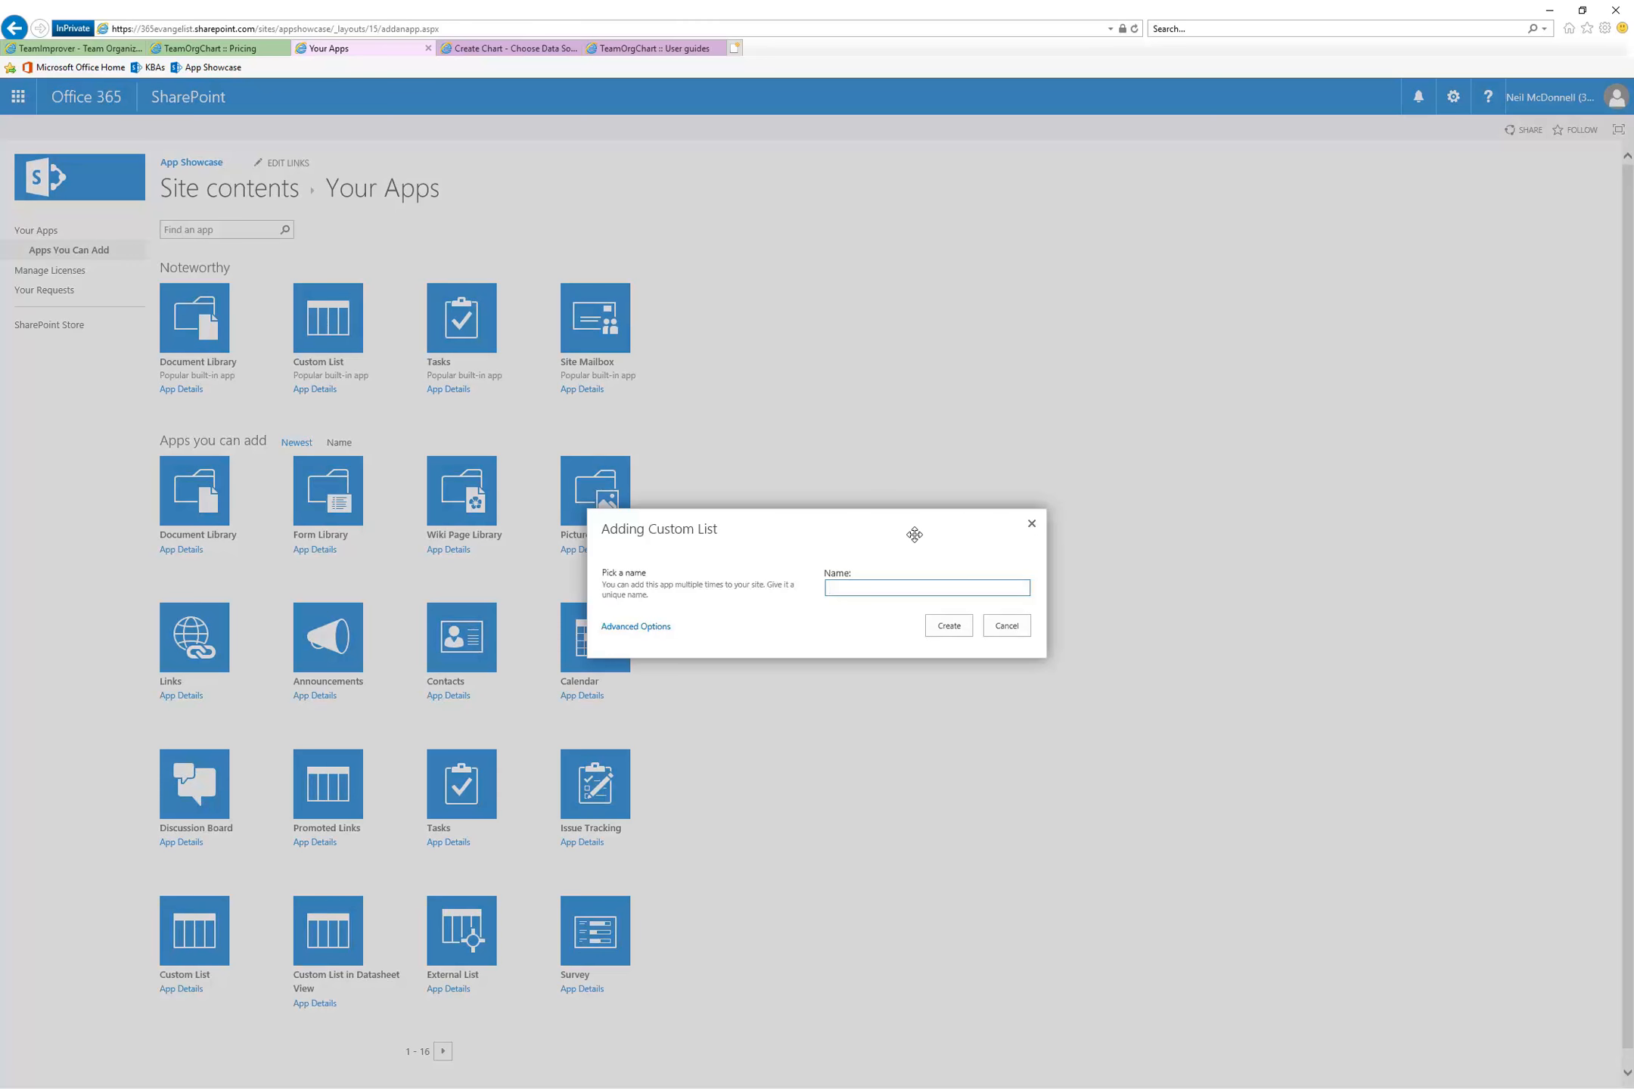
type("HRDepartment")
left_click(949, 626)
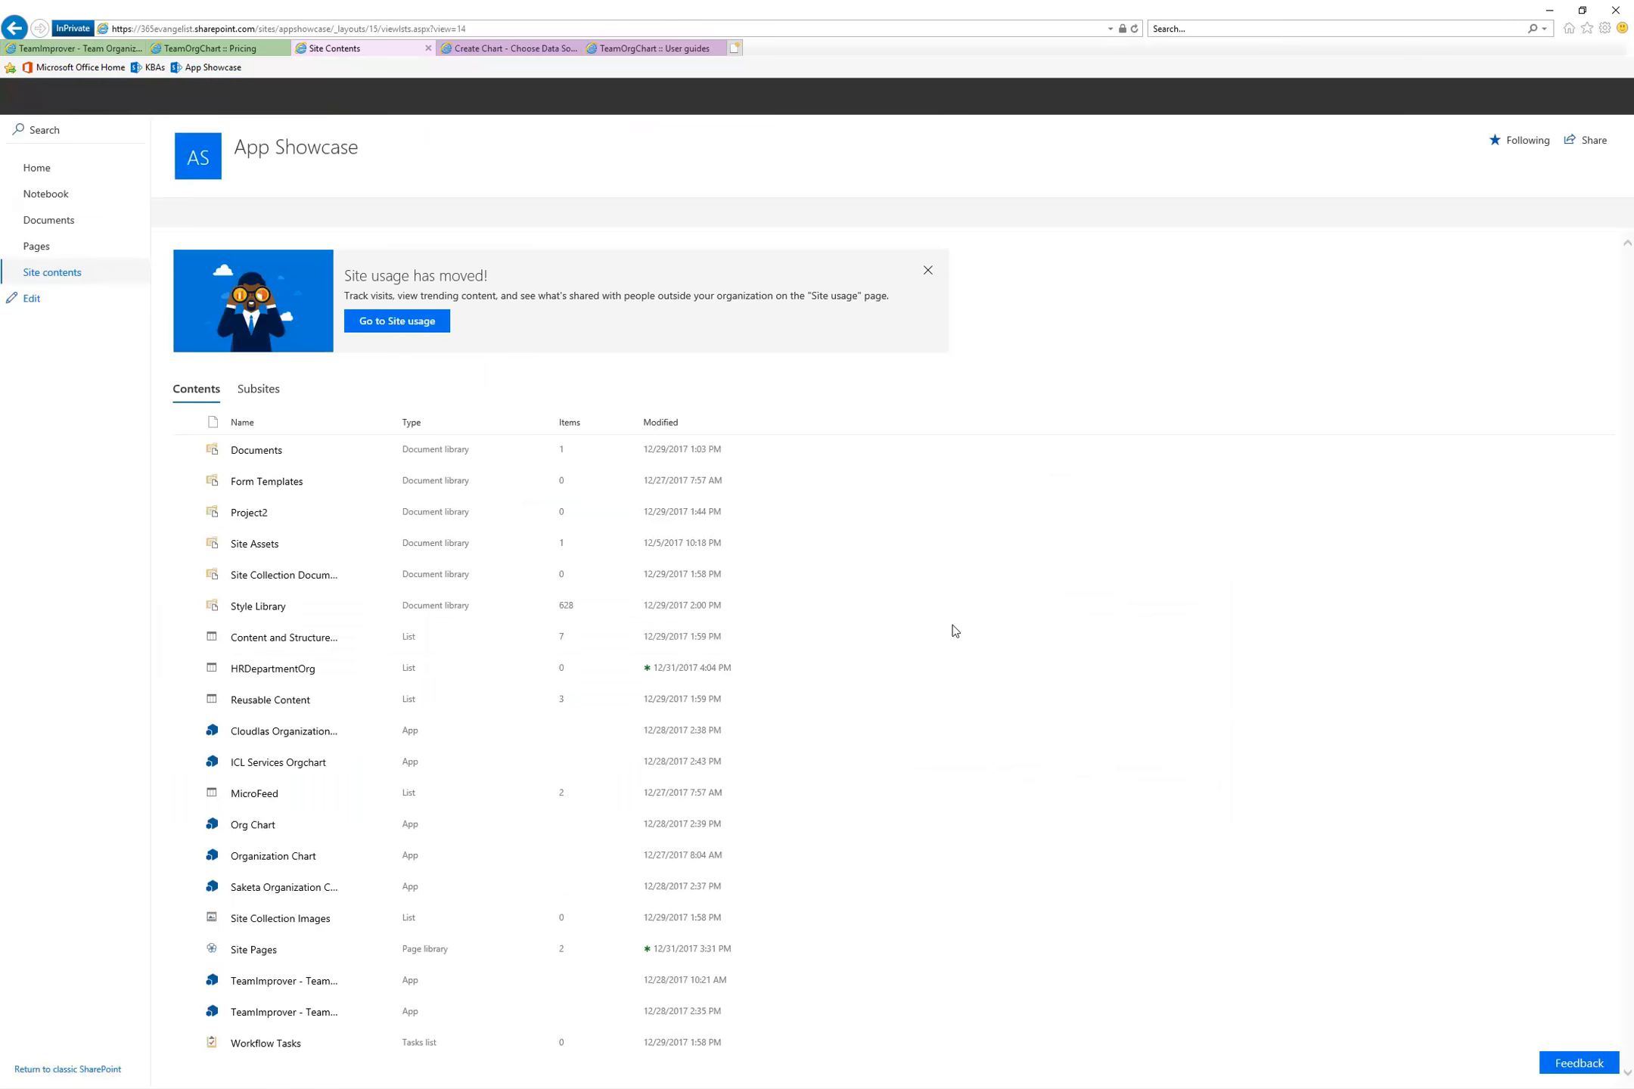
Open the HRDepartmentOrg list, skip the new list experience introduction and go to the list's settings
left_click(274, 670)
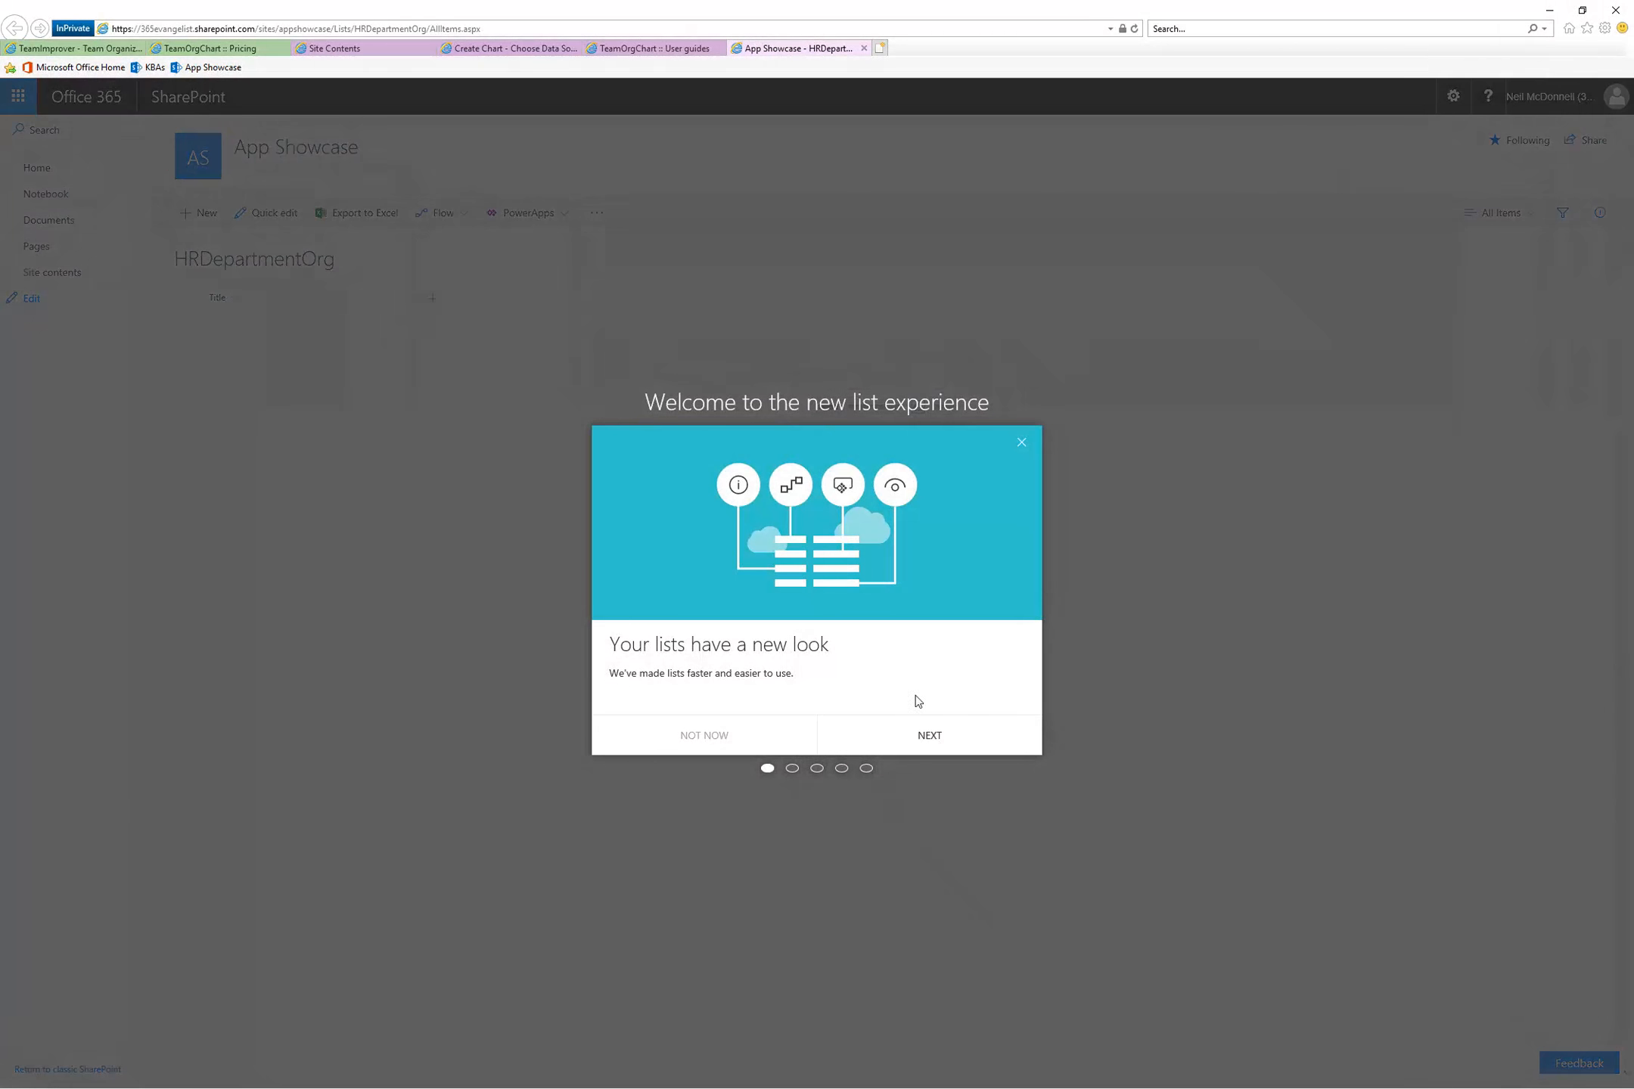
left_click(692, 735)
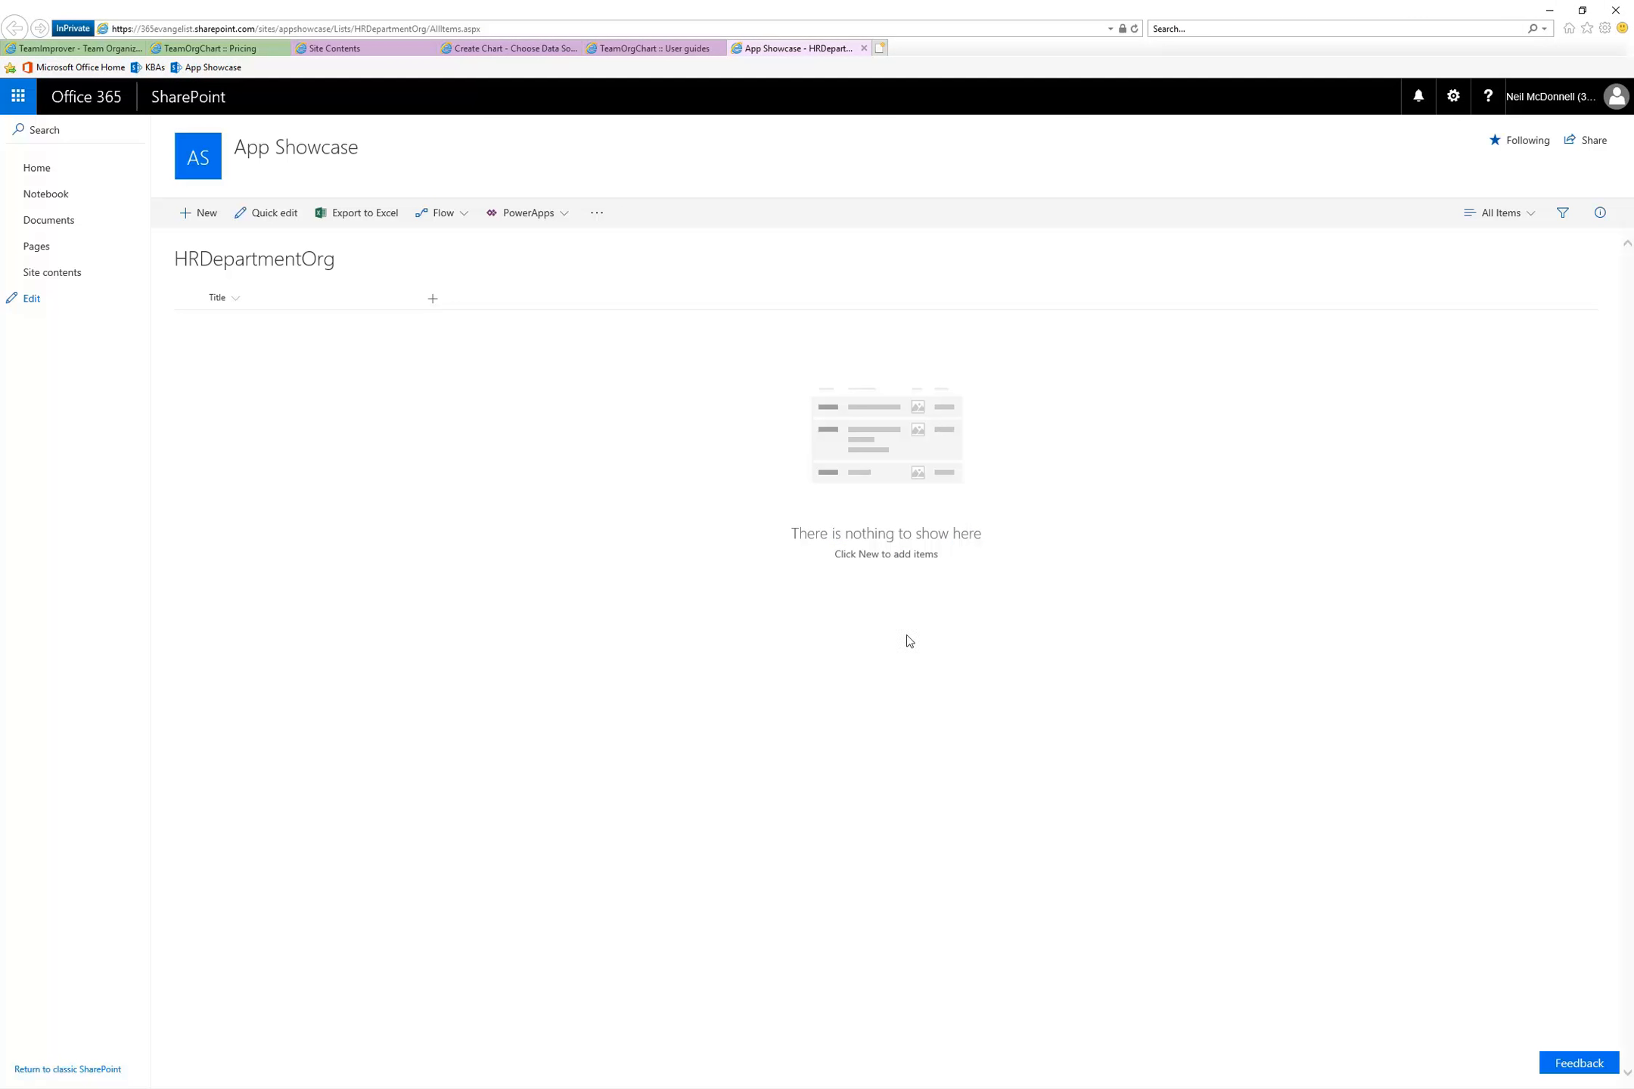
left_click(1452, 96)
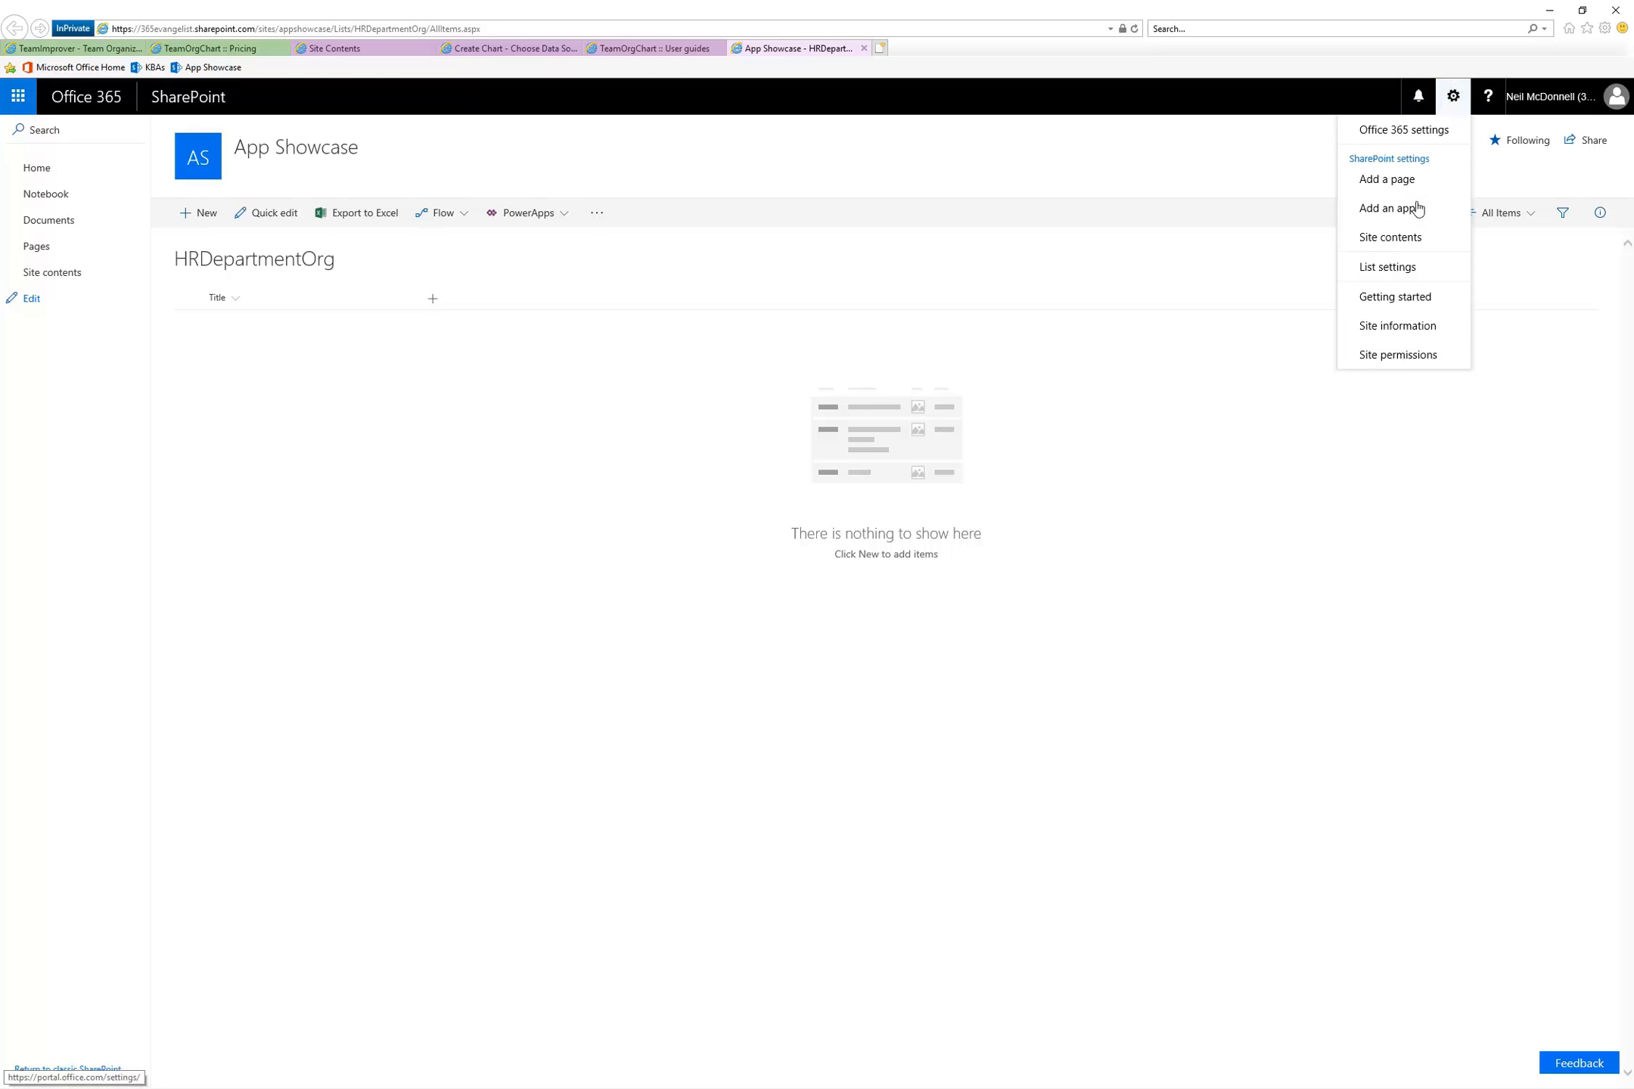
left_click(1405, 267)
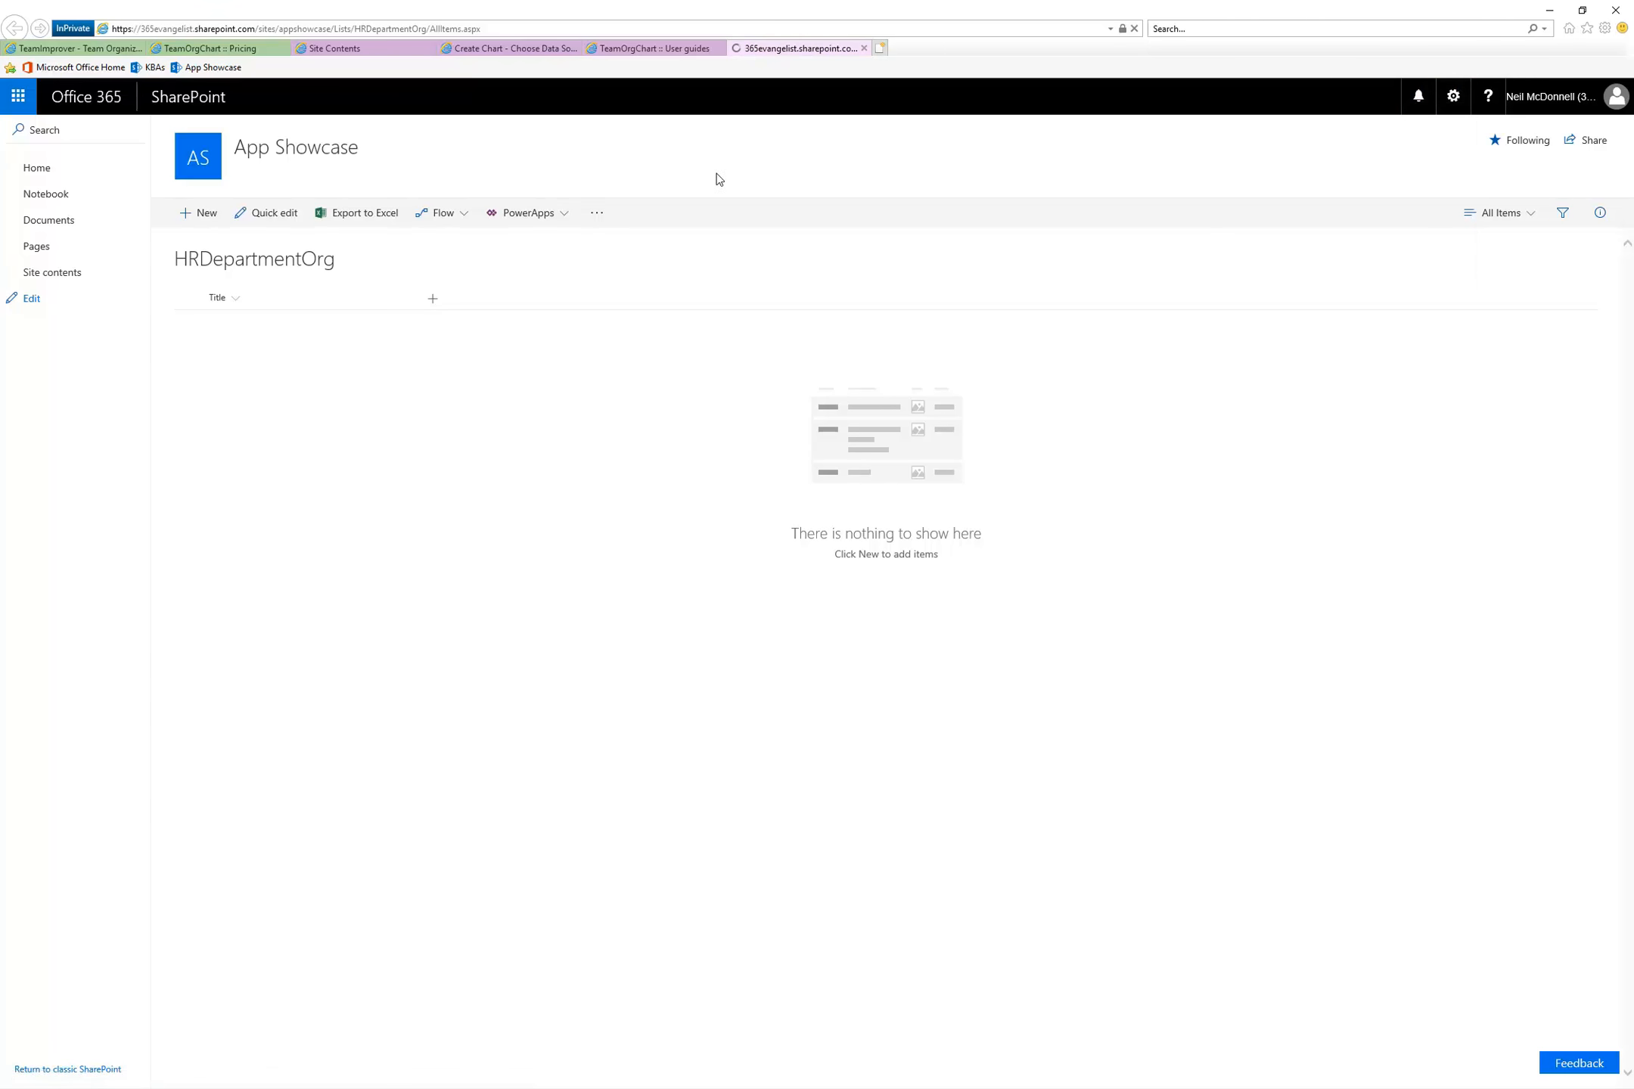
Check the guide's instructions on adding the name and primary key columns, and return to the list settings
left_click(656, 49)
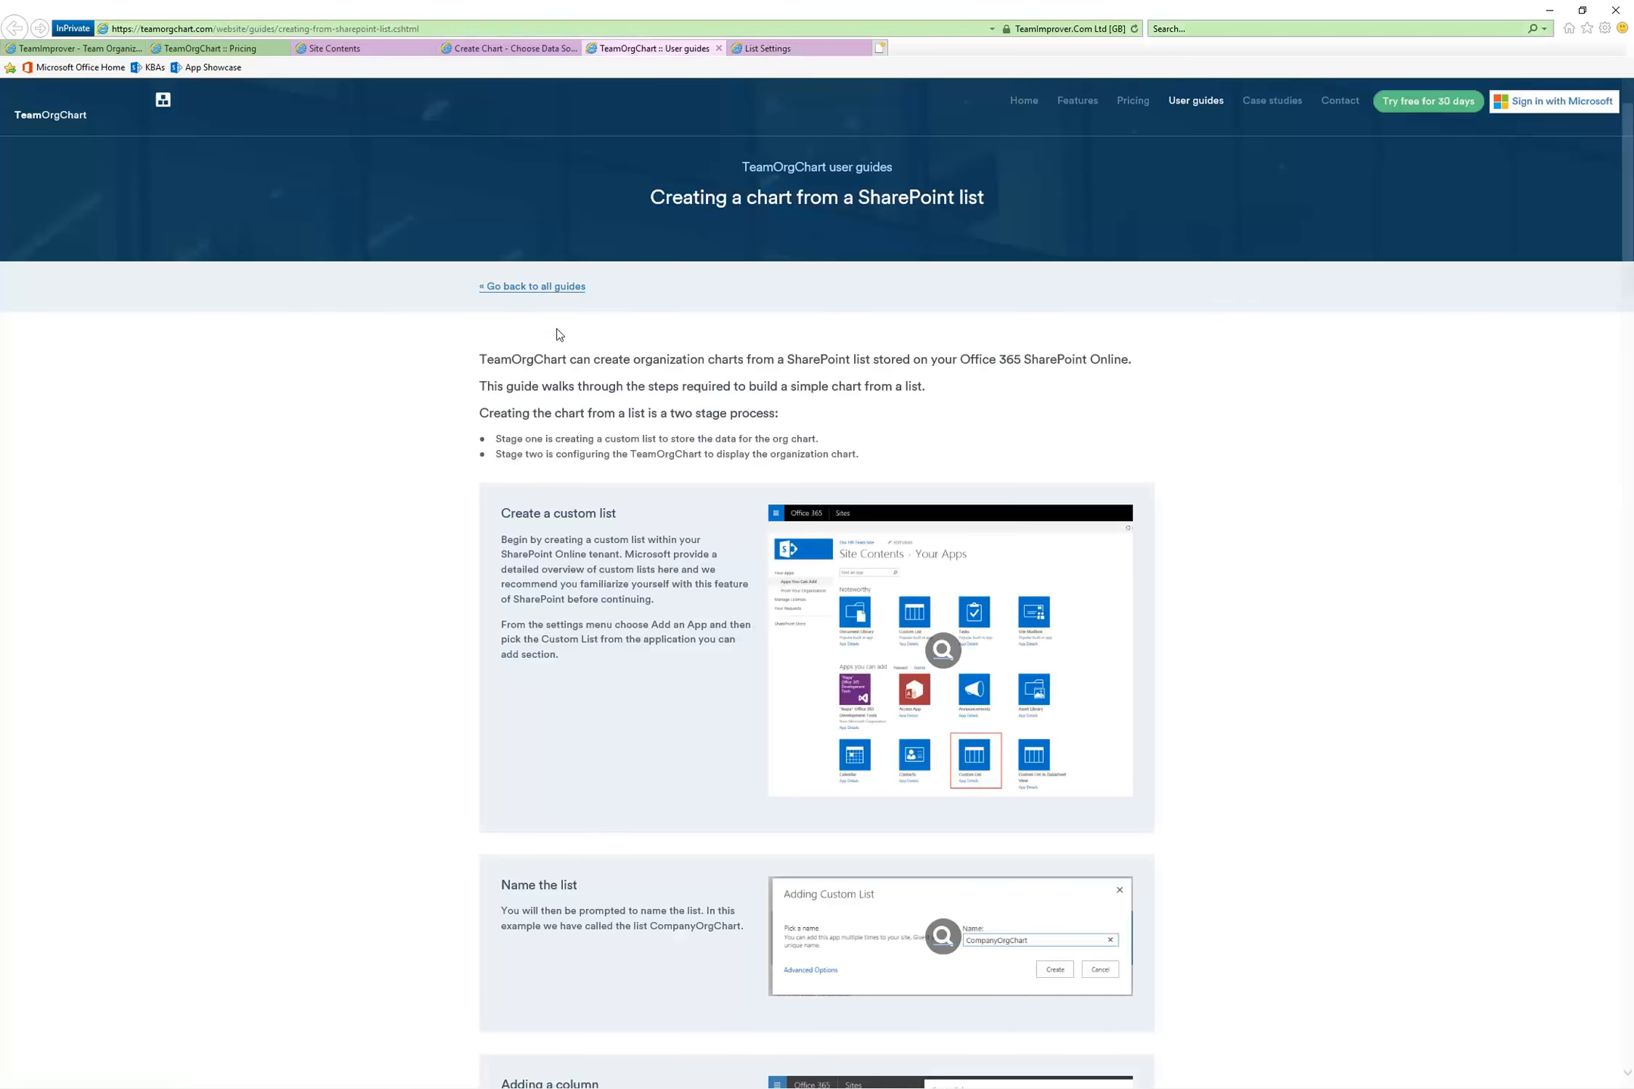
scroll(586, 535, "down", 8)
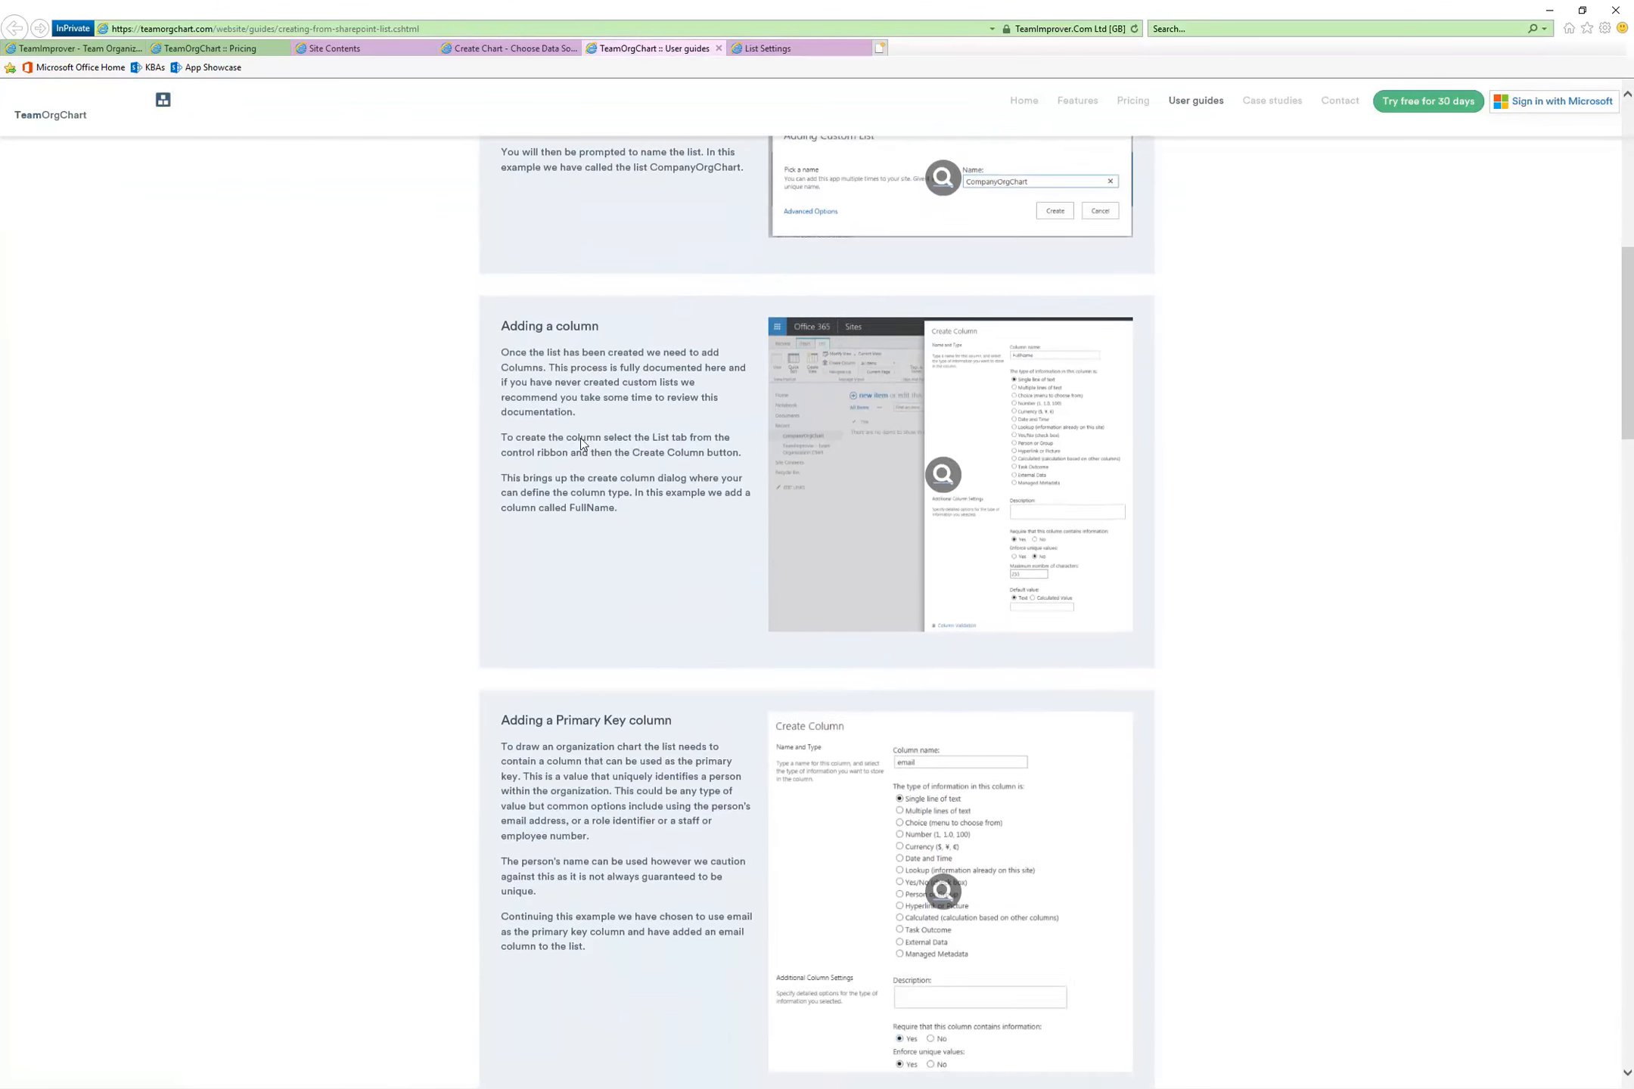
scroll(639, 541, "down", 4)
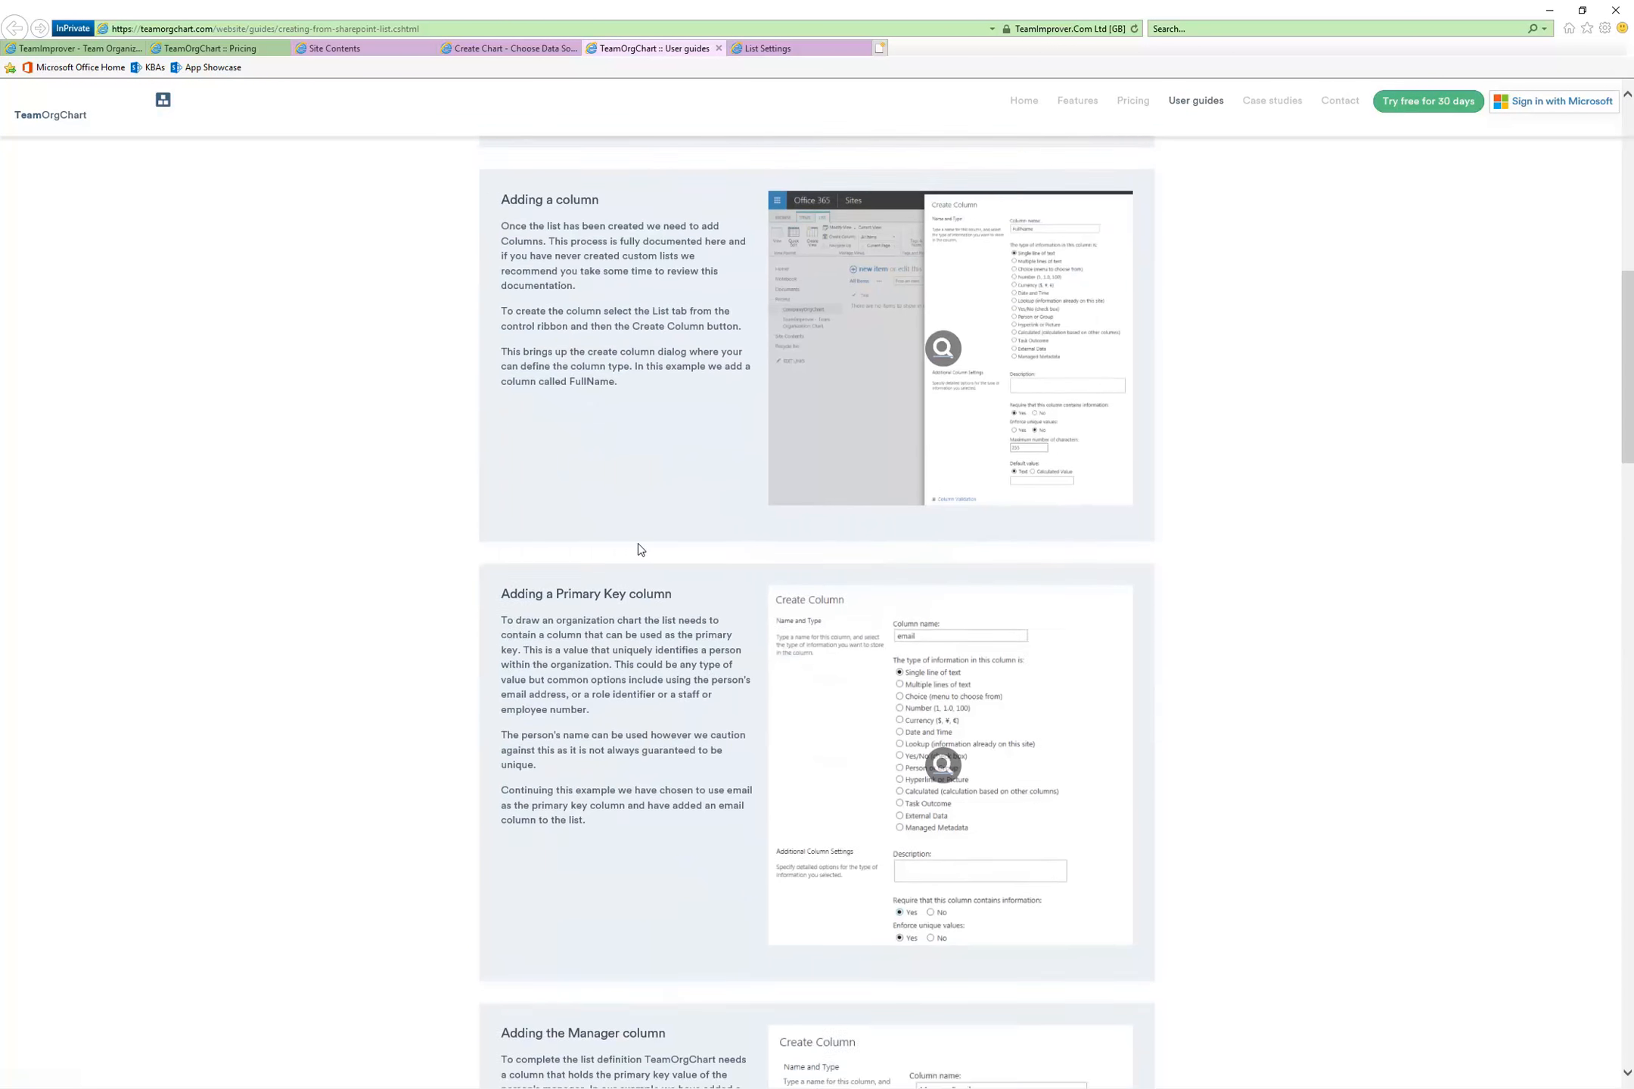
left_click(799, 50)
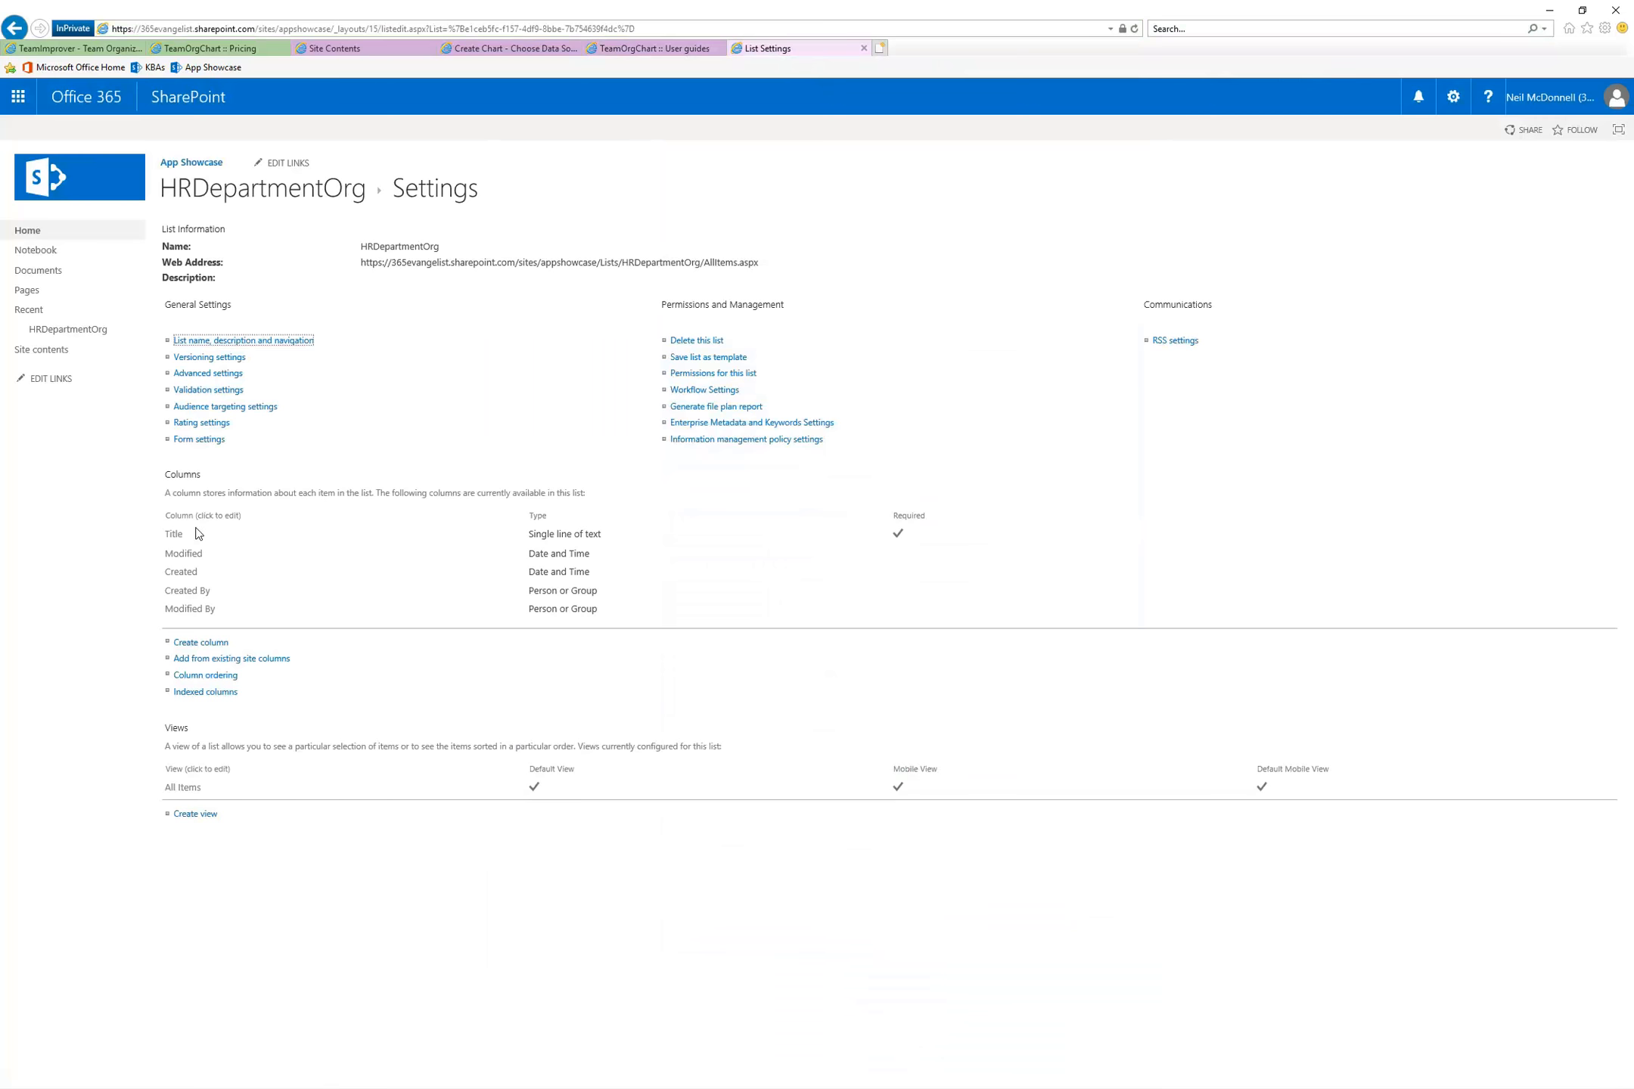
Add the existing site columns Full Name and E-Mail to the HRDepartmentOrg list
left_click(214, 643)
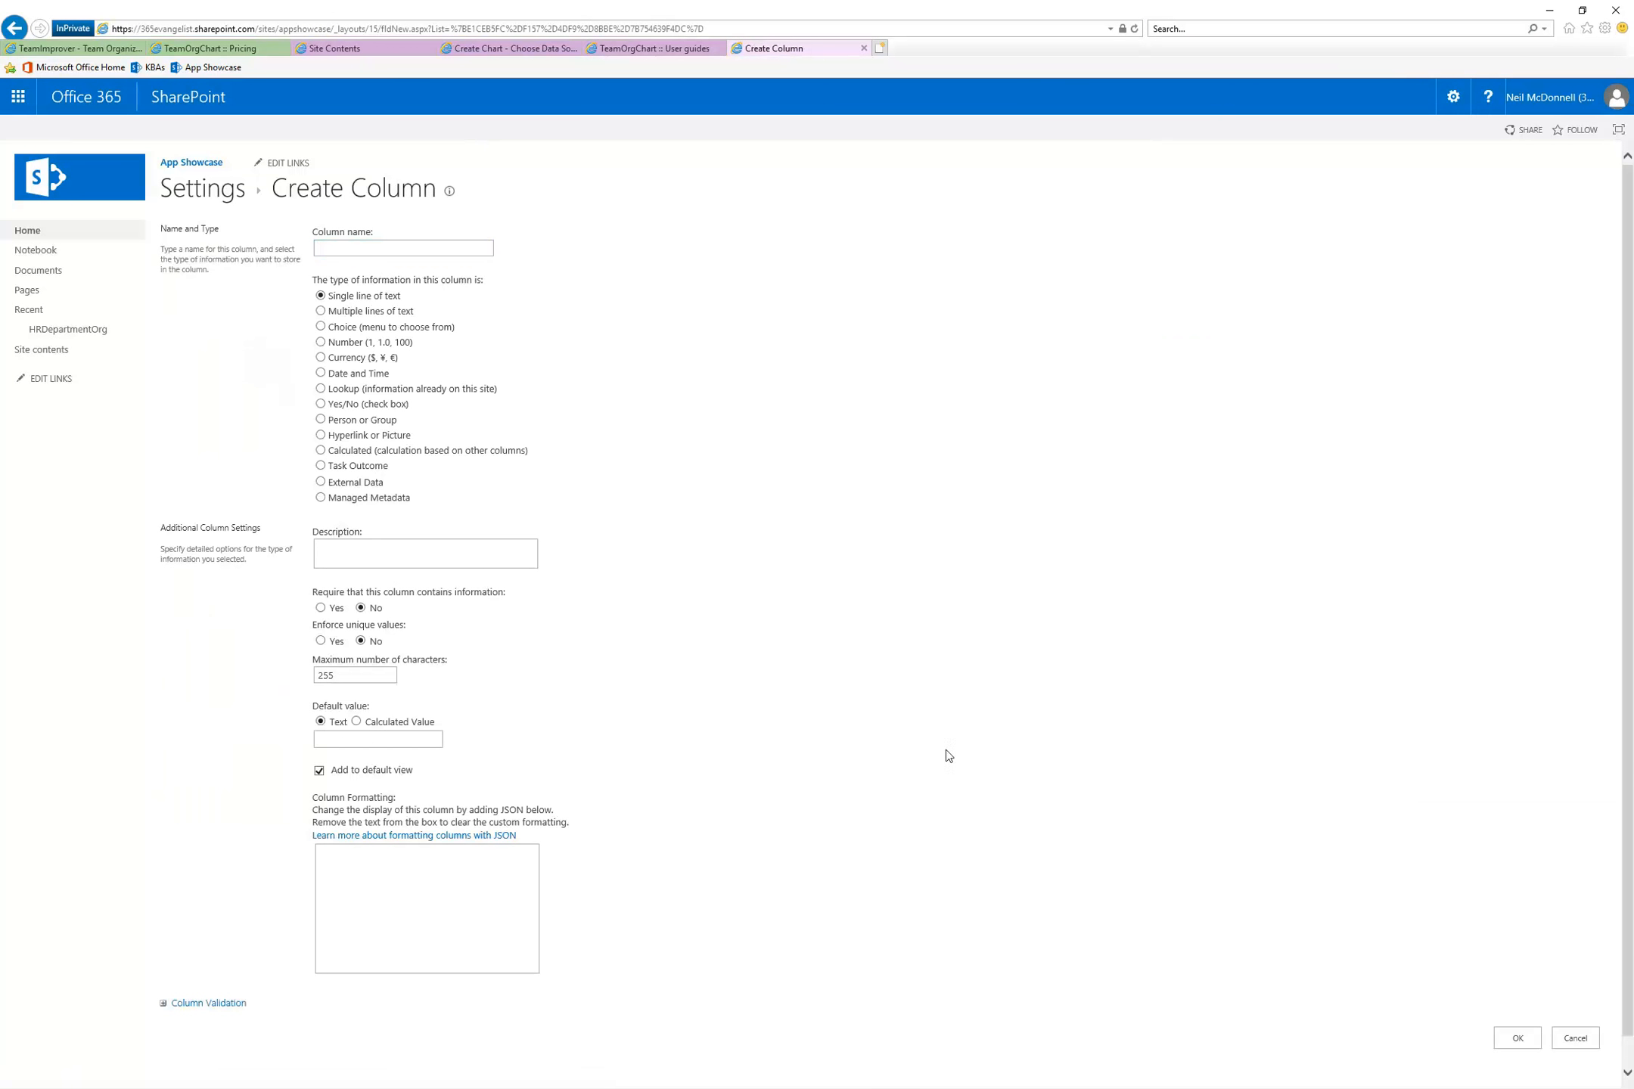
left_click(1575, 1038)
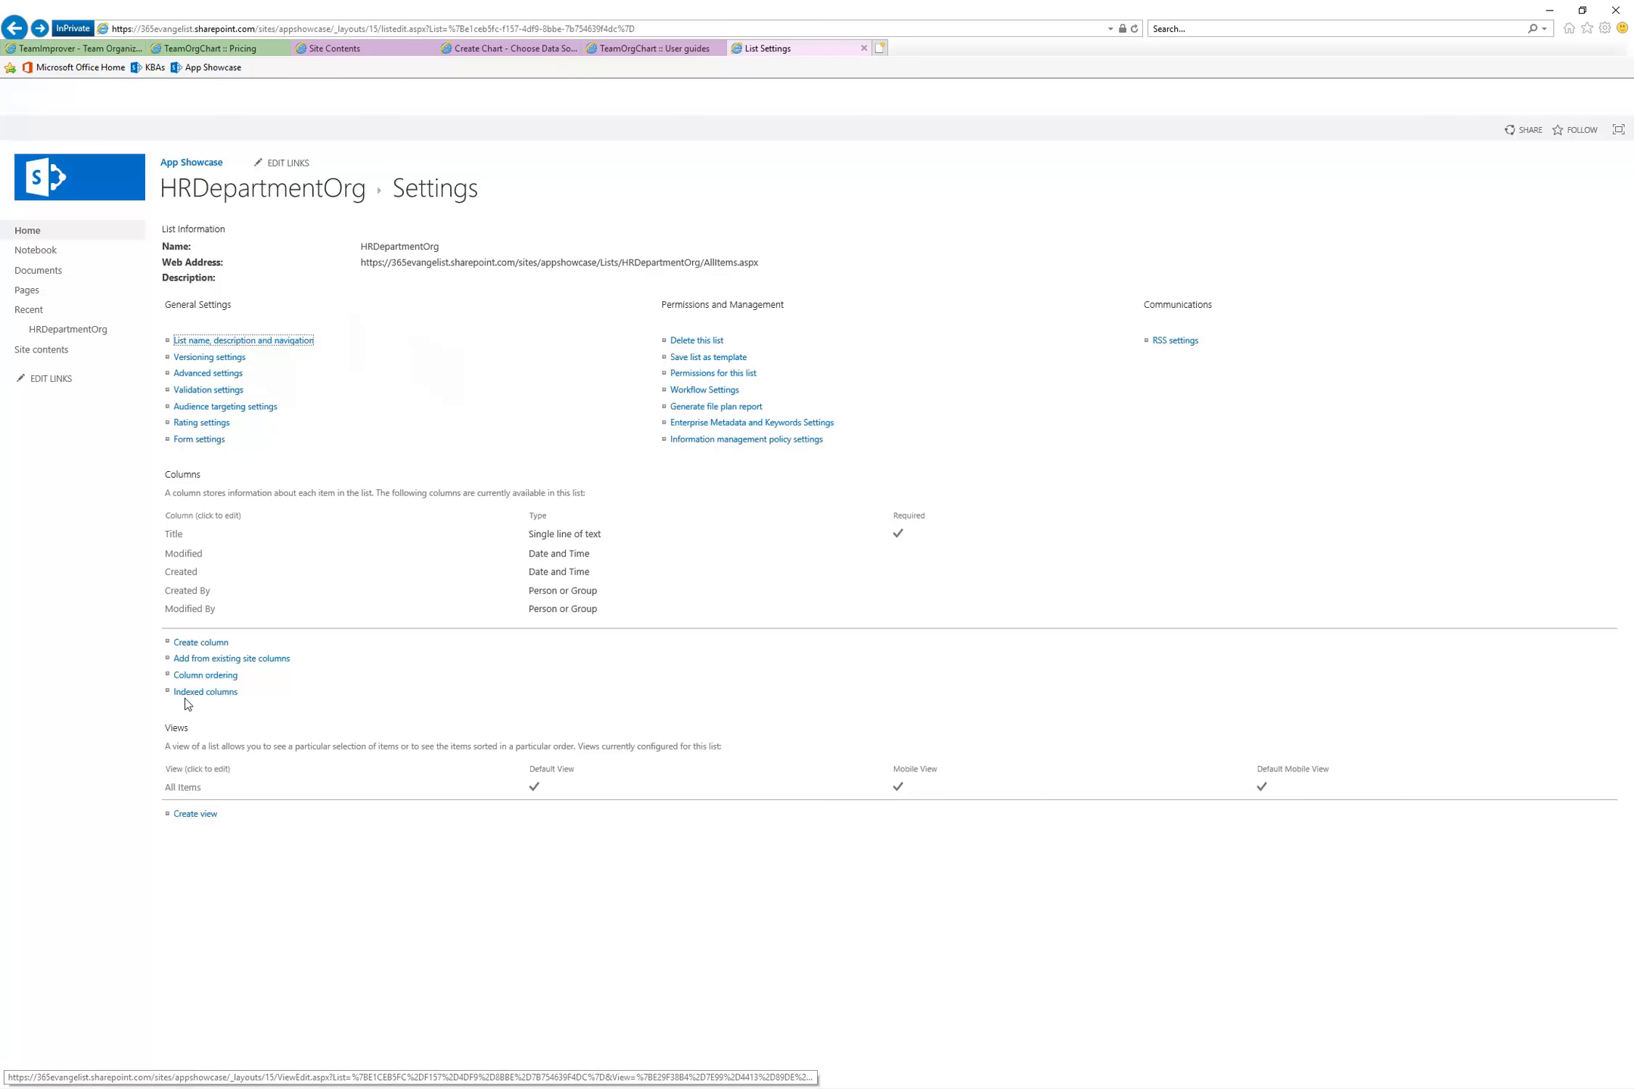
left_click(227, 659)
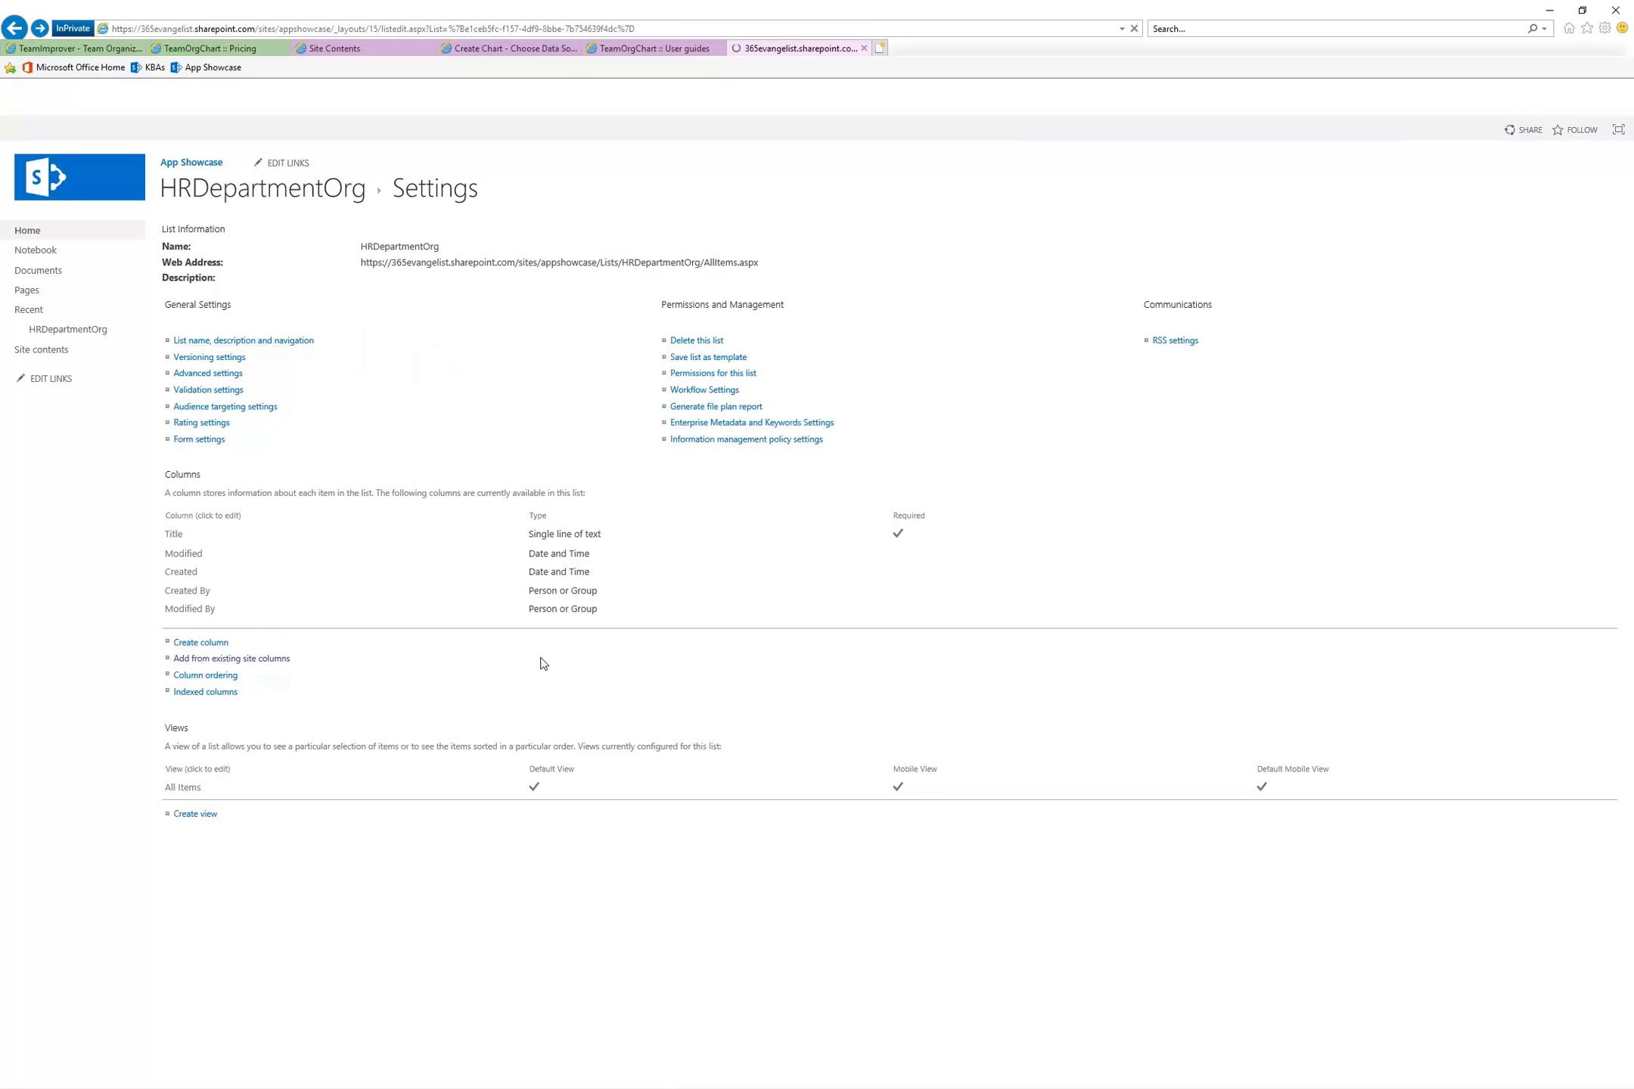
left_click_drag(447, 321, 445, 333)
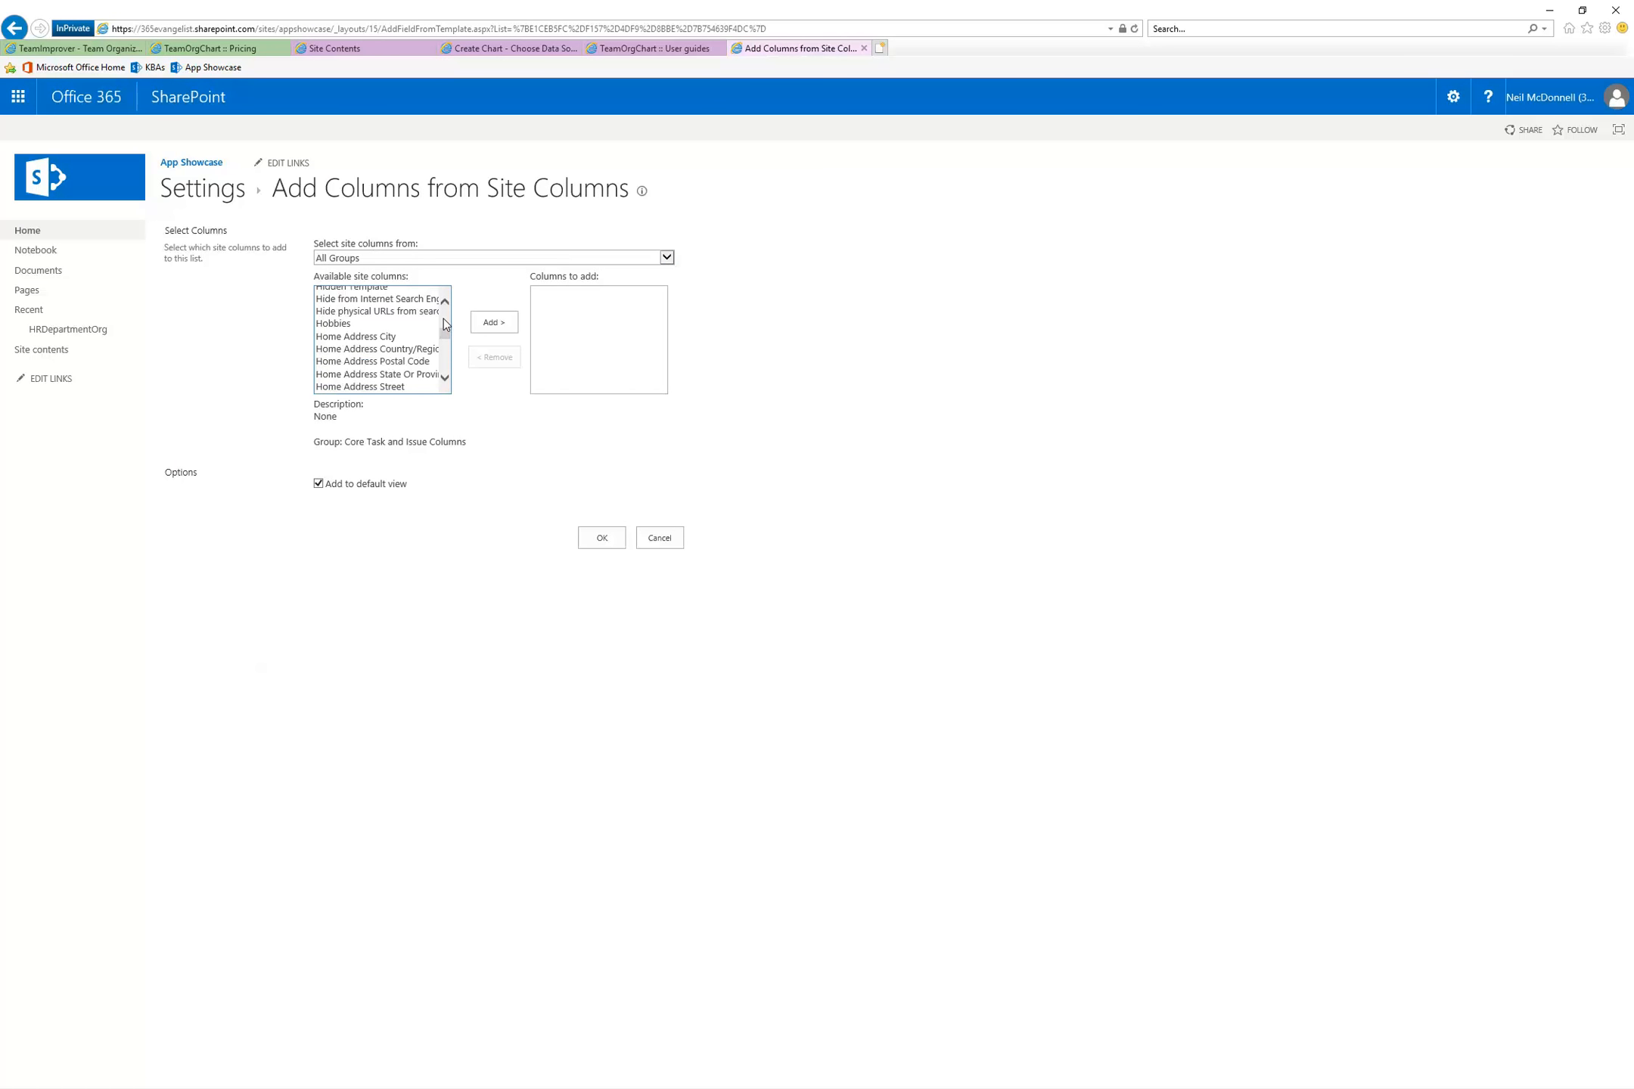
scroll(445, 324, "up", 5)
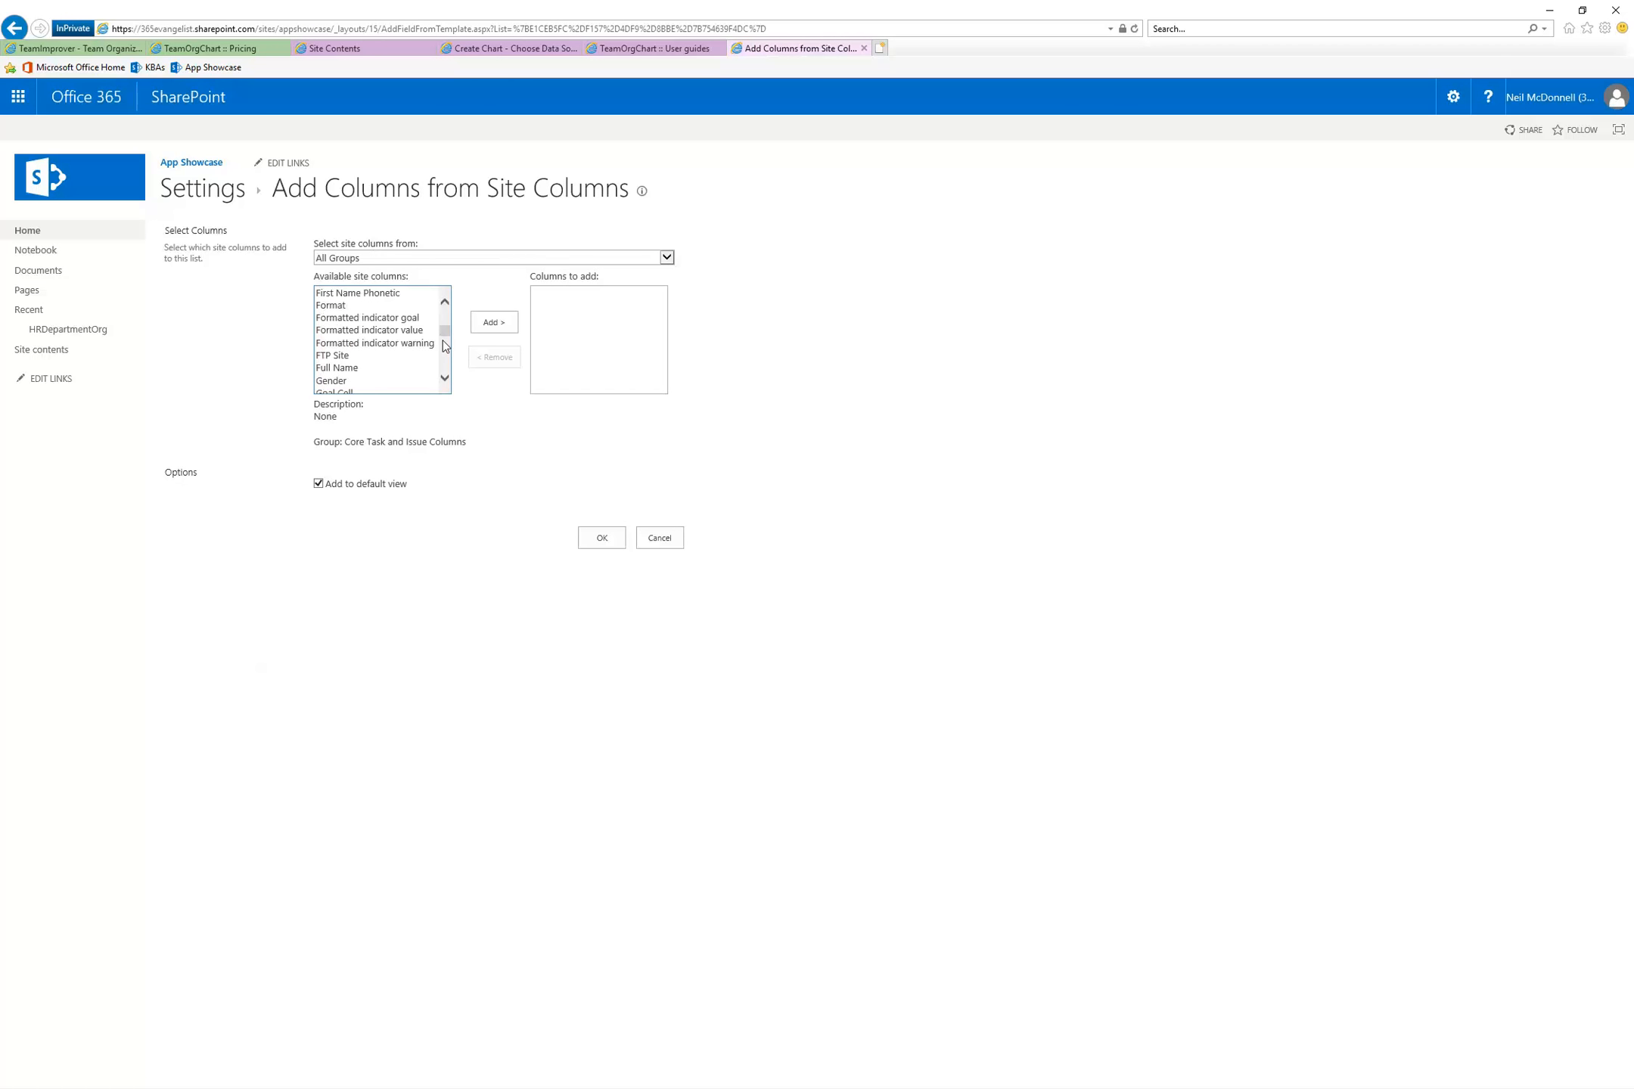
double_click(382, 369)
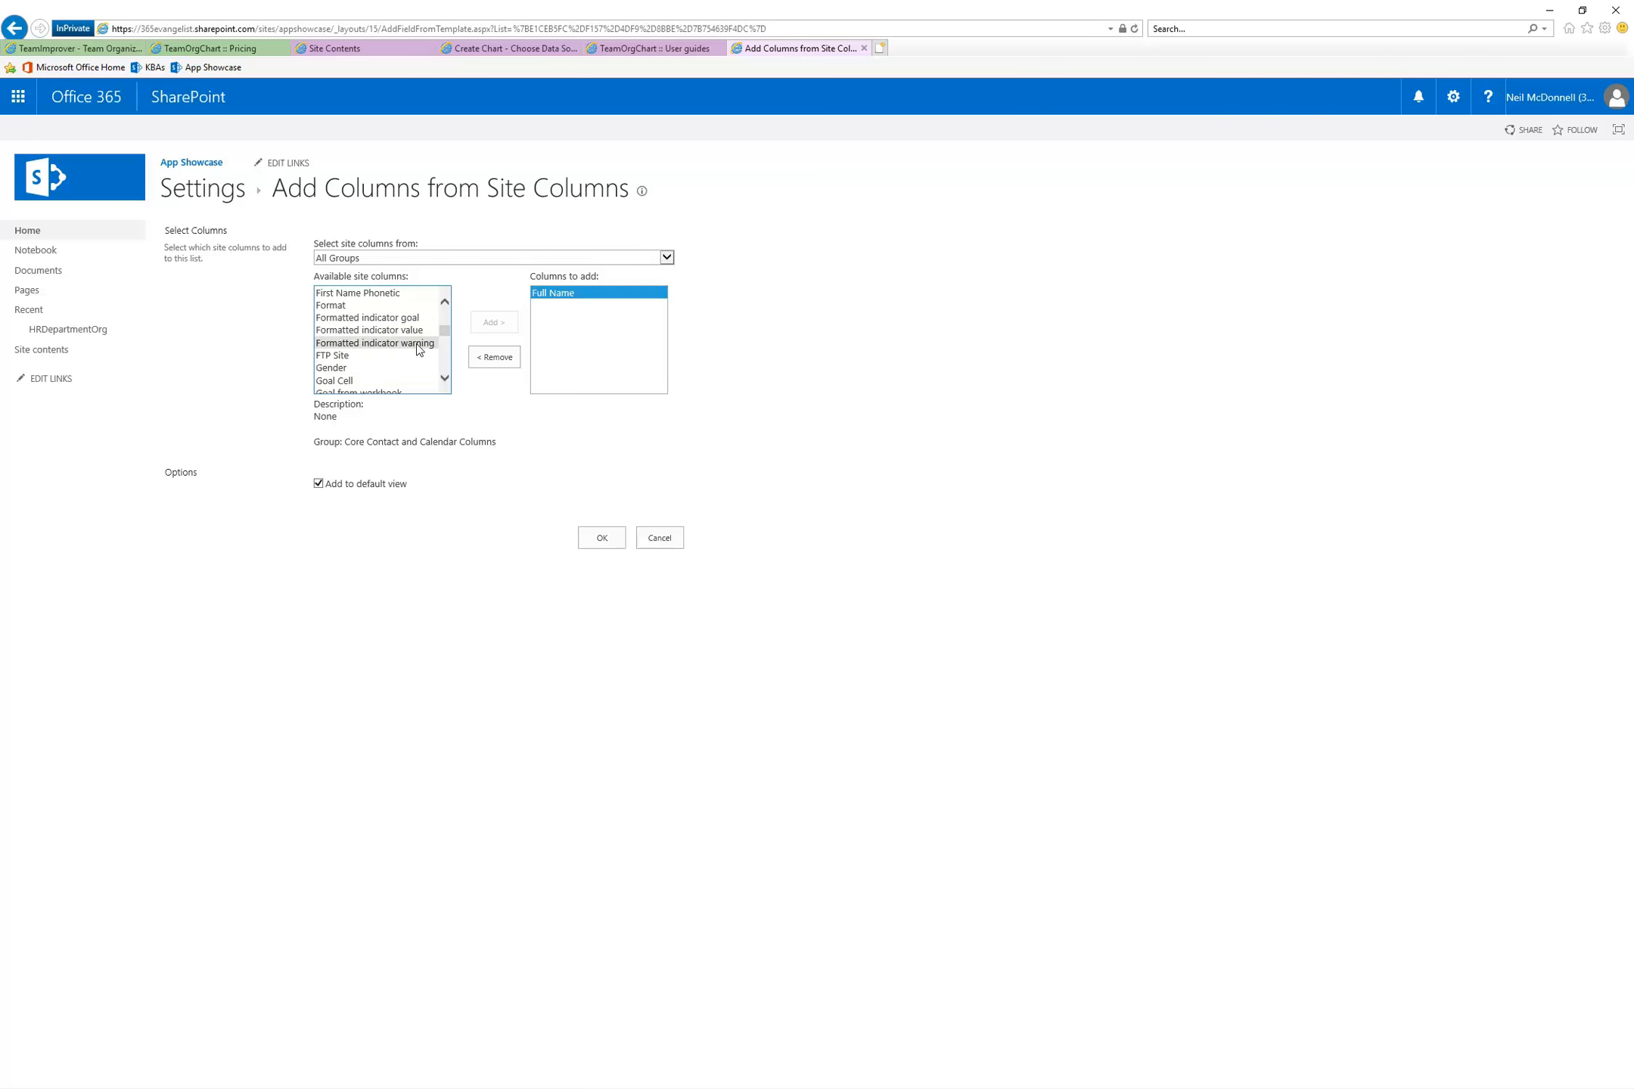
scroll(446, 333, "up", 3)
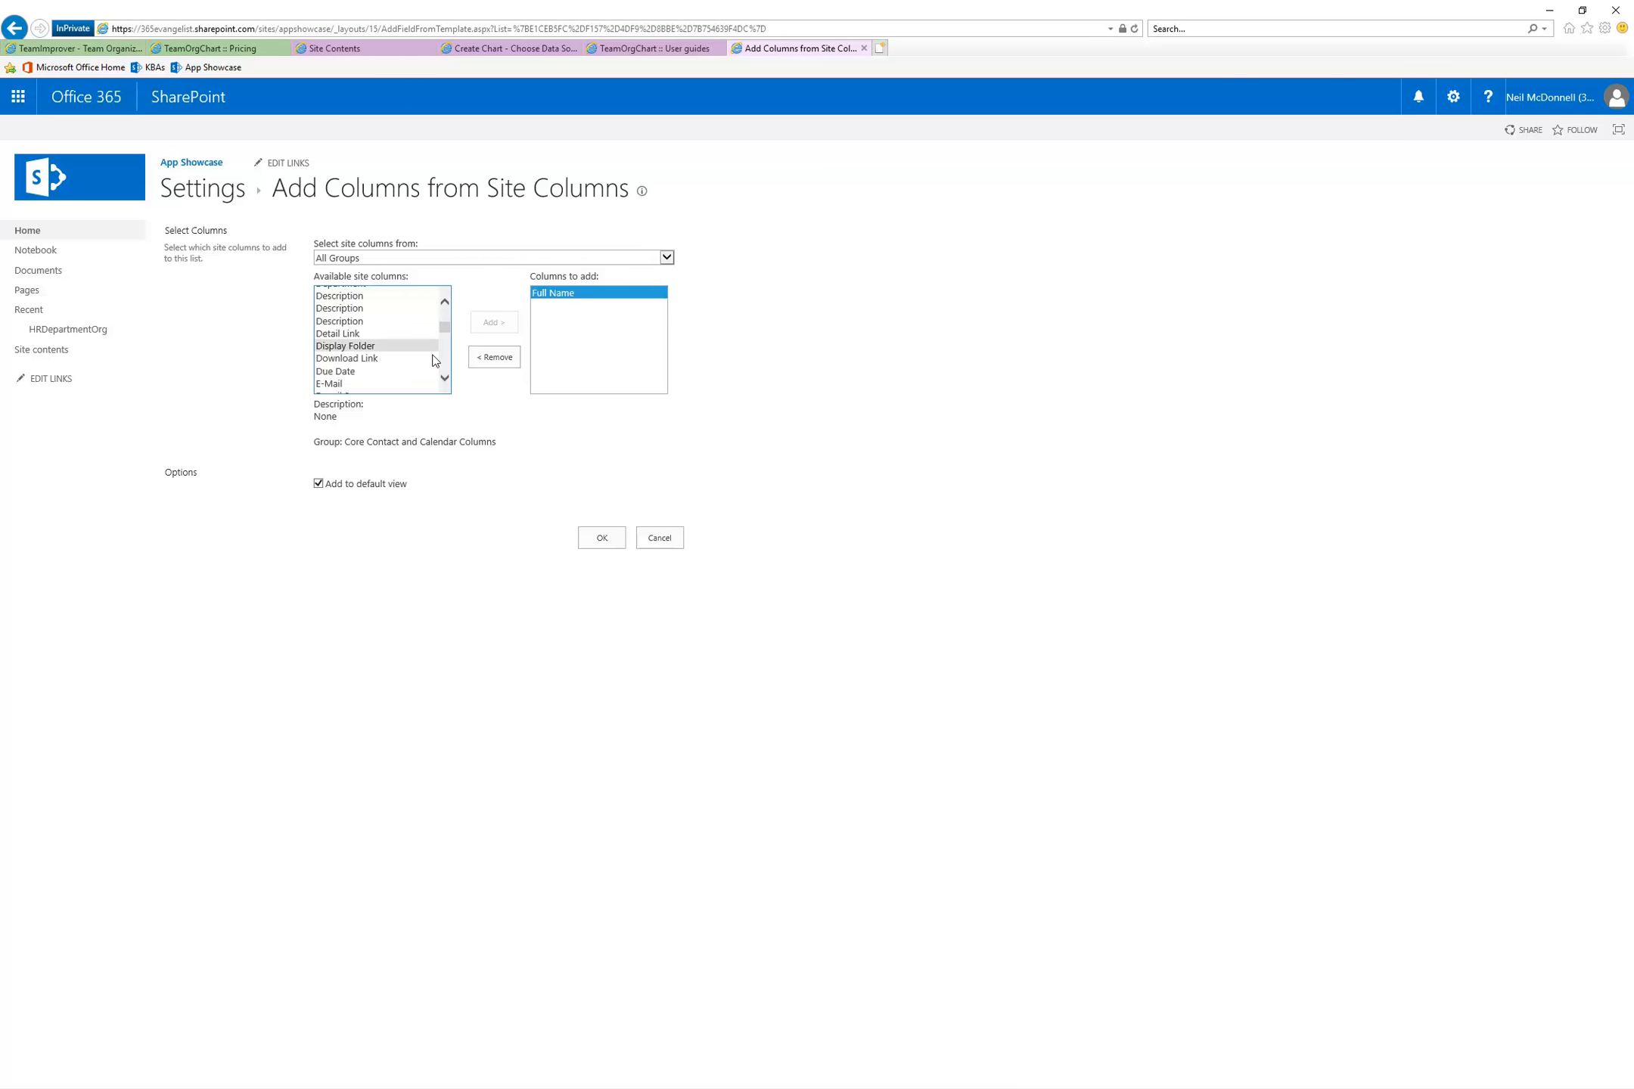
double_click(409, 383)
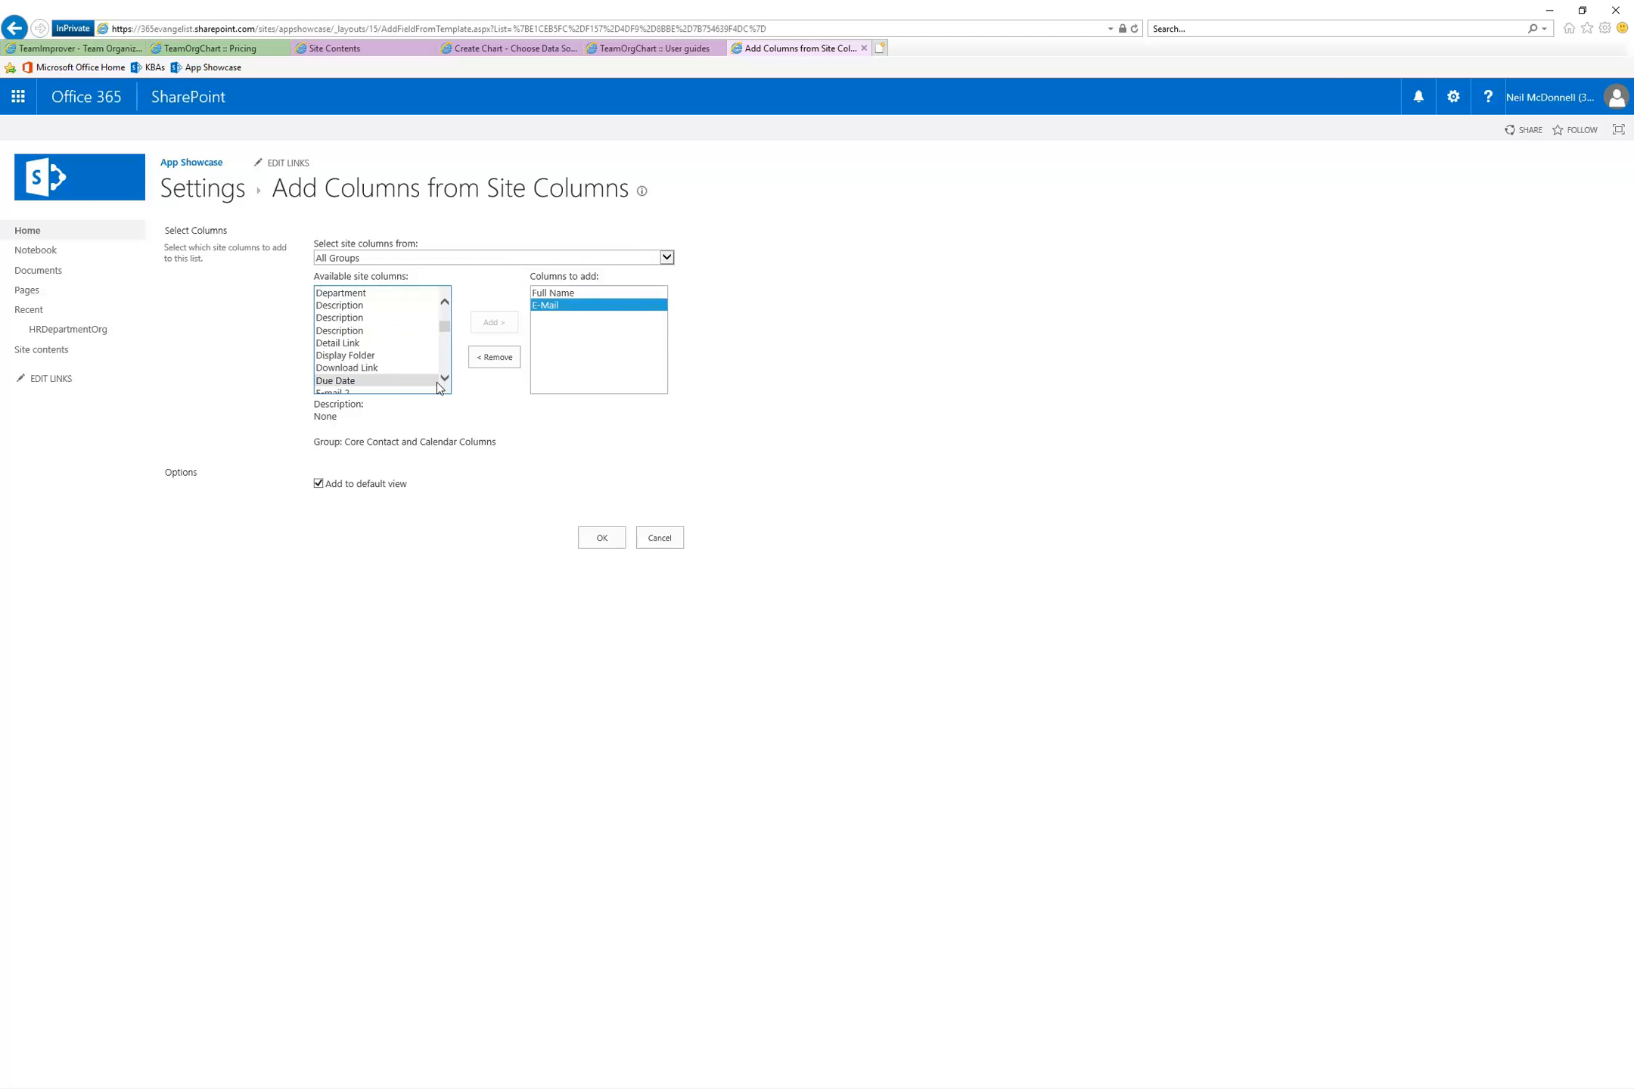
left_click(596, 539)
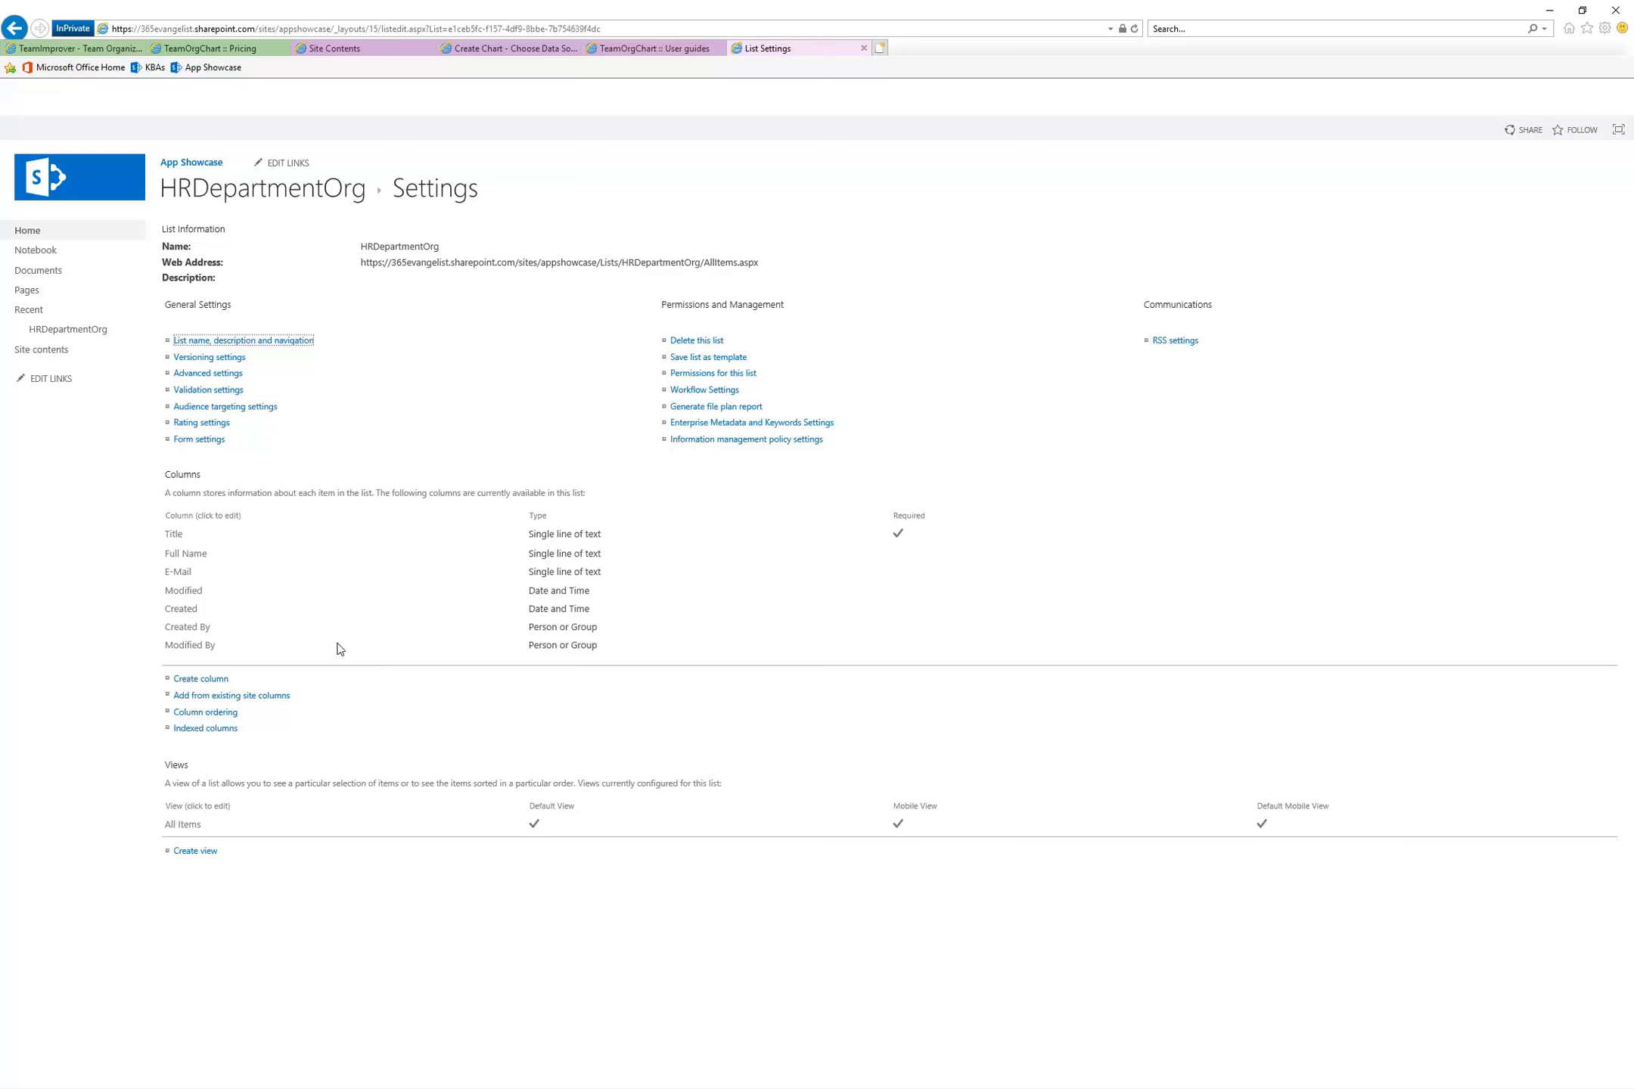
Start a new list column named ManagerEmail, checking the user guide's manager column section for the name
left_click(206, 728)
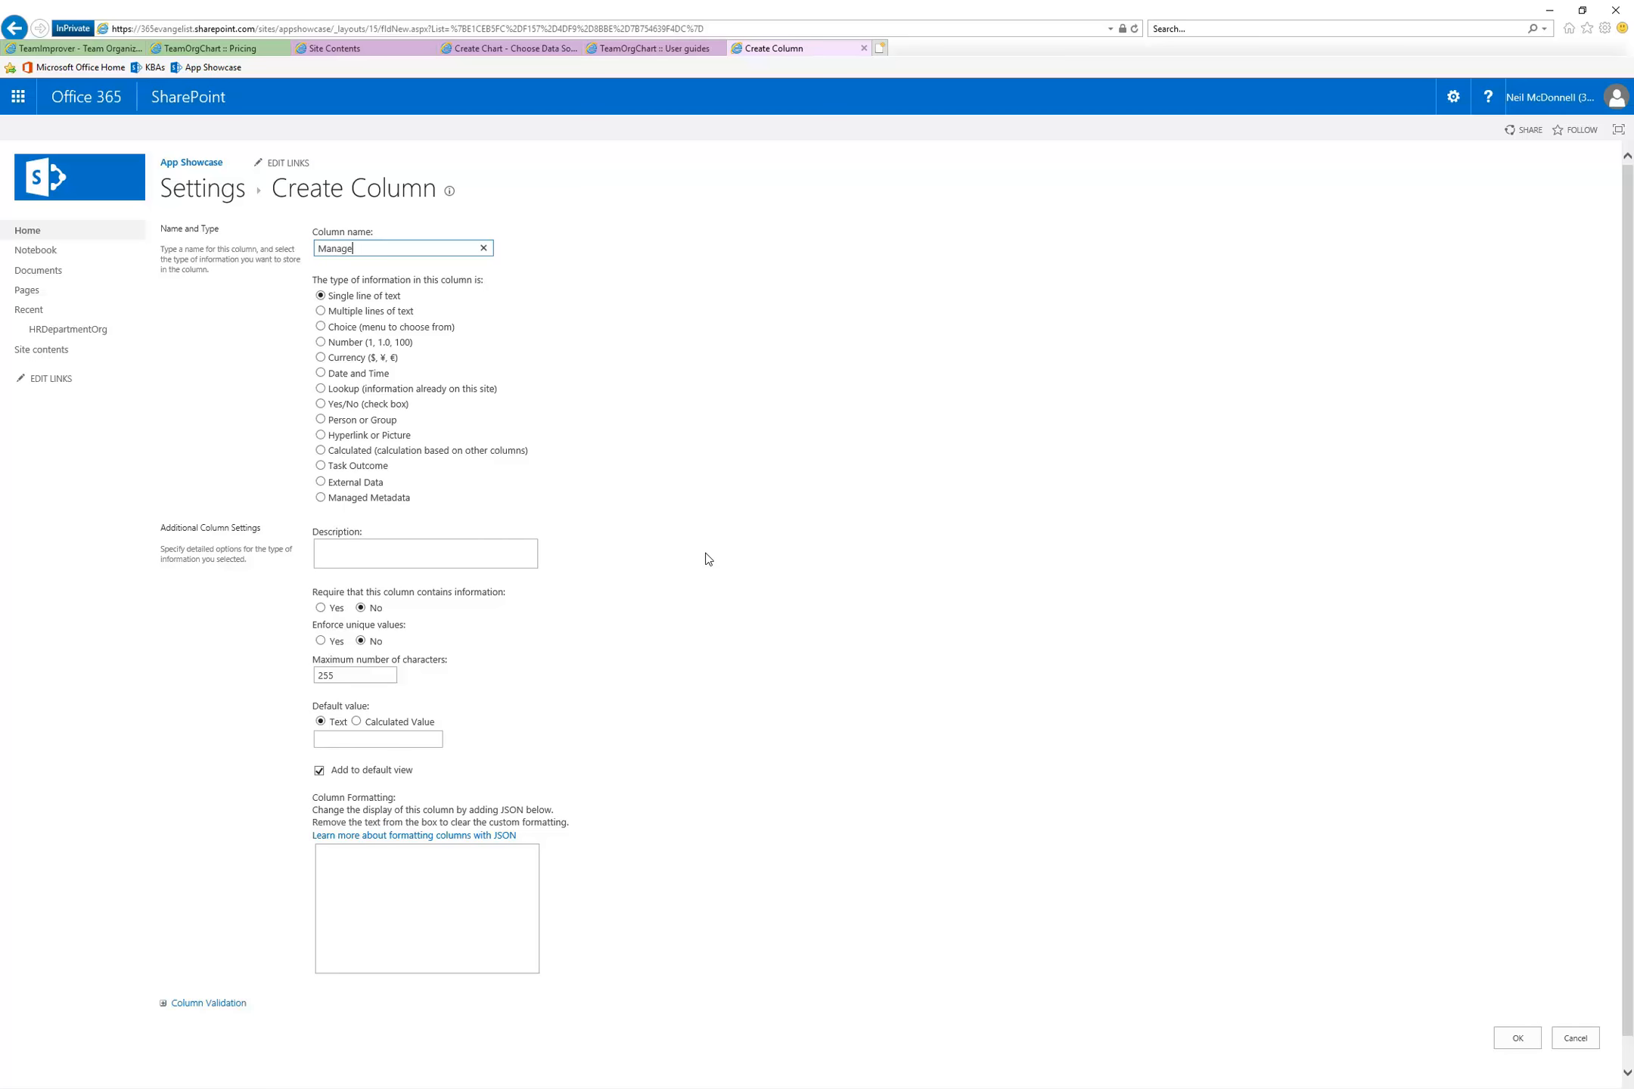
left_click(655, 49)
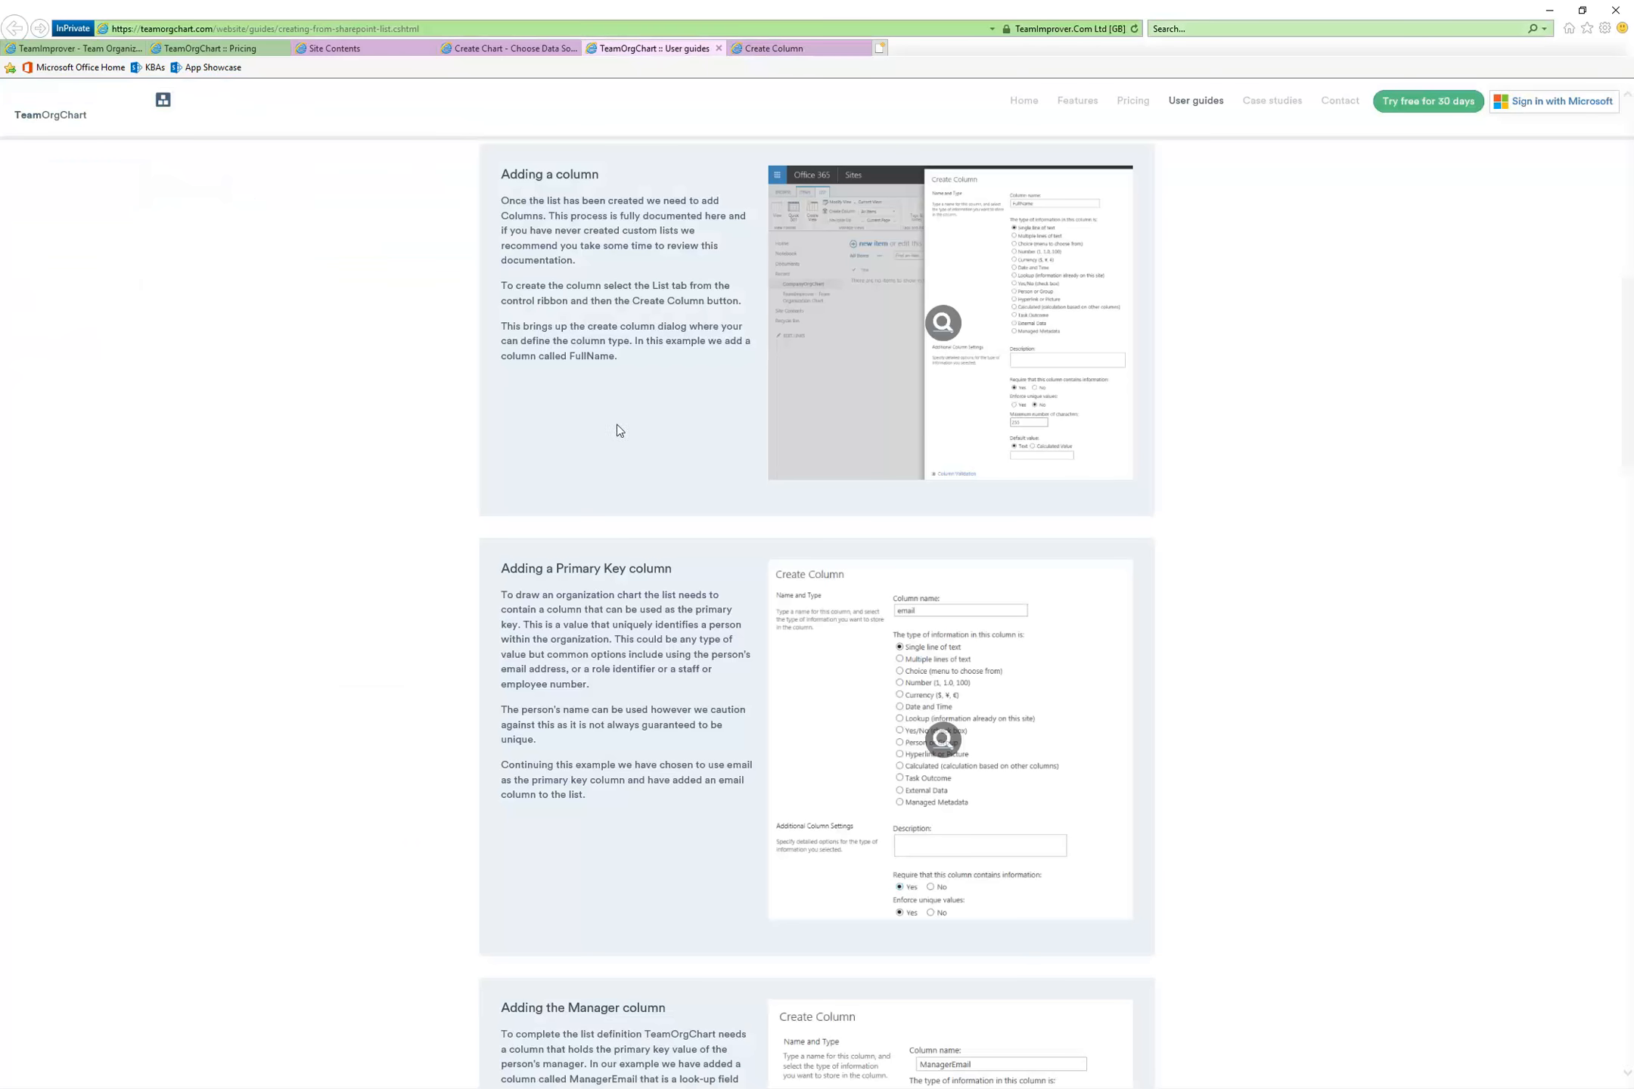
scroll(564, 636, "down", 3)
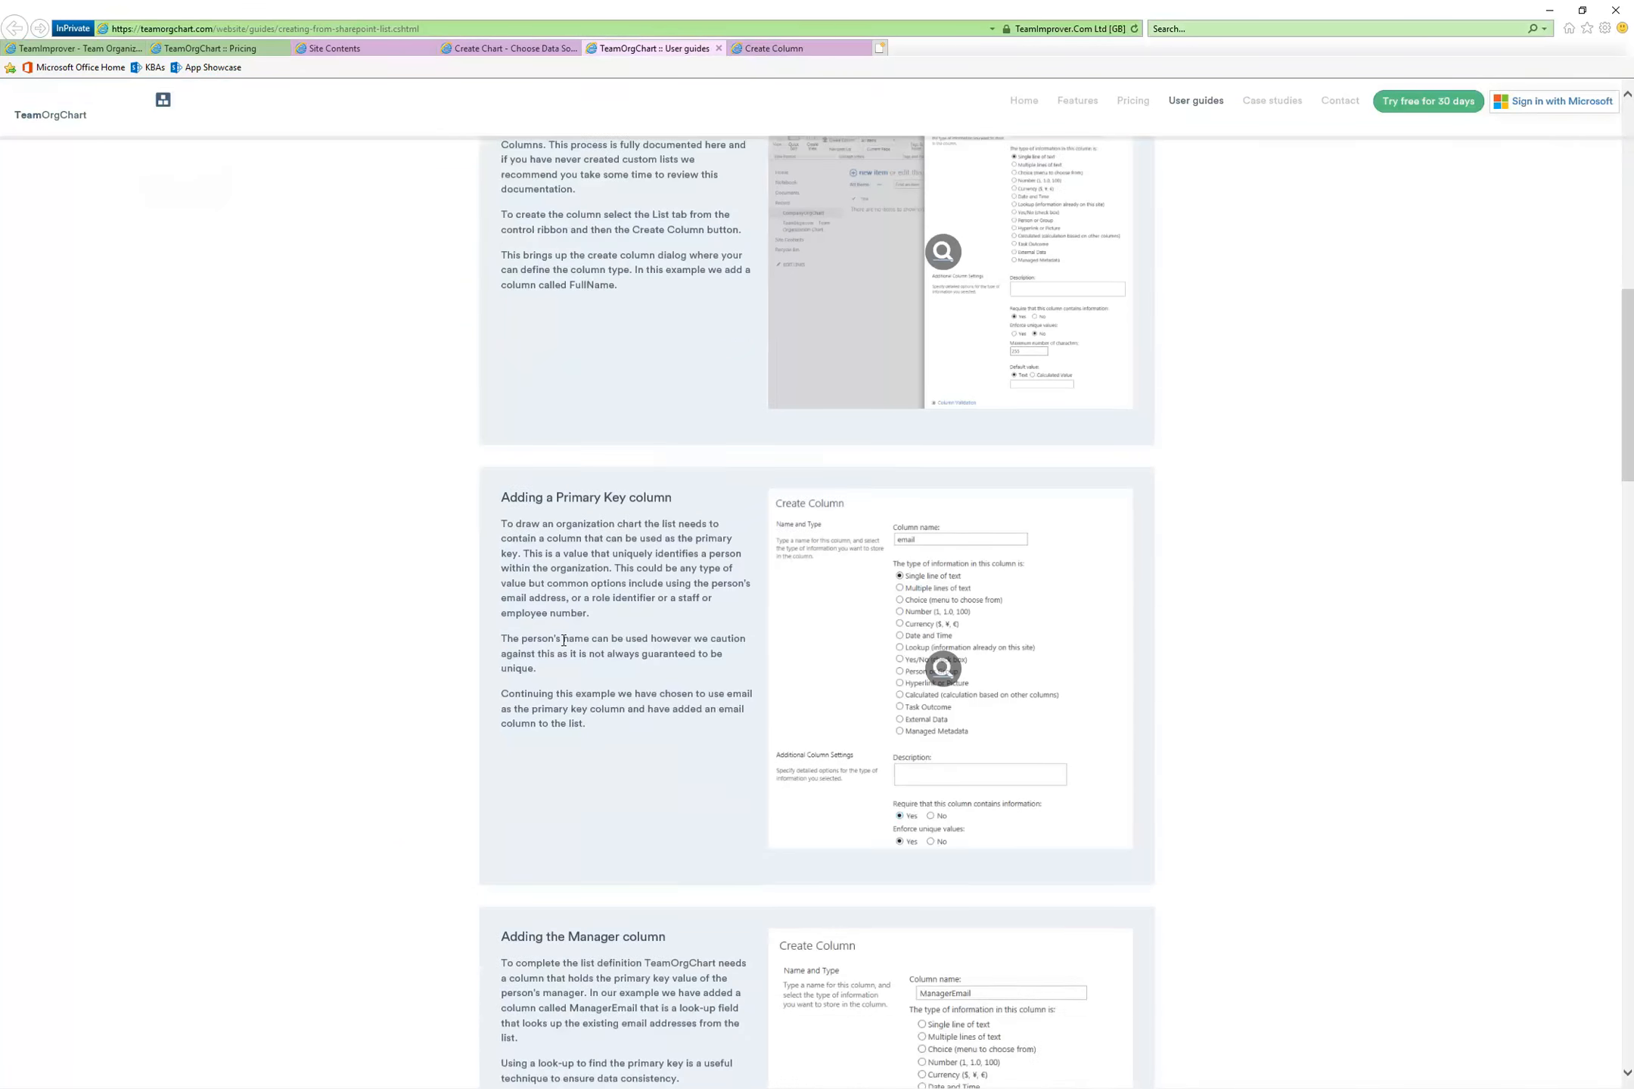
left_click(820, 53)
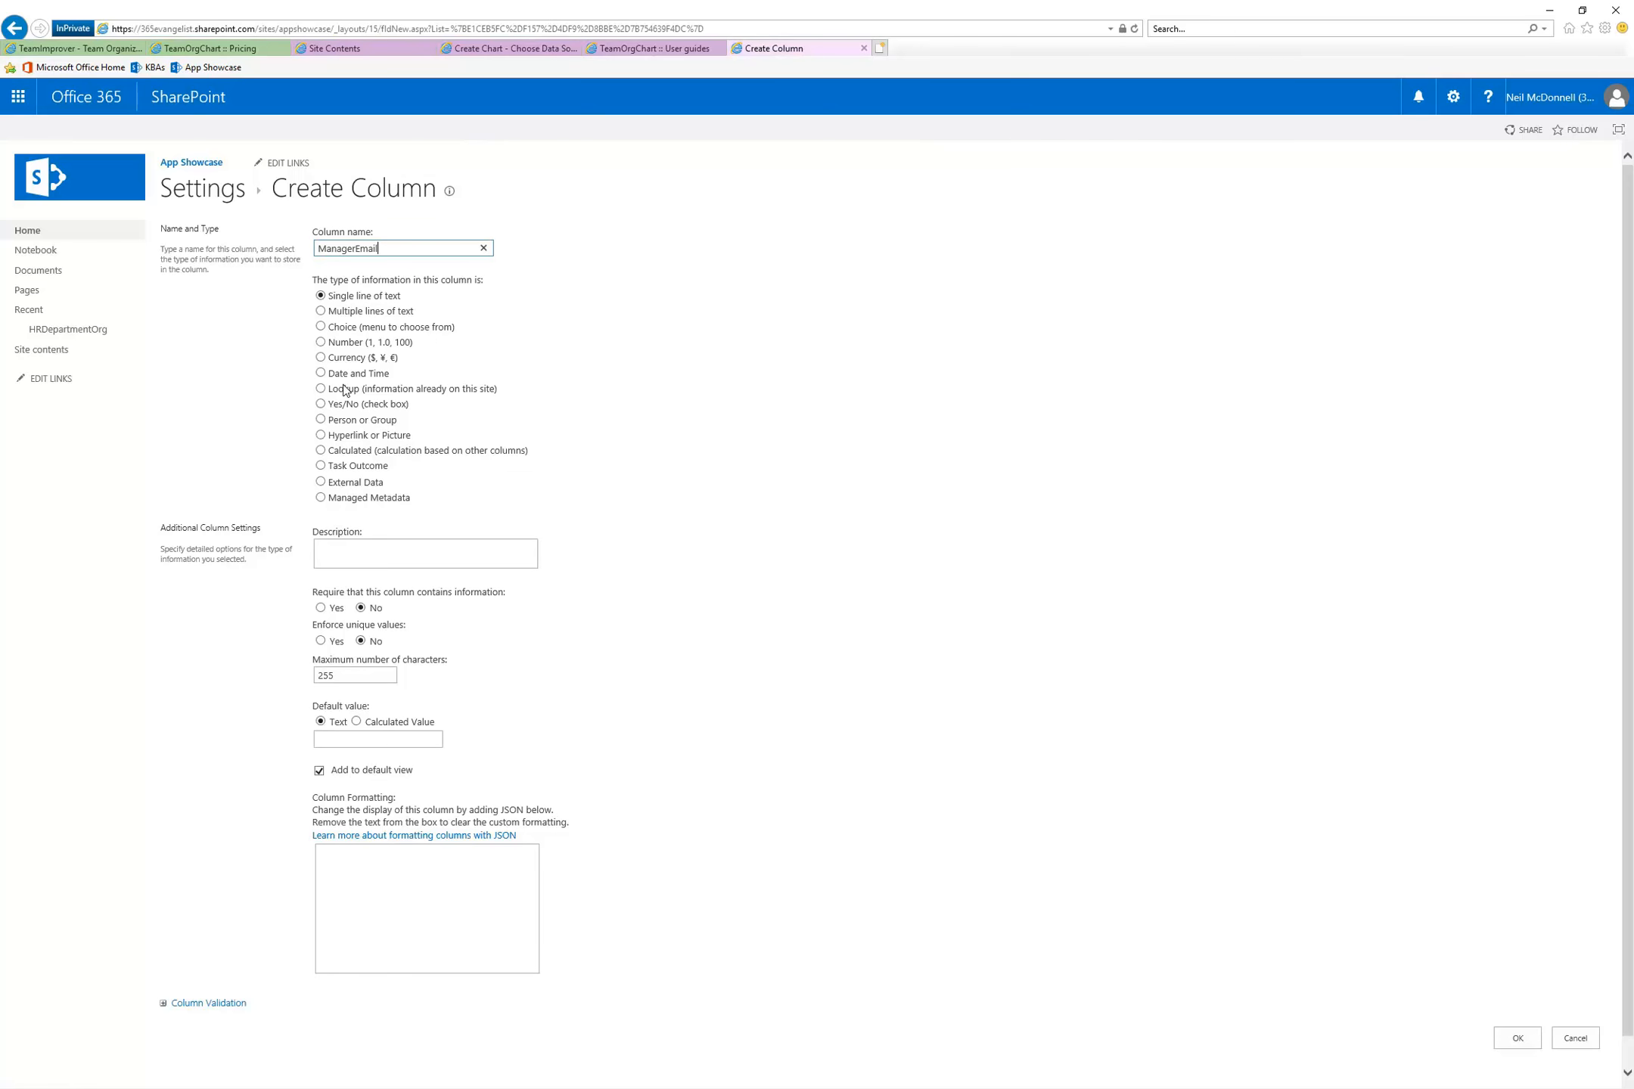
Check the guide's manager column example and set the ManagerEmail column type to Lookup (information already on this site)
left_click(655, 48)
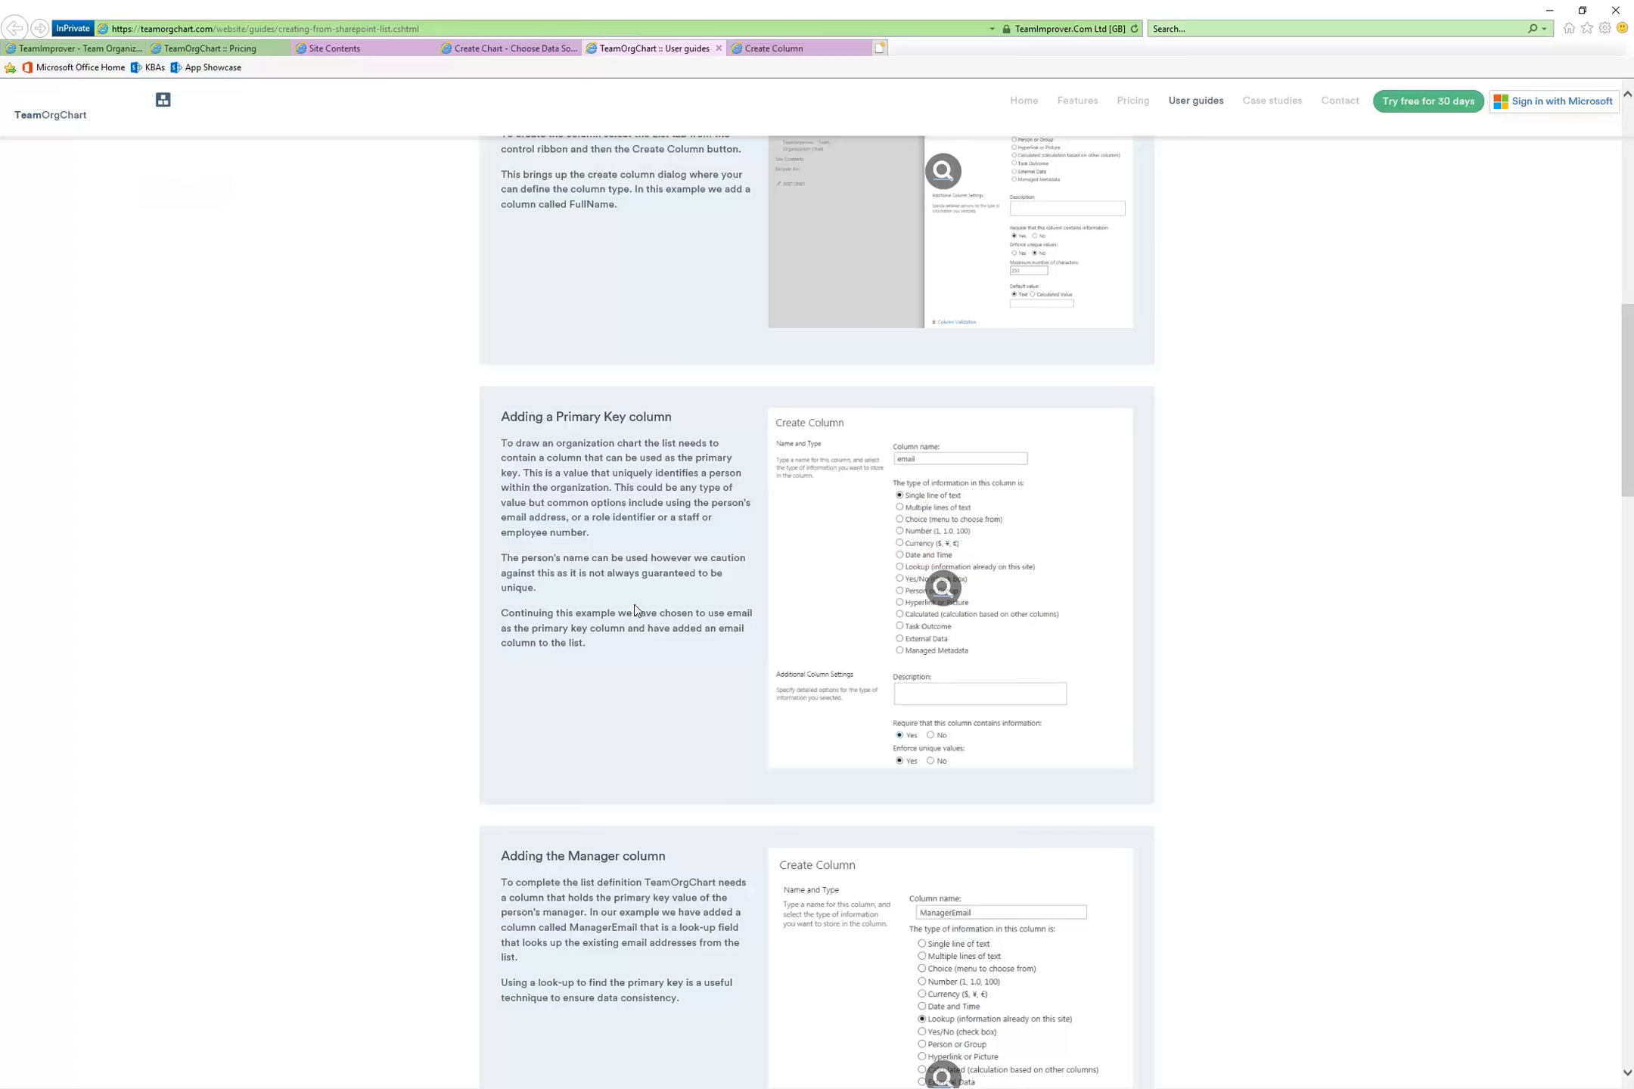
scroll(658, 663, "down", 4)
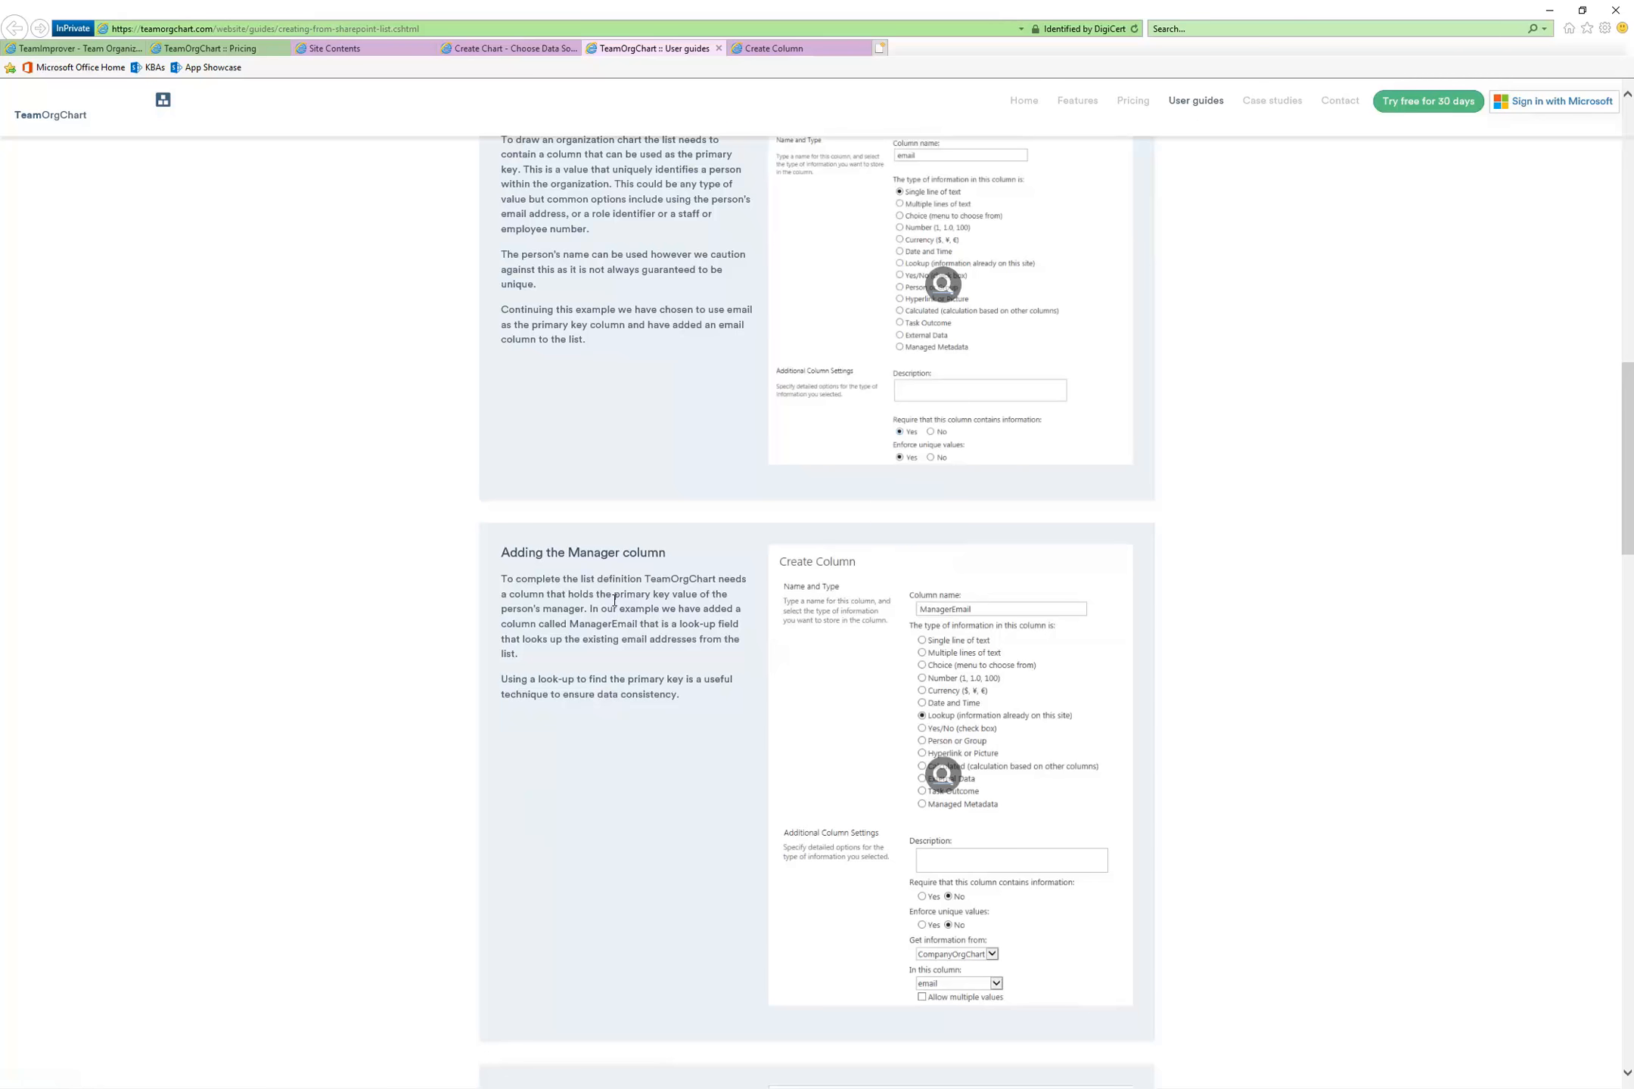
left_click(765, 46)
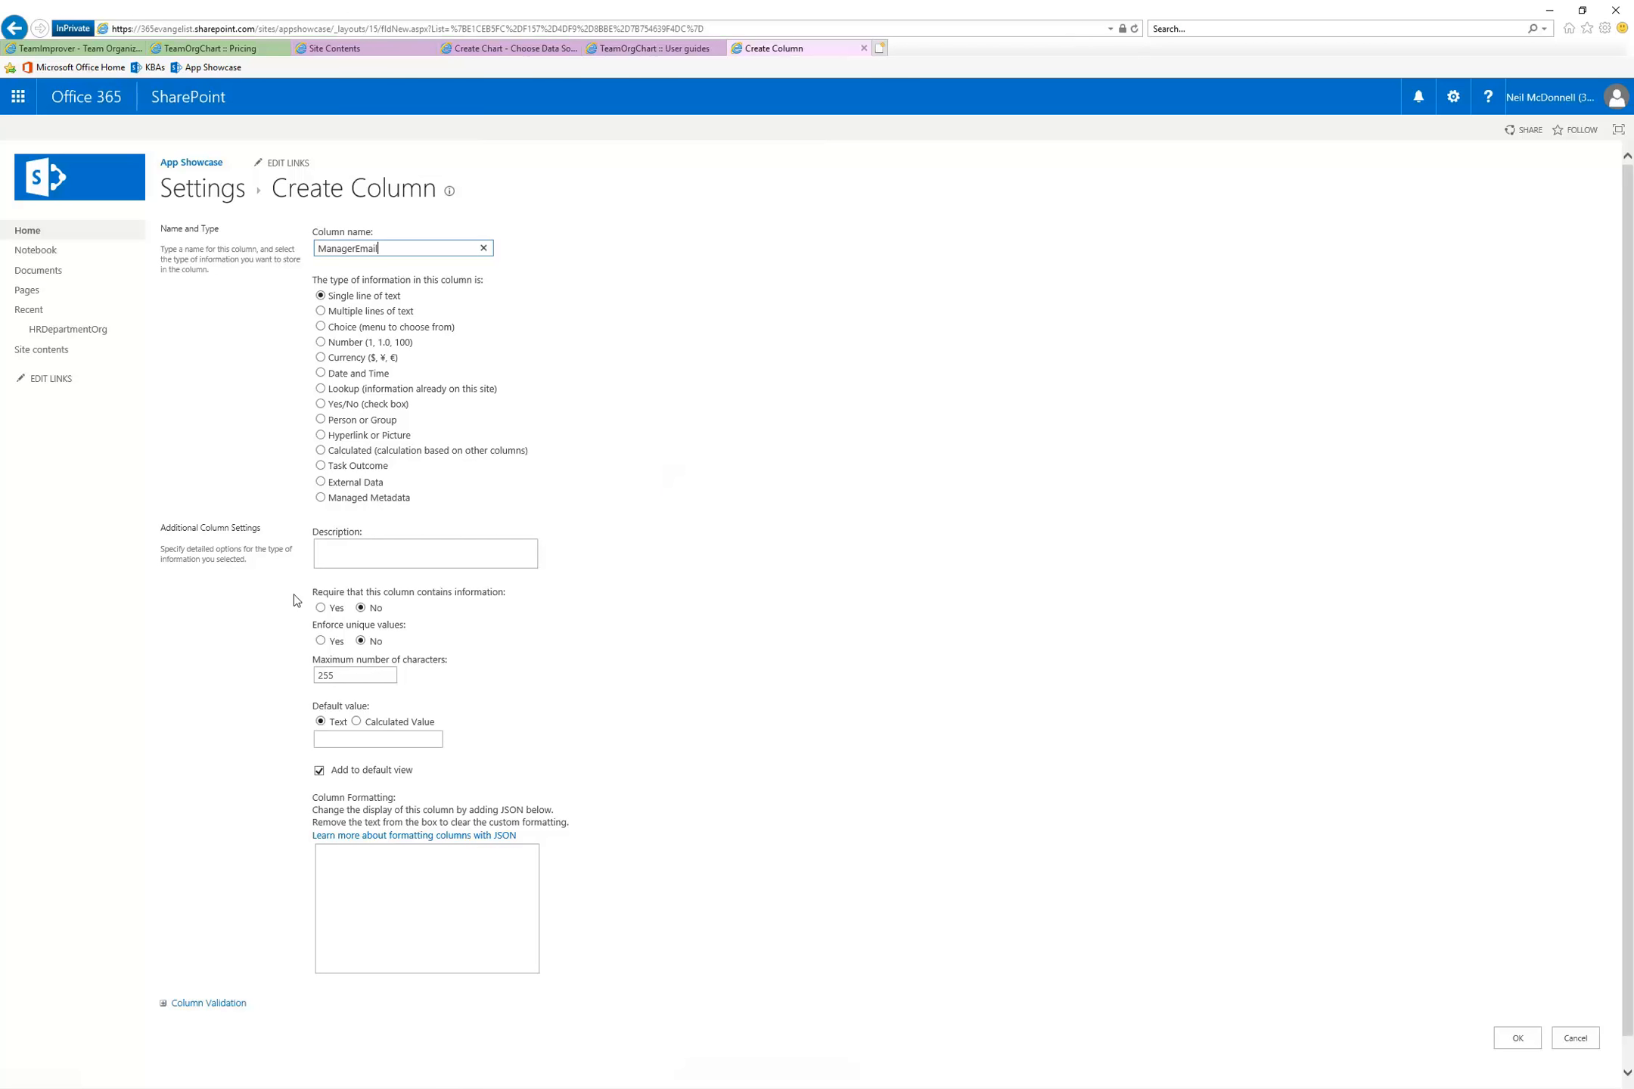
left_click(321, 388)
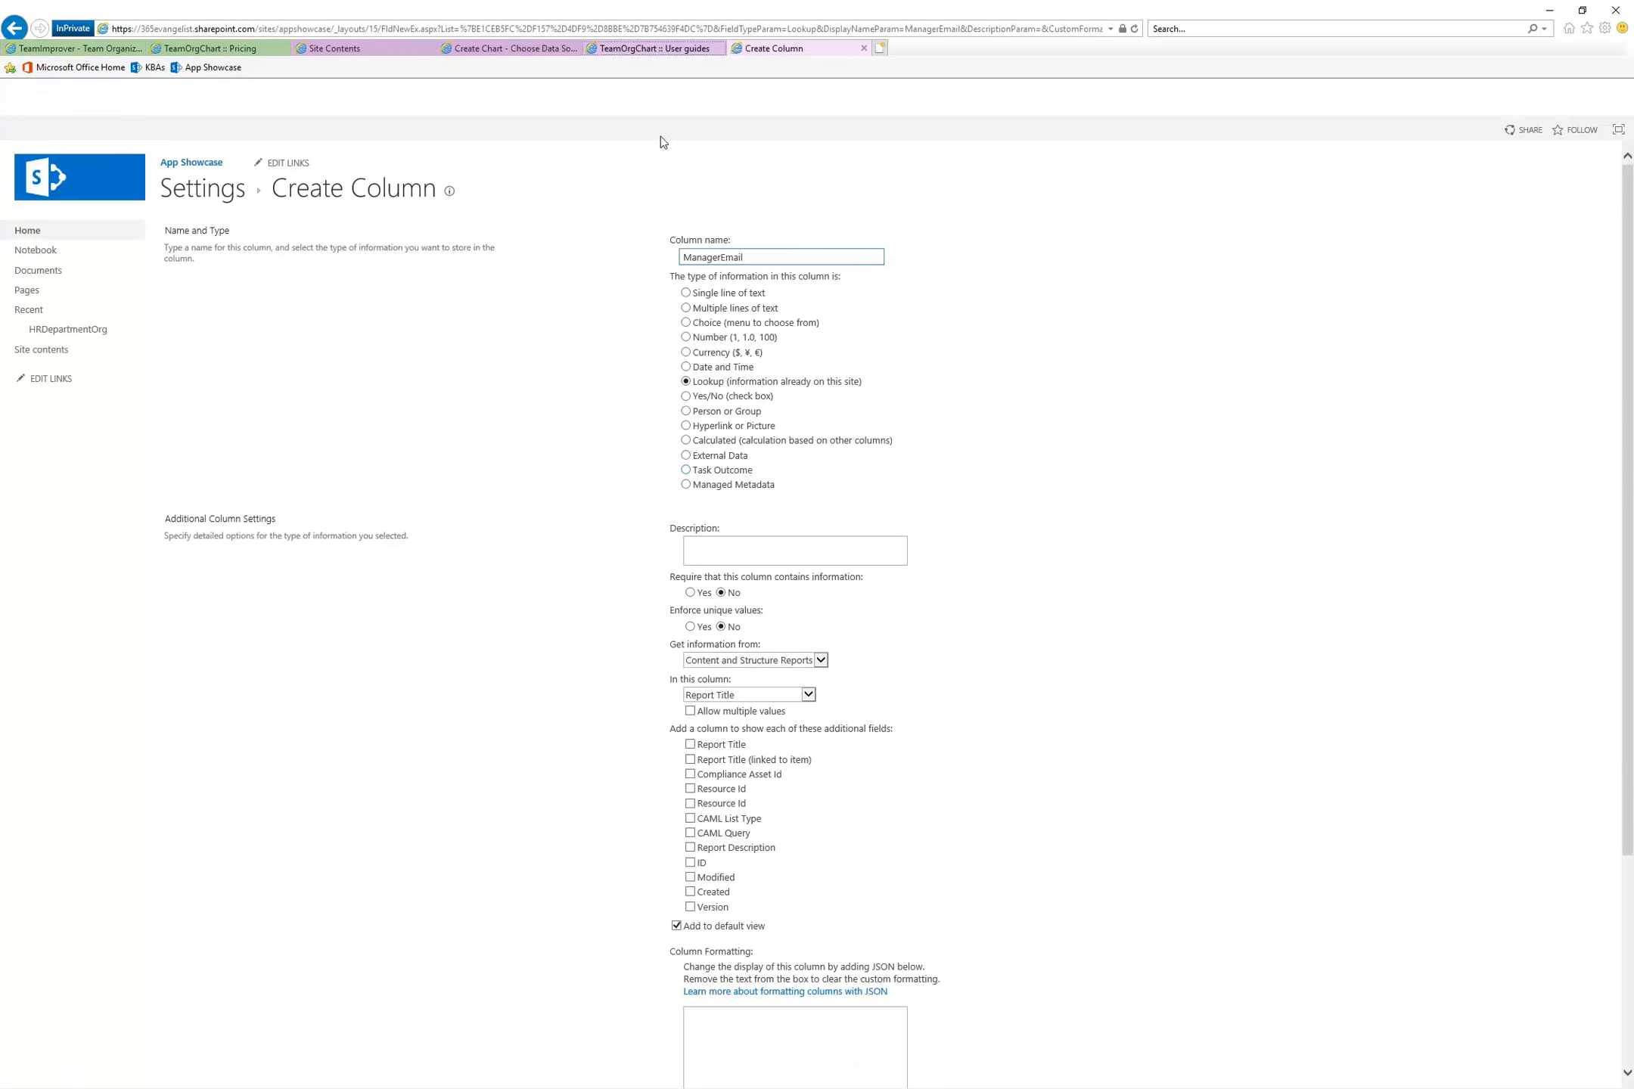
Following the guide, point the ManagerEmail lookup to the E-Mail column of the HRDepartmentOrg list and create the column
left_click(652, 48)
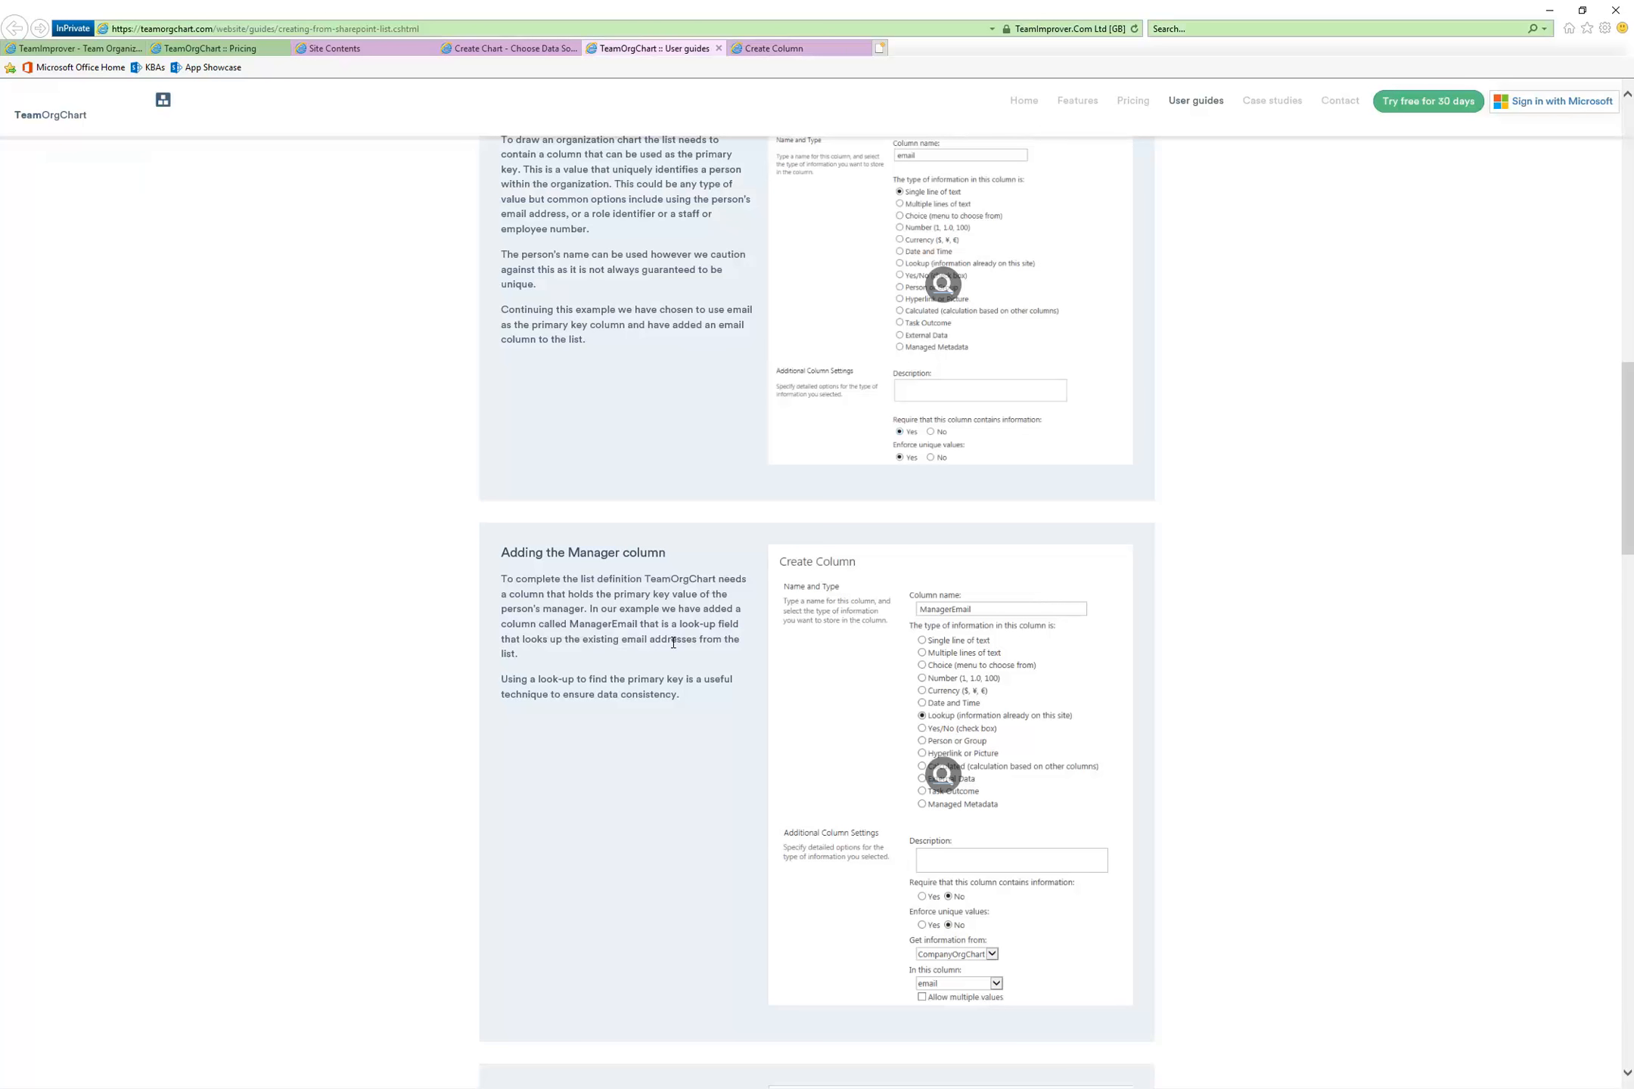
left_click_drag(582, 639, 519, 653)
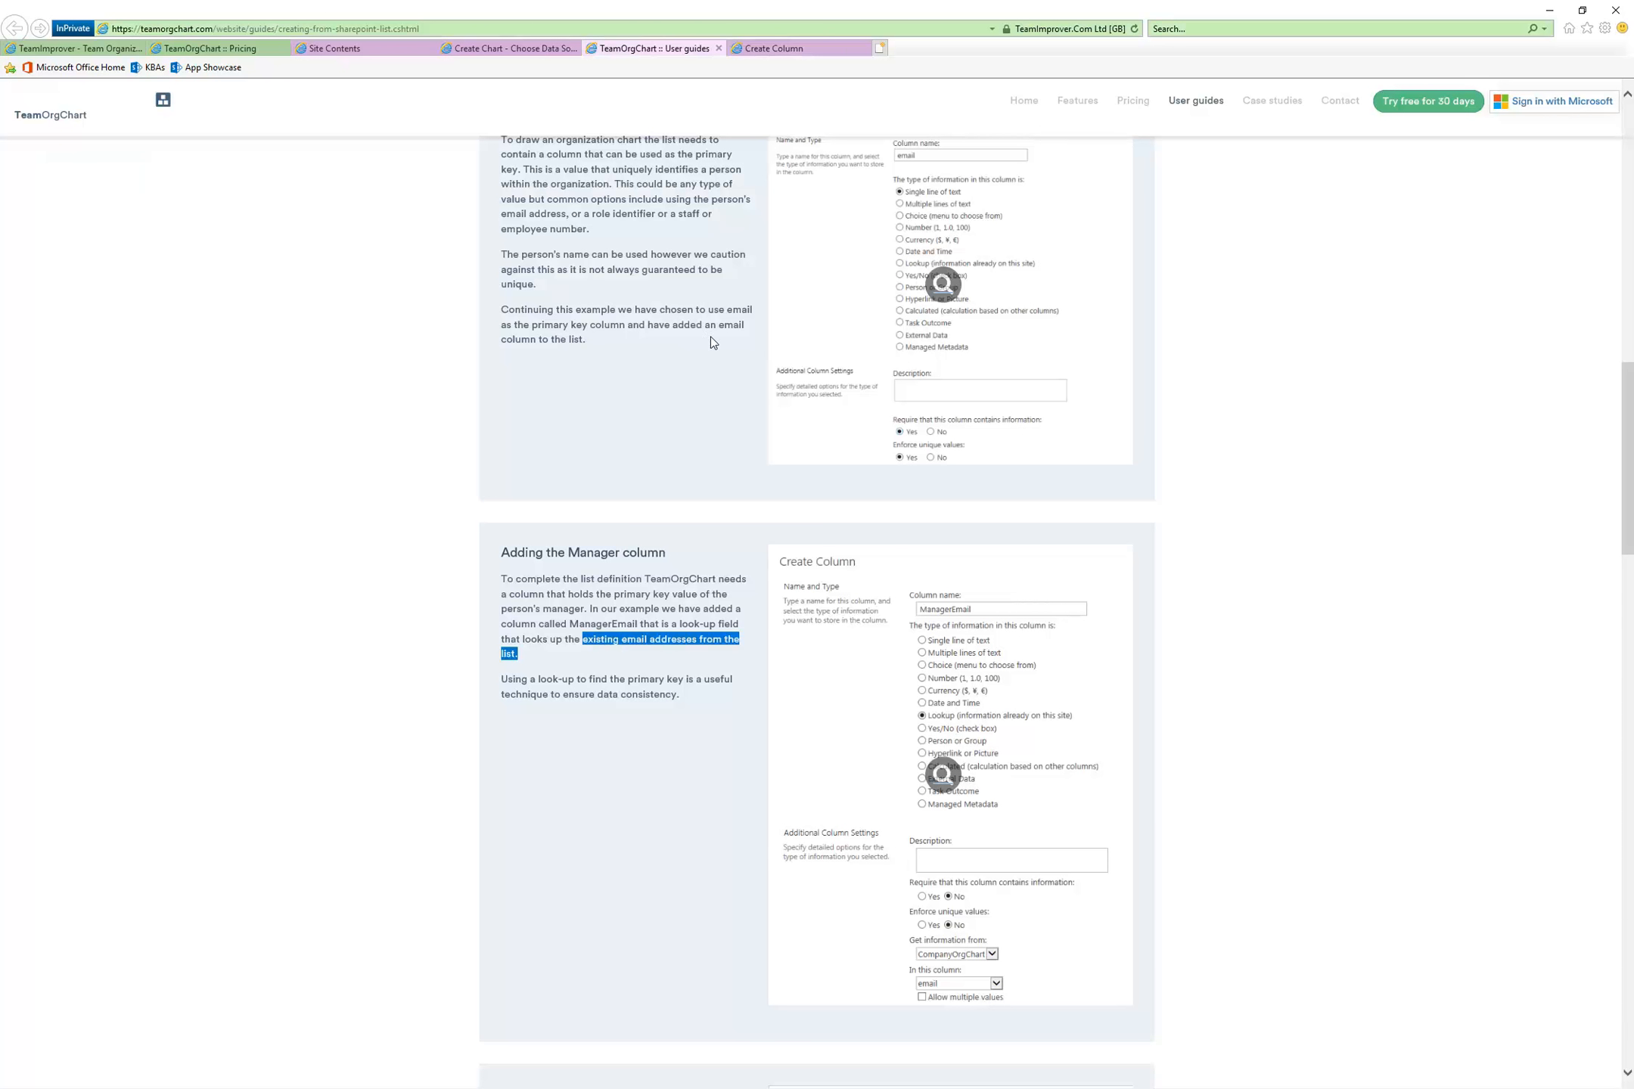
left_click(785, 51)
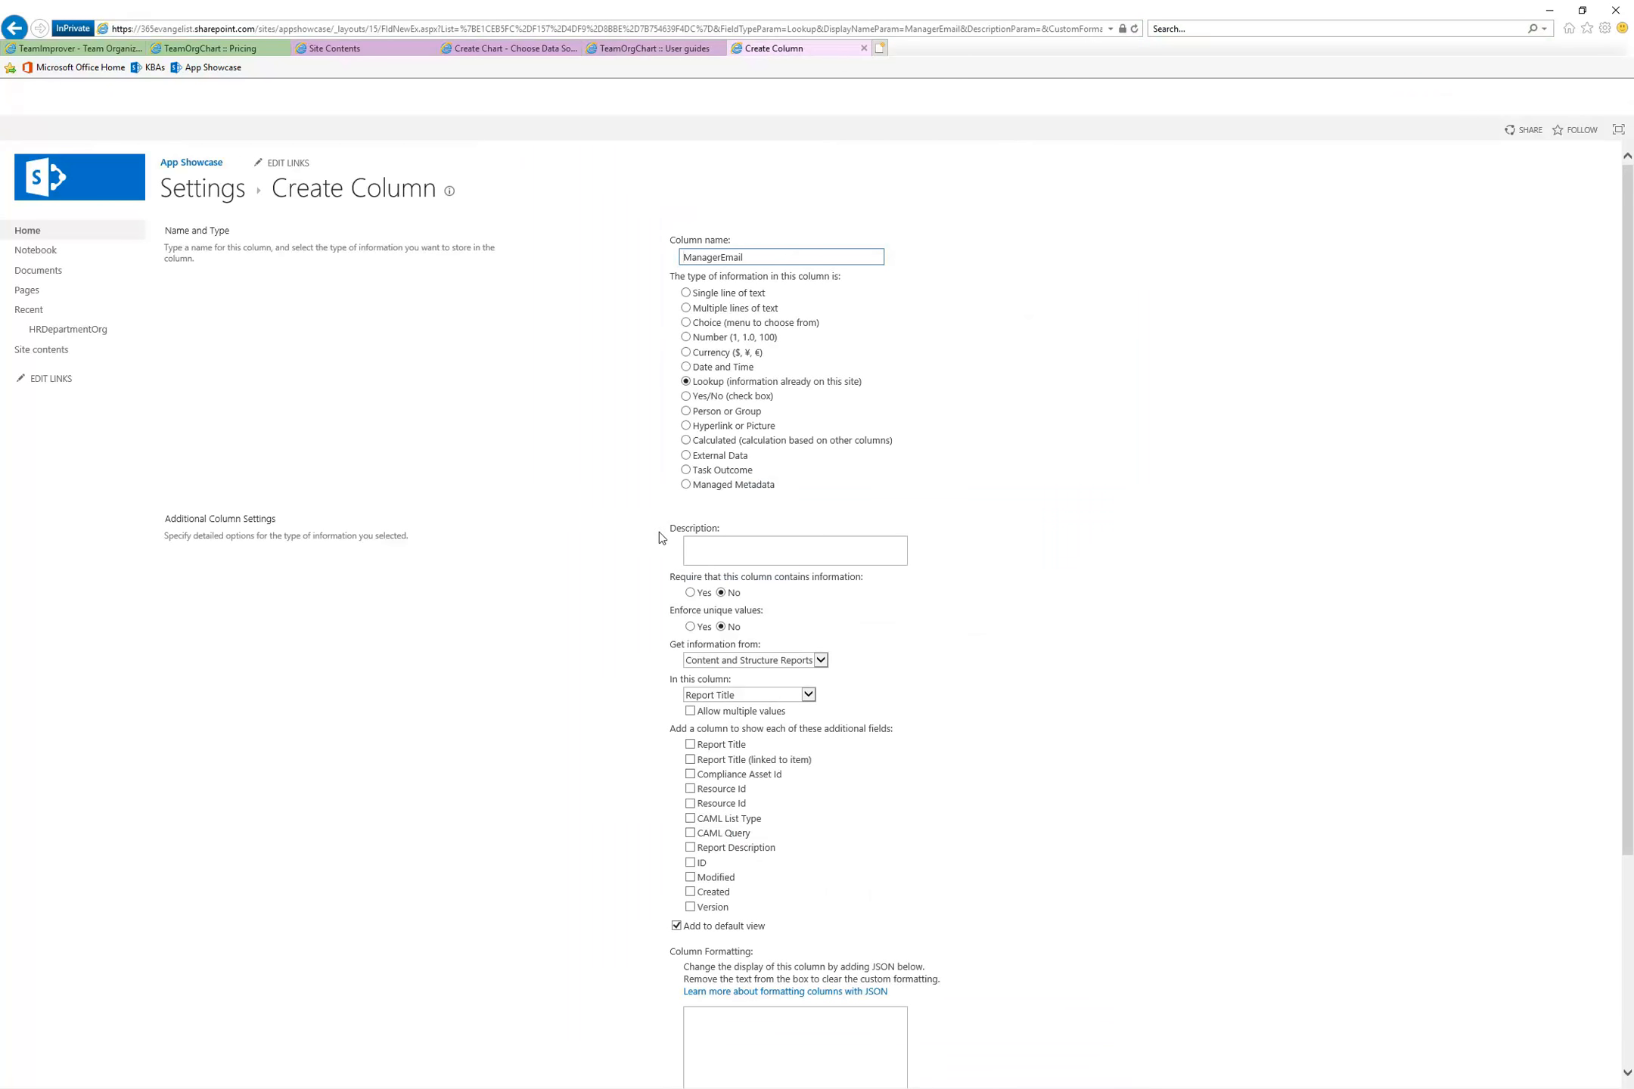
left_click(810, 665)
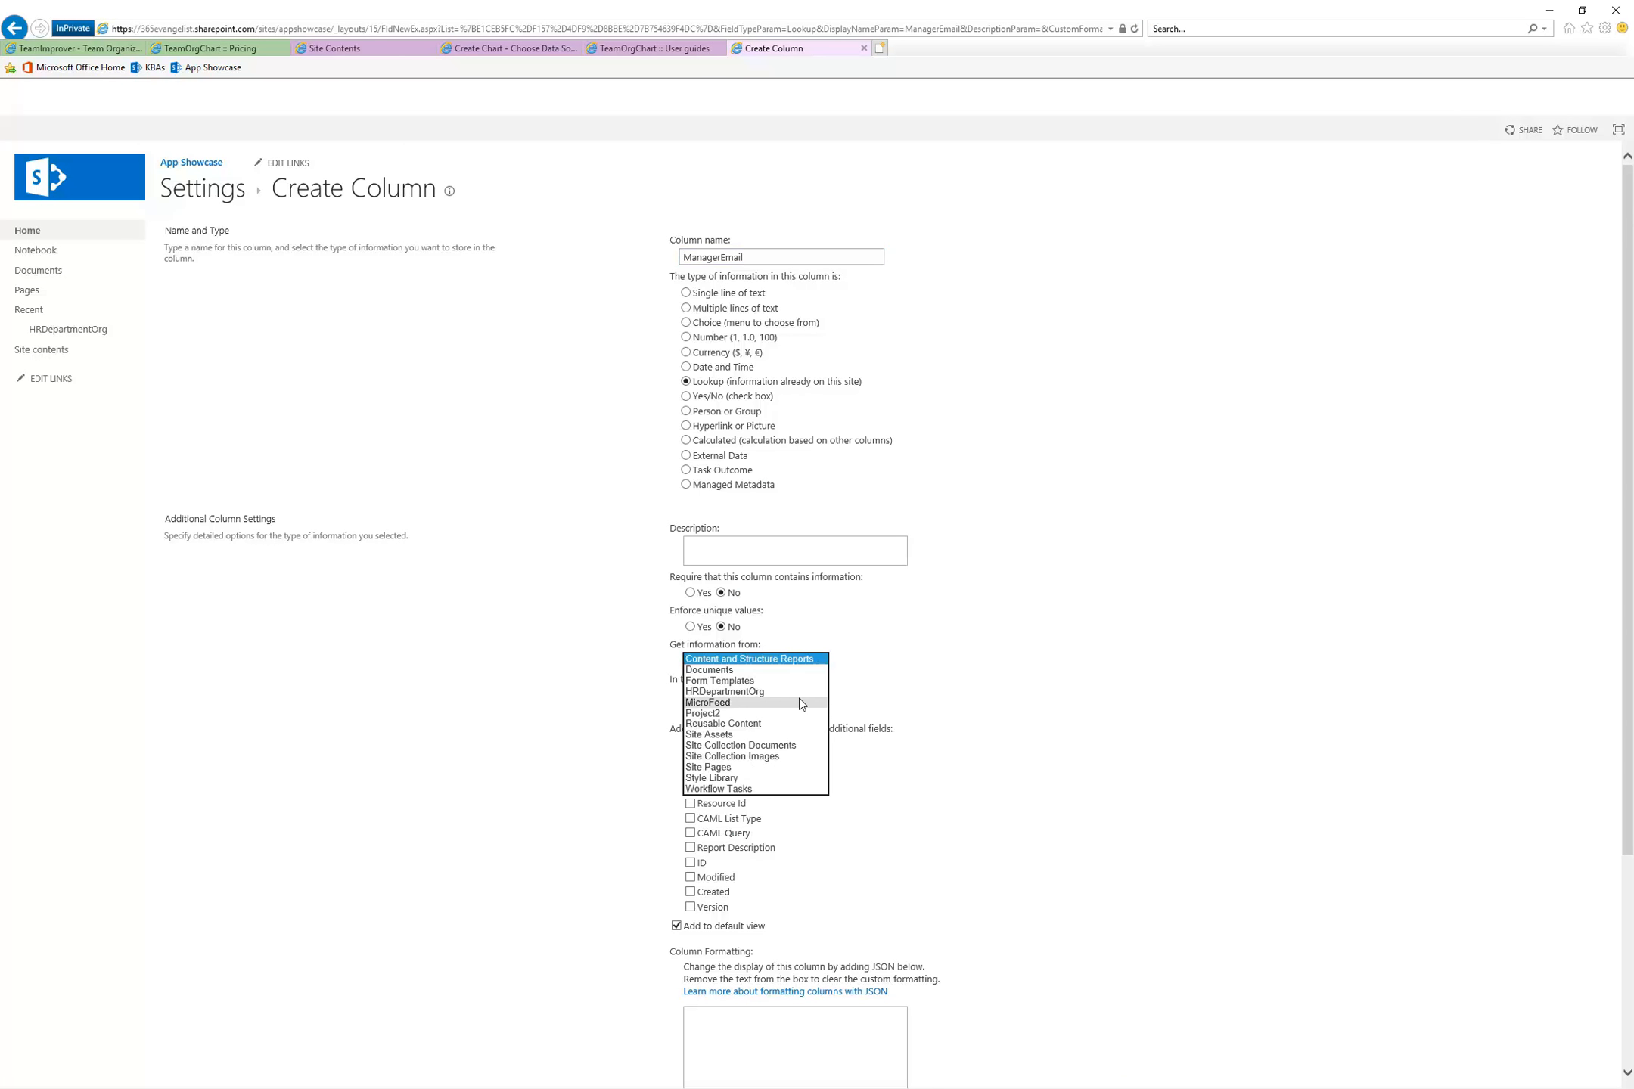
left_click(772, 688)
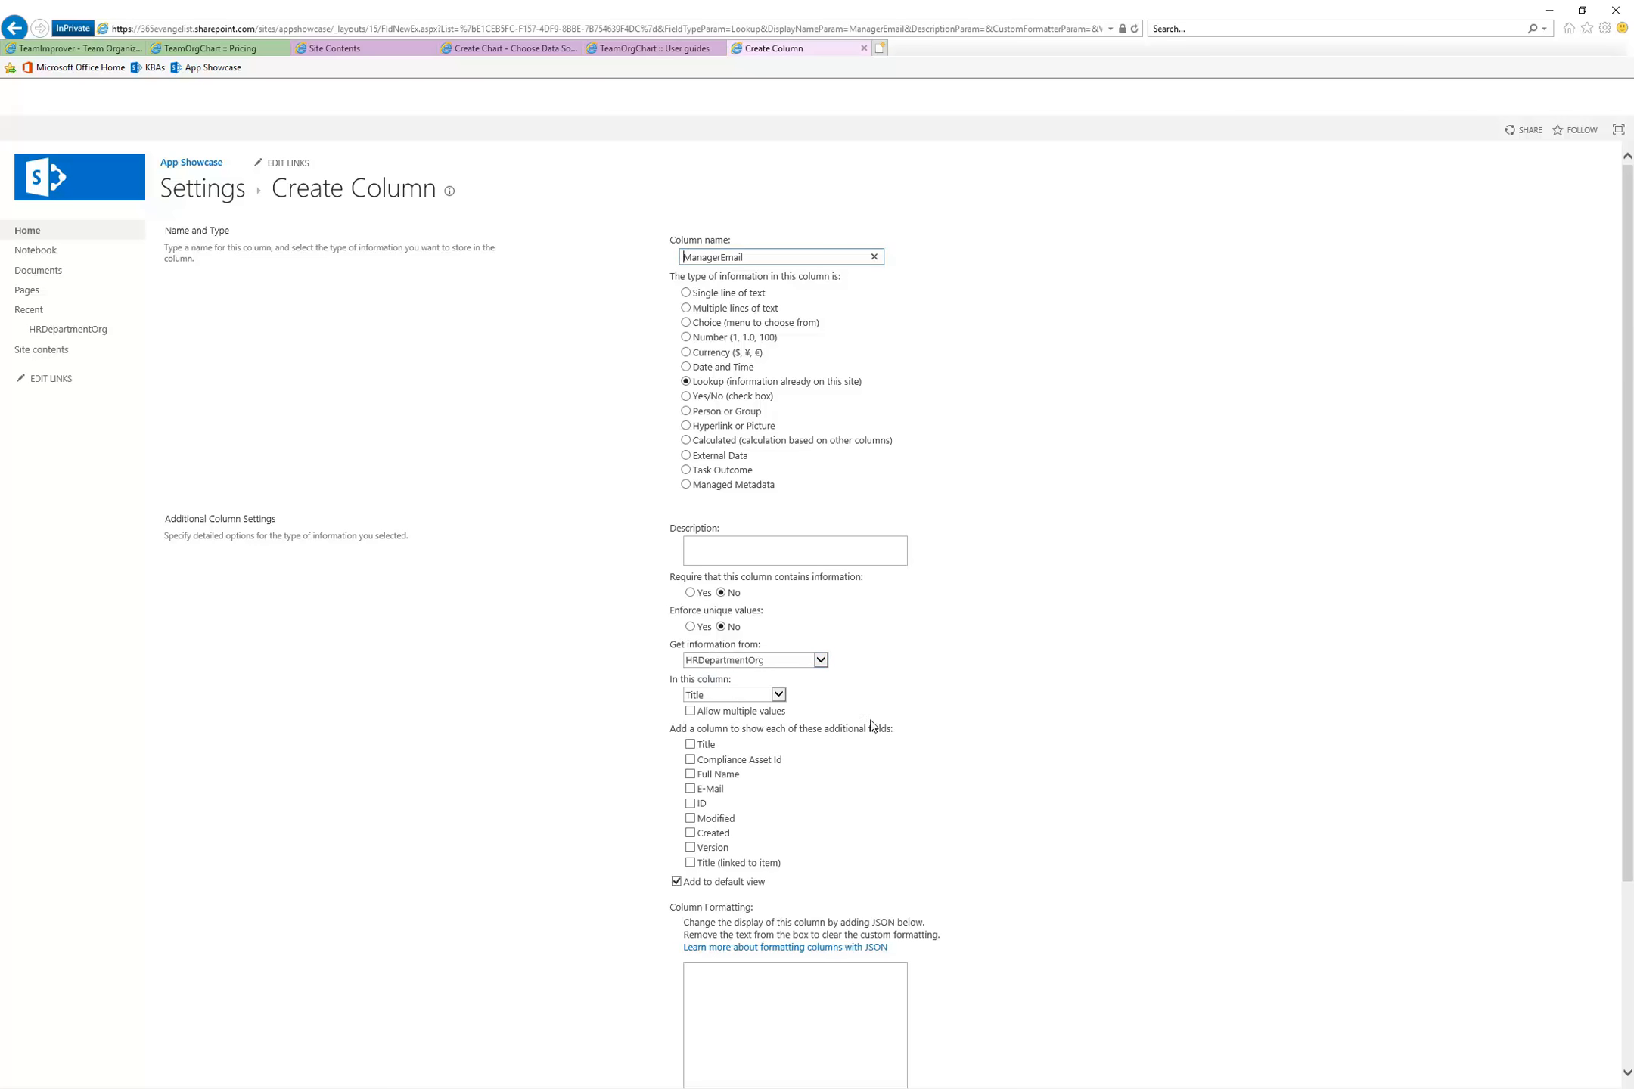
left_click(783, 696)
left_click(733, 725)
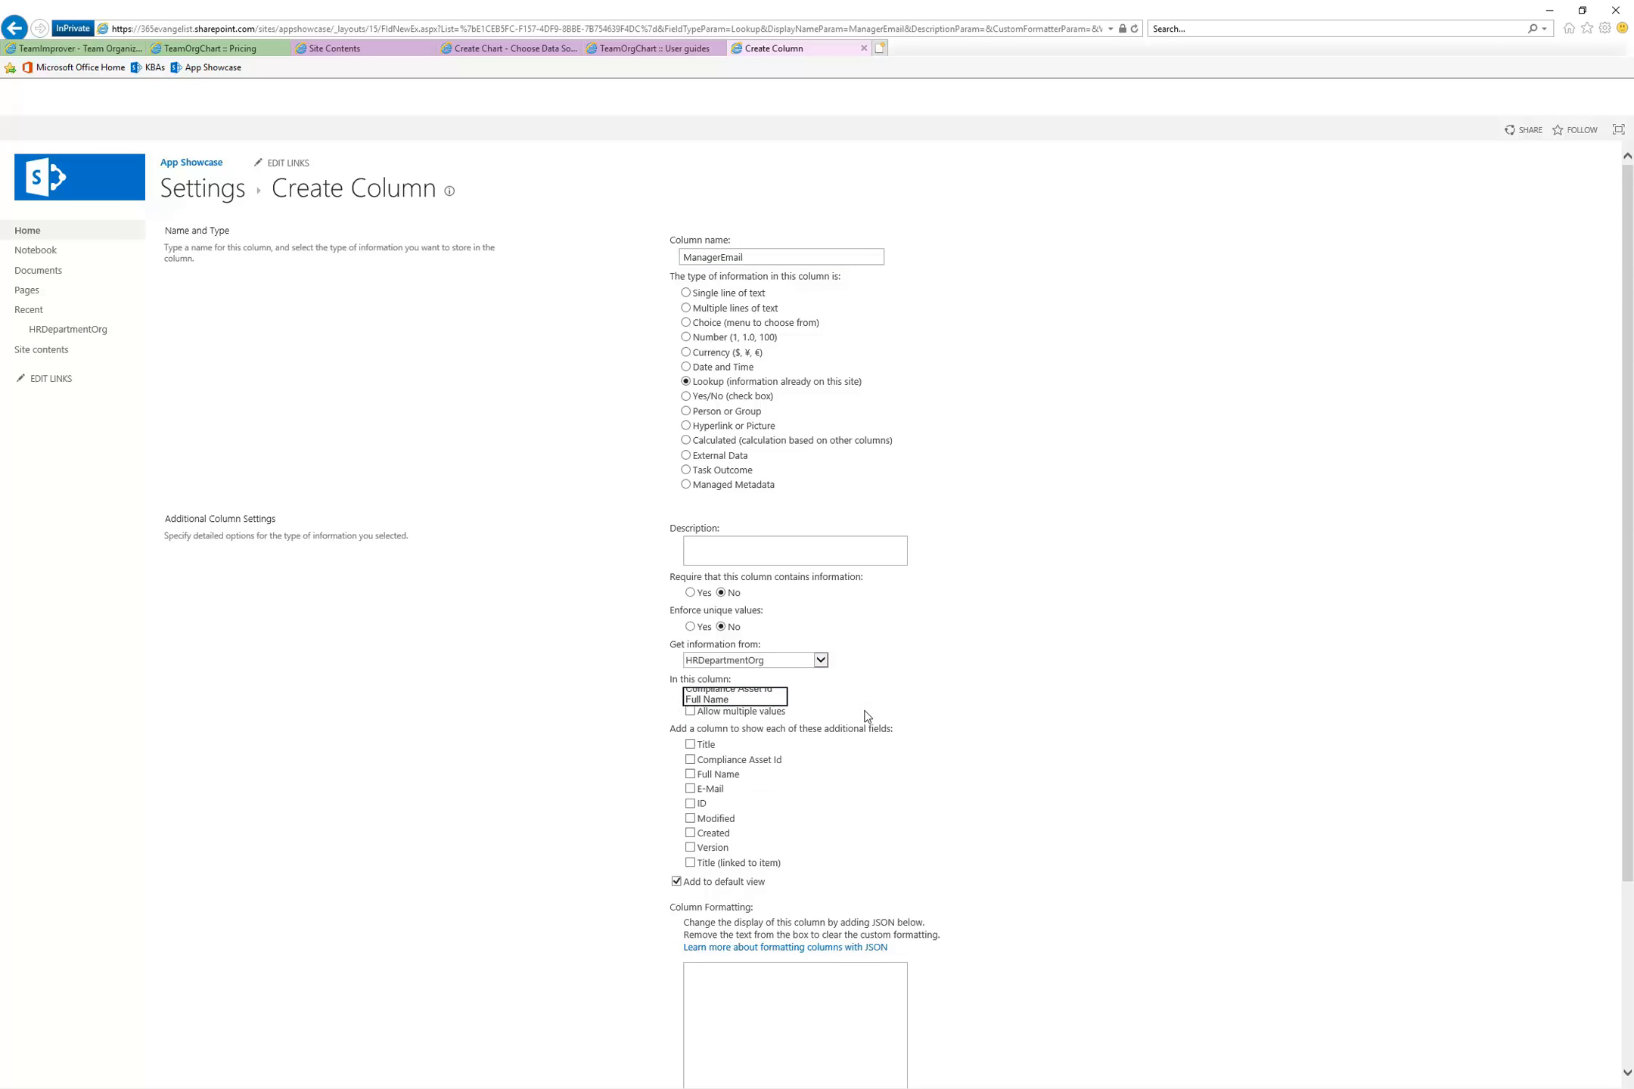
scroll(996, 690, "down", 3)
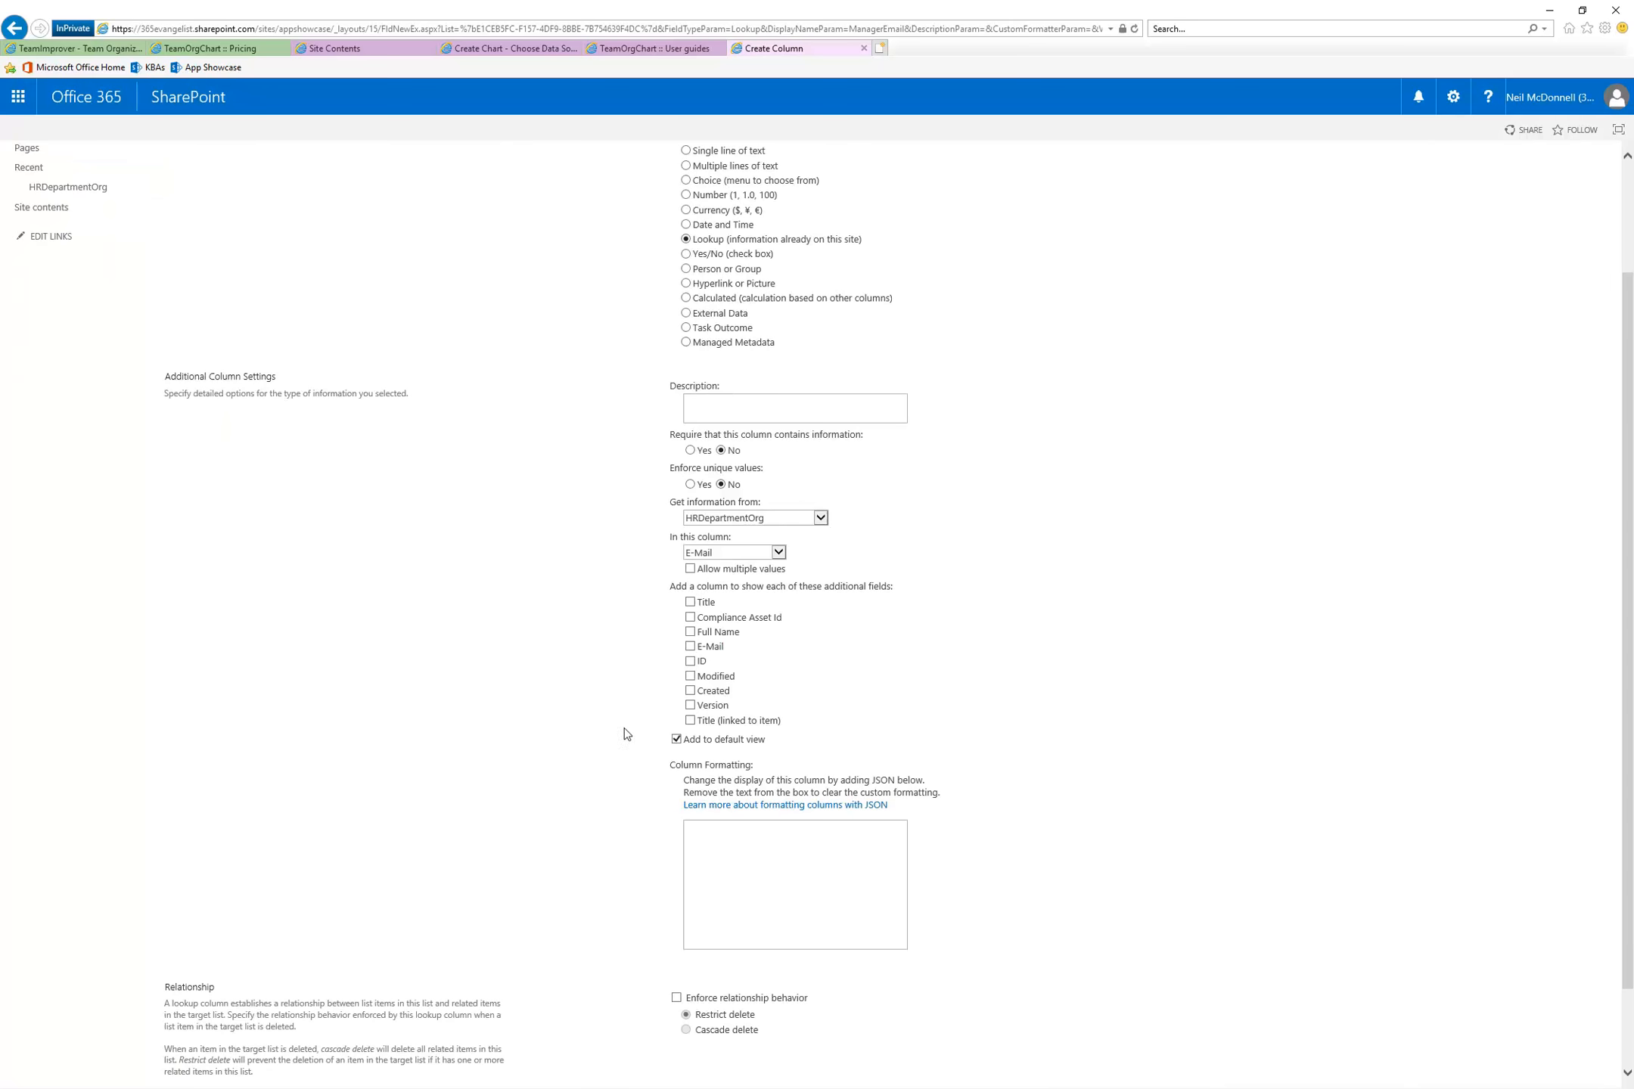
scroll(614, 833, "down", 2)
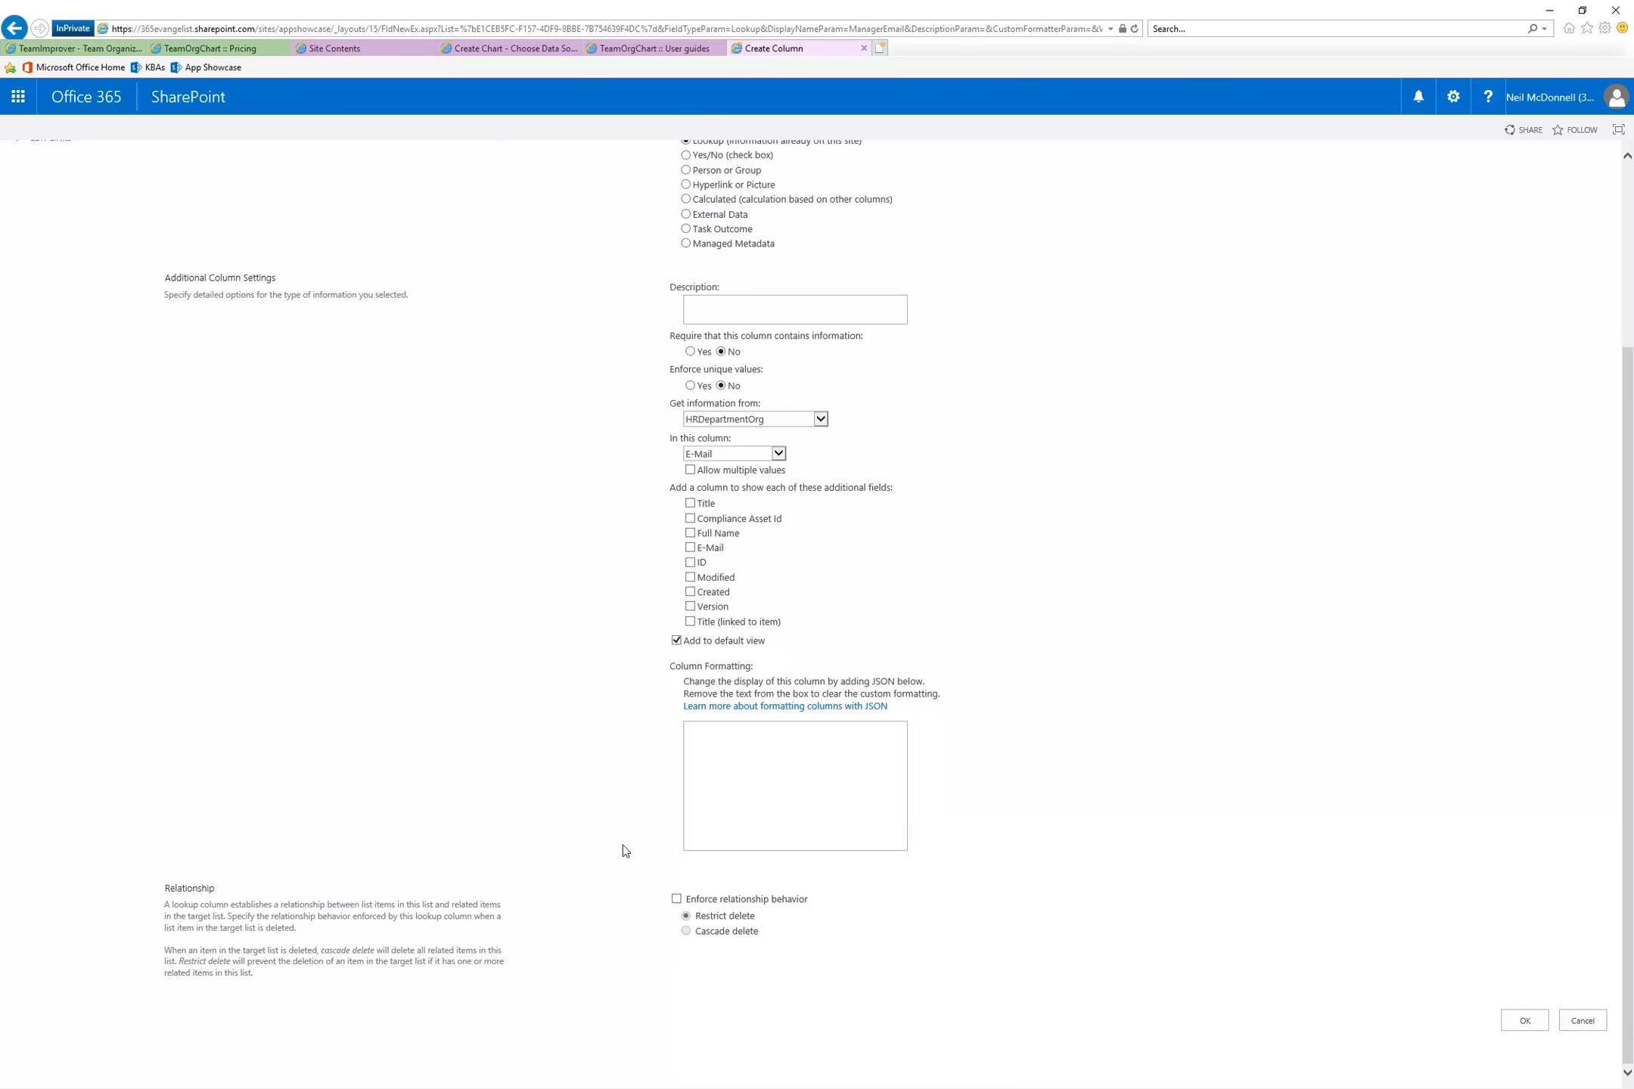
left_click(1524, 1020)
Read the guide's sections on adding a picture, populating the list and accessing TeamOrgChart, and return to the list settings
left_click(642, 50)
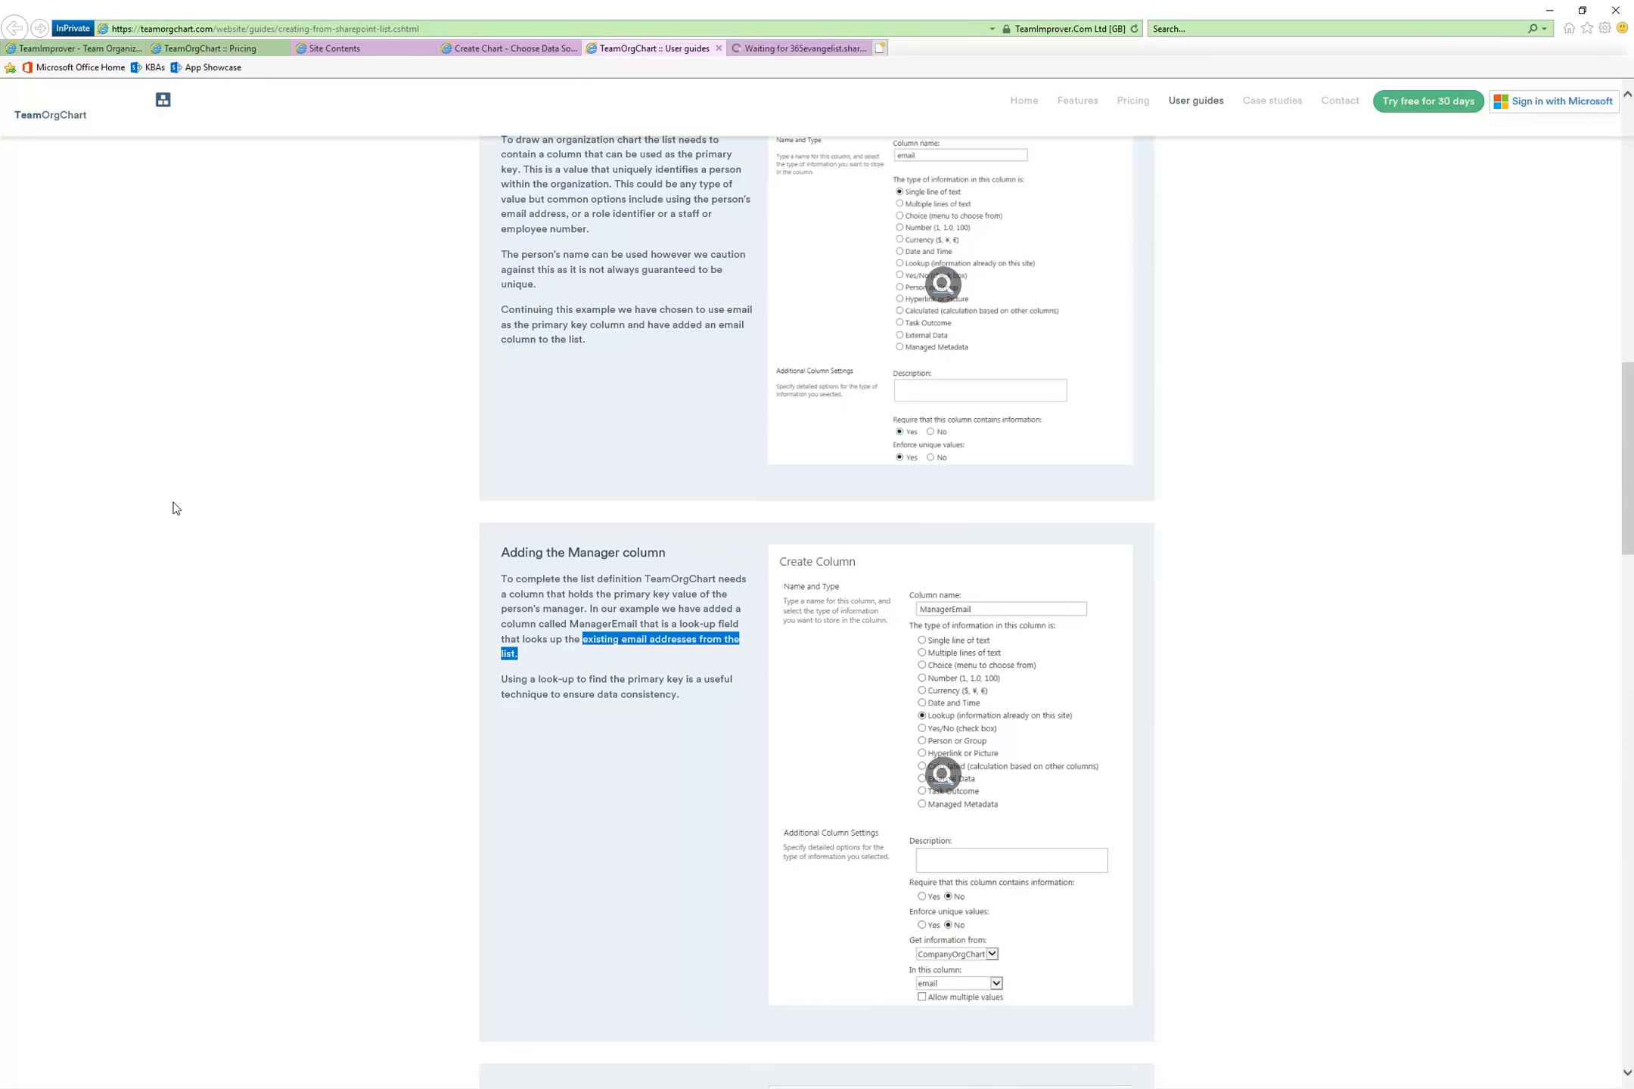
scroll(249, 590, "down", 3)
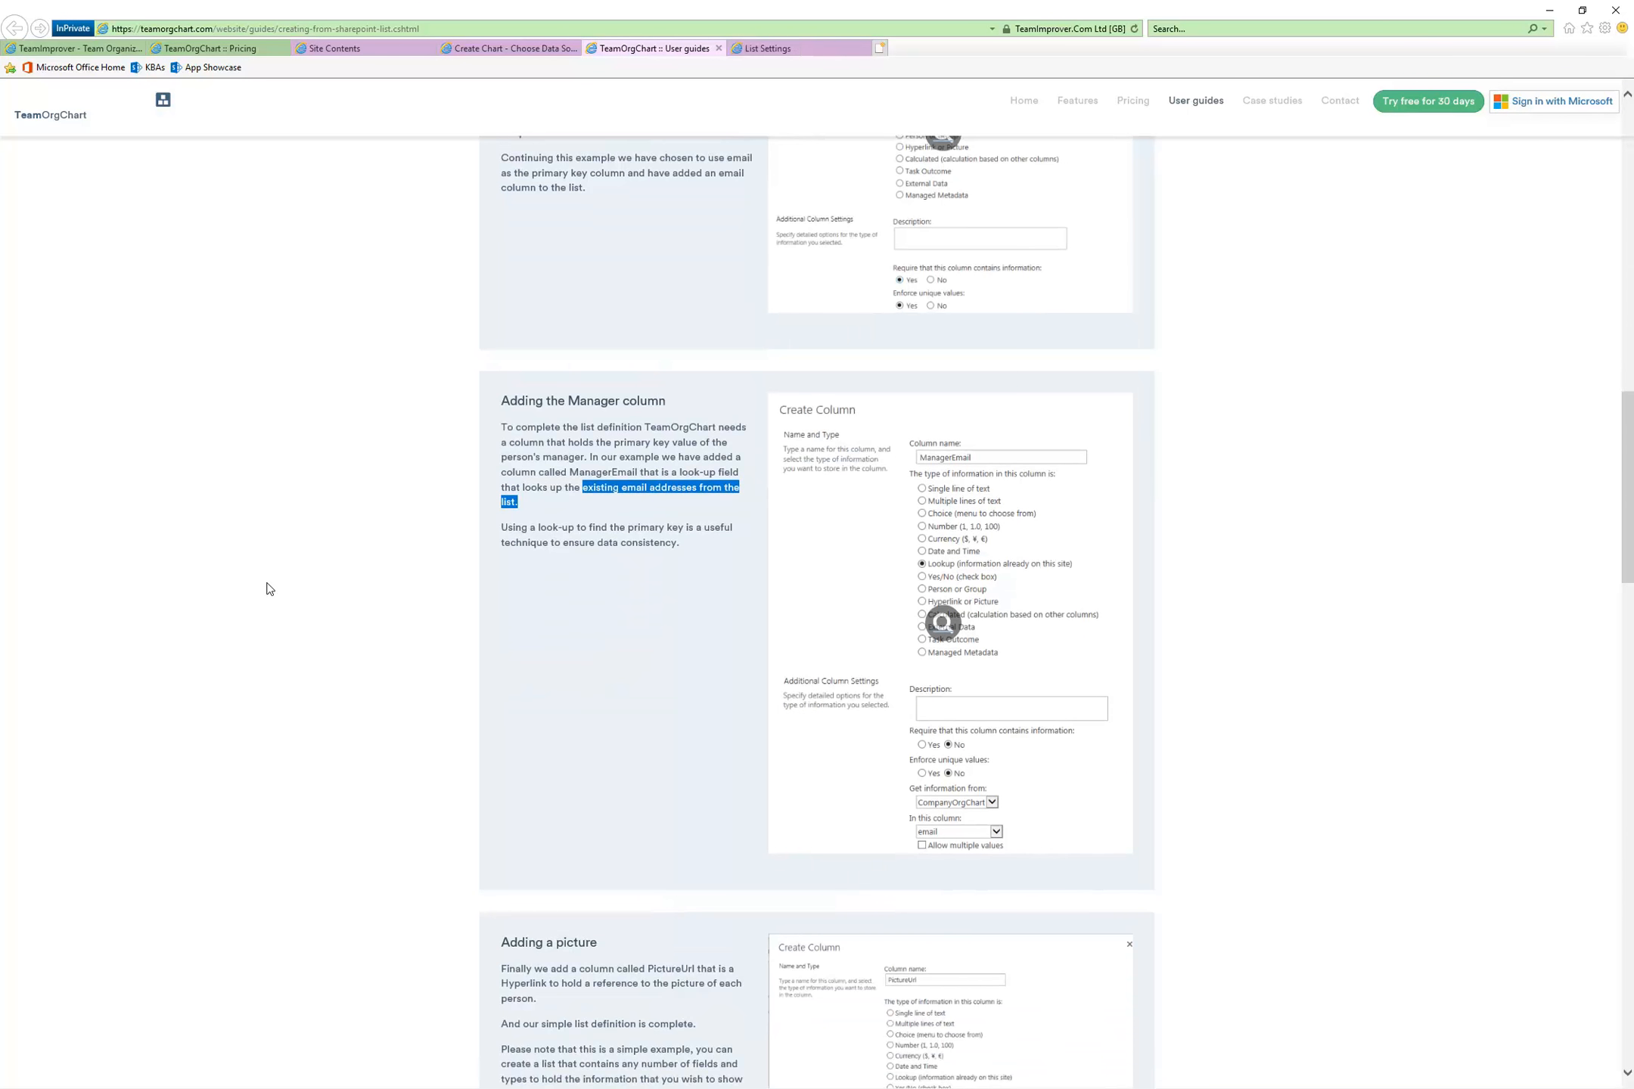
scroll(366, 502, "down", 10)
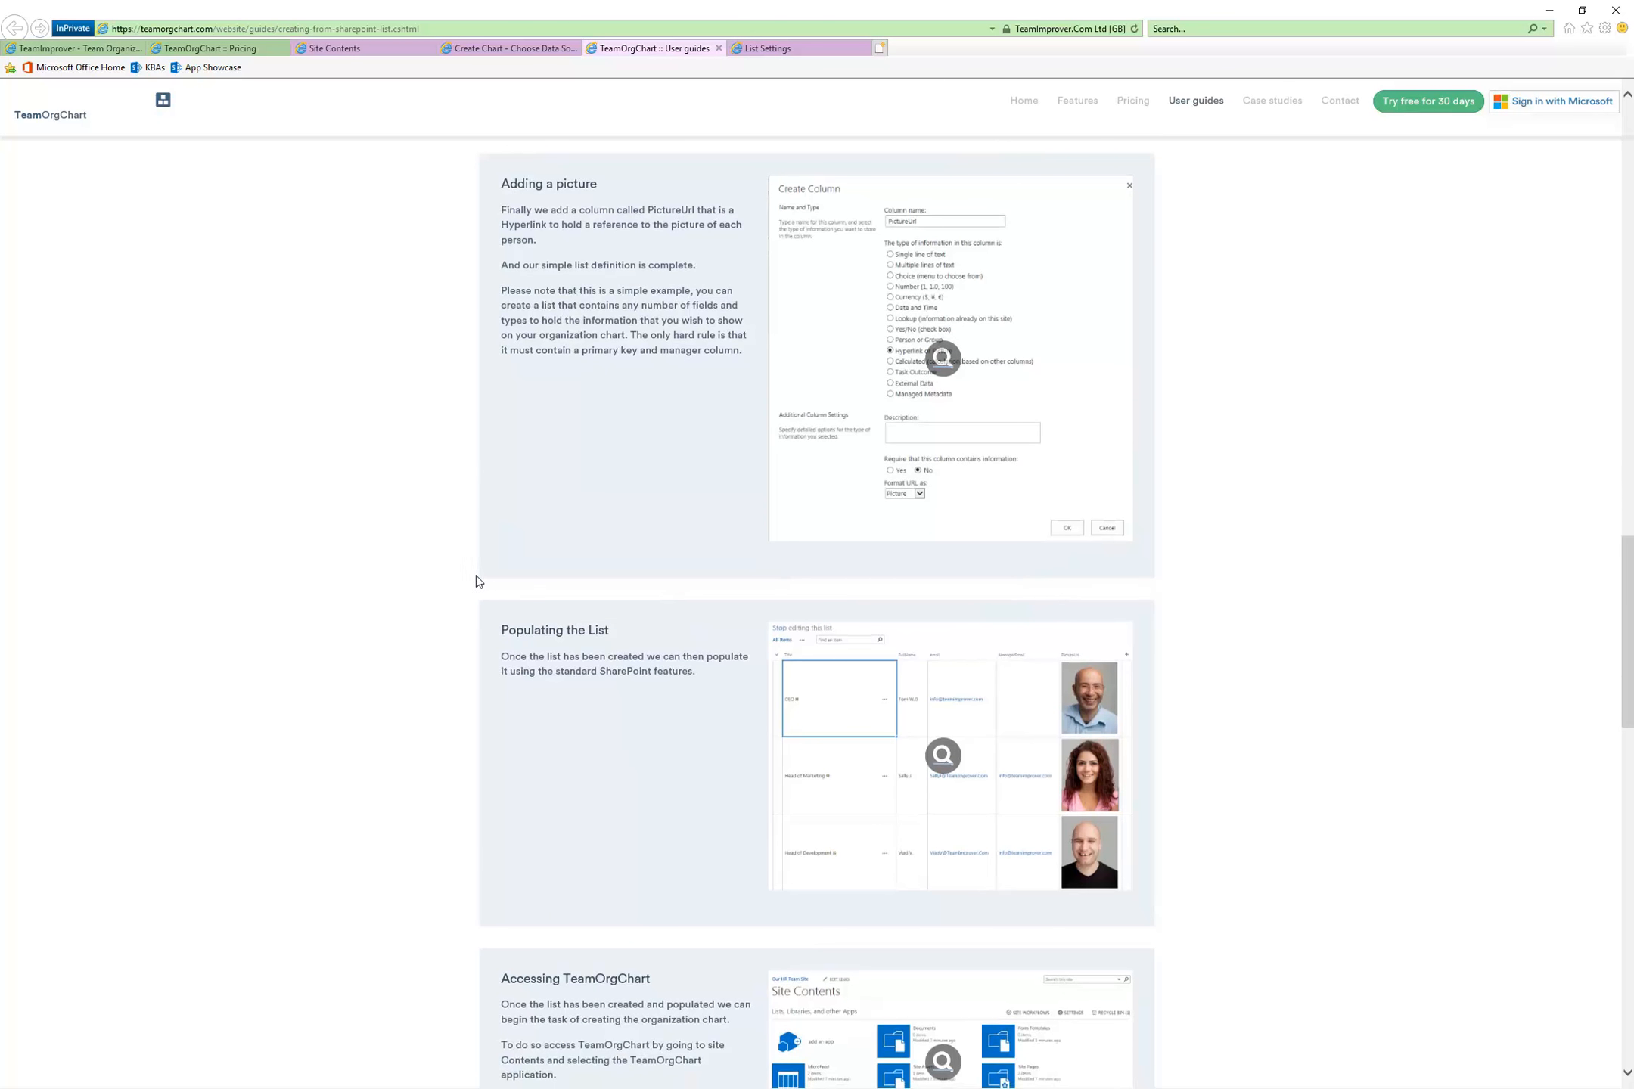
scroll(469, 578, "down", 2)
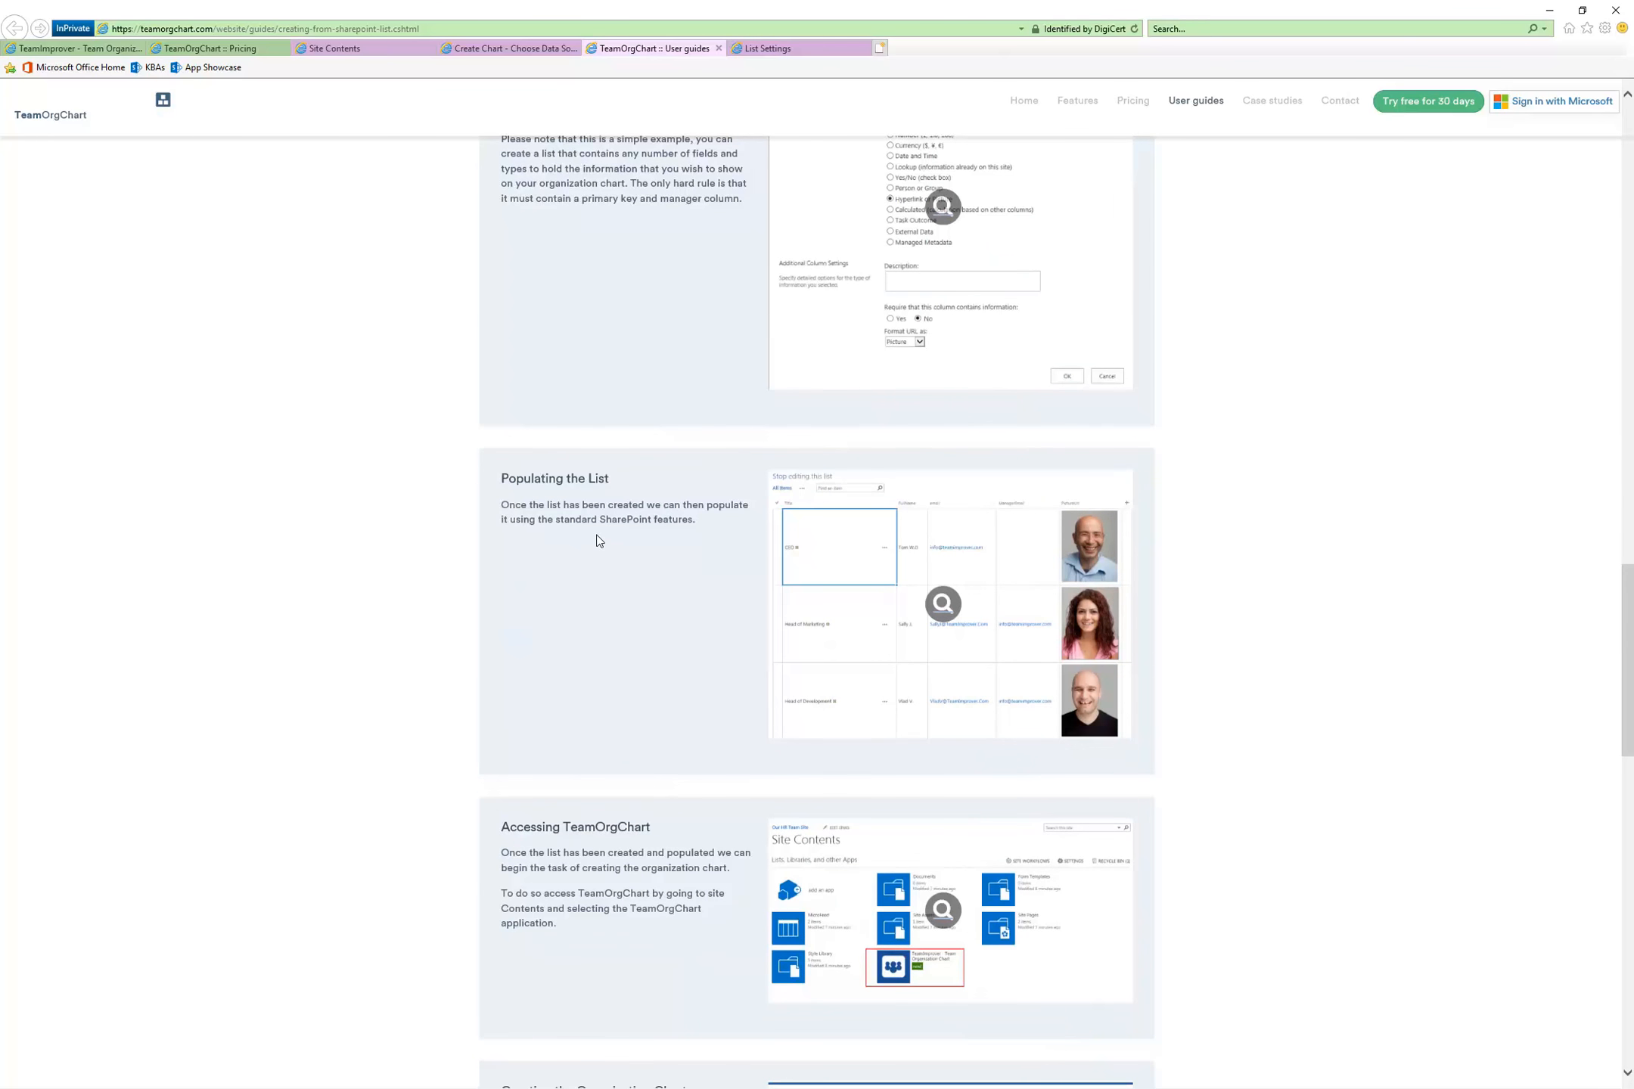
scroll(587, 540, "down", 2)
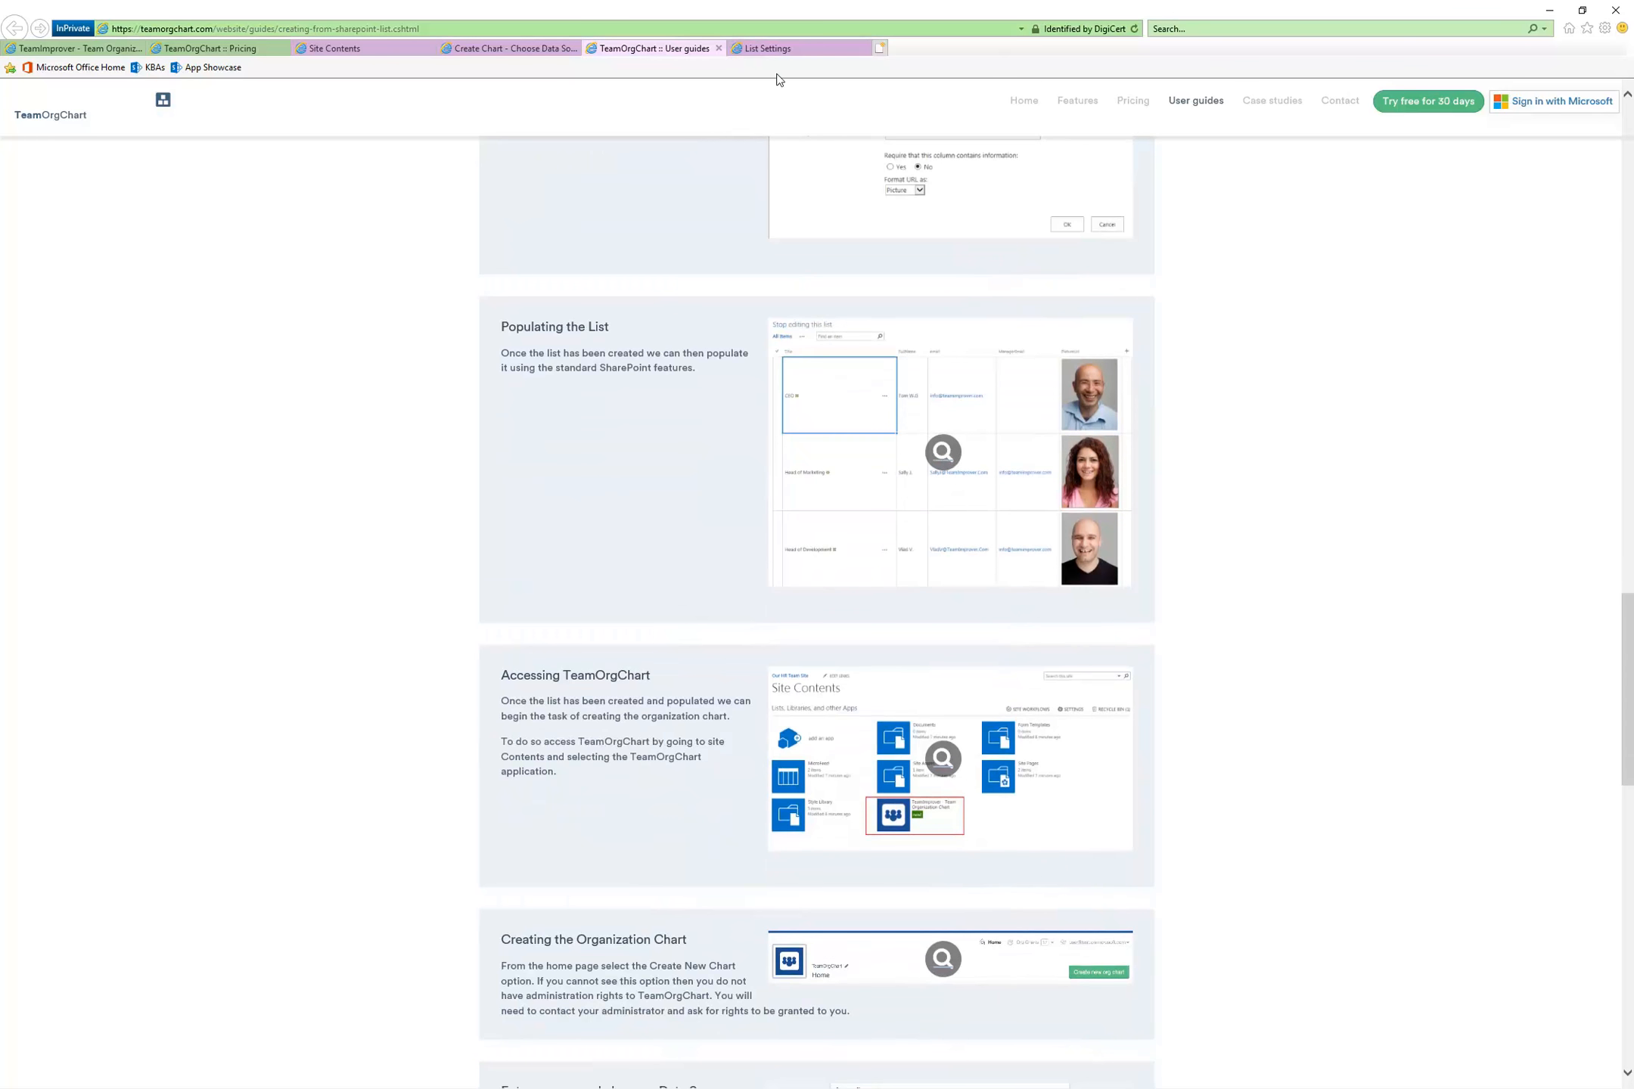
left_click(767, 48)
Open the HRDepartmentOrg list and examine its new item form, closing the form without saving
left_click(279, 201)
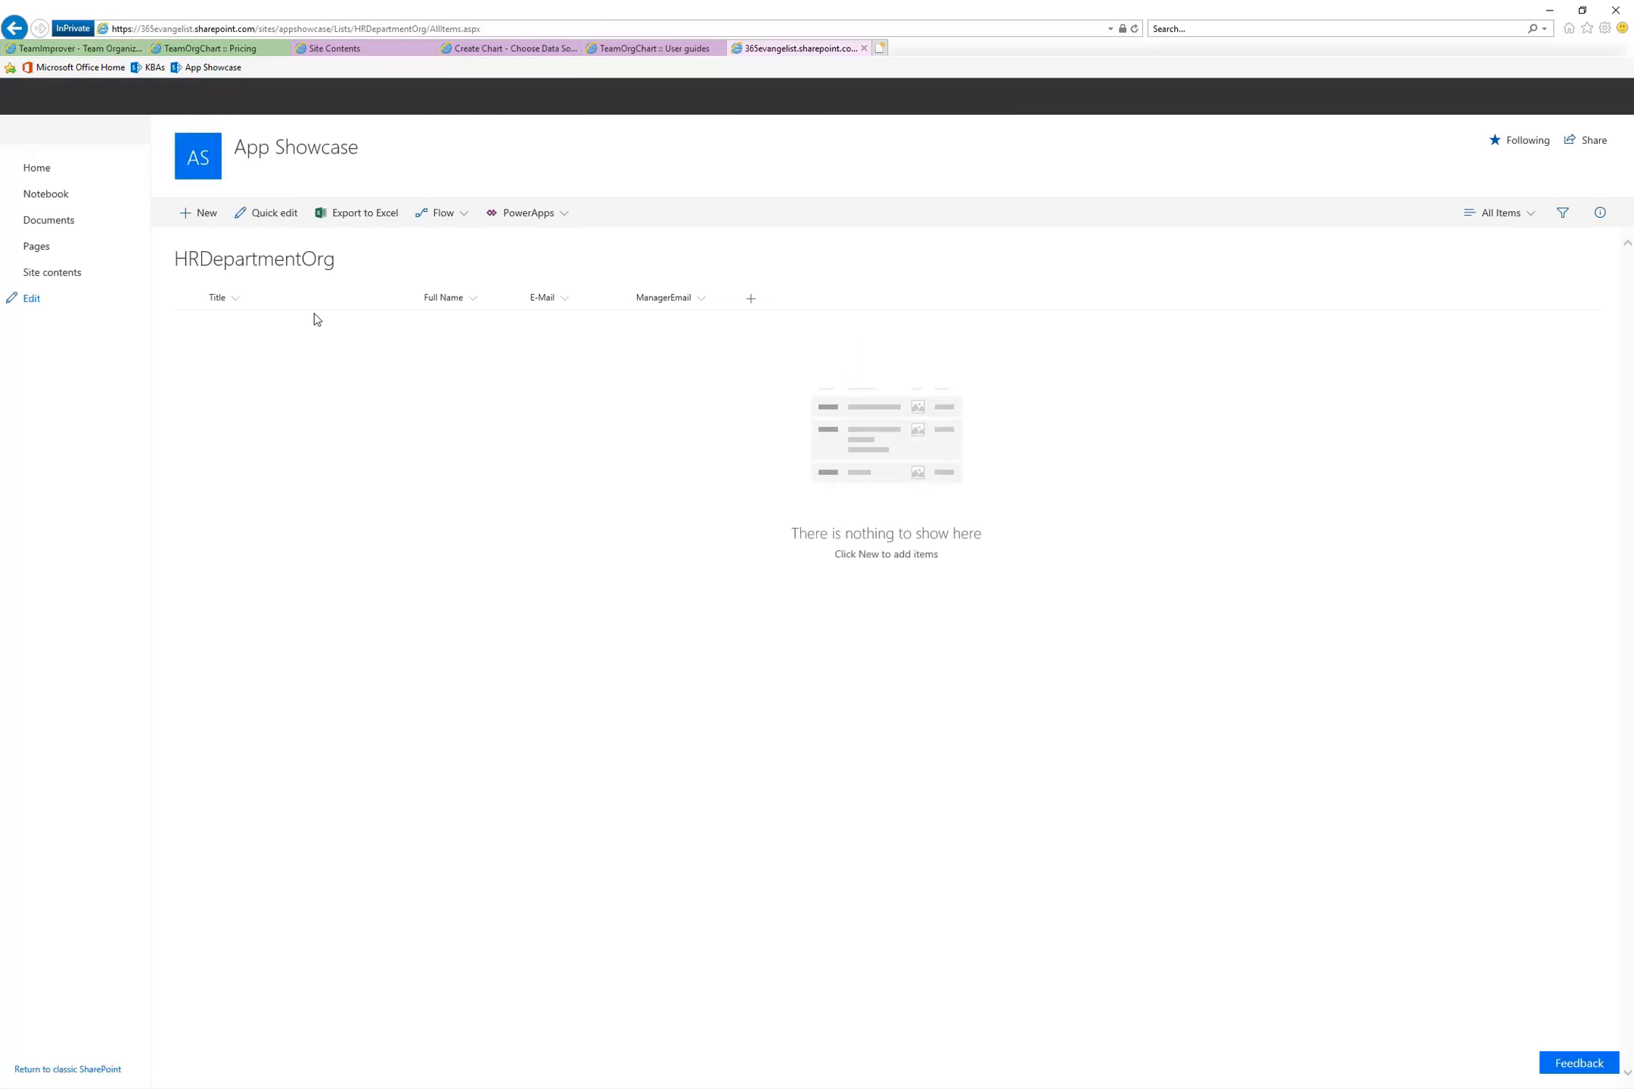
left_click(204, 214)
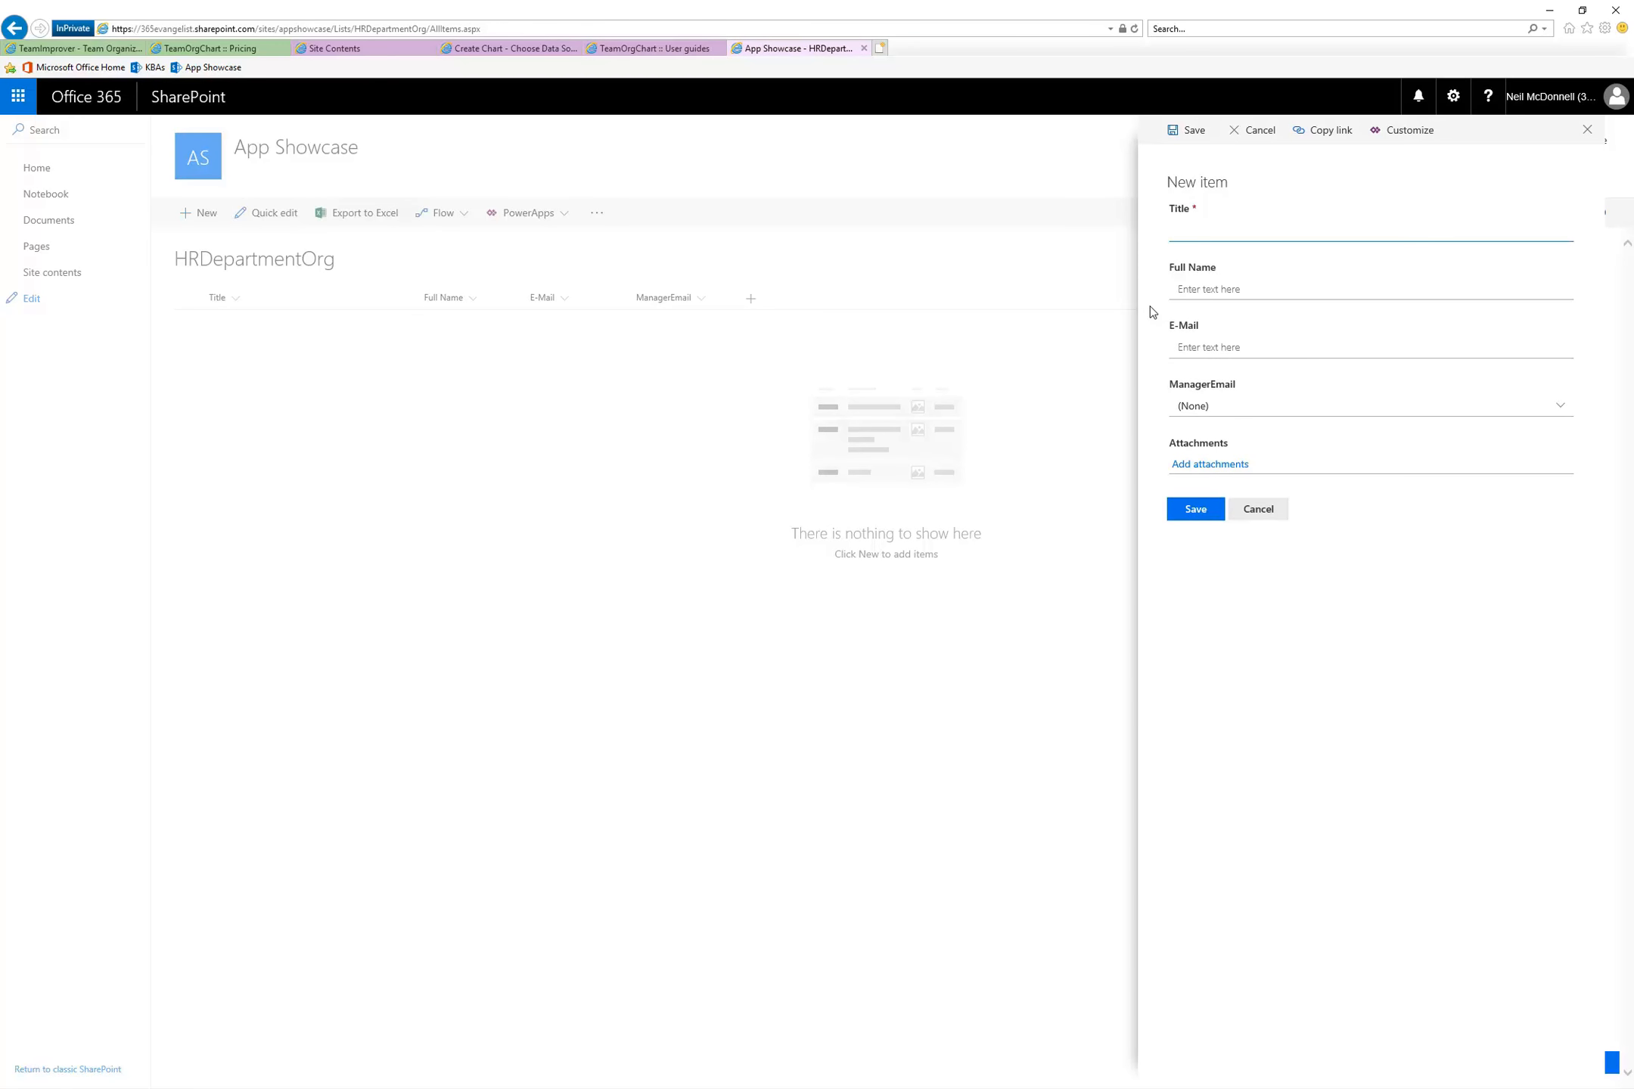
left_click(1259, 510)
In the HRDepartmentOrg list settings, set the Title column to not require information and save it
left_click(1451, 98)
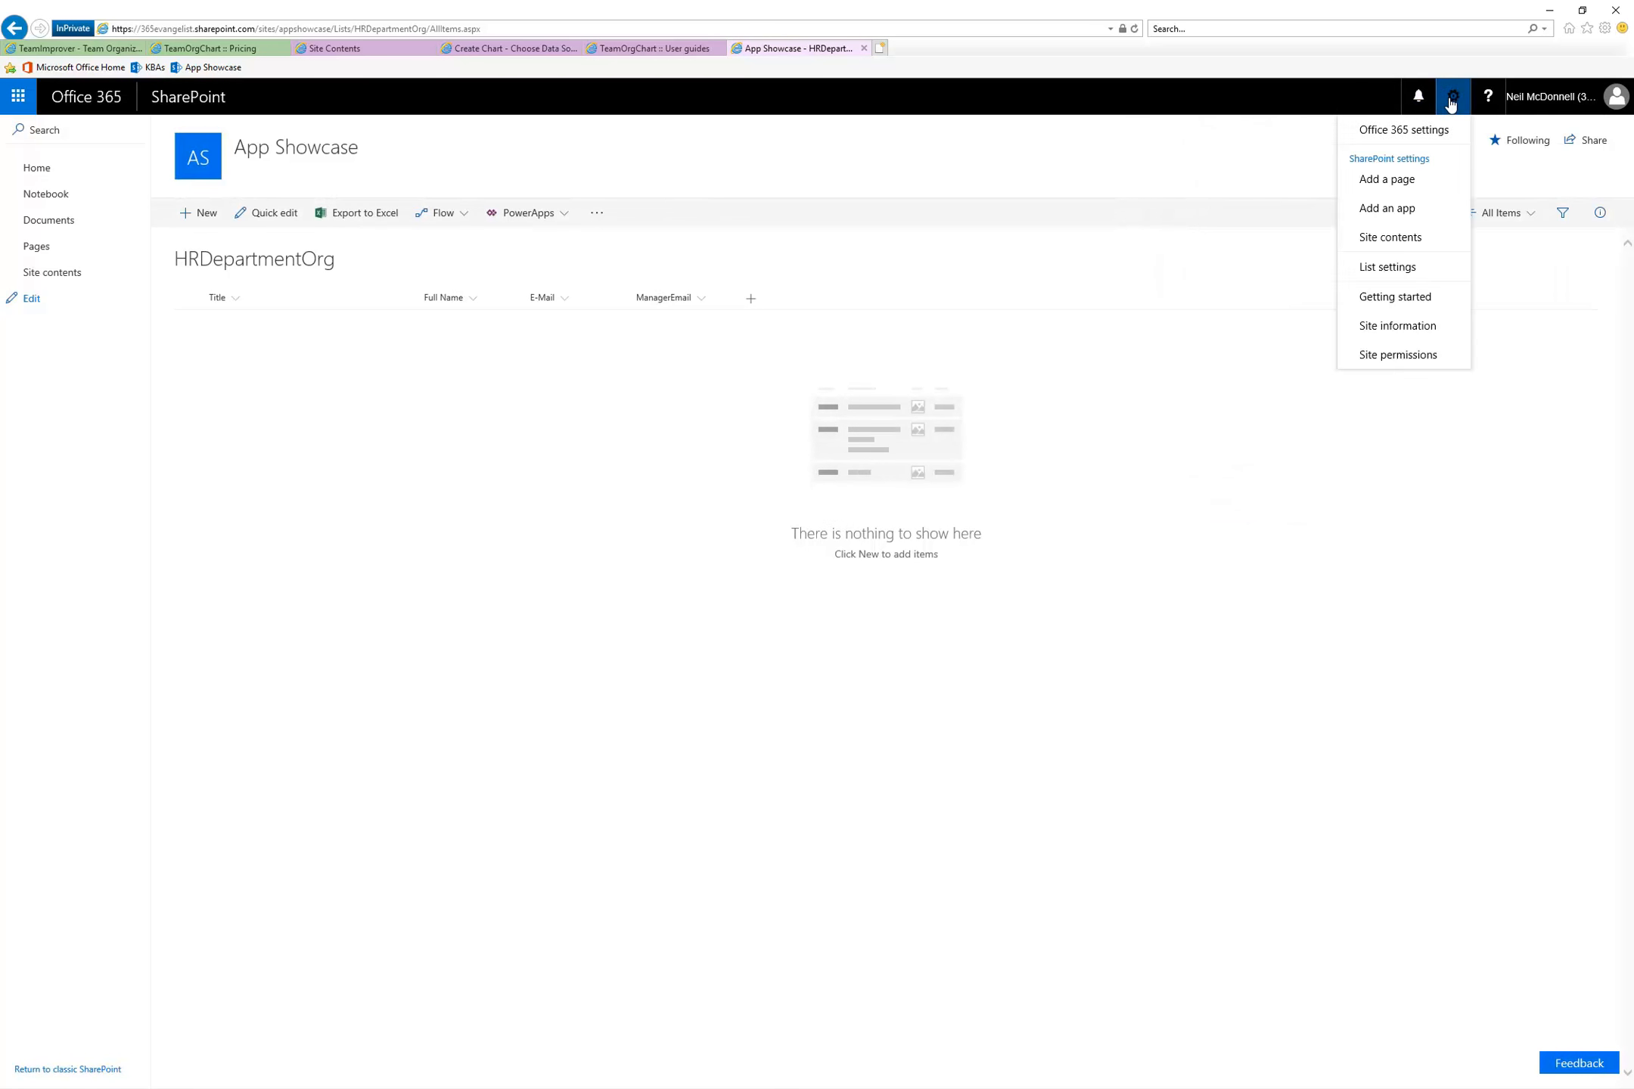
left_click(1403, 267)
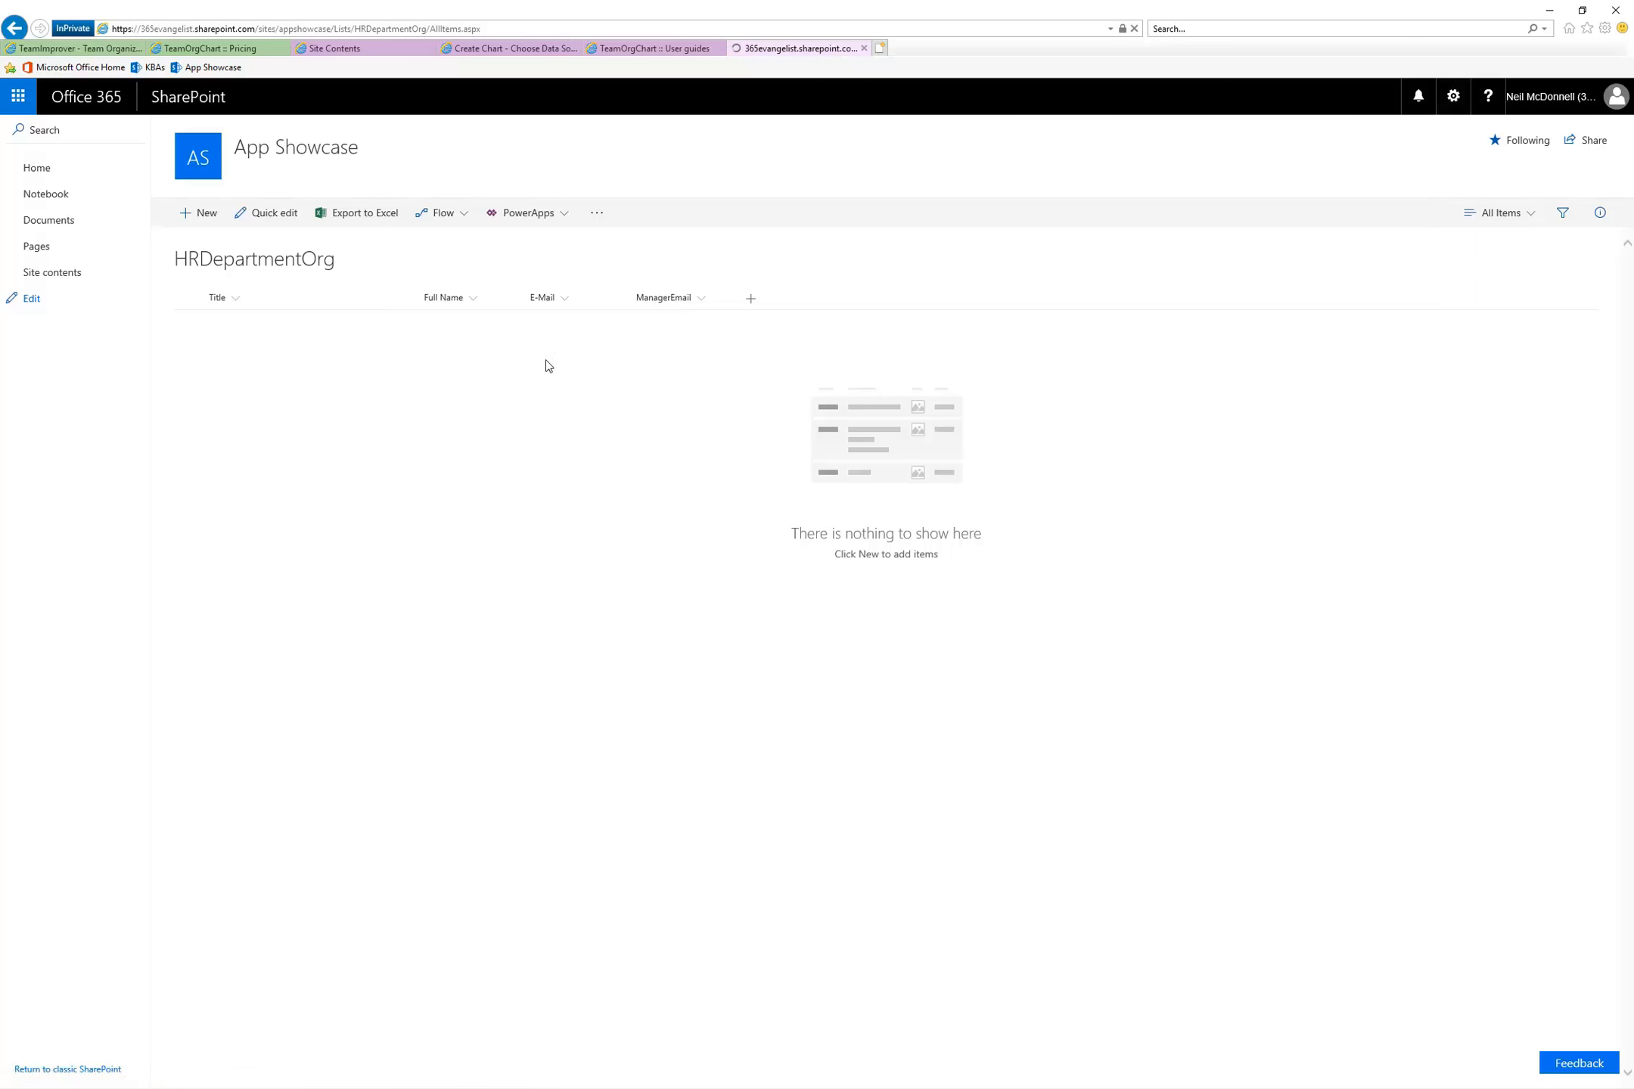
left_click(175, 537)
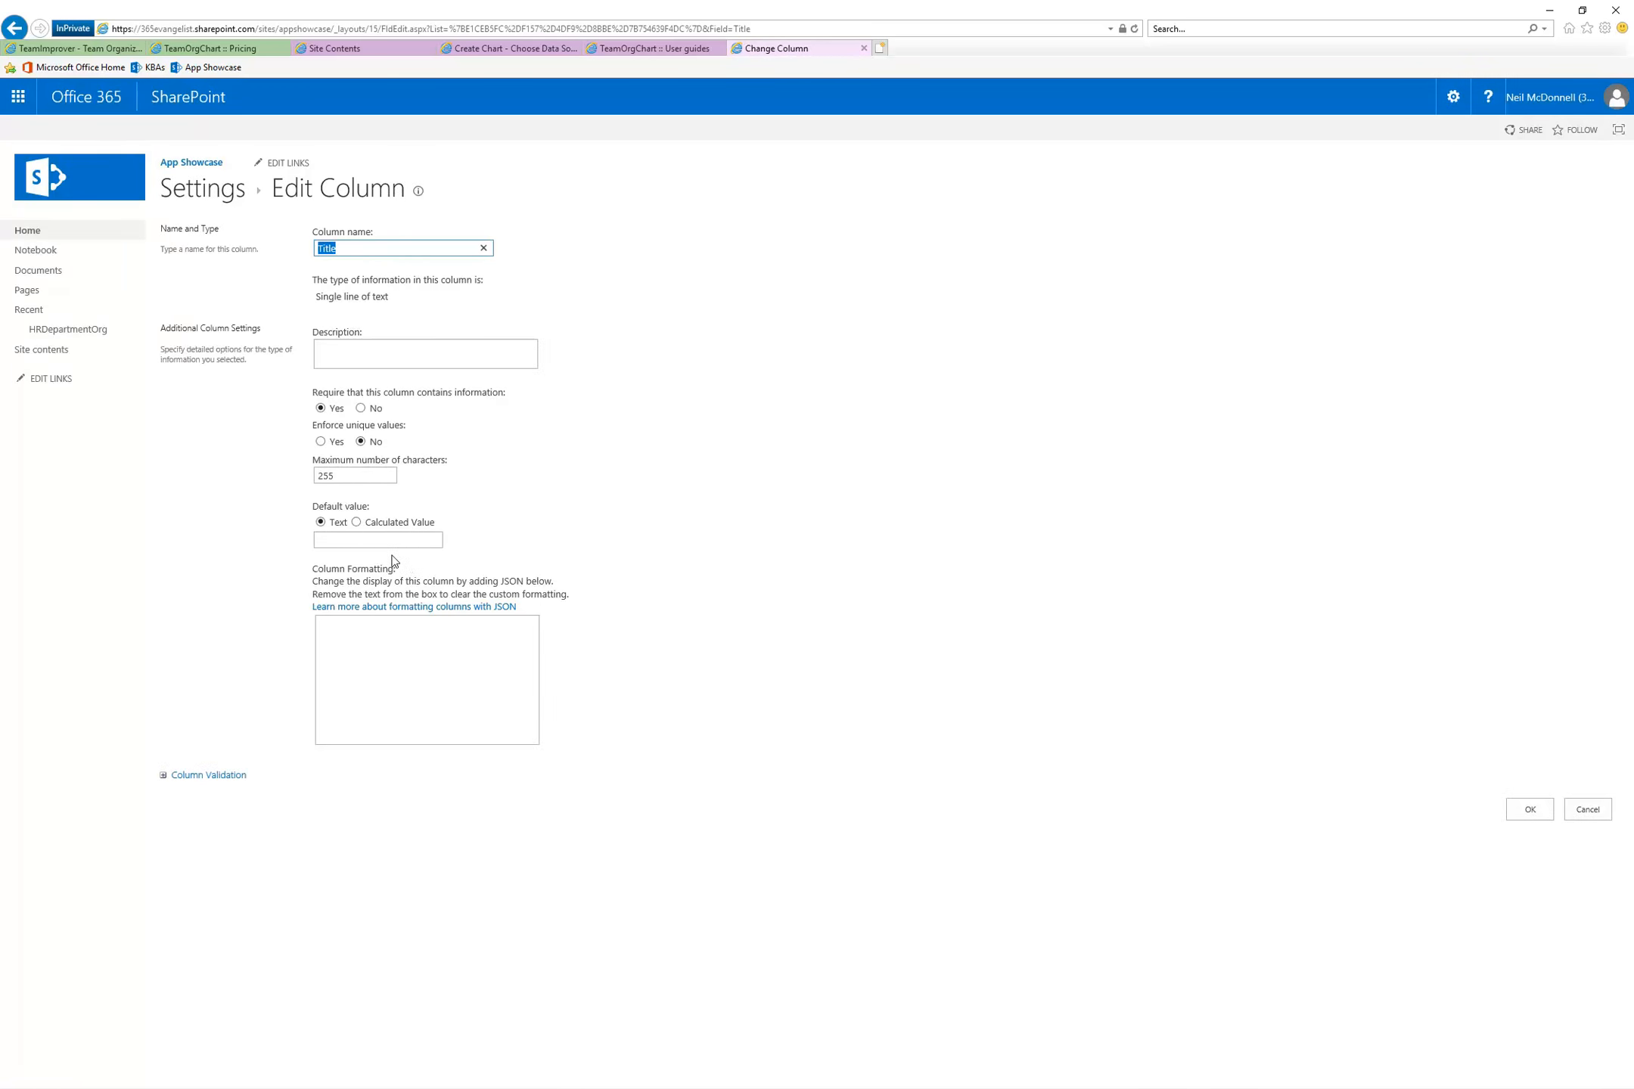
left_click(362, 409)
left_click(1527, 809)
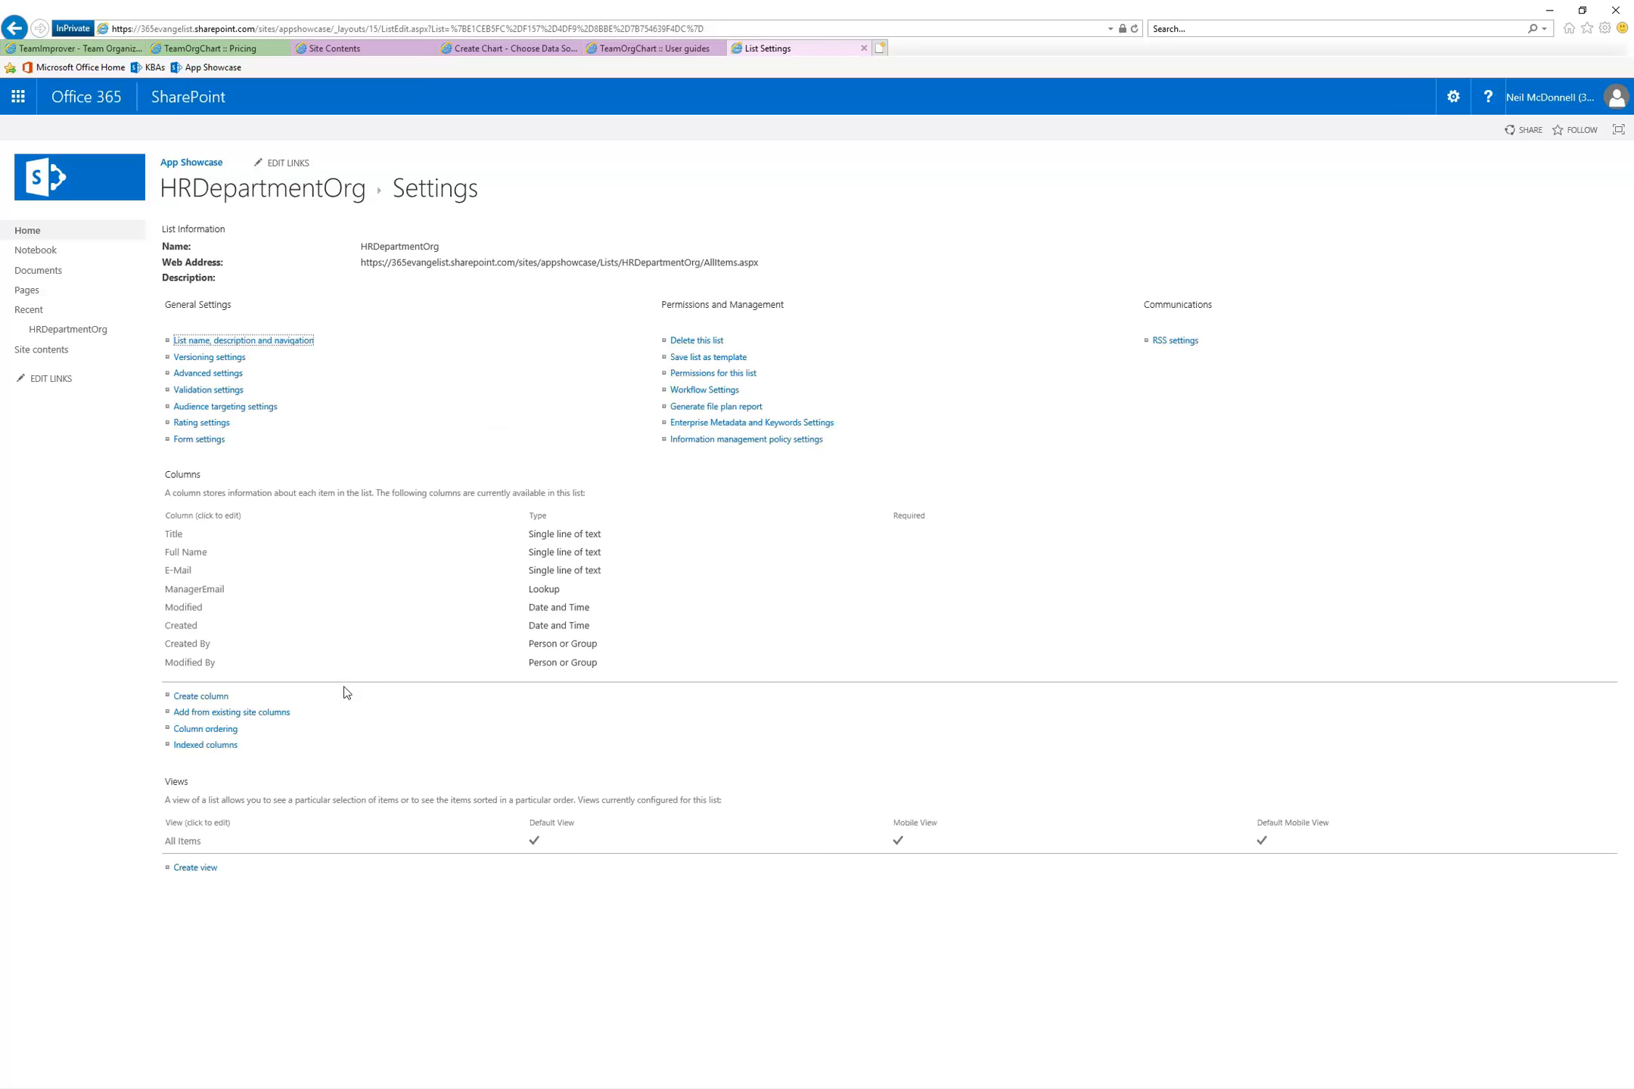
Allow management of content types in the list's advanced settings and save
left_click(199, 373)
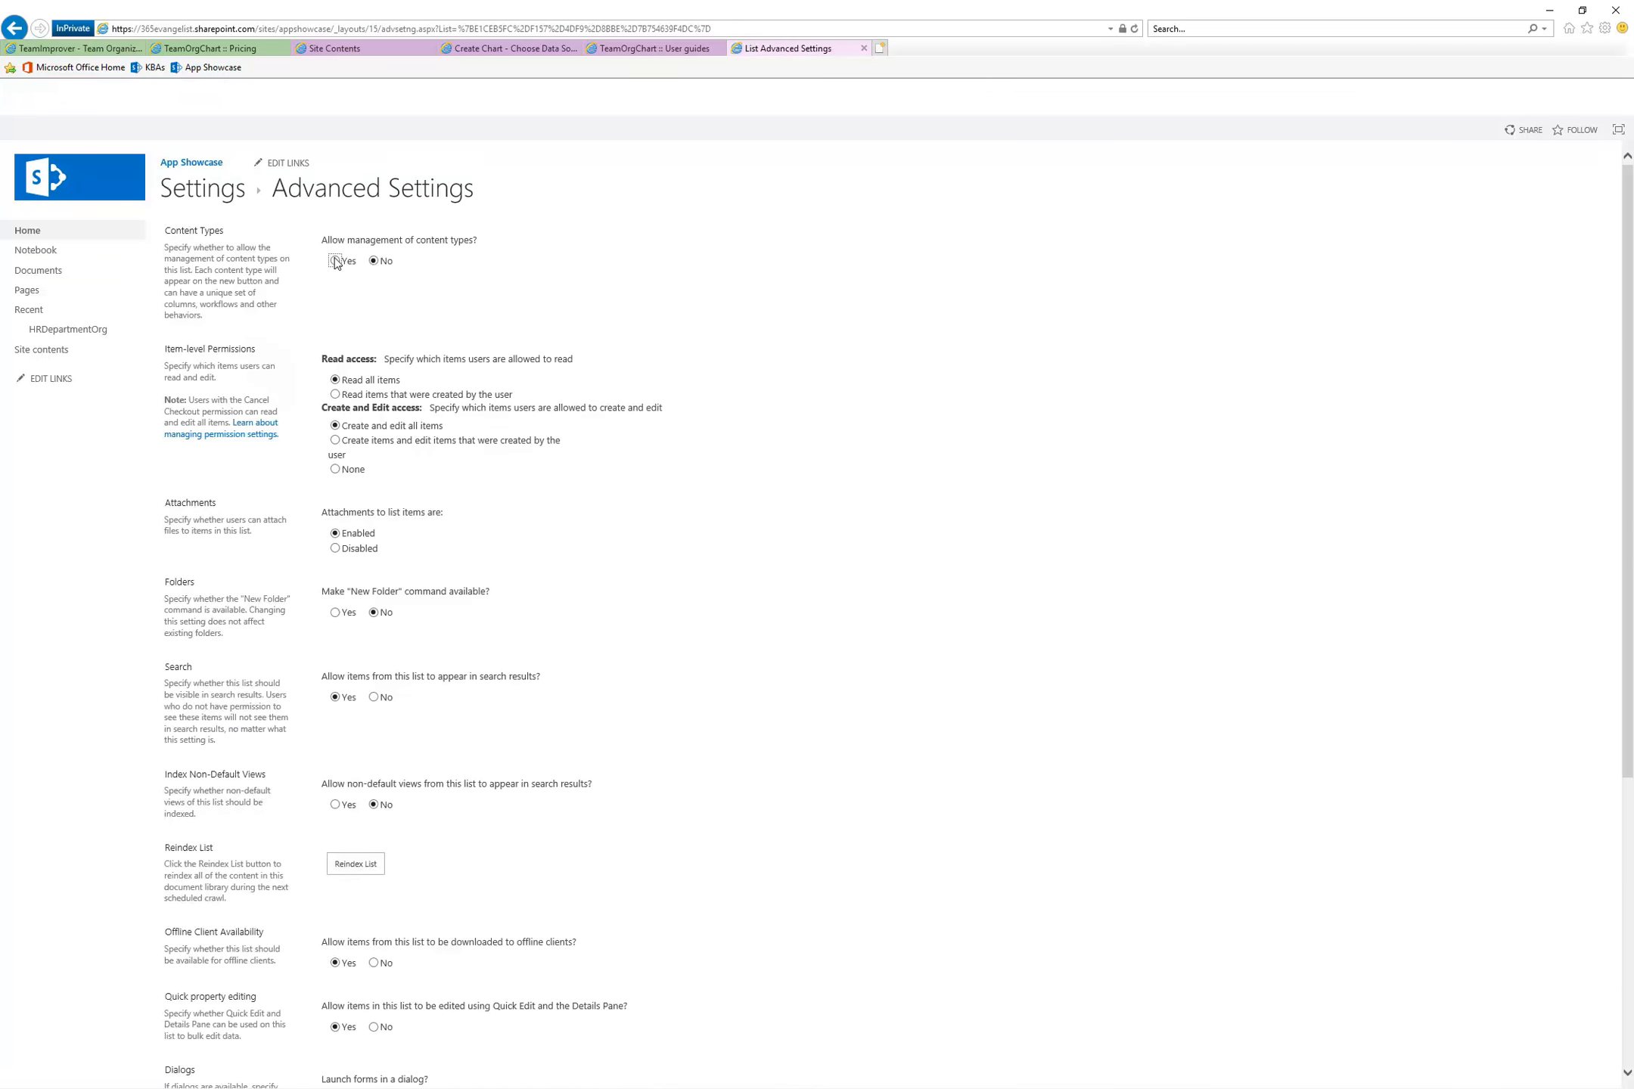
scroll(1170, 656, "down", 5)
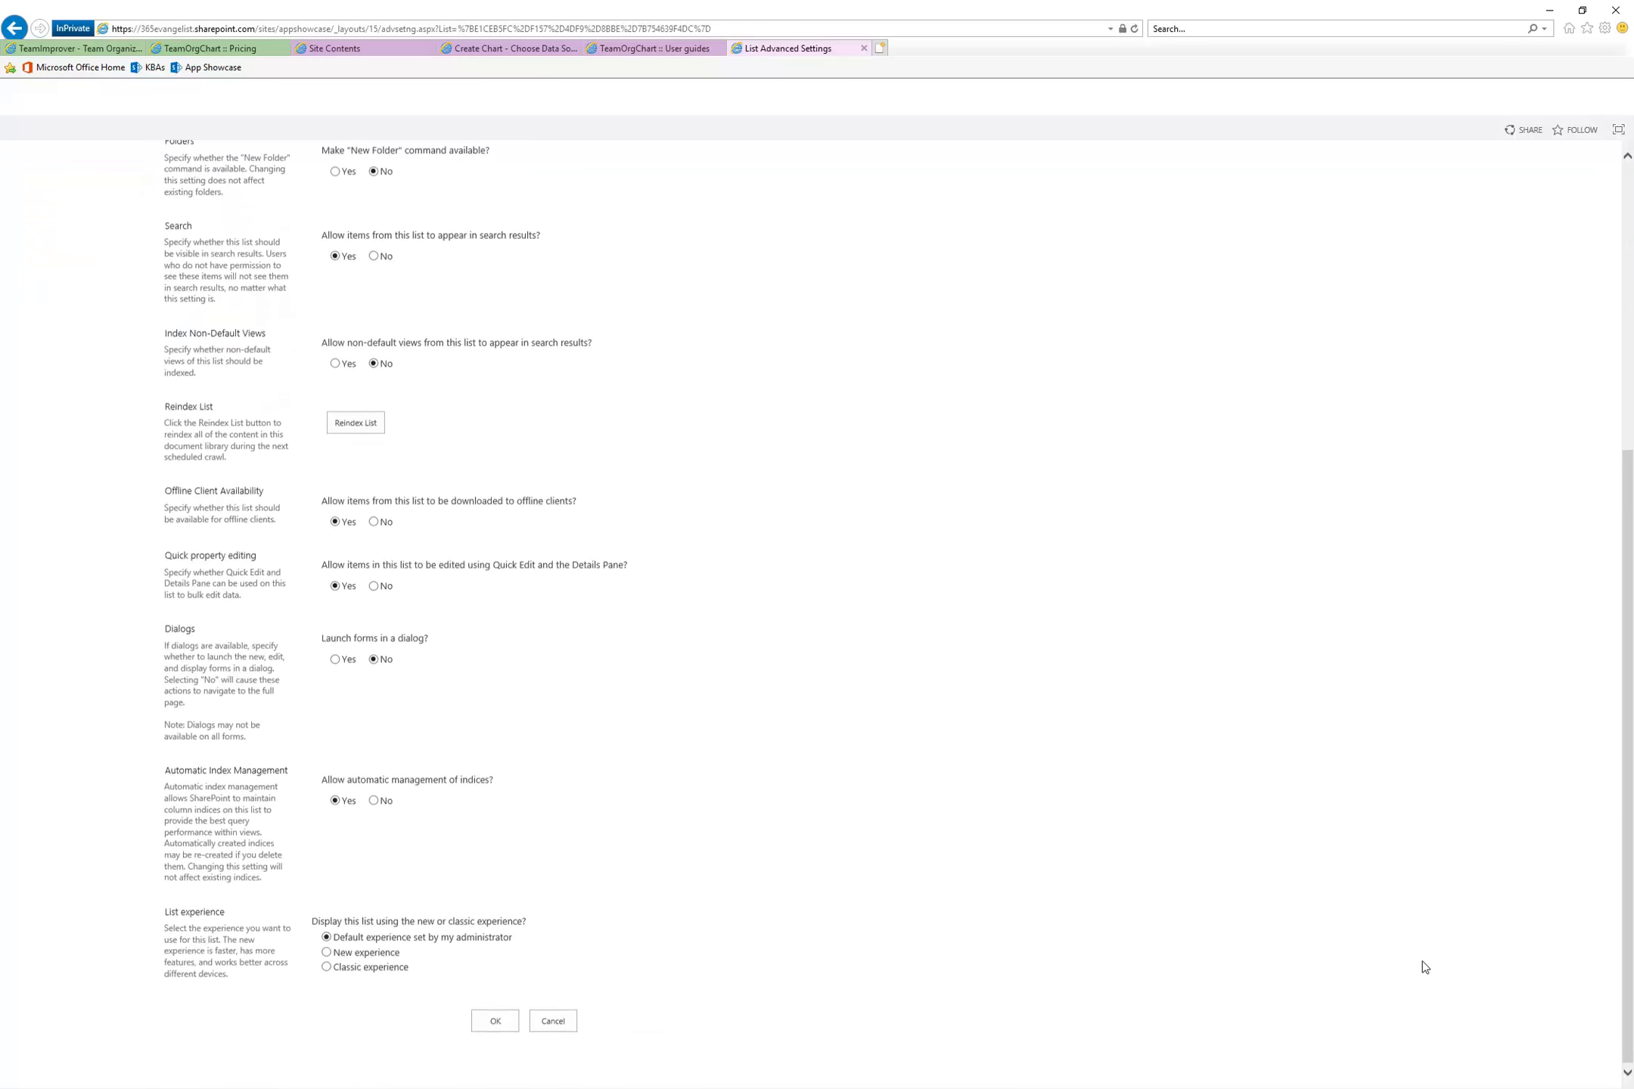
left_click(478, 1022)
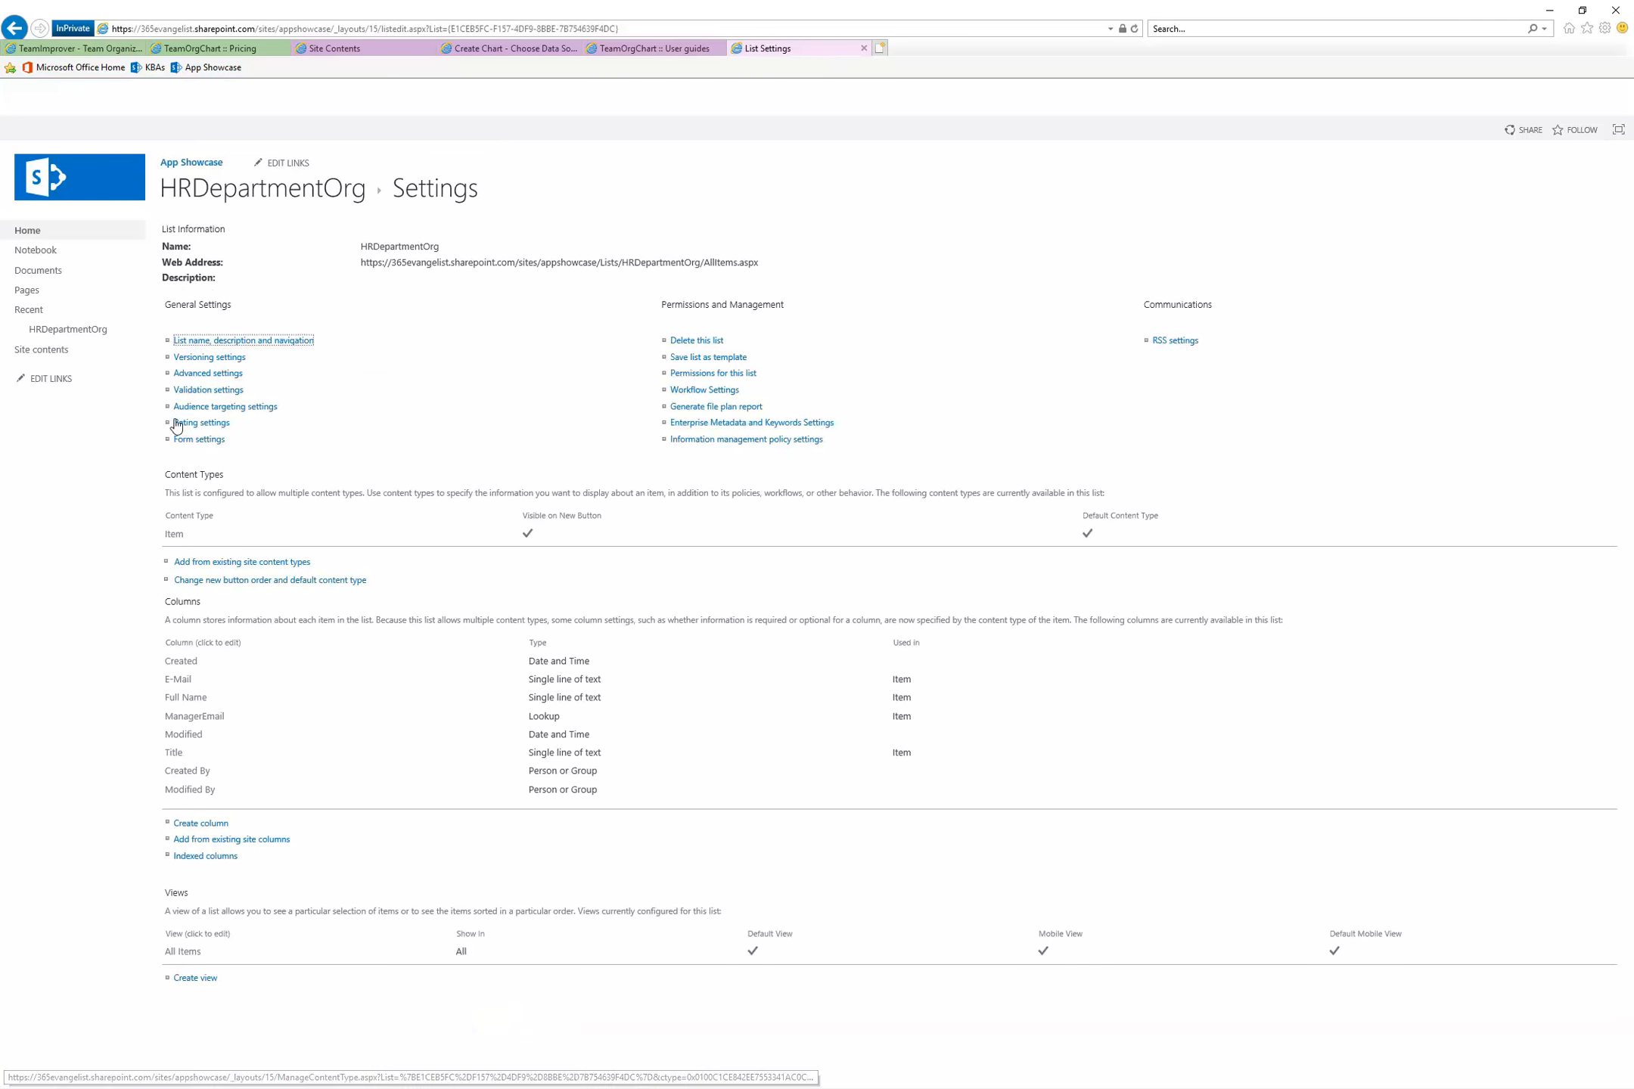
In the list's Item content type, set the Title column to Hidden (Will not appear in forms)
left_click(176, 534)
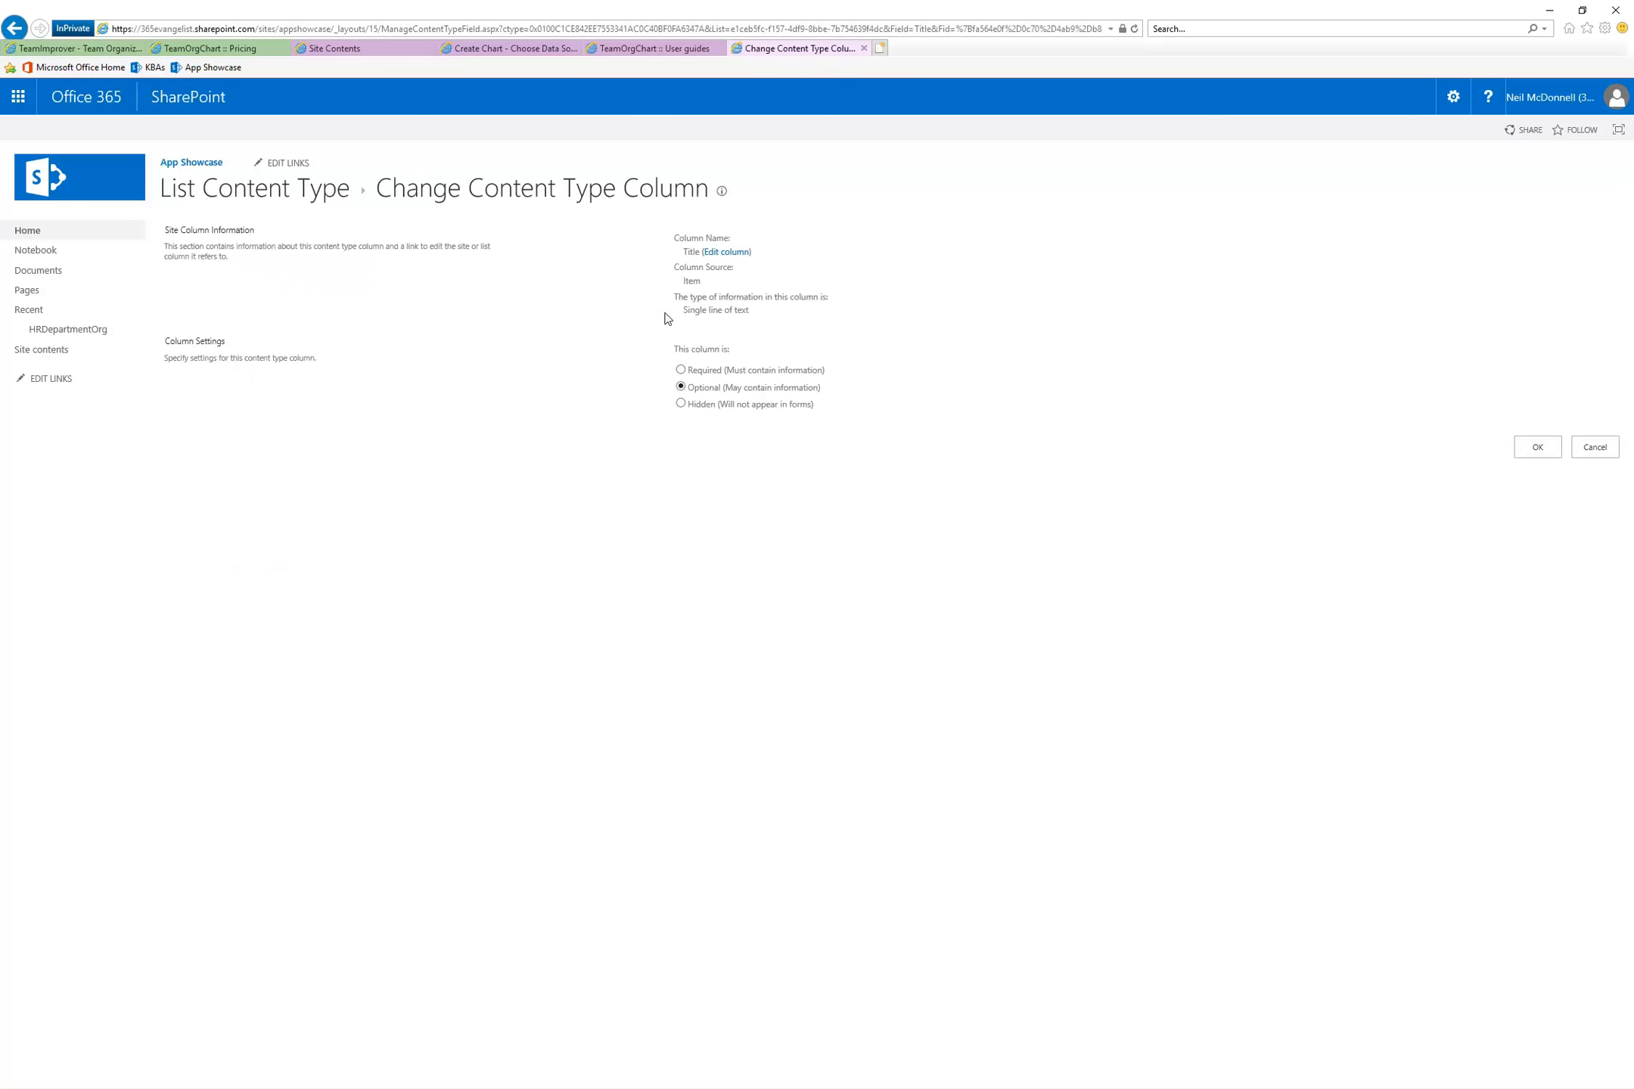
left_click(679, 404)
left_click(1536, 447)
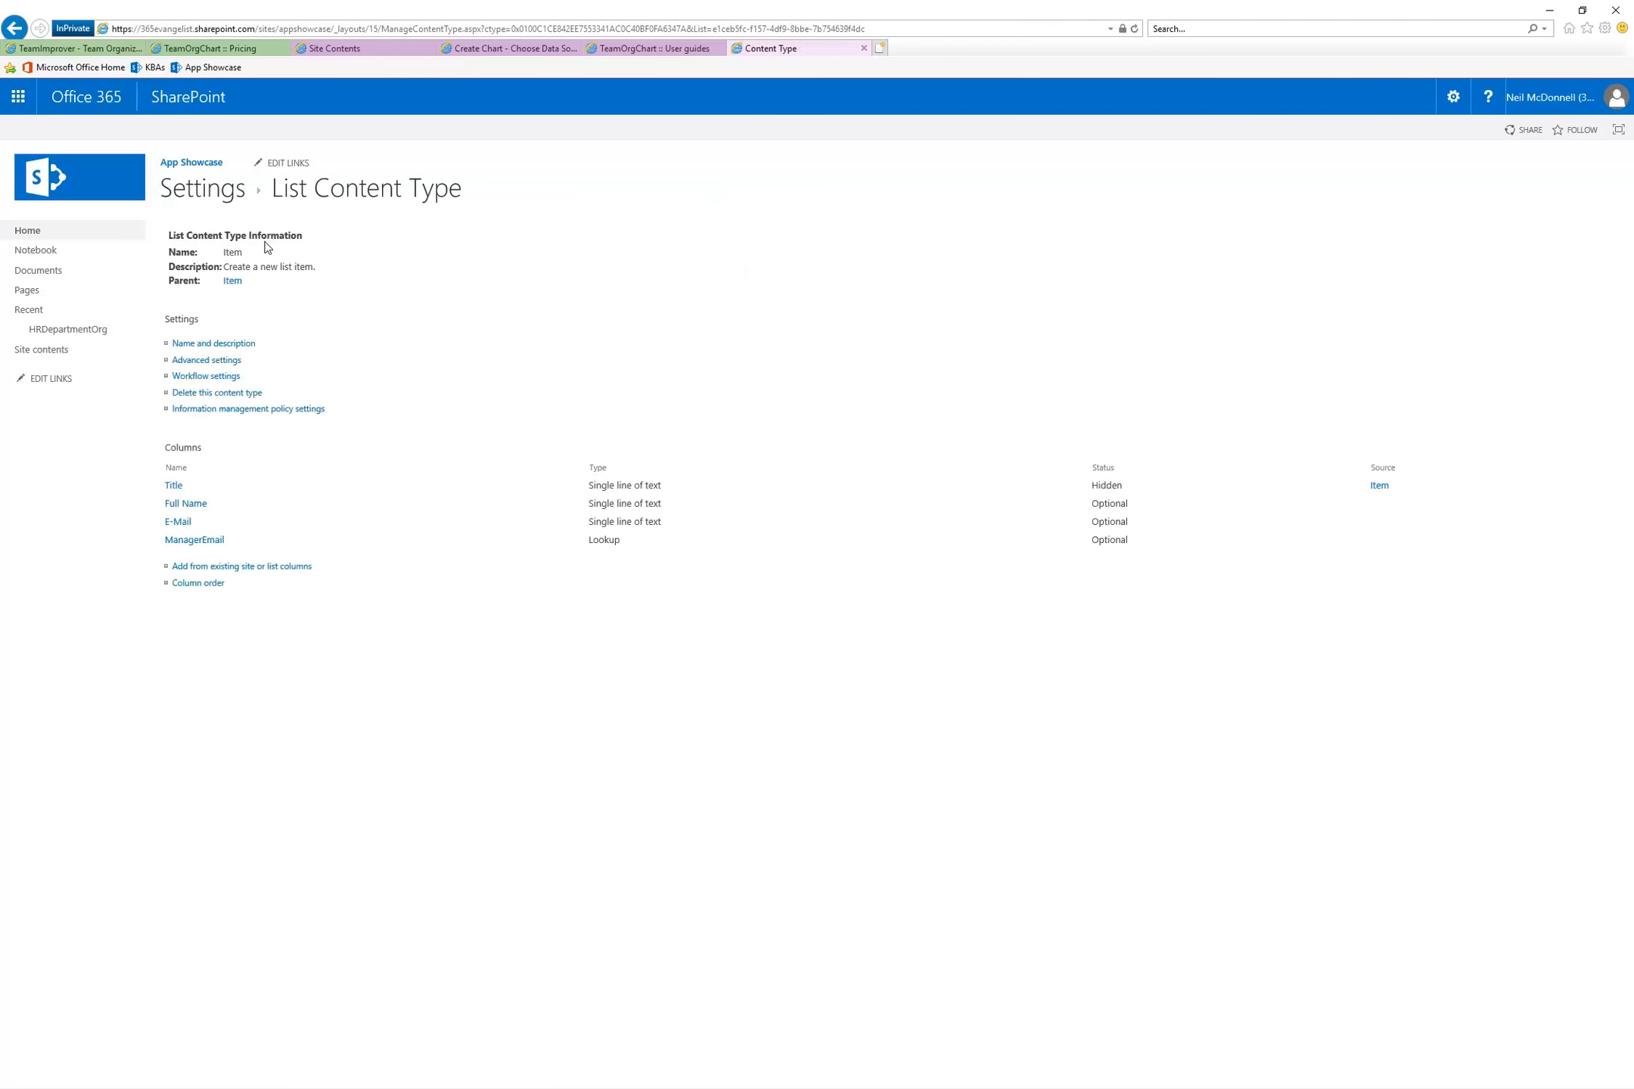
Add the top manager to HRDepartmentOrg with full name and e-mail, leaving ManagerEmail at (None), and save the item
left_click(78, 337)
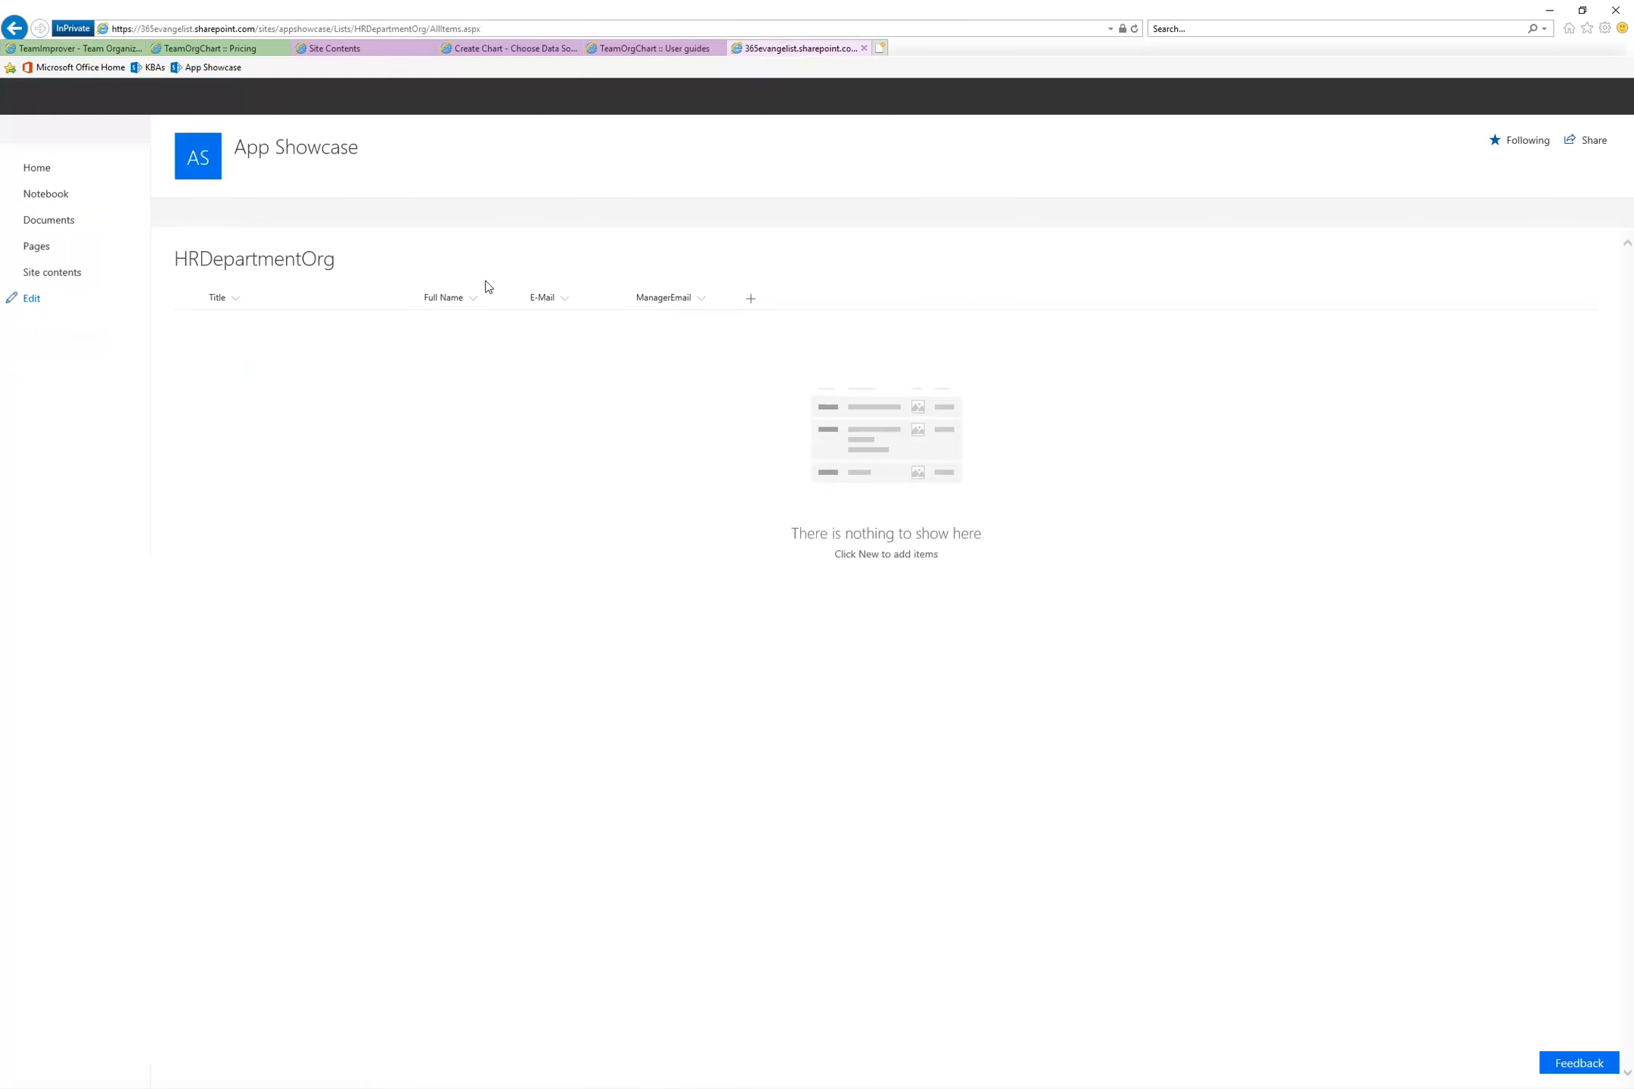
left_click(209, 218)
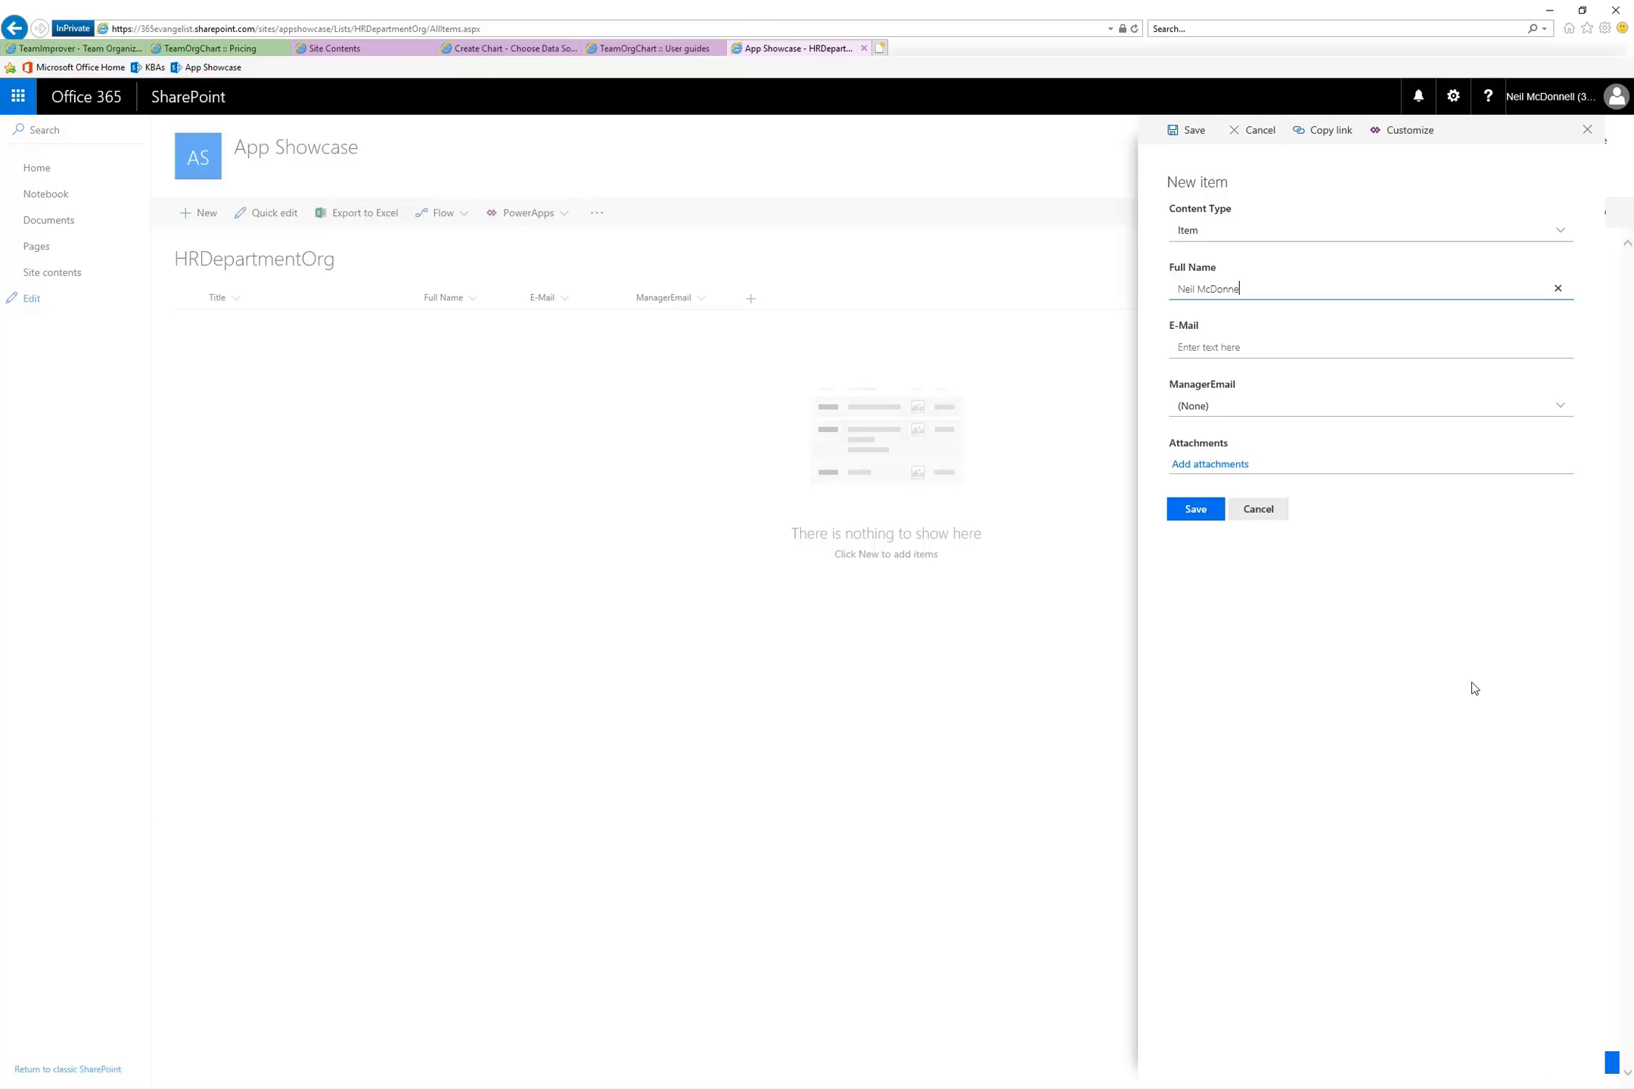
key("Tab")
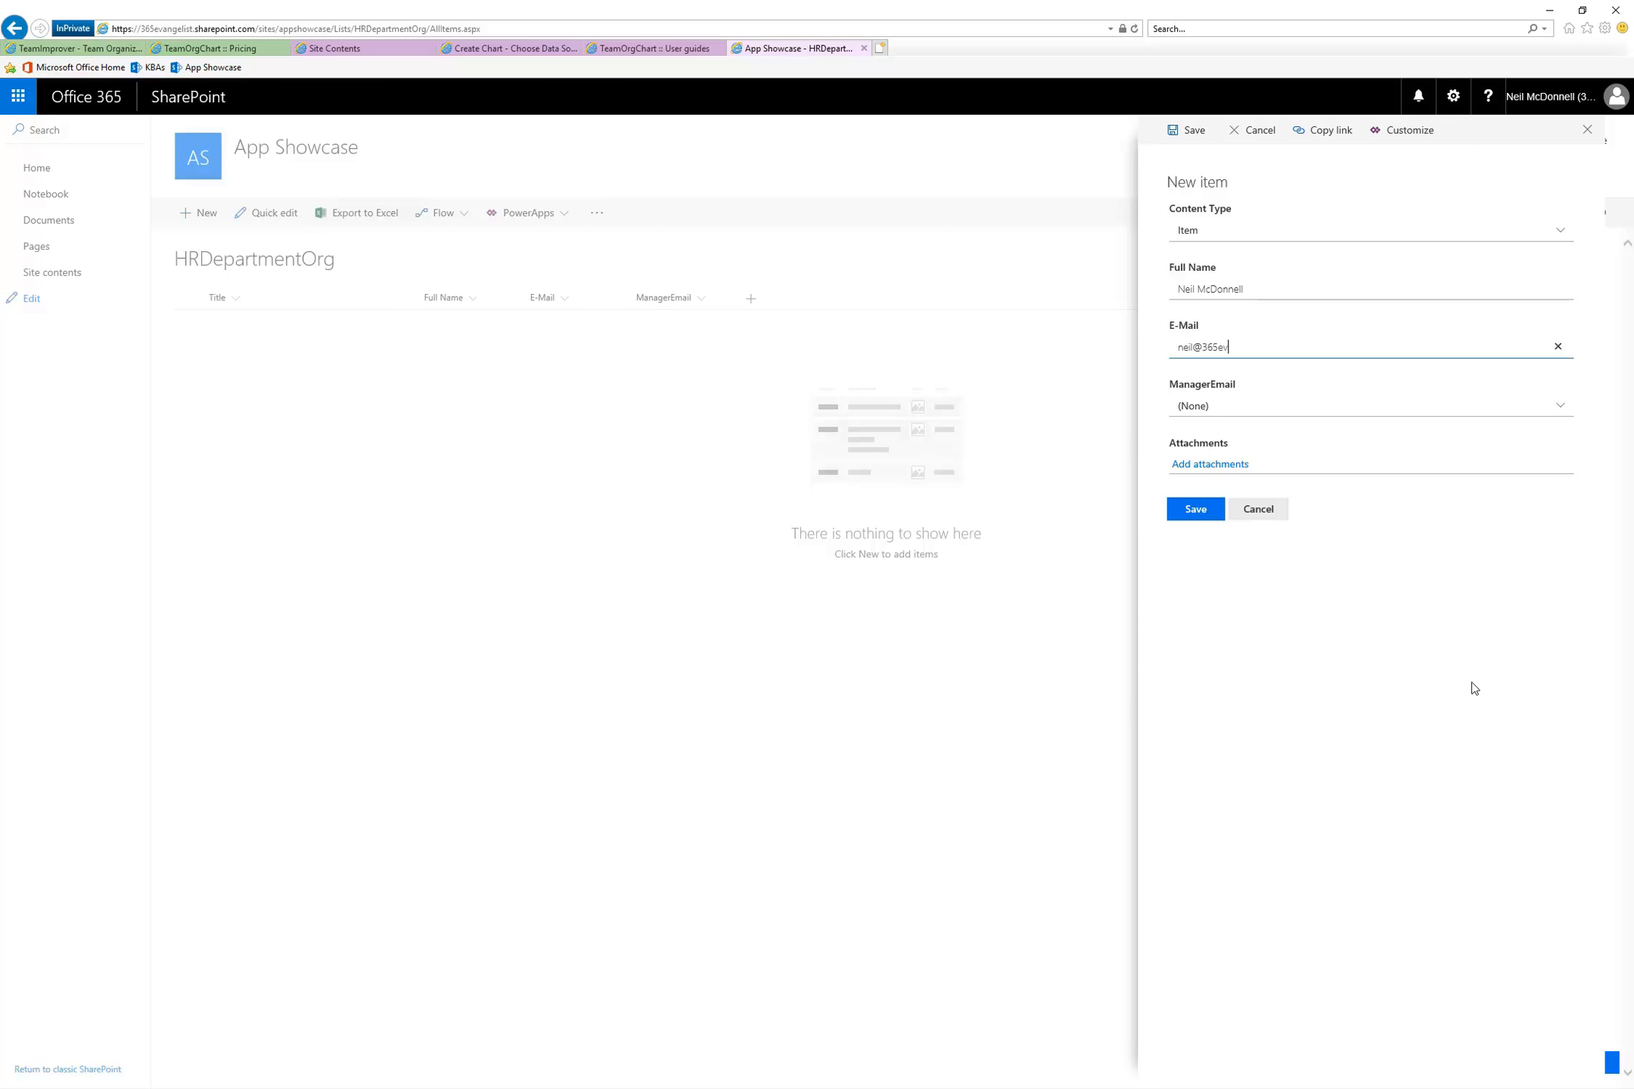
key("Tab")
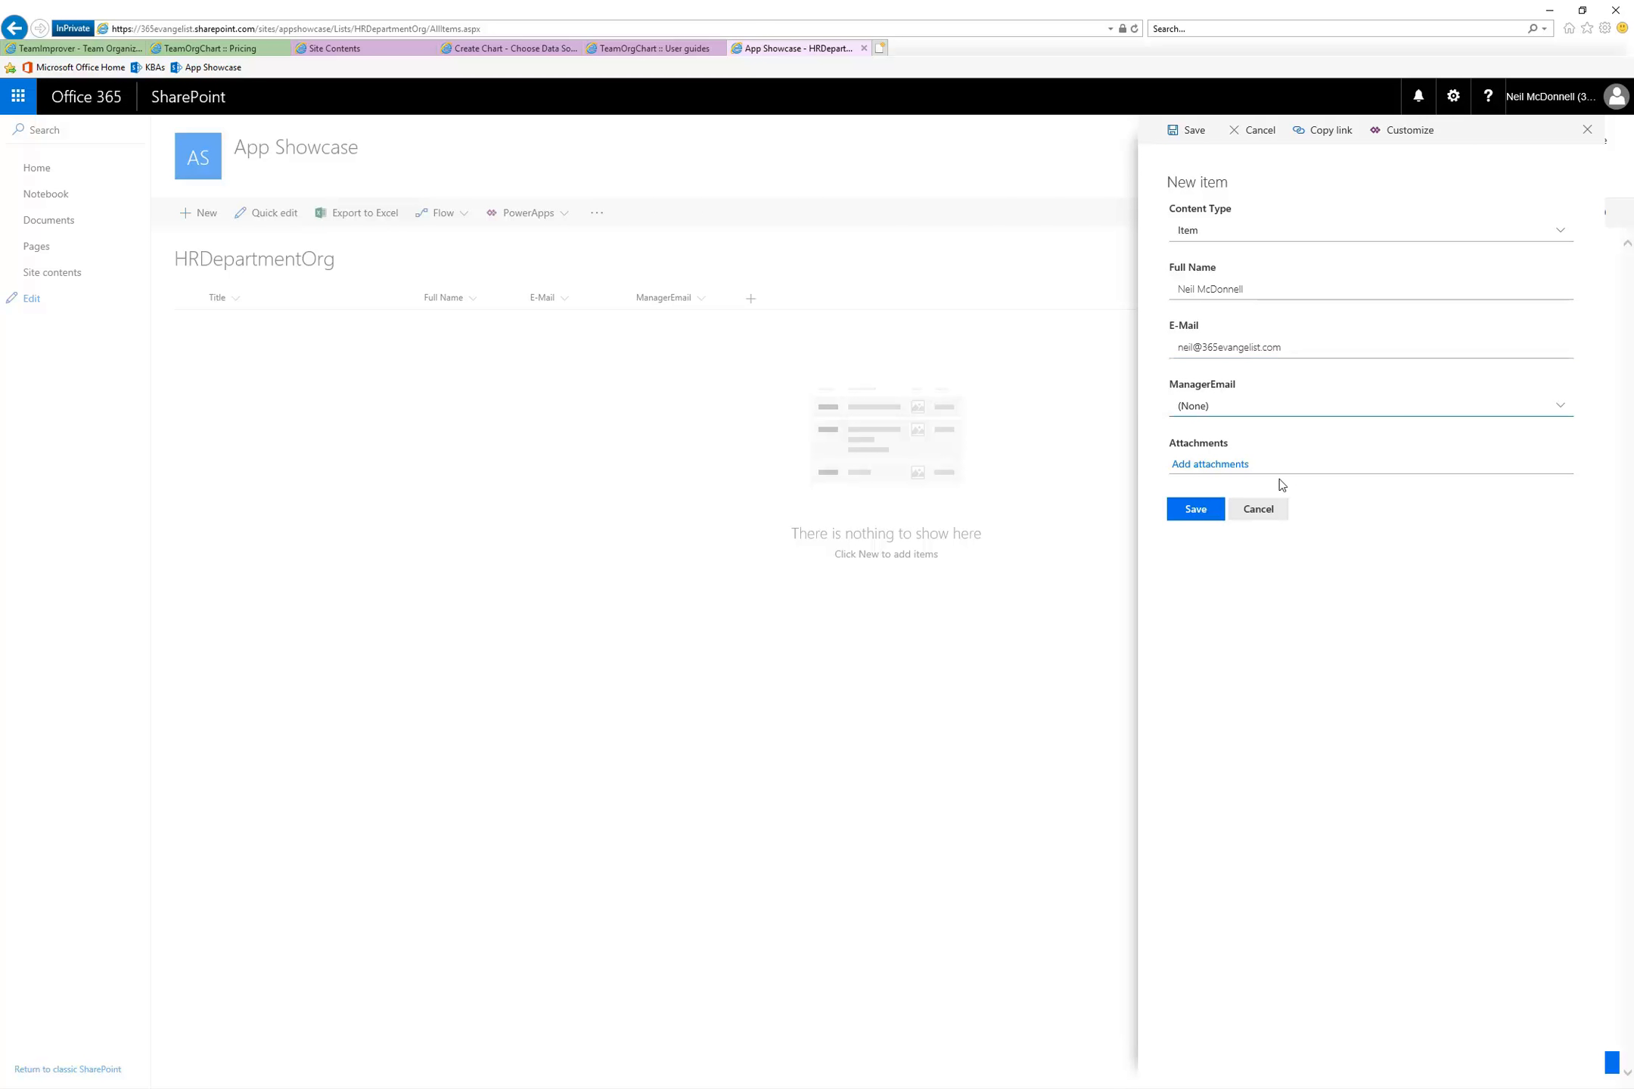
left_click(1190, 512)
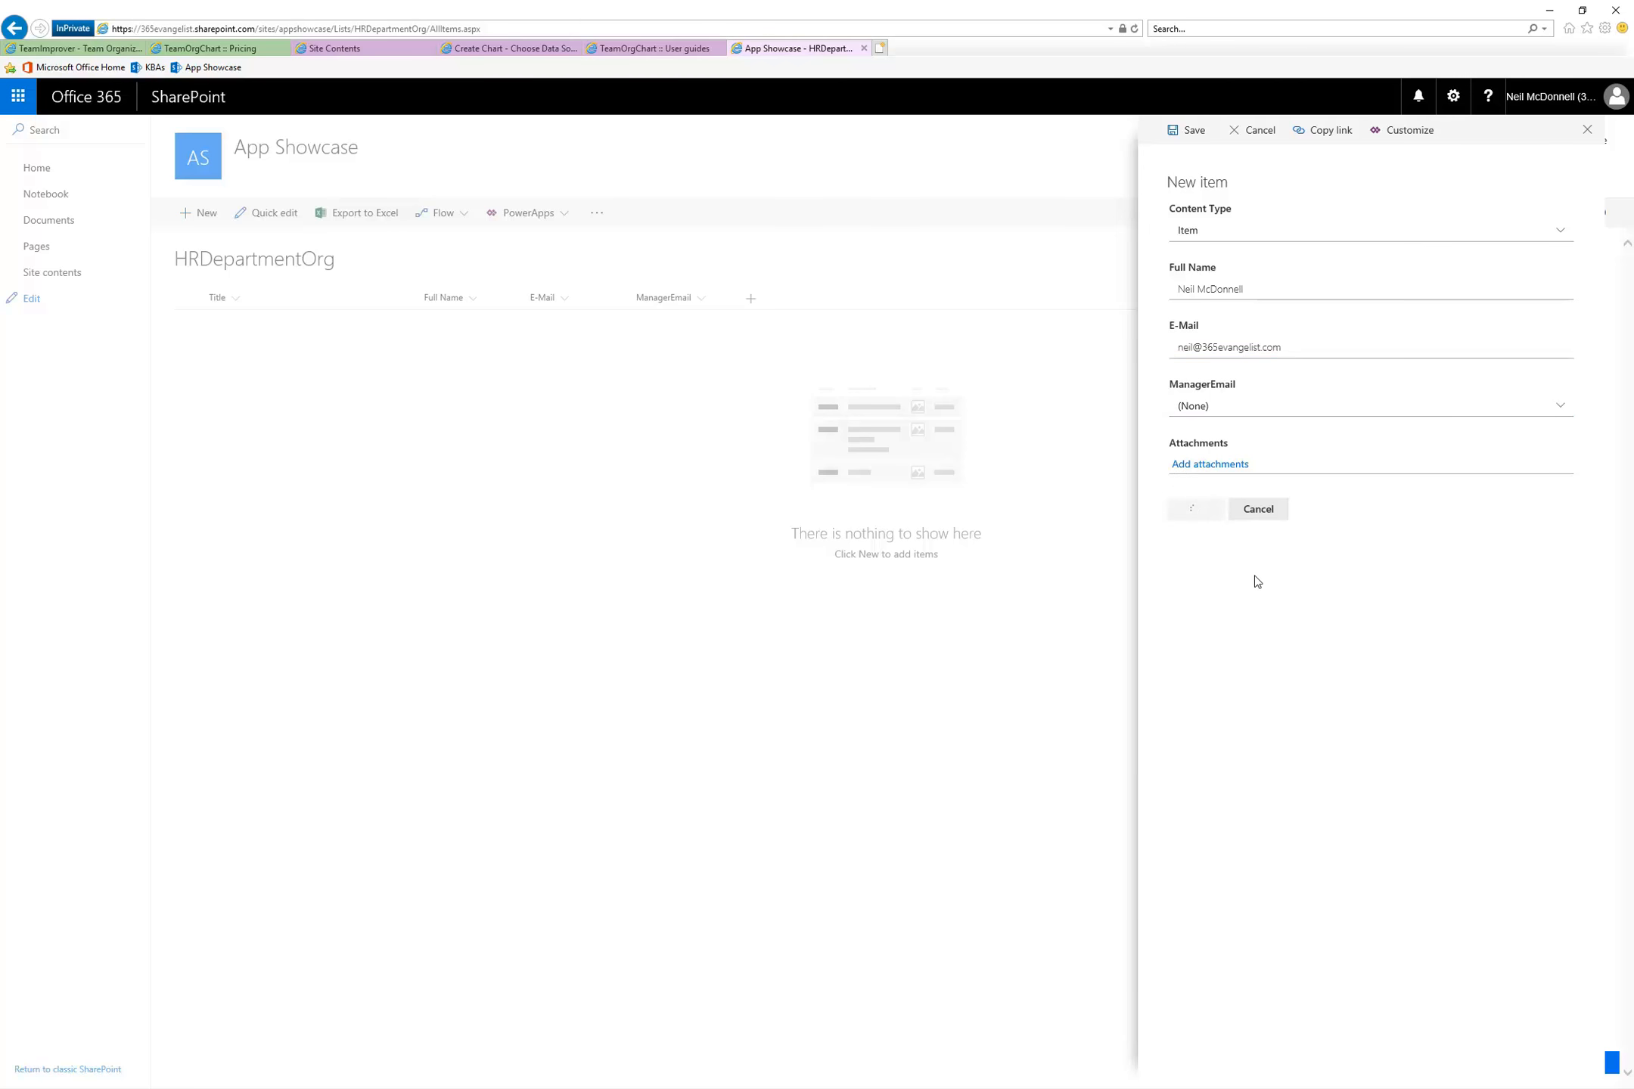
Start a second HRDepartmentOrg item and enter the employee's full name and e-mail address
left_click(196, 216)
left_click(1234, 298)
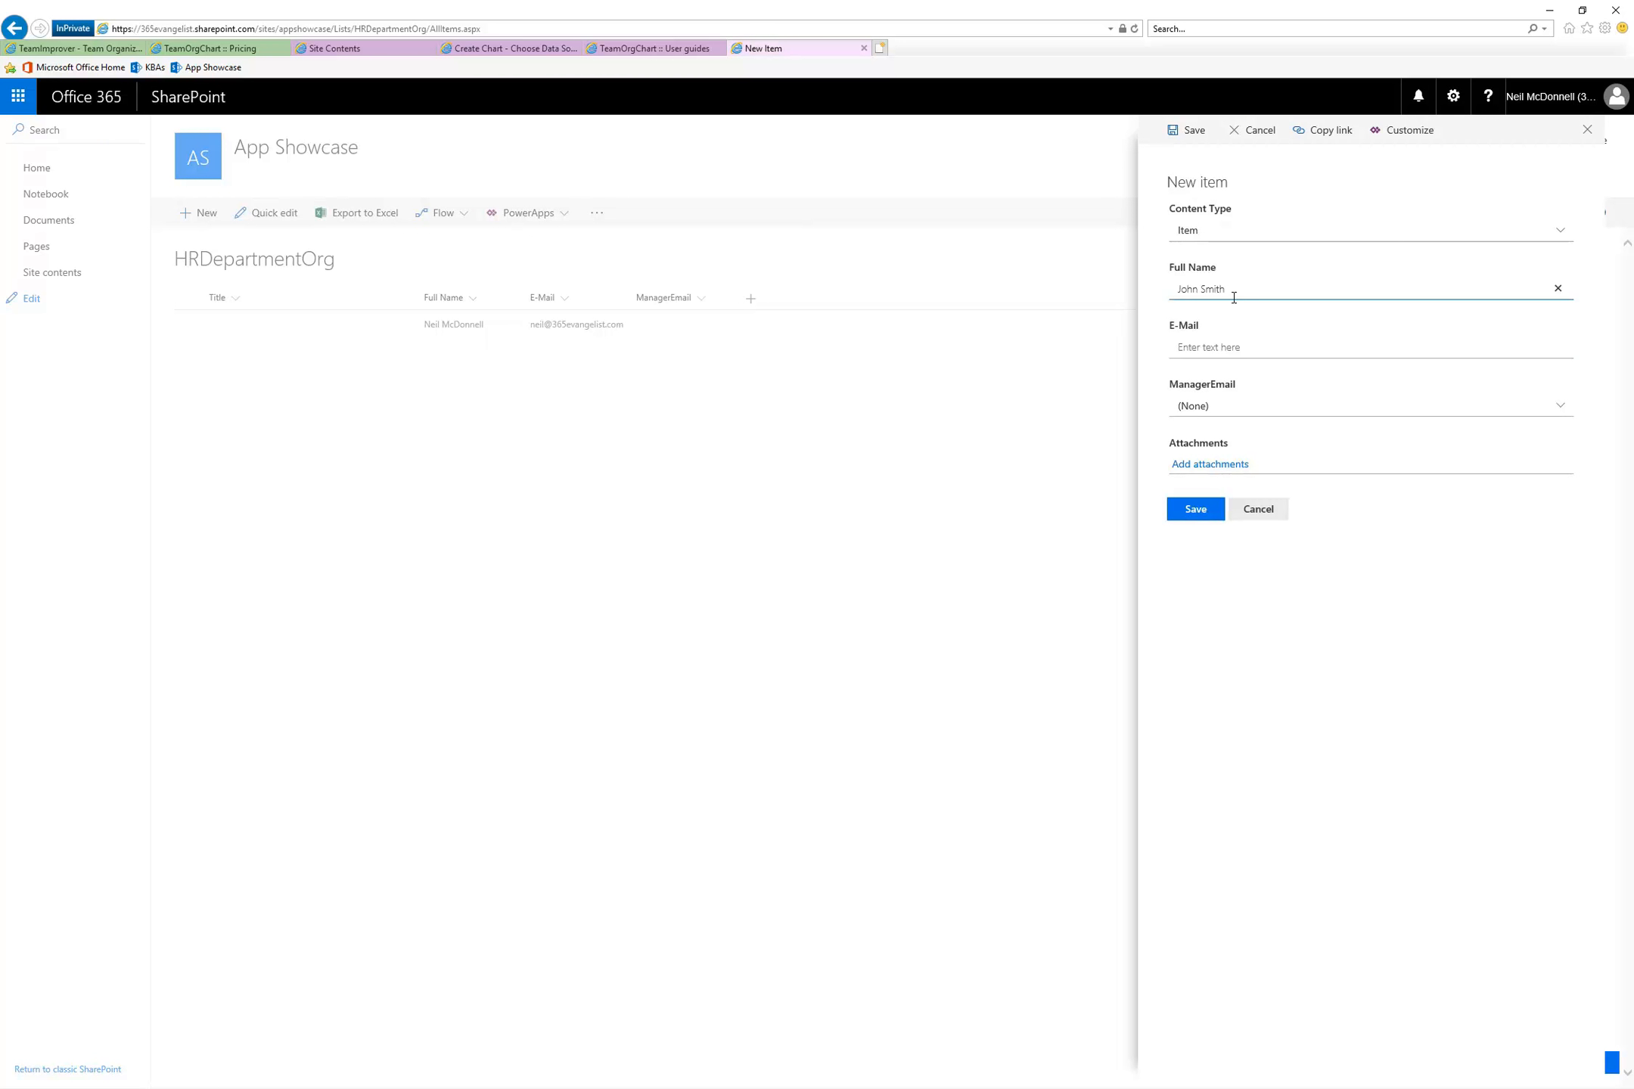
left_click(1214, 345)
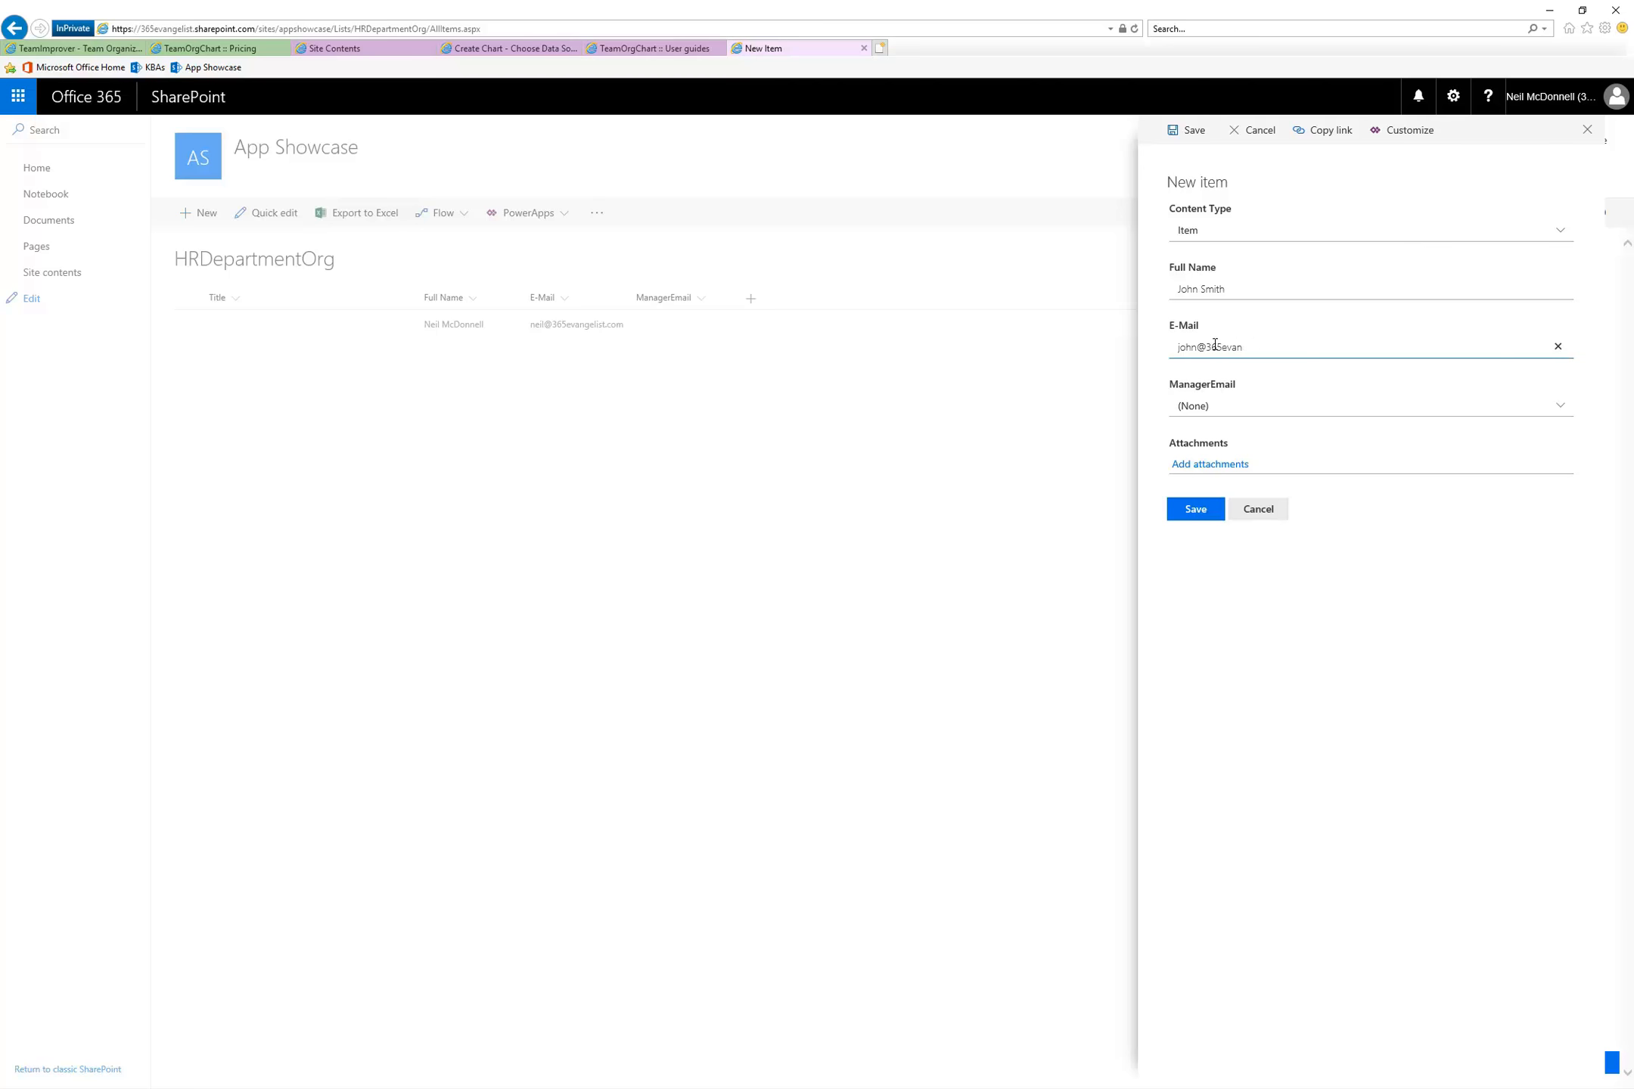
type("com")
key("shift+Left")
key("shift+Left")
key("shift+Left")
key("shift+Left")
key("shift+Left")
key("shift+Left")
key("shift+Left")
key("shift+Left")
key("shift+Left")
key("shift+Left")
key("shift+Left")
key("shift+Left")
Check the choices offered for ManagerEmail, leave it at (None) and save the second employee's item
left_click(1555, 410)
left_click(1443, 403)
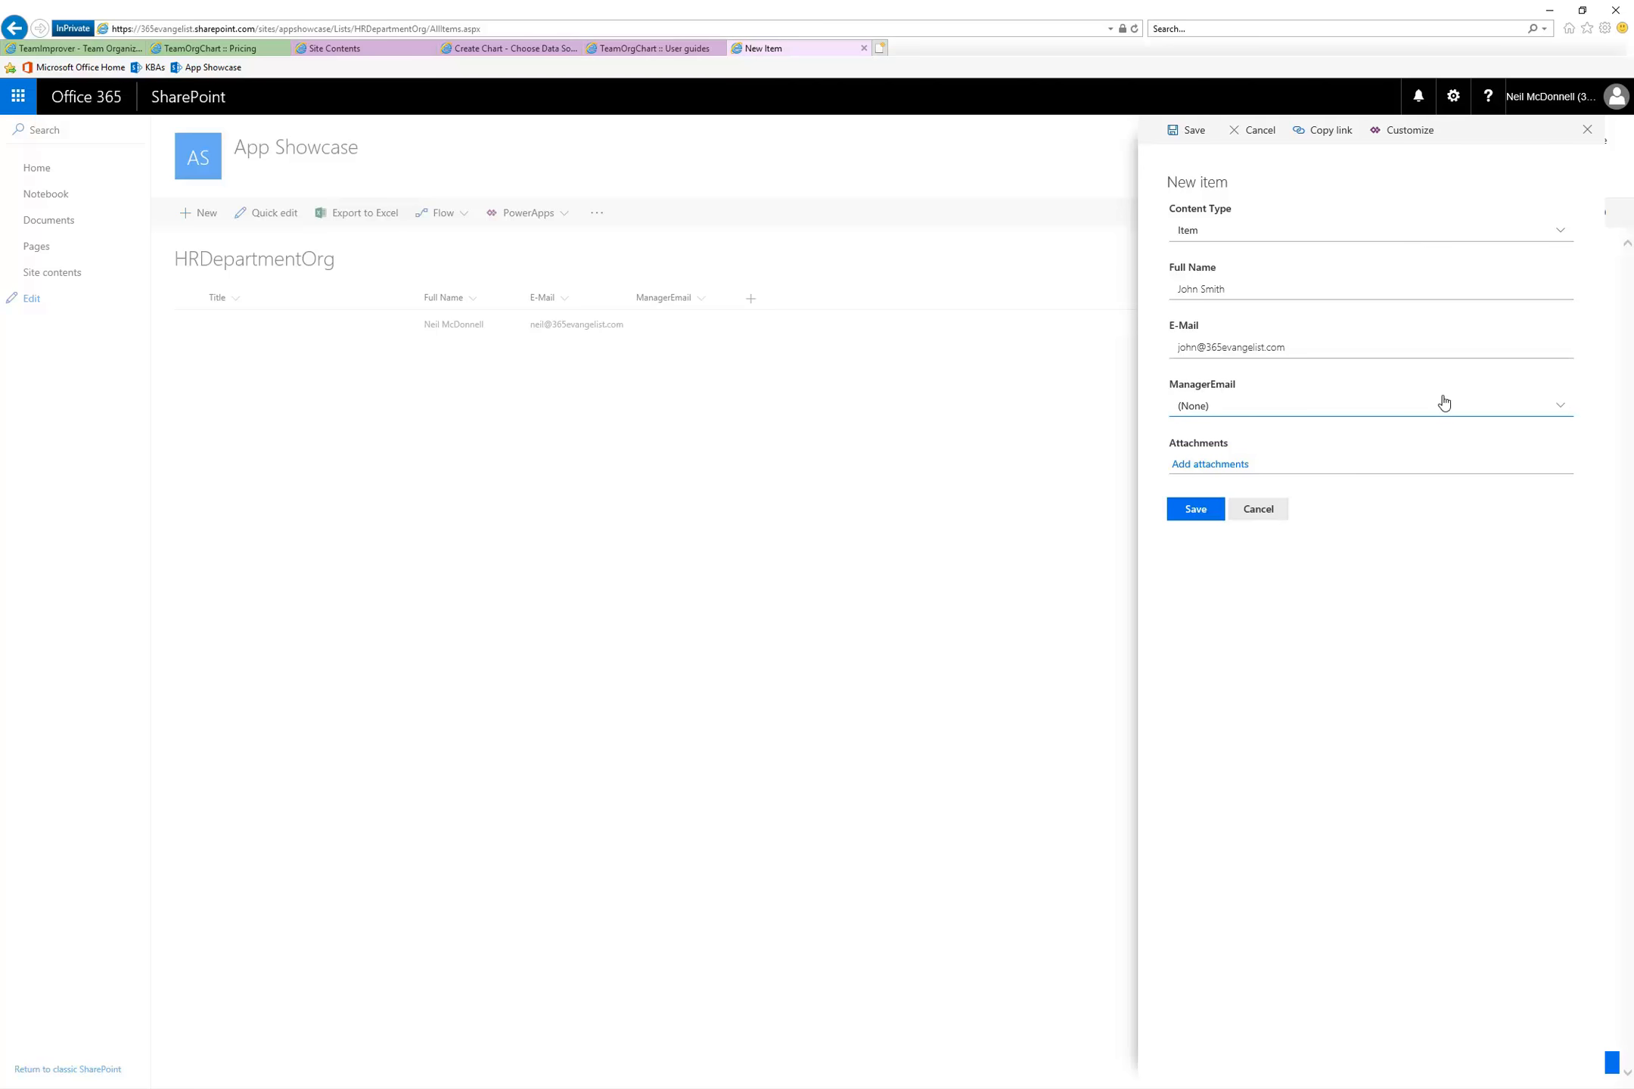
left_click(1201, 406)
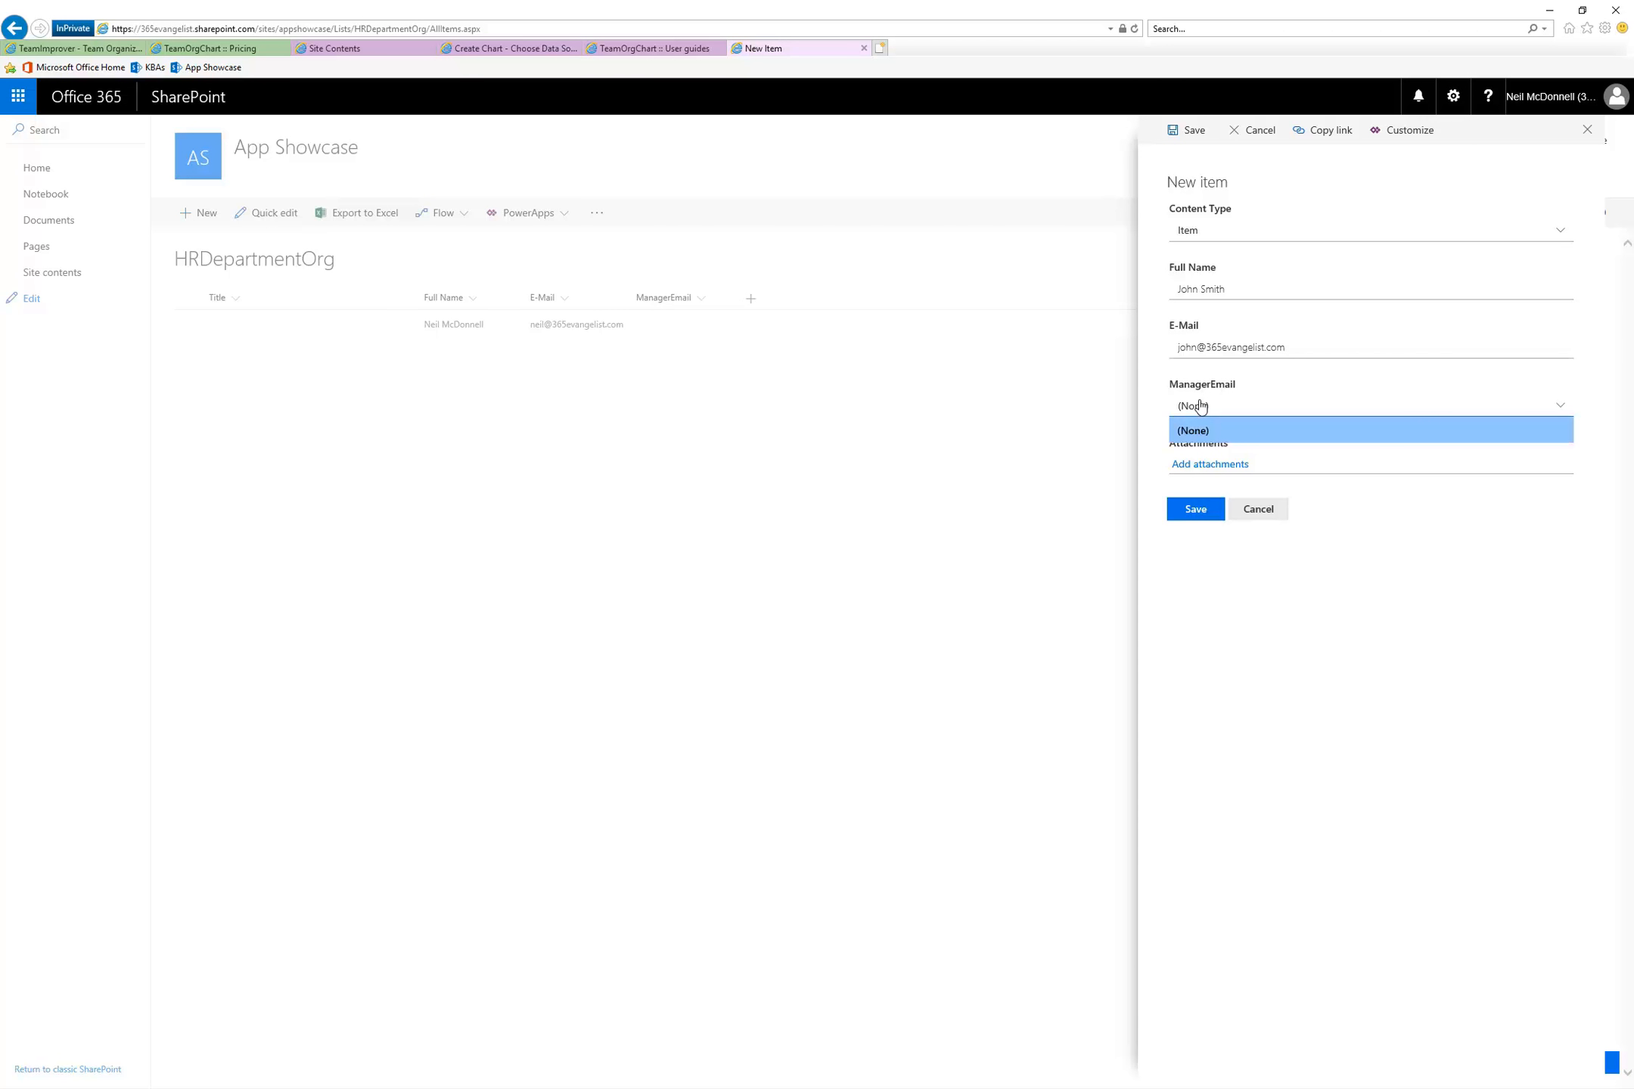
left_click(1201, 406)
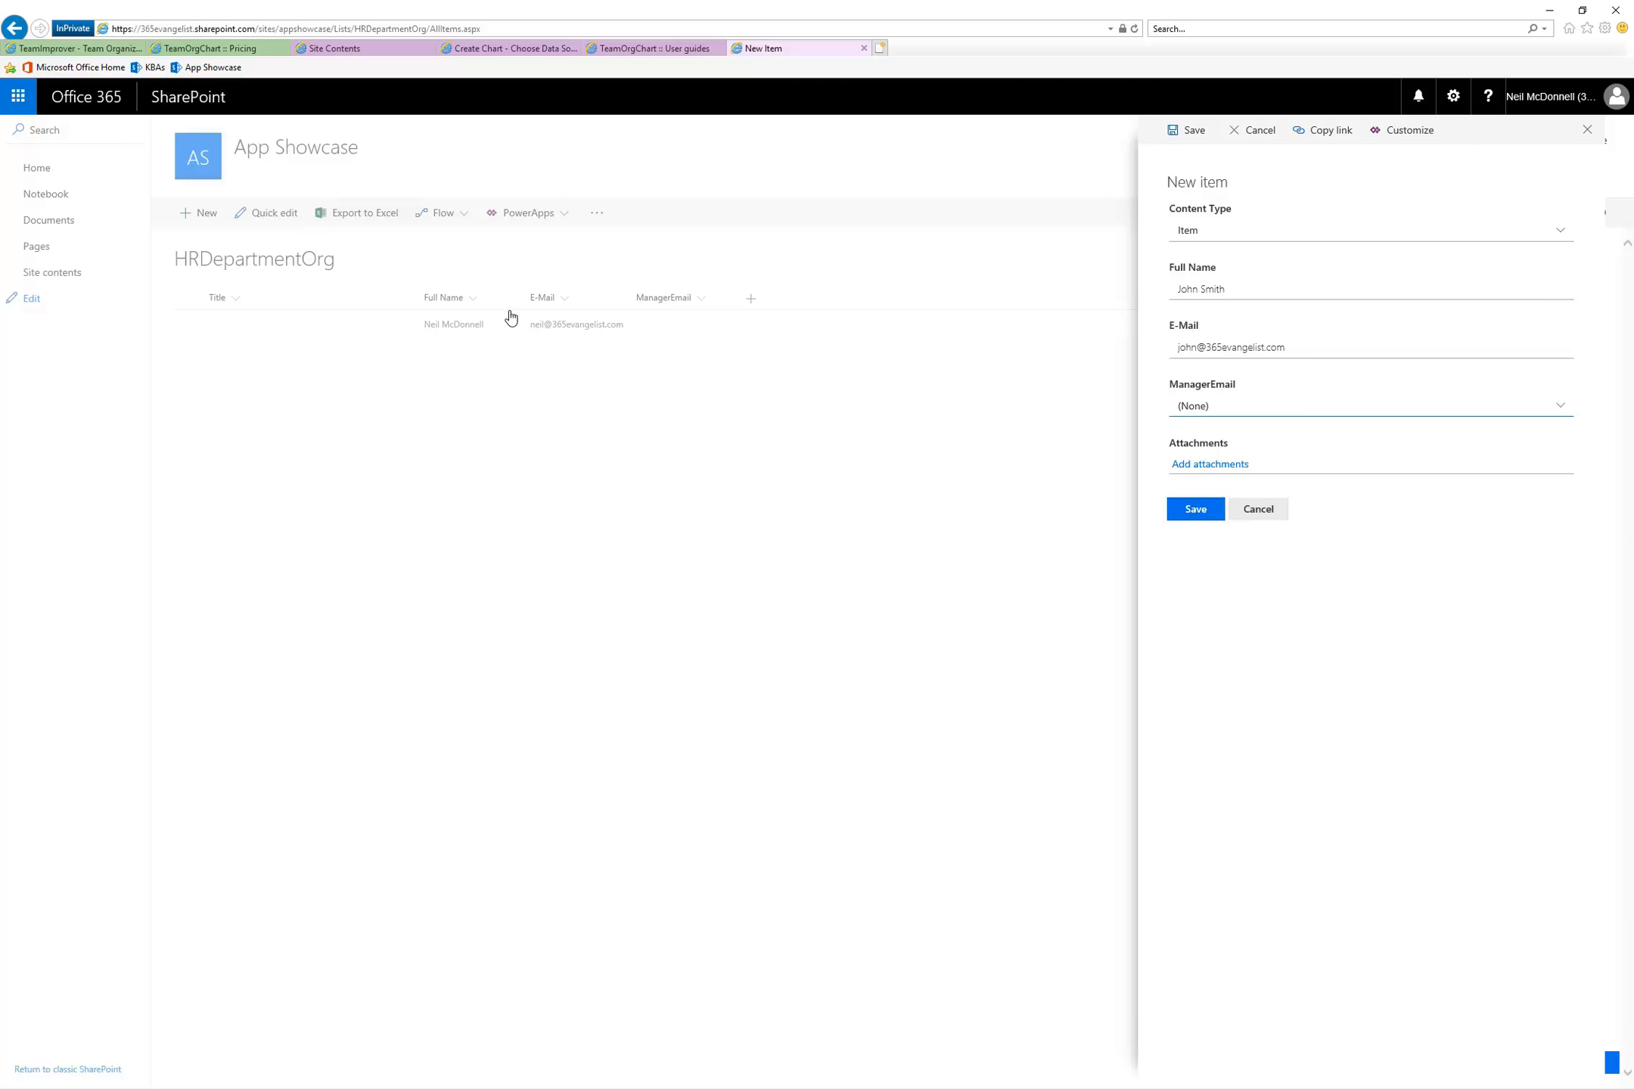
left_click(1194, 509)
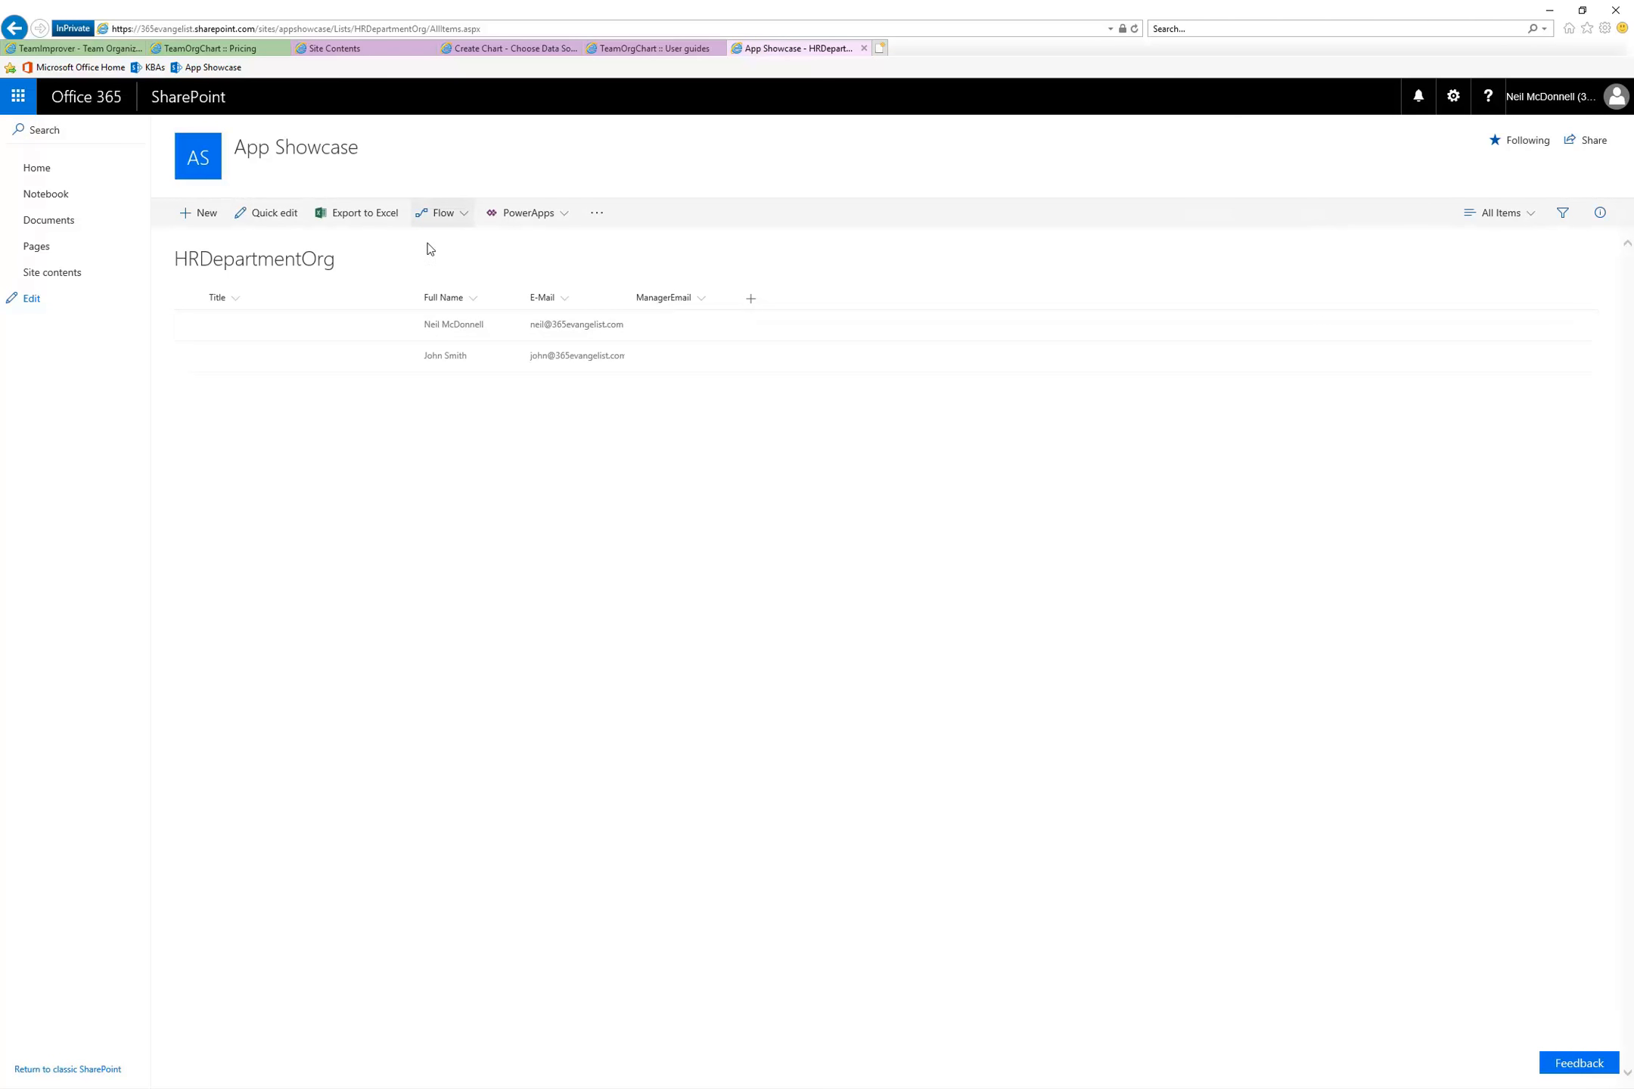
Edit the ManagerEmail lookup column to also show the additional fields Full Name and E-Mail, keeping E-Mail as its source column
left_click(1452, 97)
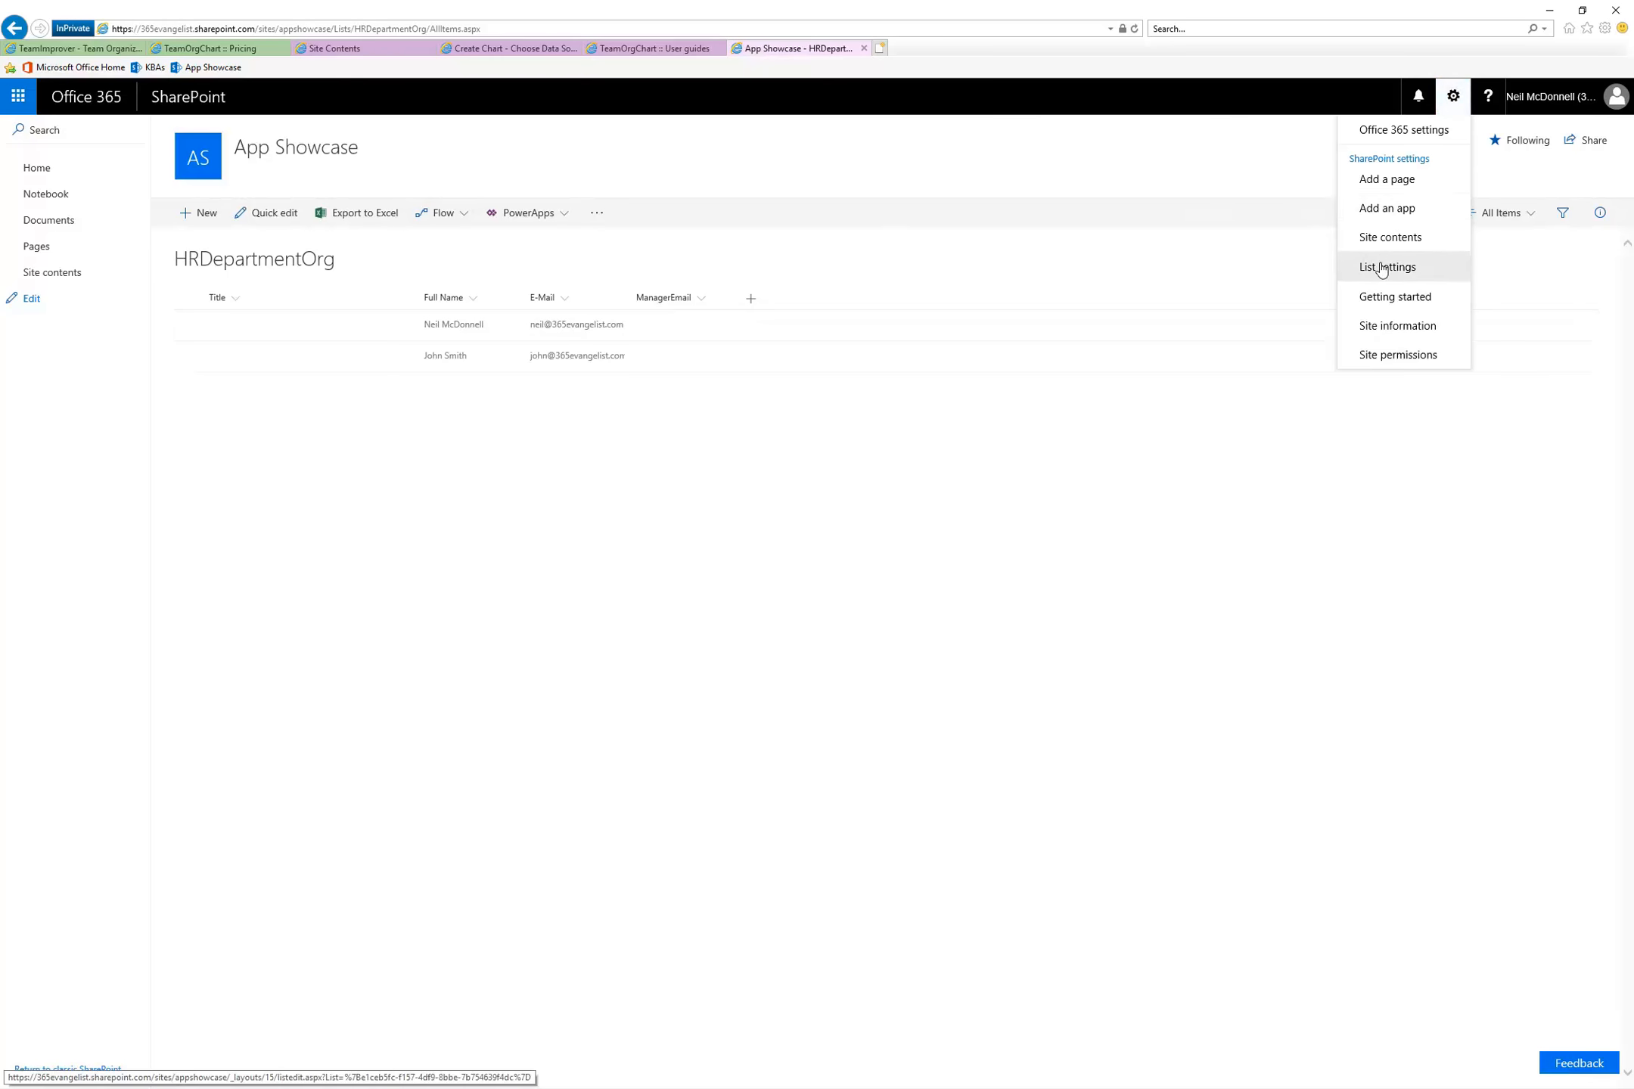
left_click(665, 623)
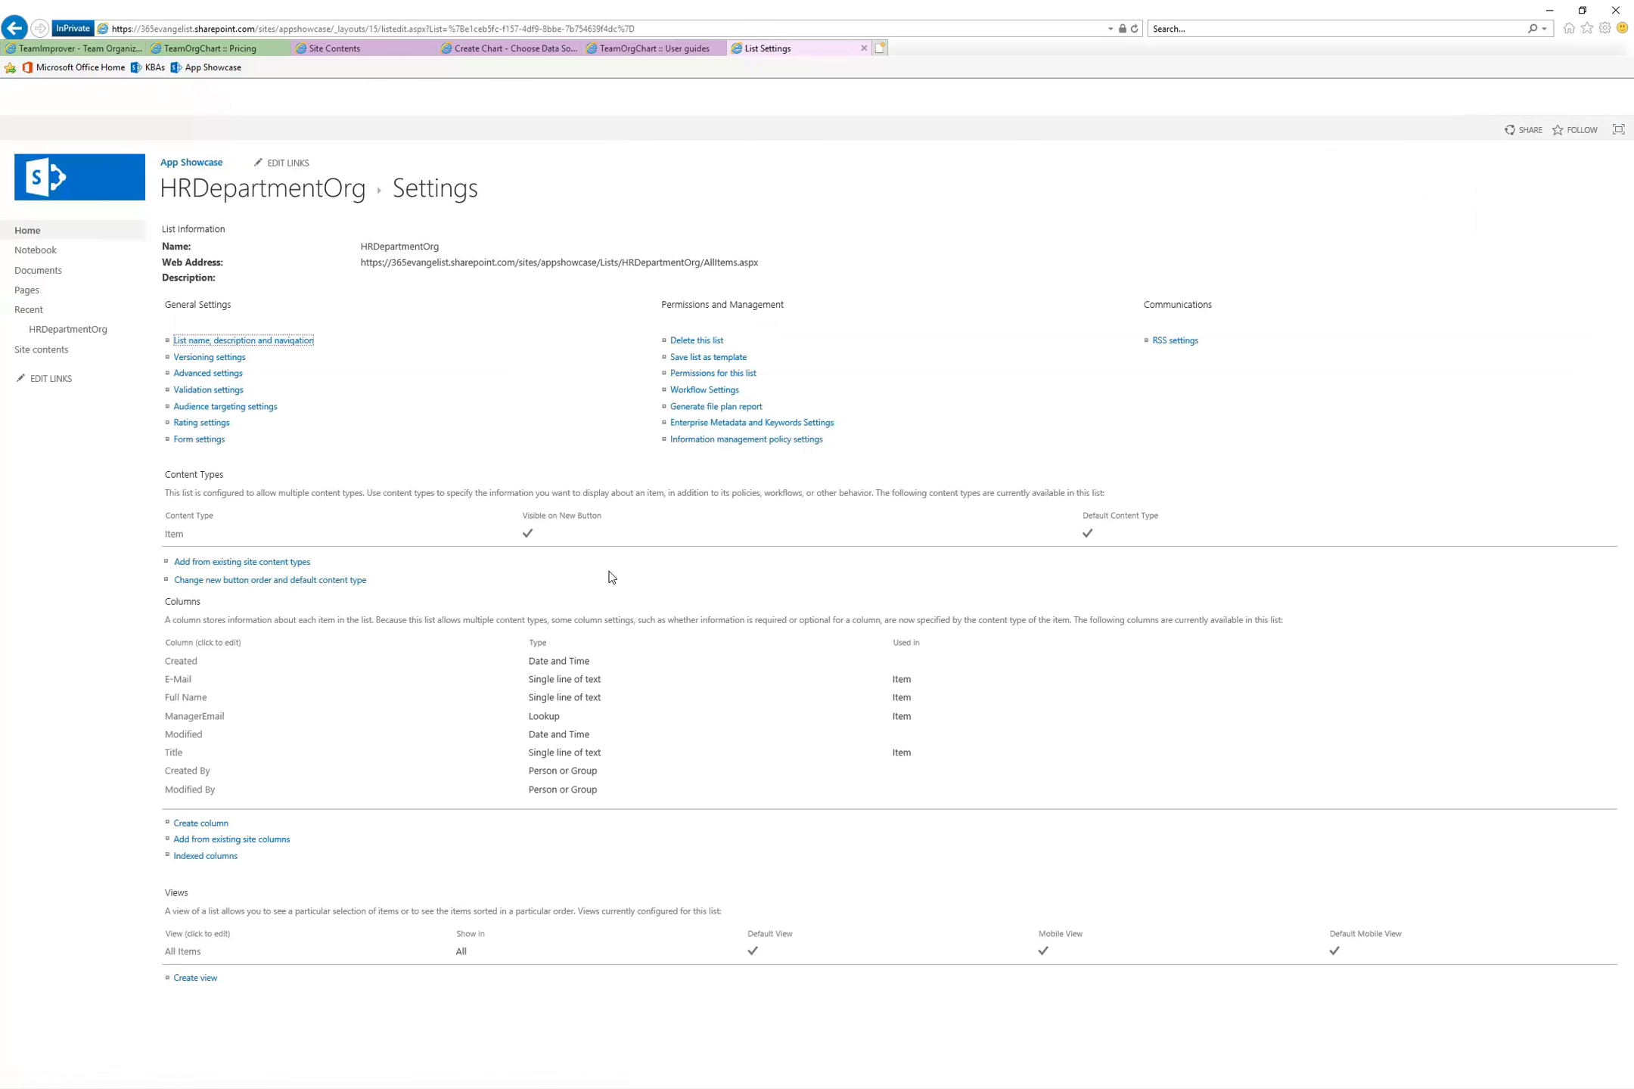
left_click(212, 723)
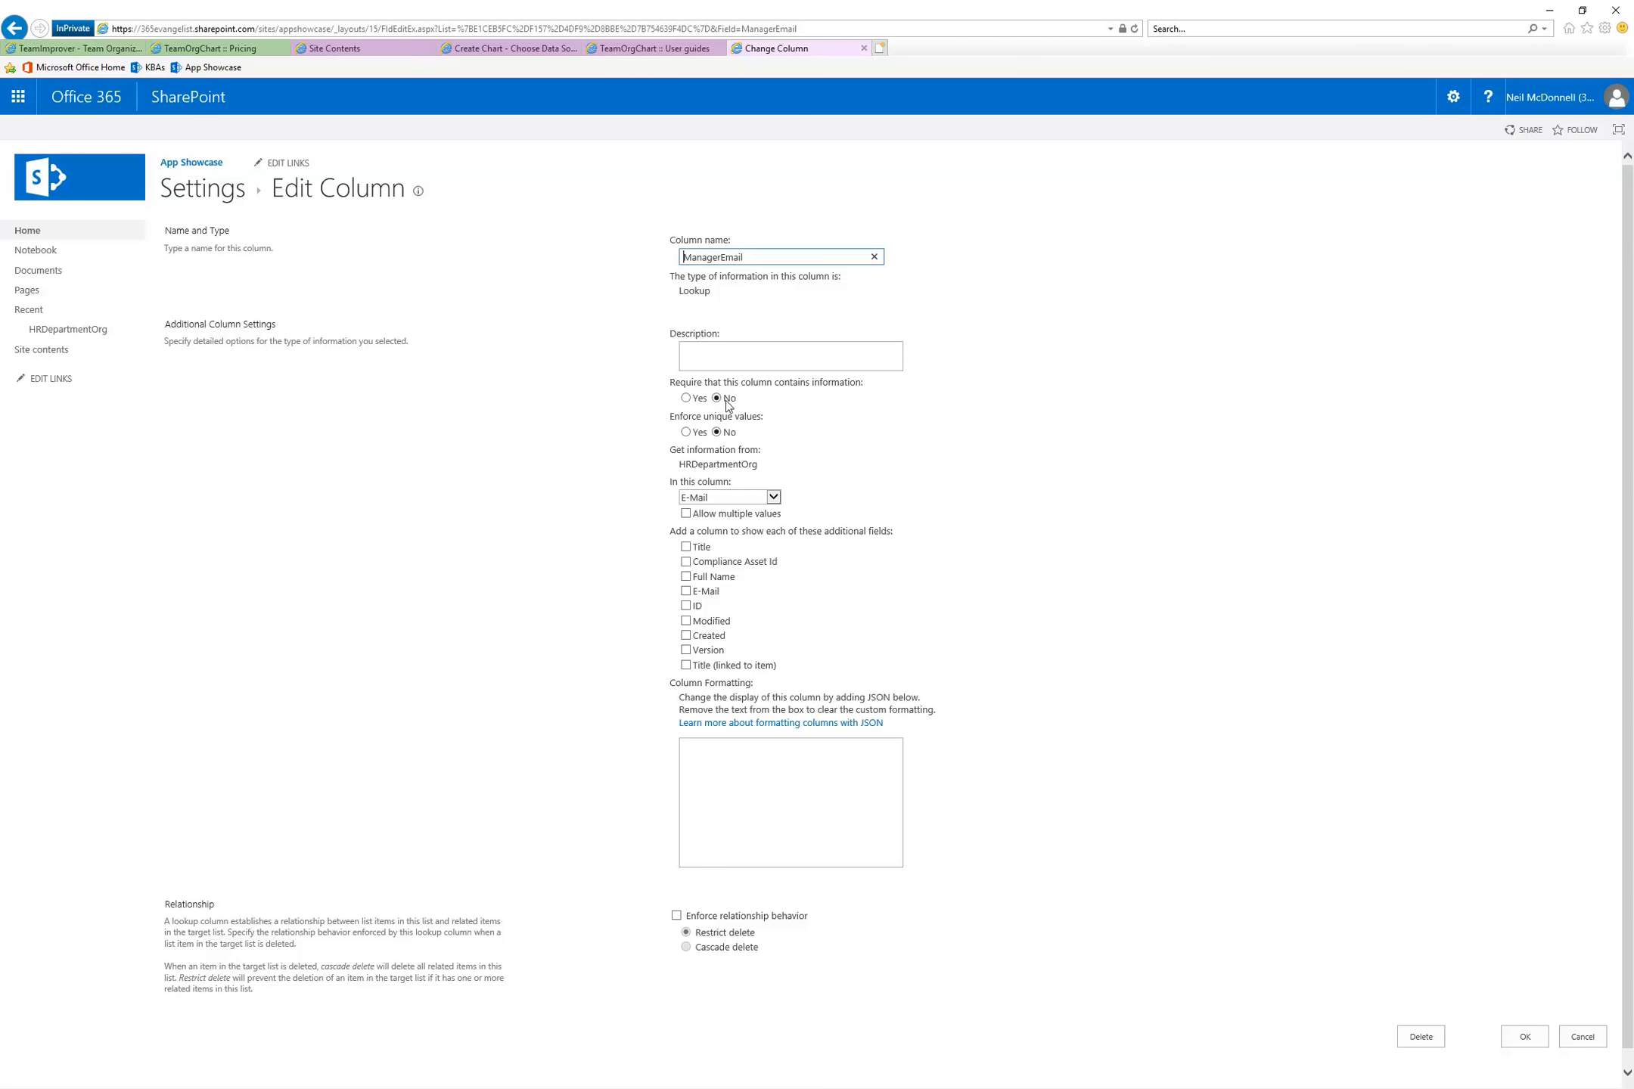
left_click(772, 499)
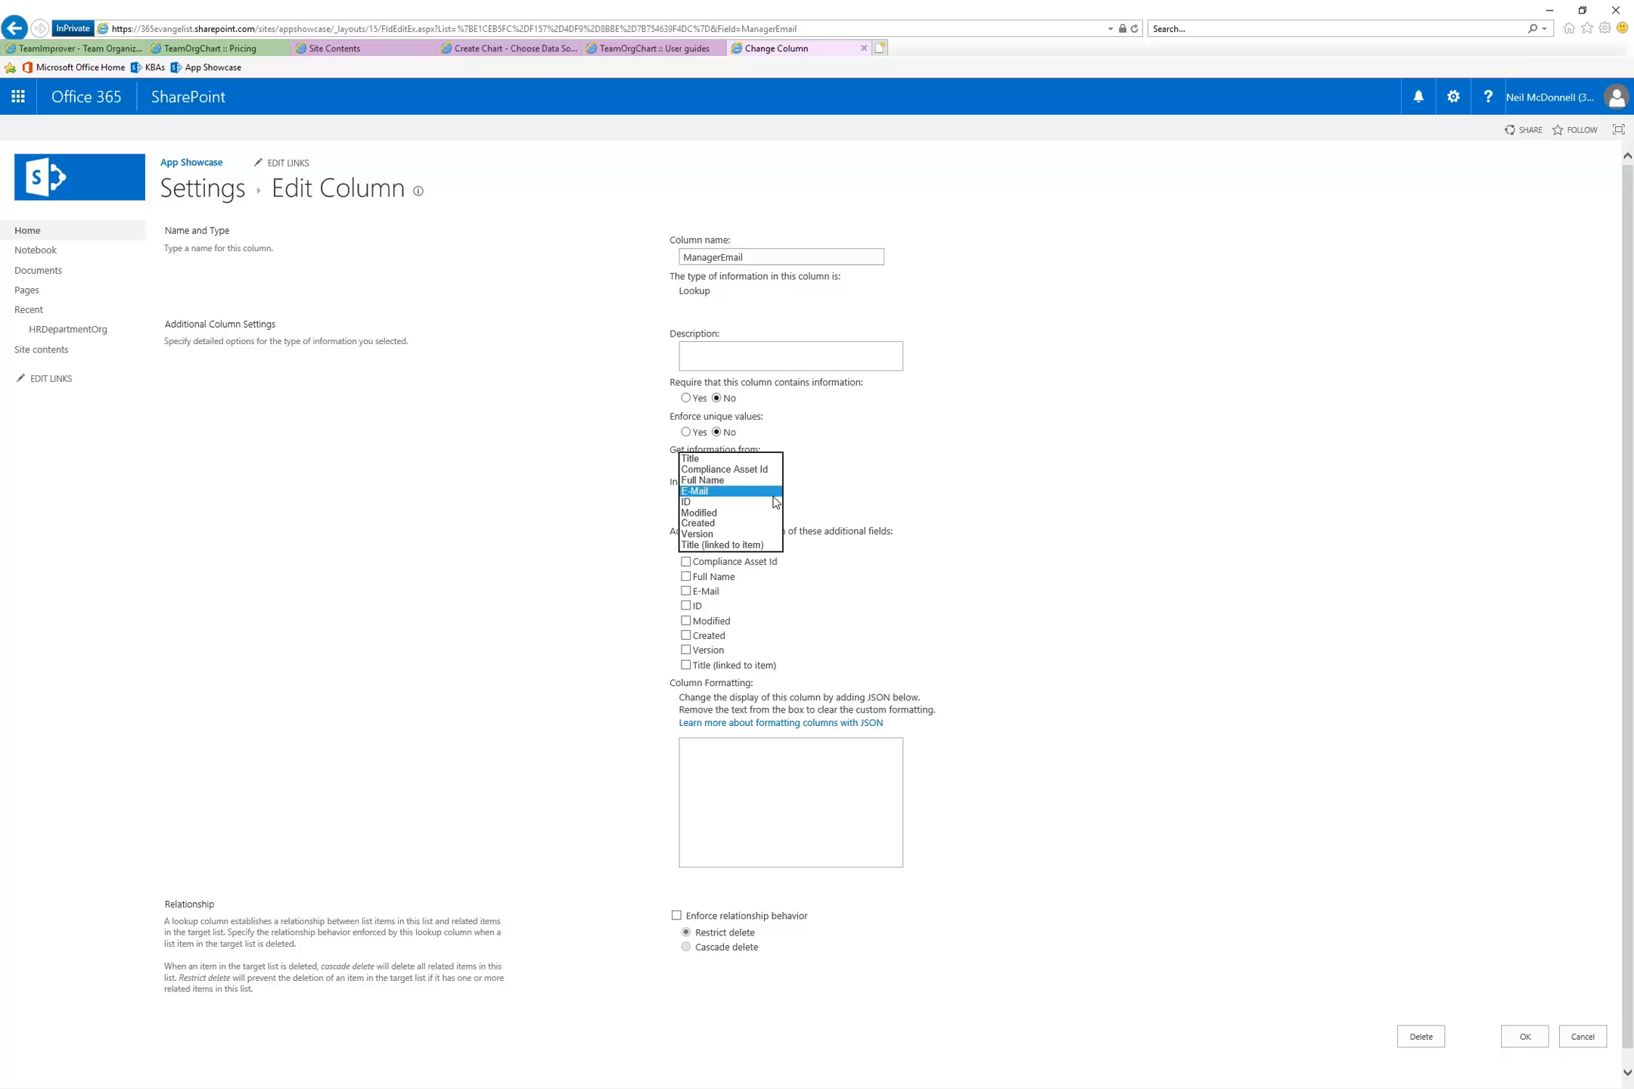
left_click(866, 497)
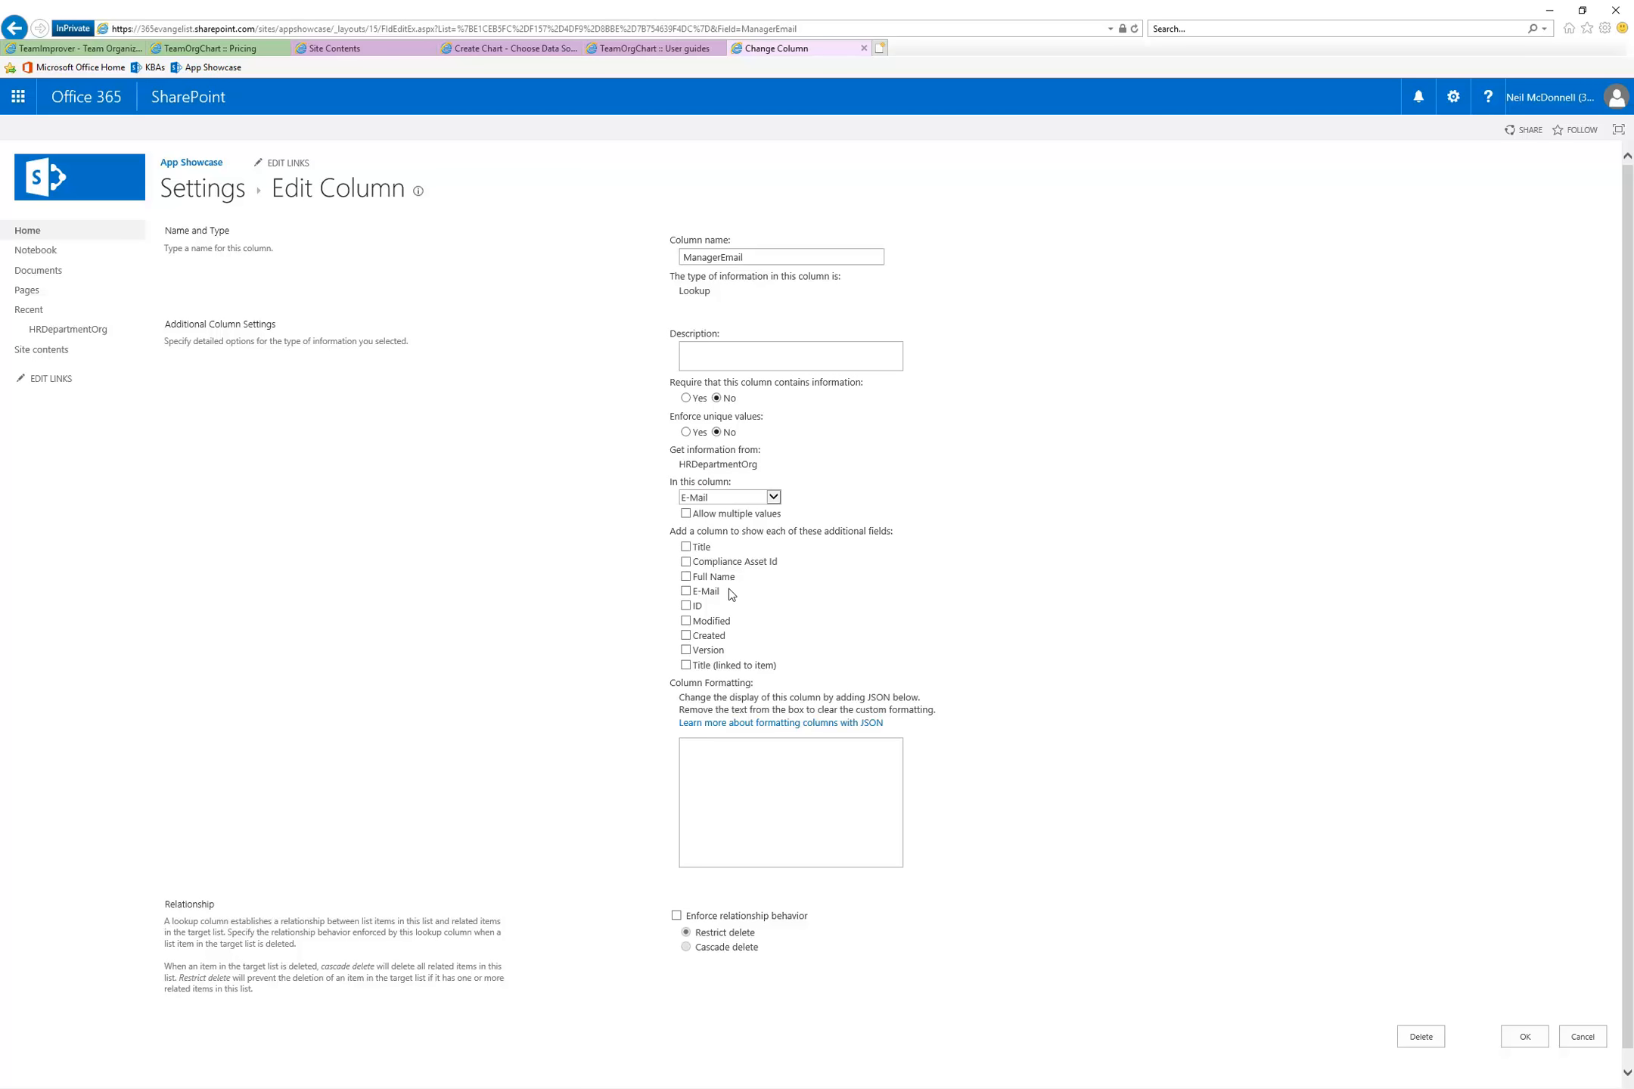
left_click(687, 592)
left_click(686, 577)
scroll(1003, 656, "down", 1)
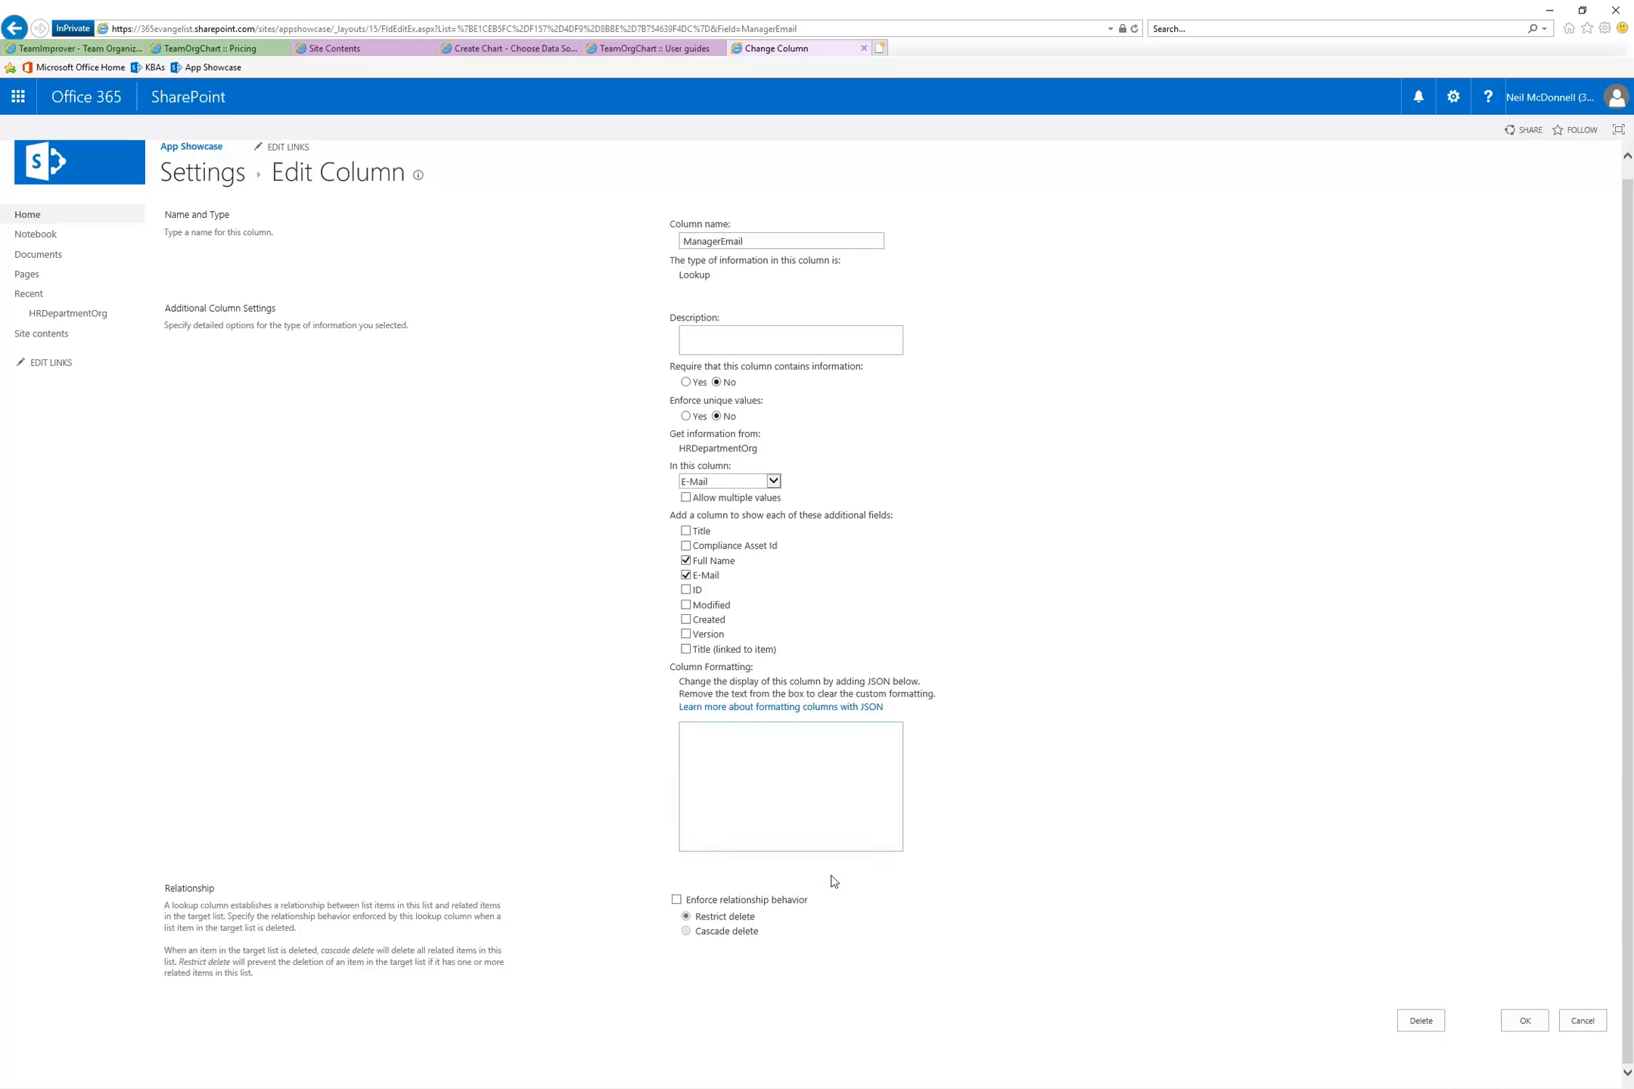
left_click(1520, 1020)
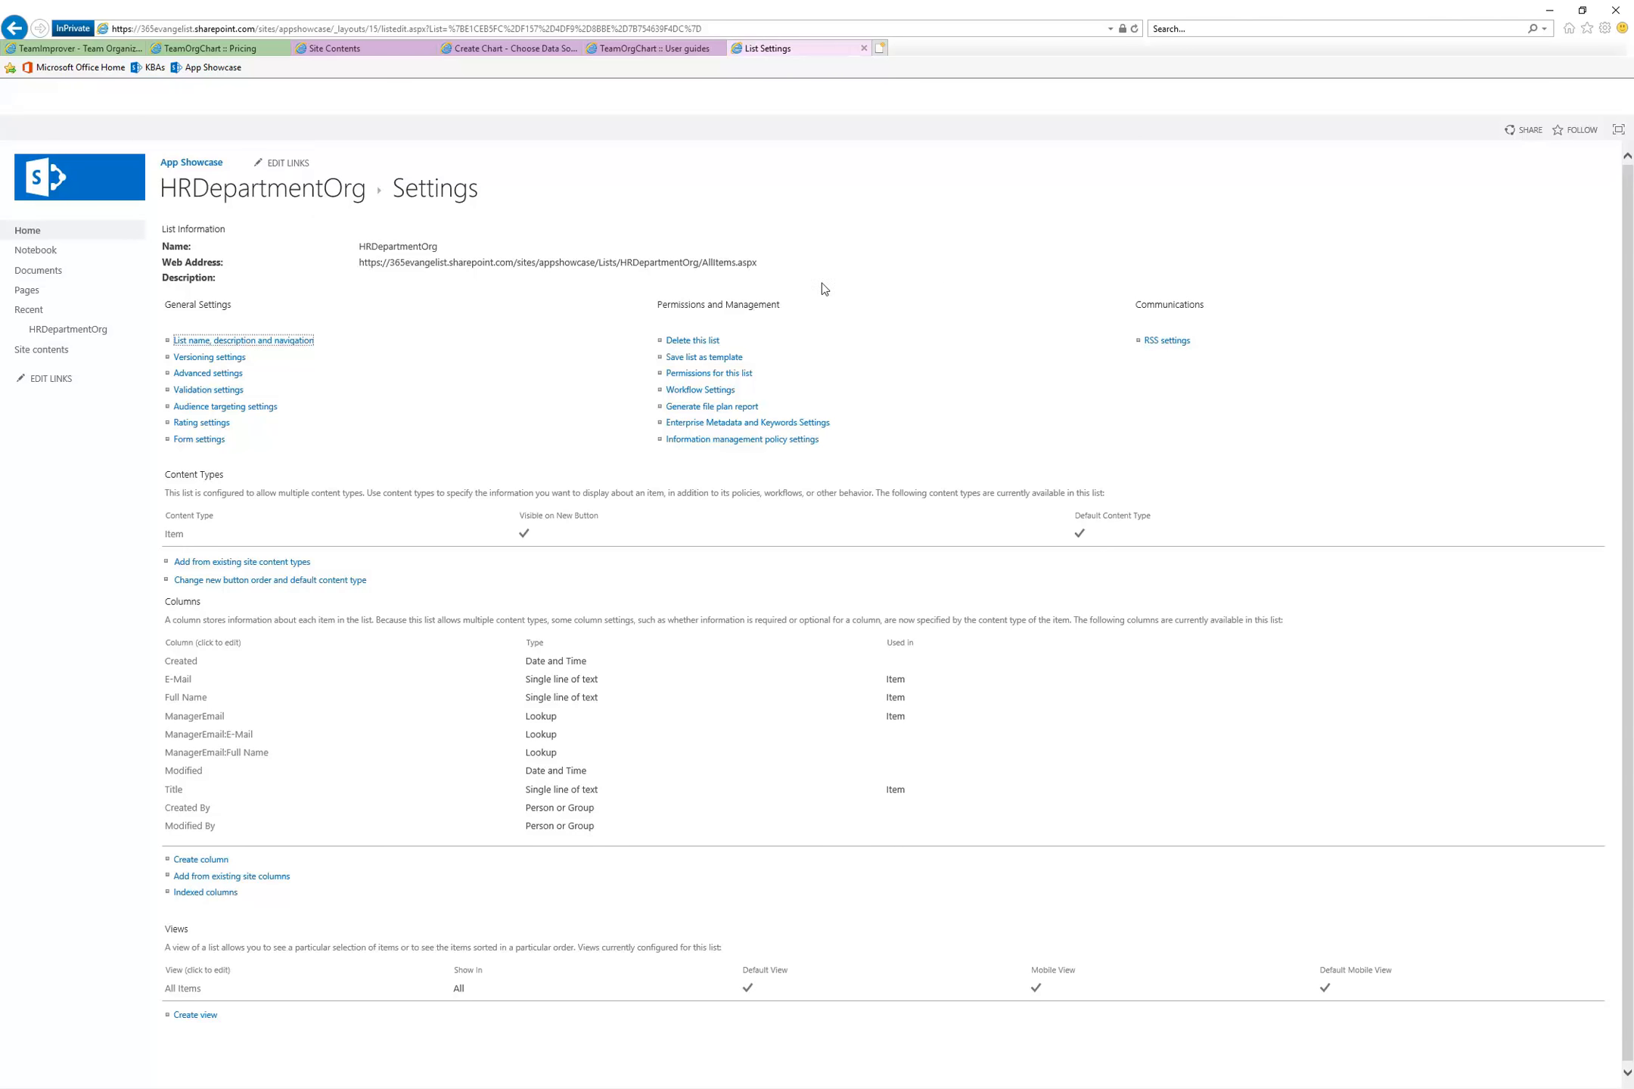
Reopen the HRDepartmentOrg list and set the second employee's ManagerEmail to the first employee's e-mail address, saving the item
left_click(281, 198)
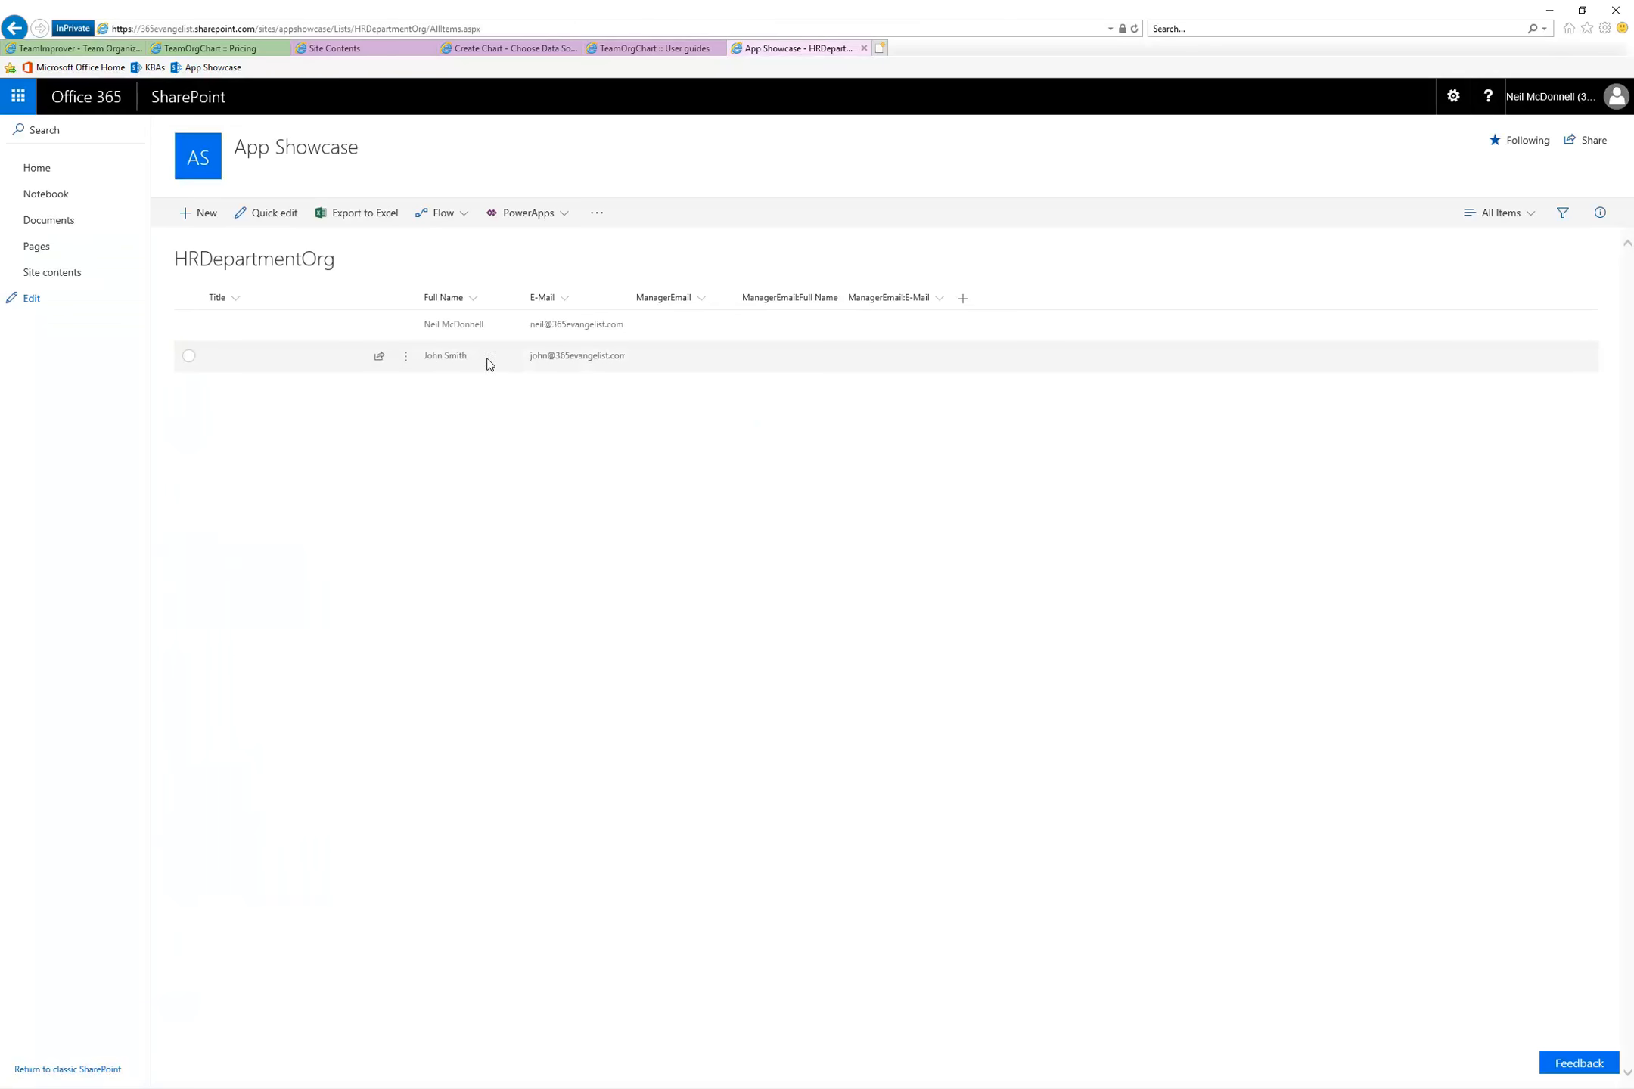
left_click(407, 357)
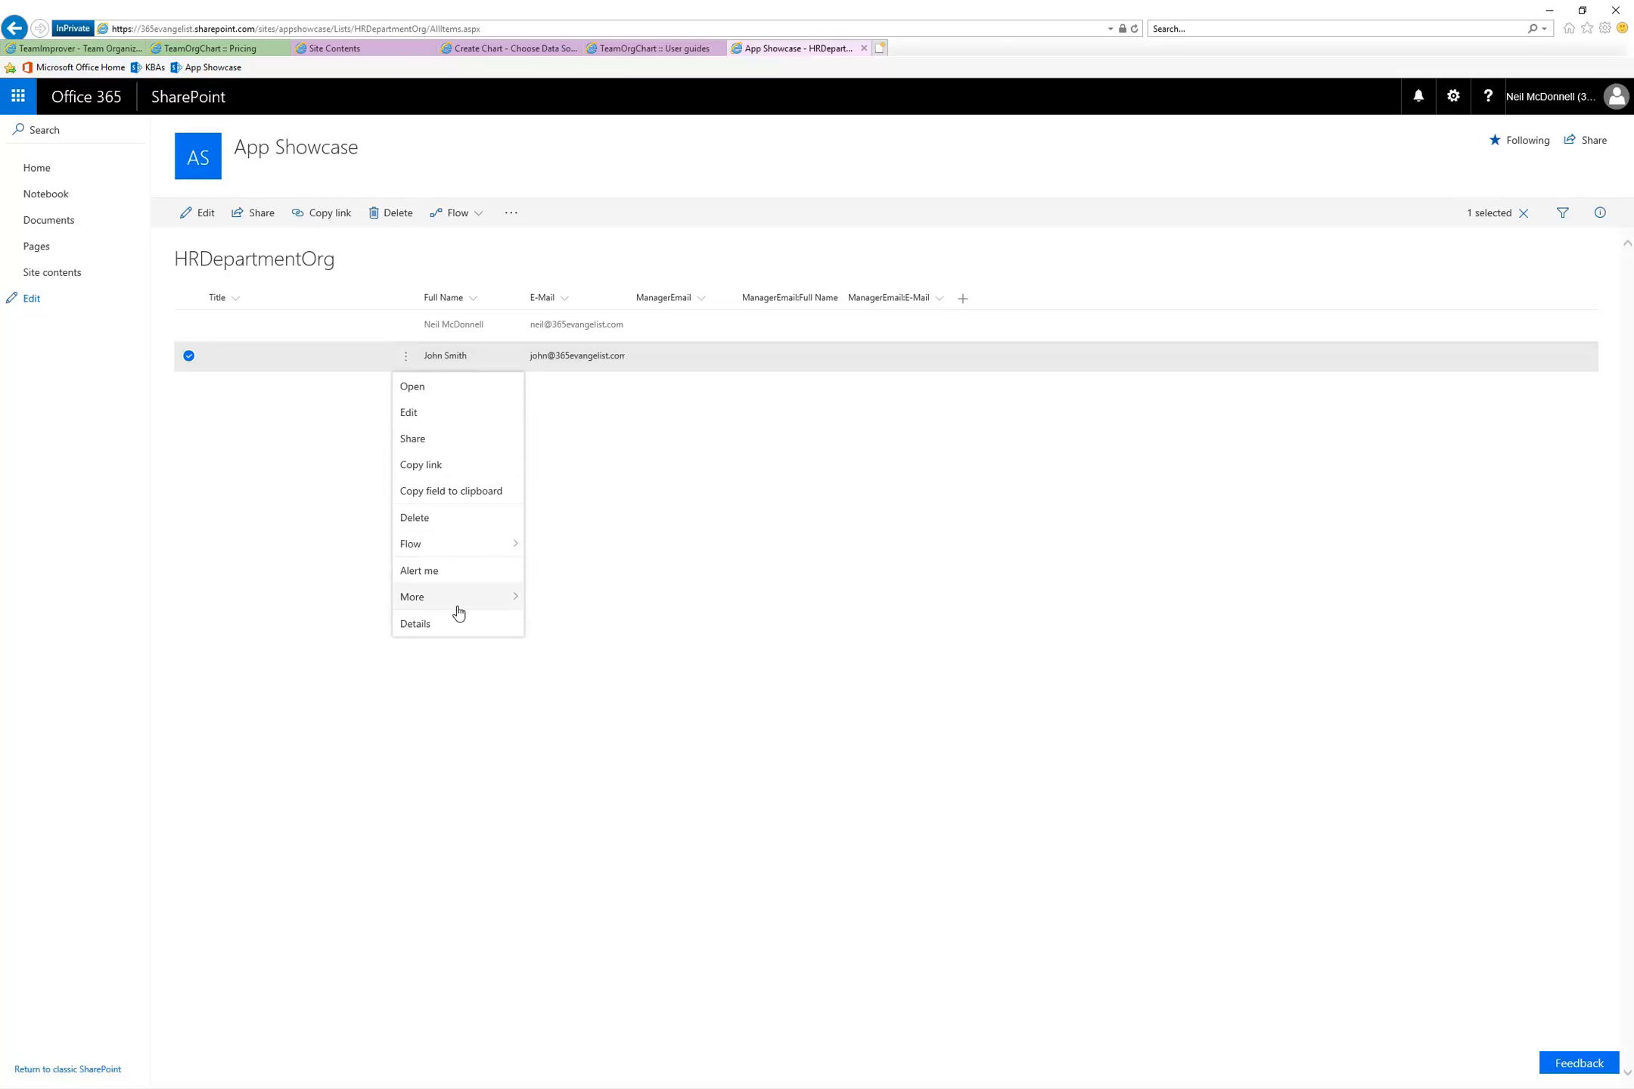
left_click(463, 625)
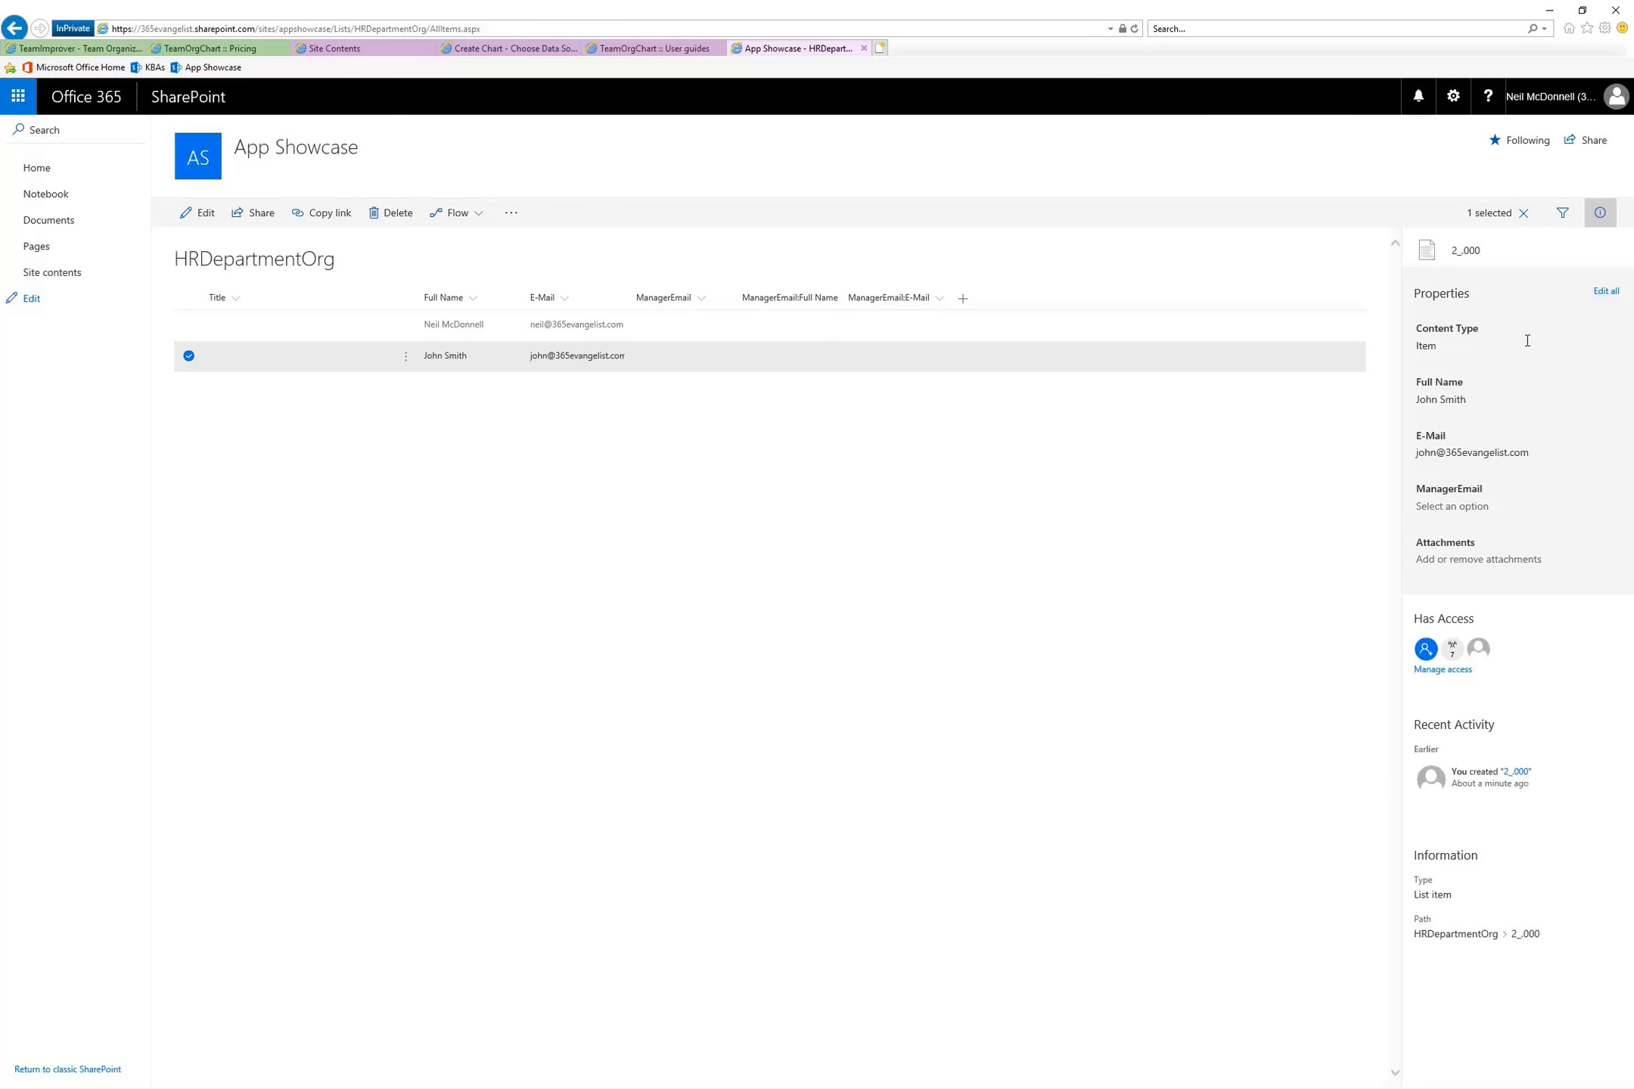
left_click(1605, 291)
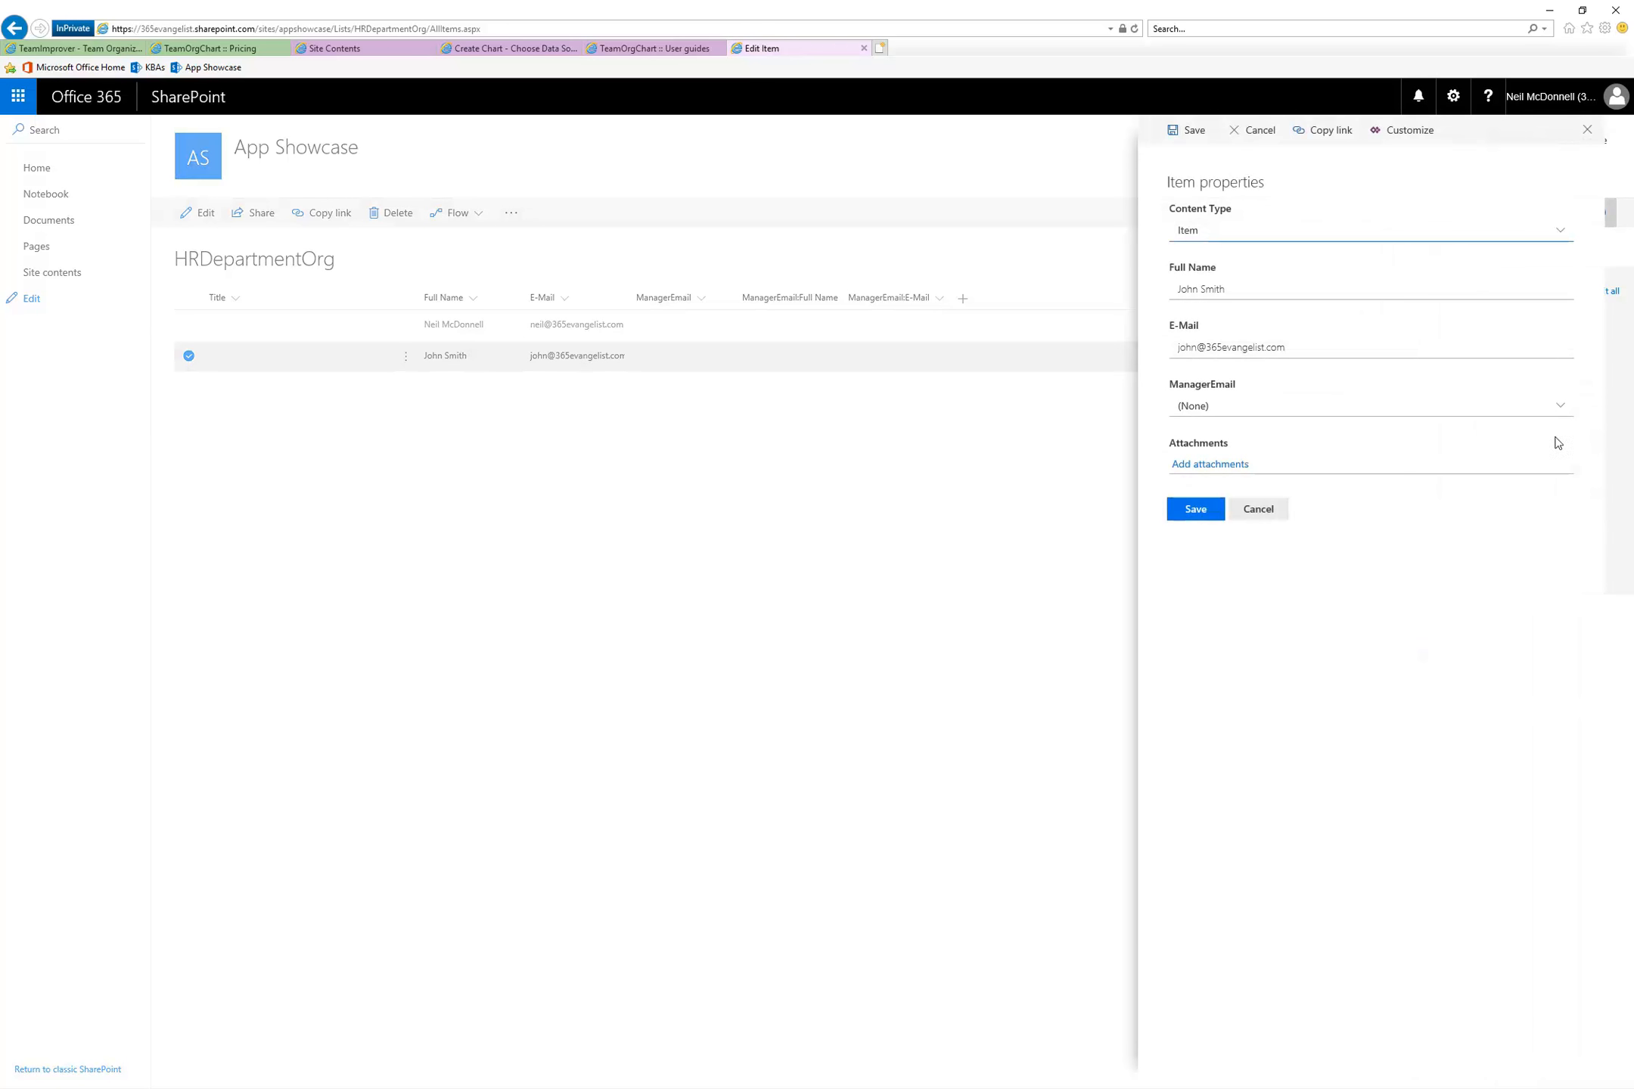
left_click(1559, 409)
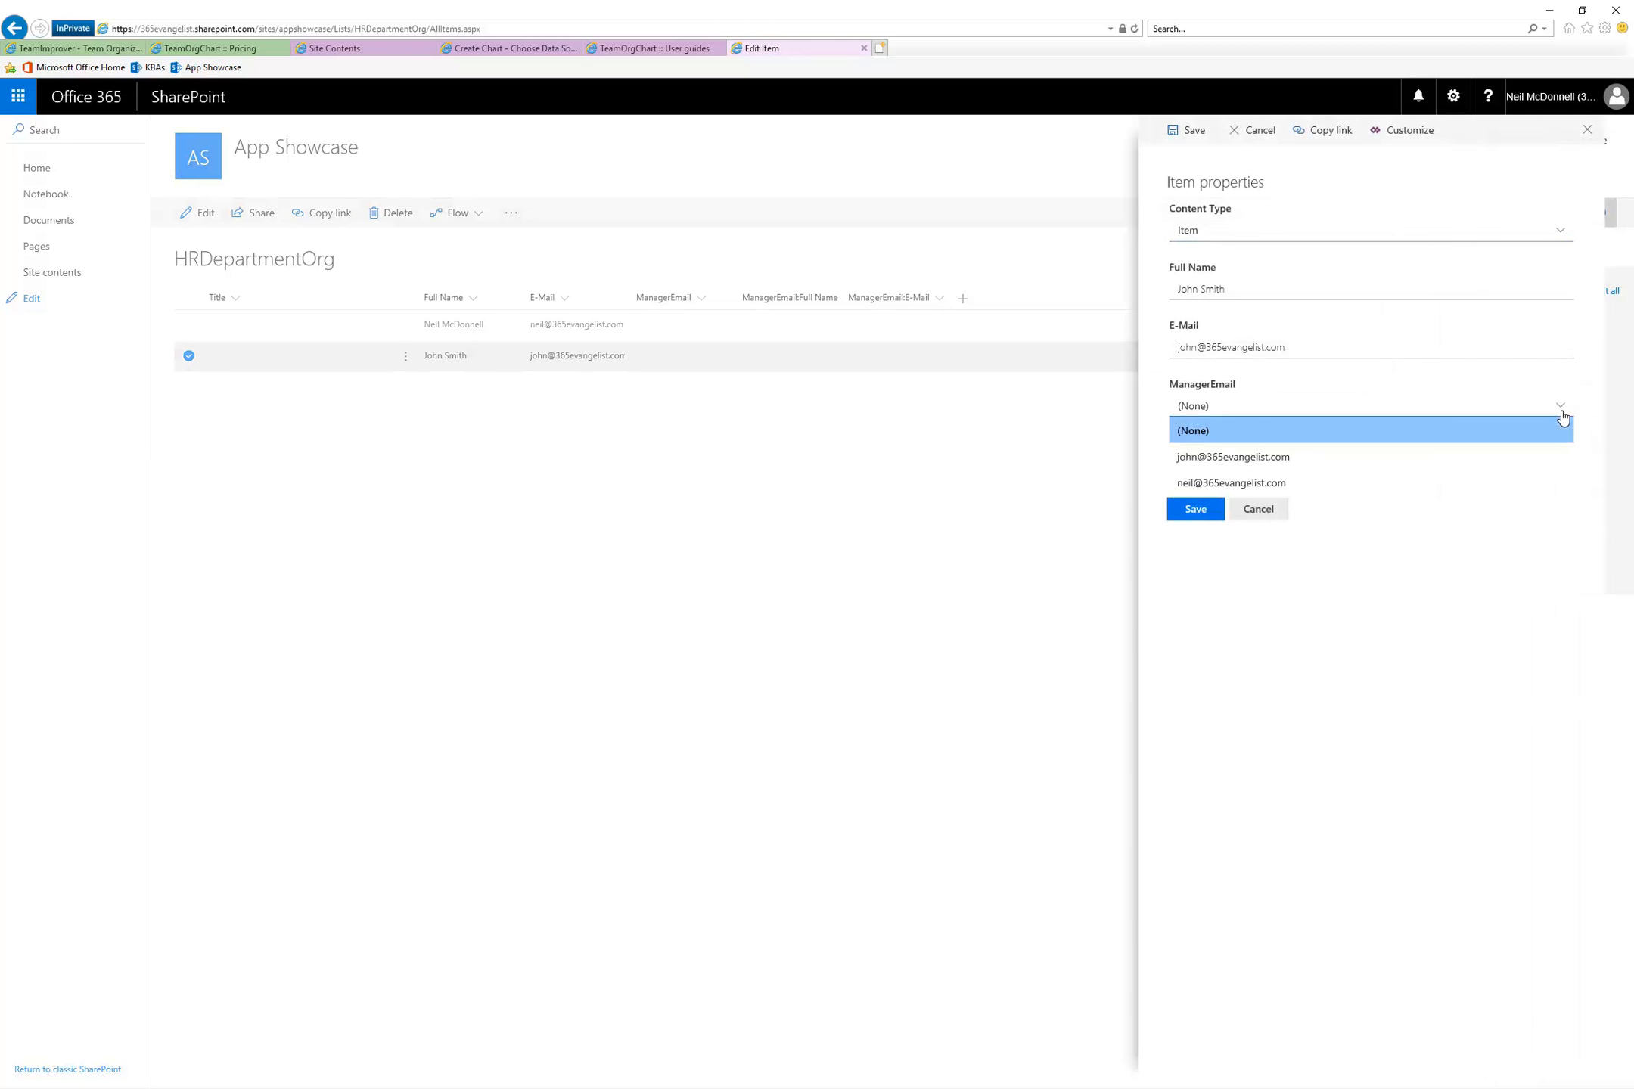
left_click(1256, 484)
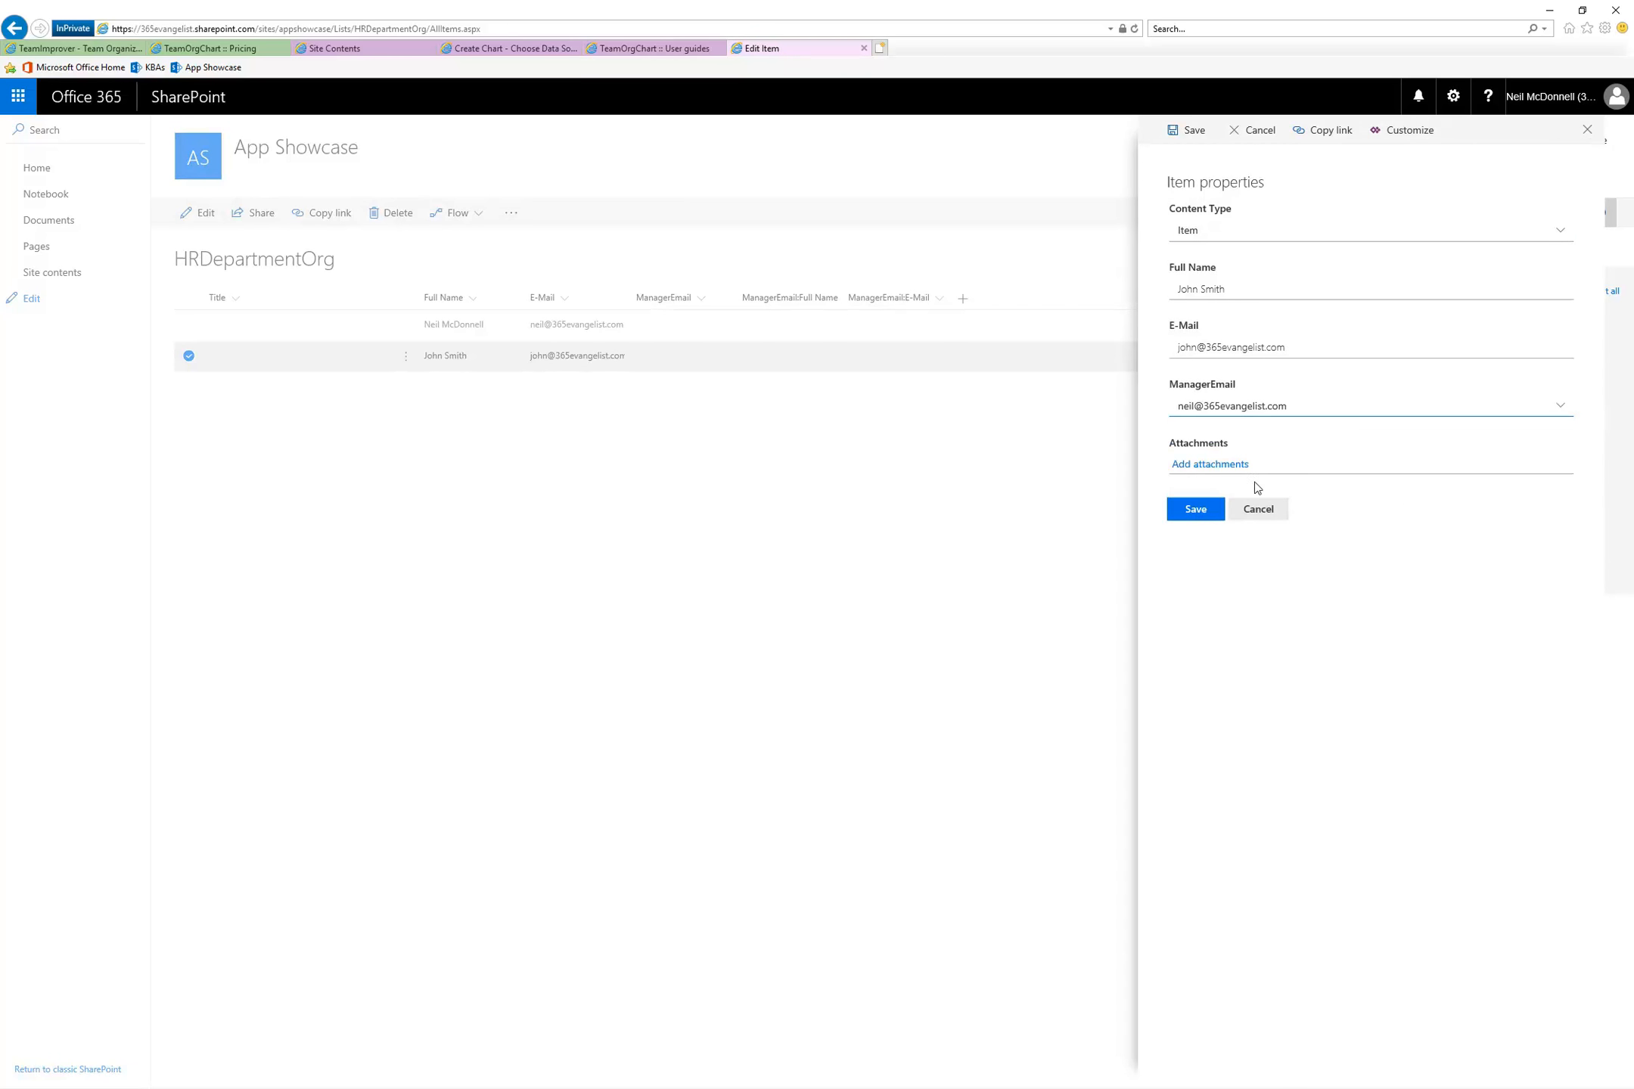
left_click(1194, 510)
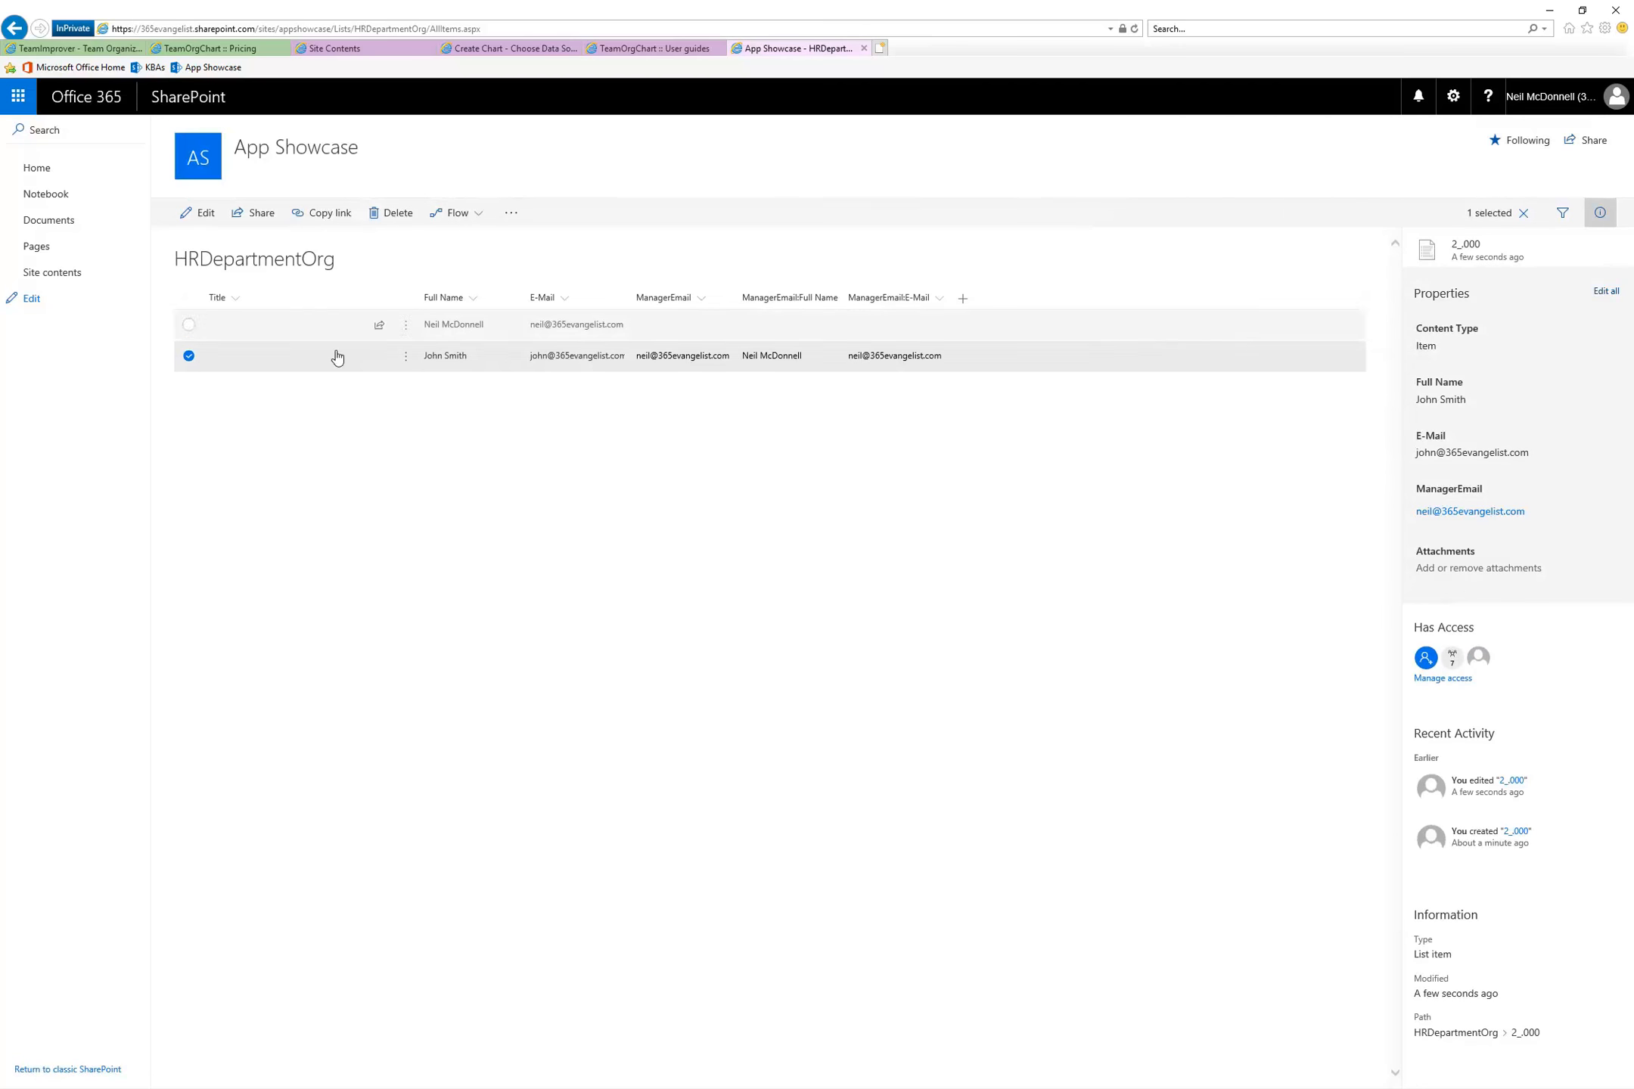
Reopen the HRDepartmentOrg list from Site contents and add a third employee's full name and e-mail, with the first employee's e-mail as ManagerEmail
left_click(63, 277)
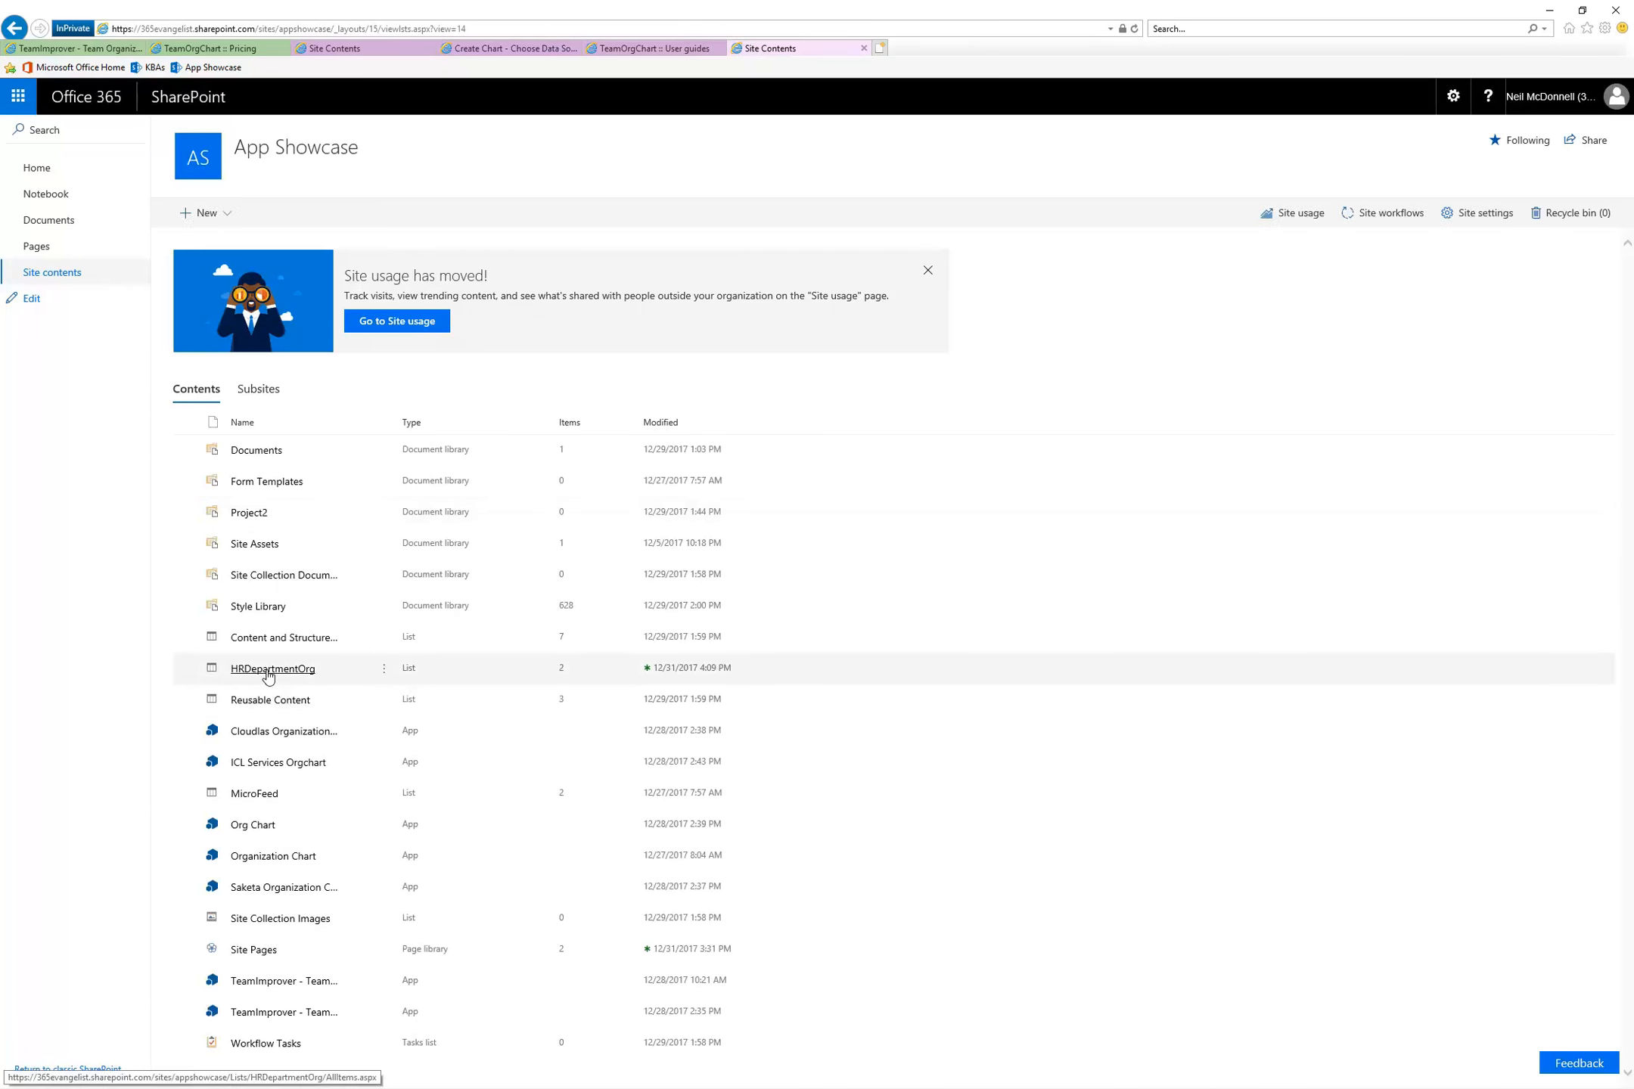
left_click(266, 670)
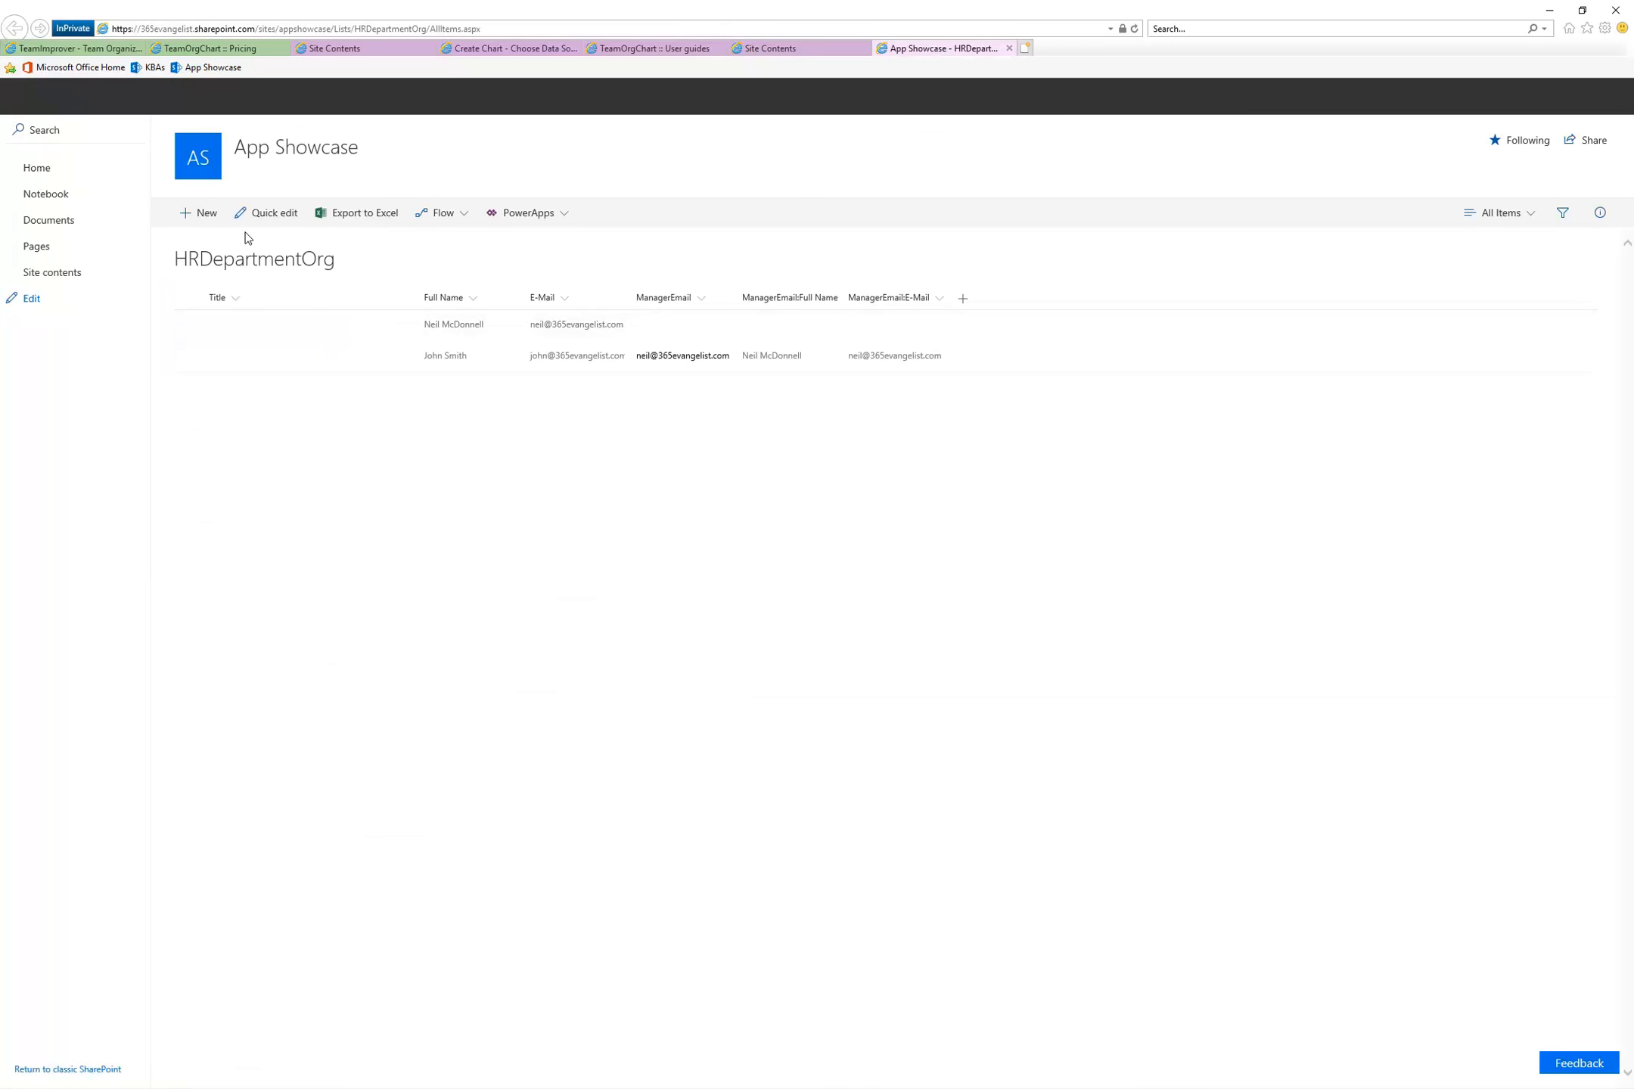
left_click(205, 218)
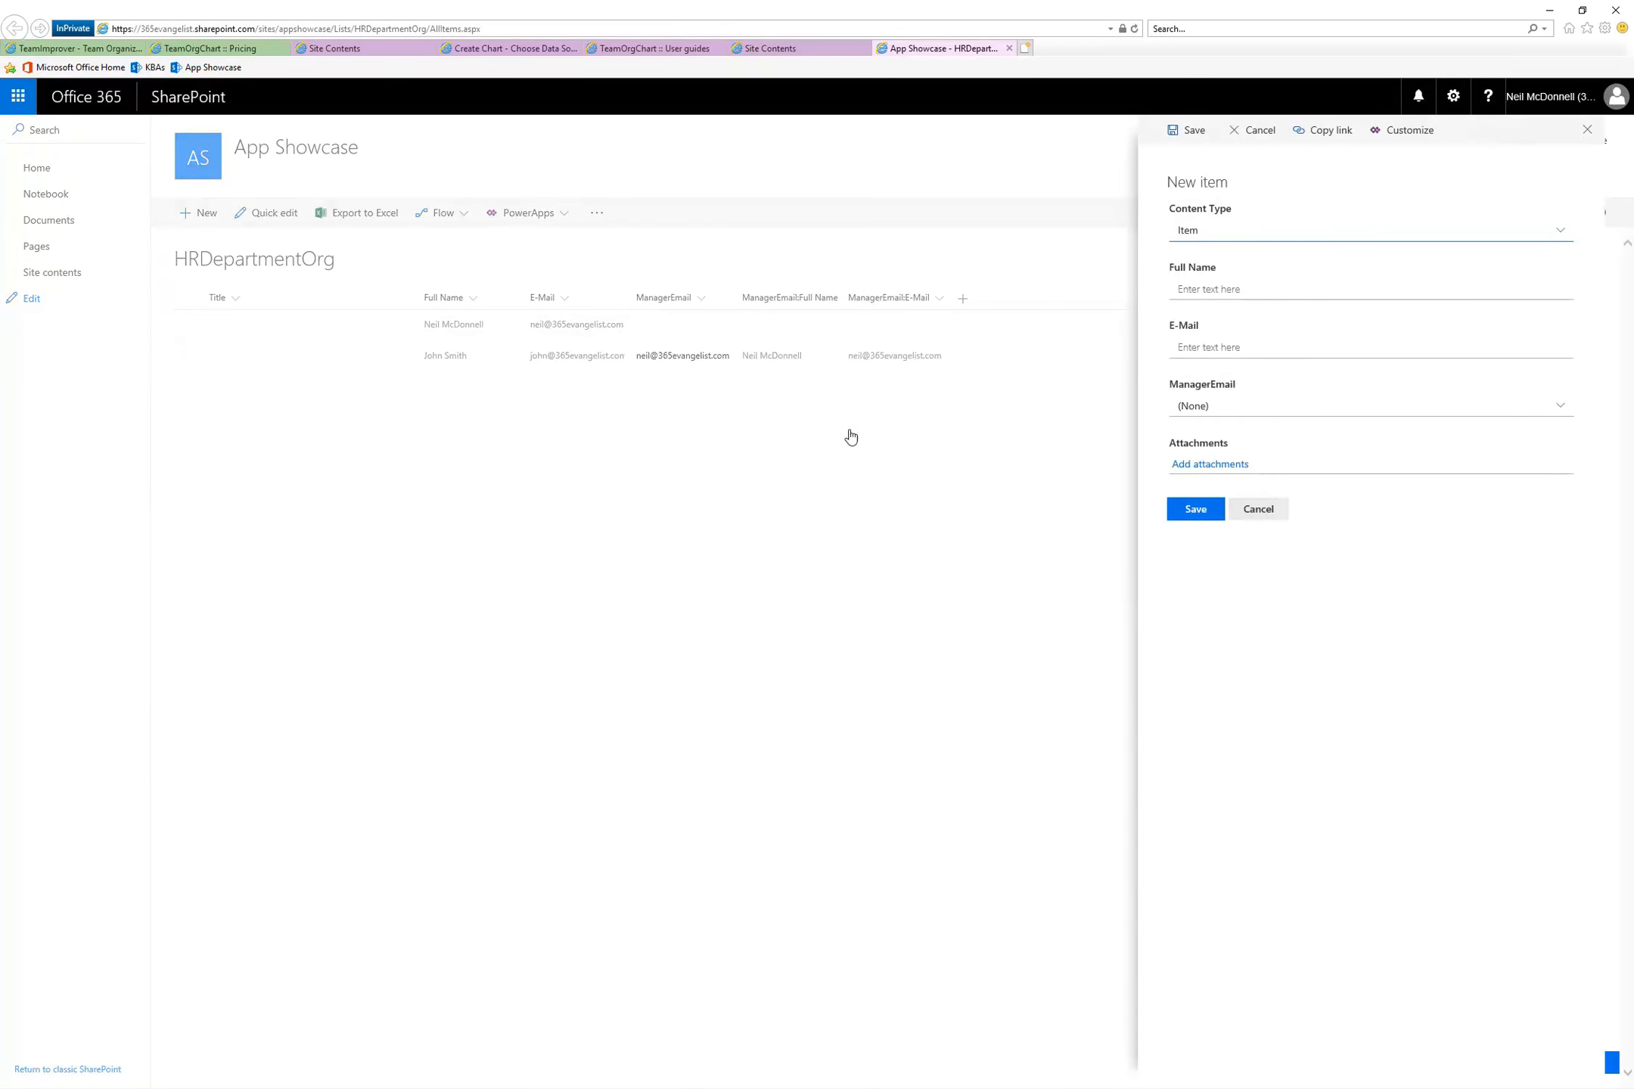
left_click(1233, 288)
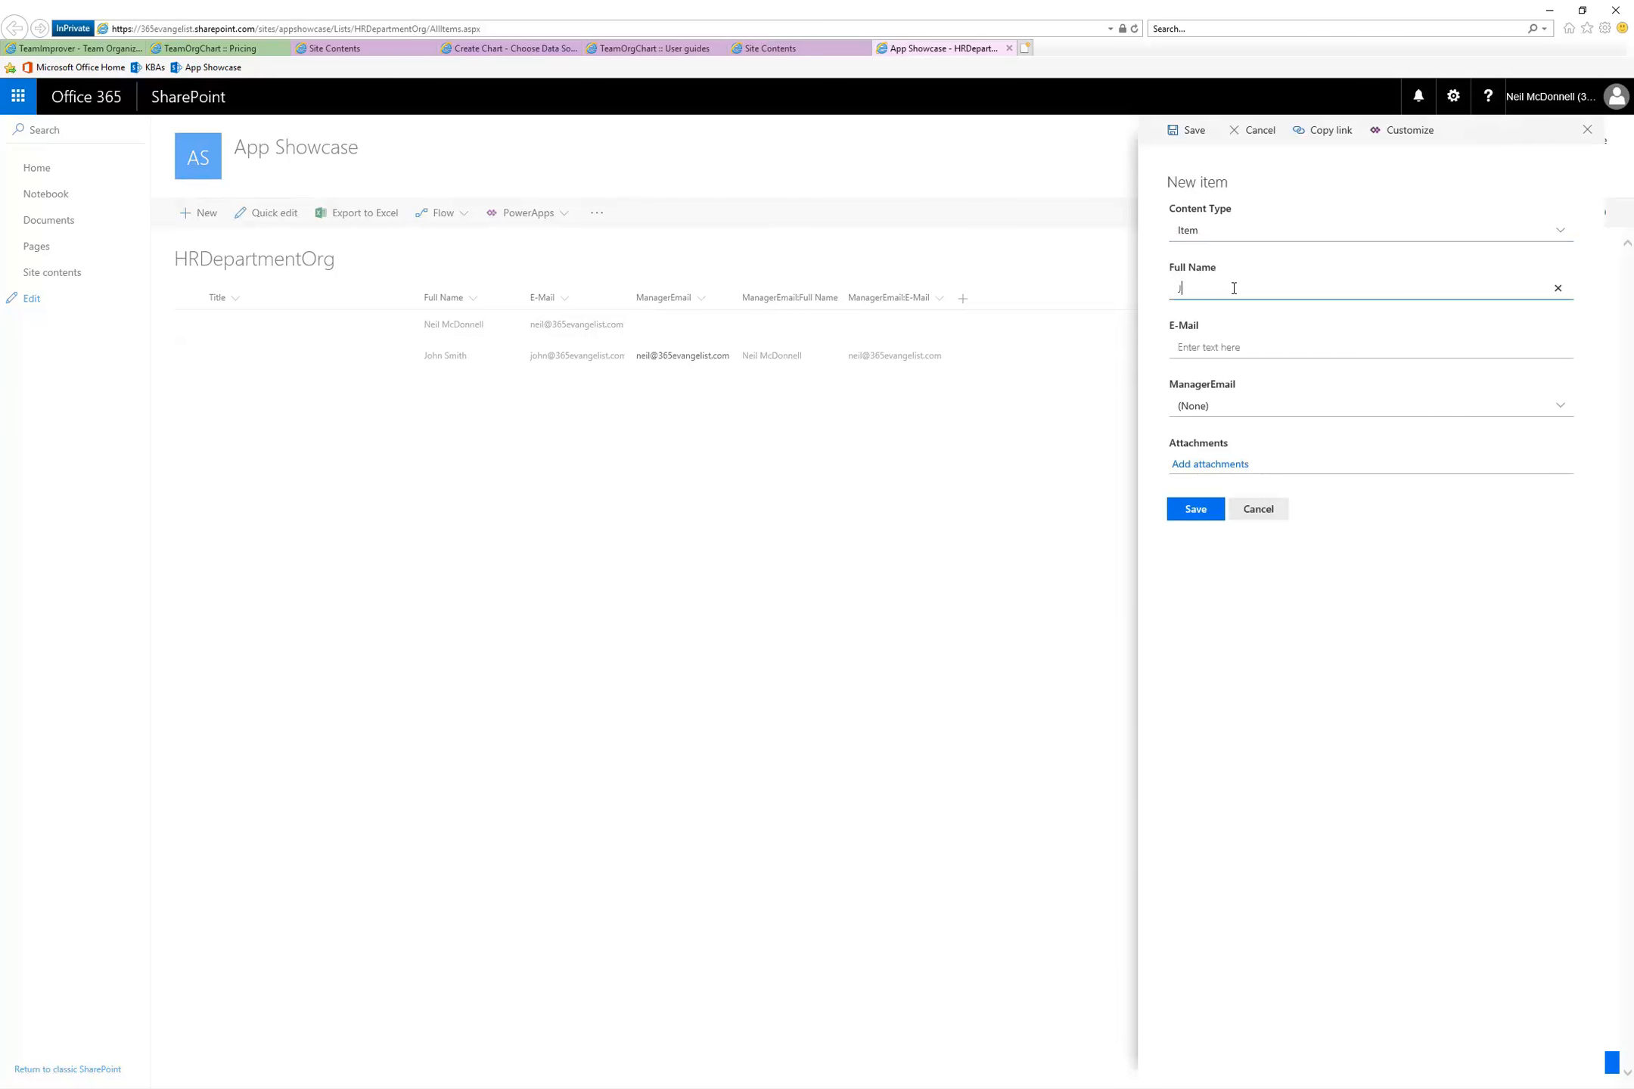
key("Tab")
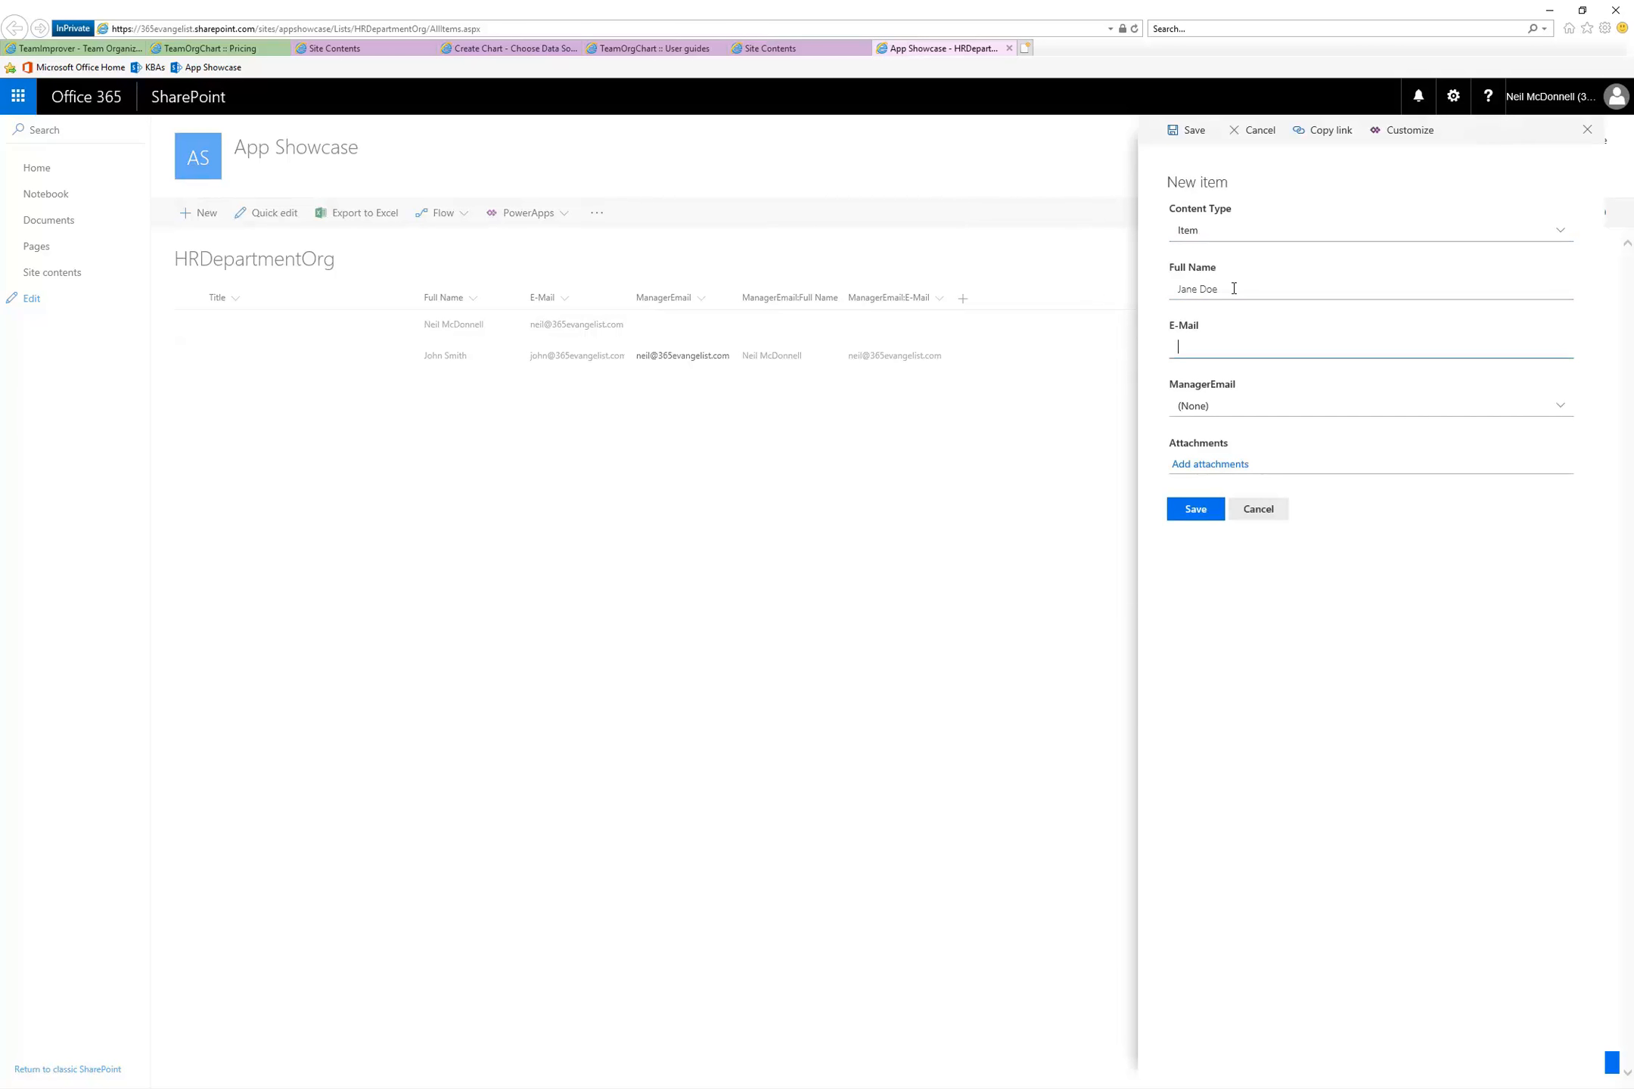
left_click(1265, 409)
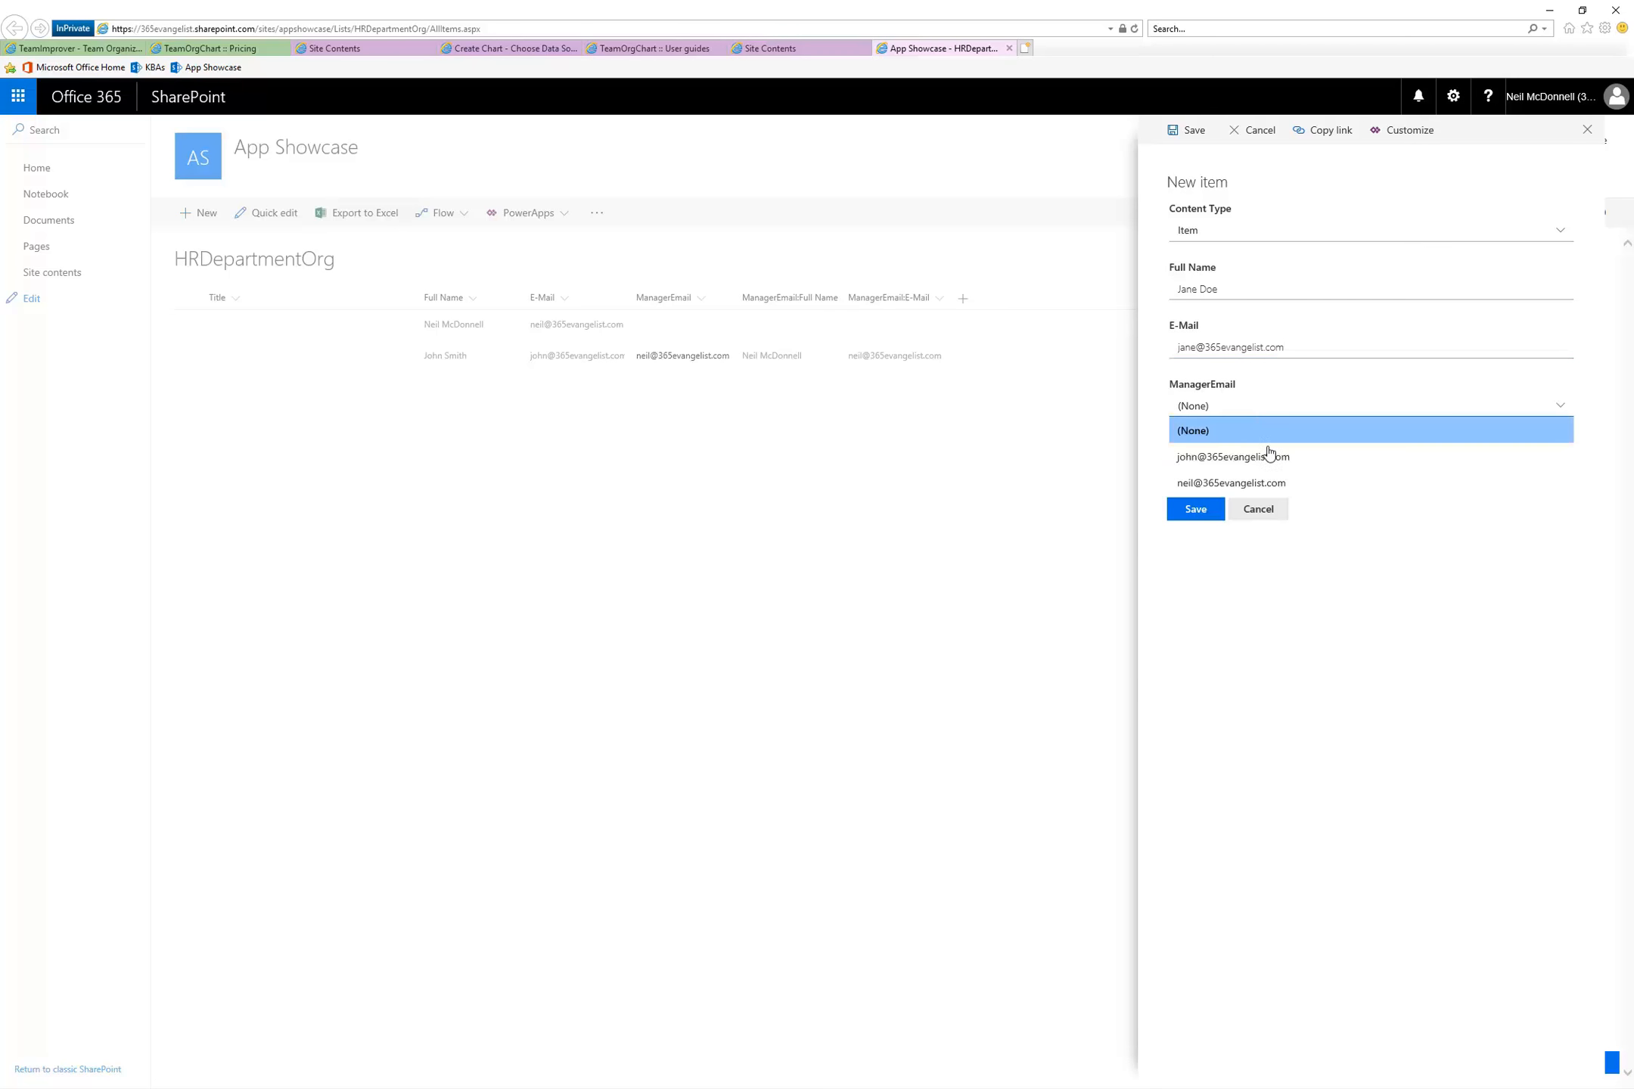
left_click(1266, 482)
left_click(1192, 512)
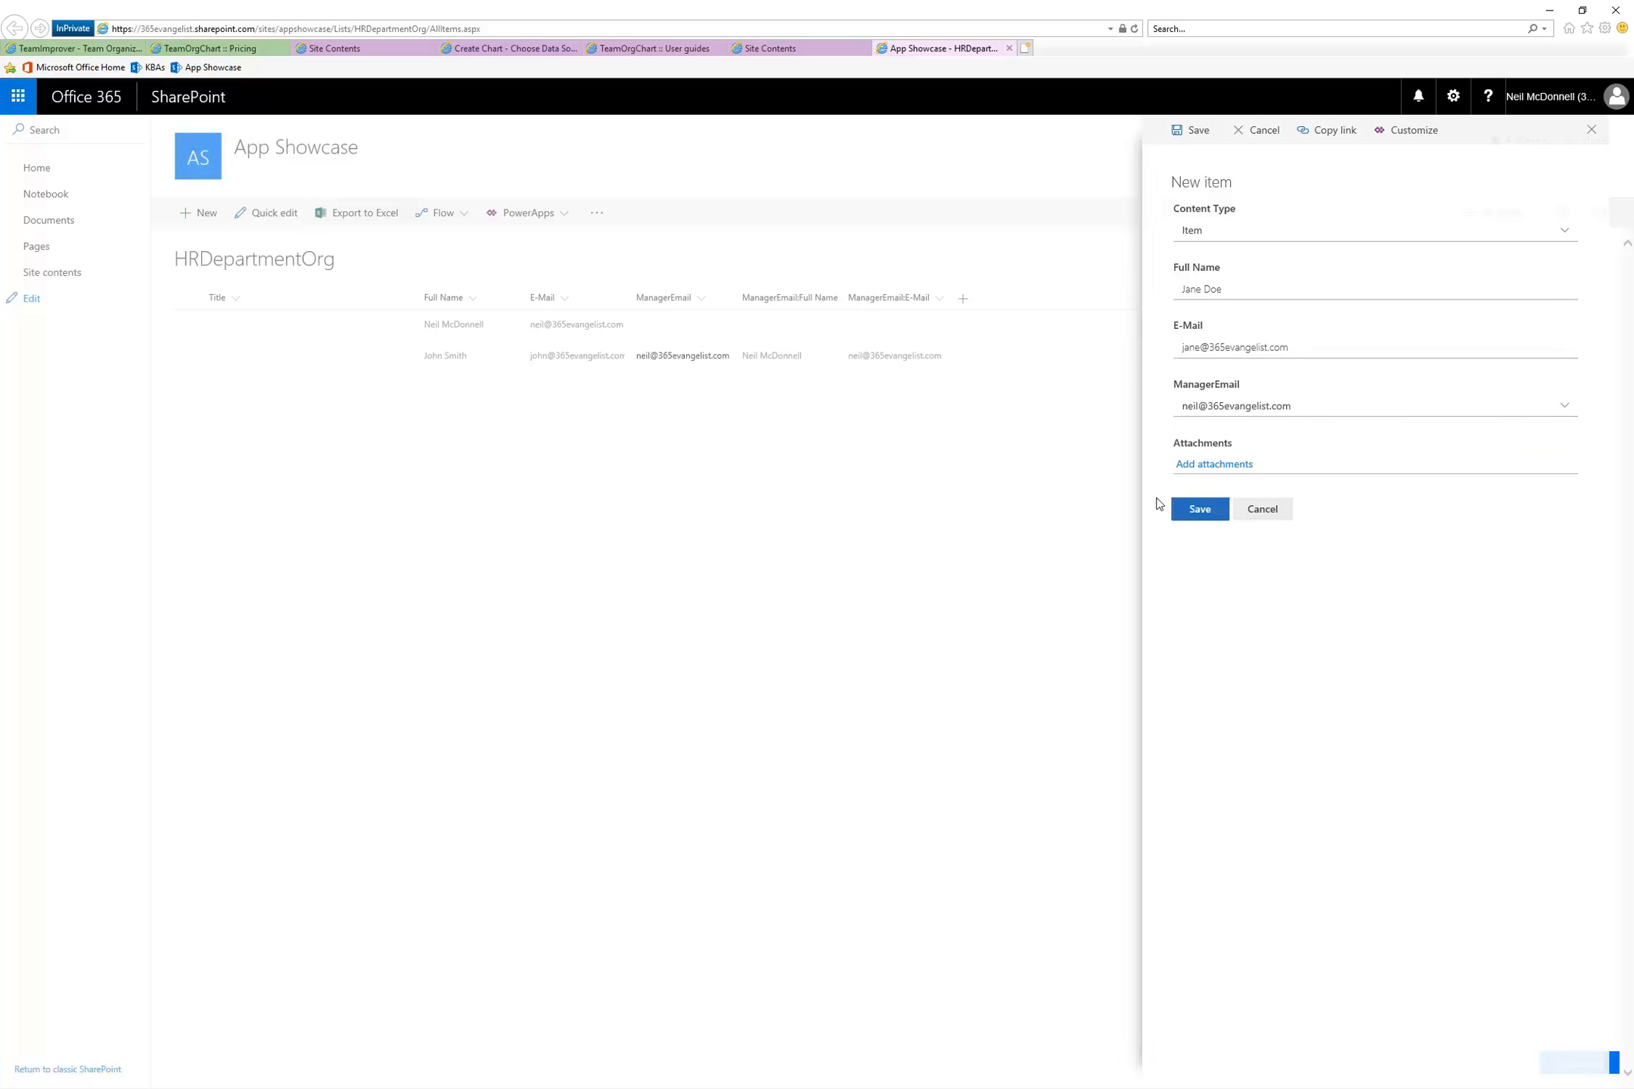
Add a fourth HRDepartmentOrg item with the employee's full name and e-mail, setting ManagerEmail to the second employee's e-mail address
left_click(211, 217)
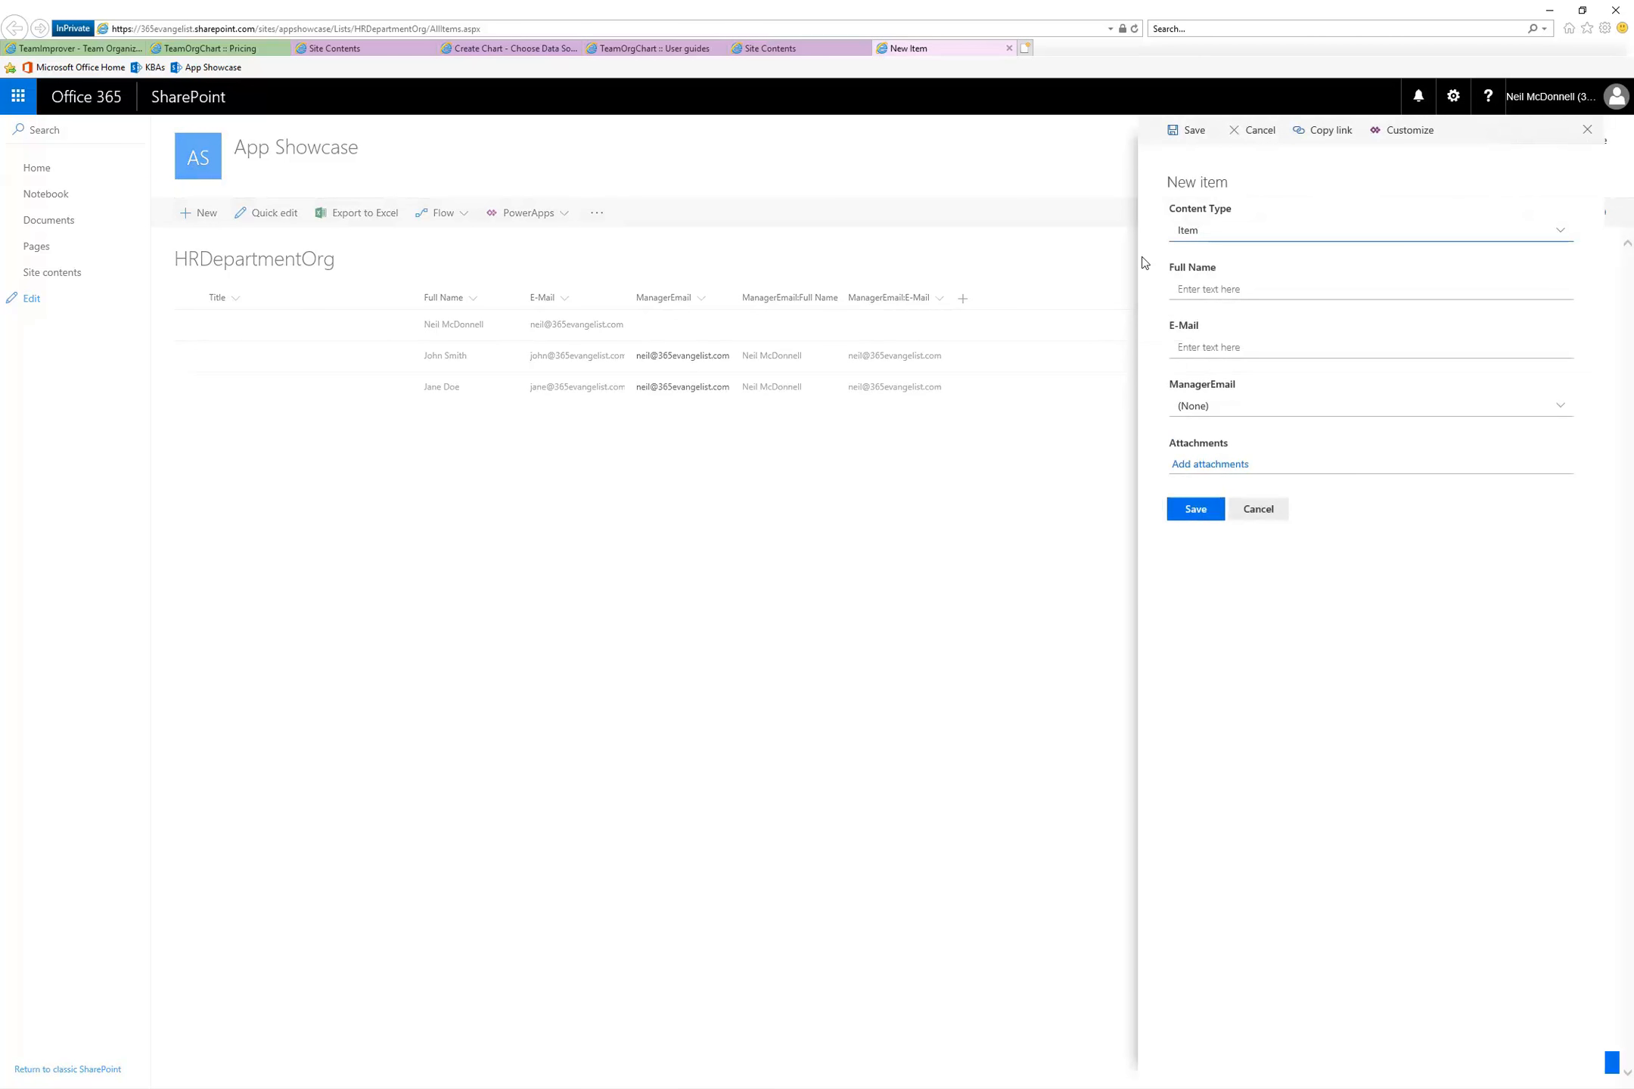
left_click(1208, 291)
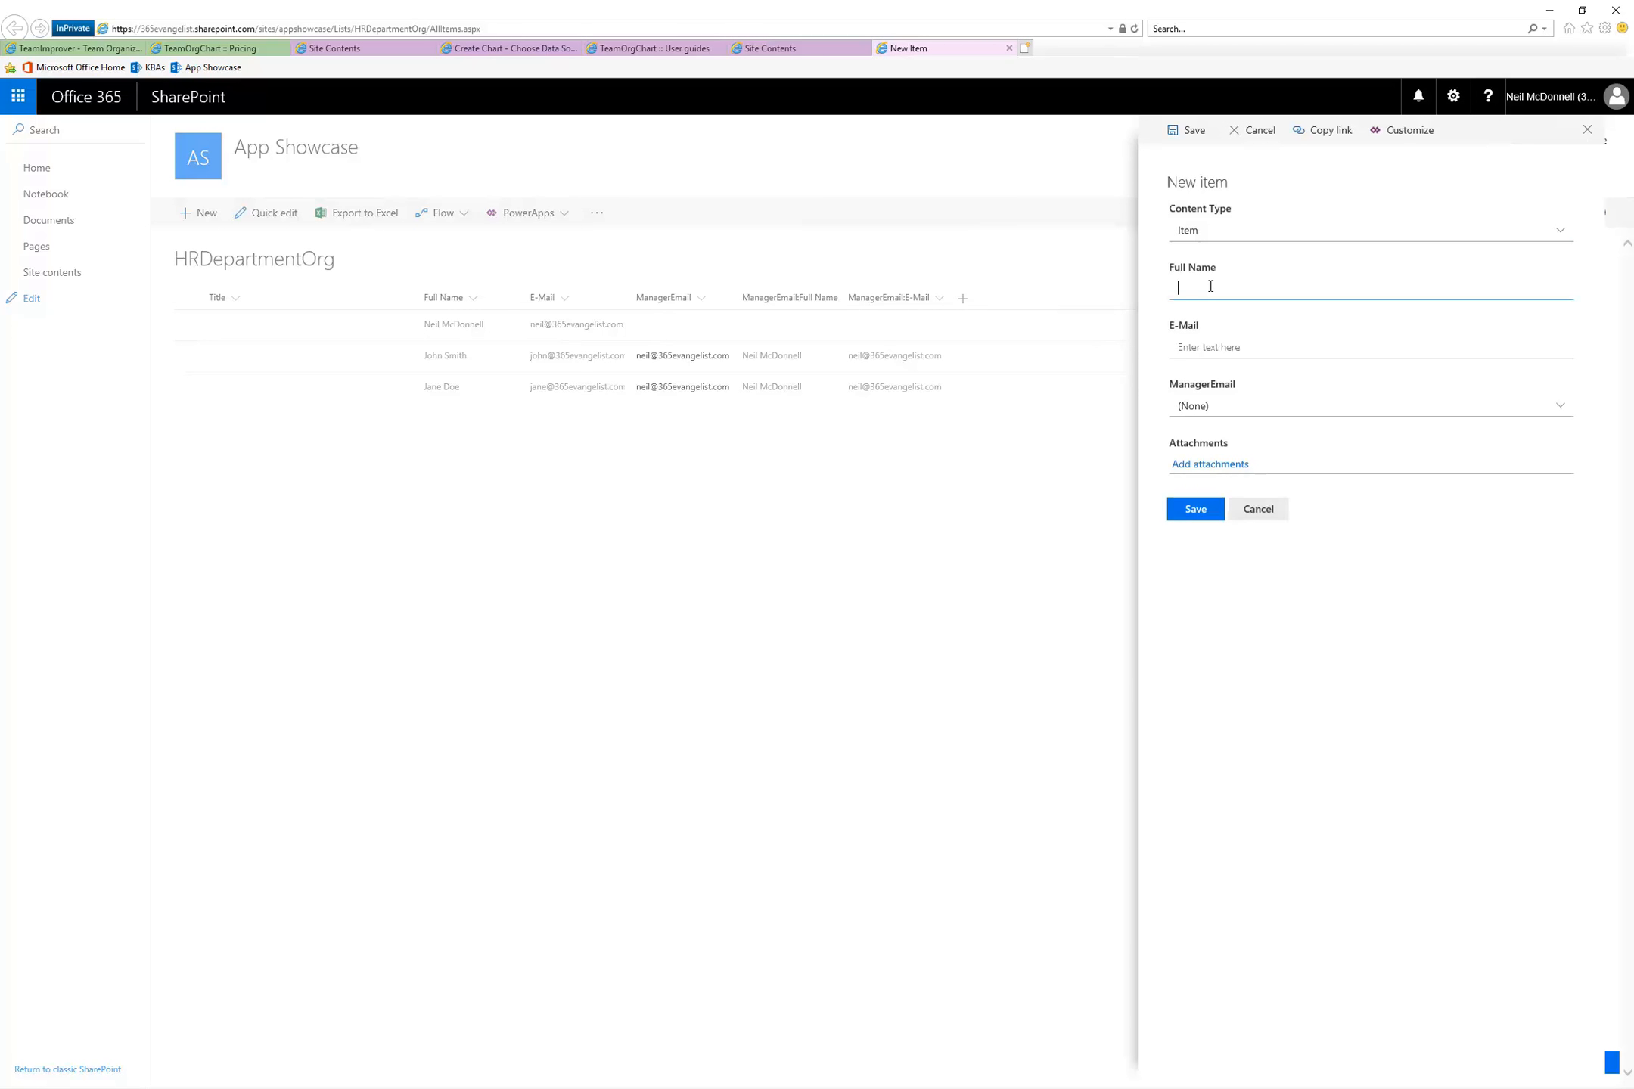
type("George Washington")
key("Tab")
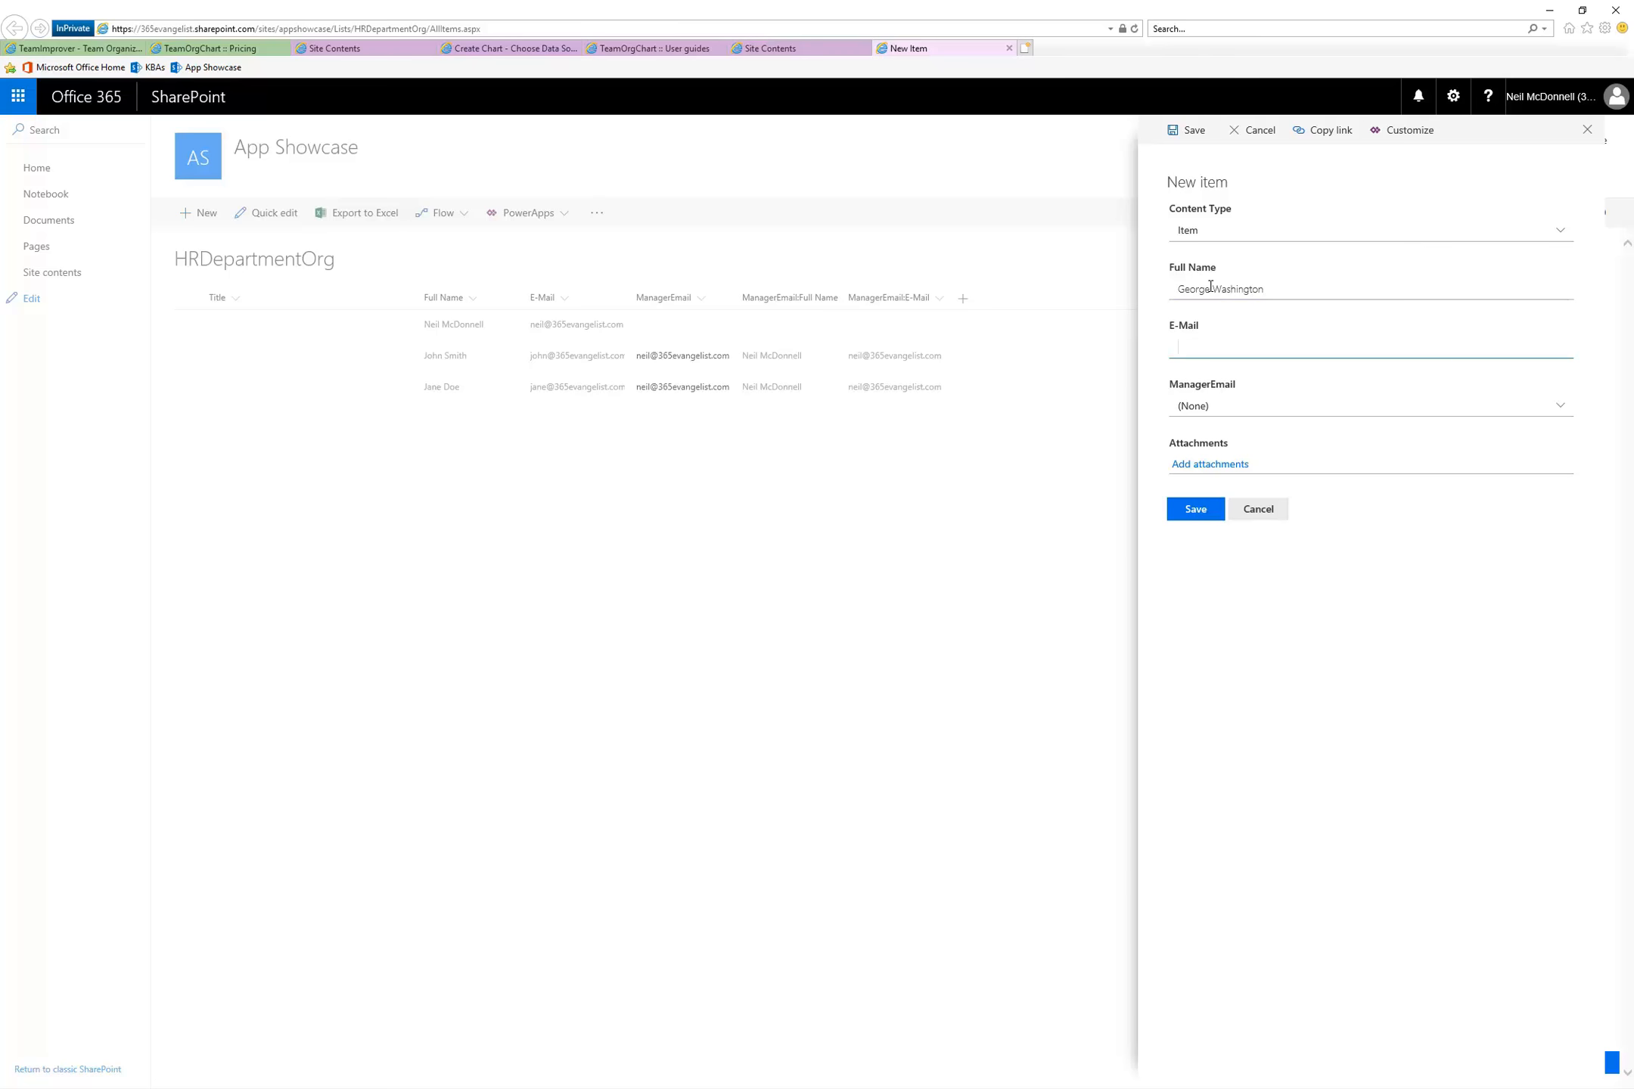
key("Tab")
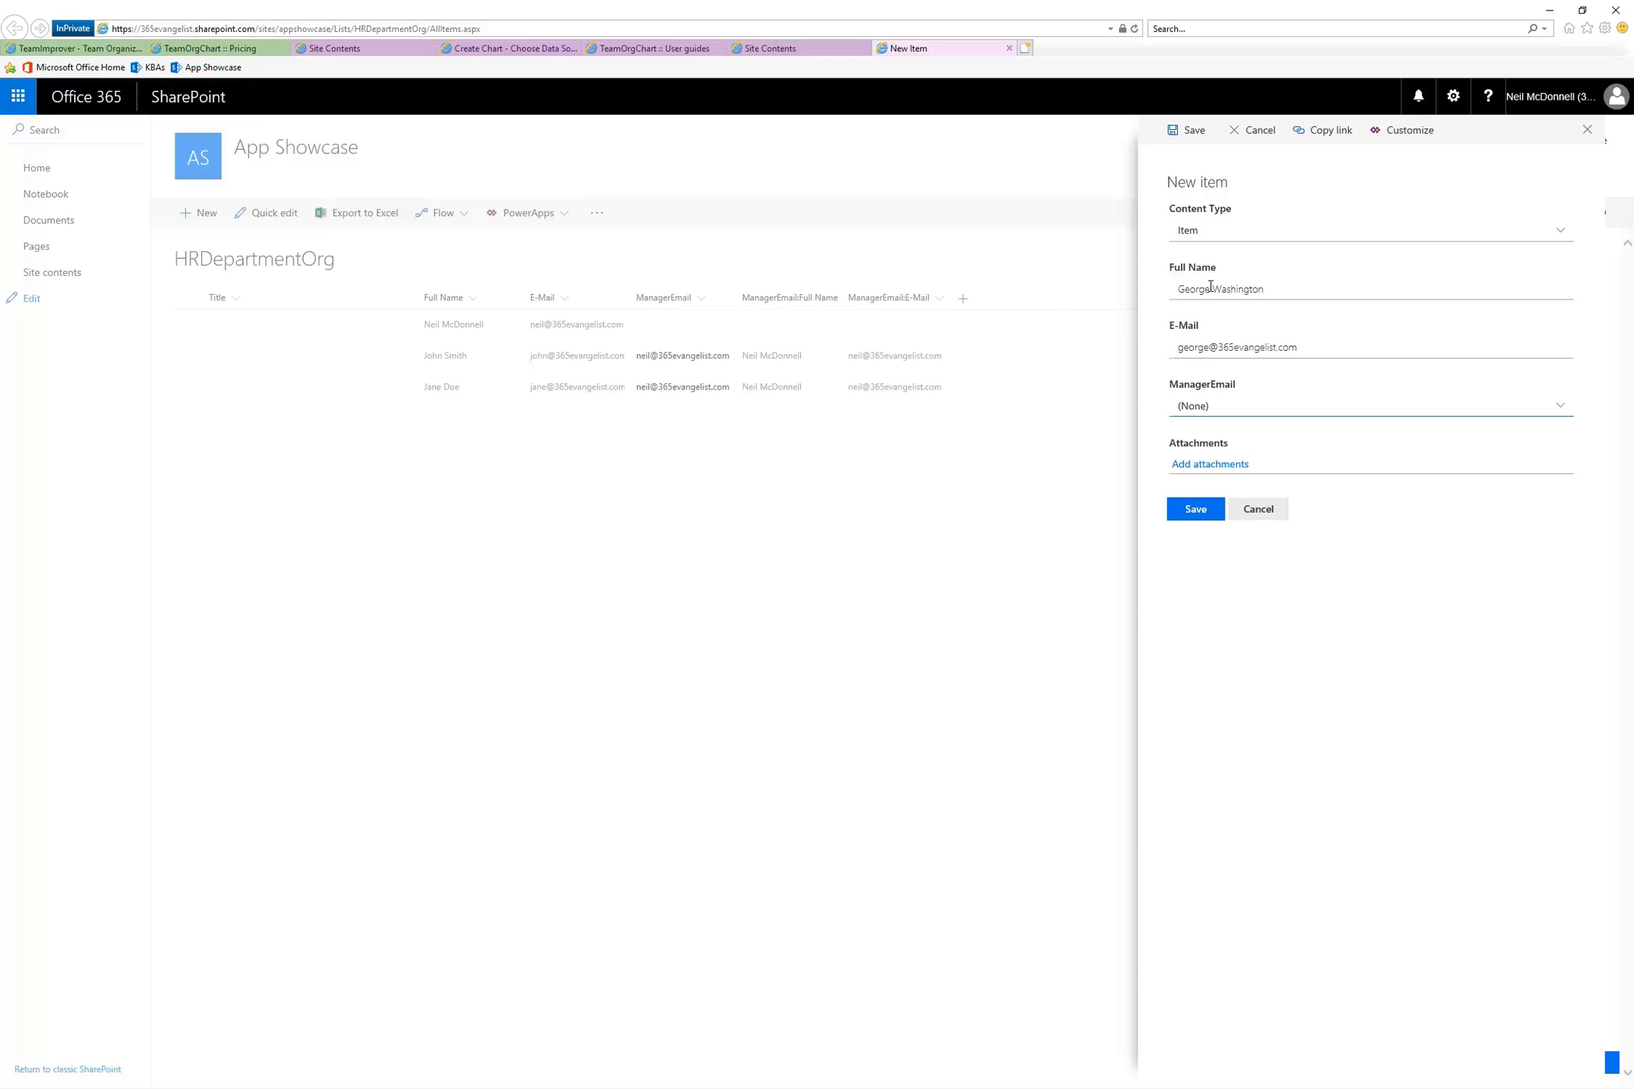
left_click(1558, 410)
left_click(1244, 462)
left_click(1190, 517)
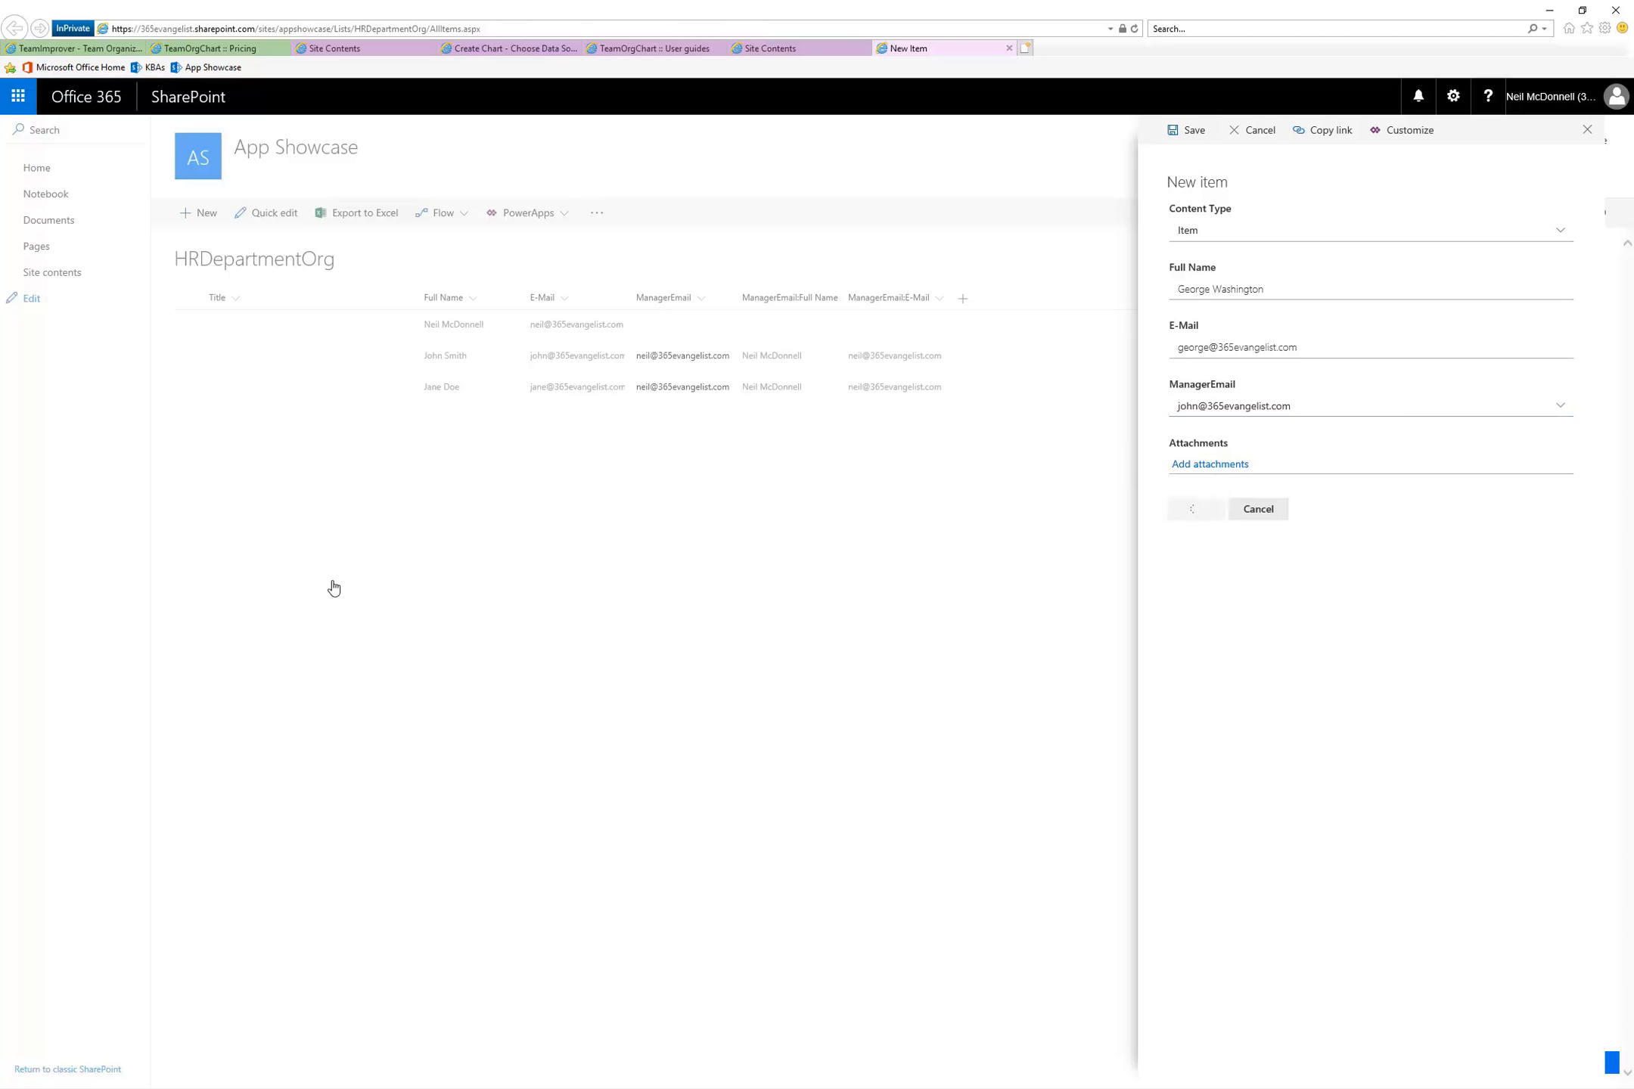
Add a fifth HRDepartmentOrg item with the employee's full name and e-mail, also assigning the second employee's e-mail address as ManagerEmail
left_click(209, 218)
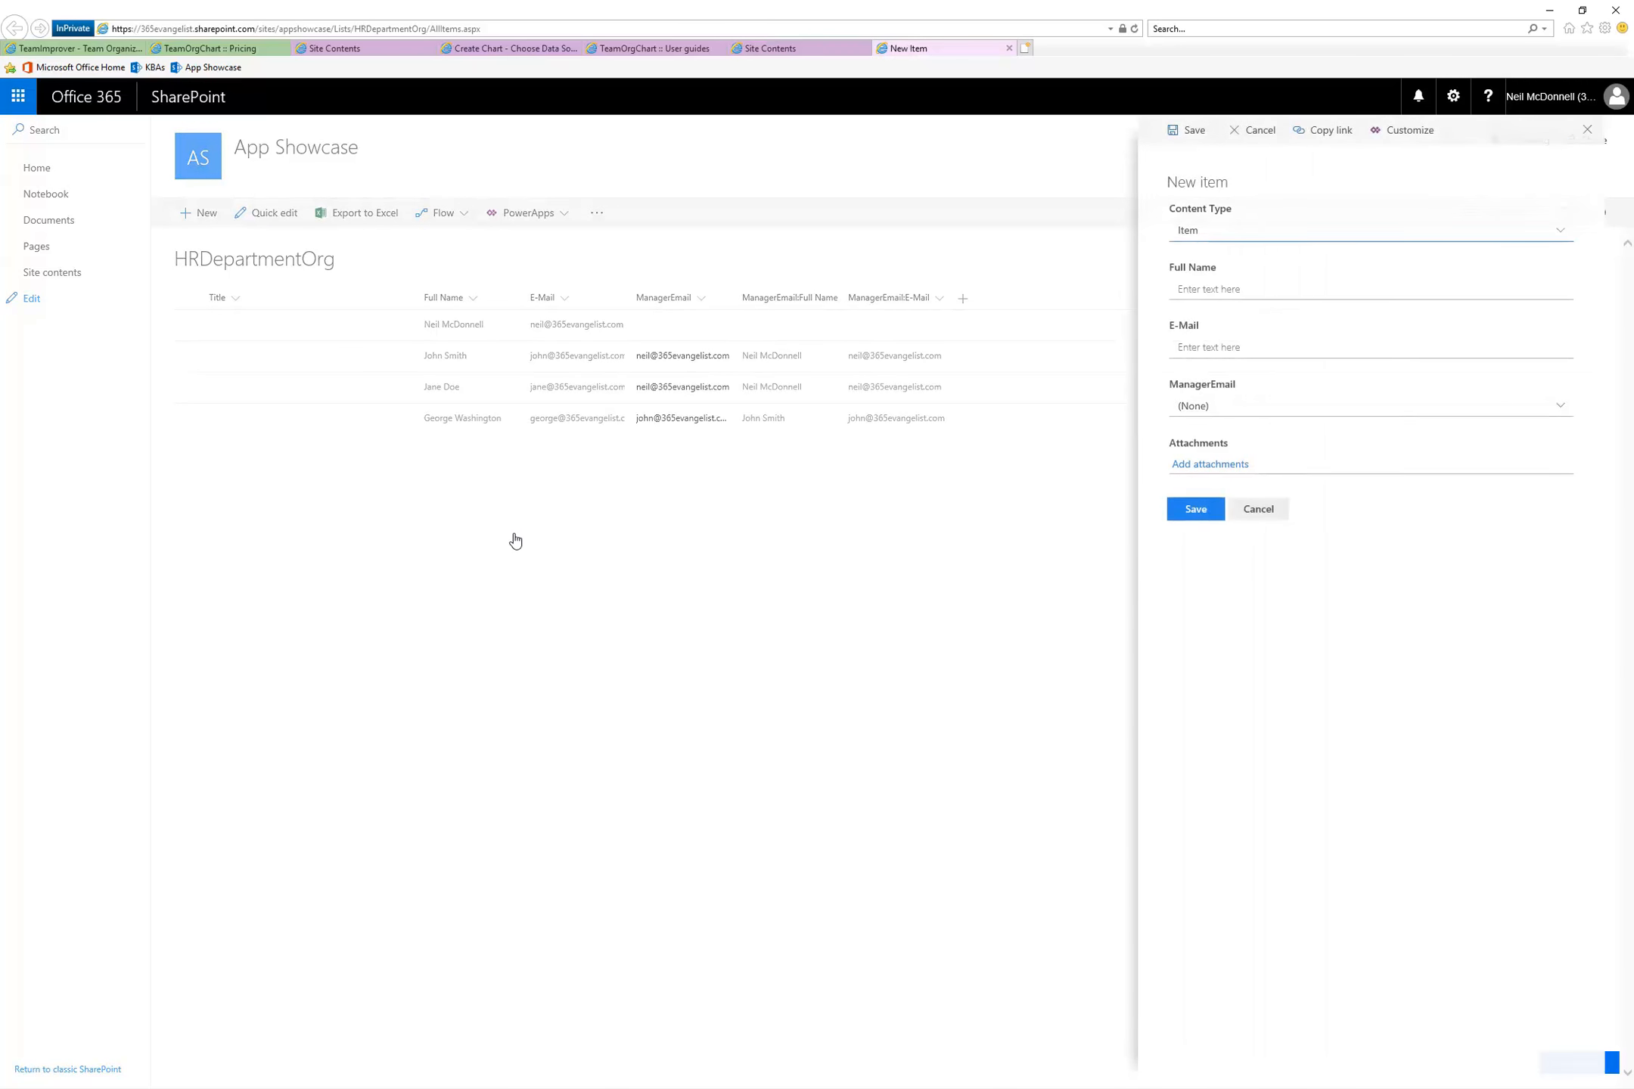
left_click(1223, 290)
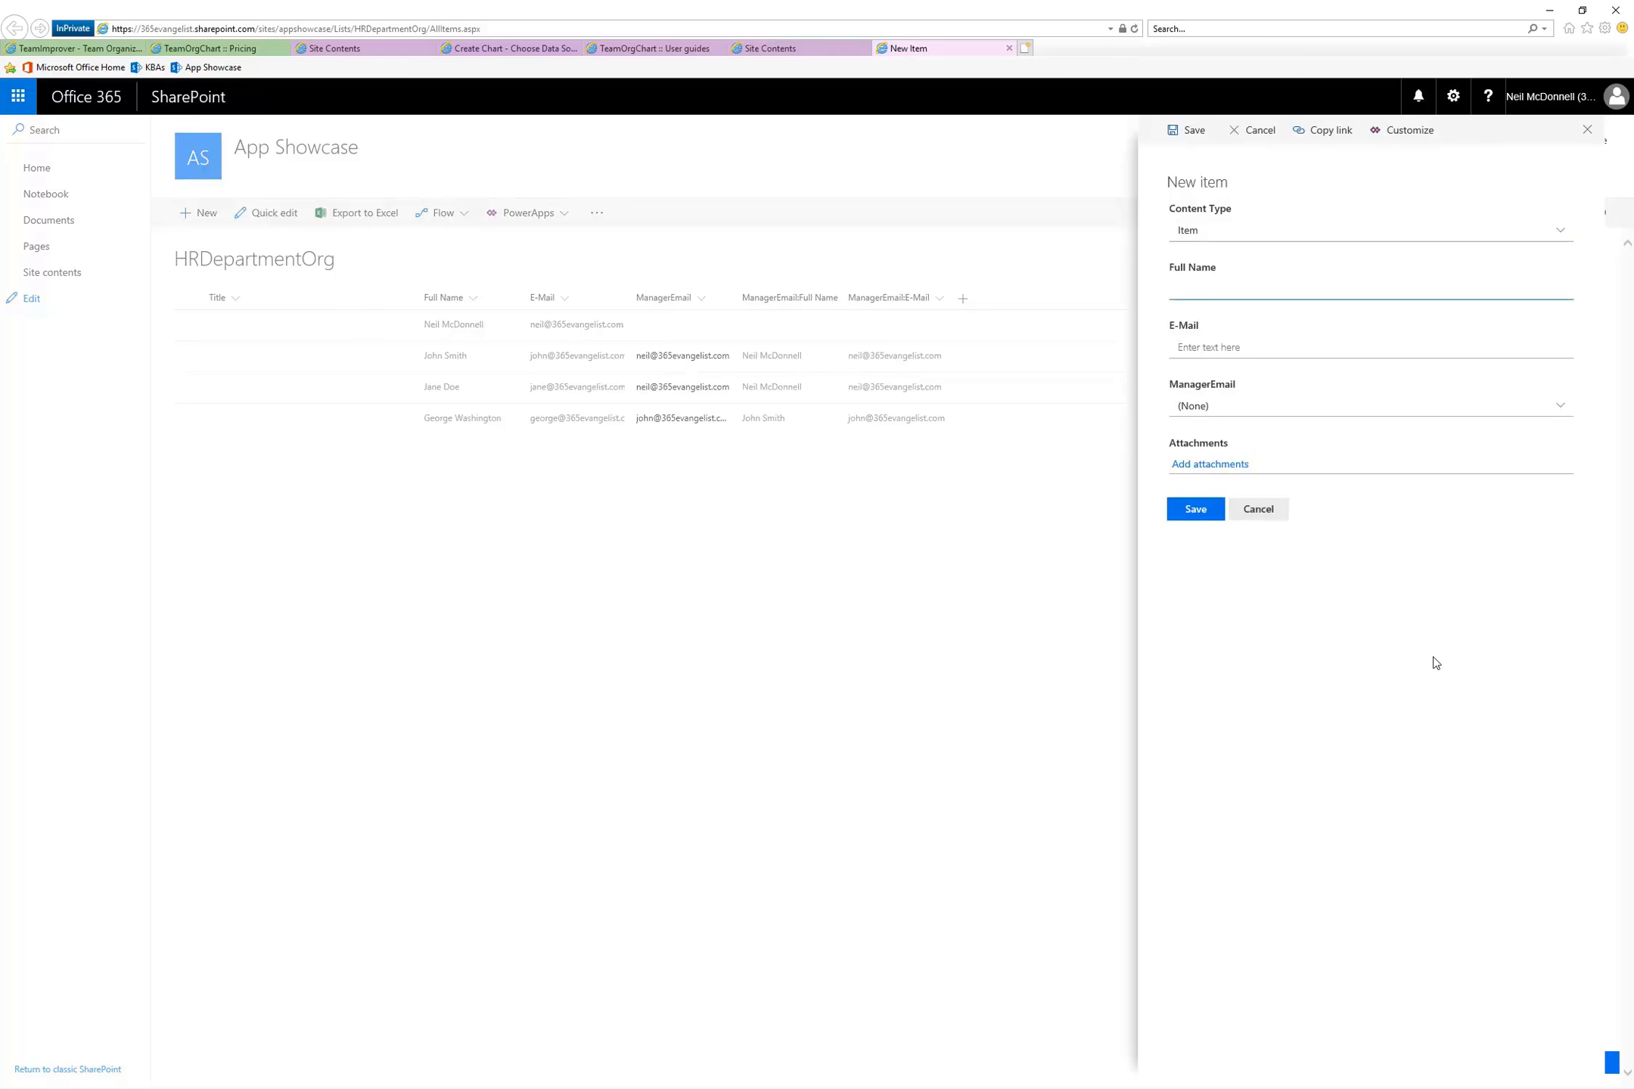
type("Johnny Cash")
key("Tab")
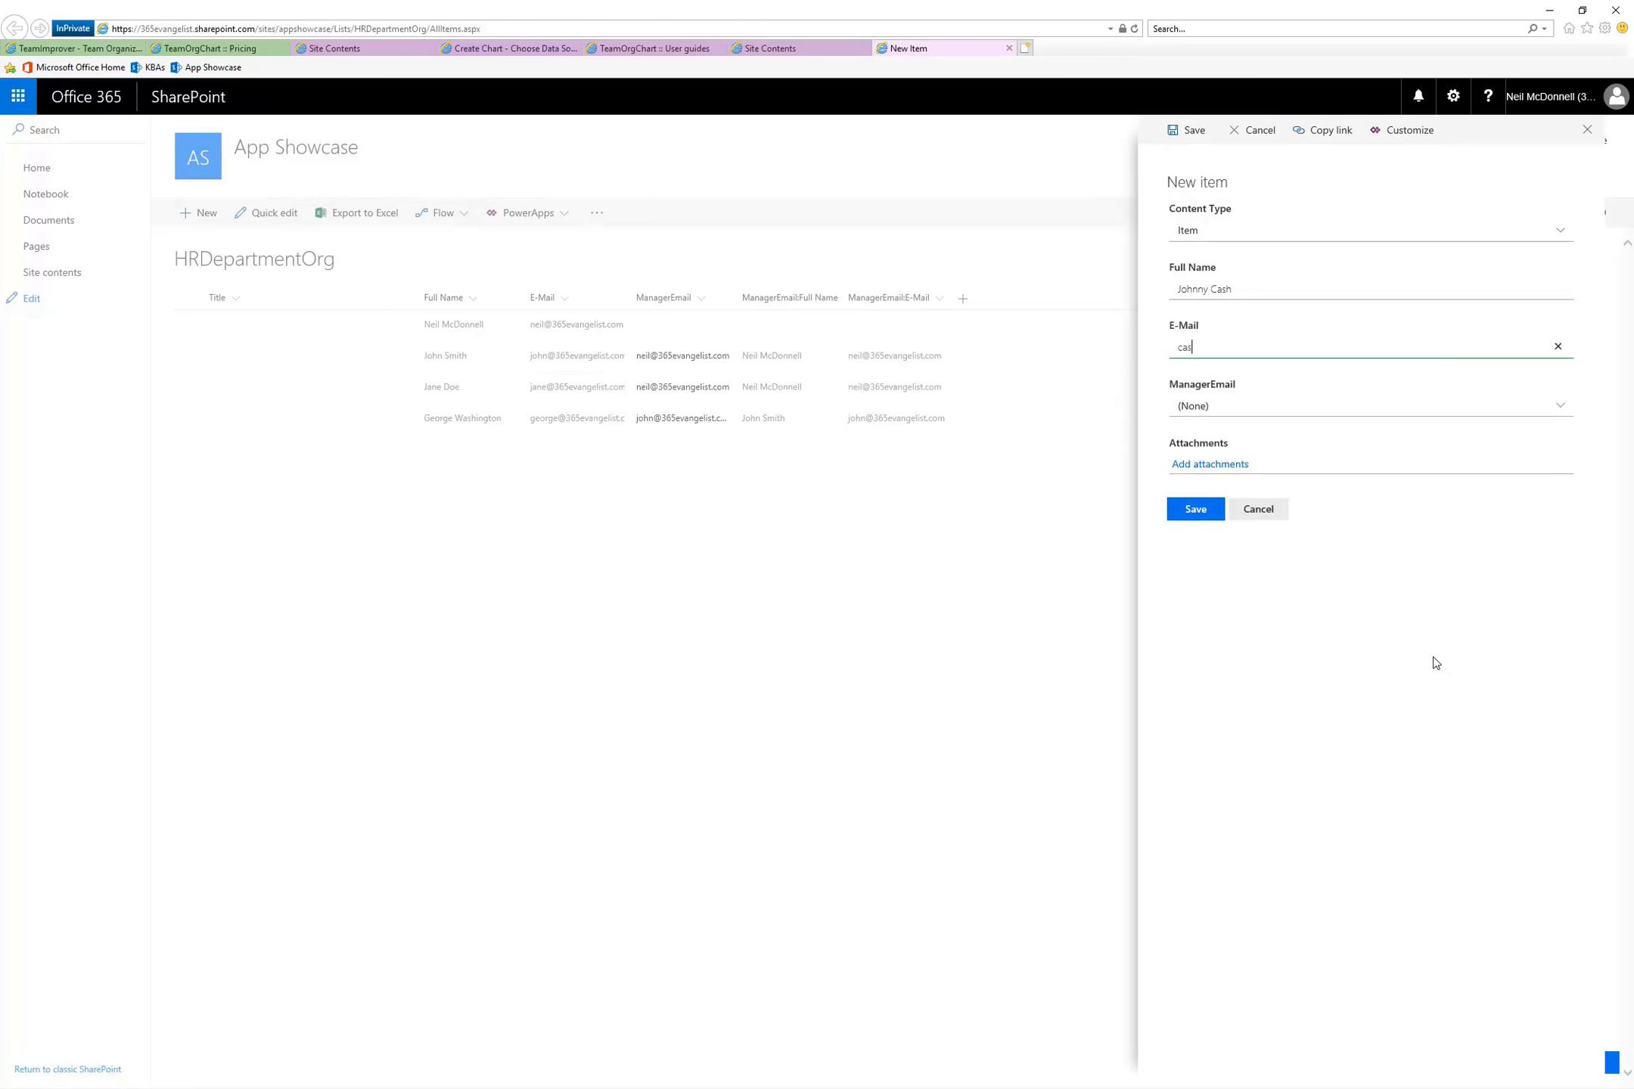
key("Tab")
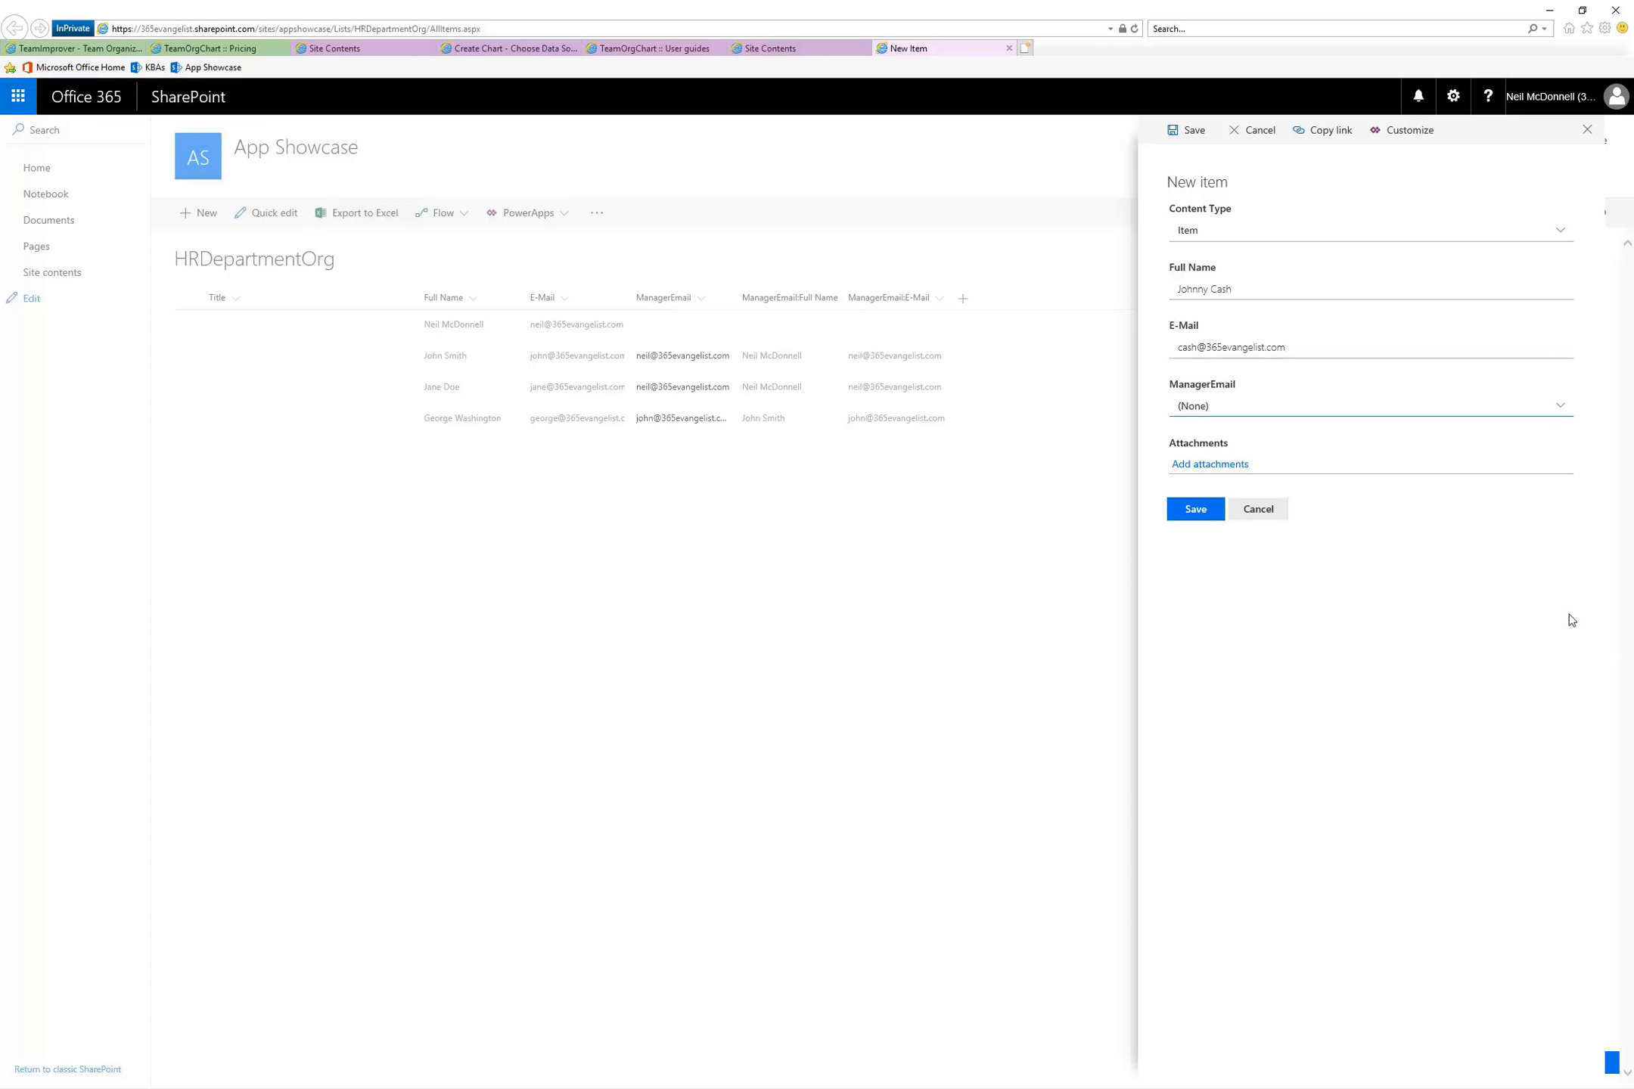
left_click(1505, 406)
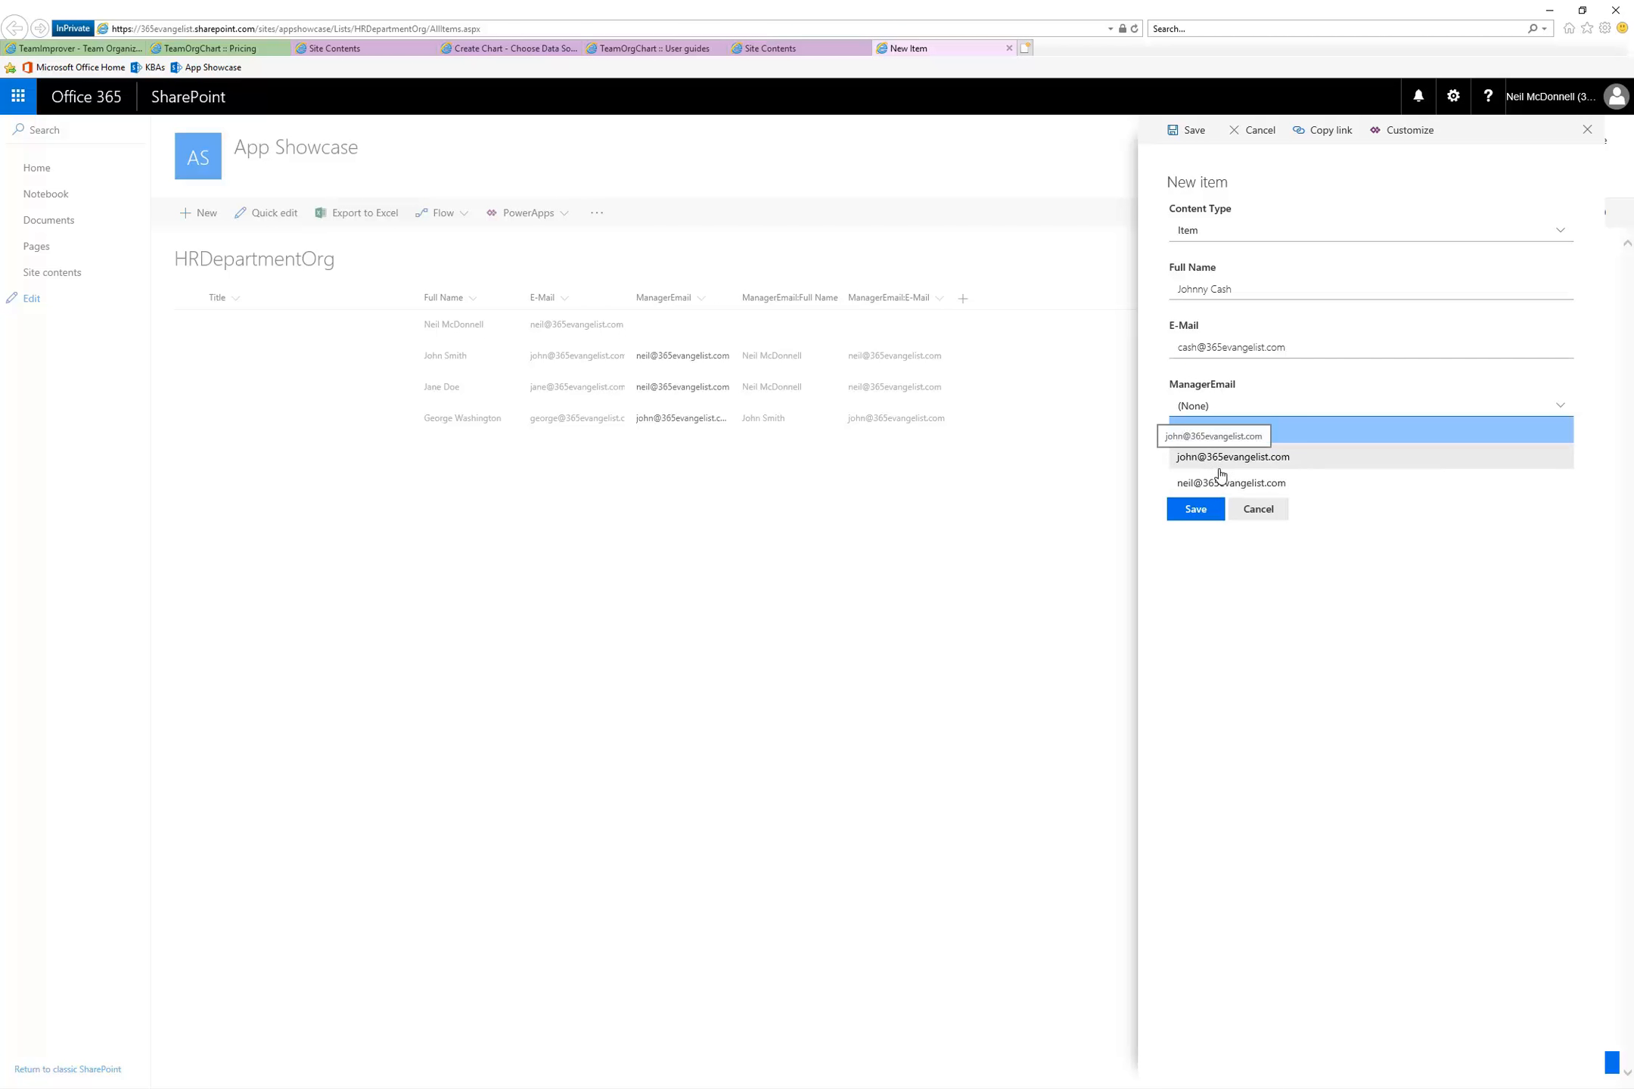
left_click(1271, 458)
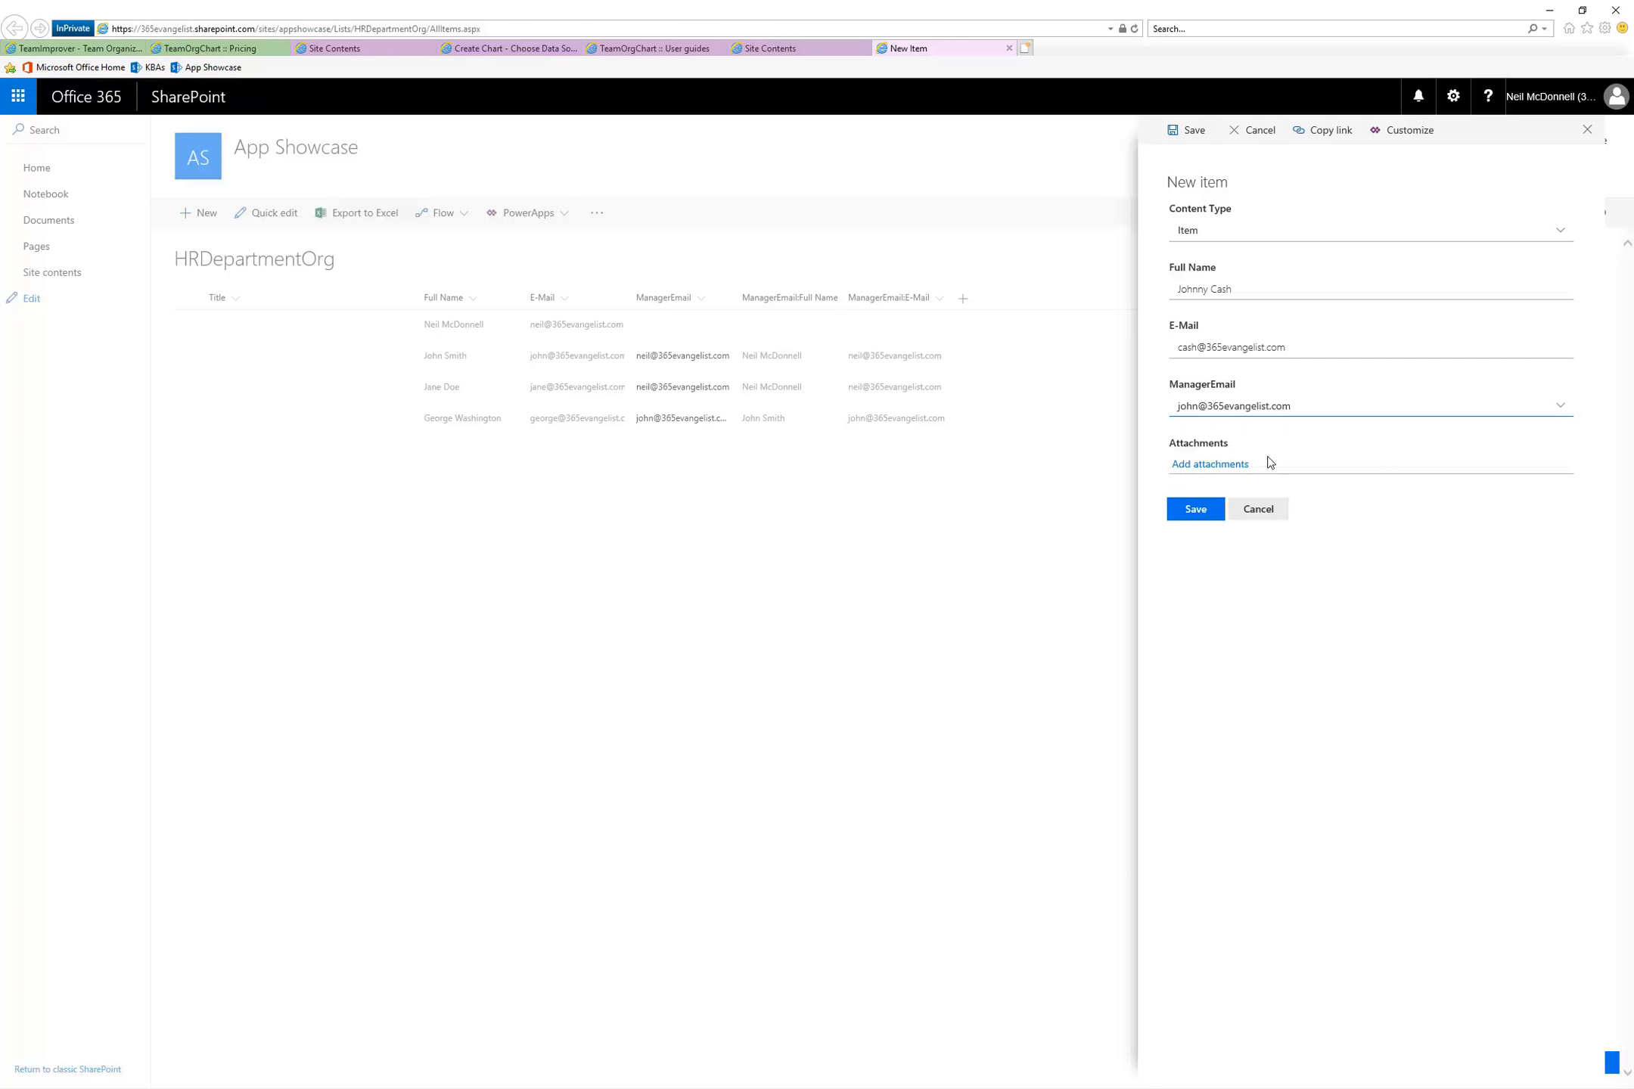
left_click(1191, 513)
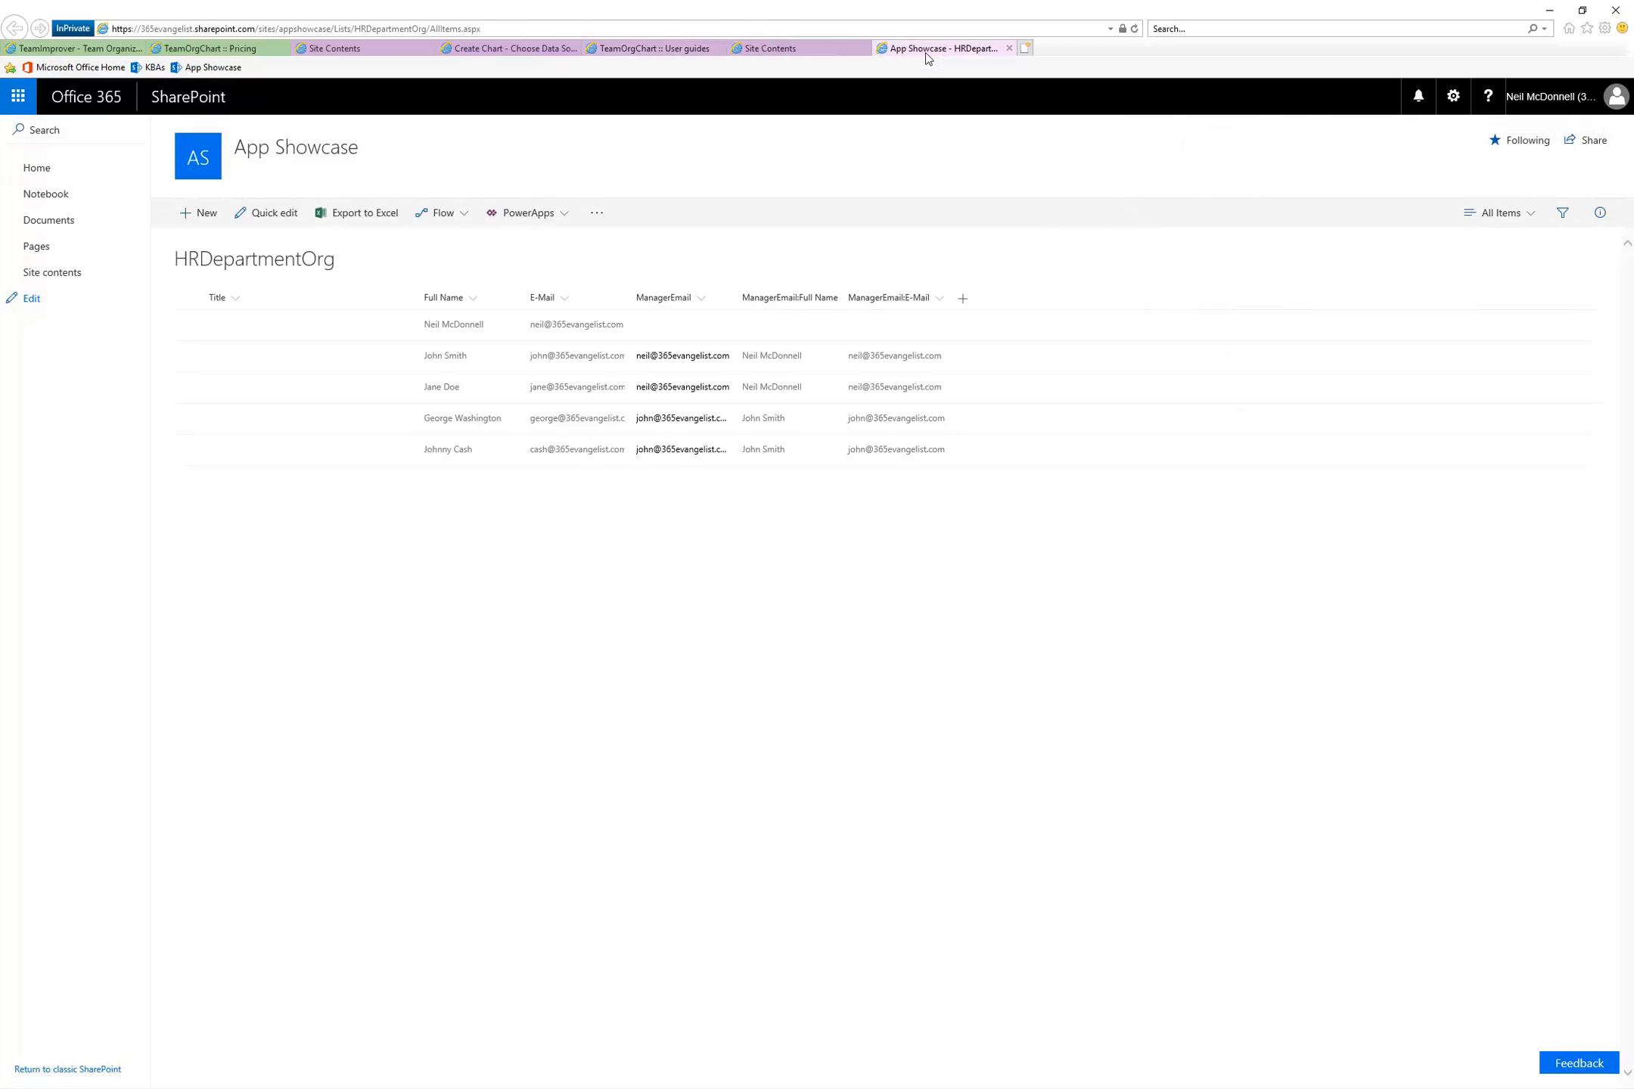
Close the HRDepartmentOrg and extra Site Contents pages, and choose SharePoint List as the data source for the HR Department chart
left_click(1010, 48)
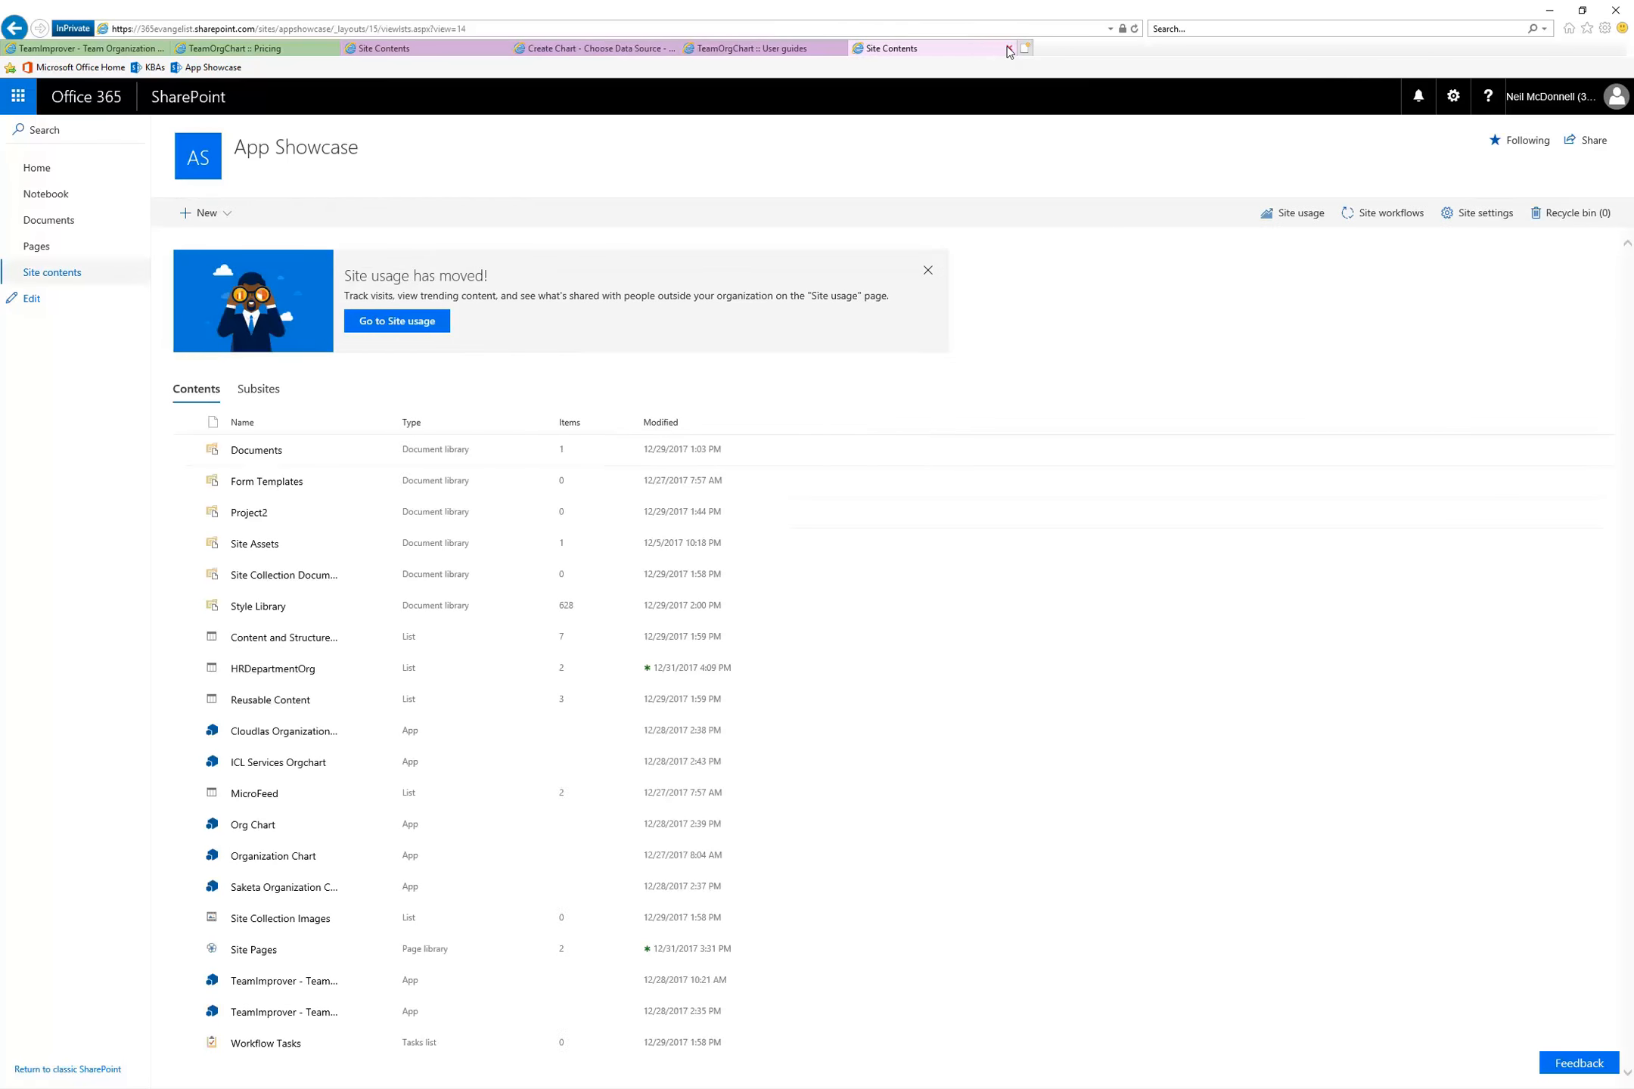
left_click(1011, 48)
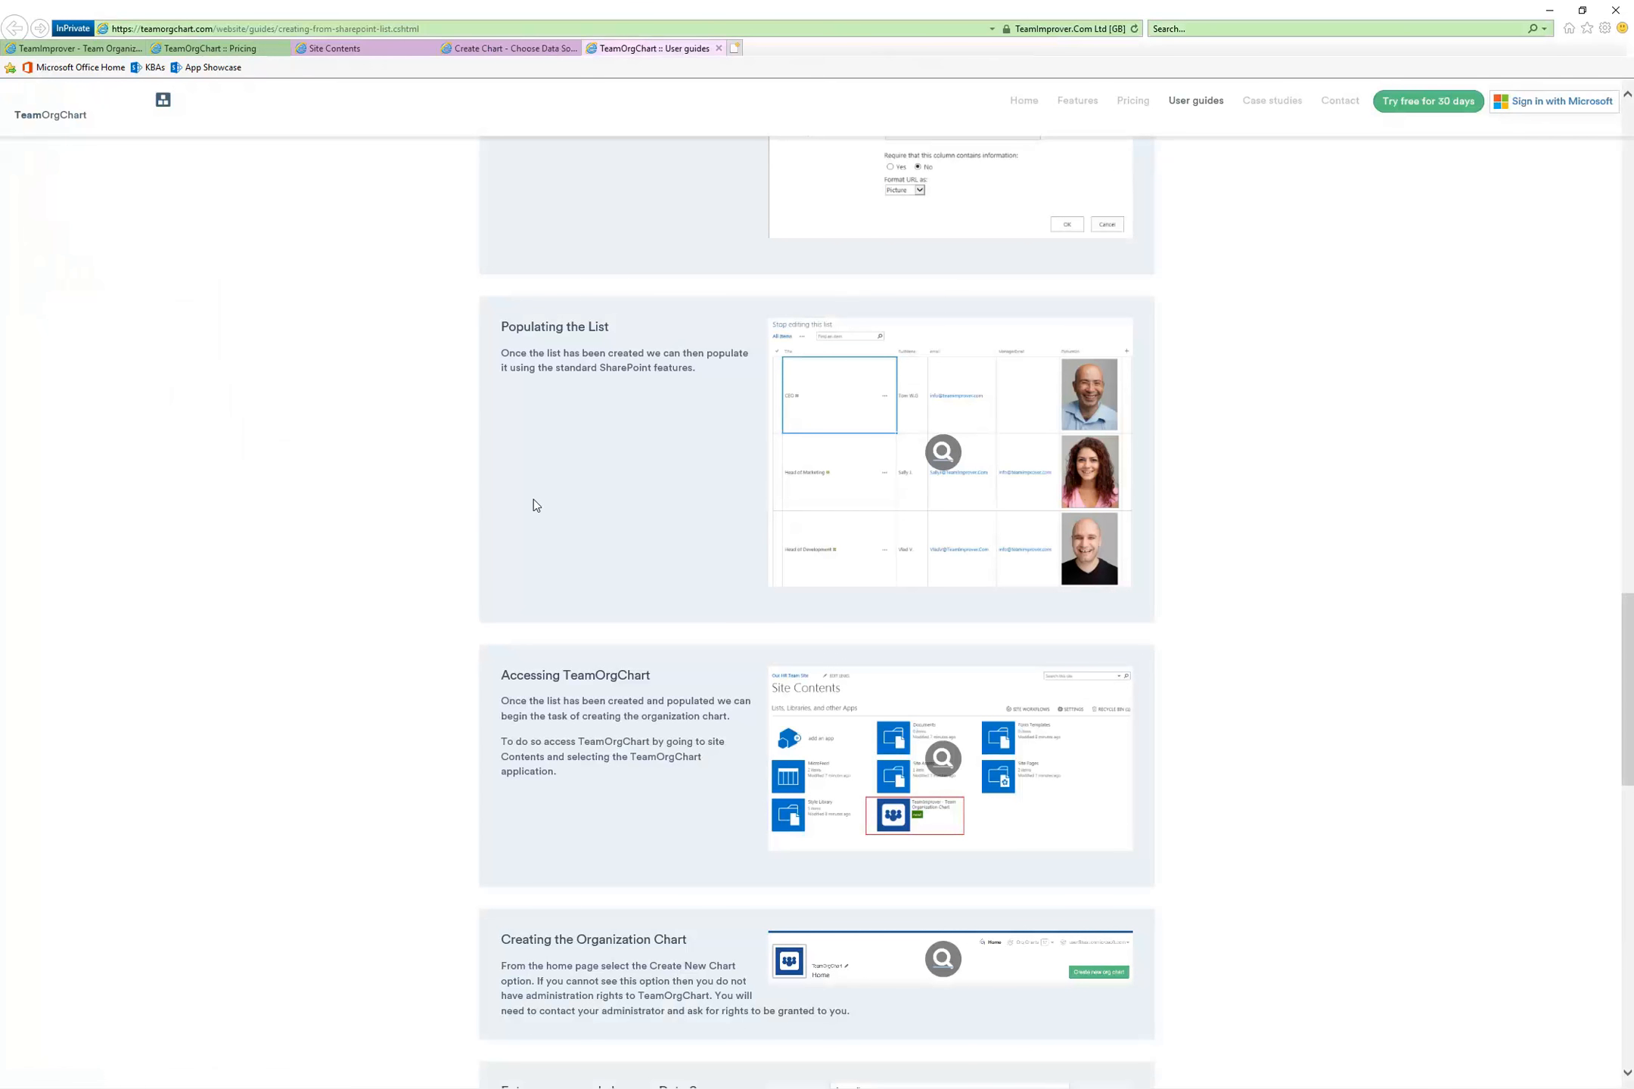
scroll(463, 594, "down", 6)
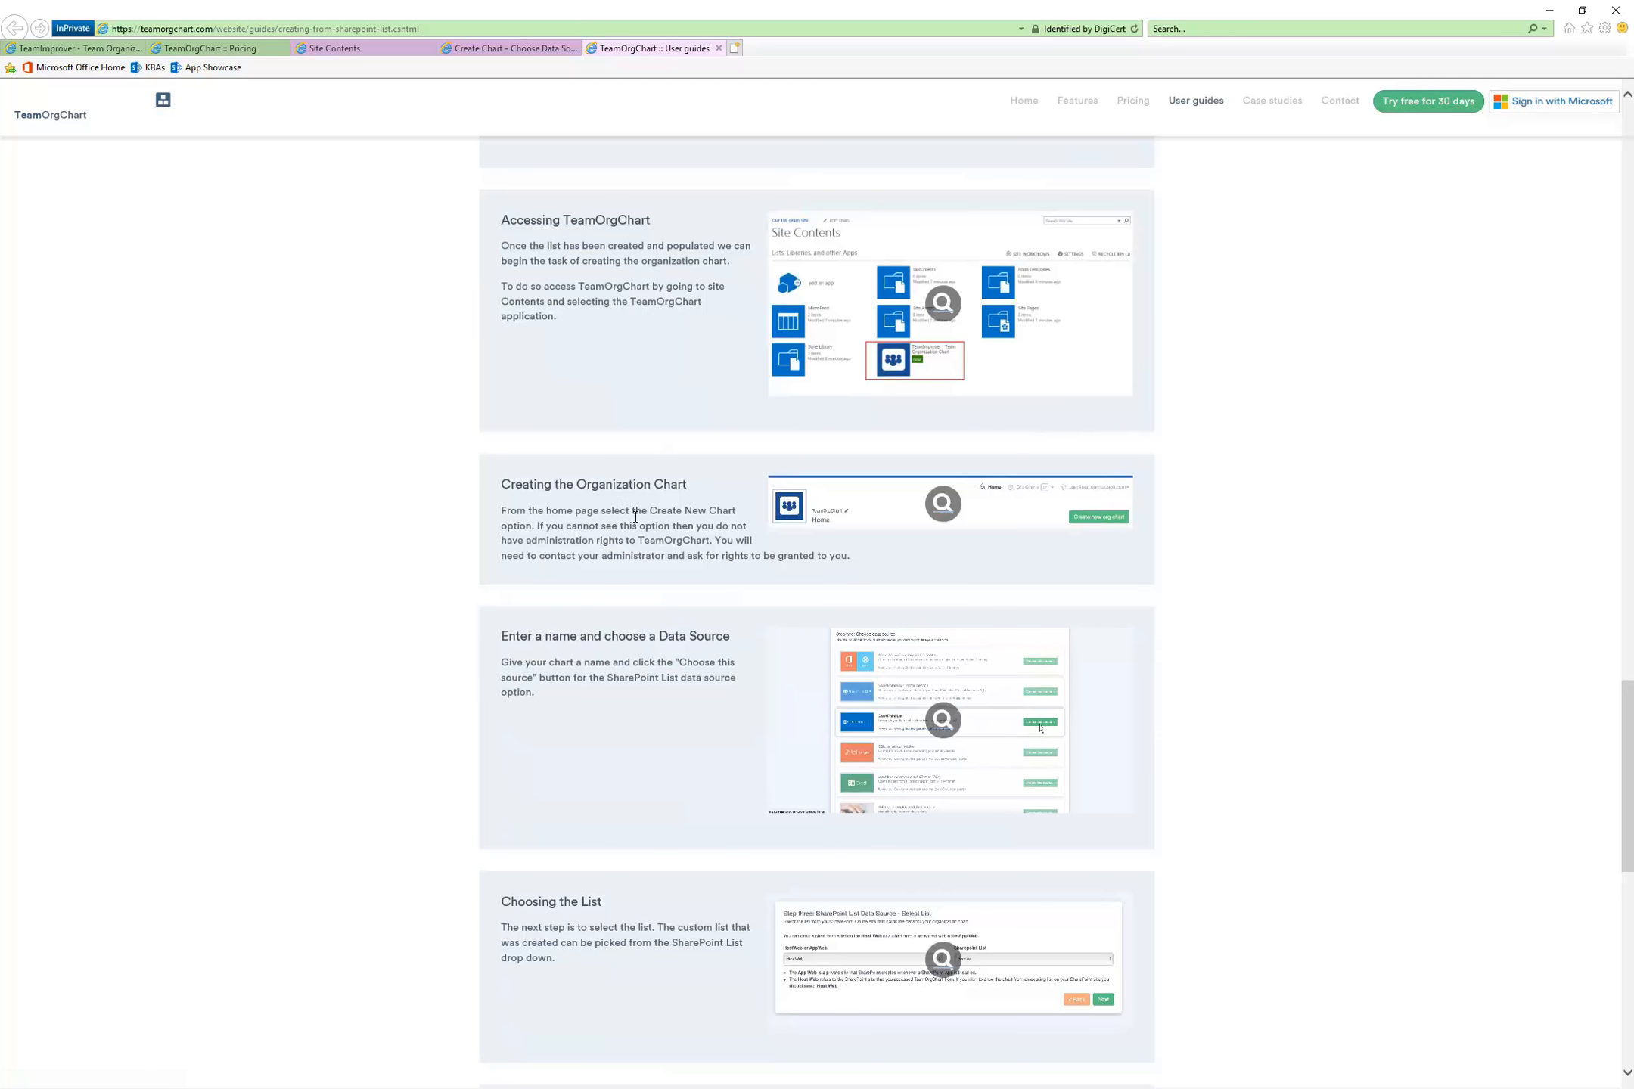
scroll(635, 517, "down", 2)
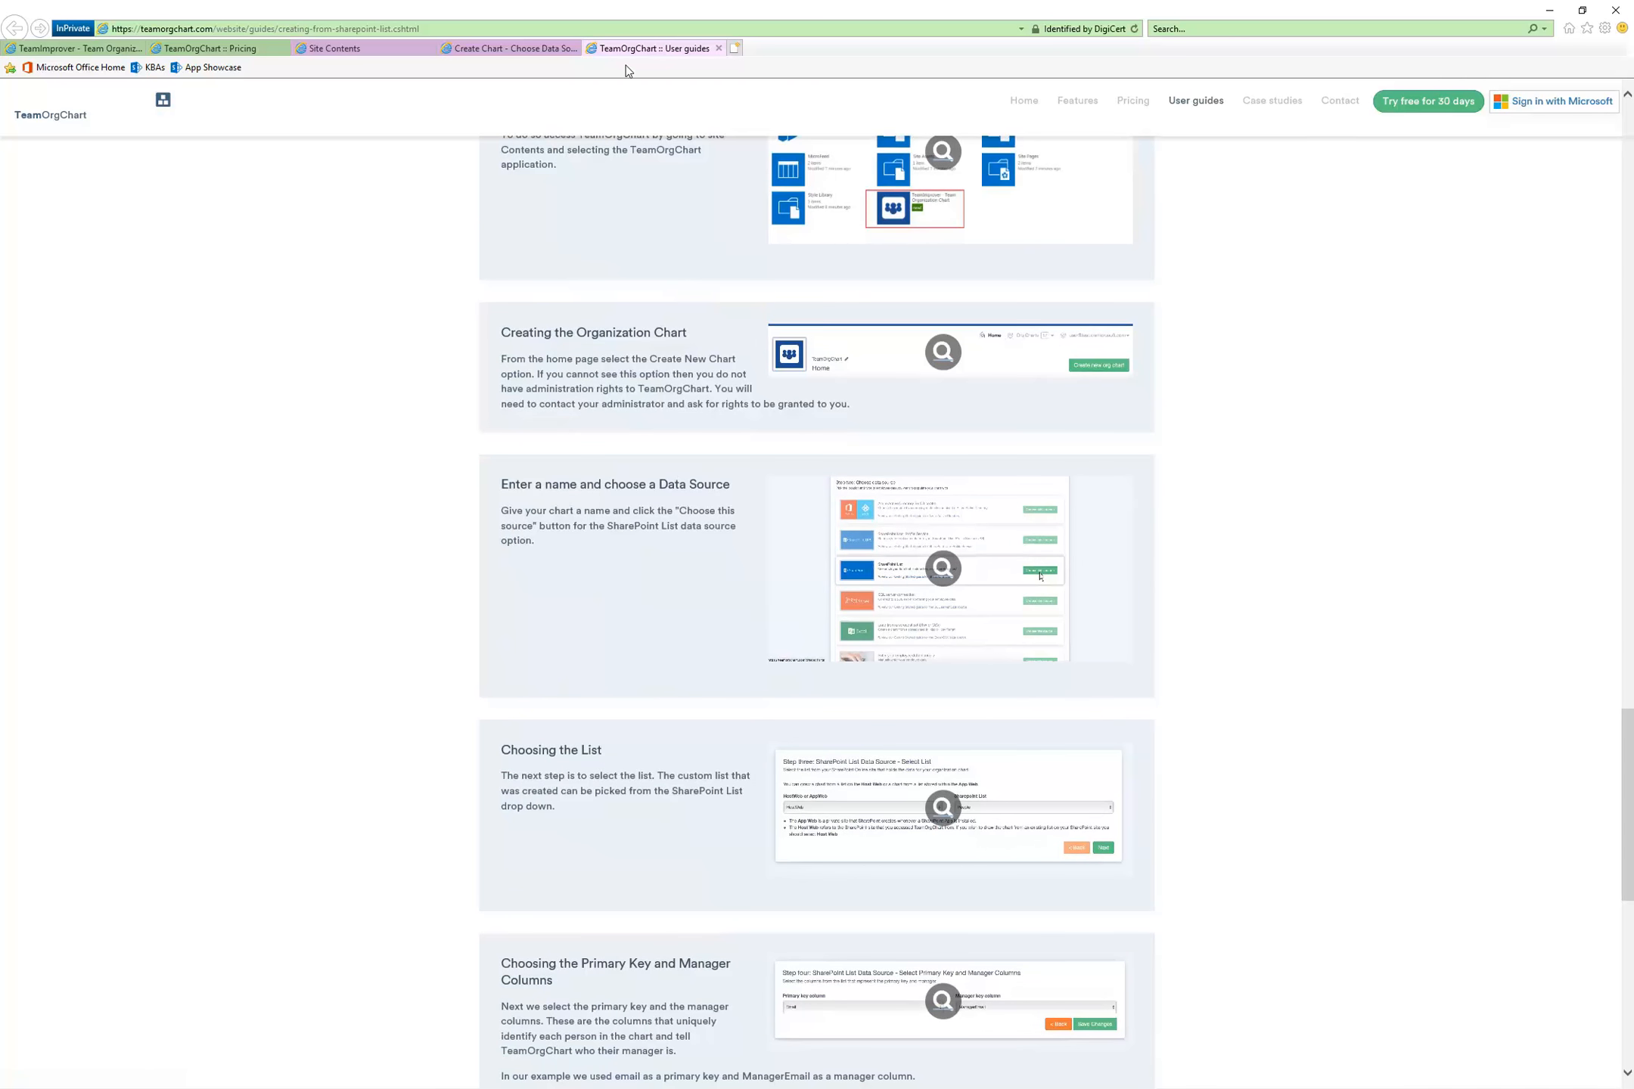
left_click(492, 50)
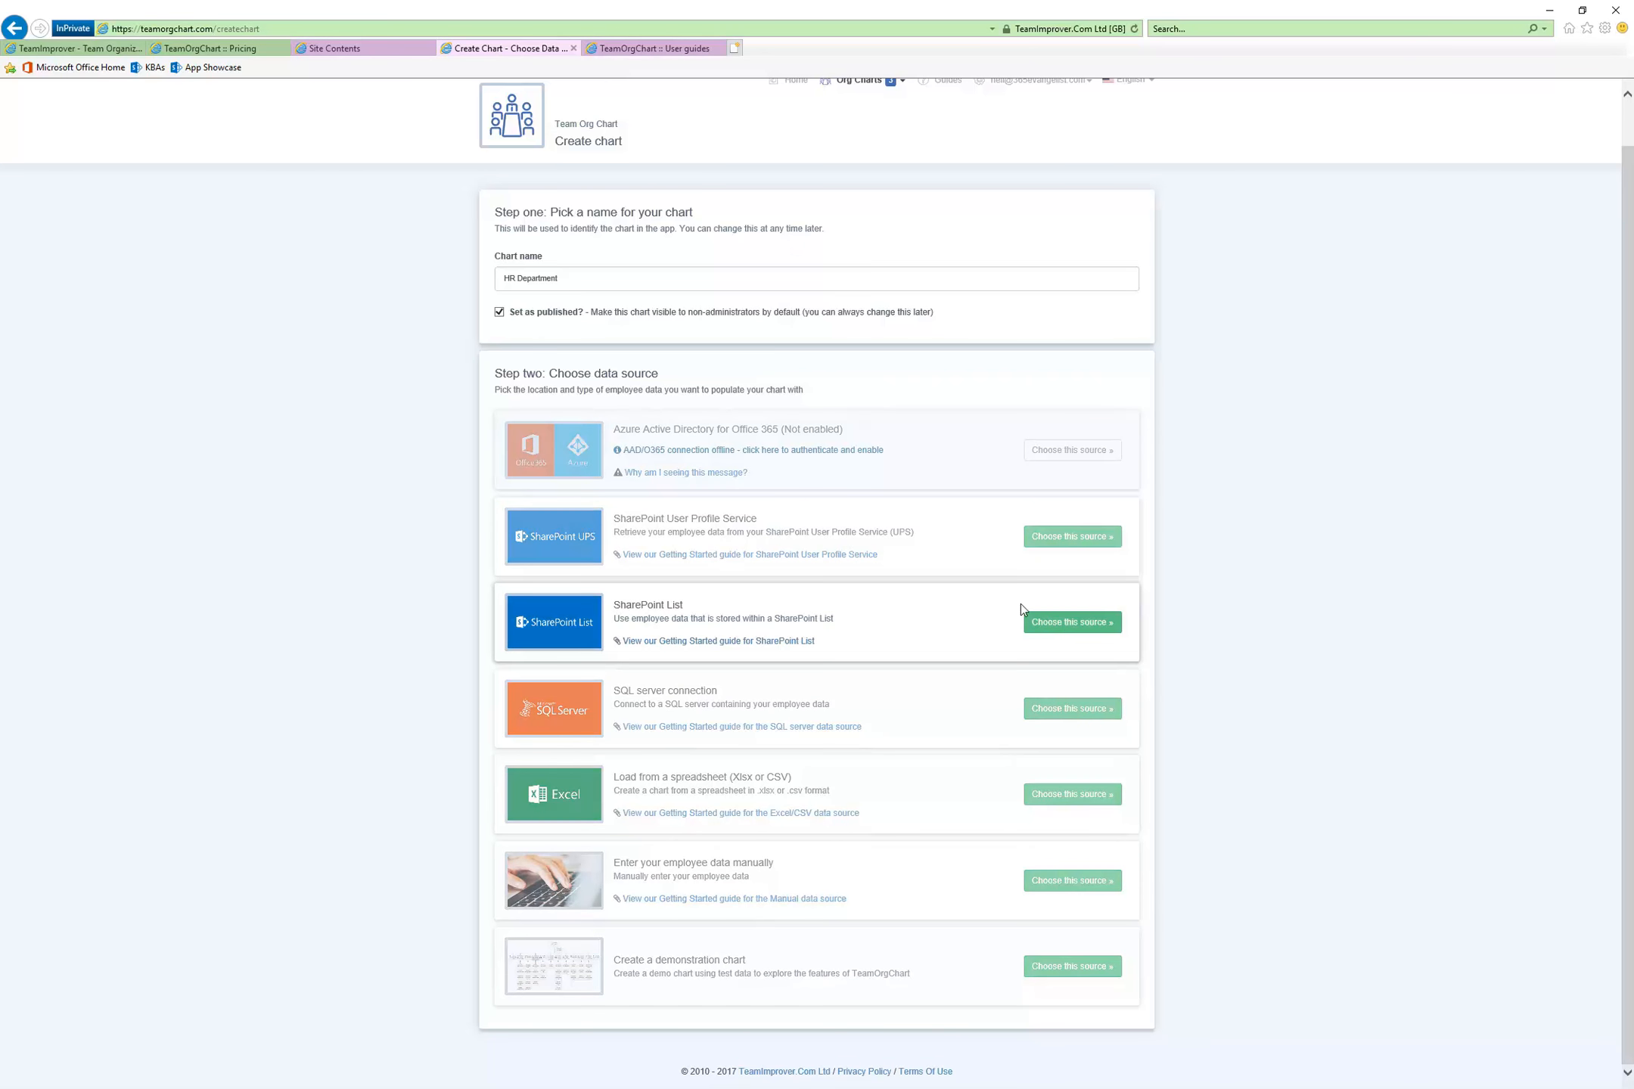
left_click(1057, 624)
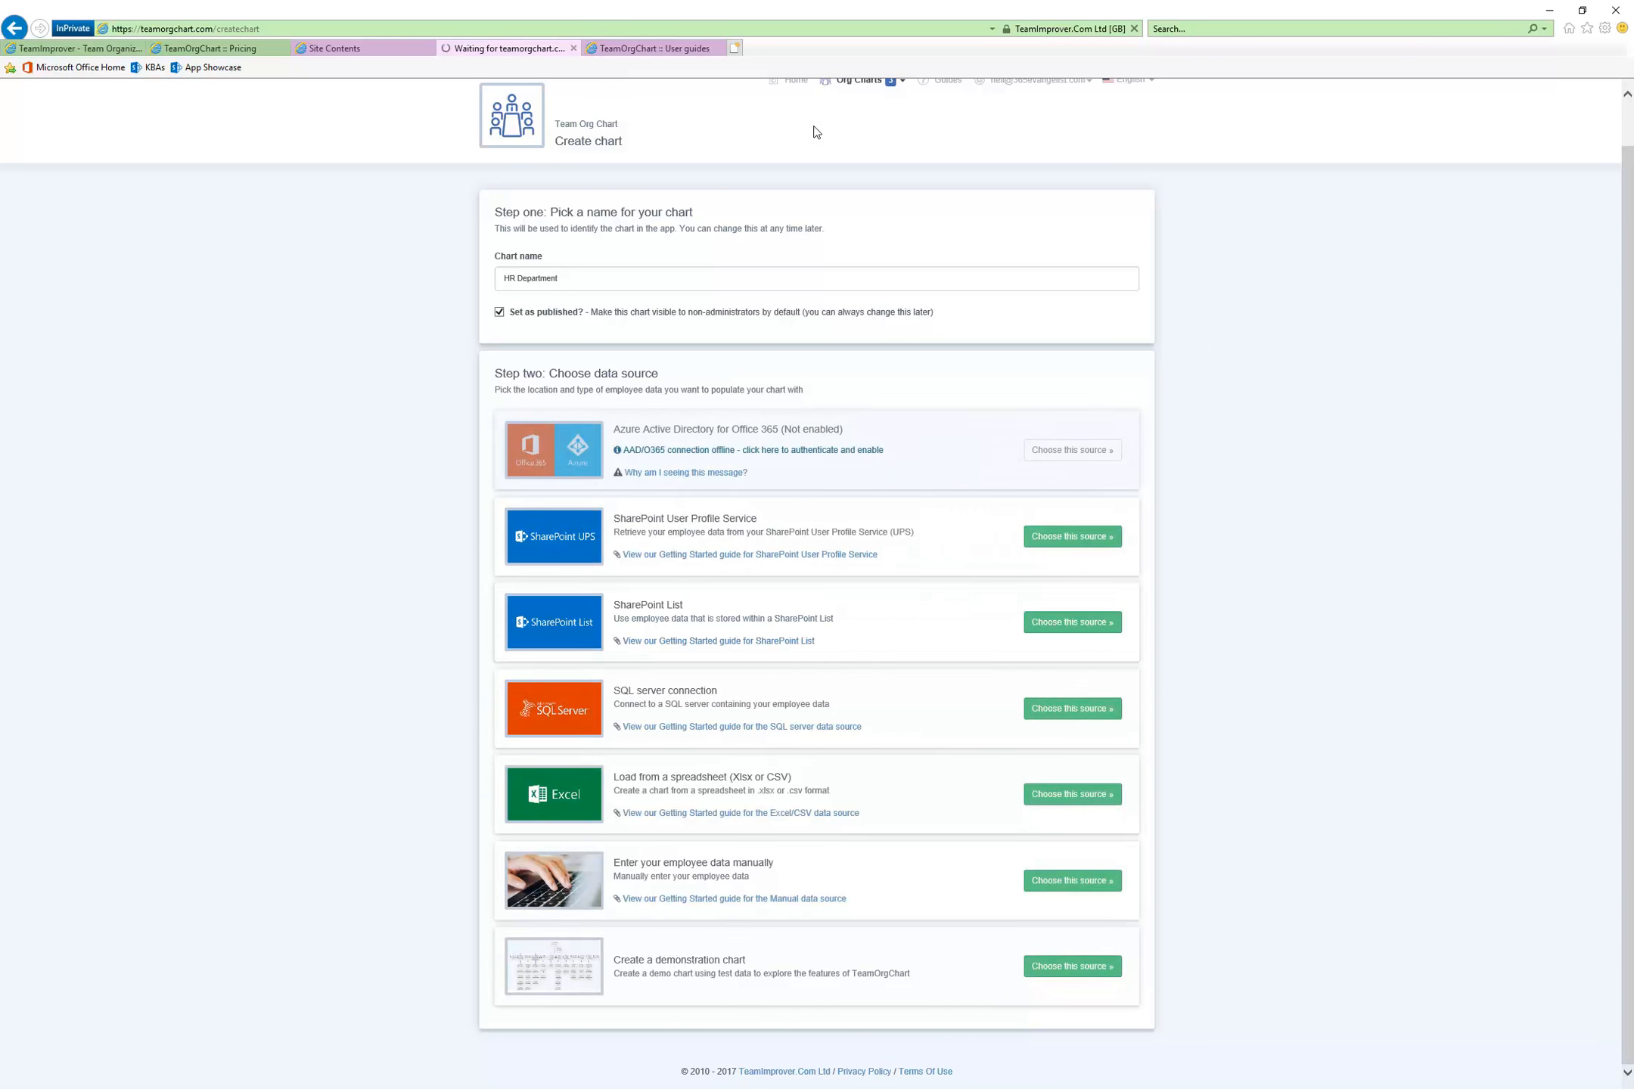
Read the user guide's sections on choosing the list, selecting primary key and manager columns, and completing and viewing the chart
left_click(654, 47)
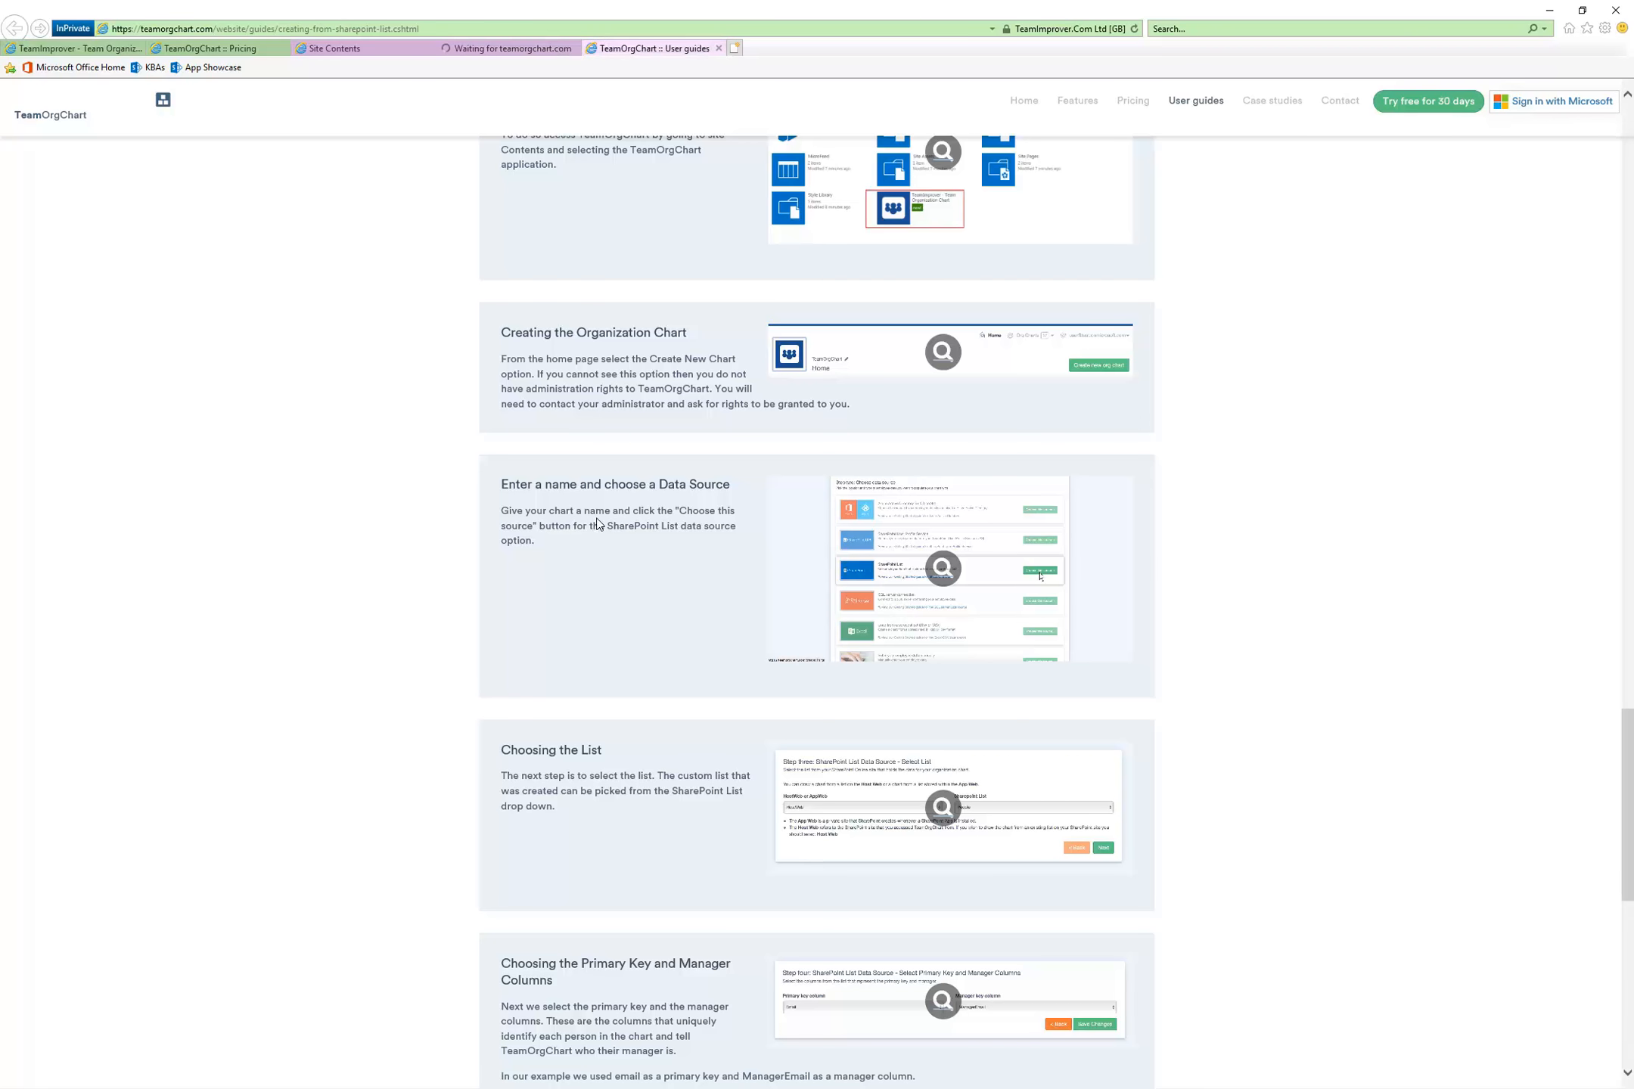
scroll(722, 567, "down", 2)
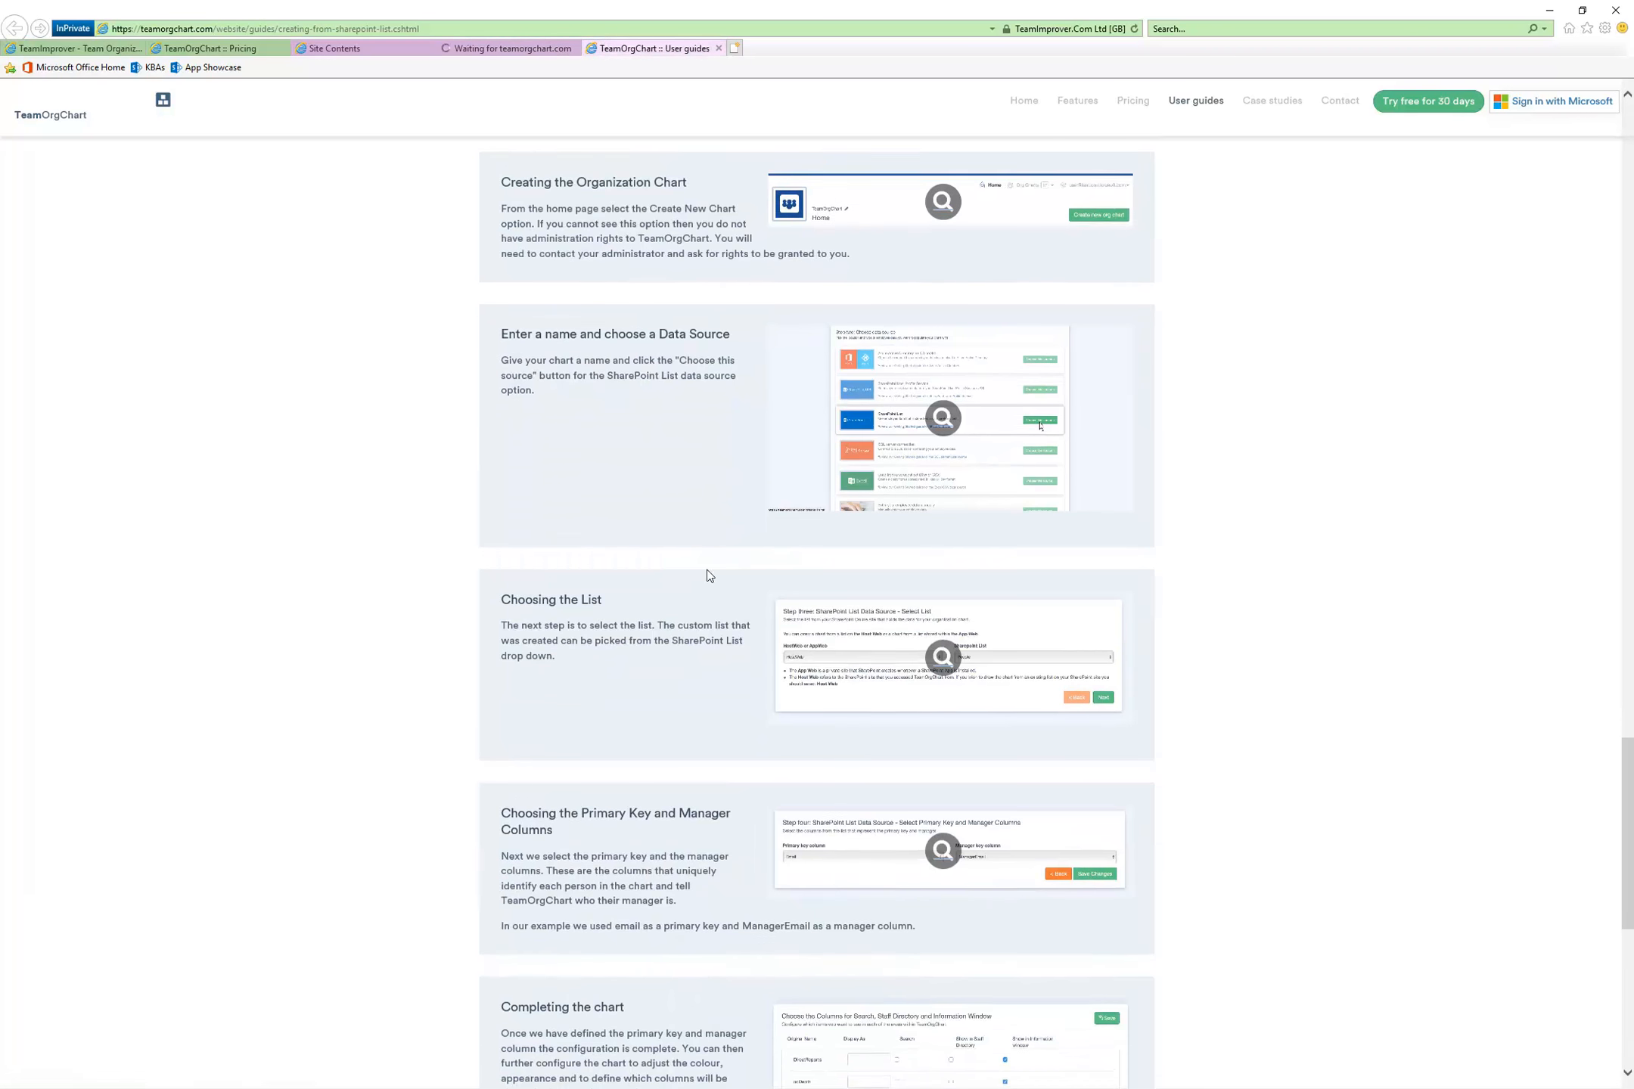
scroll(723, 671, "down", 4)
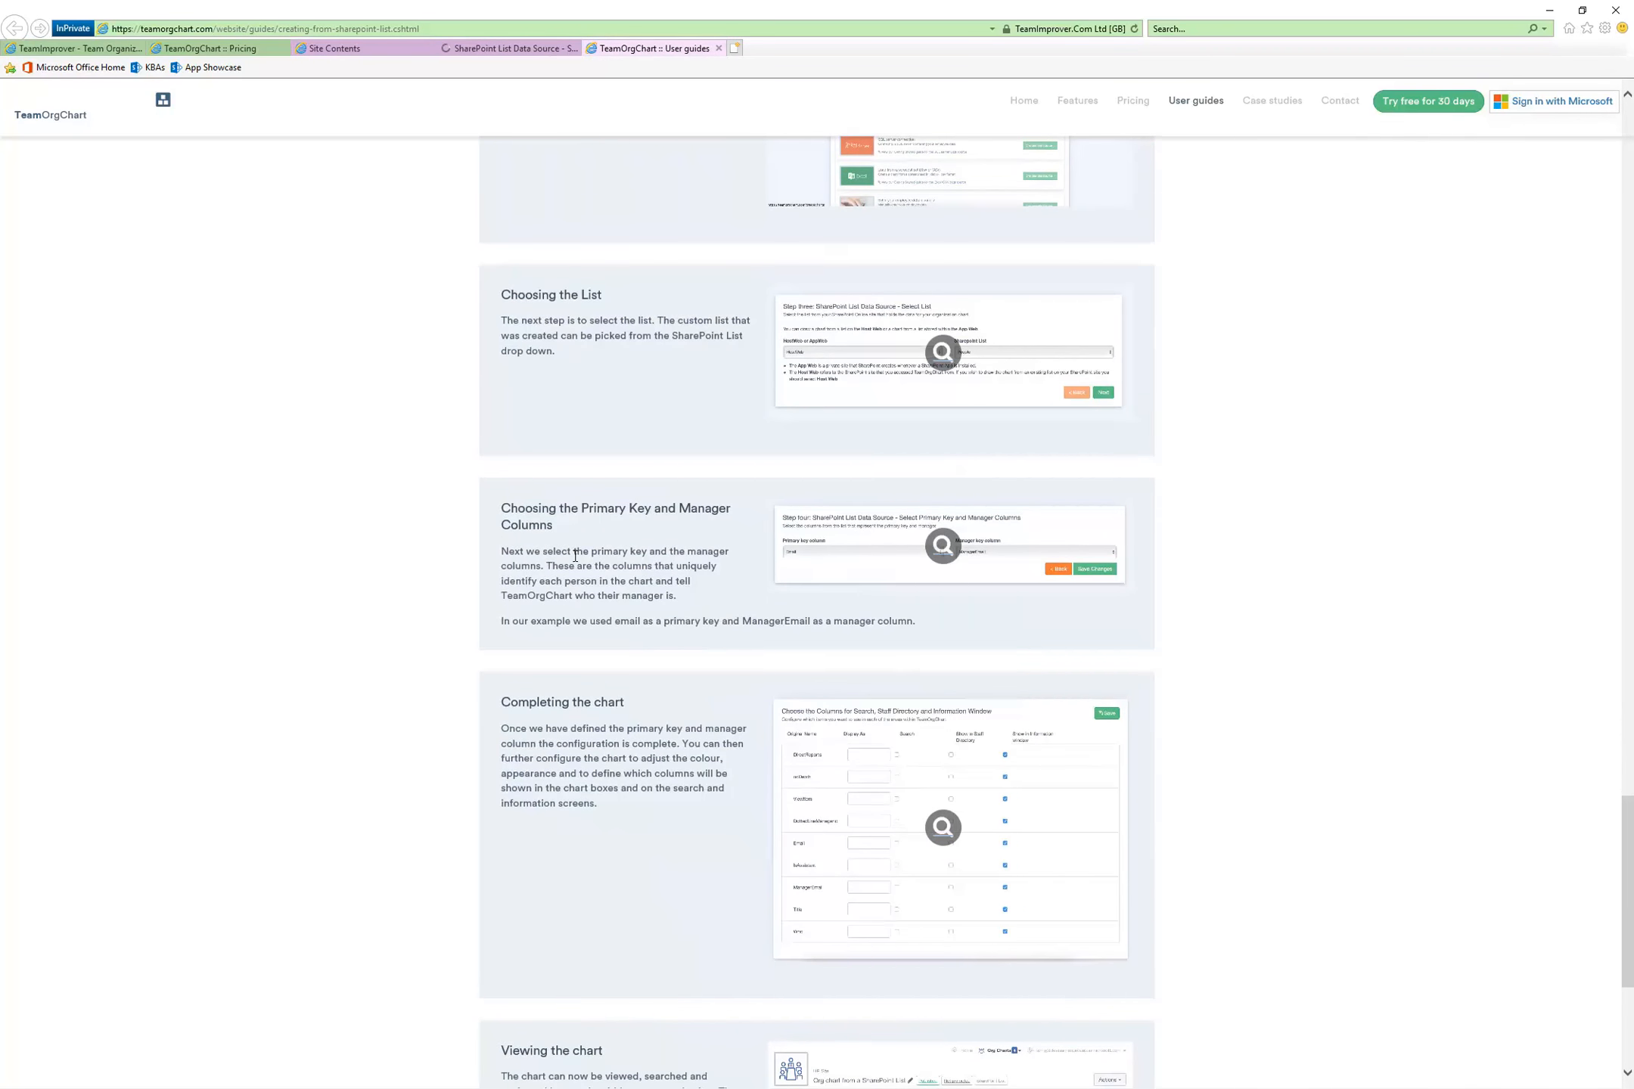
scroll(664, 582, "down", 4)
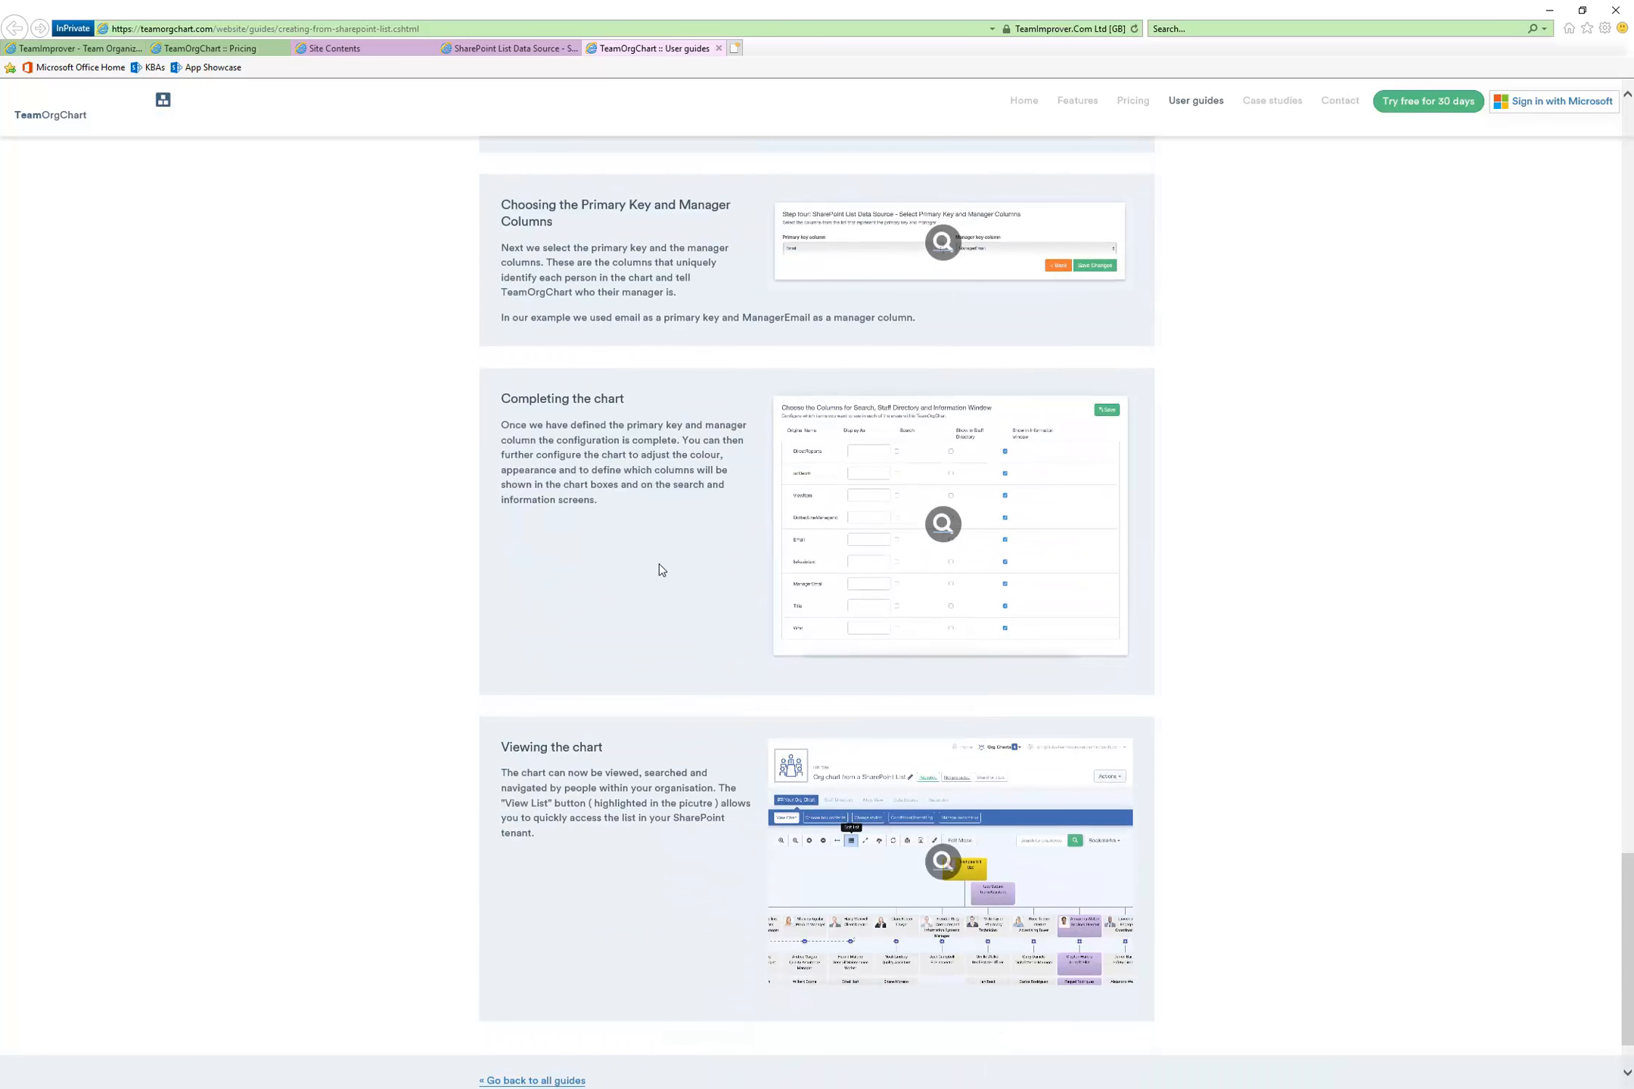
Set the chart's source to HostWeb with HRDepartmentOrg as the SharePoint list, and continue to the key column selection
left_click(469, 49)
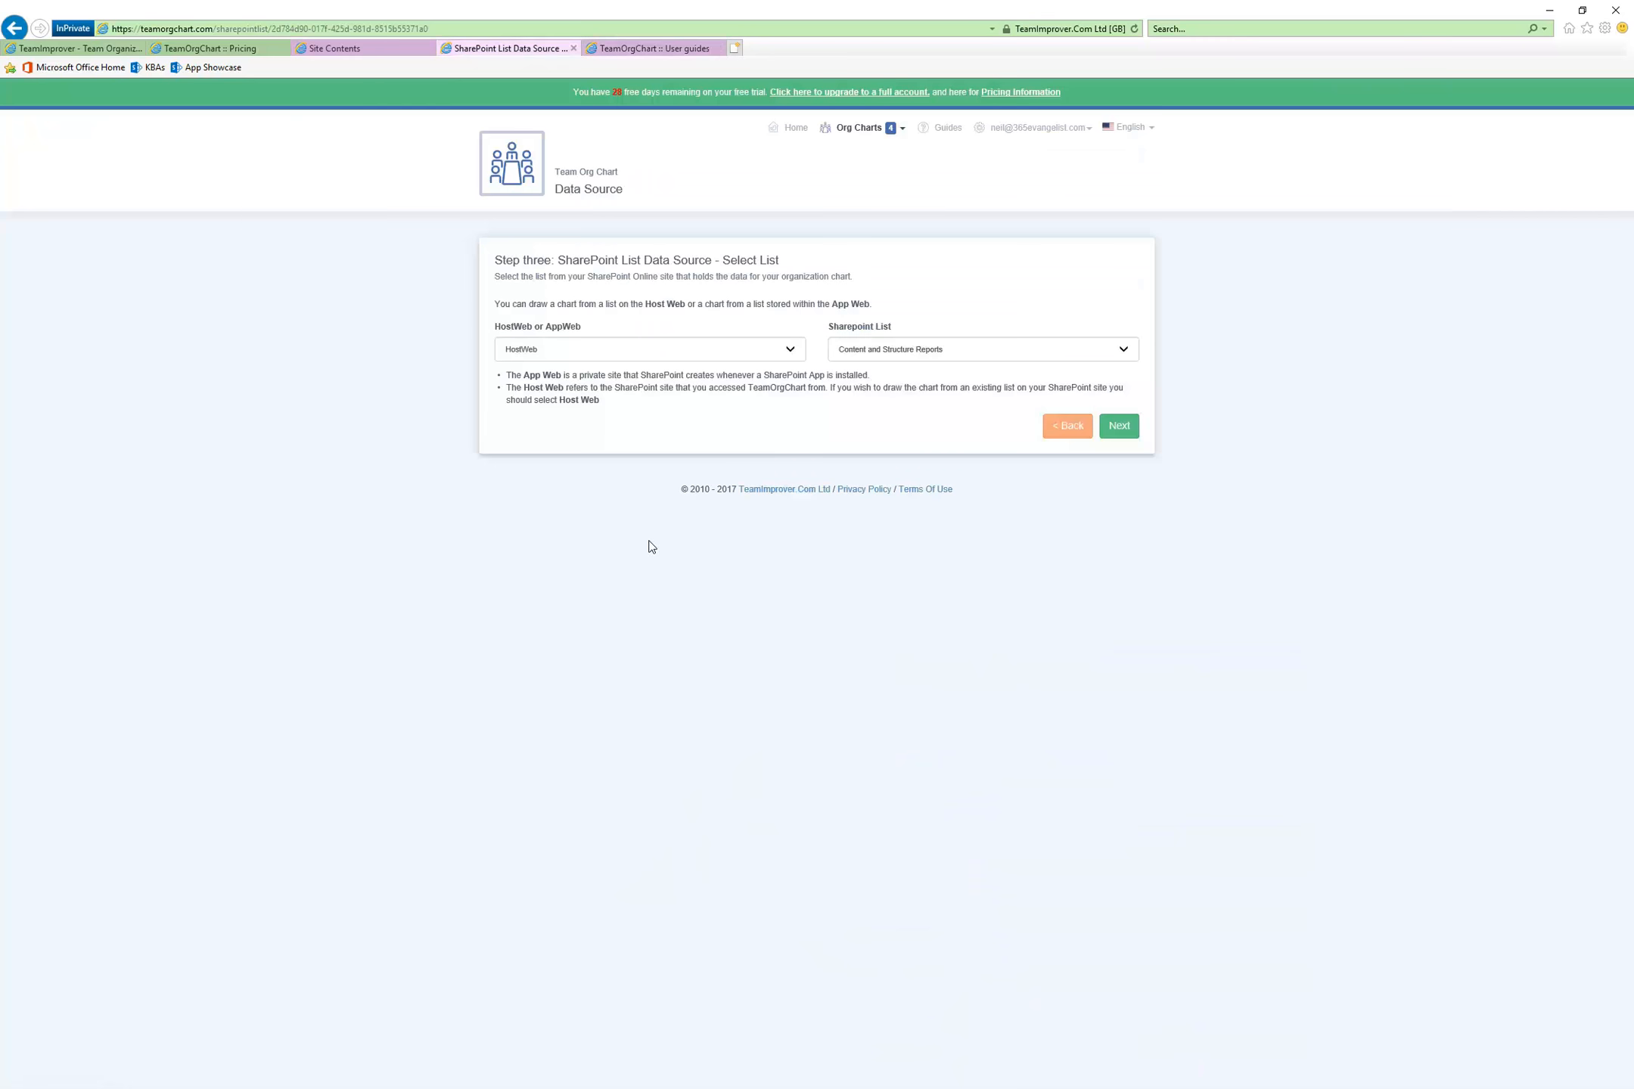
left_click(796, 353)
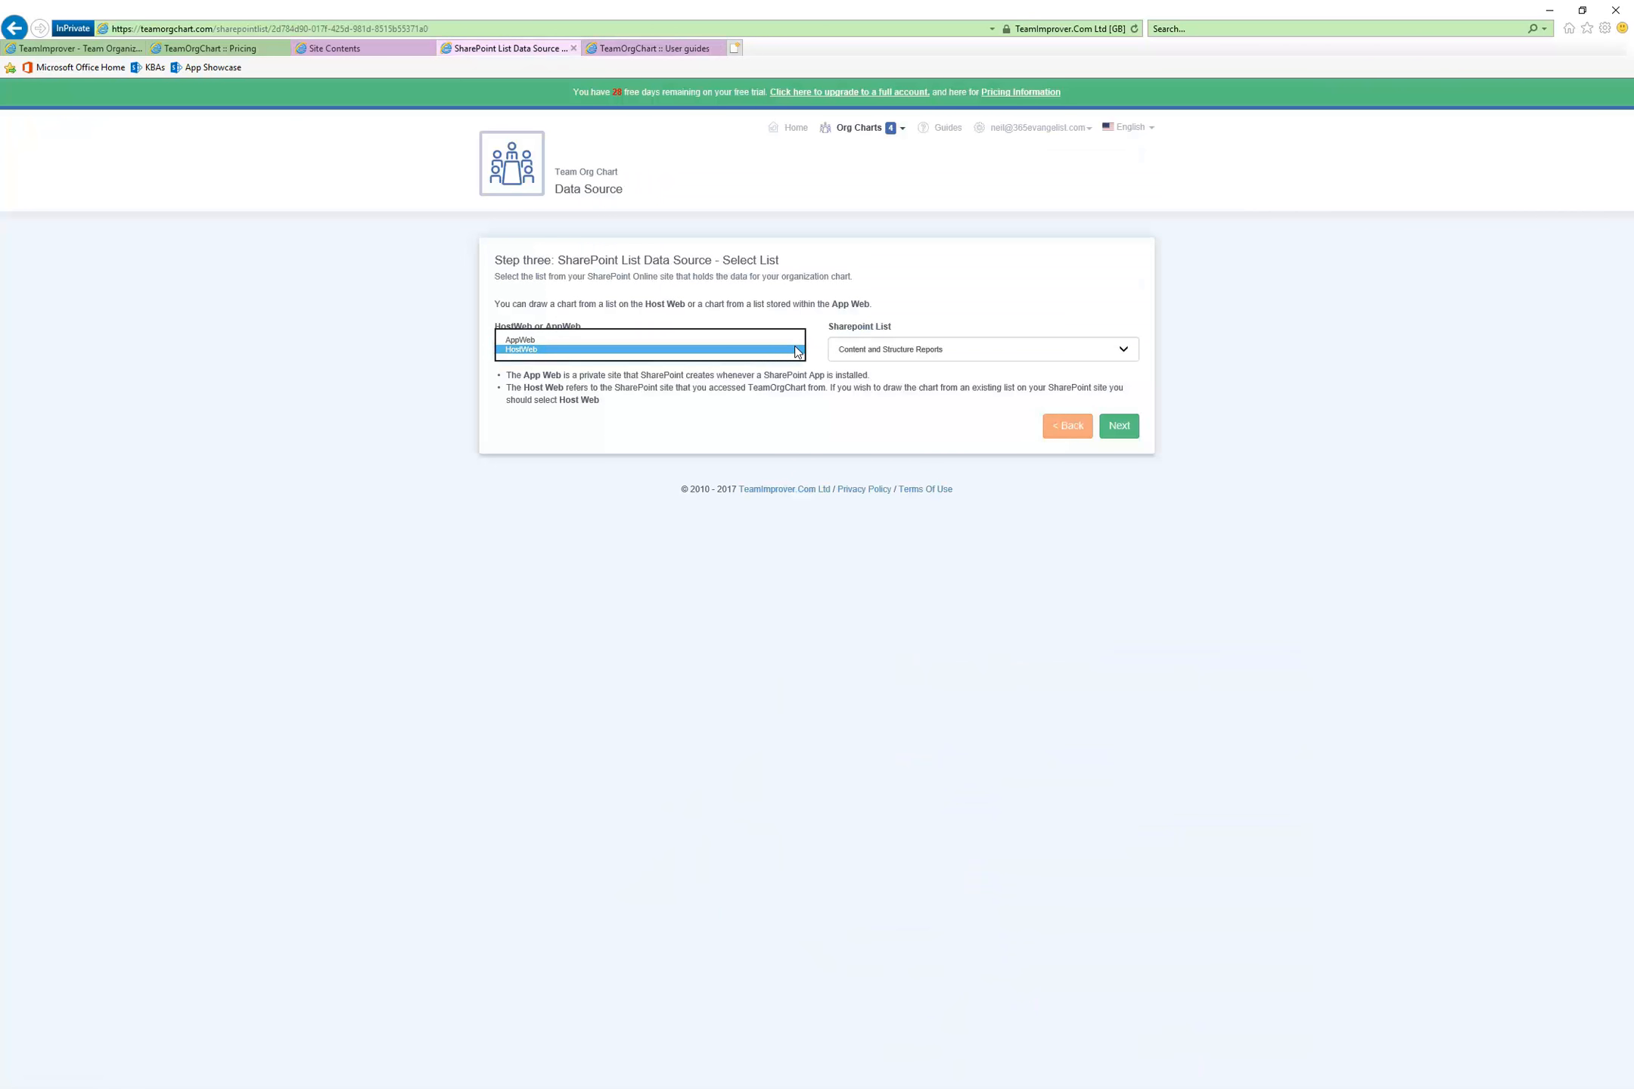
left_click(514, 497)
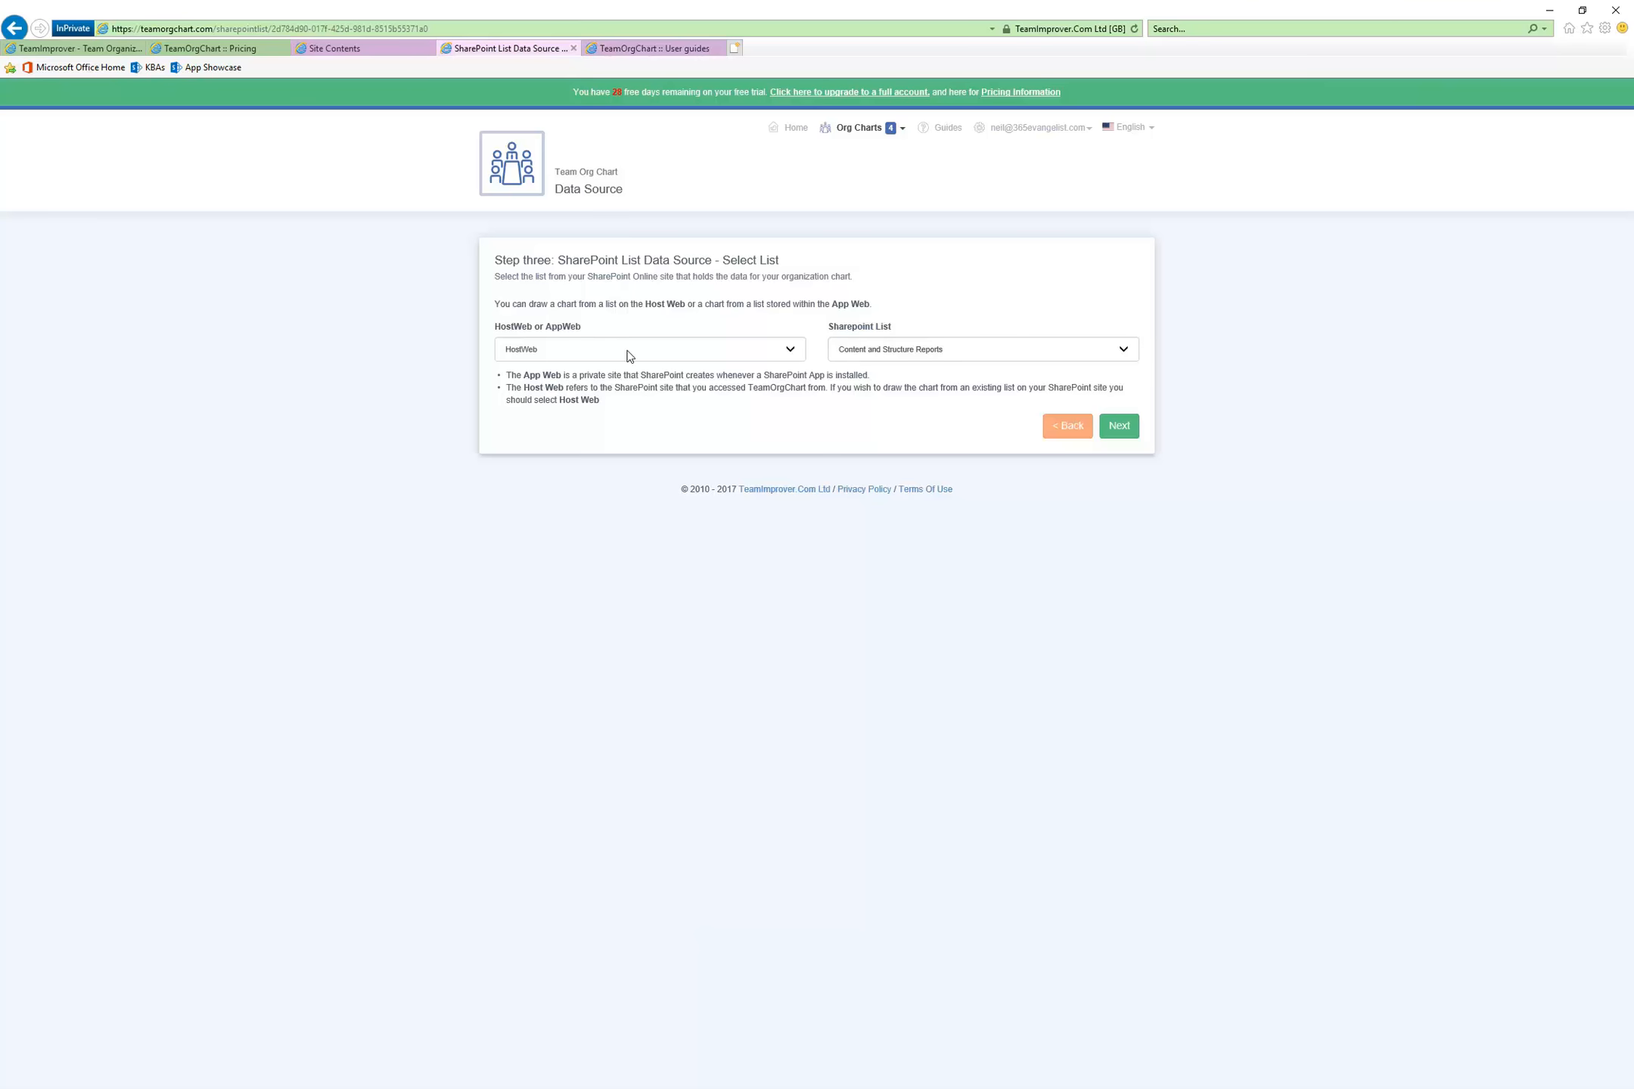
left_click(795, 352)
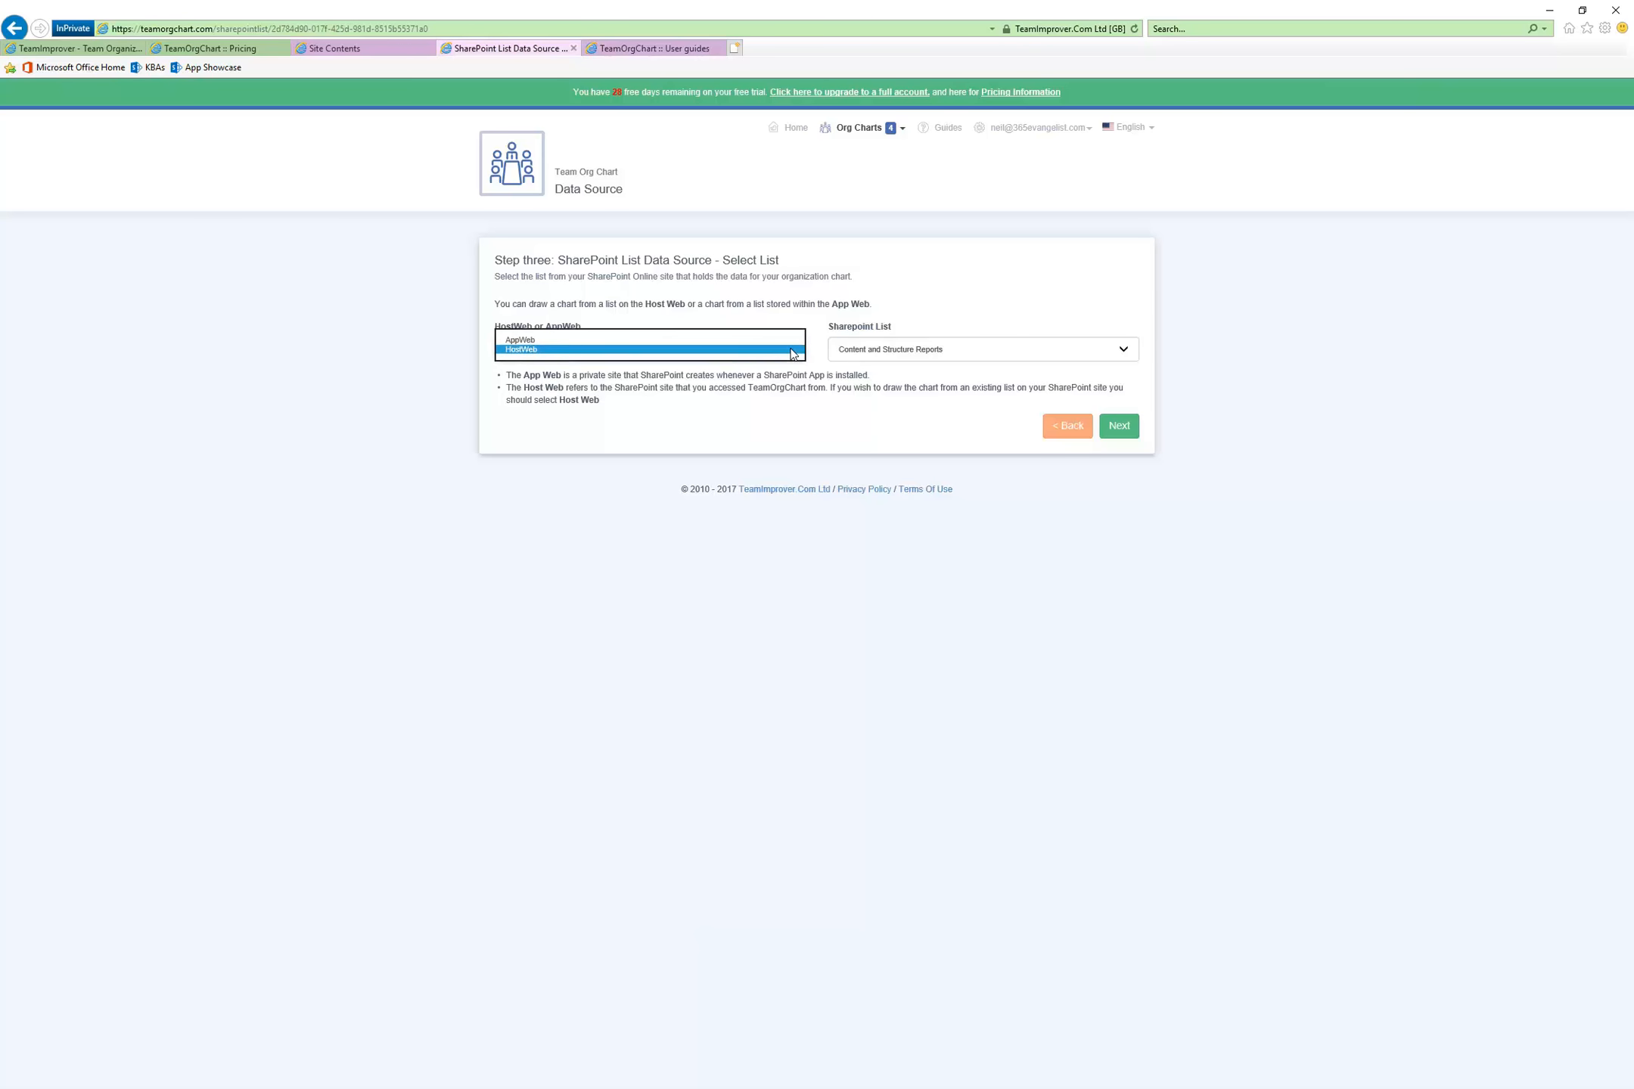
left_click(591, 495)
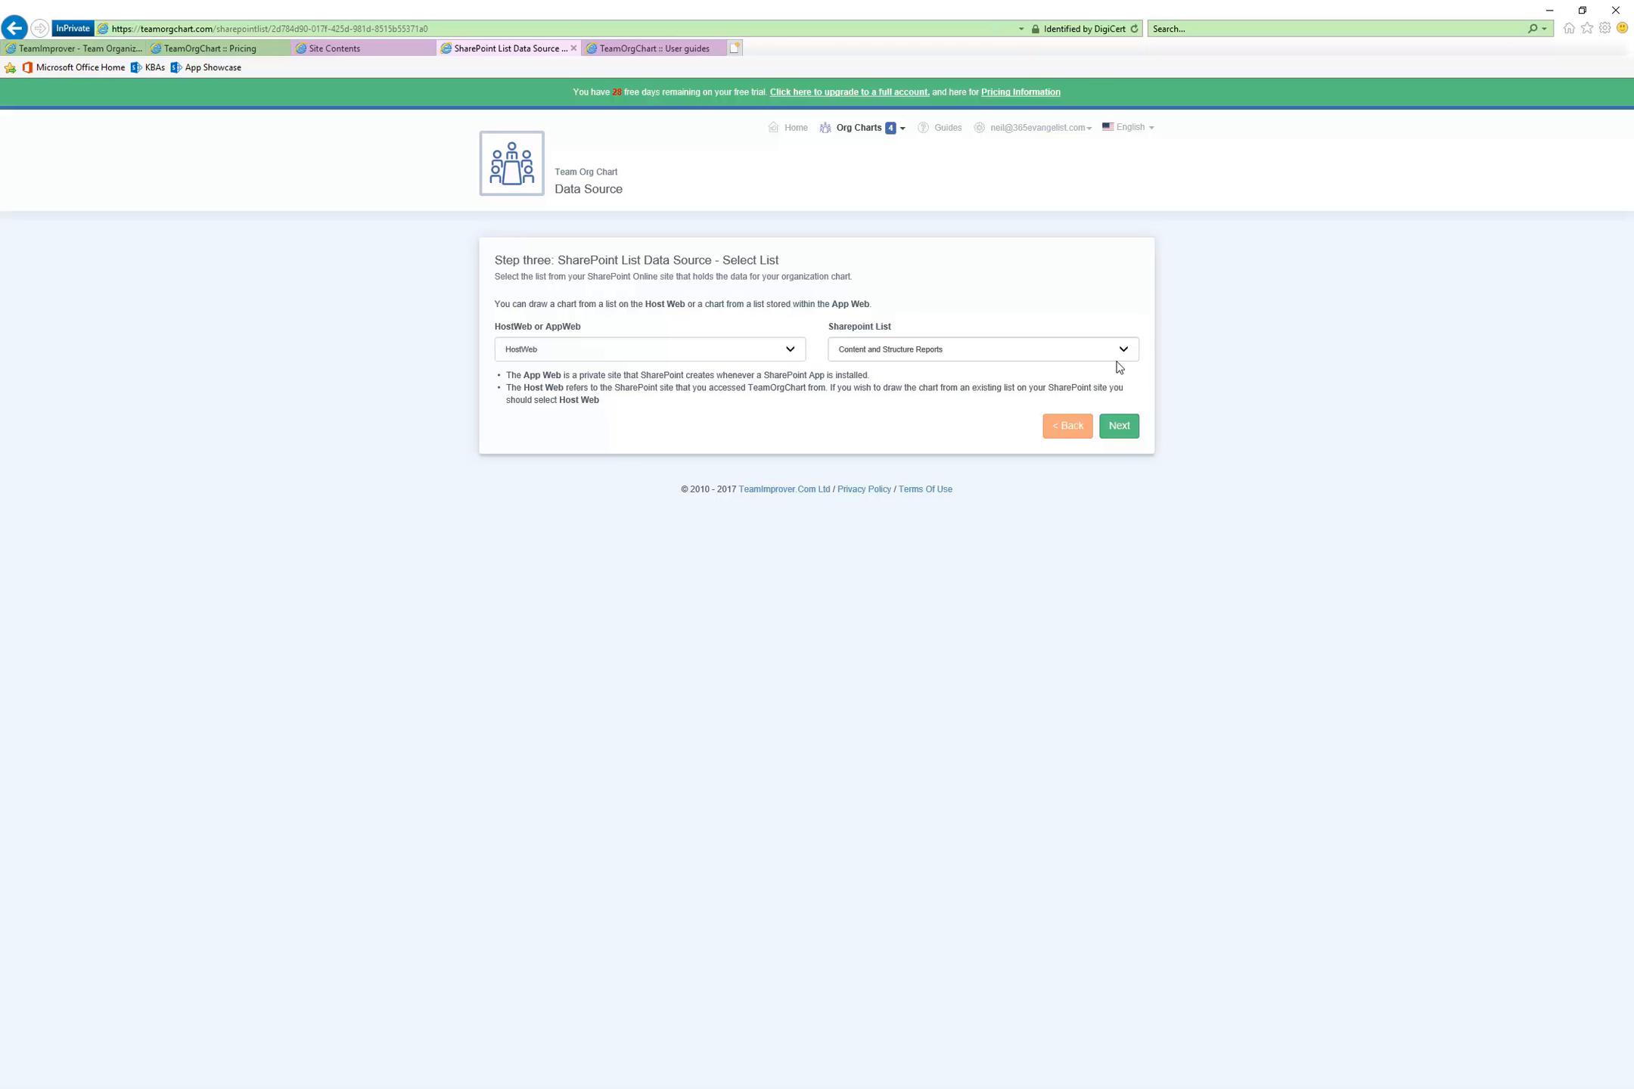
left_click(792, 356)
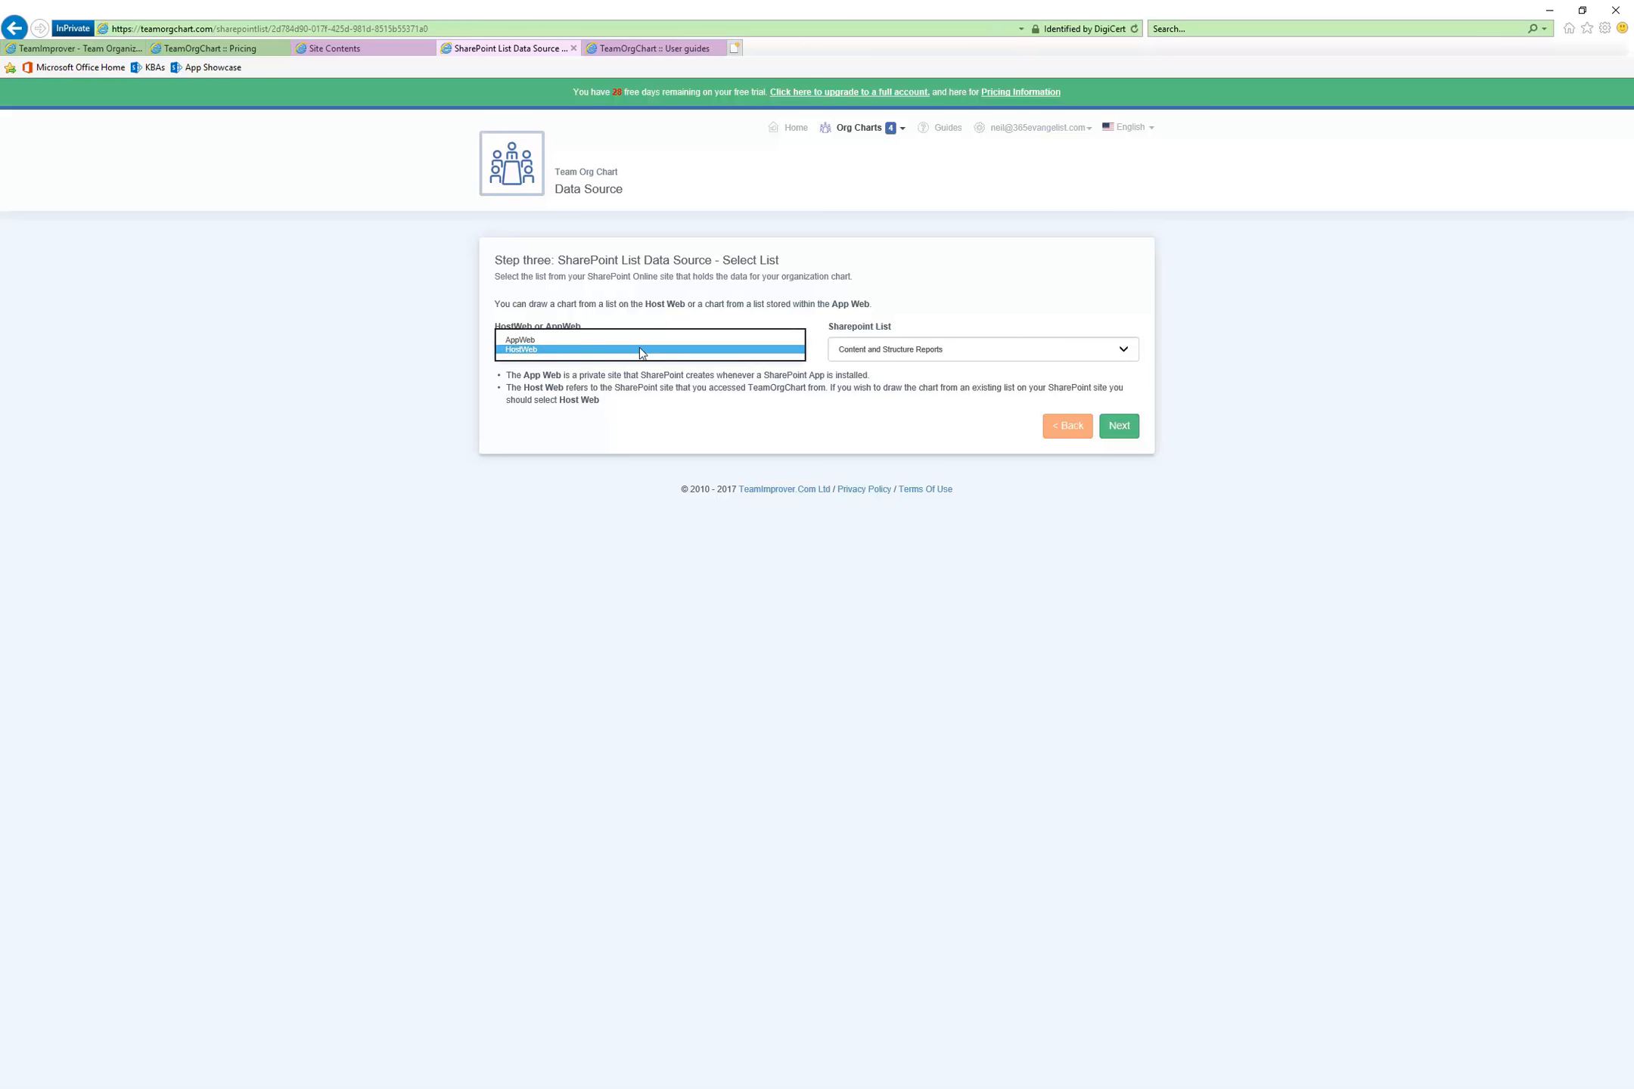
left_click(639, 352)
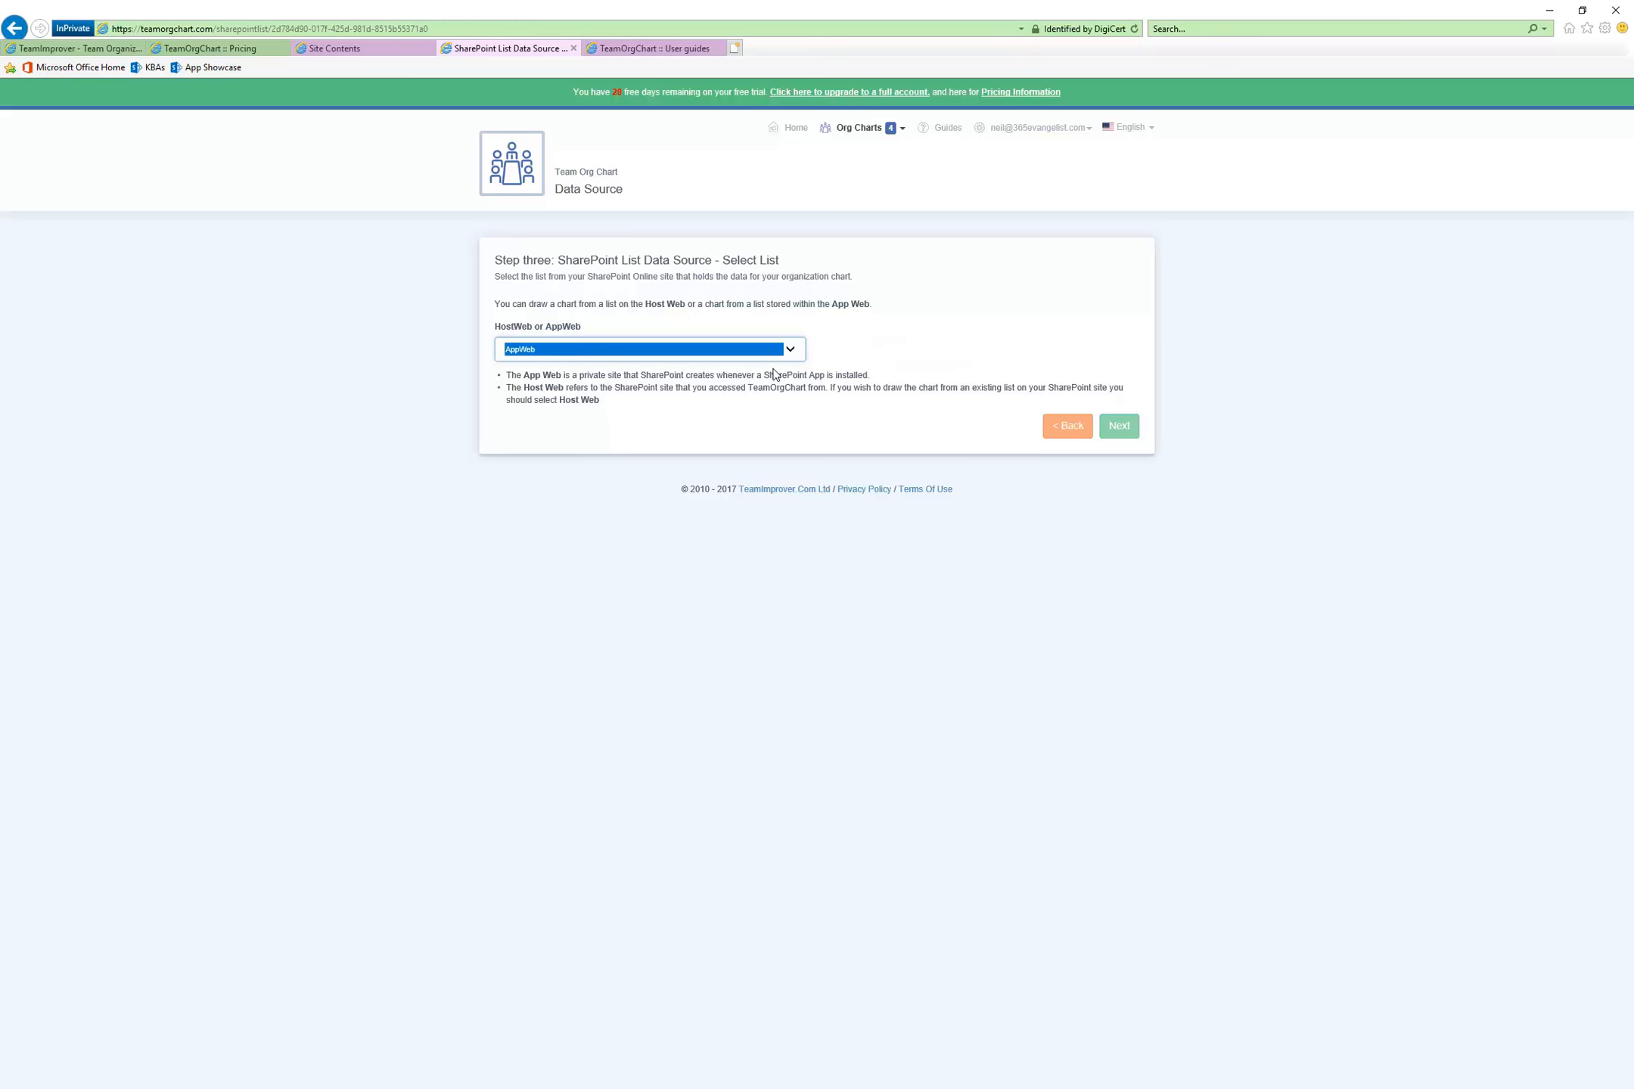
left_click(791, 353)
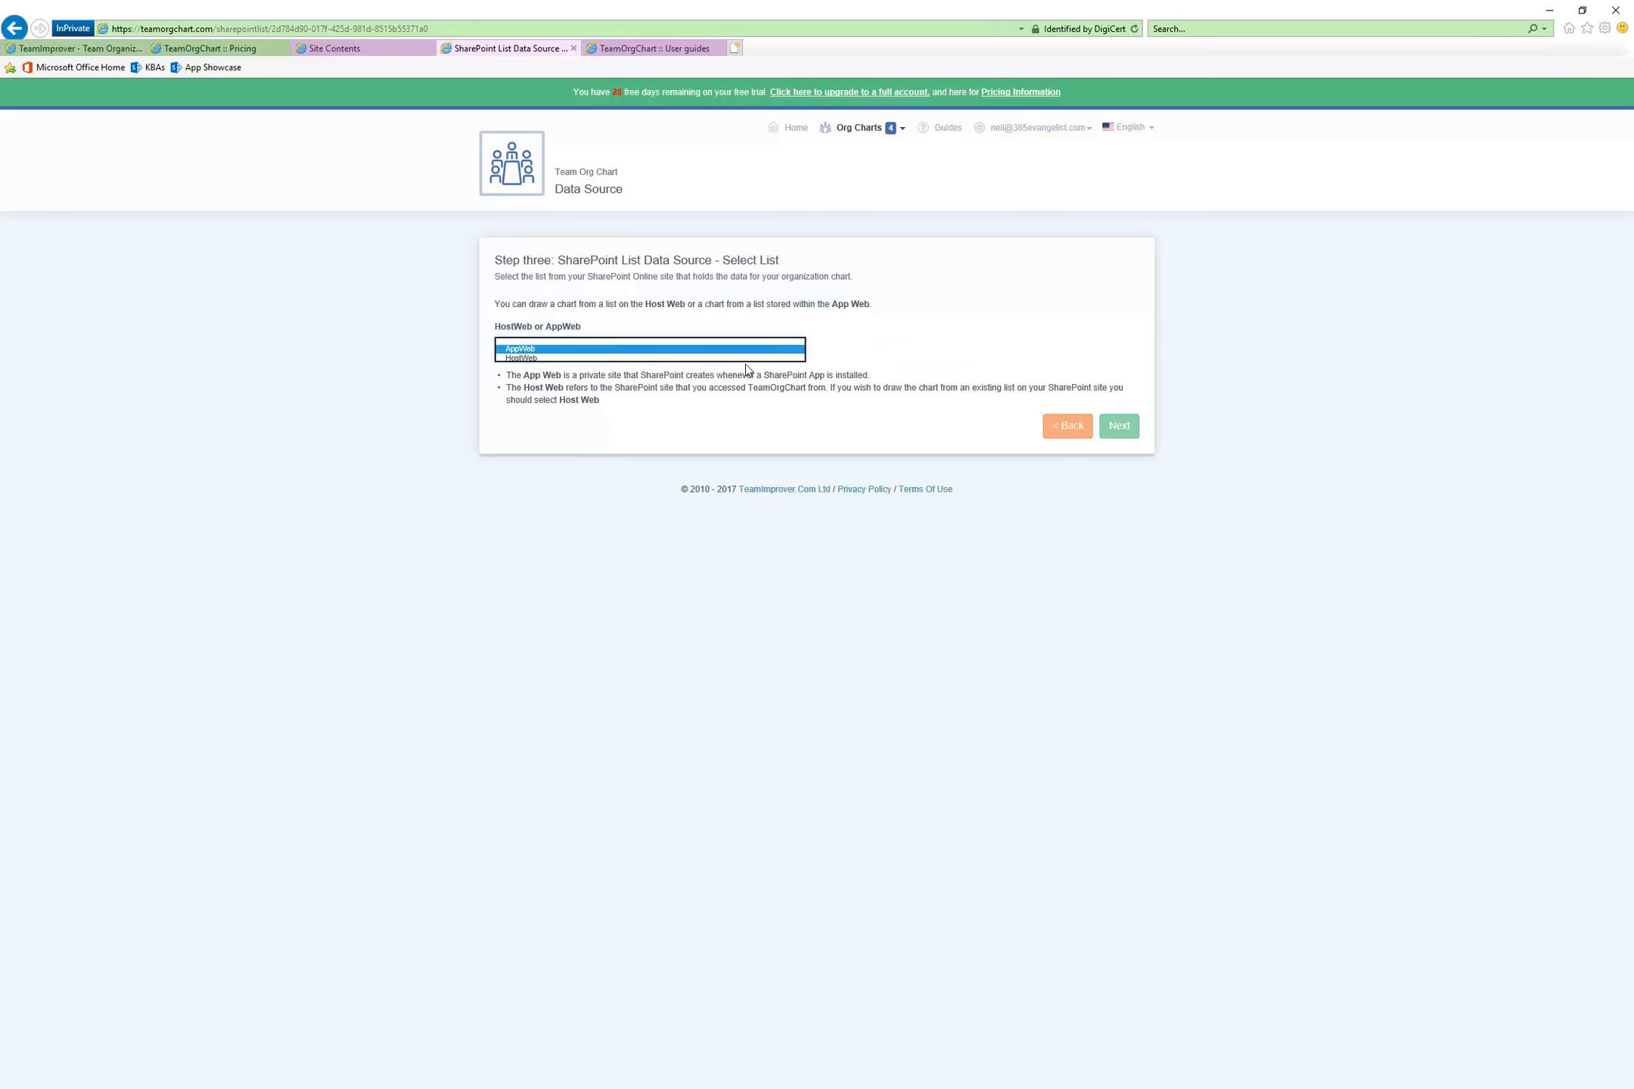
left_click(629, 364)
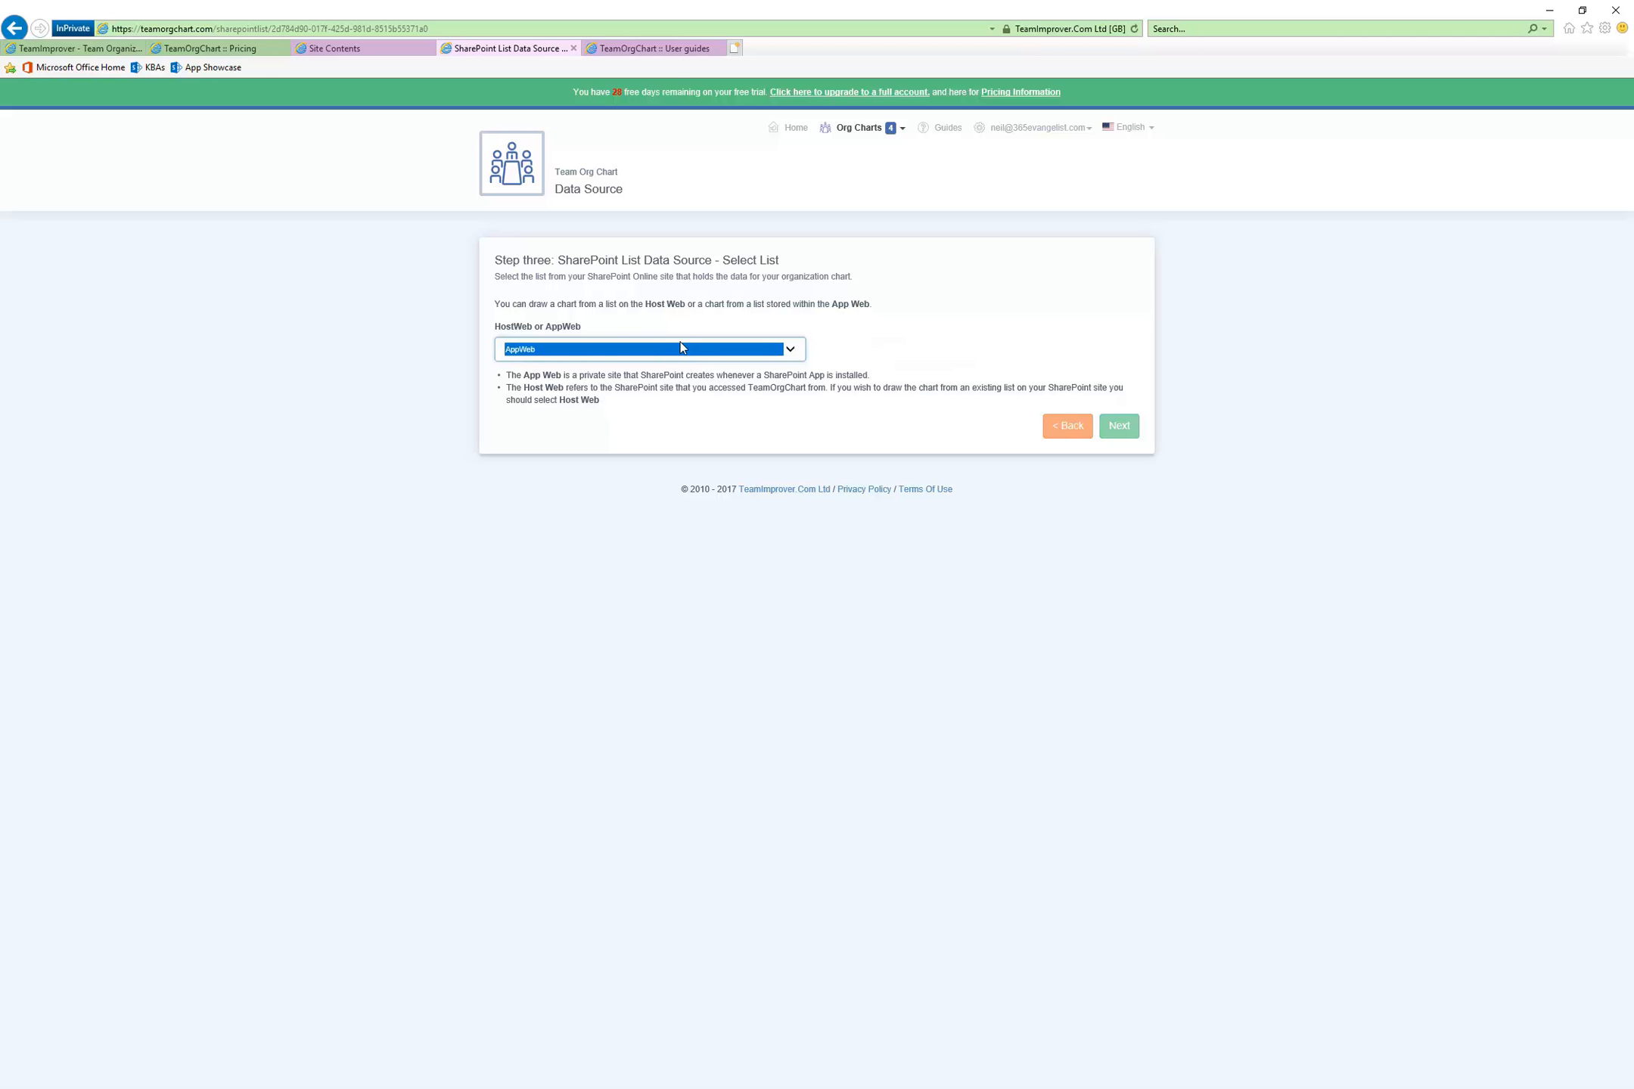
left_click(917, 351)
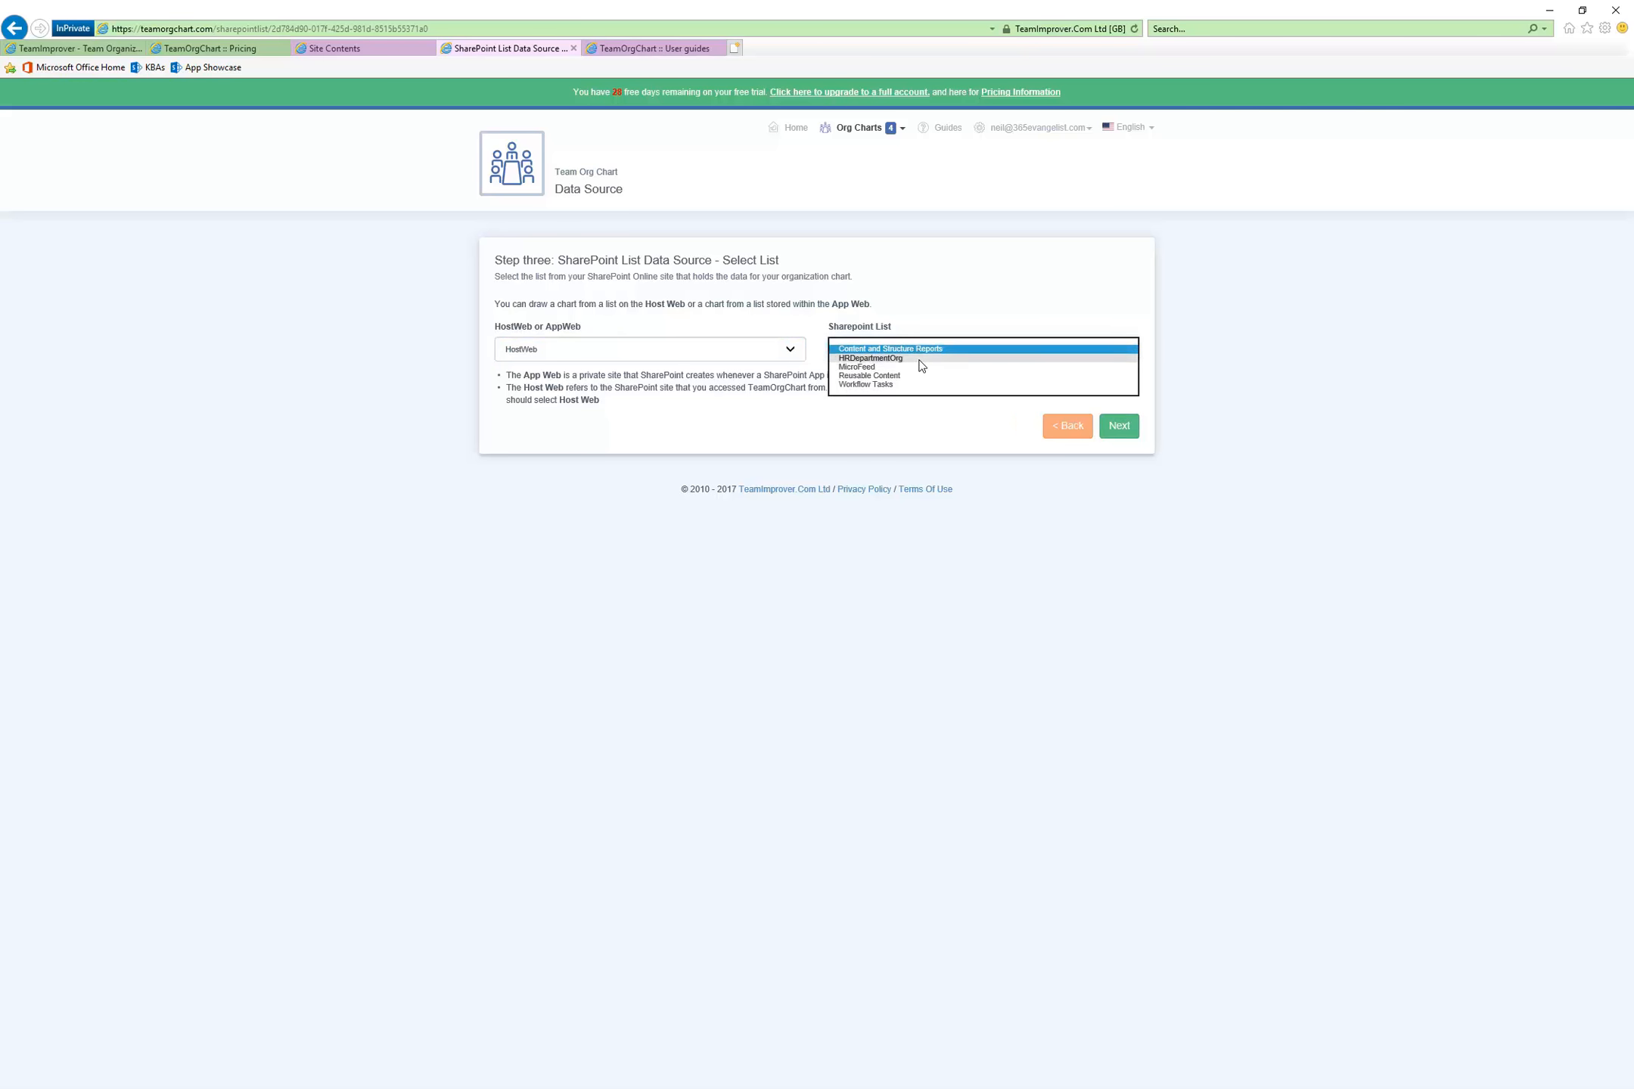
left_click(921, 360)
left_click(1139, 435)
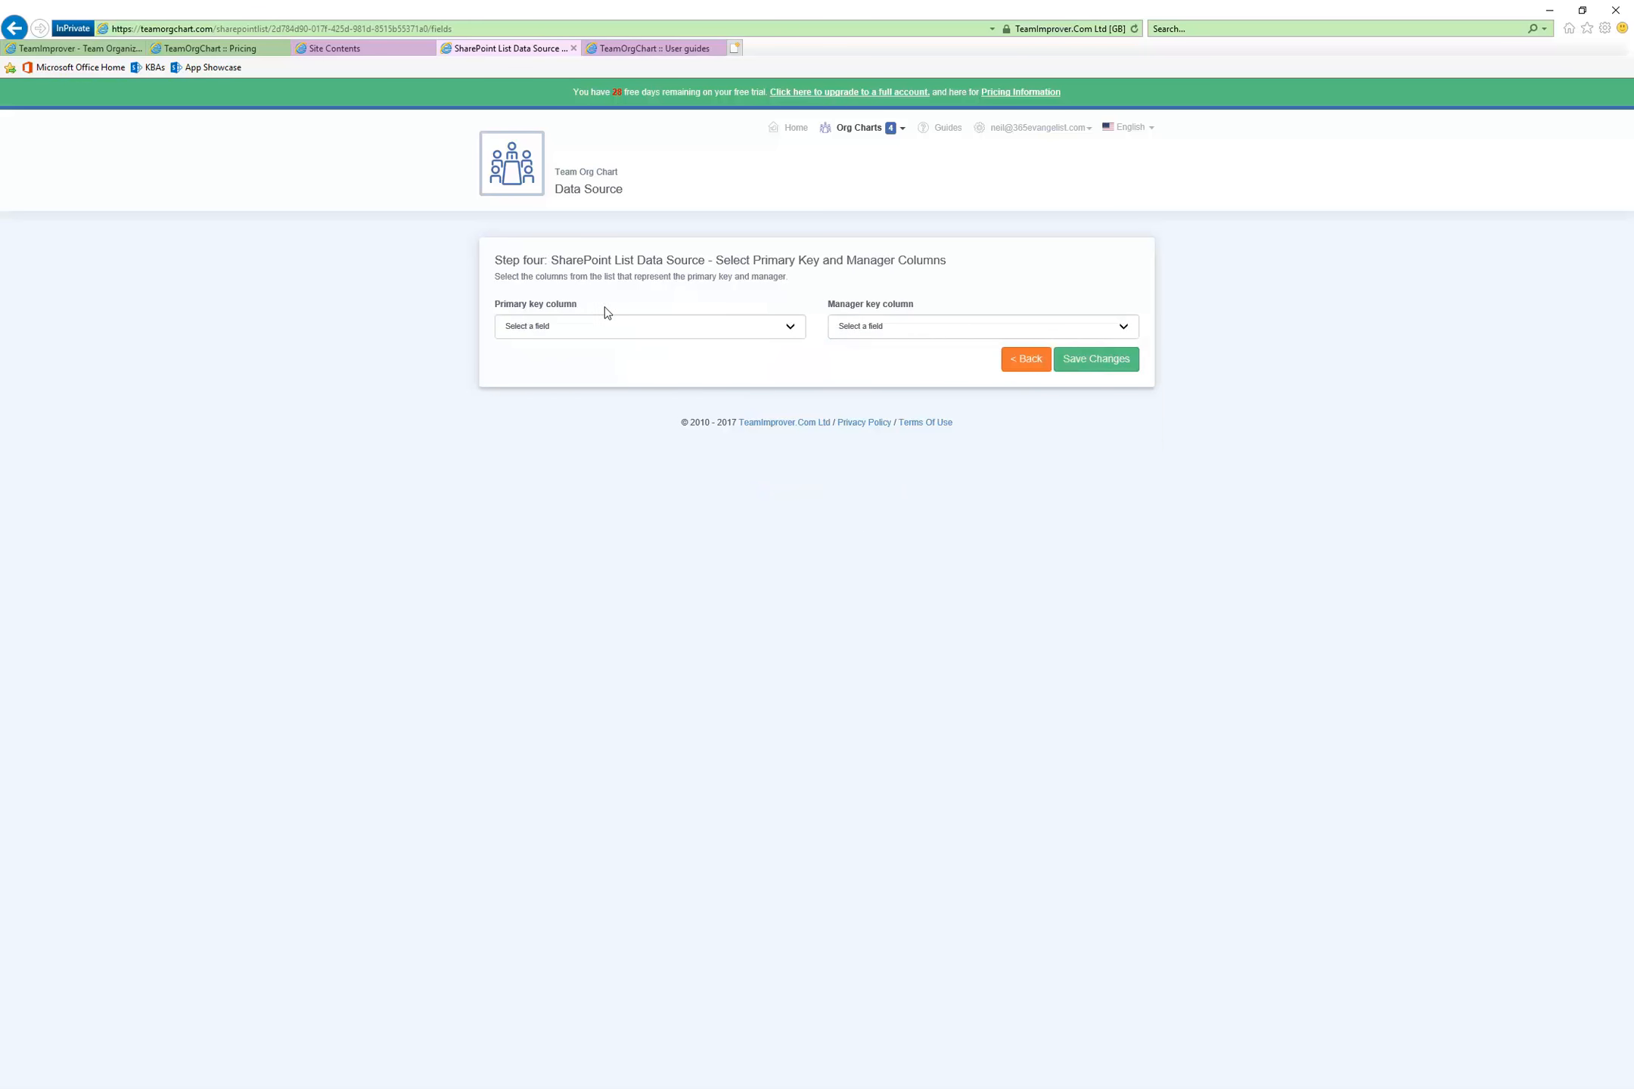
Set E-Mail as the primary key column and ManagerEmail:E-Mail as the manager key column, and save the changes
left_click(788, 327)
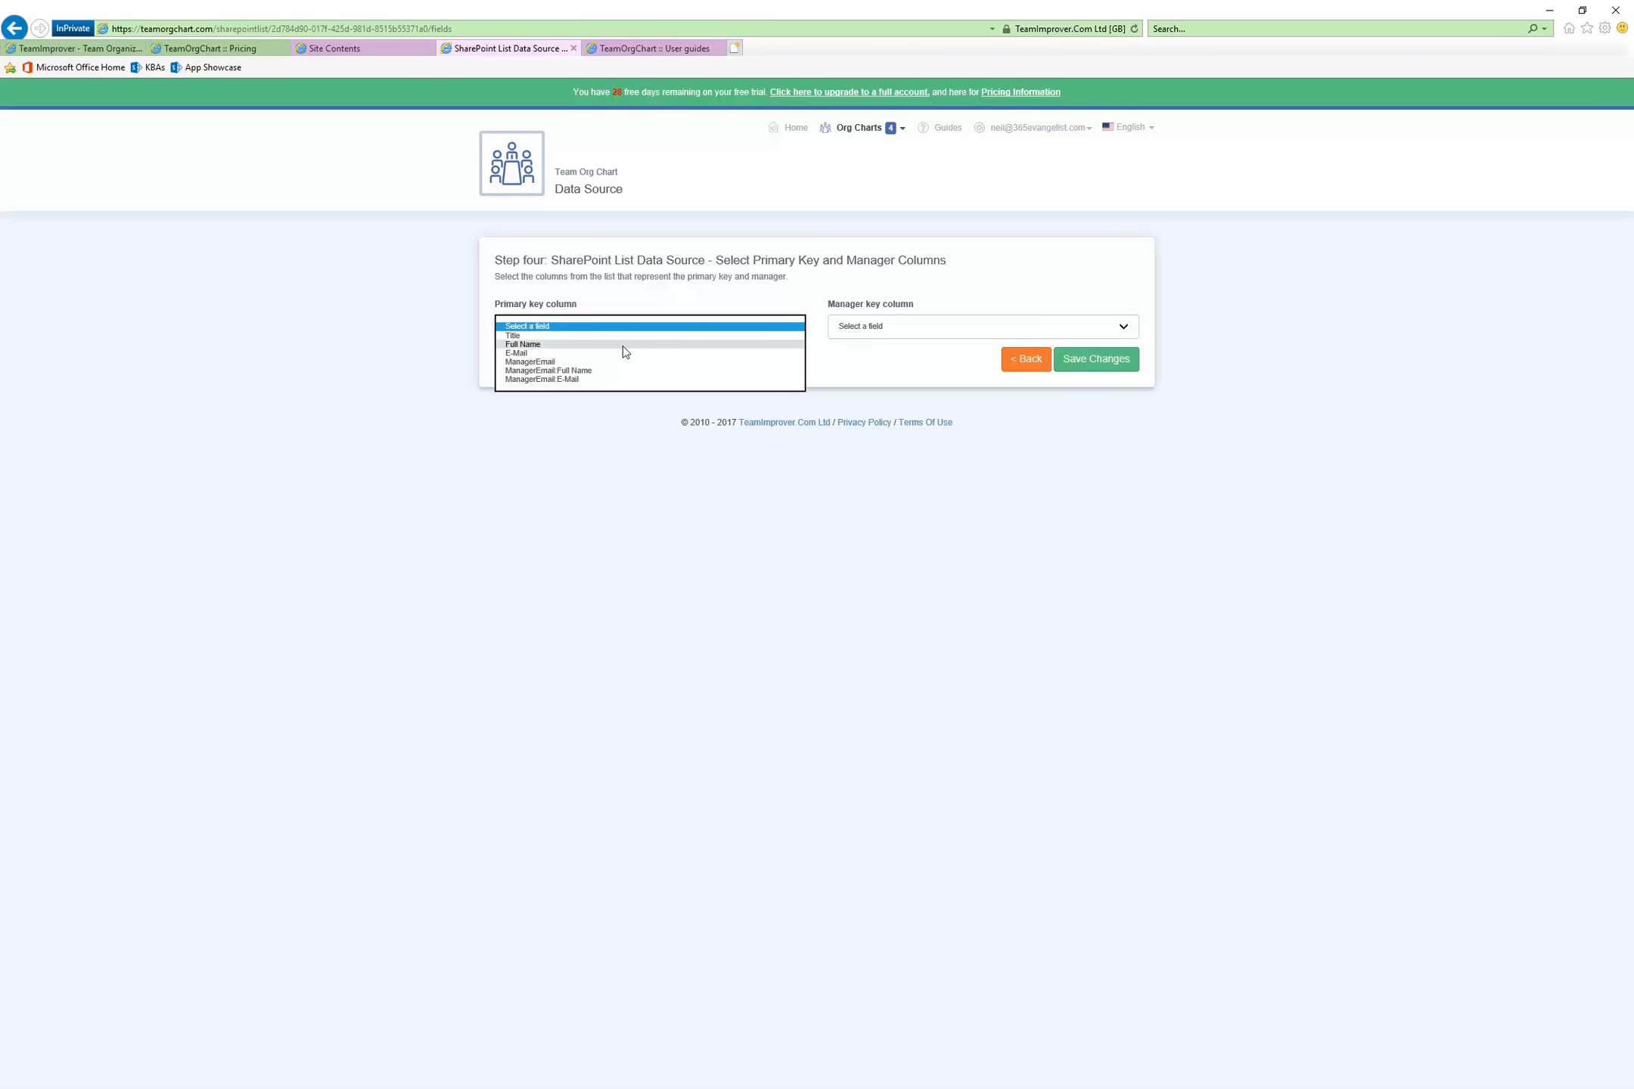
left_click(552, 353)
left_click(928, 331)
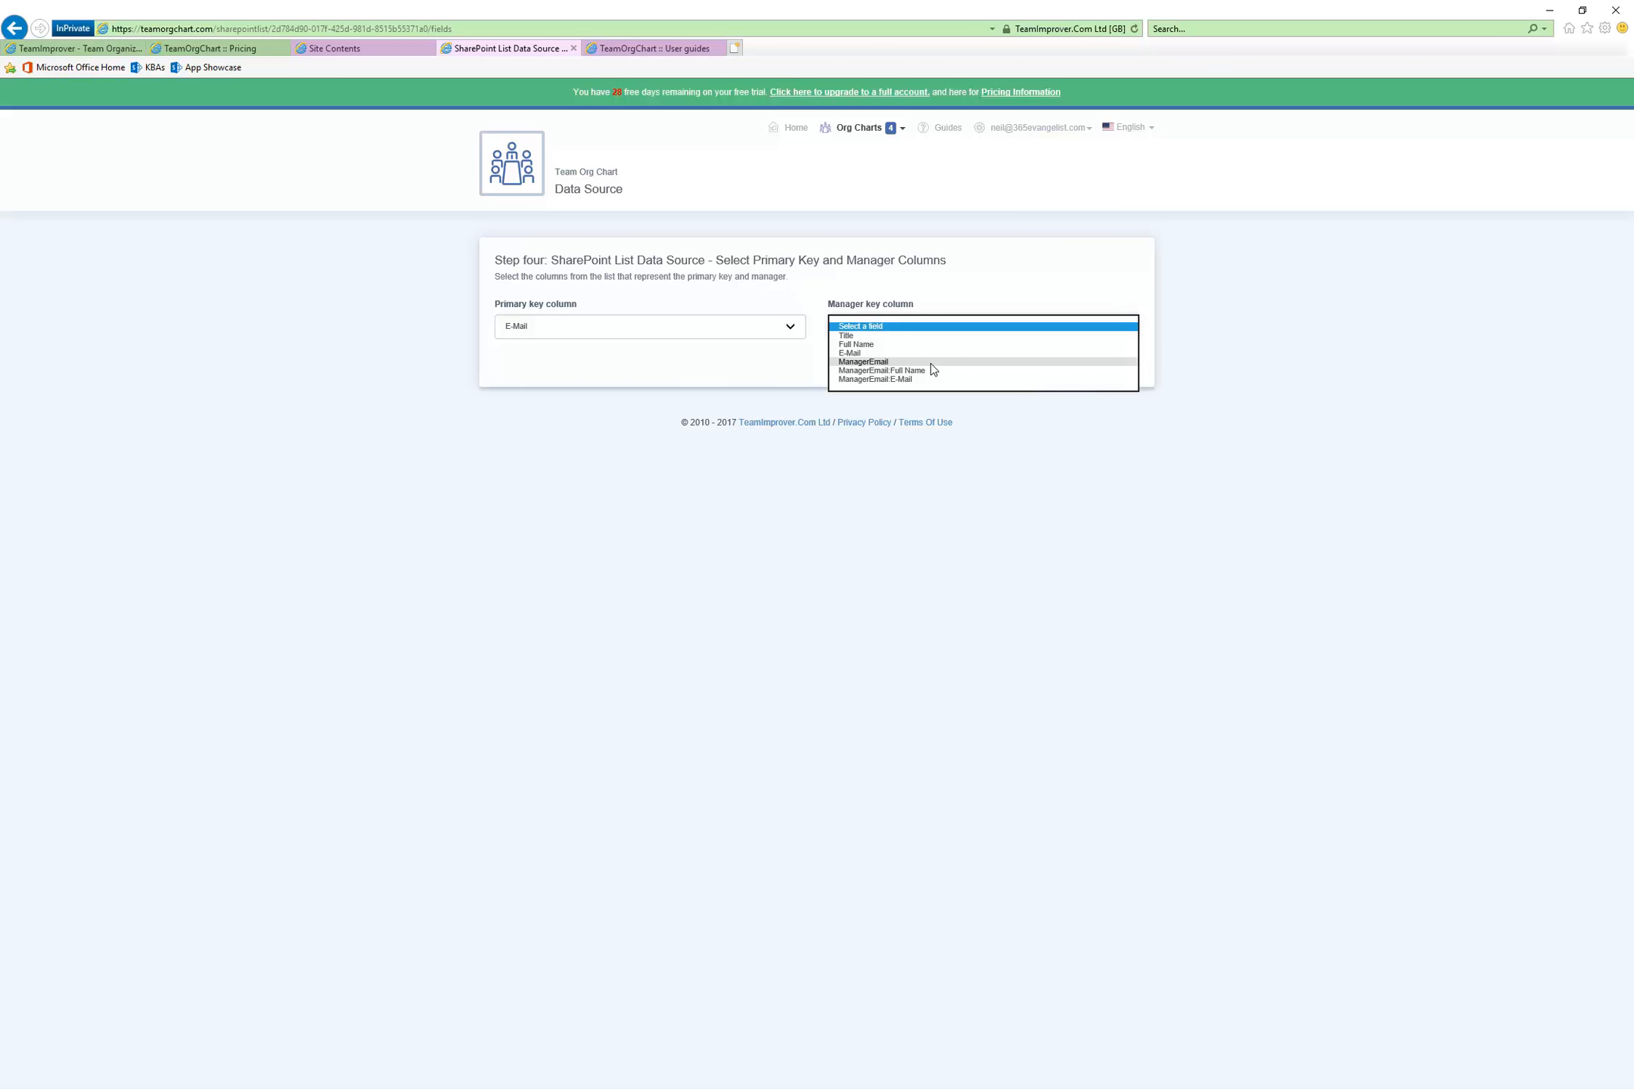
left_click(931, 363)
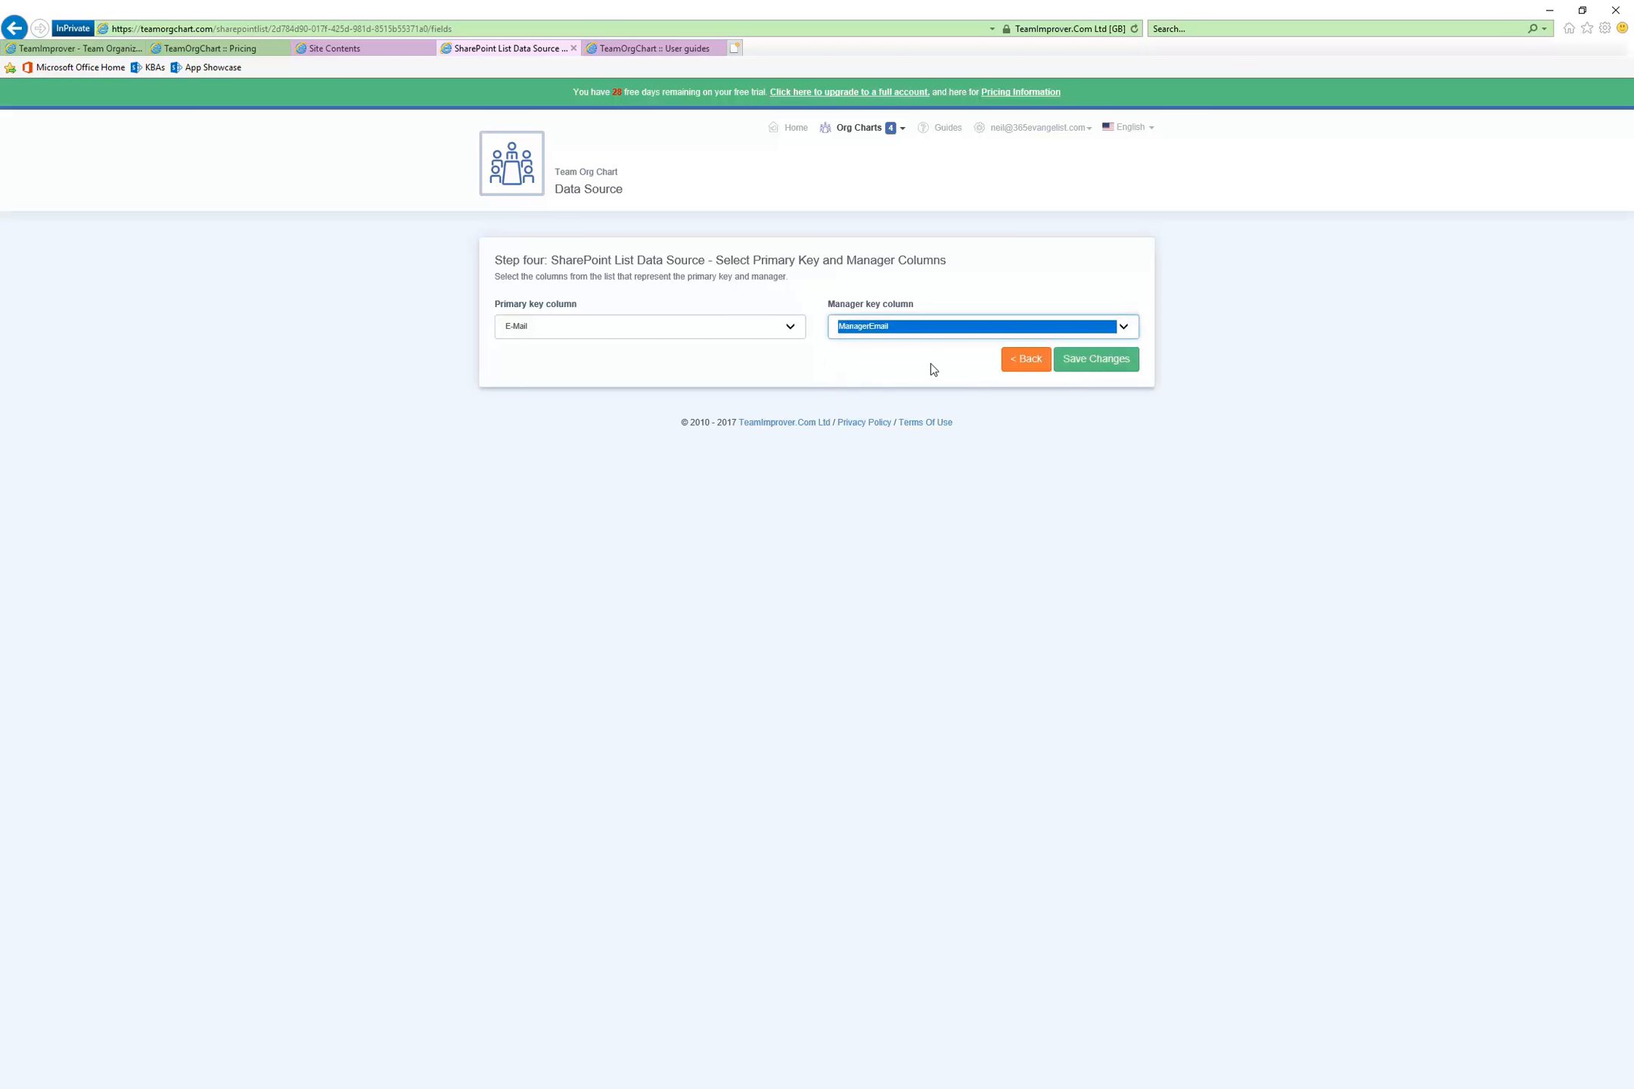
left_click(1123, 326)
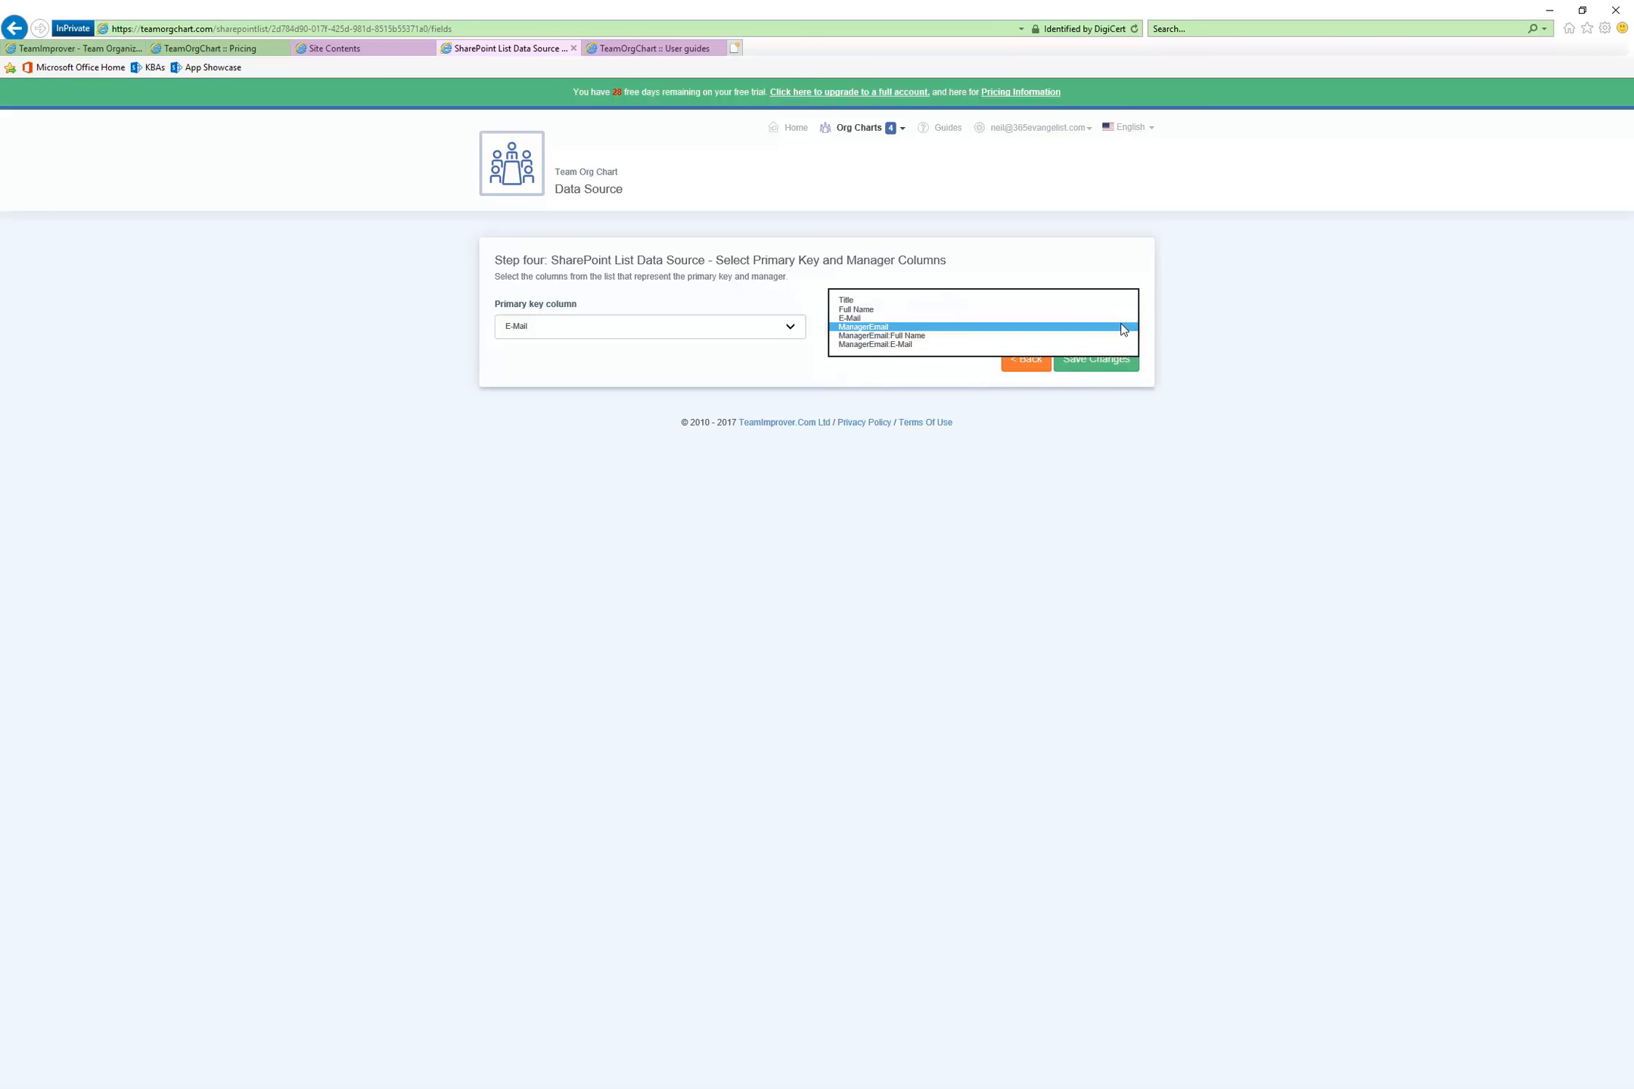
left_click(901, 345)
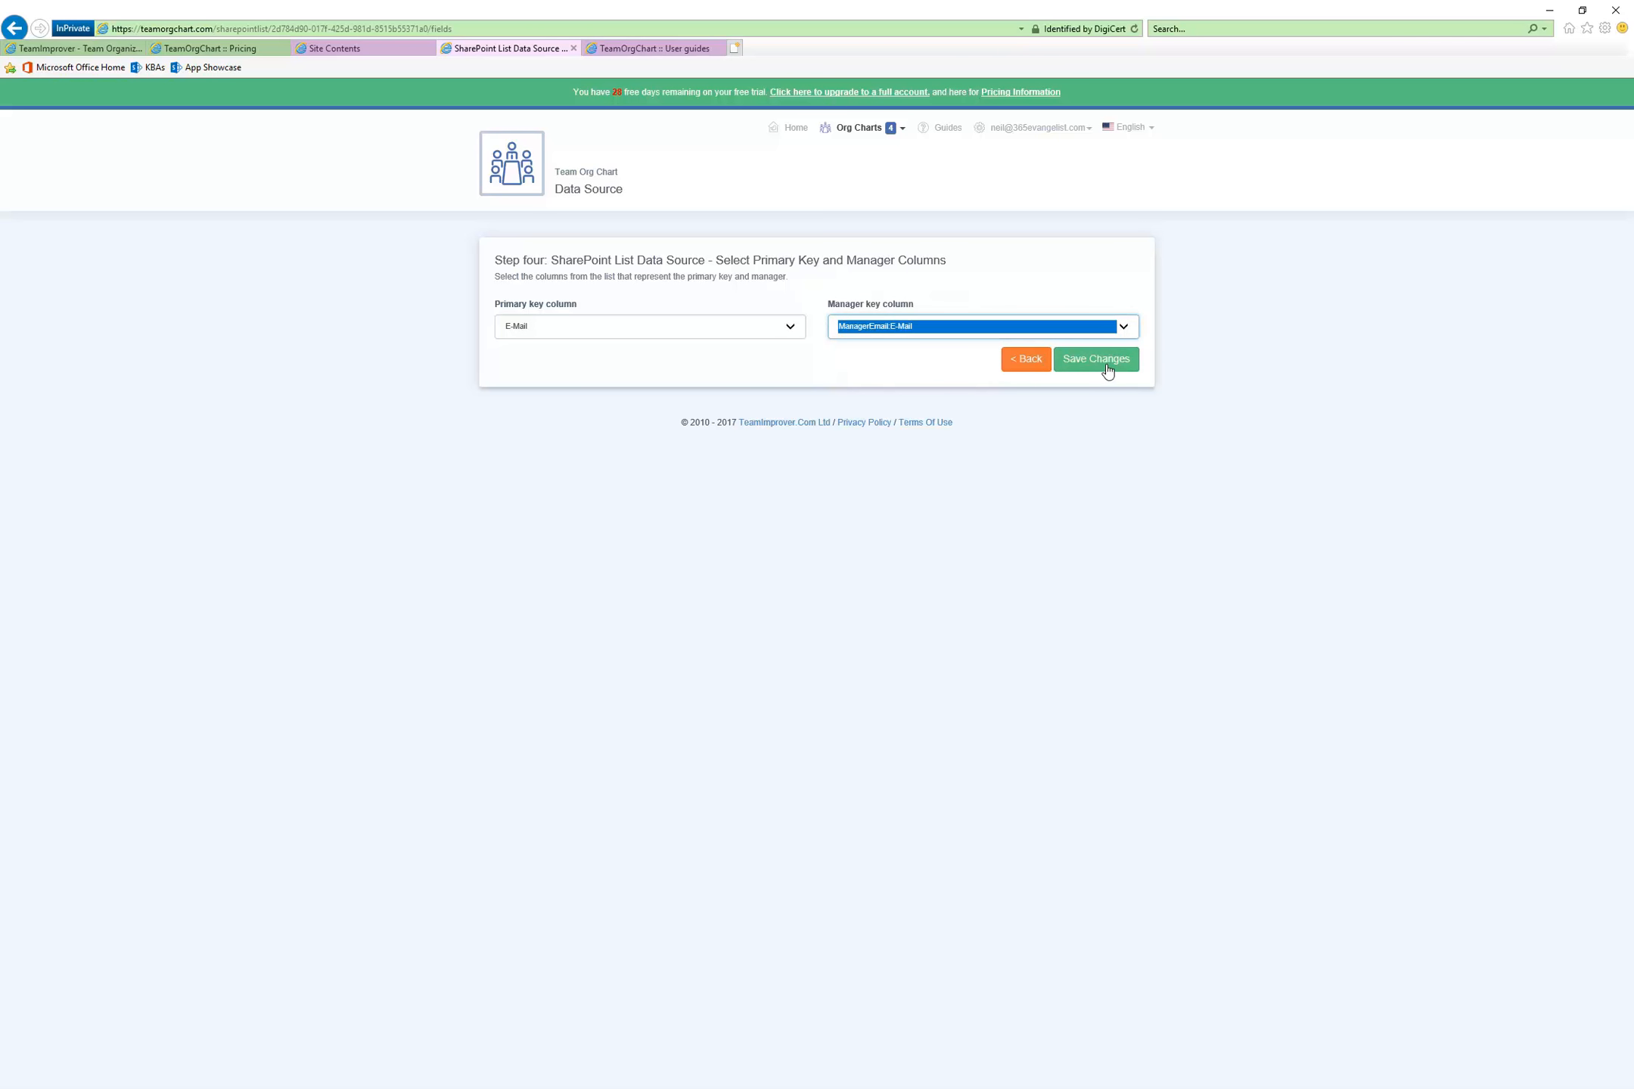
left_click(1104, 361)
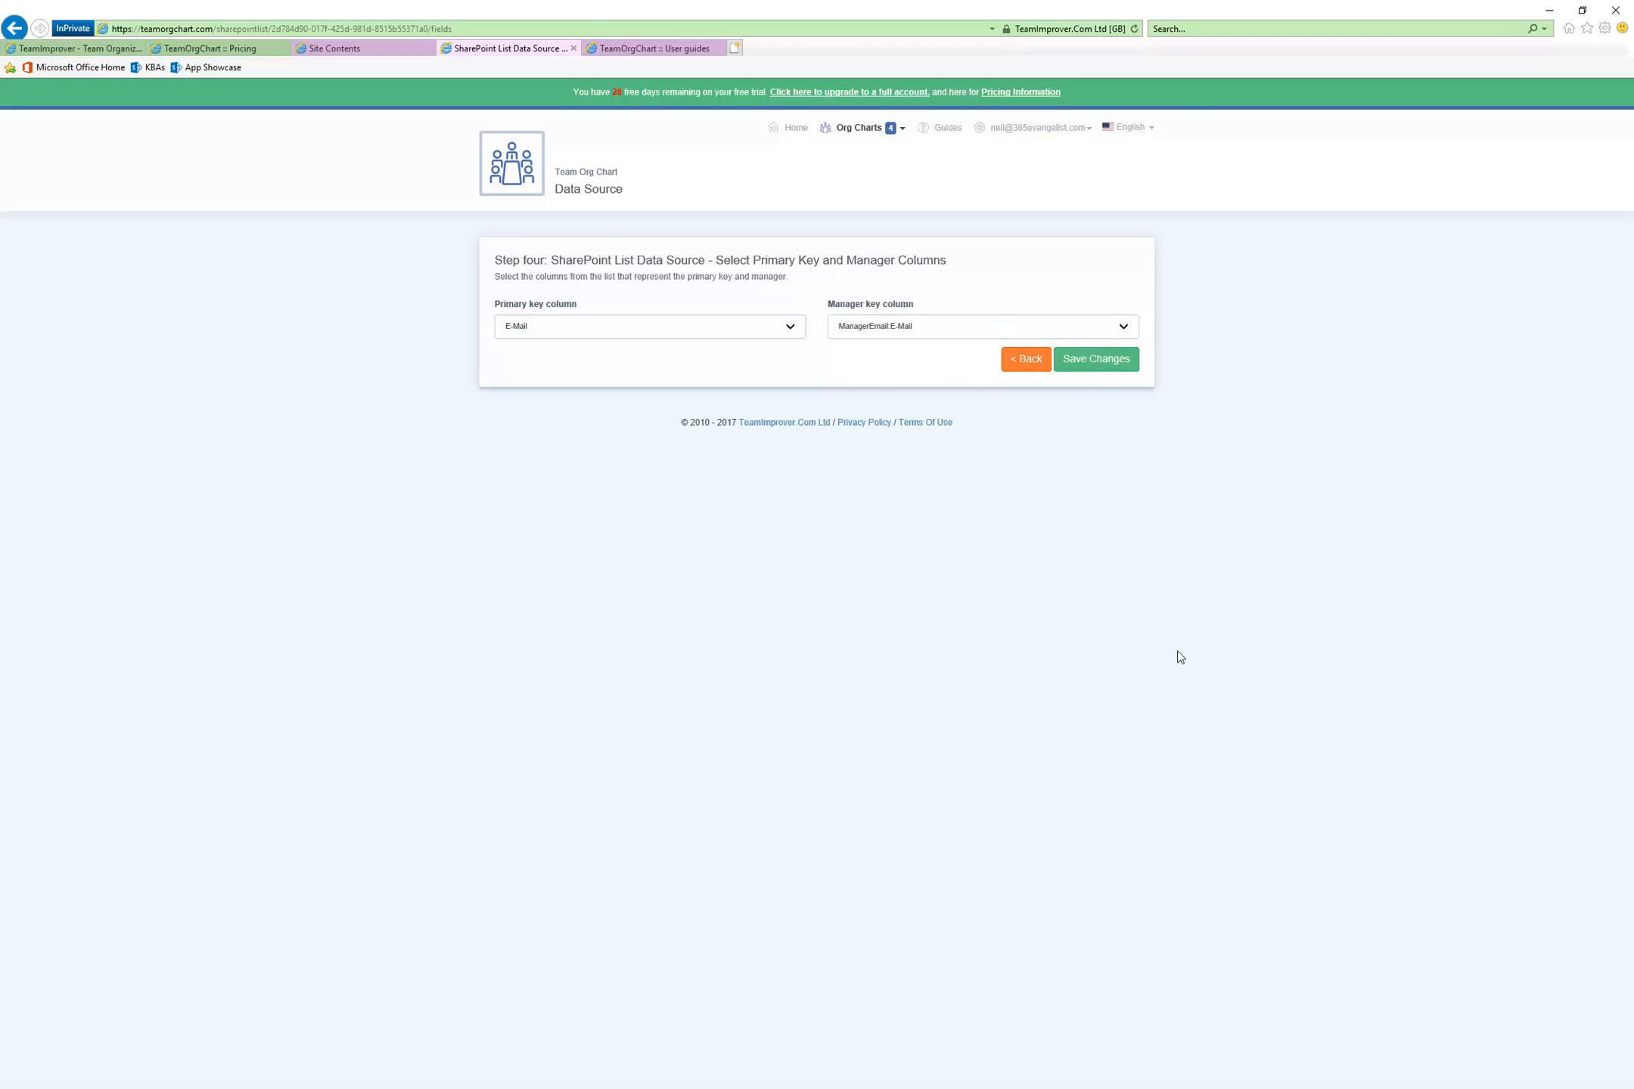
Check the user guide's section on primary key and manager columns, and open the configured HR Department chart for viewing
left_click(614, 47)
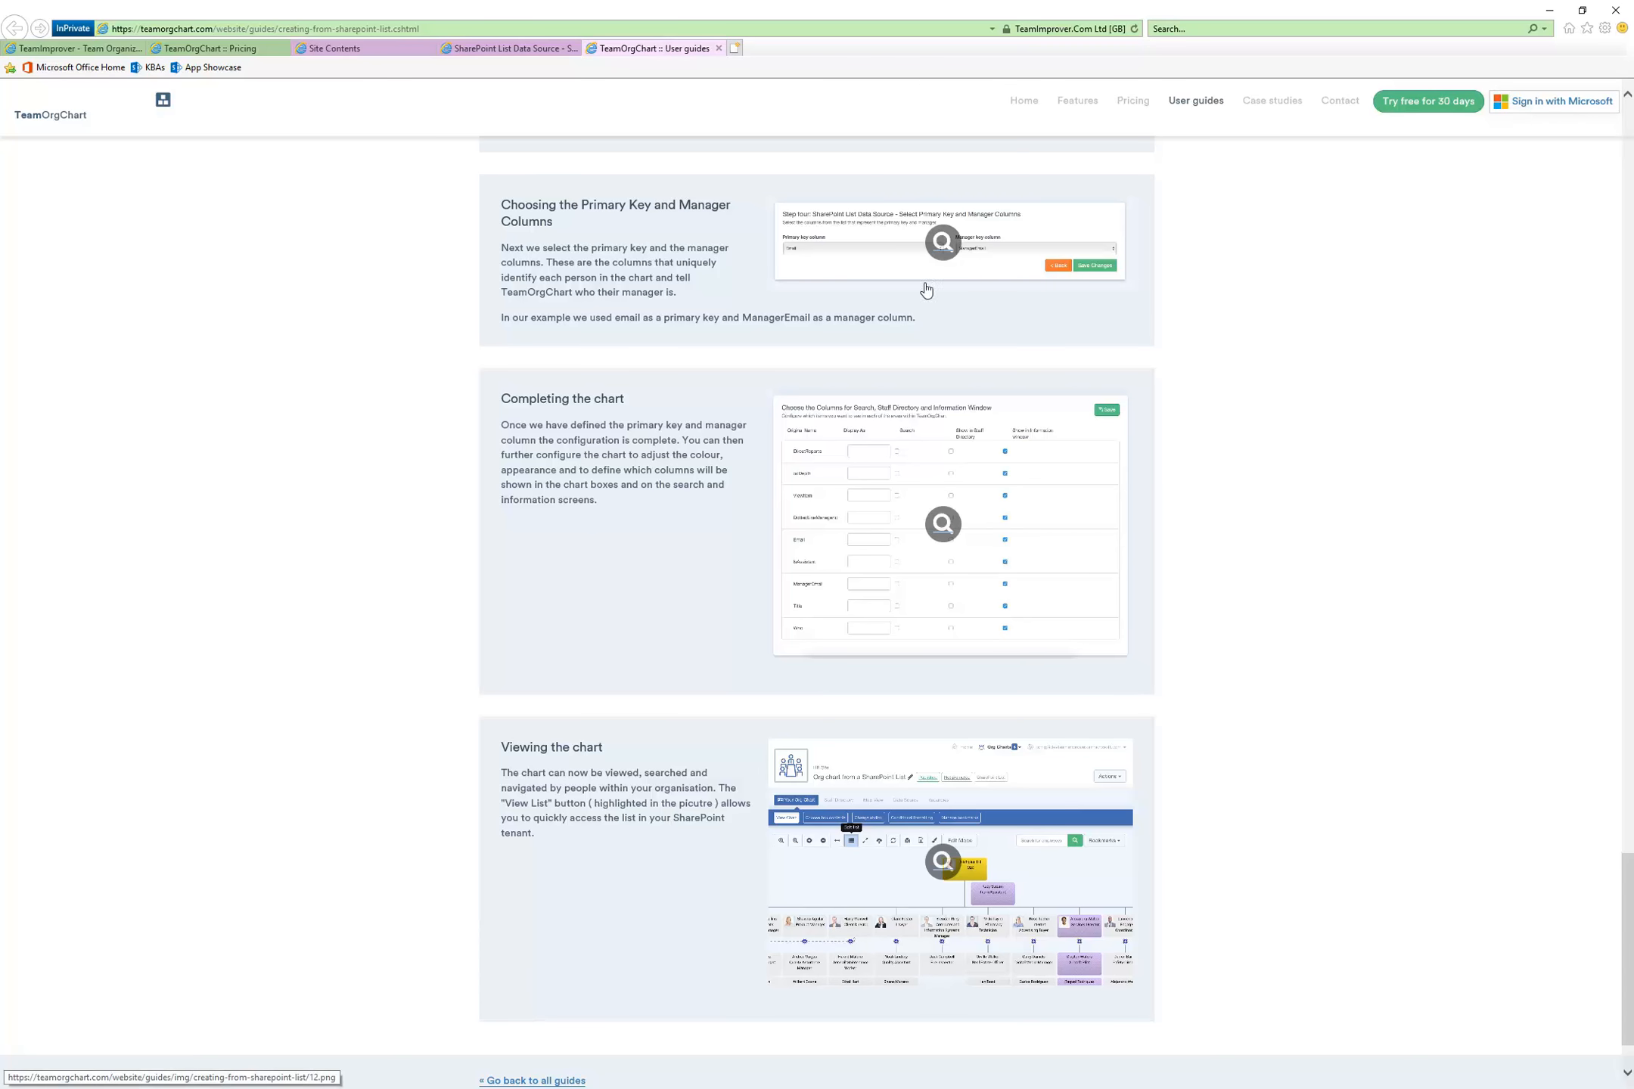
left_click(509, 48)
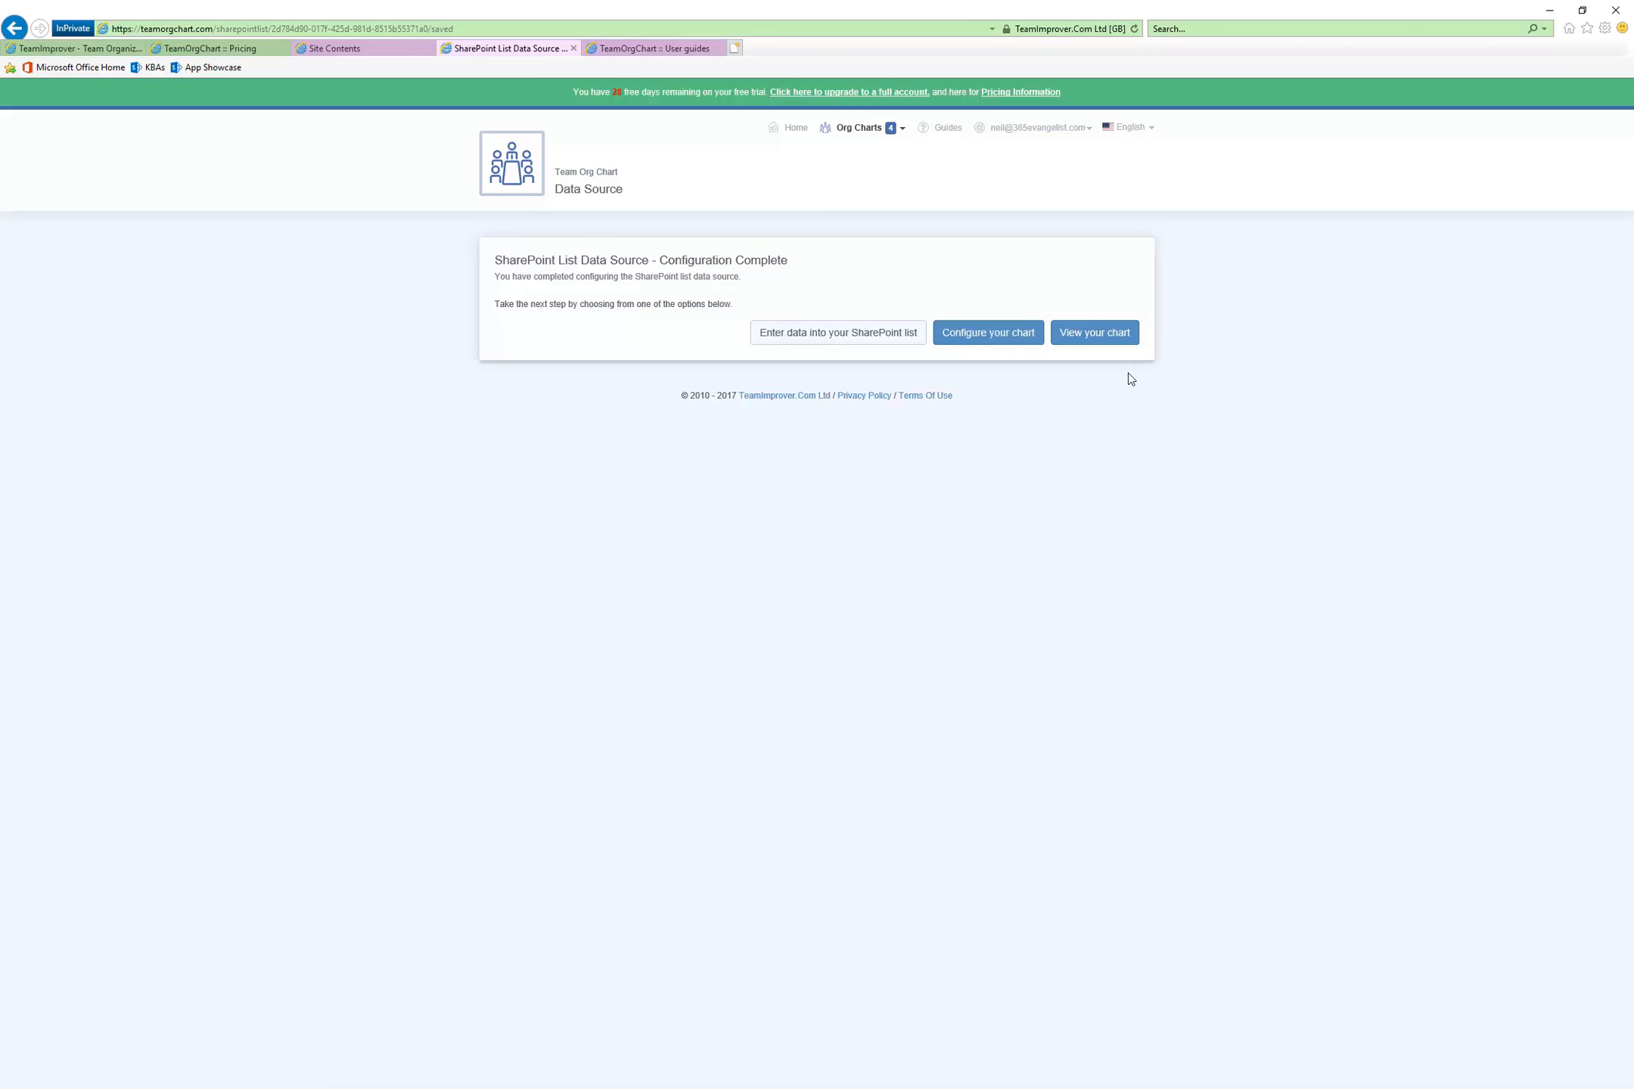
left_click(1093, 339)
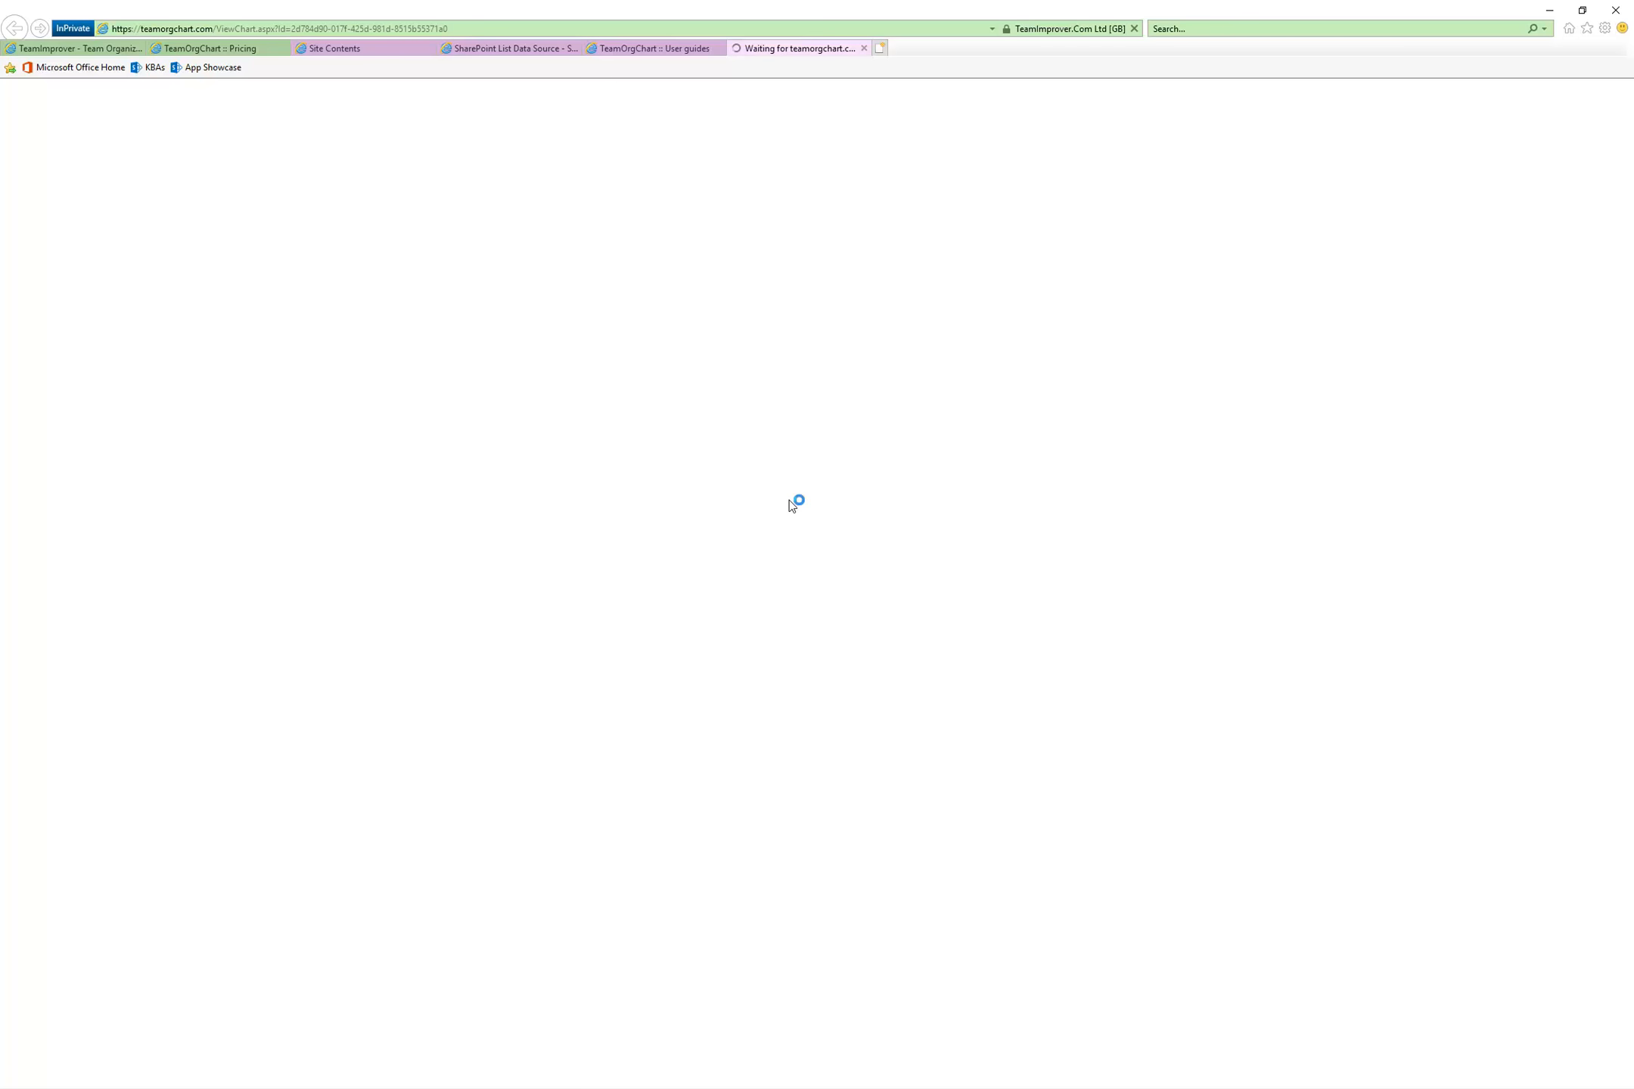
Read the user guide's sections on completing and viewing the chart, and return to the HR Department chart page
left_click(656, 50)
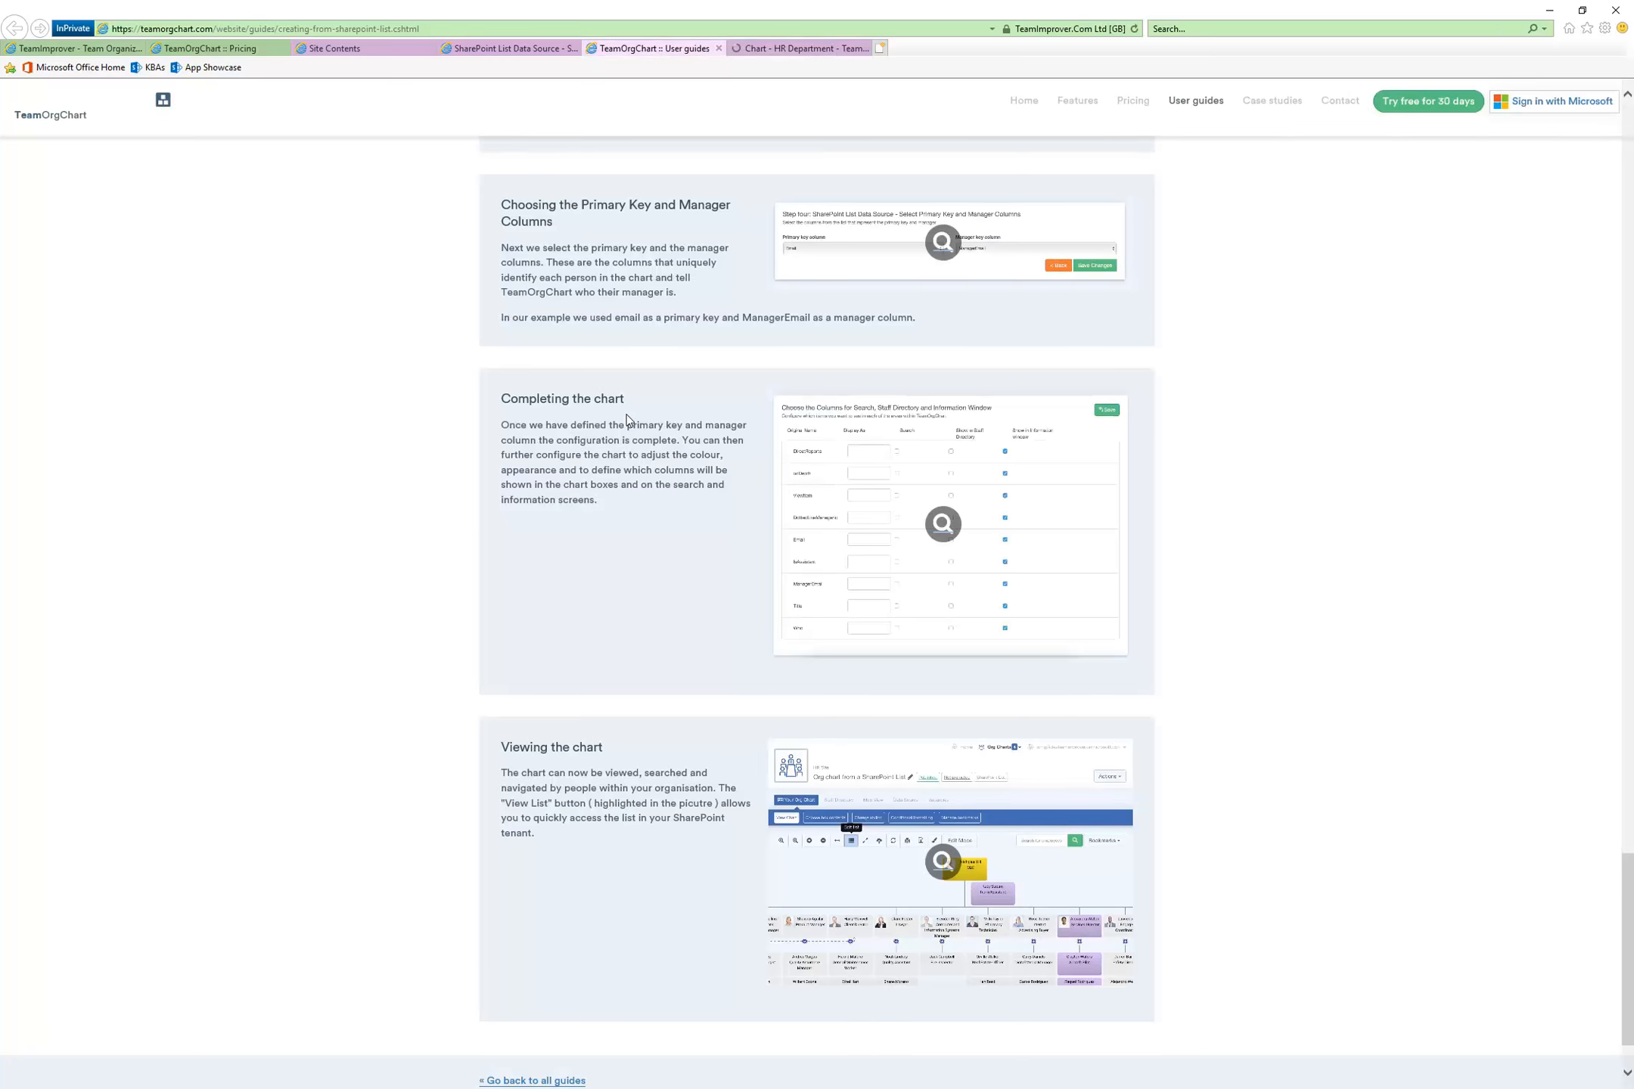
scroll(637, 497, "down", 2)
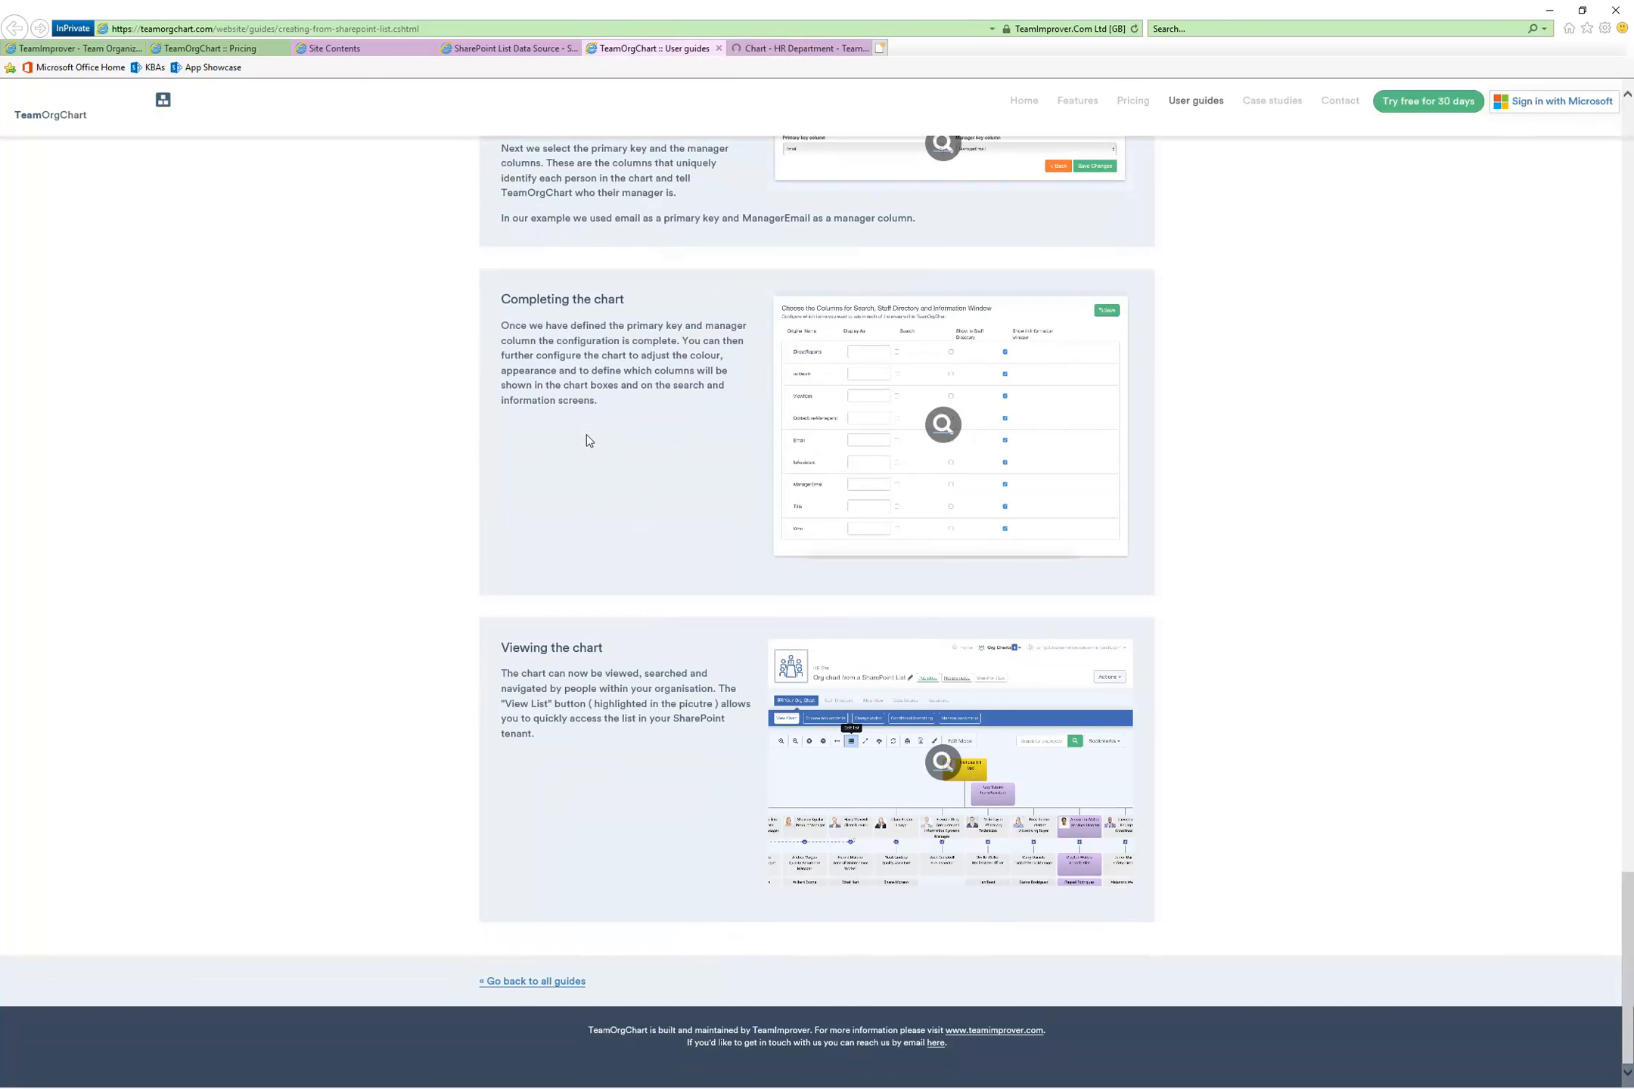
scroll(617, 456, "up", 3)
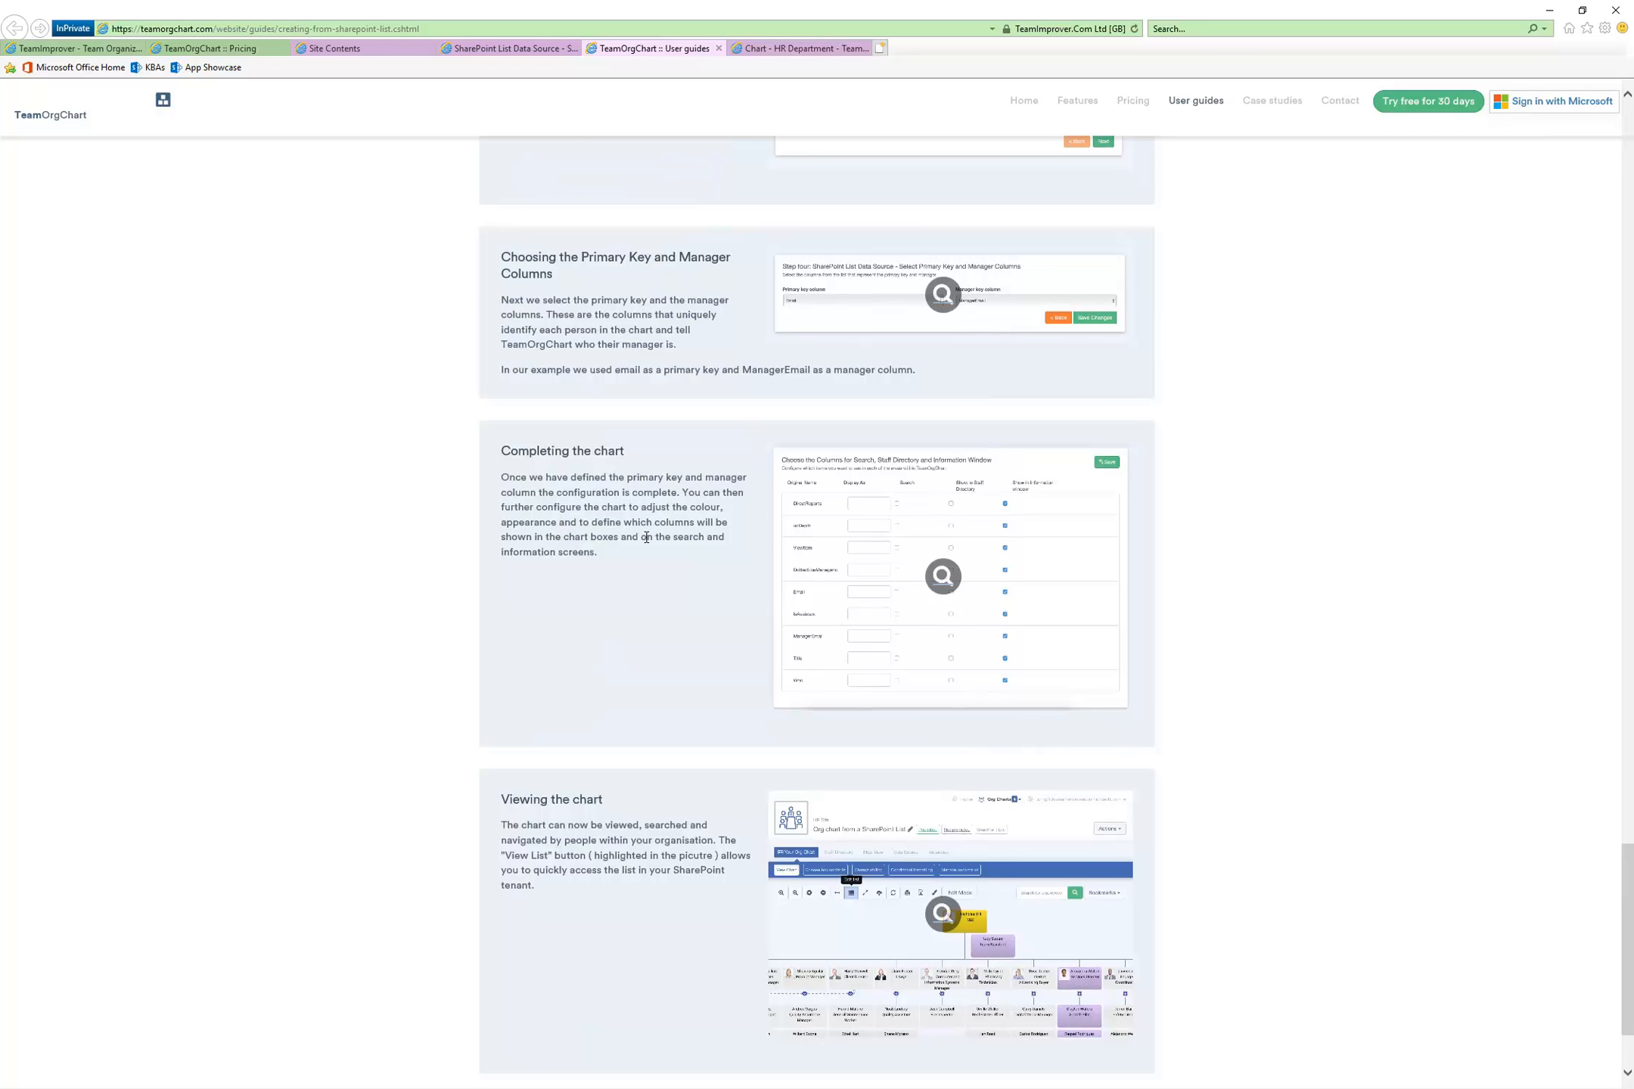
scroll(647, 537, "down", 3)
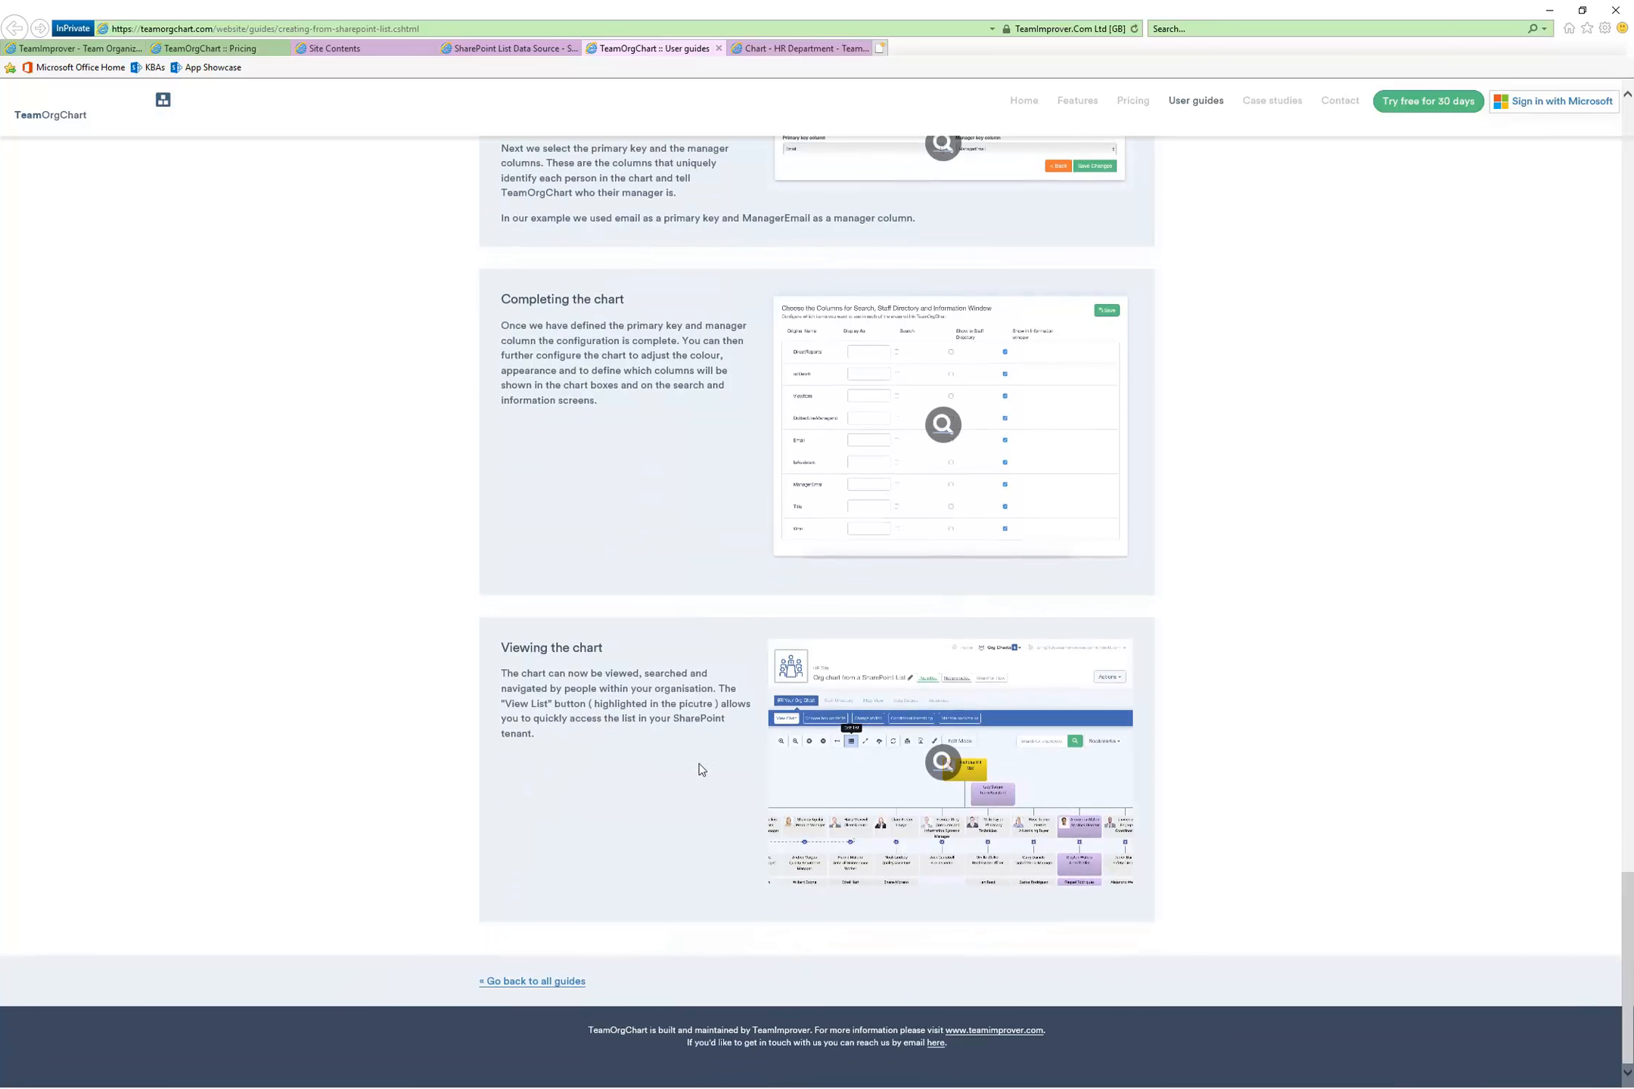
left_click(802, 48)
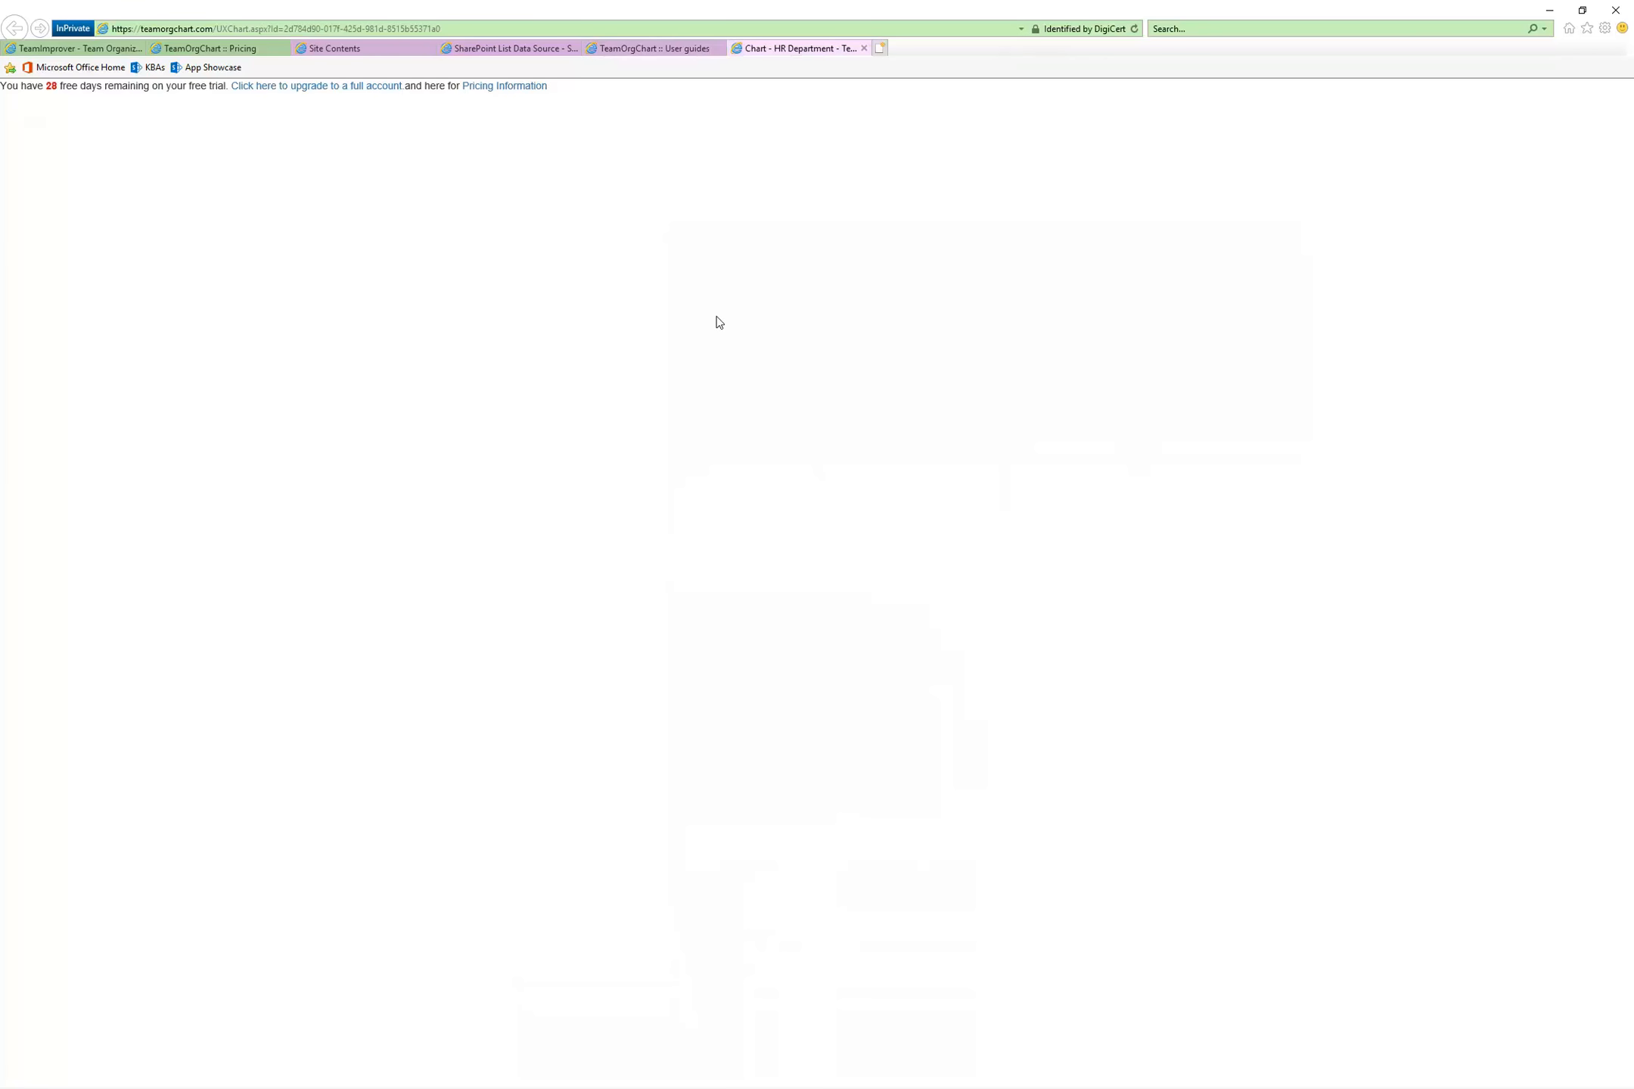
left_click(645, 51)
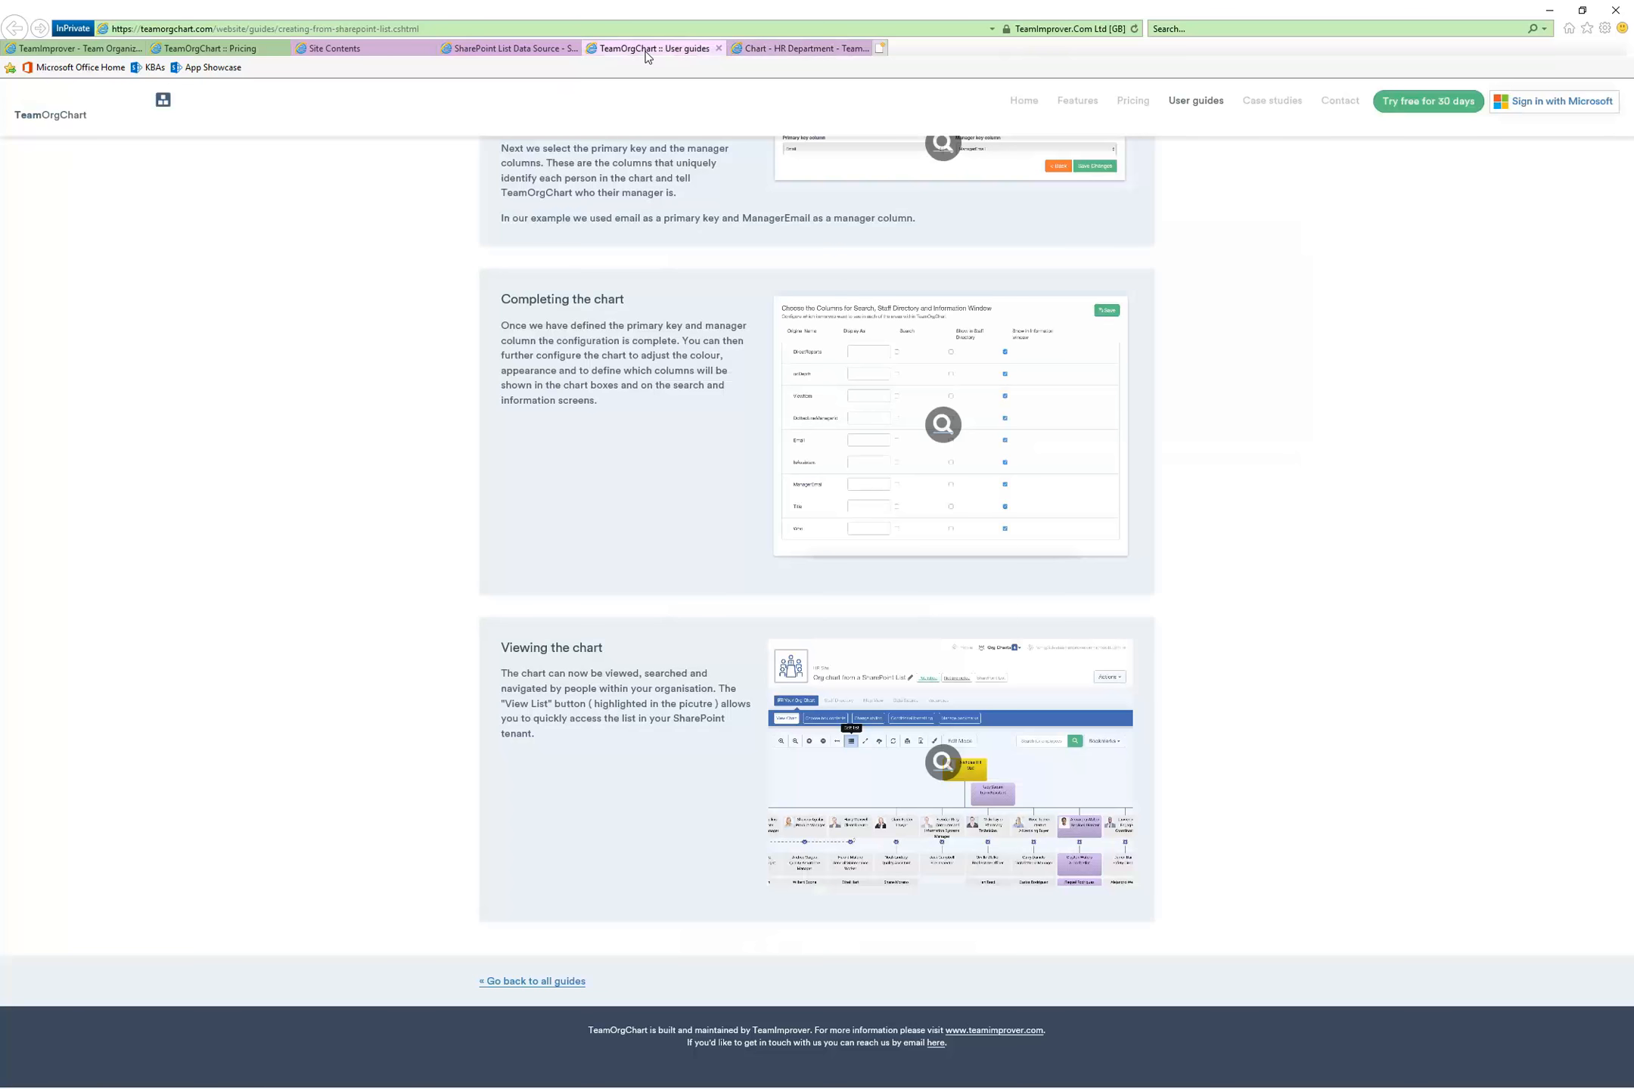
left_click(794, 51)
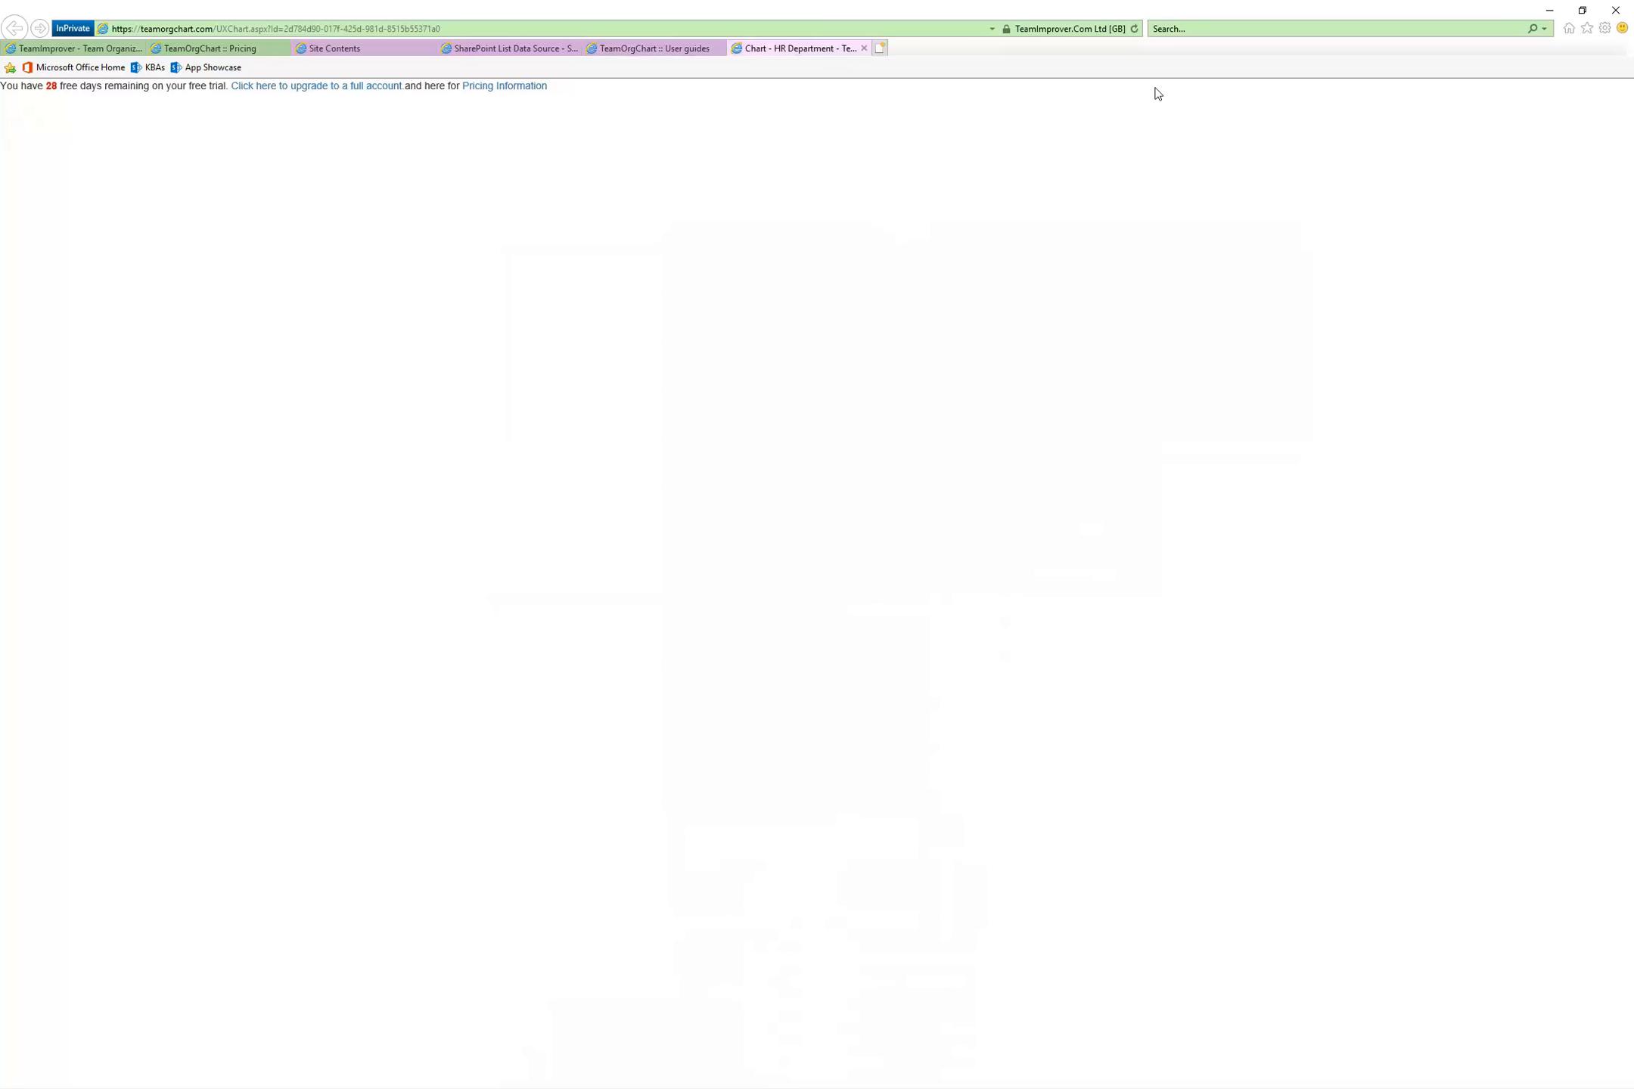
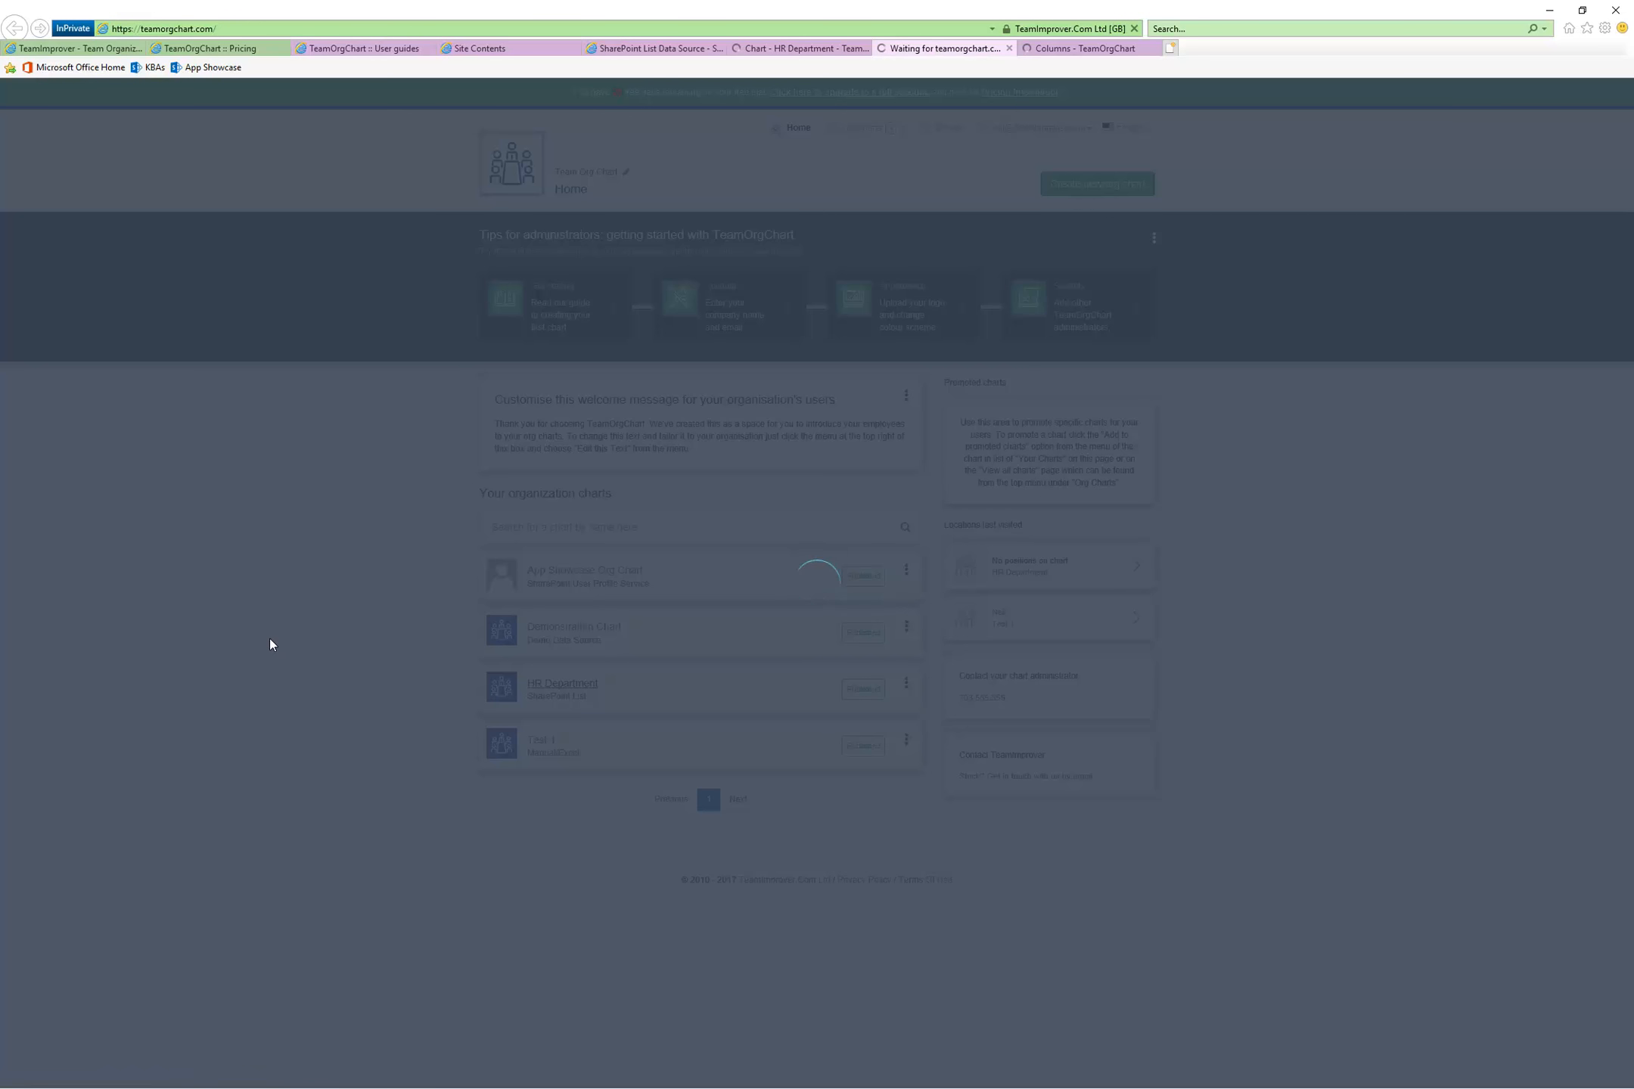
Return to the HR Department chart's box contents settings and add the Full Name column to the chart boxes
left_click(798, 49)
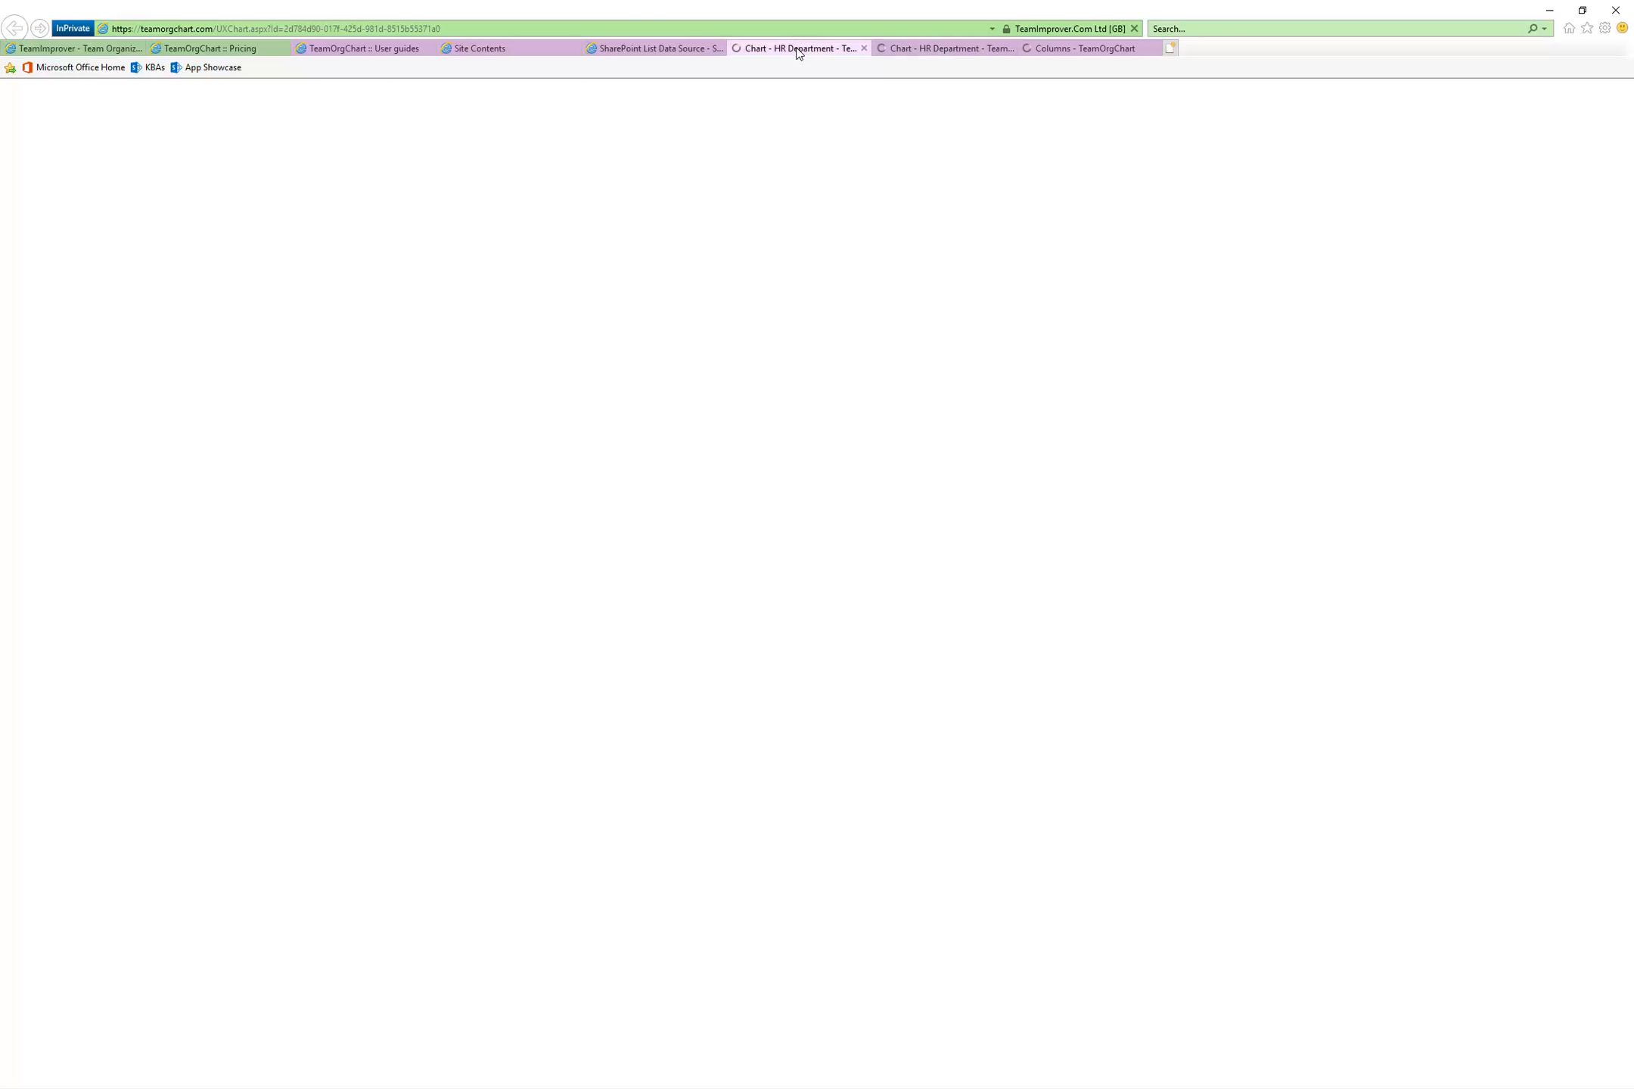
left_click(929, 50)
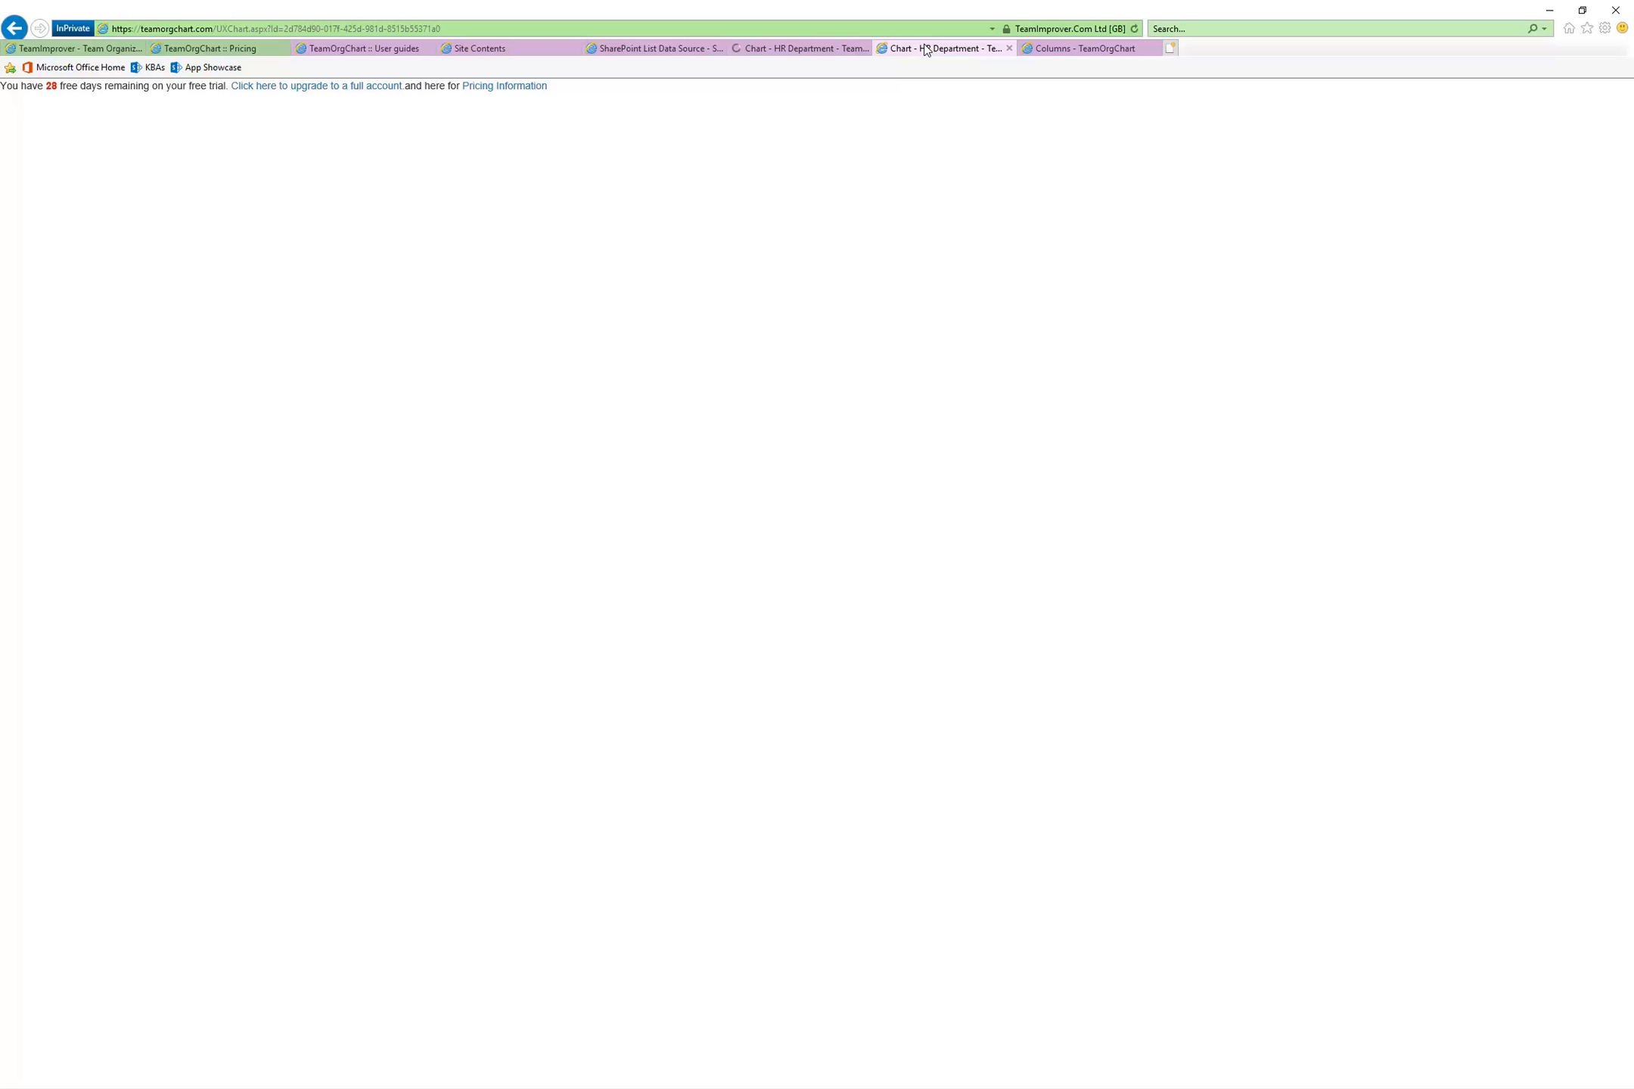
left_click(1083, 48)
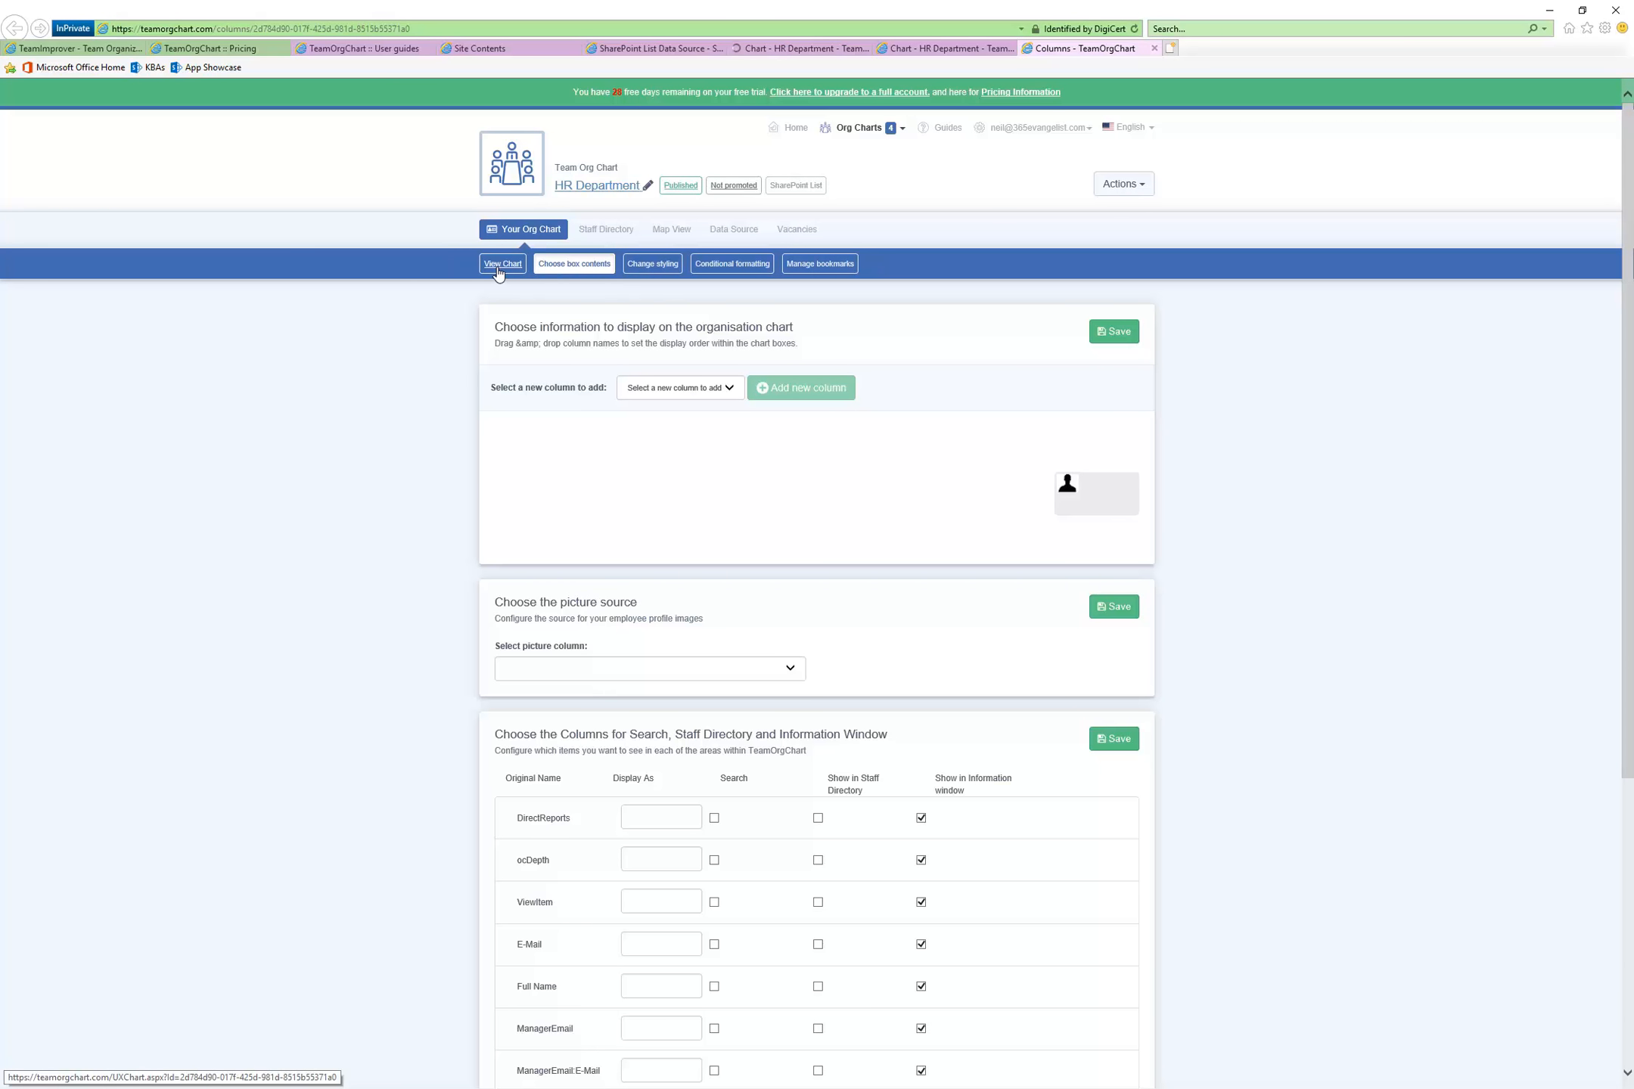
left_click(734, 395)
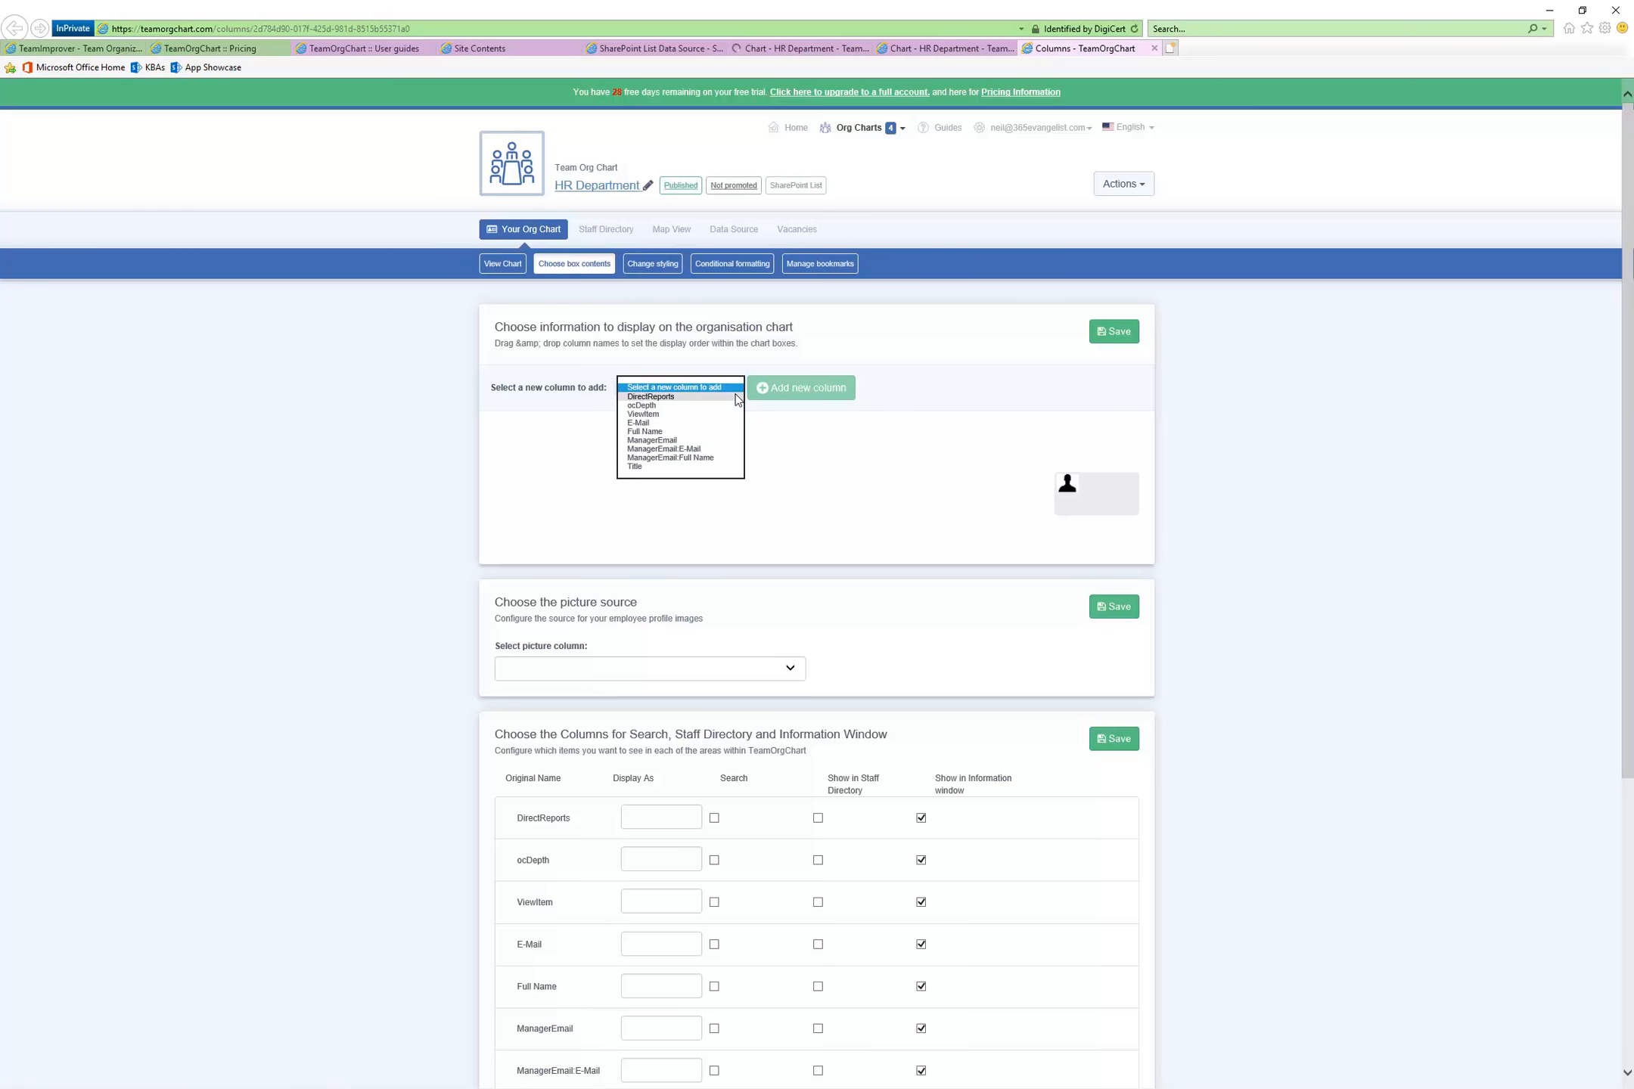
left_click(707, 431)
left_click(801, 392)
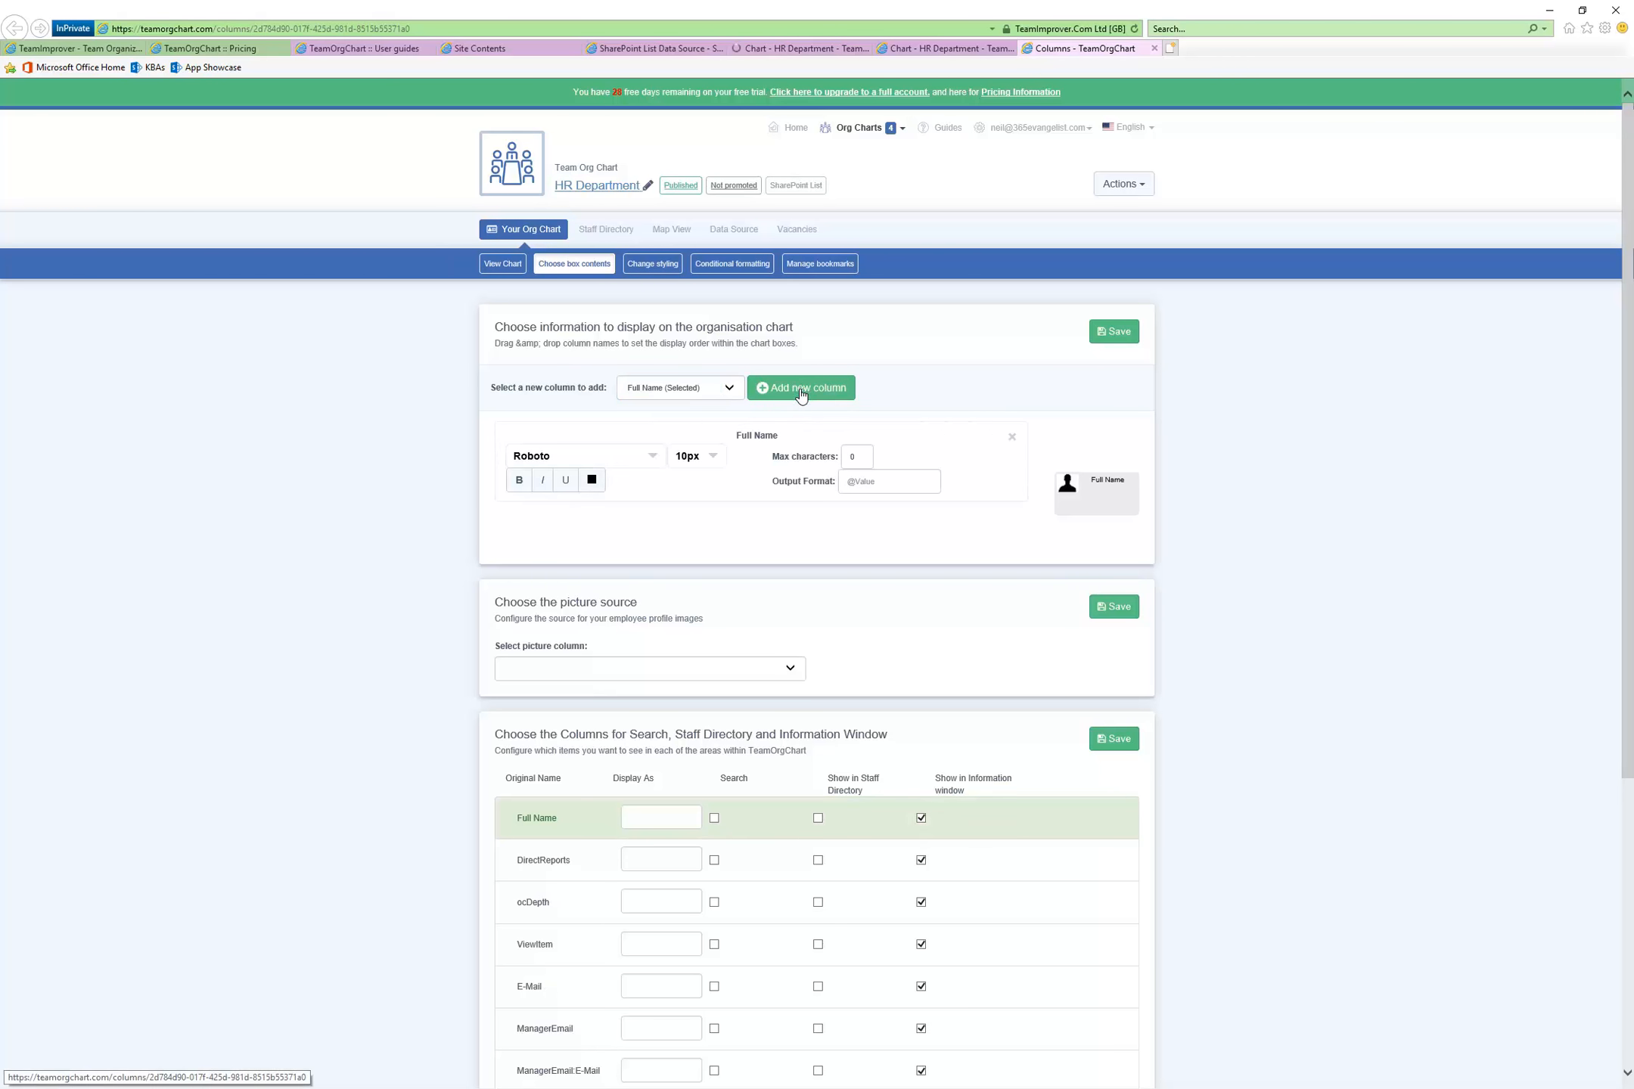
Add the E-Mail and ManagerEmail columns to the information displayed in the chart boxes
left_click(734, 386)
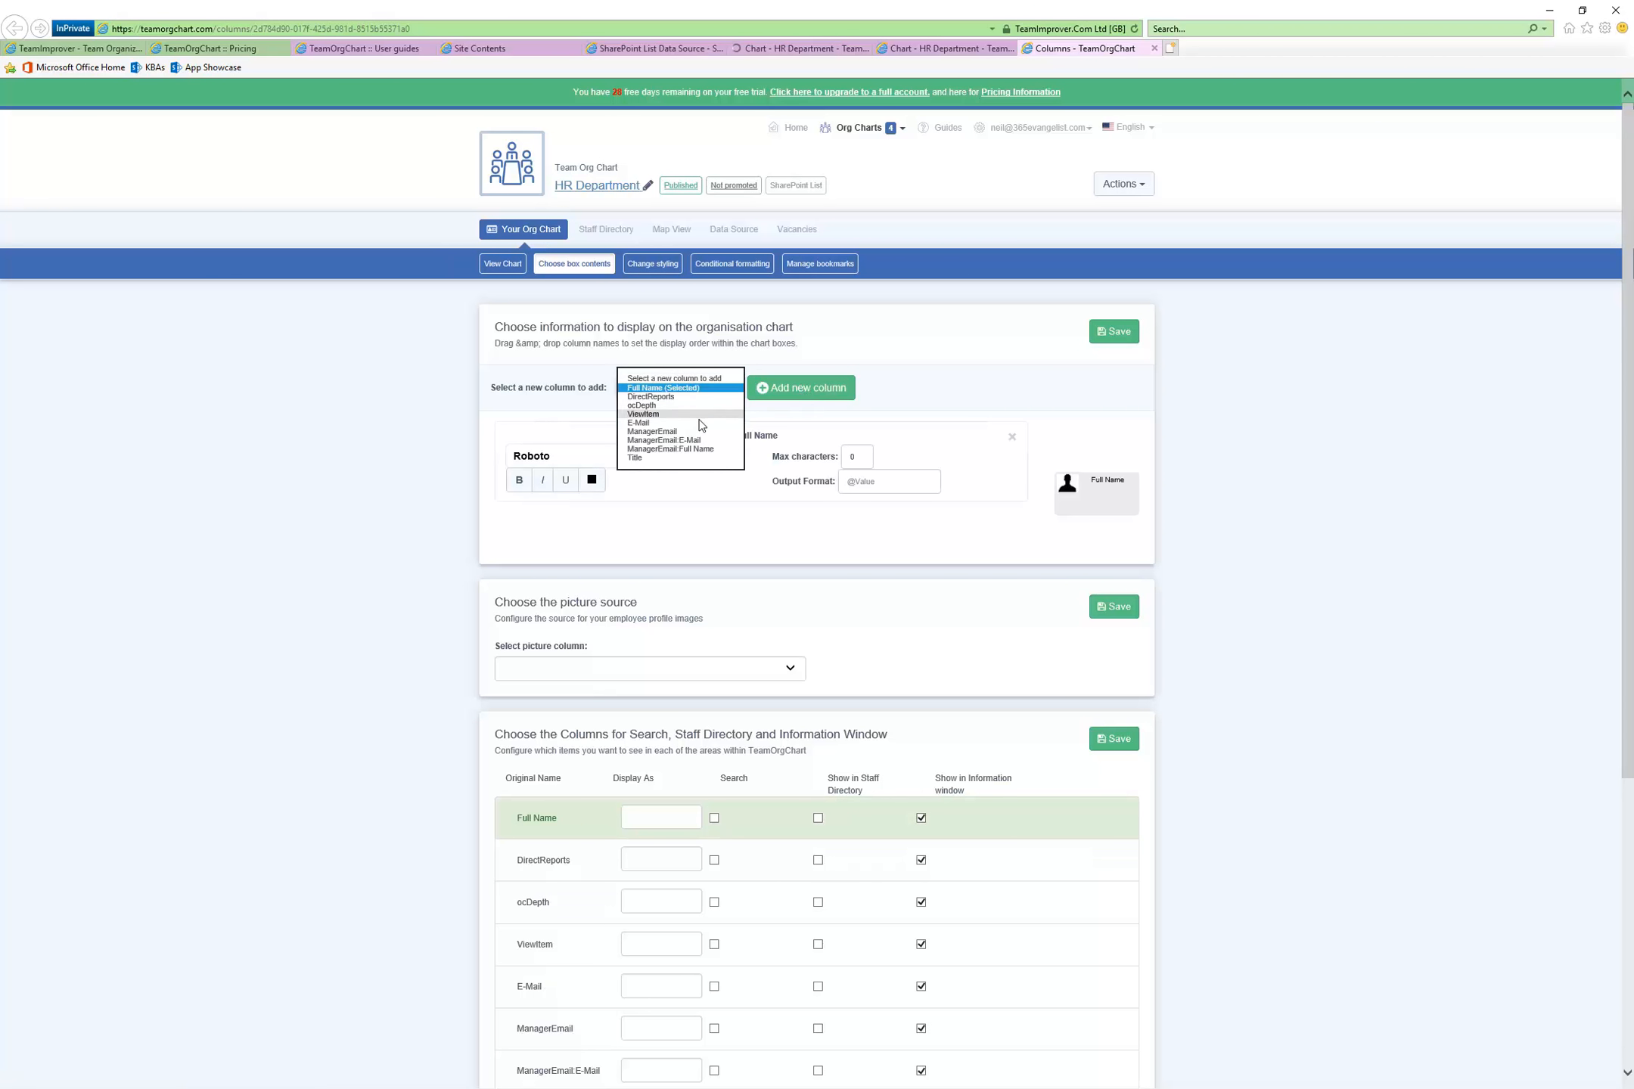
left_click(701, 422)
left_click(773, 389)
left_click(730, 386)
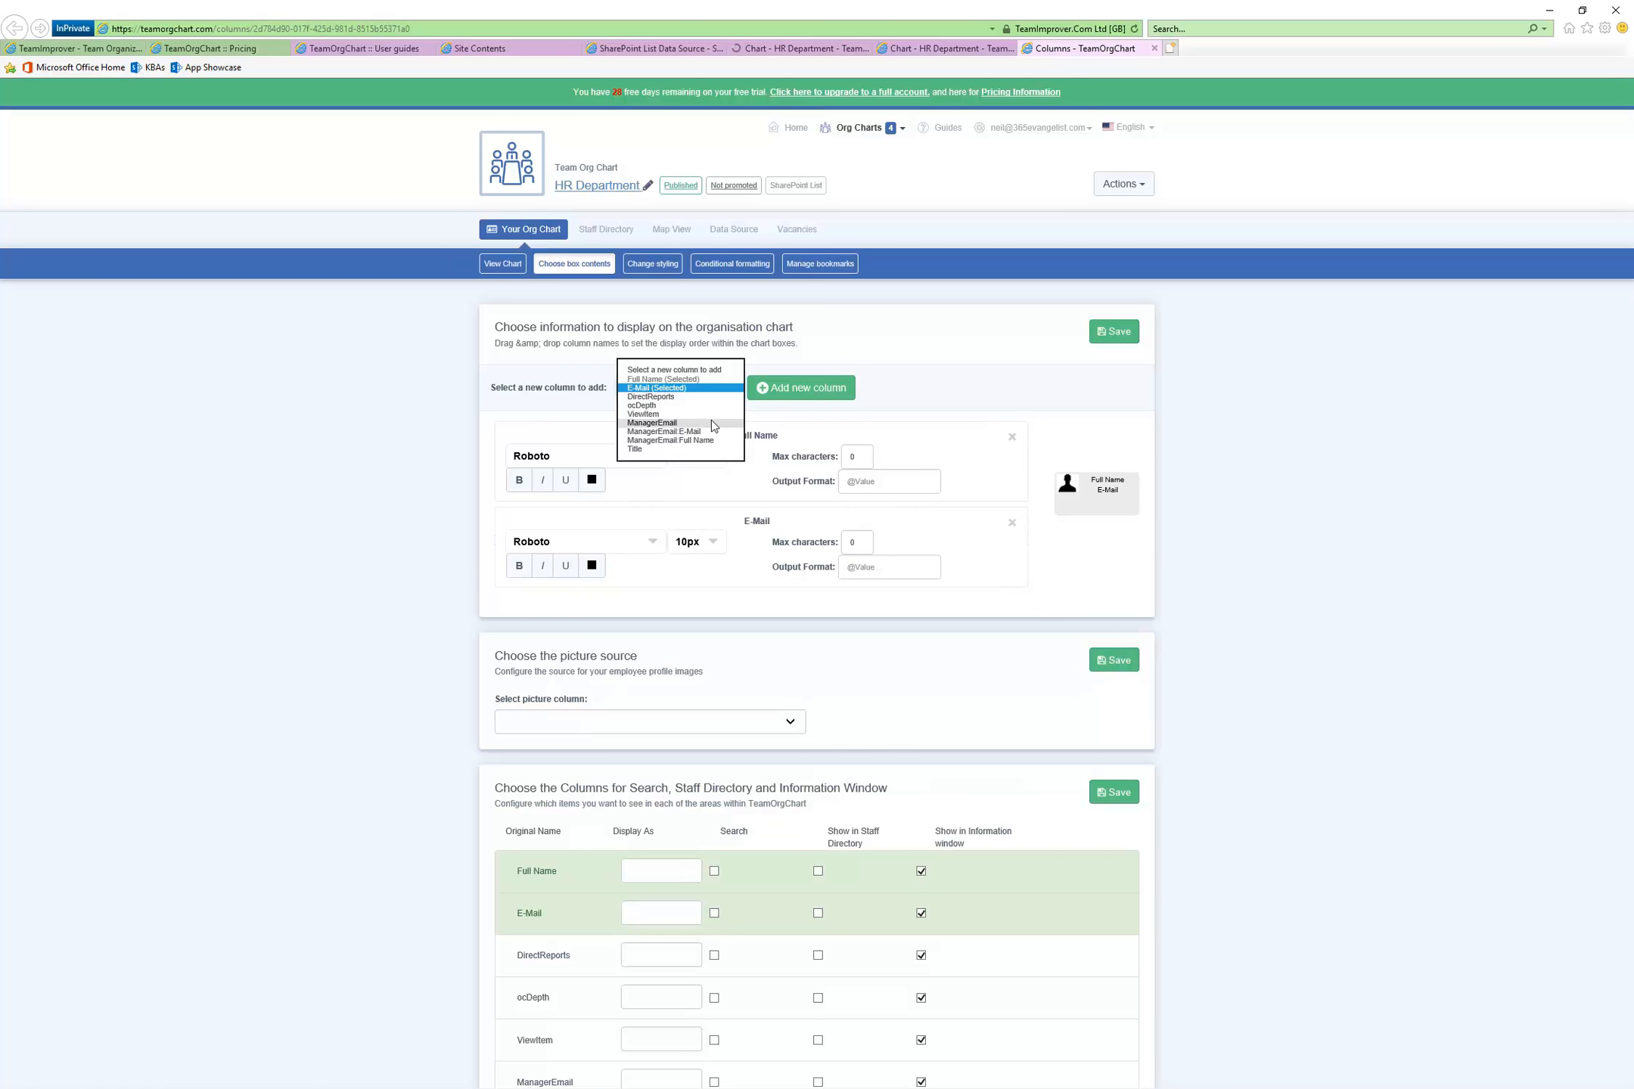
left_click(711, 422)
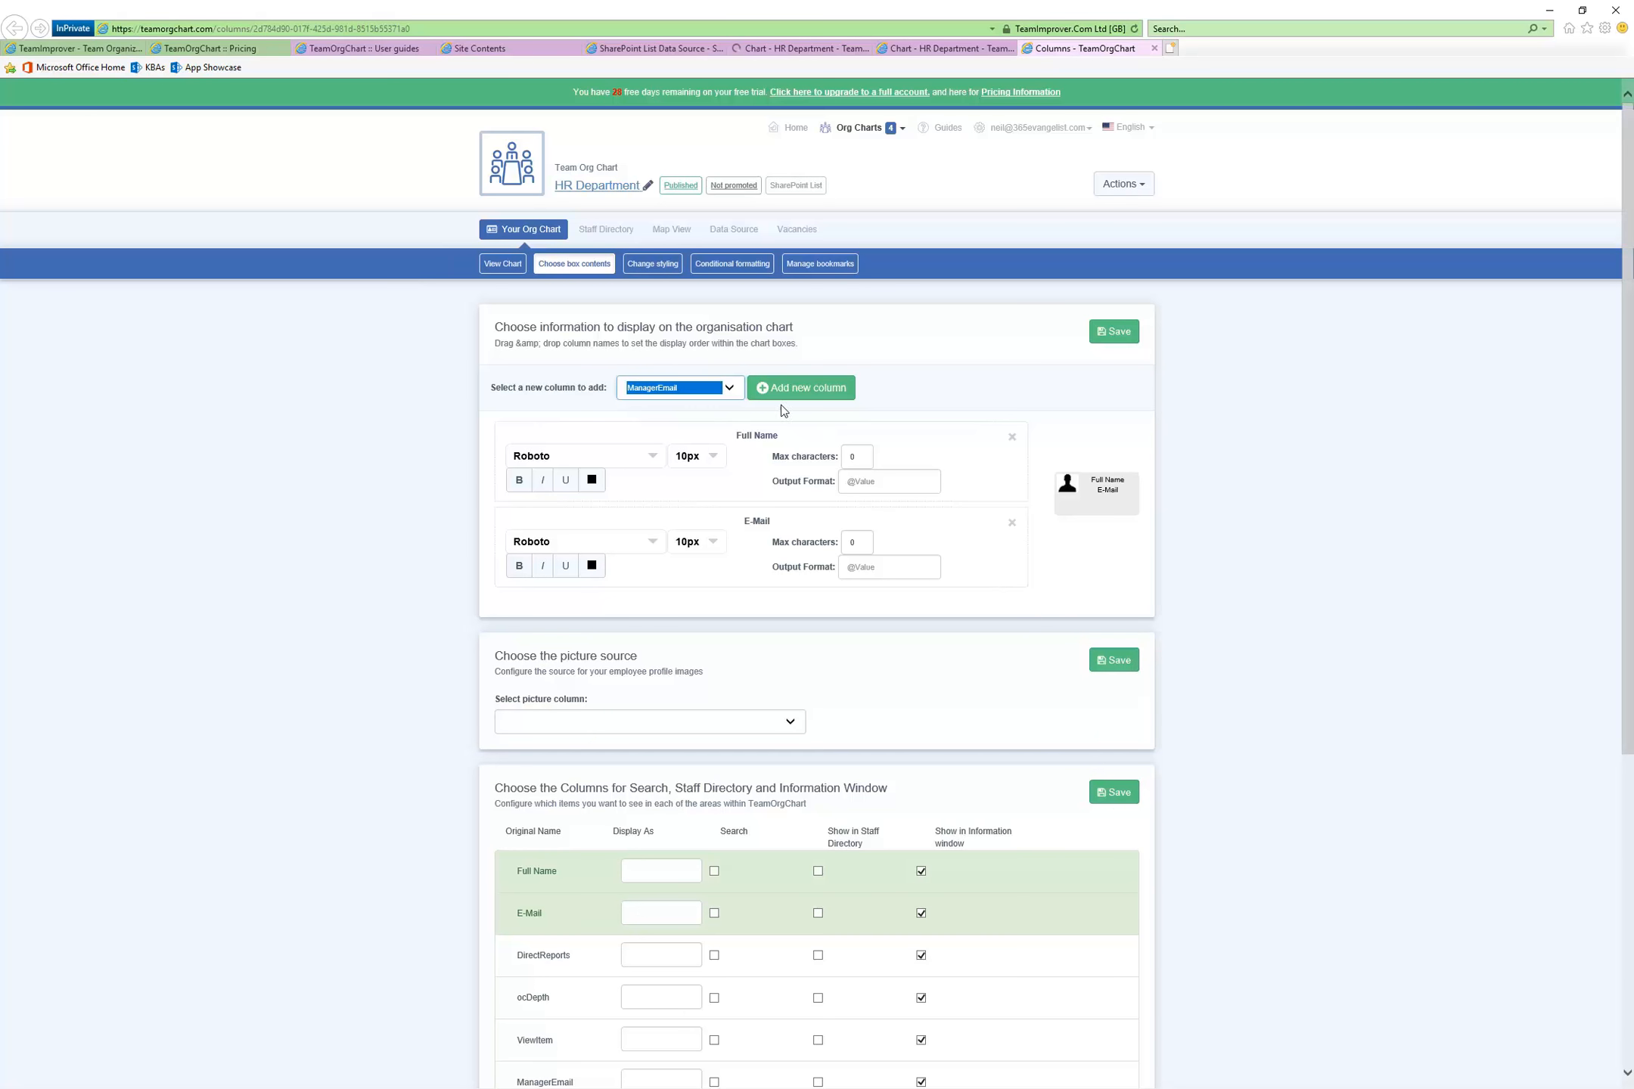
left_click(819, 394)
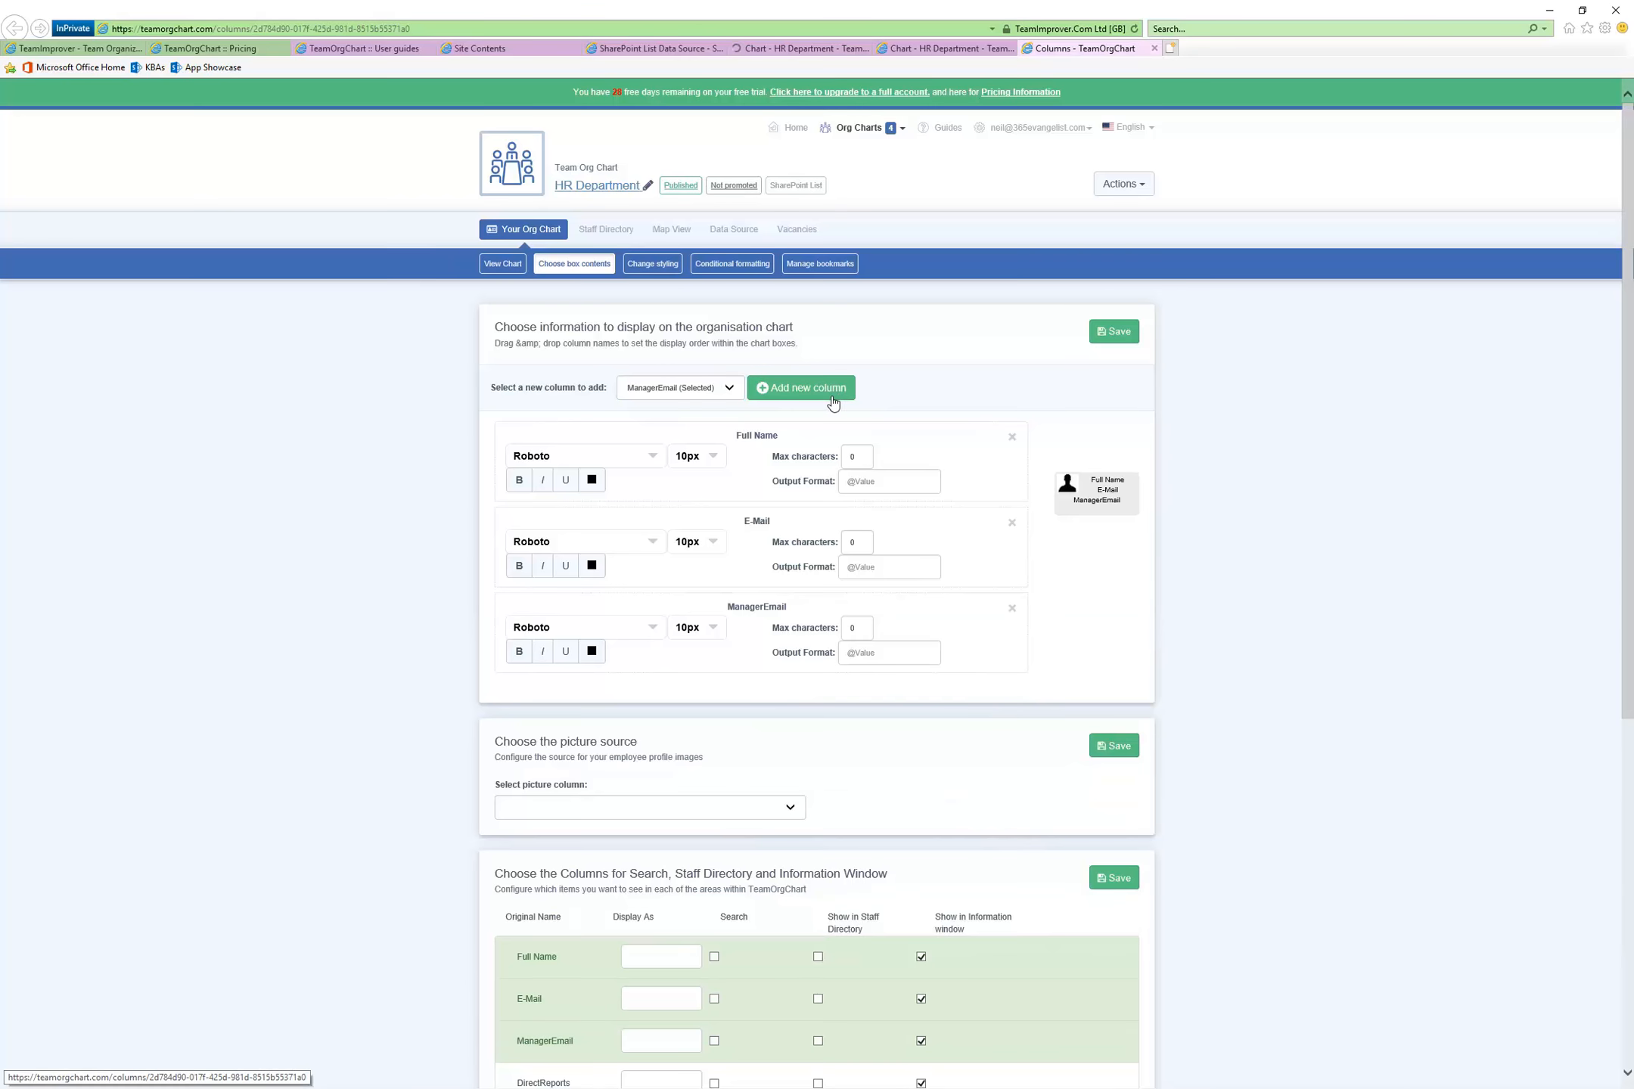
Show the Full Name, E-Mail and ManagerEmail columns in the staff directory, and save the chart information
scroll(876, 699, "down", 4)
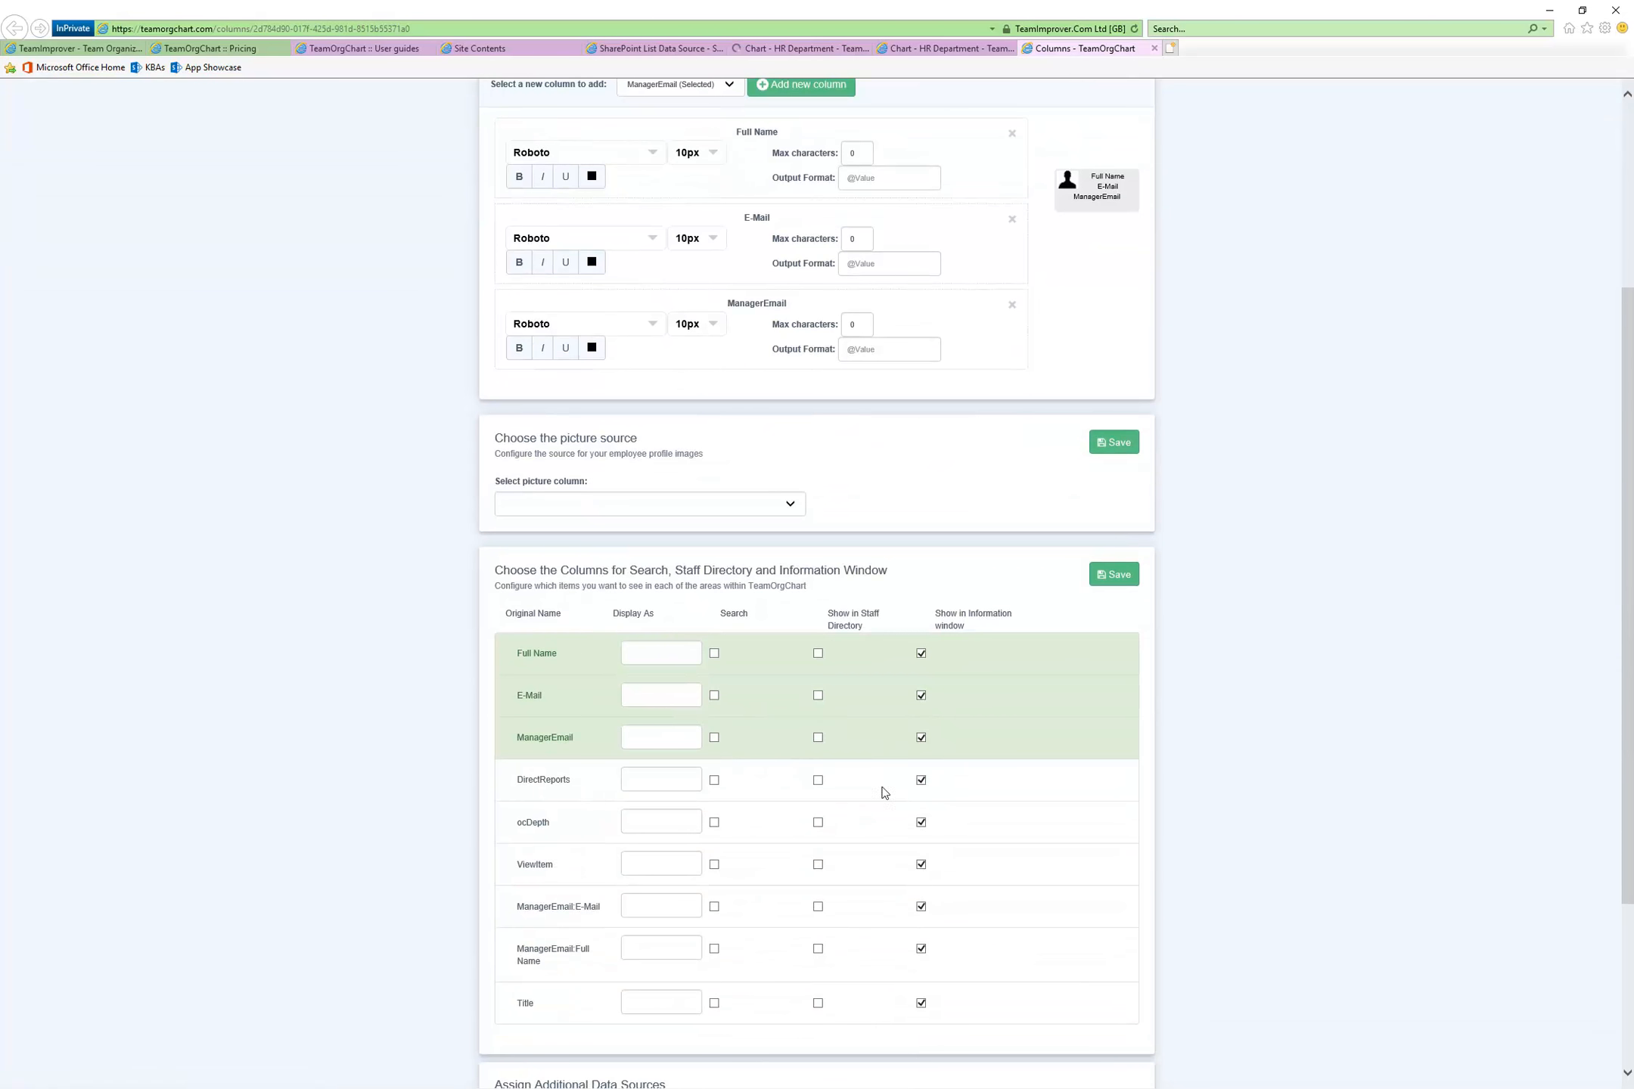
left_click(818, 652)
scroll(879, 539, "up", 4)
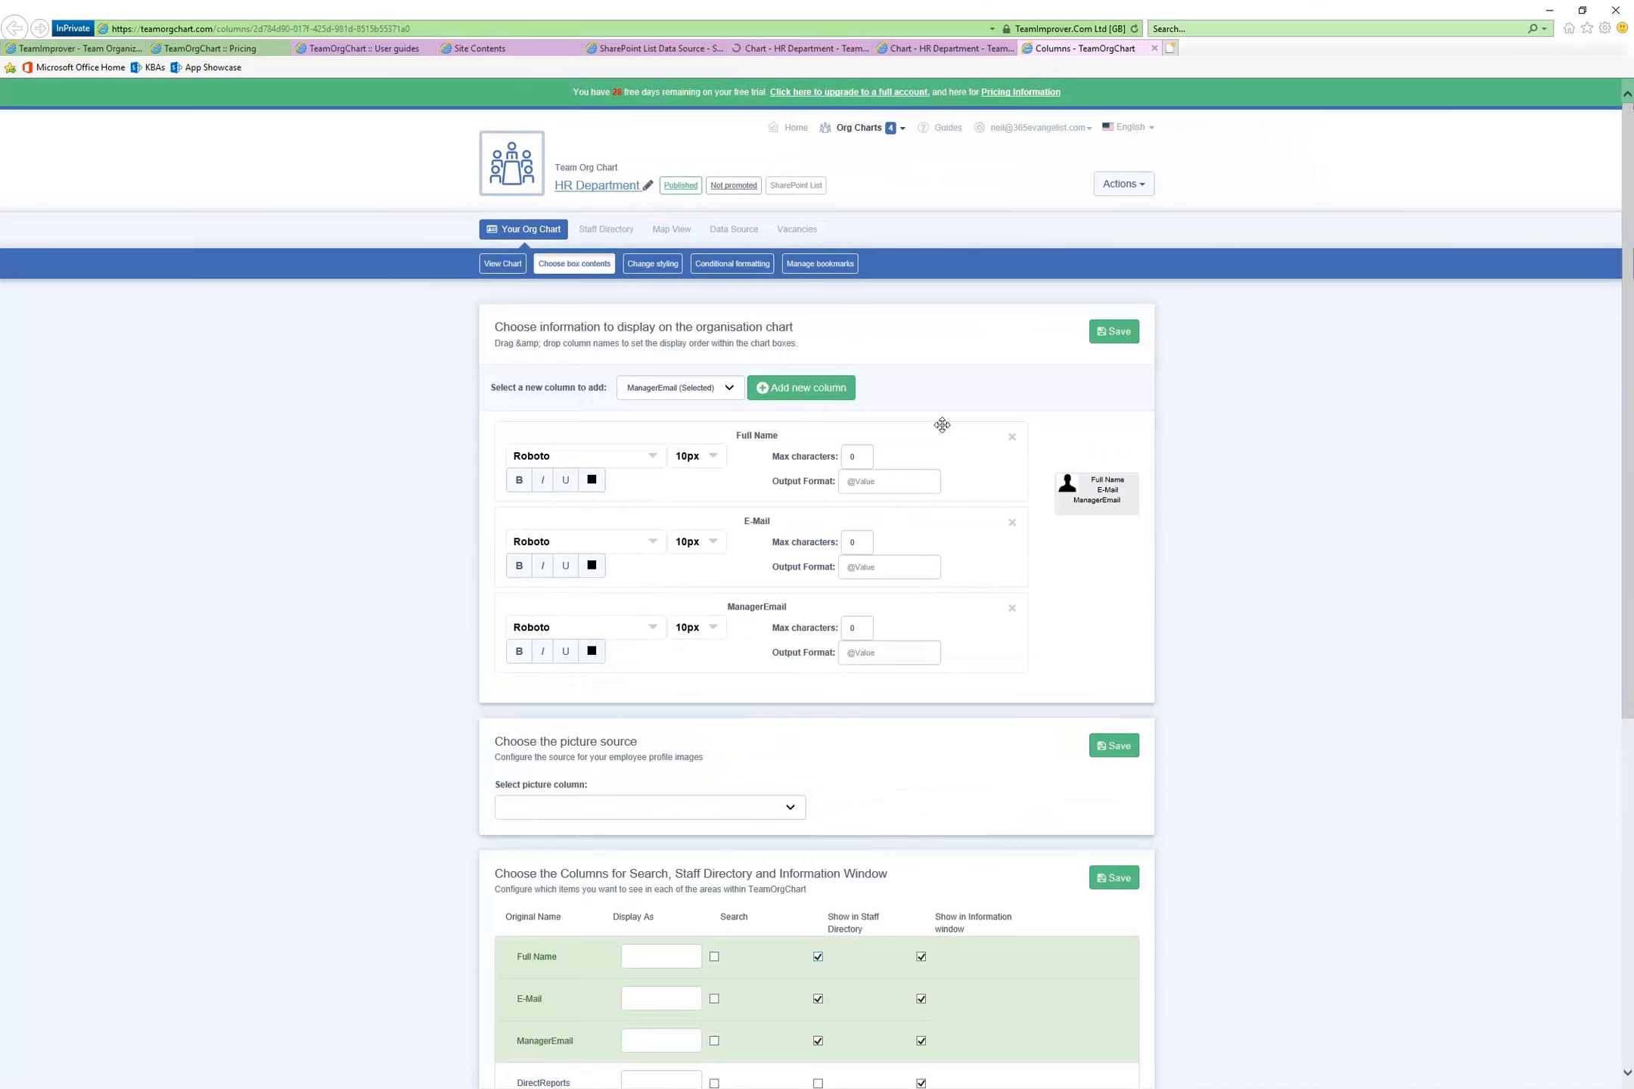
left_click(1116, 336)
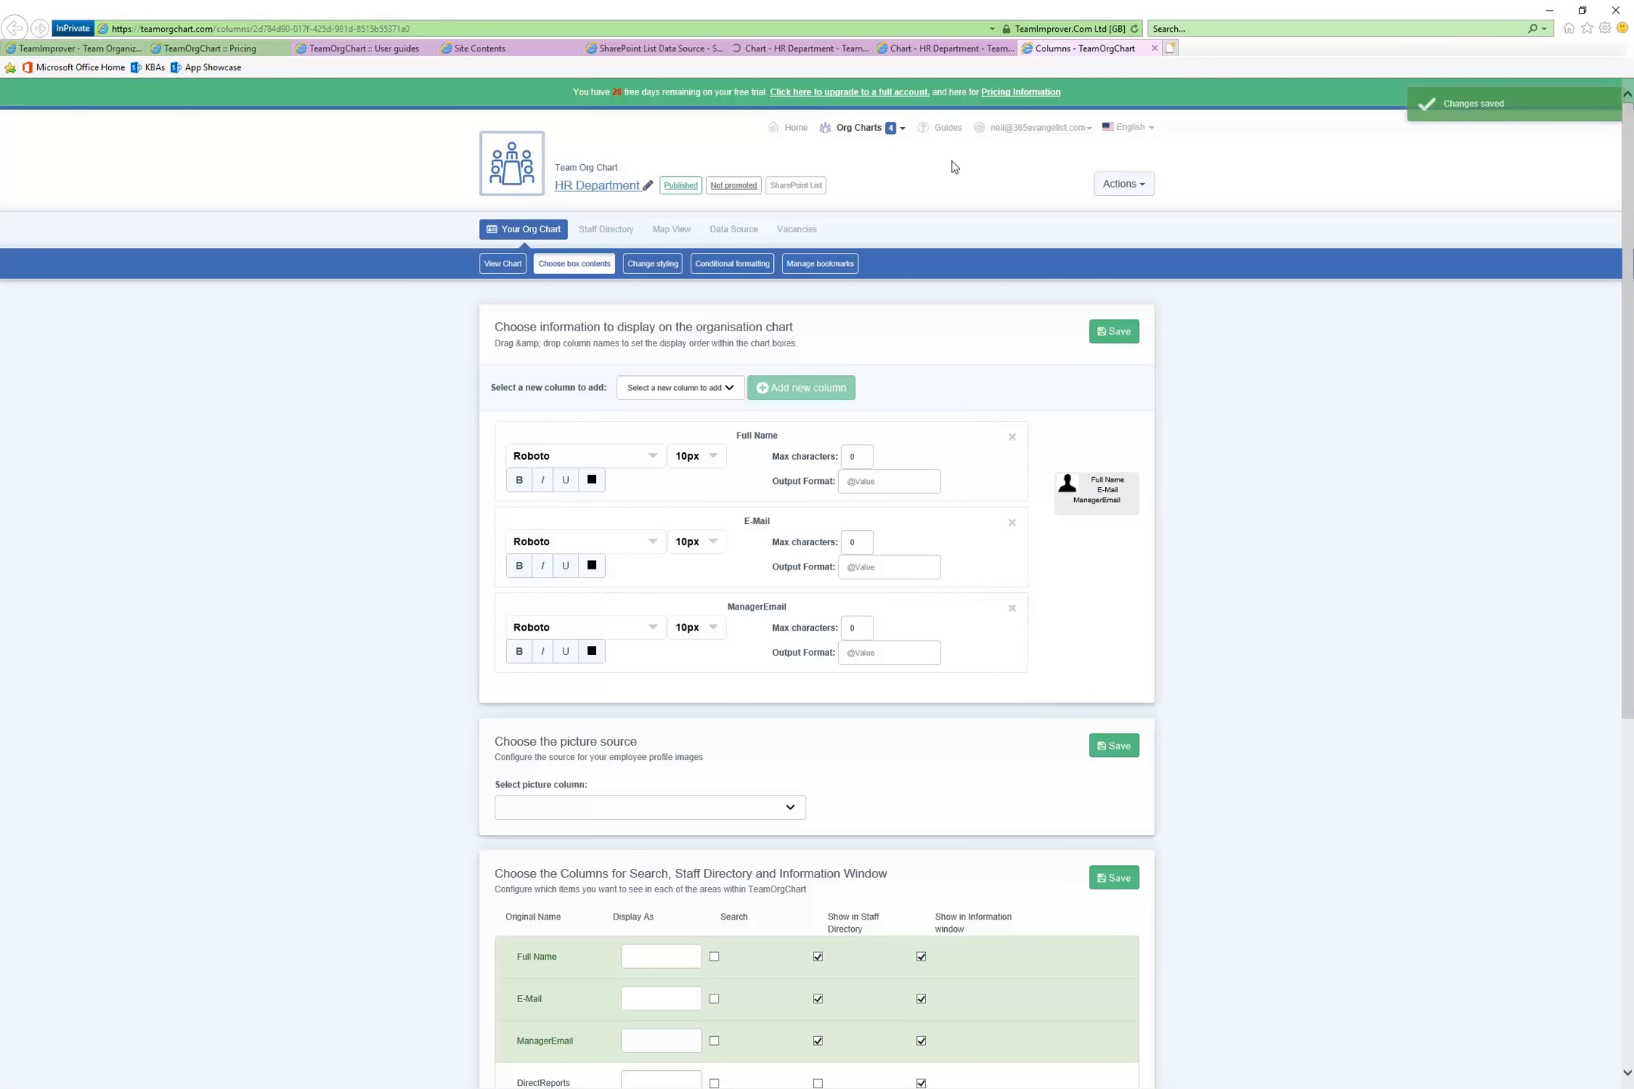
Close the blank duplicate HR Department chart page and refresh the remaining chart page
left_click(943, 48)
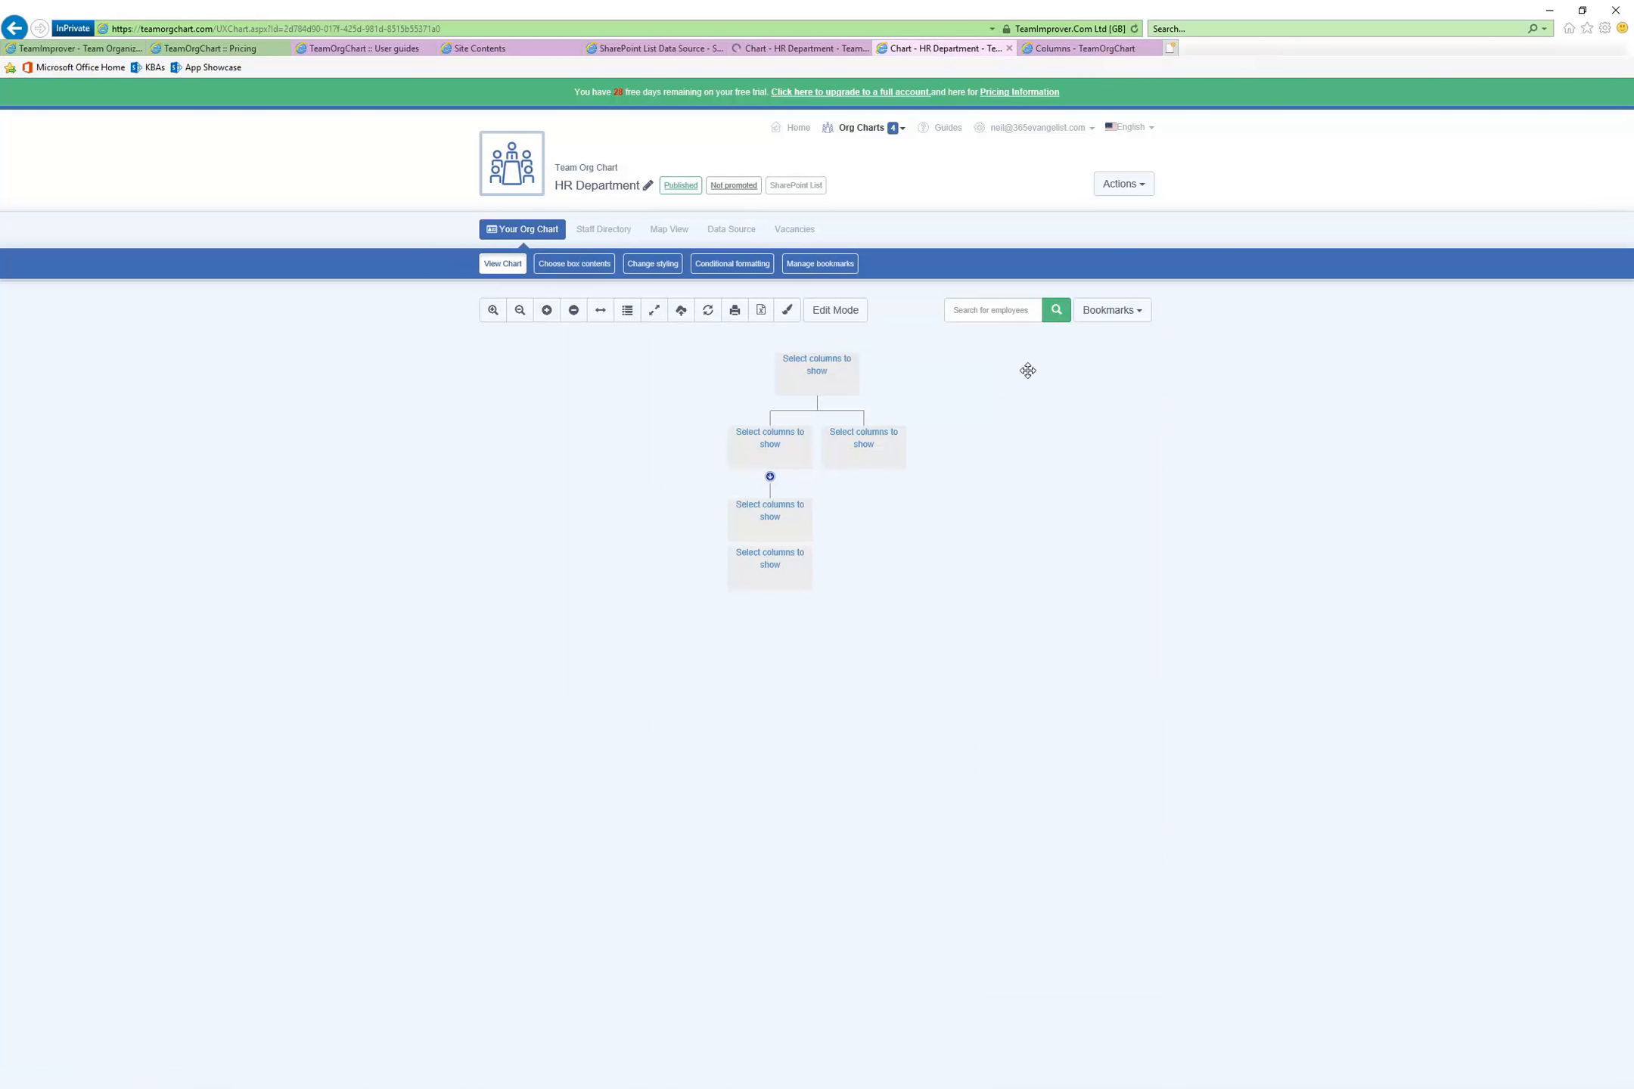
left_click(804, 48)
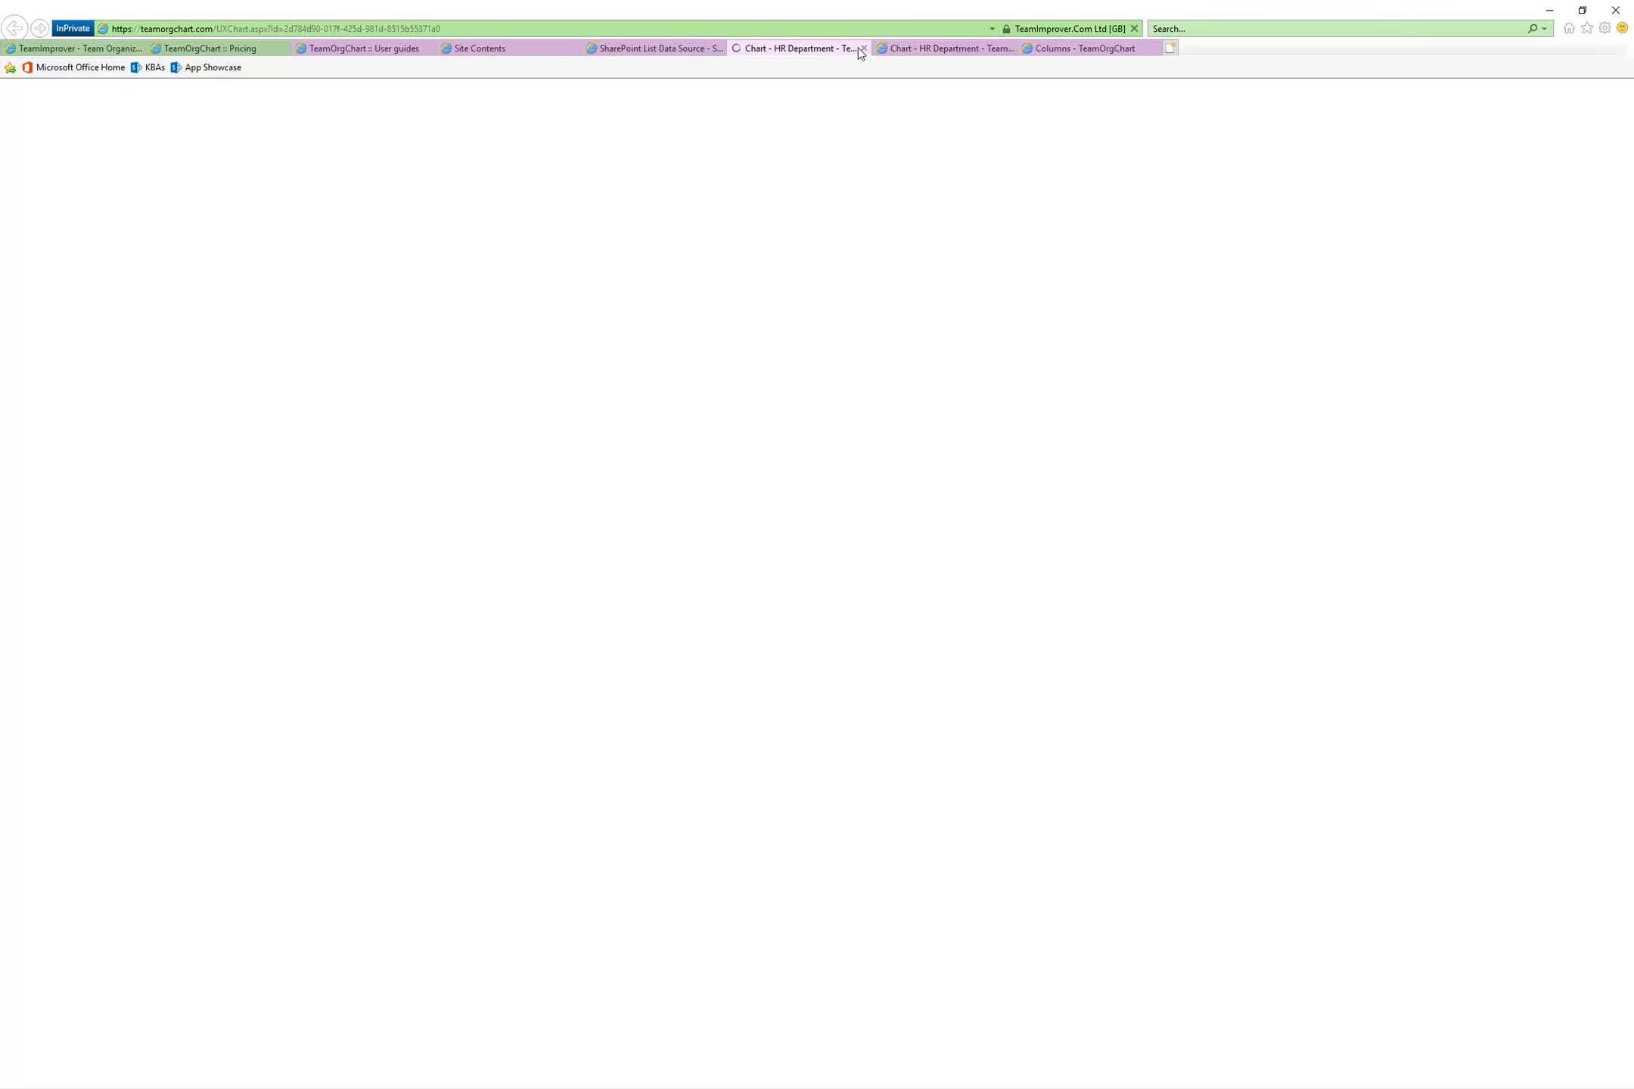
left_click(863, 48)
left_click(1134, 28)
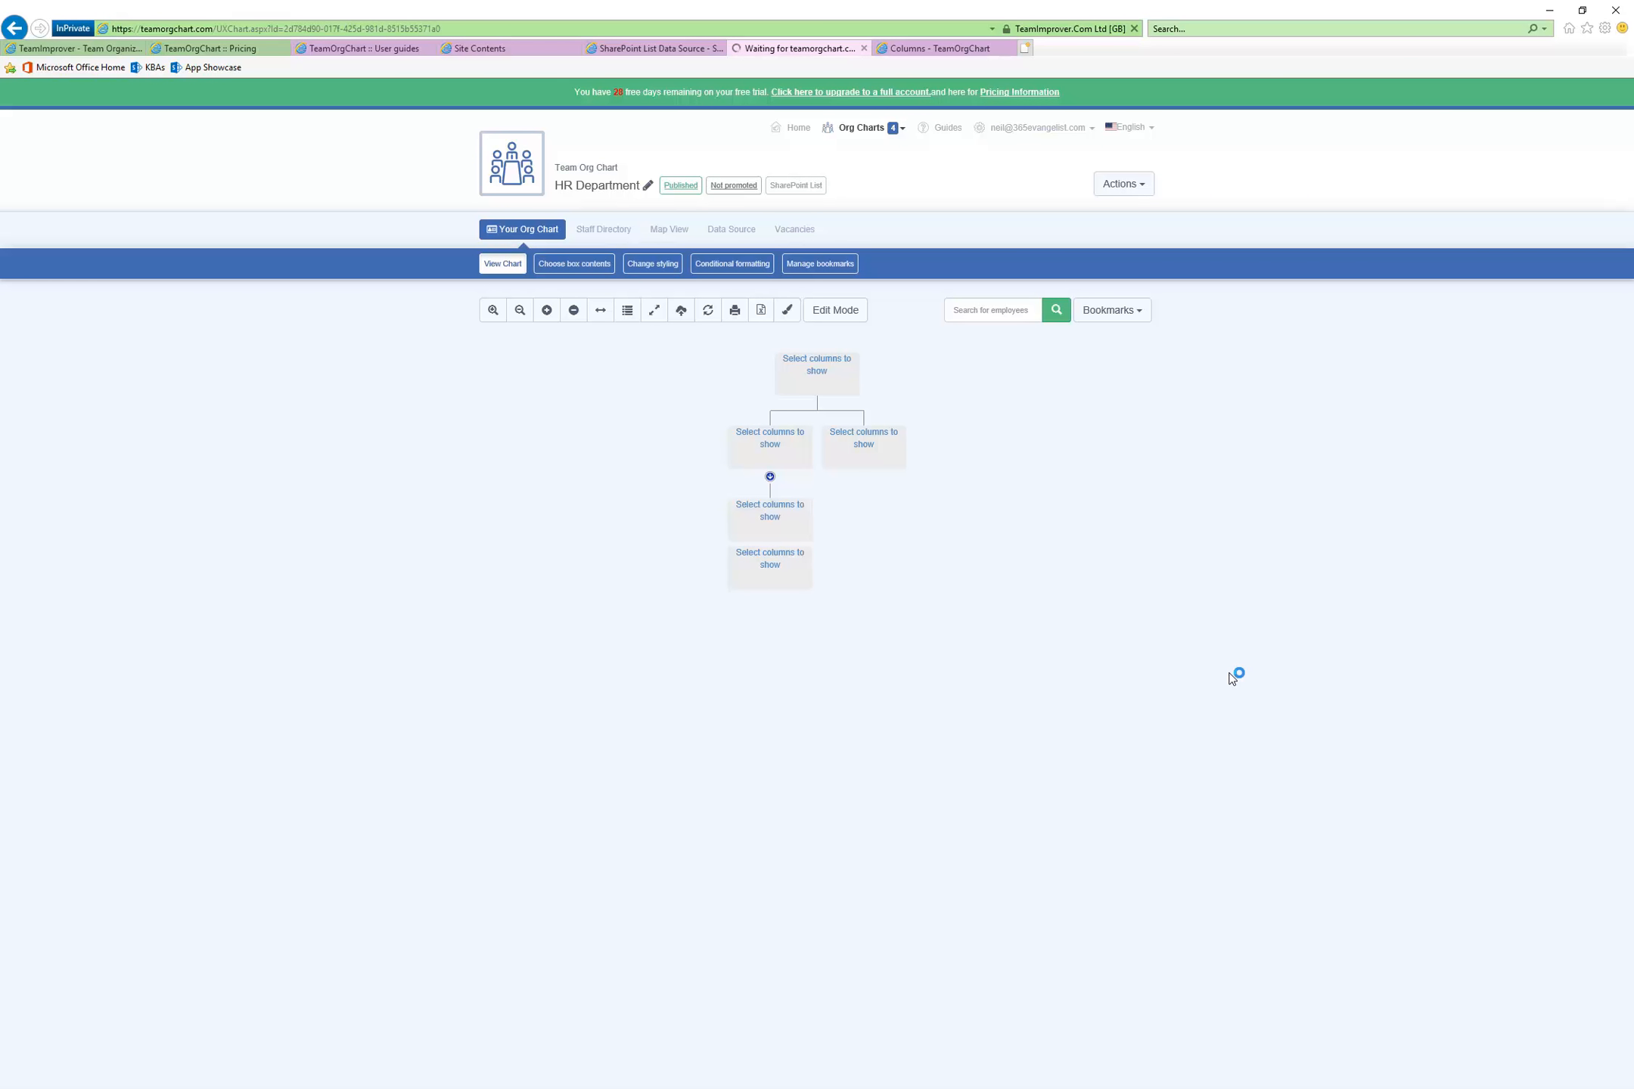
Try to view the HR Department chart from its box contents settings, and check the chart page already loading
left_click(934, 47)
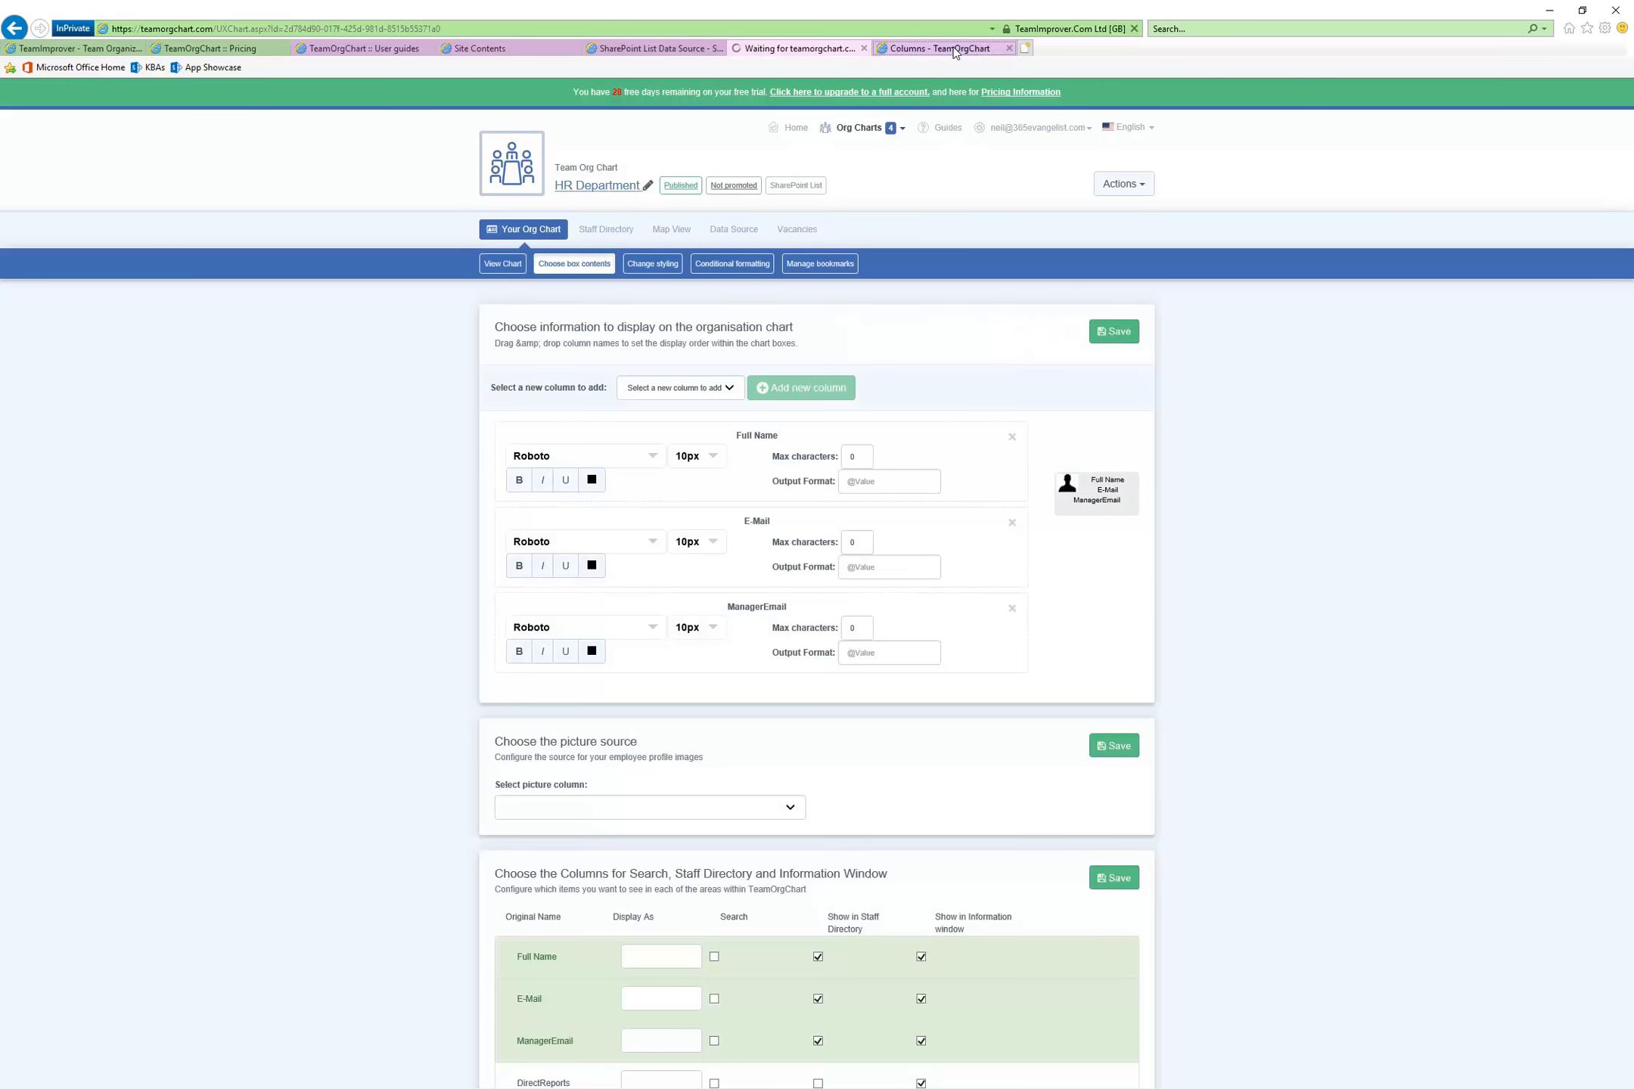
left_click(495, 264)
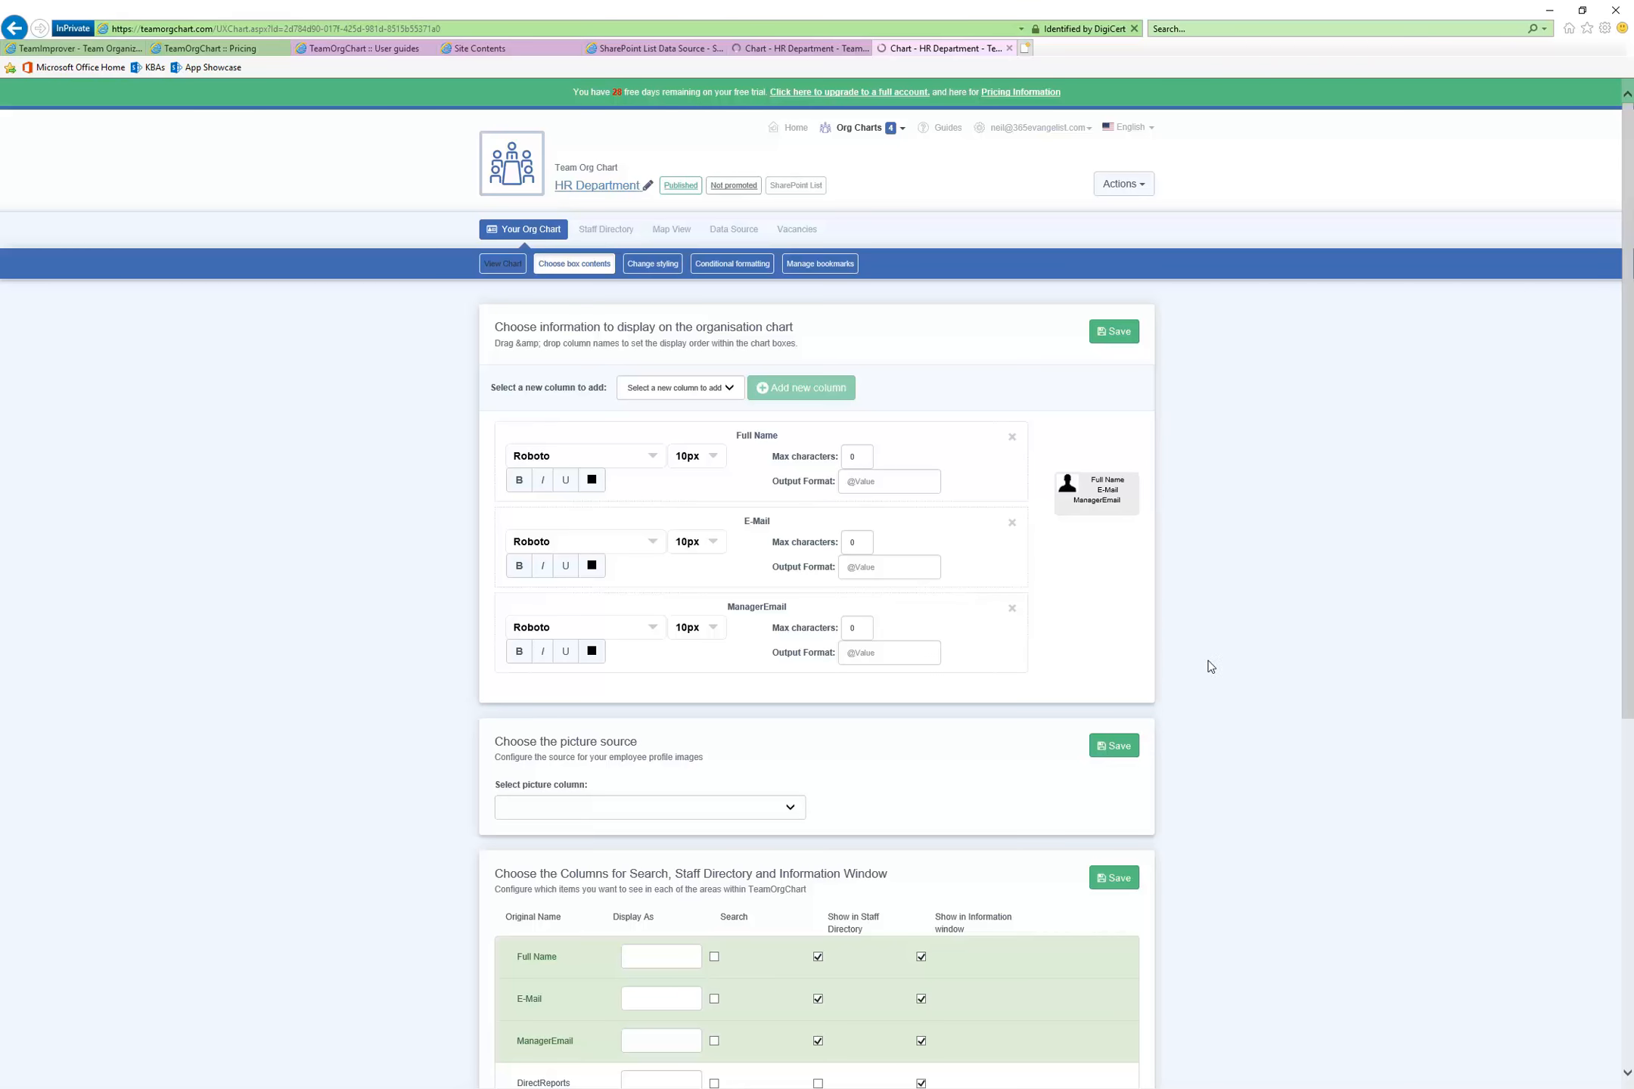
left_click(785, 50)
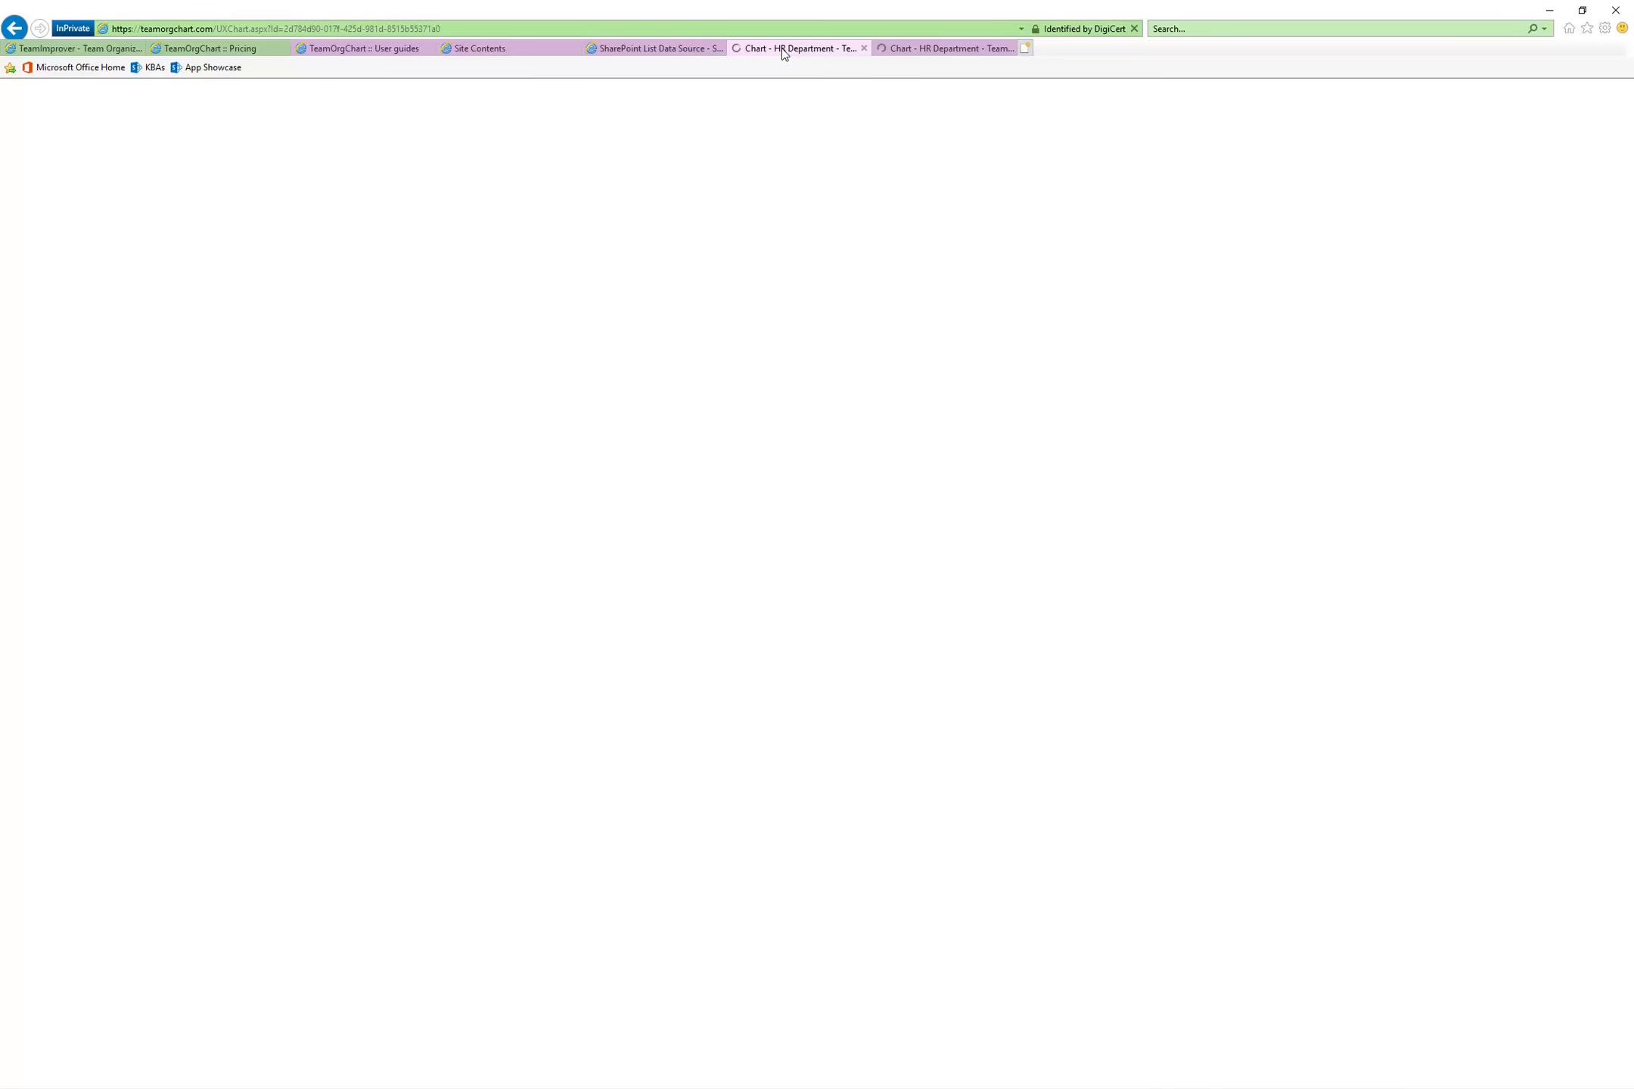
Close the SharePoint List Data Source, Pricing and User guides pages
left_click(667, 53)
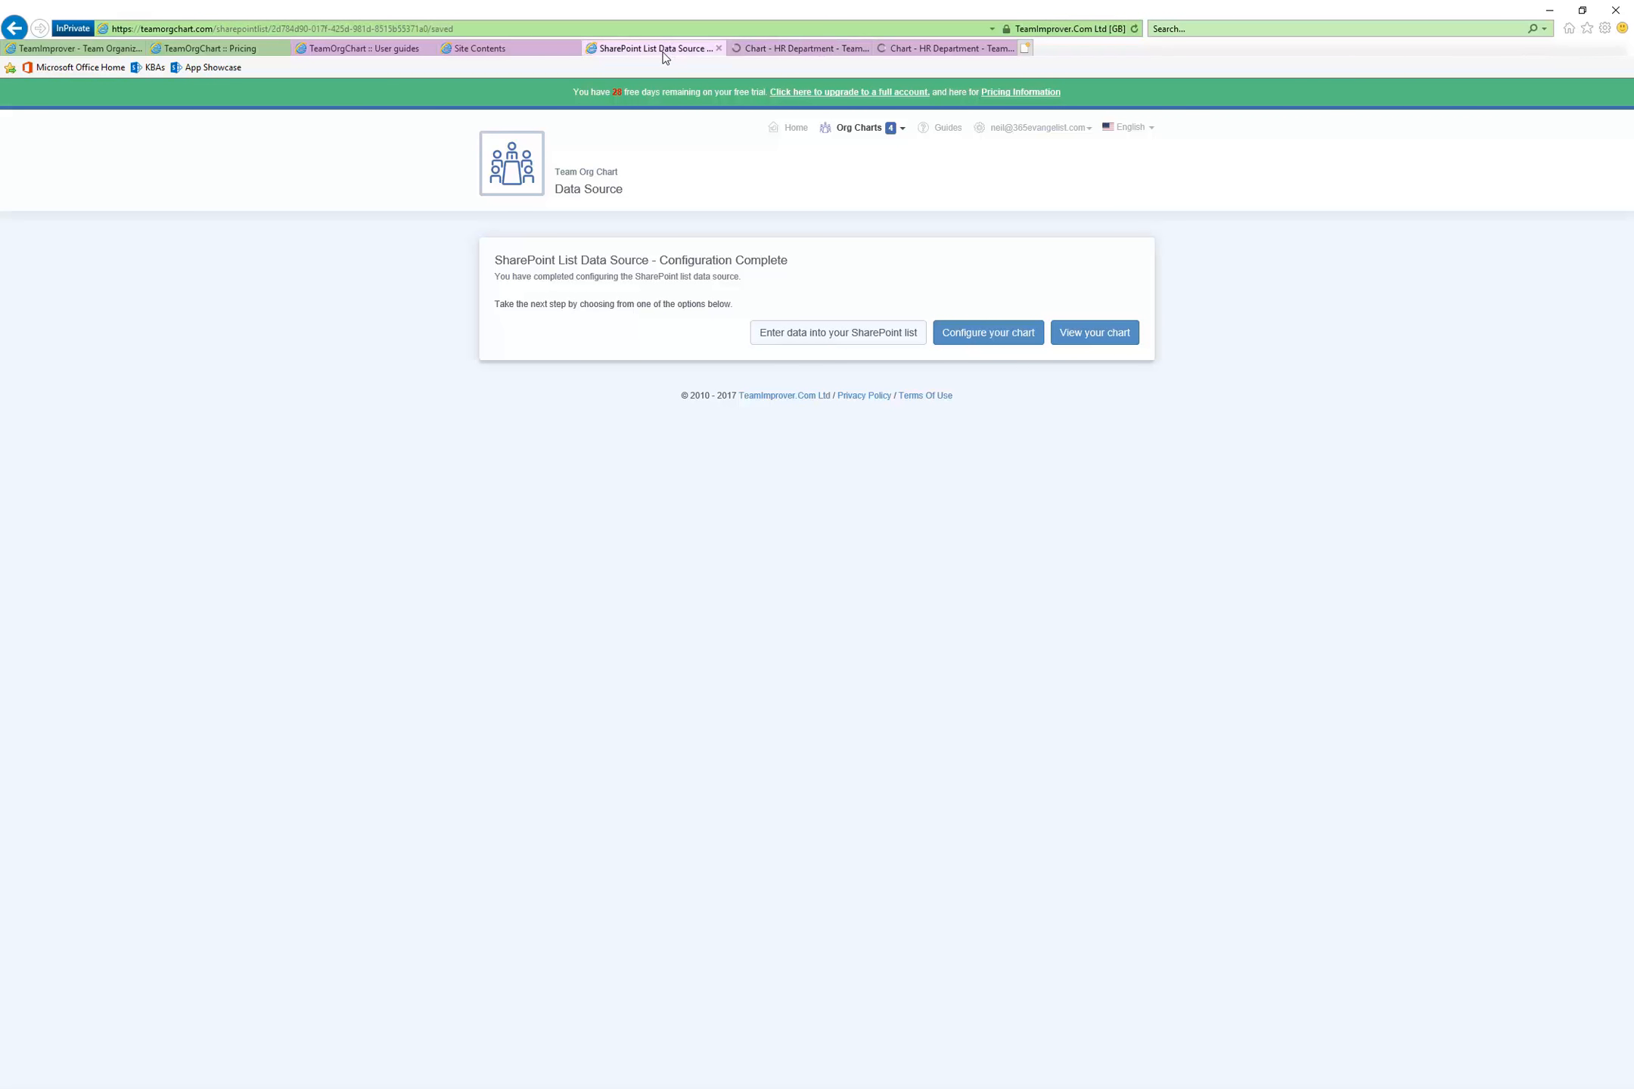
left_click(718, 49)
left_click(518, 51)
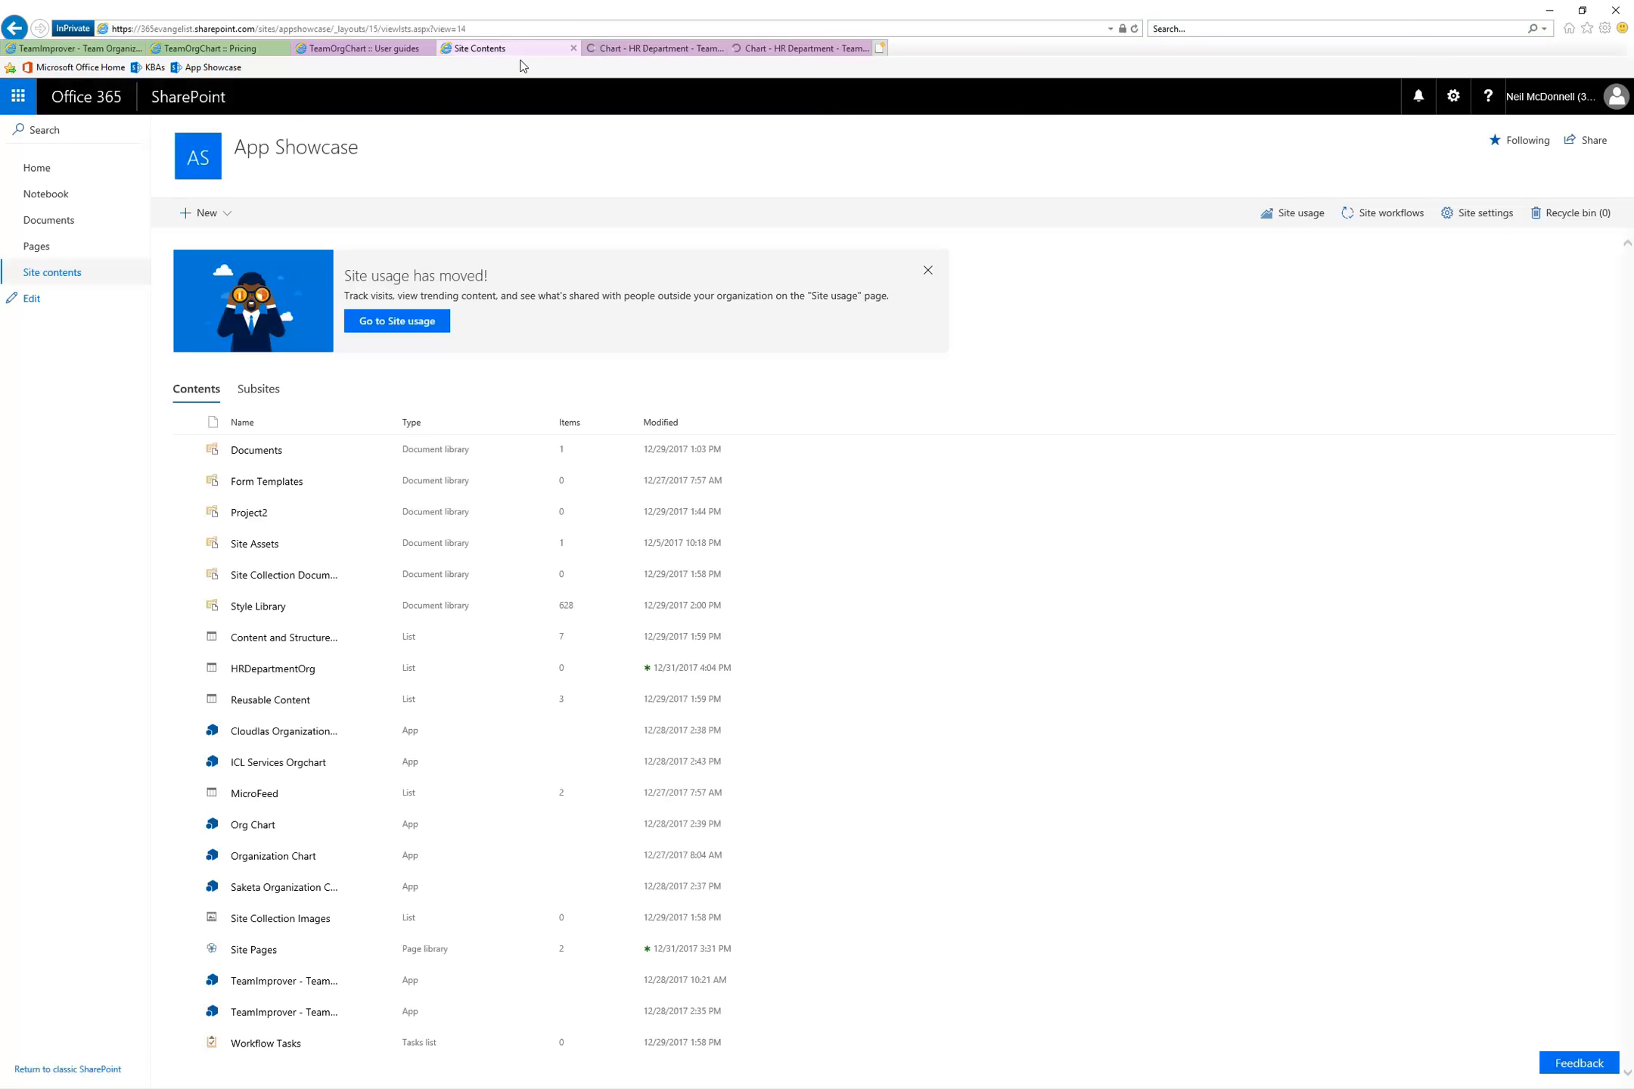
left_click(254, 50)
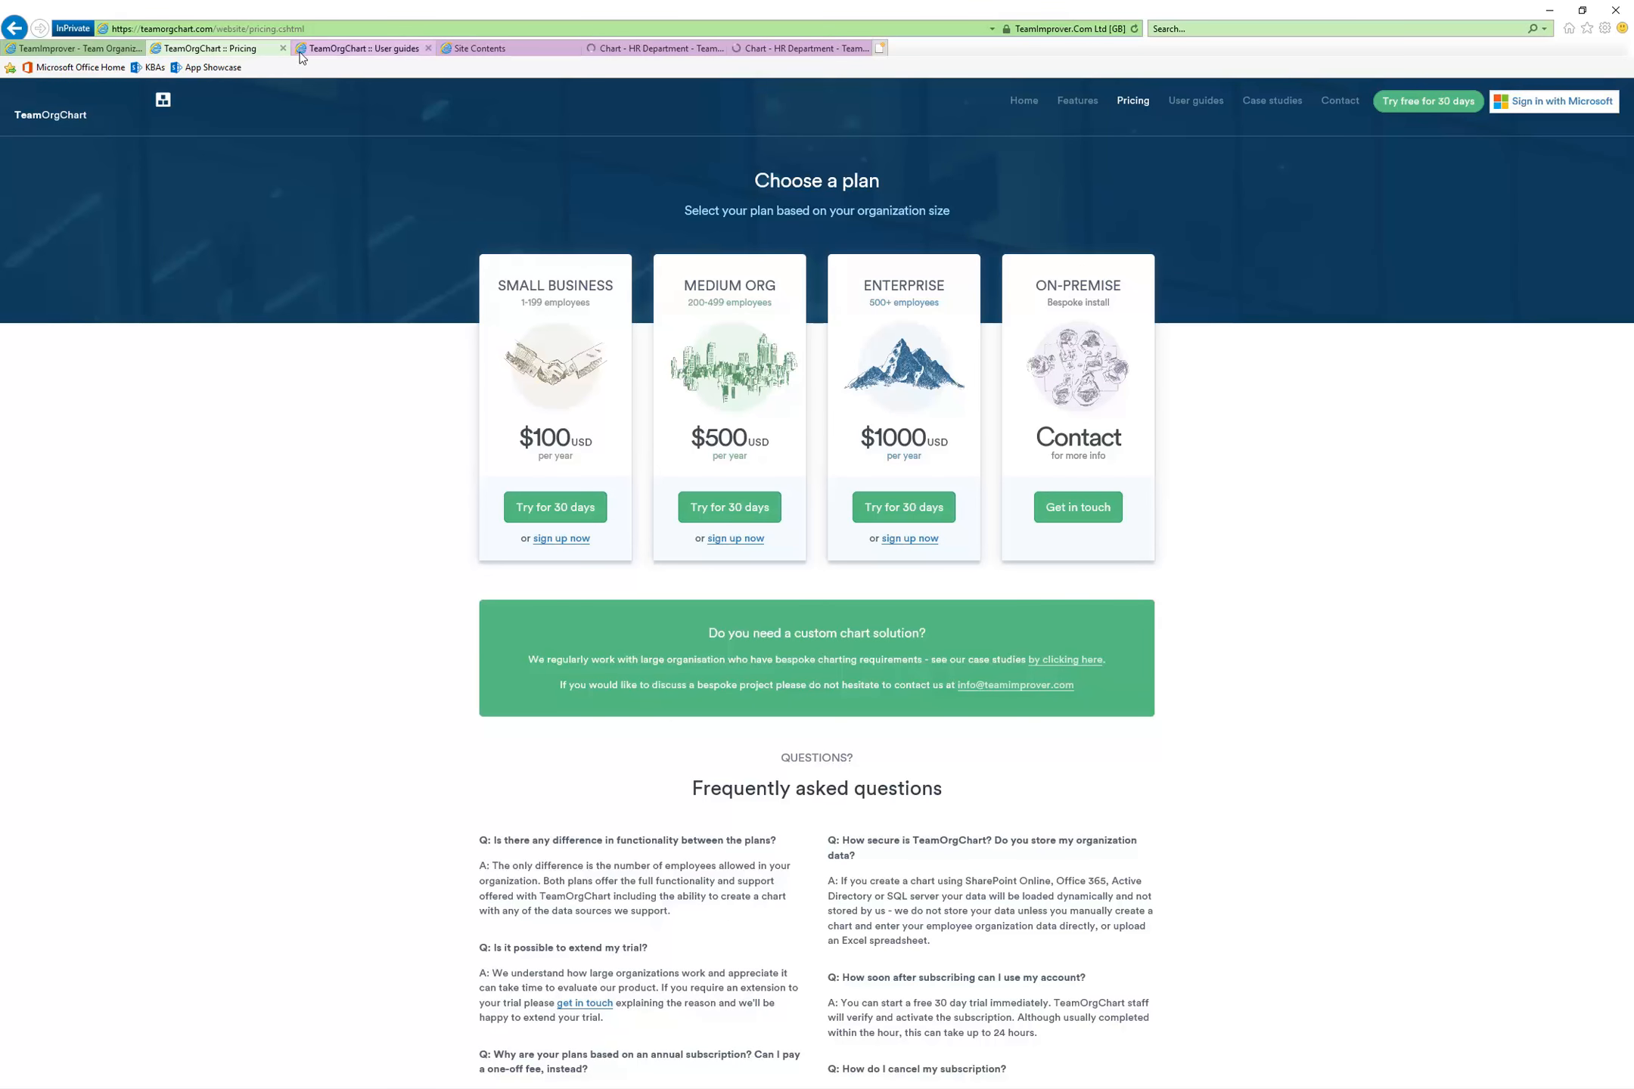
left_click(283, 49)
left_click(241, 50)
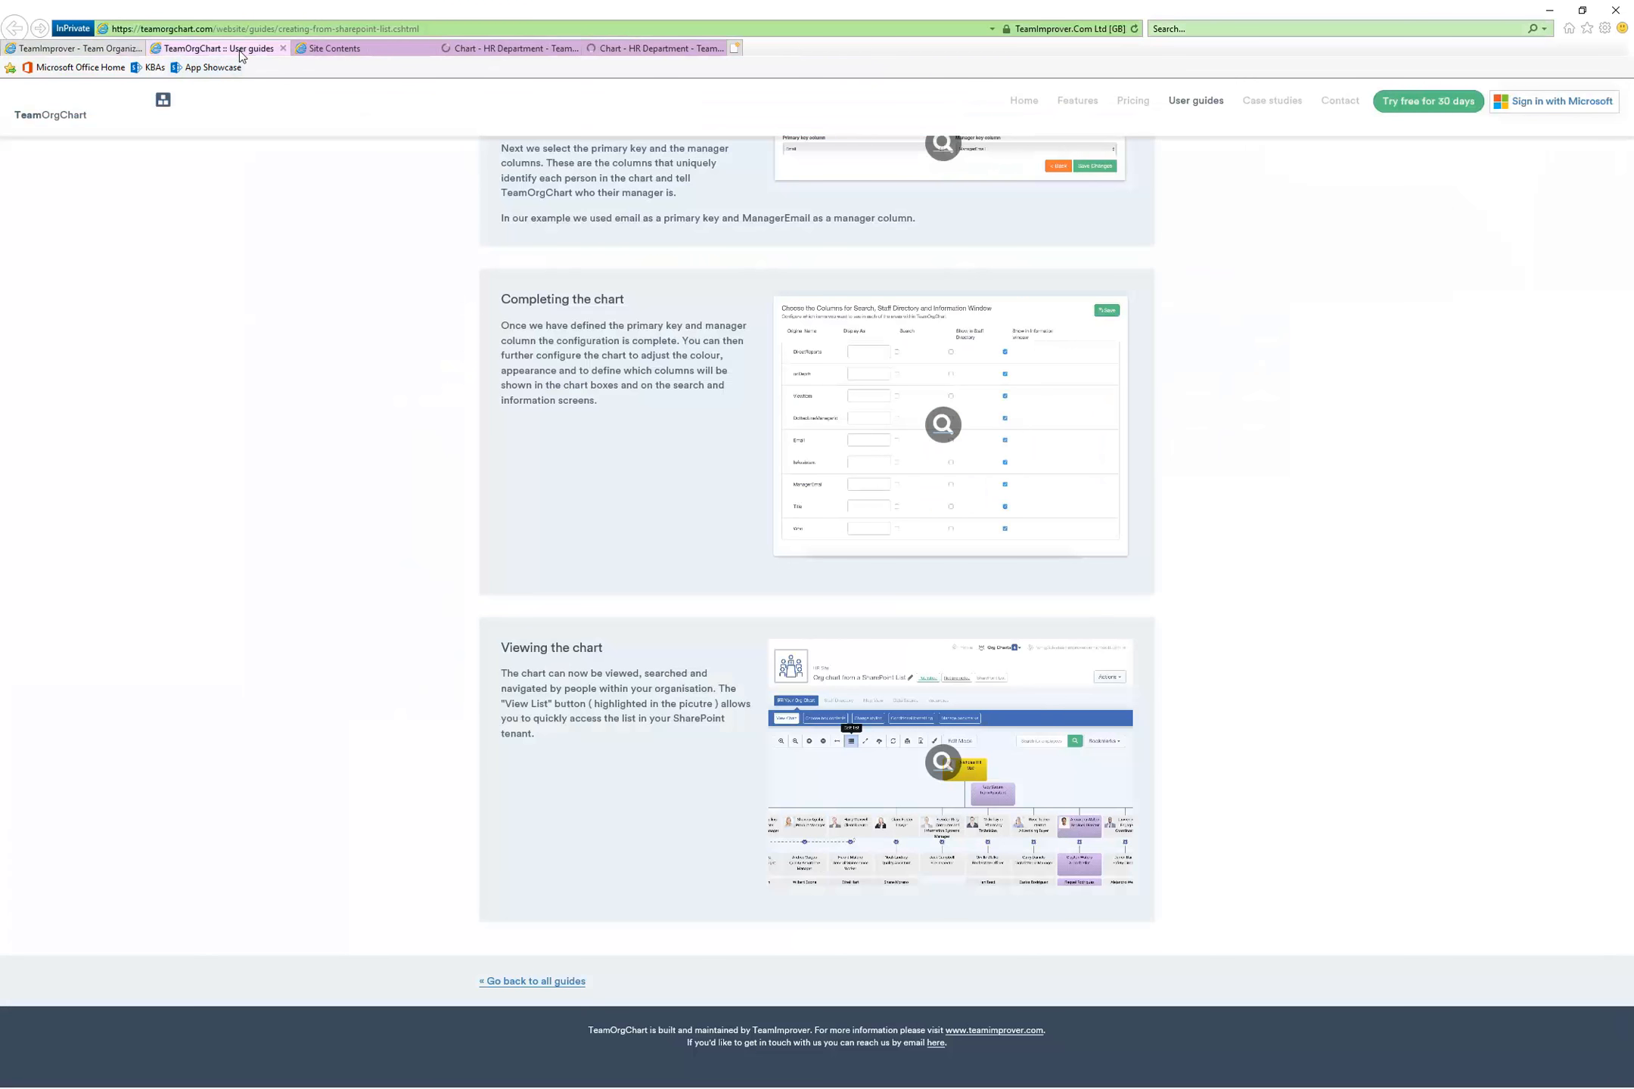
scroll(635, 325, "up", 20)
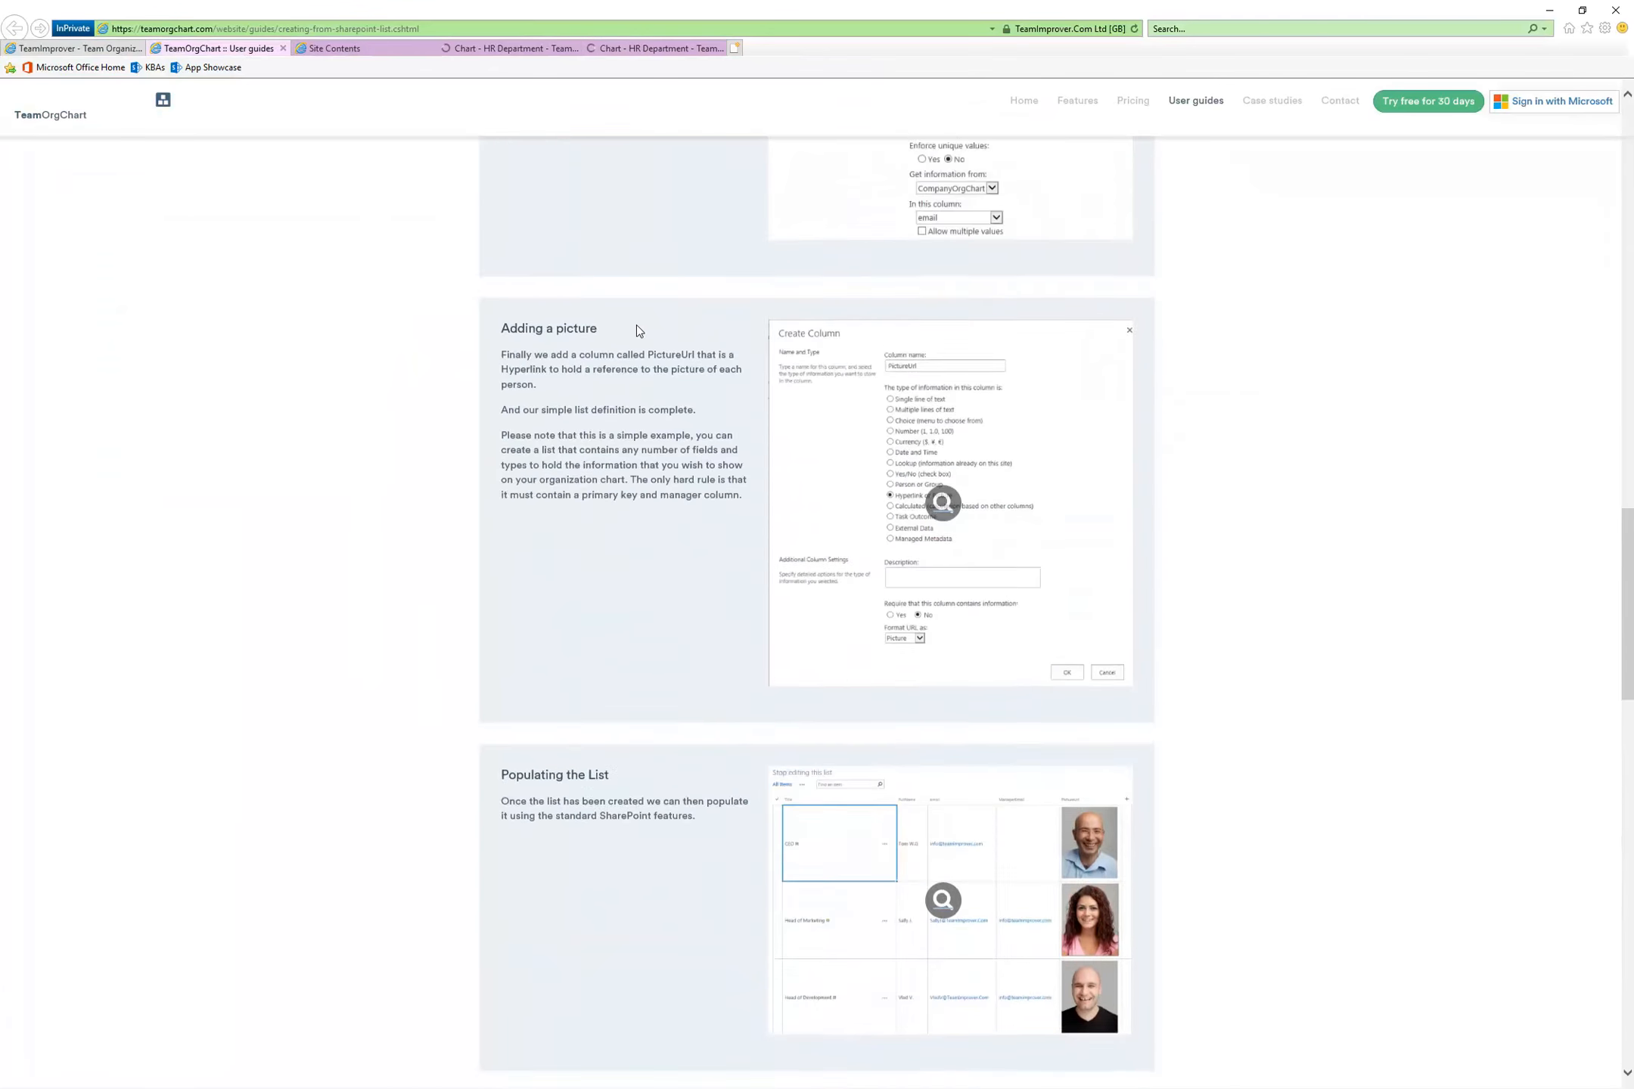
scroll(637, 326, "up", 15)
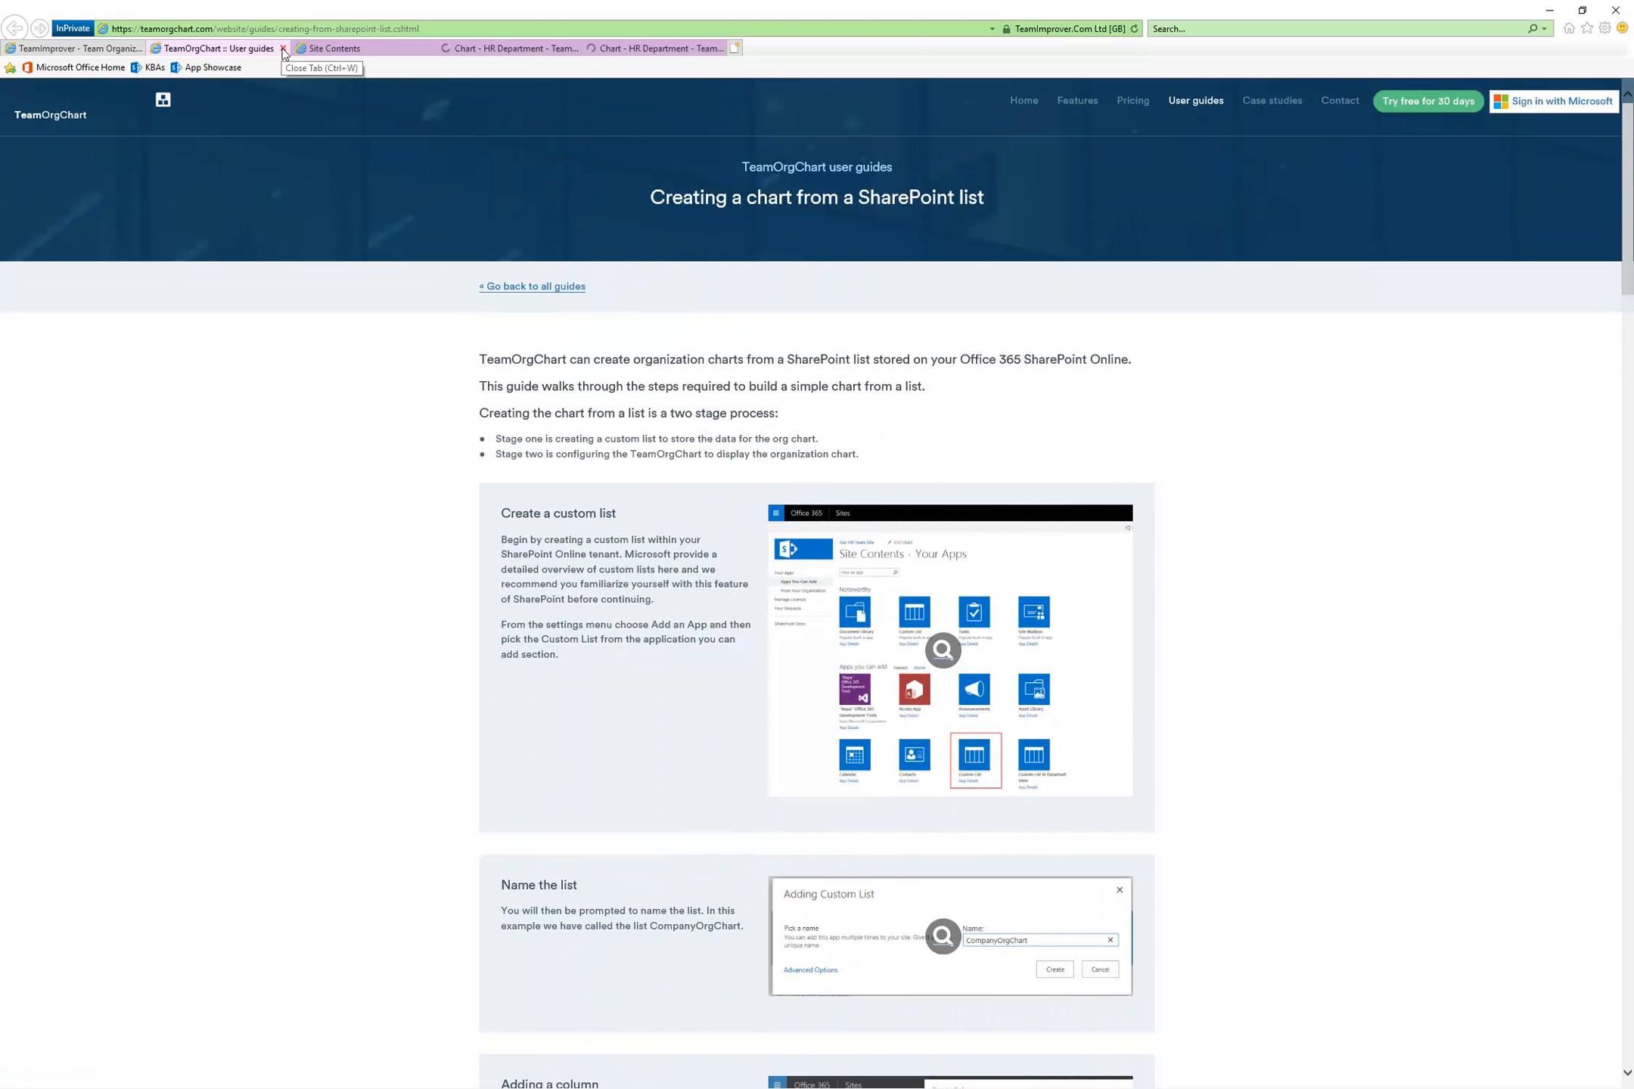
left_click(283, 48)
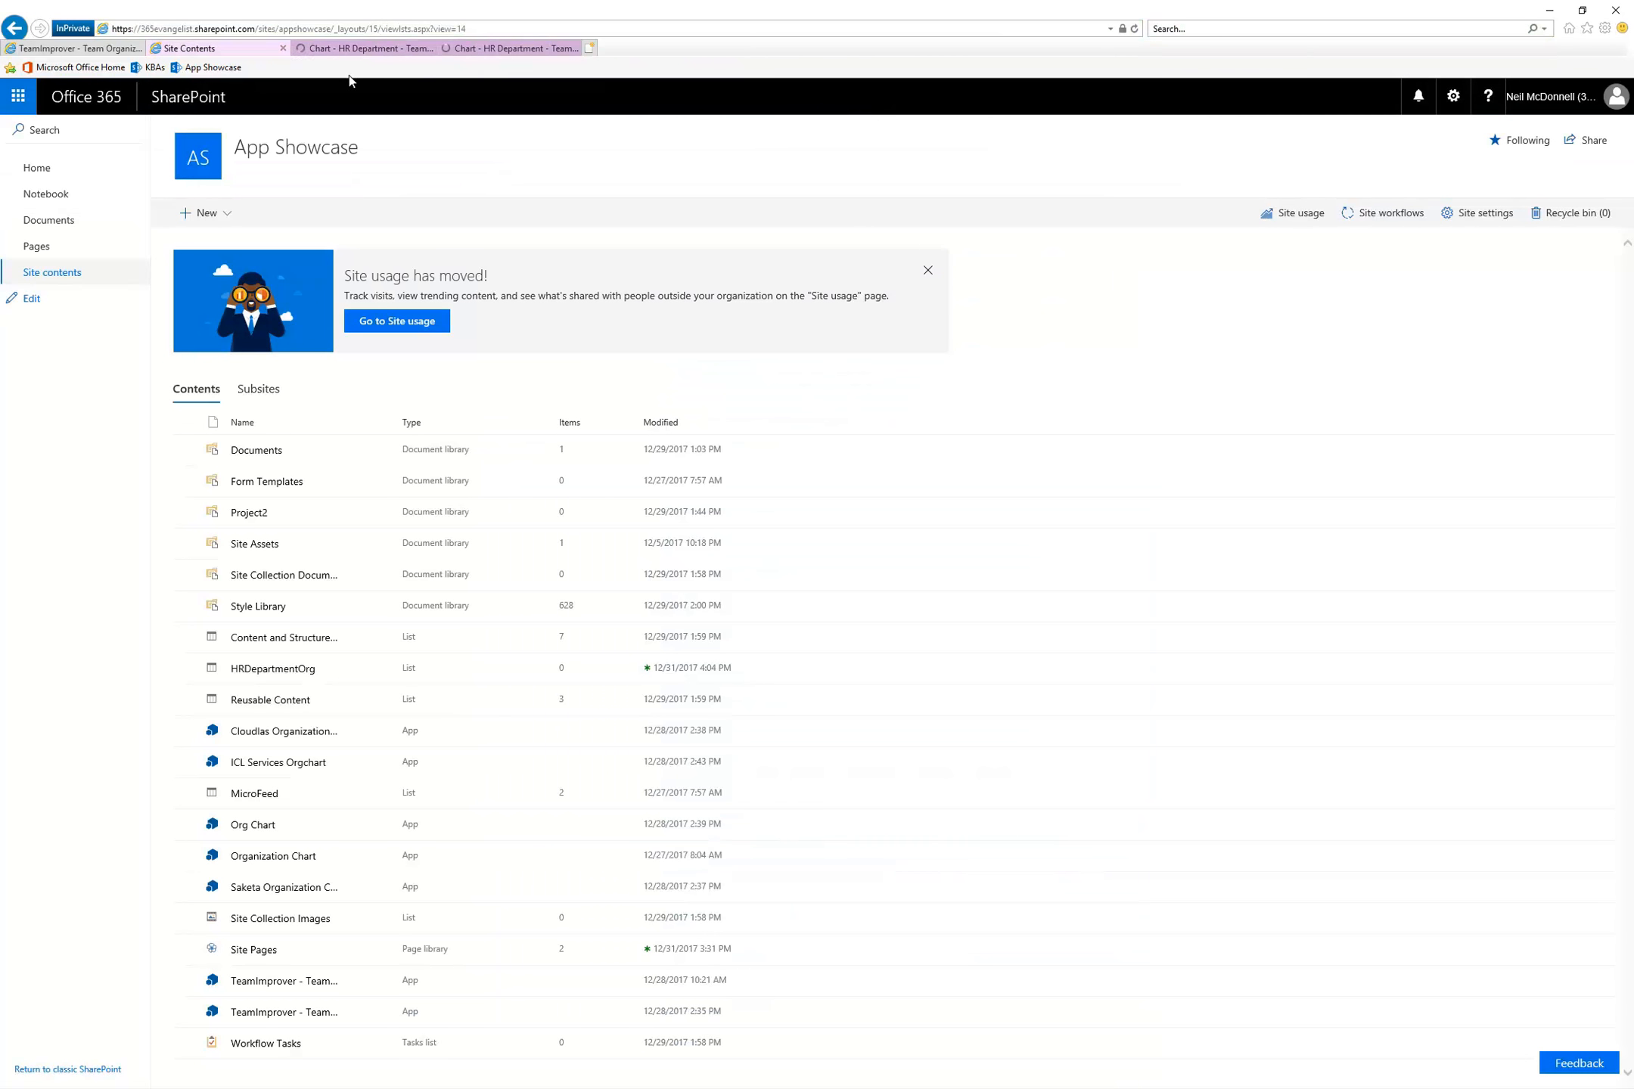
Launch the TeamImprover app from the App Showcase site contents and open the HR Department chart
left_click(370, 48)
left_click(511, 50)
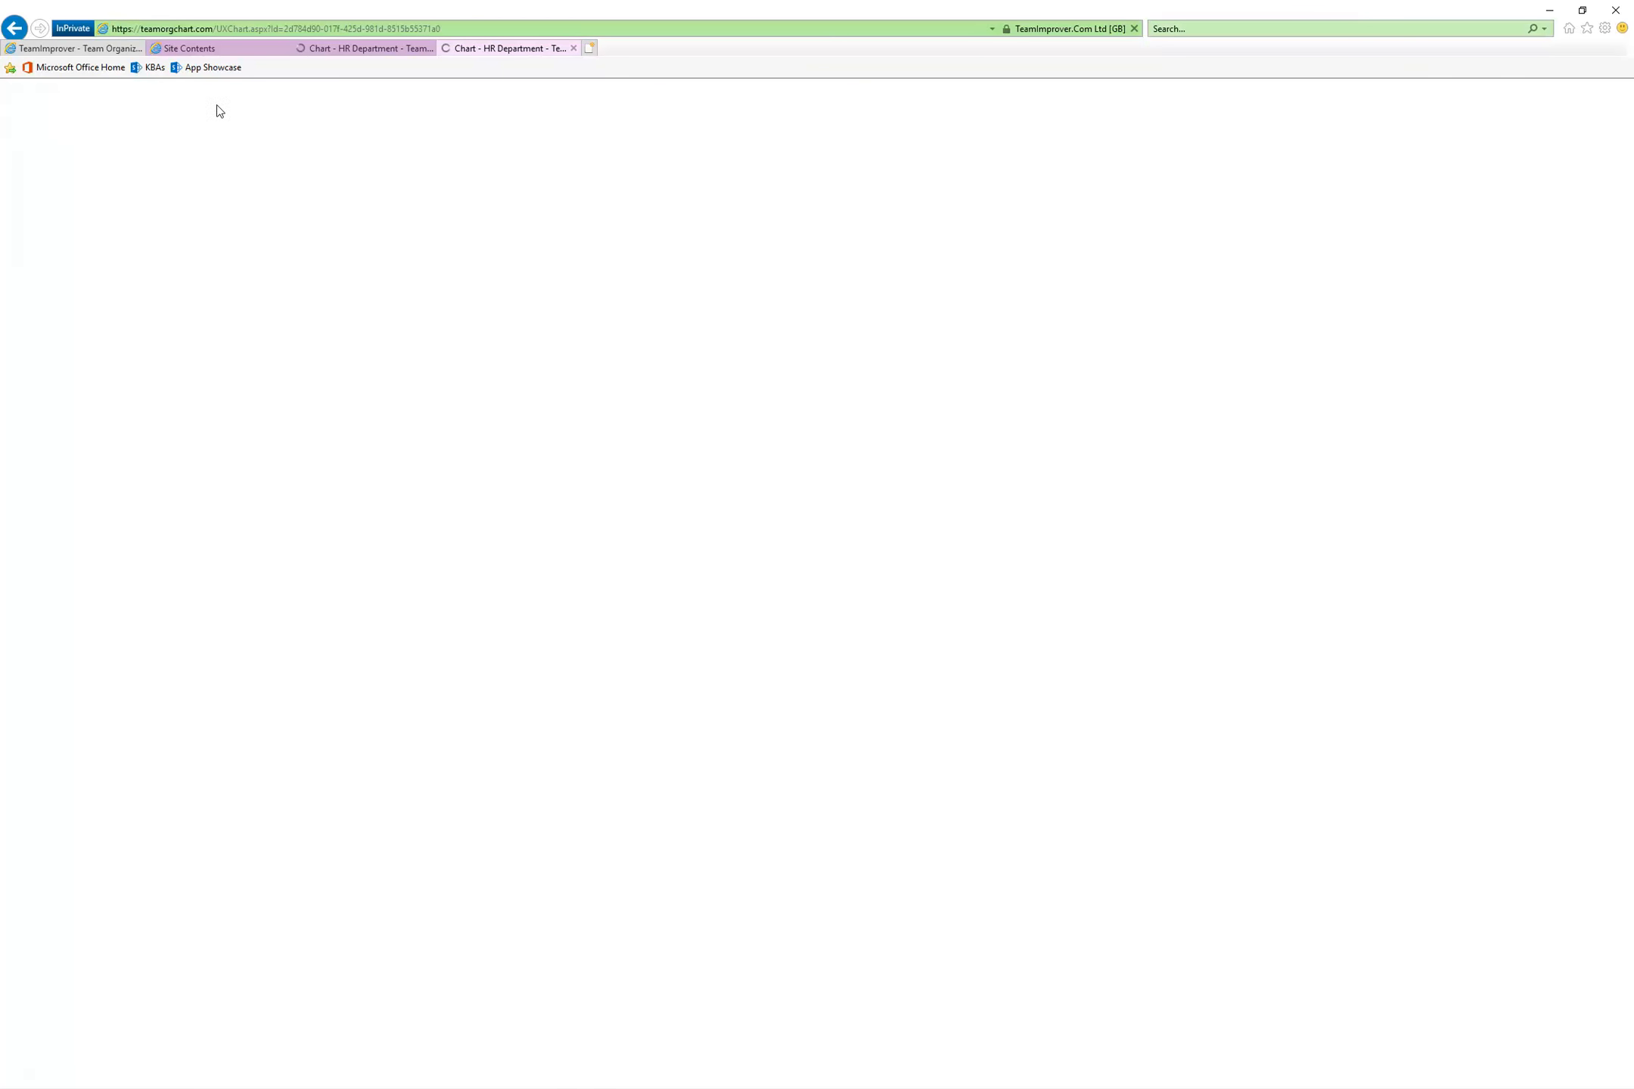
left_click(220, 52)
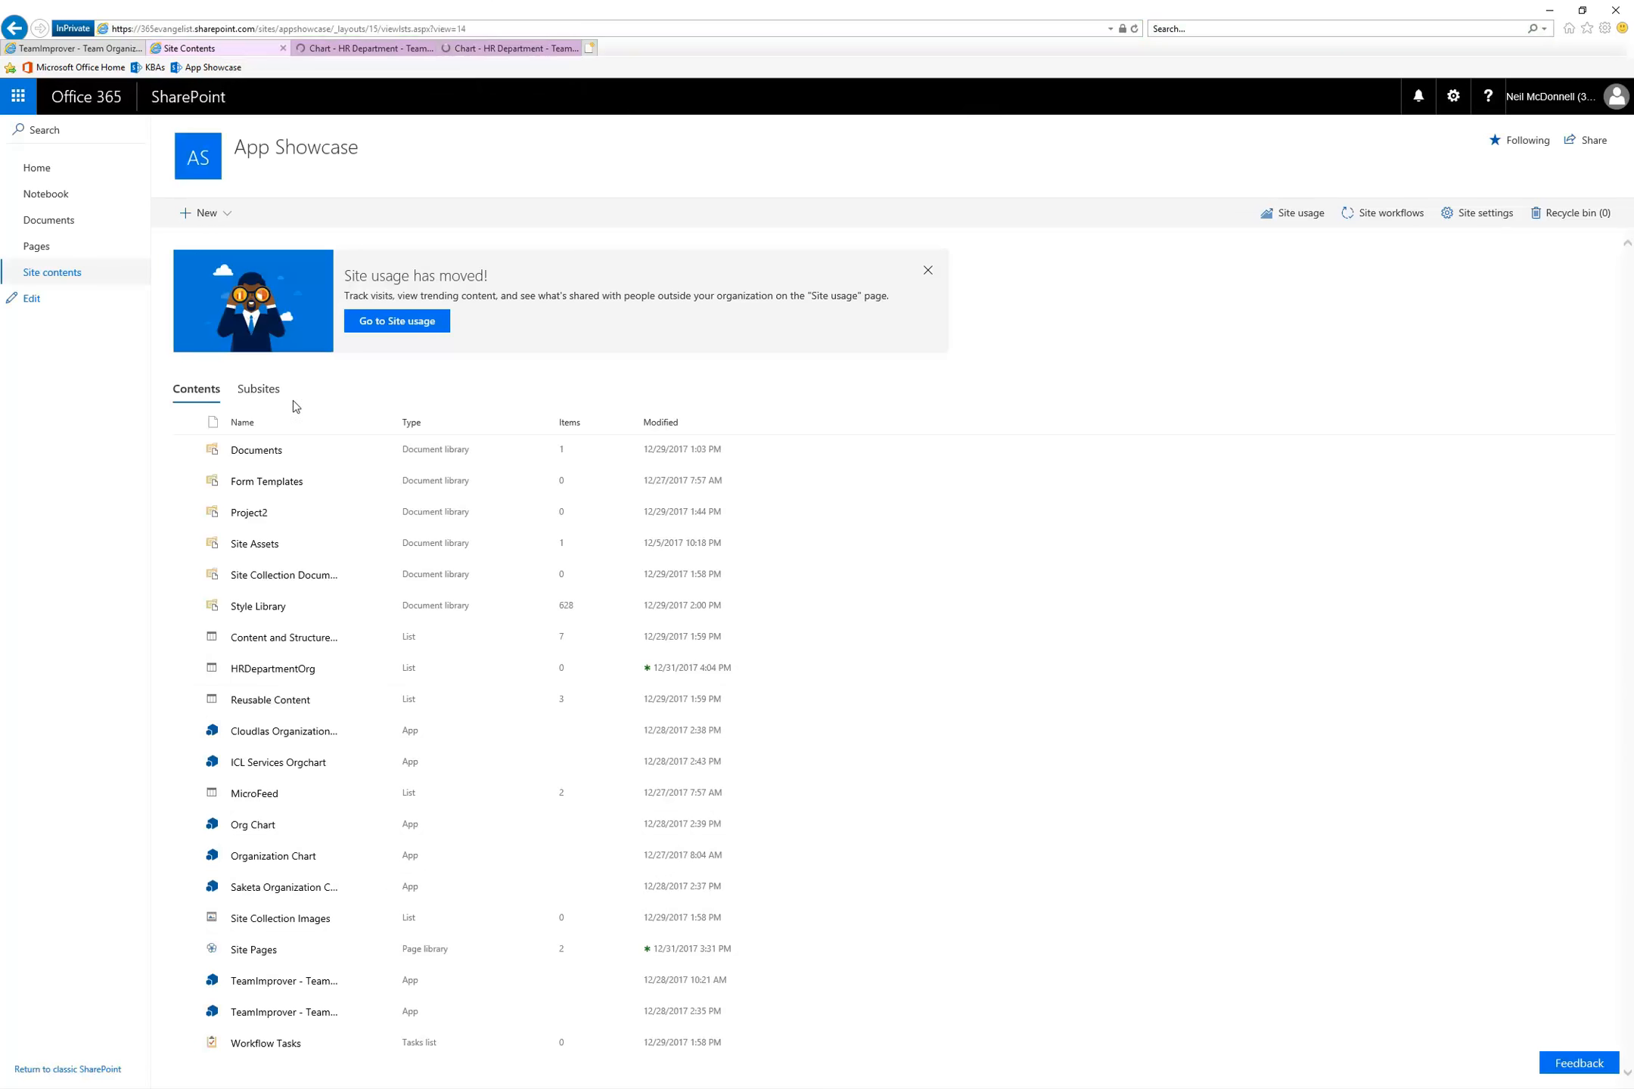
left_click(278, 983)
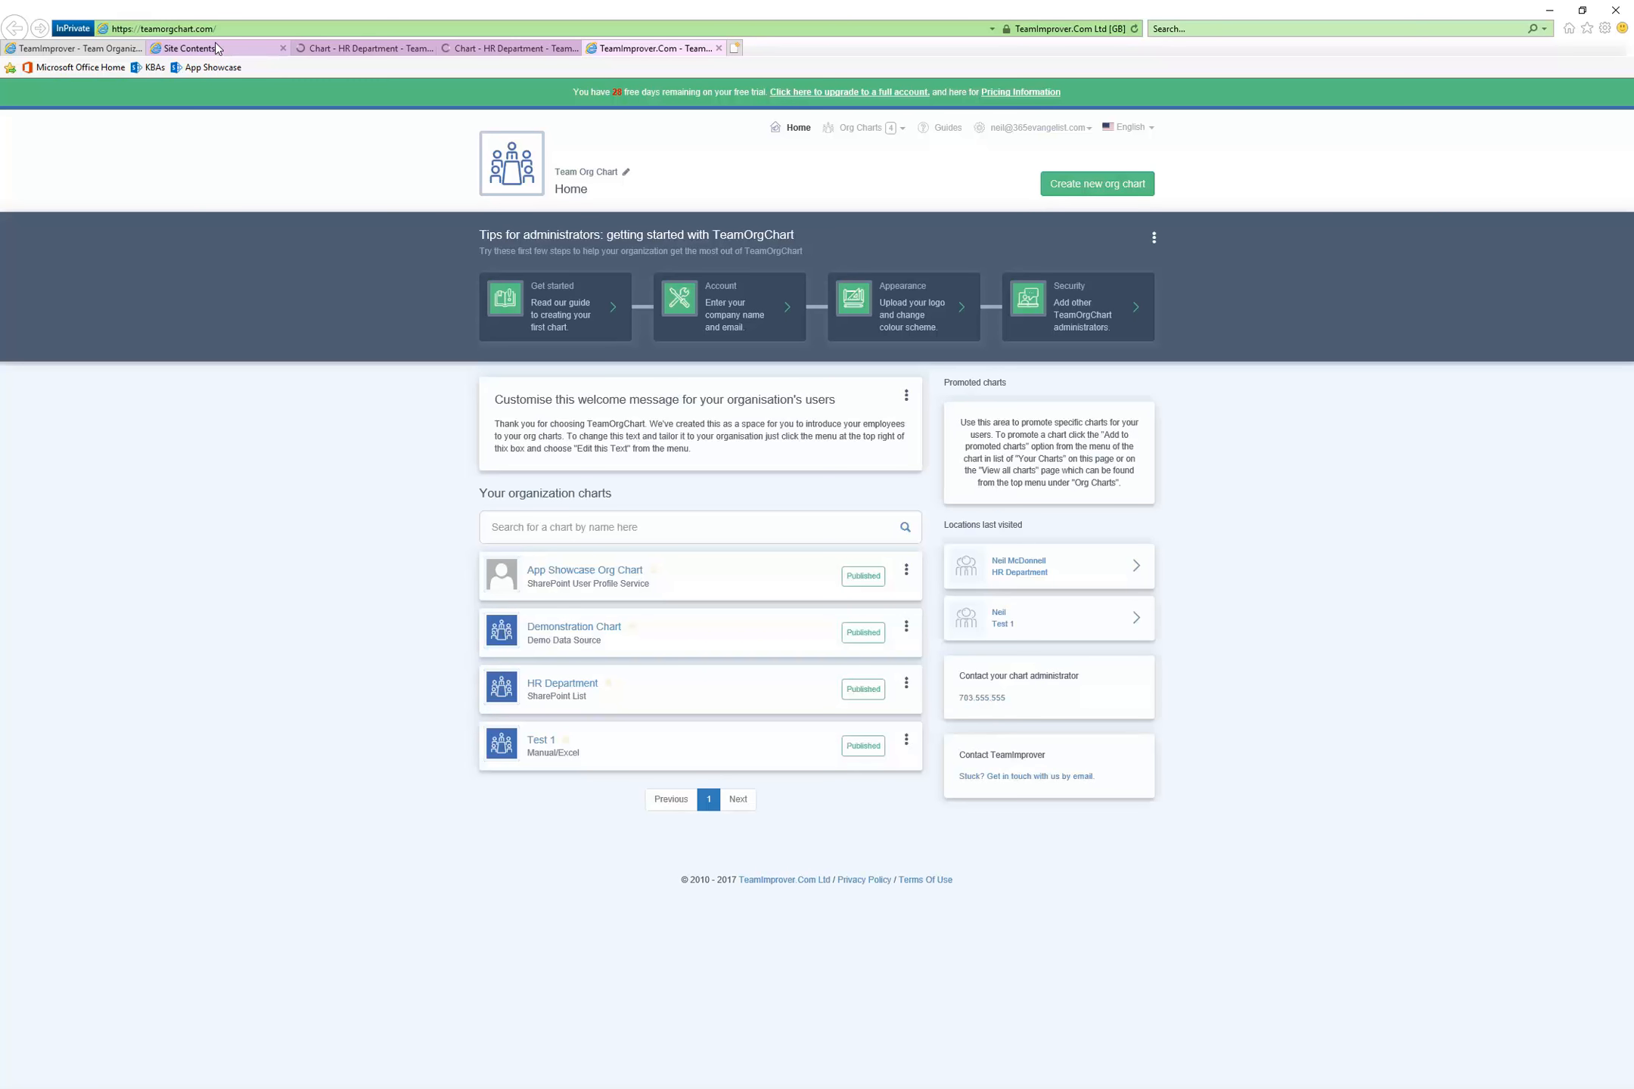
left_click(564, 684)
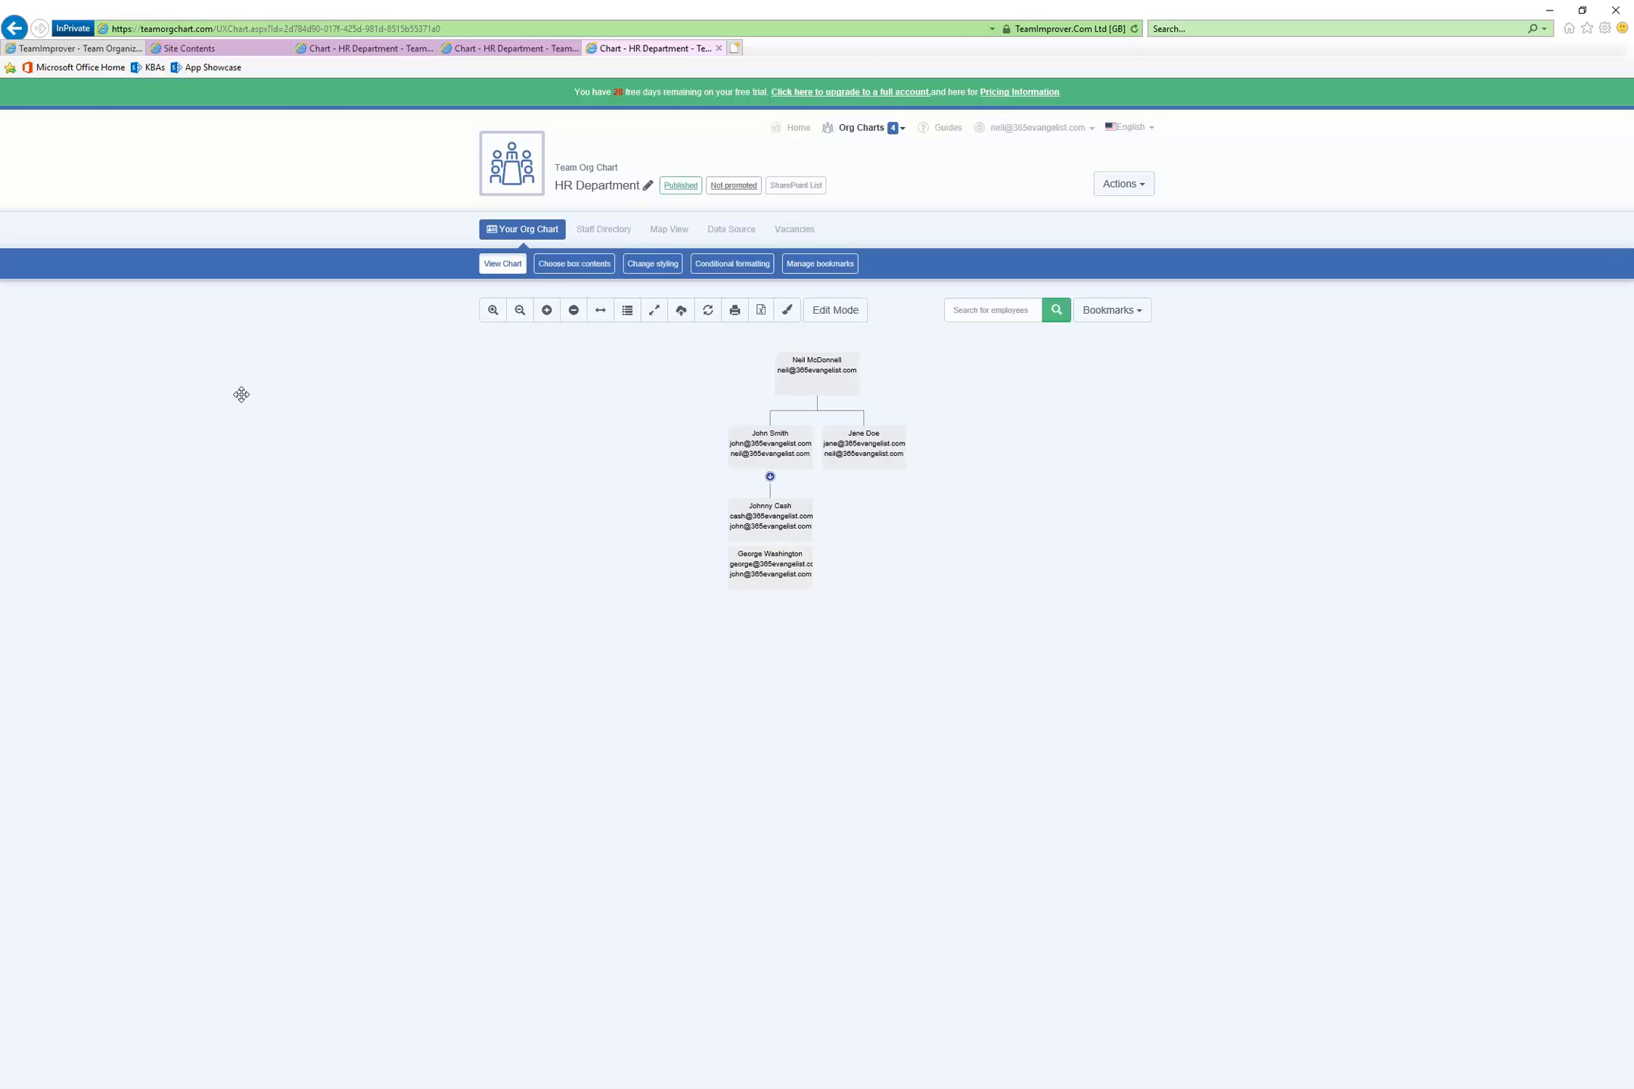
Close the duplicate HR Department chart pages so only one stays open
left_click(559, 53)
left_click(574, 49)
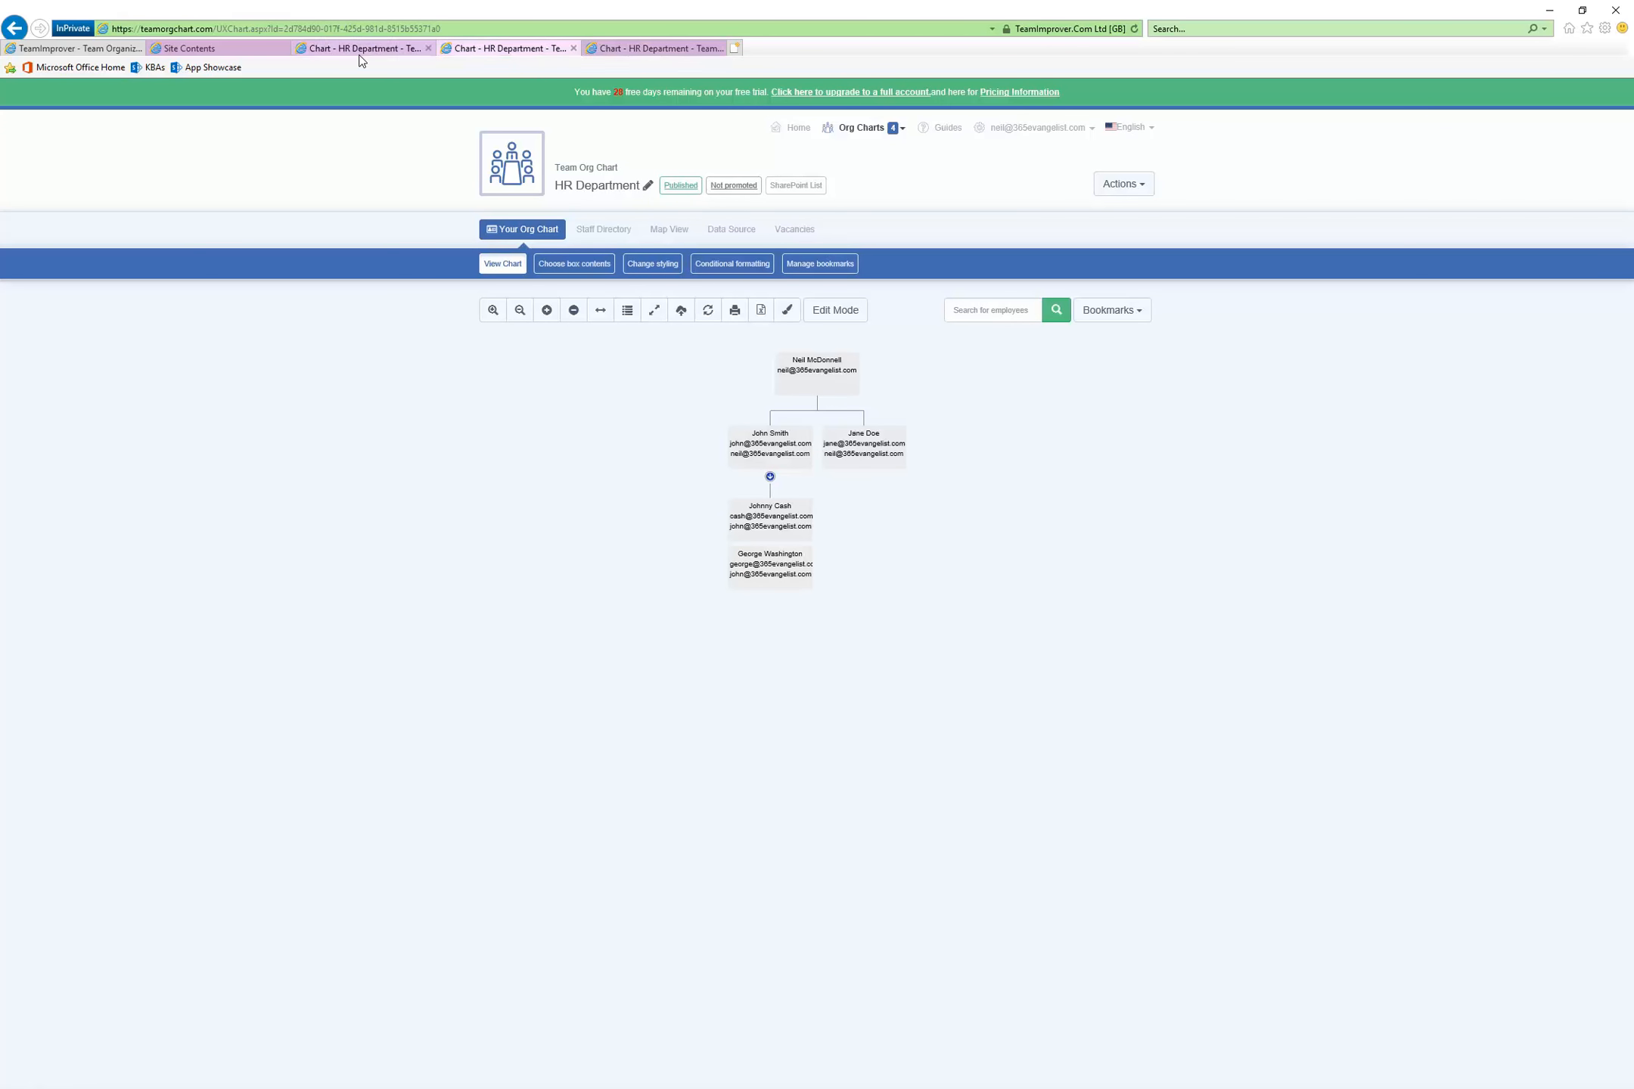
left_click(428, 48)
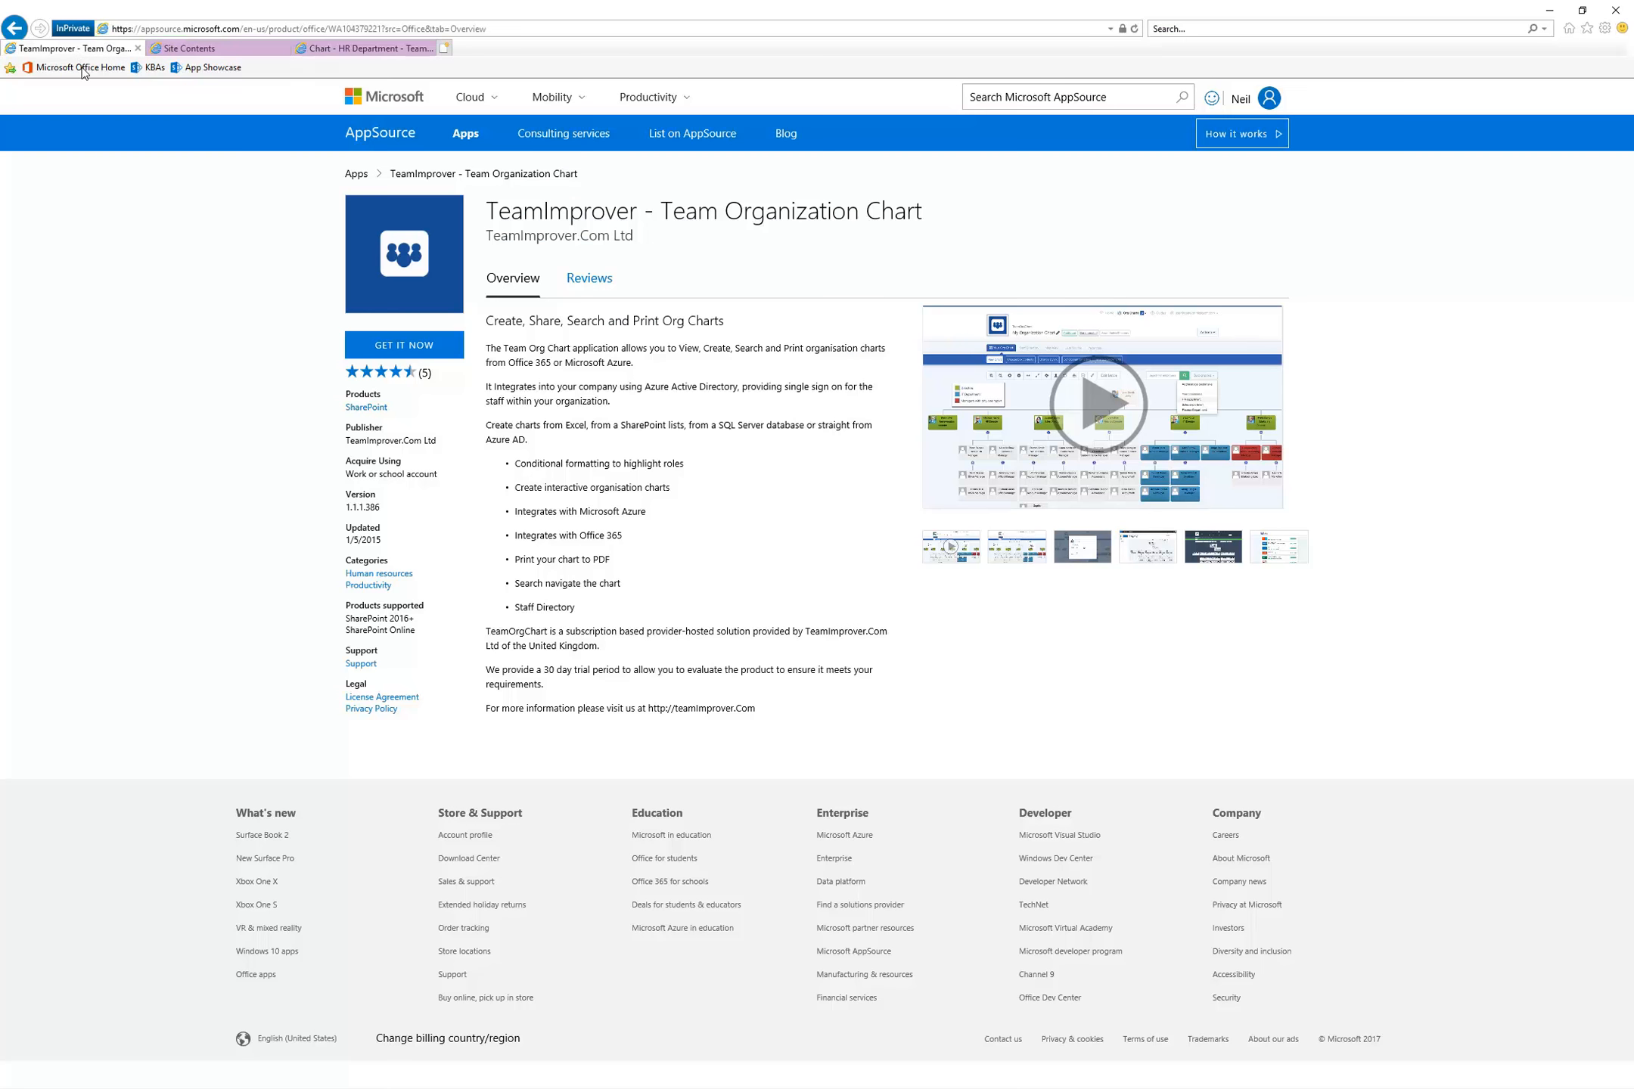
View the AppSource listing's sample screenshots, enlarge the one of an org chart embedded in a SharePoint page, and close it
left_click(77, 48)
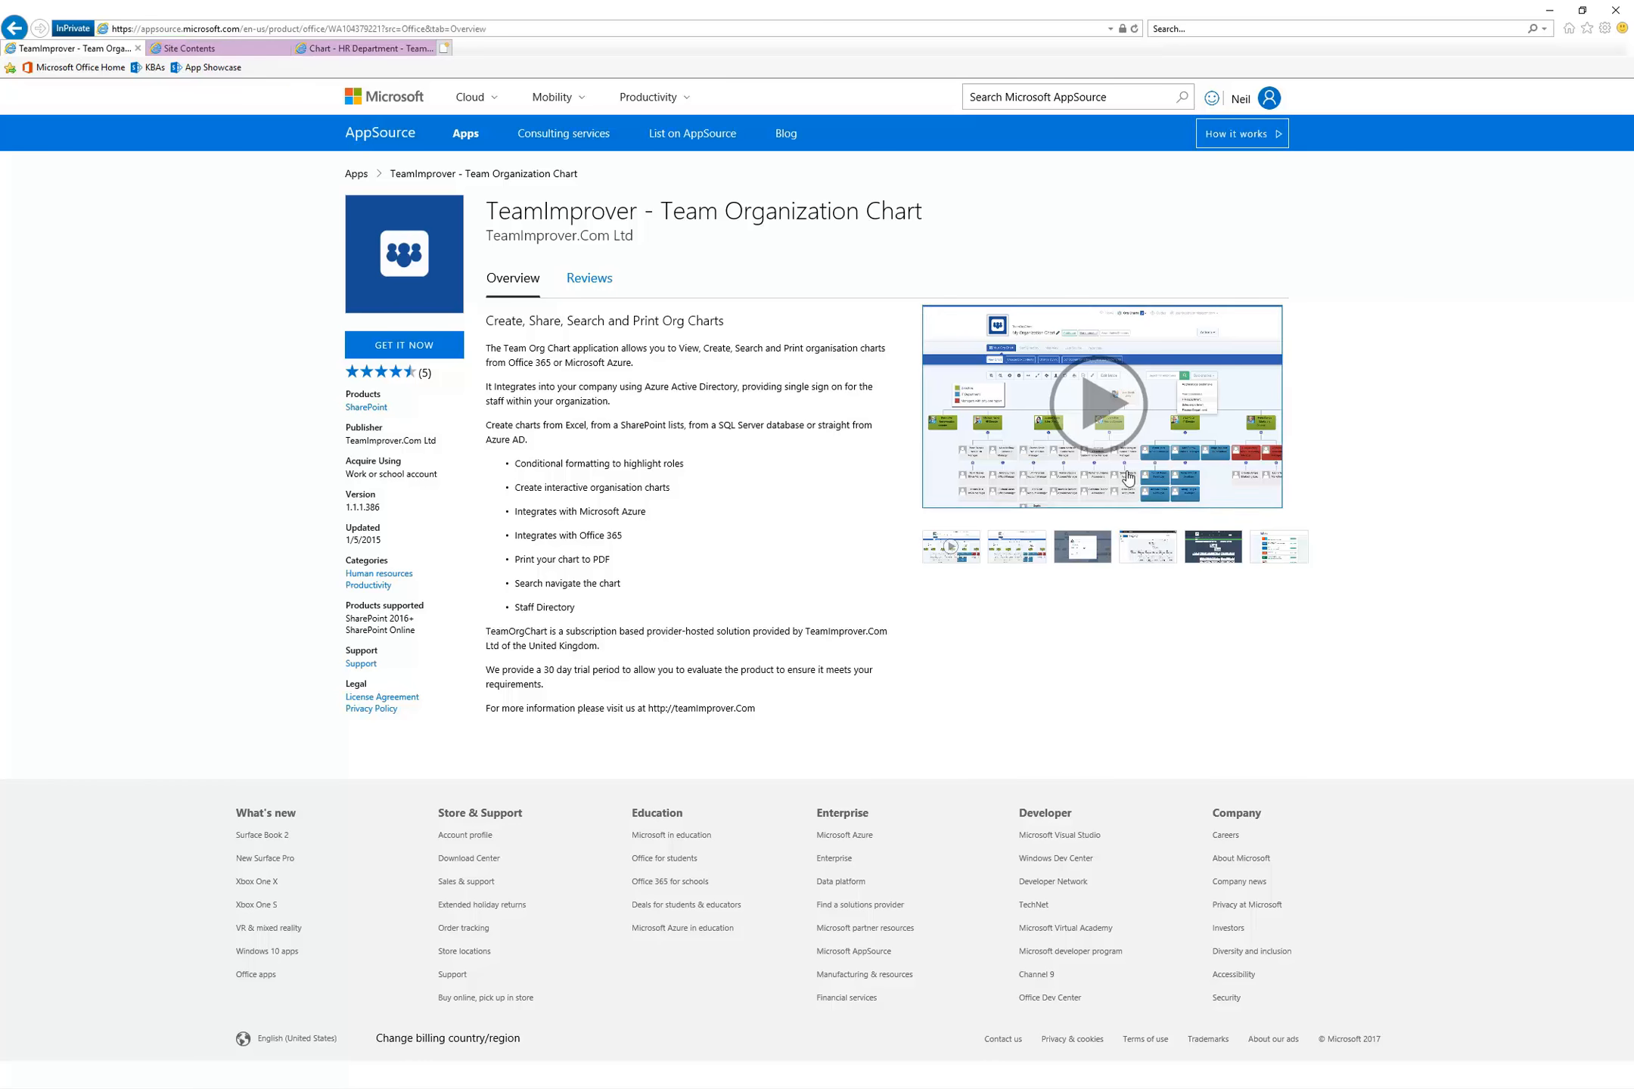
left_click(1008, 559)
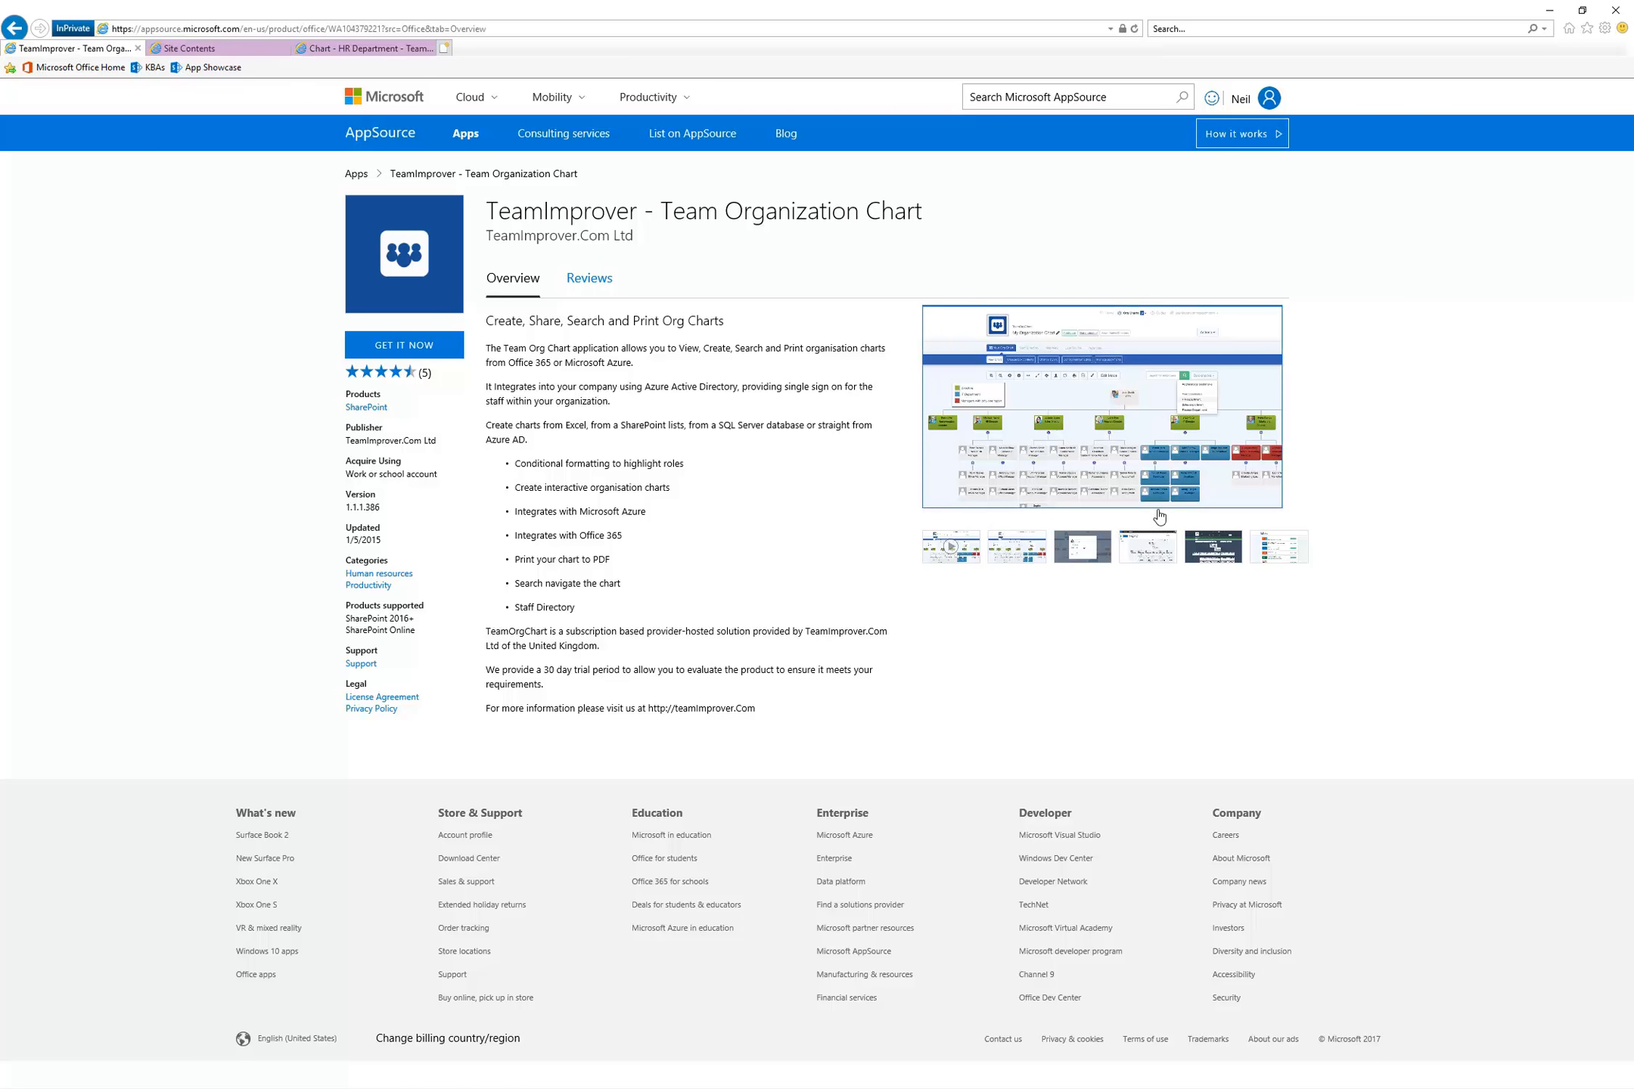
left_click(1146, 557)
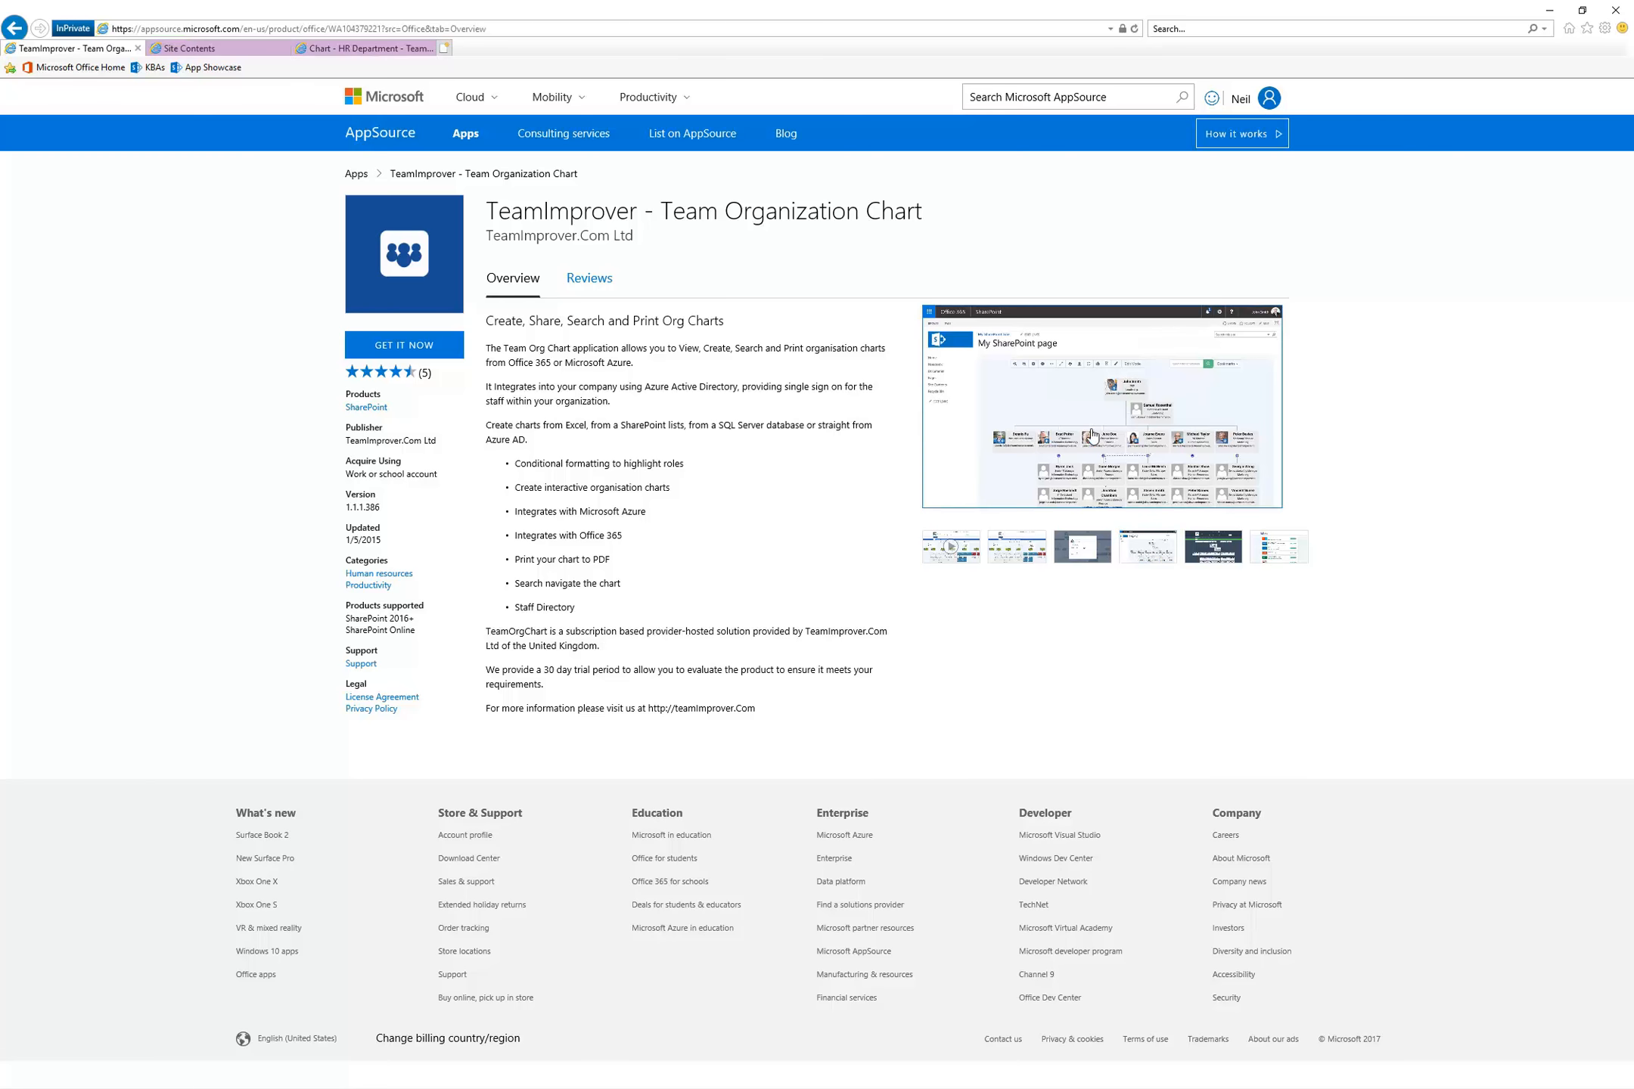
left_click(1135, 453)
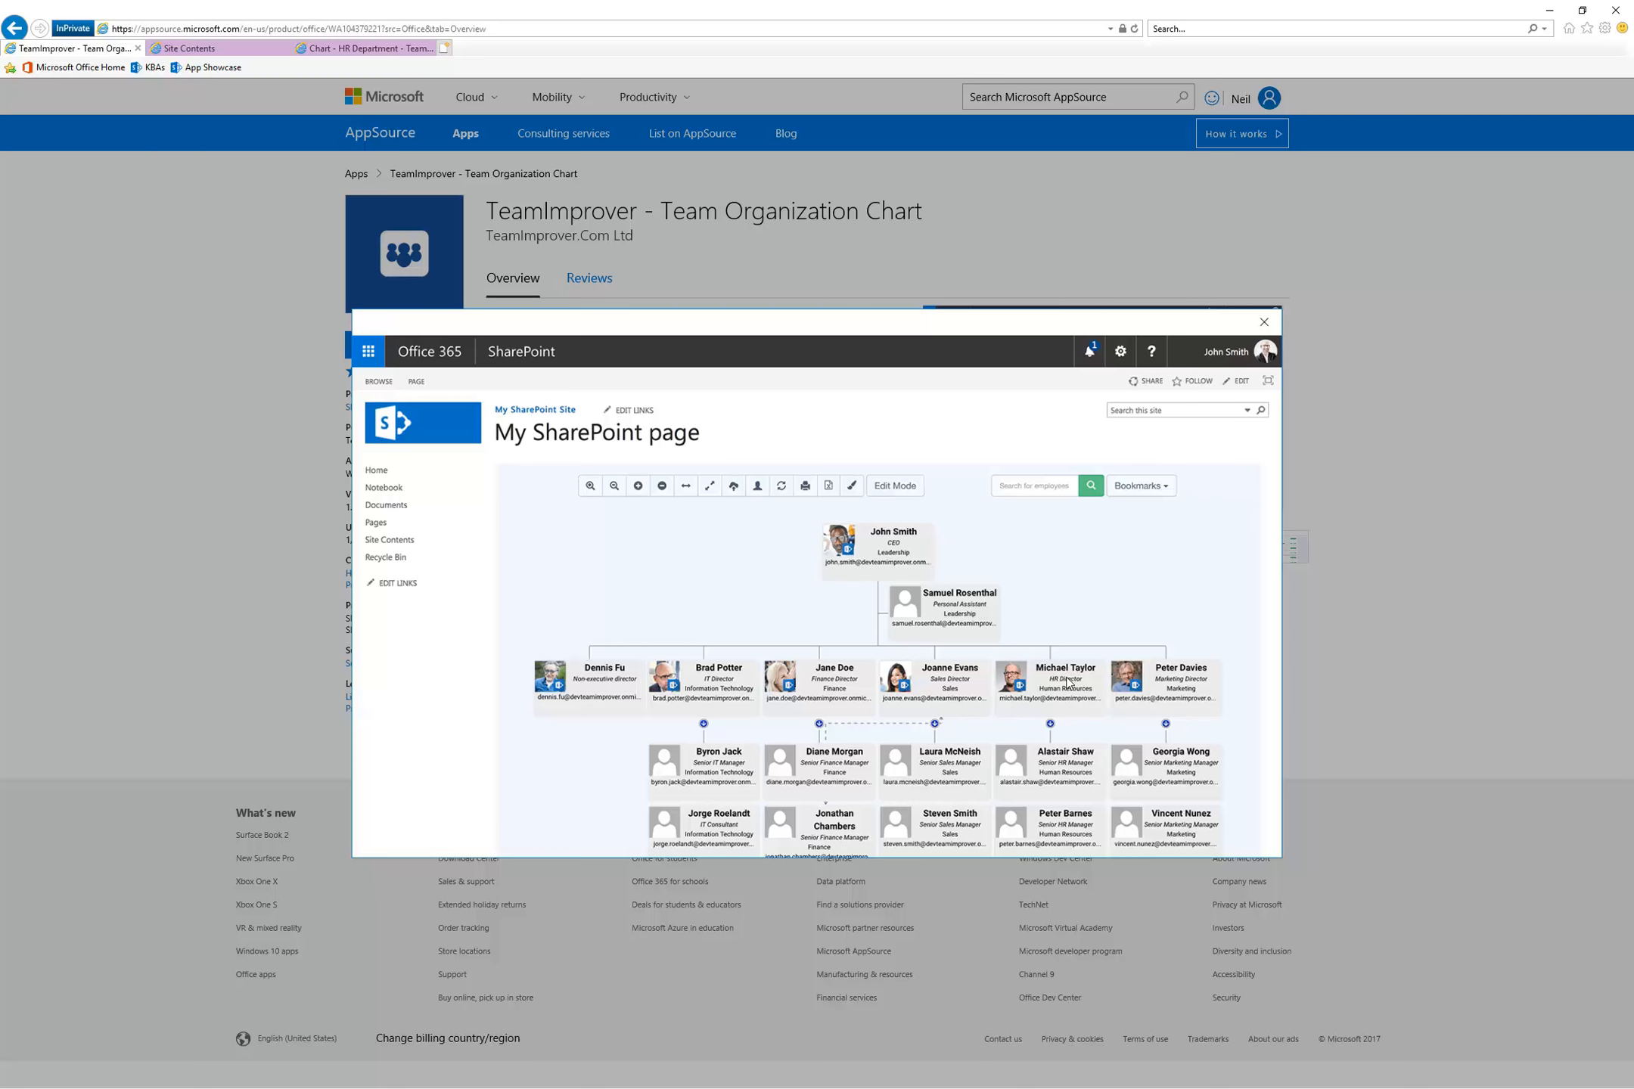
left_click(1322, 262)
Open the entry of the right-hand second-level employee in the HR Department chart, and return to the app's AppSource listing
left_click(370, 47)
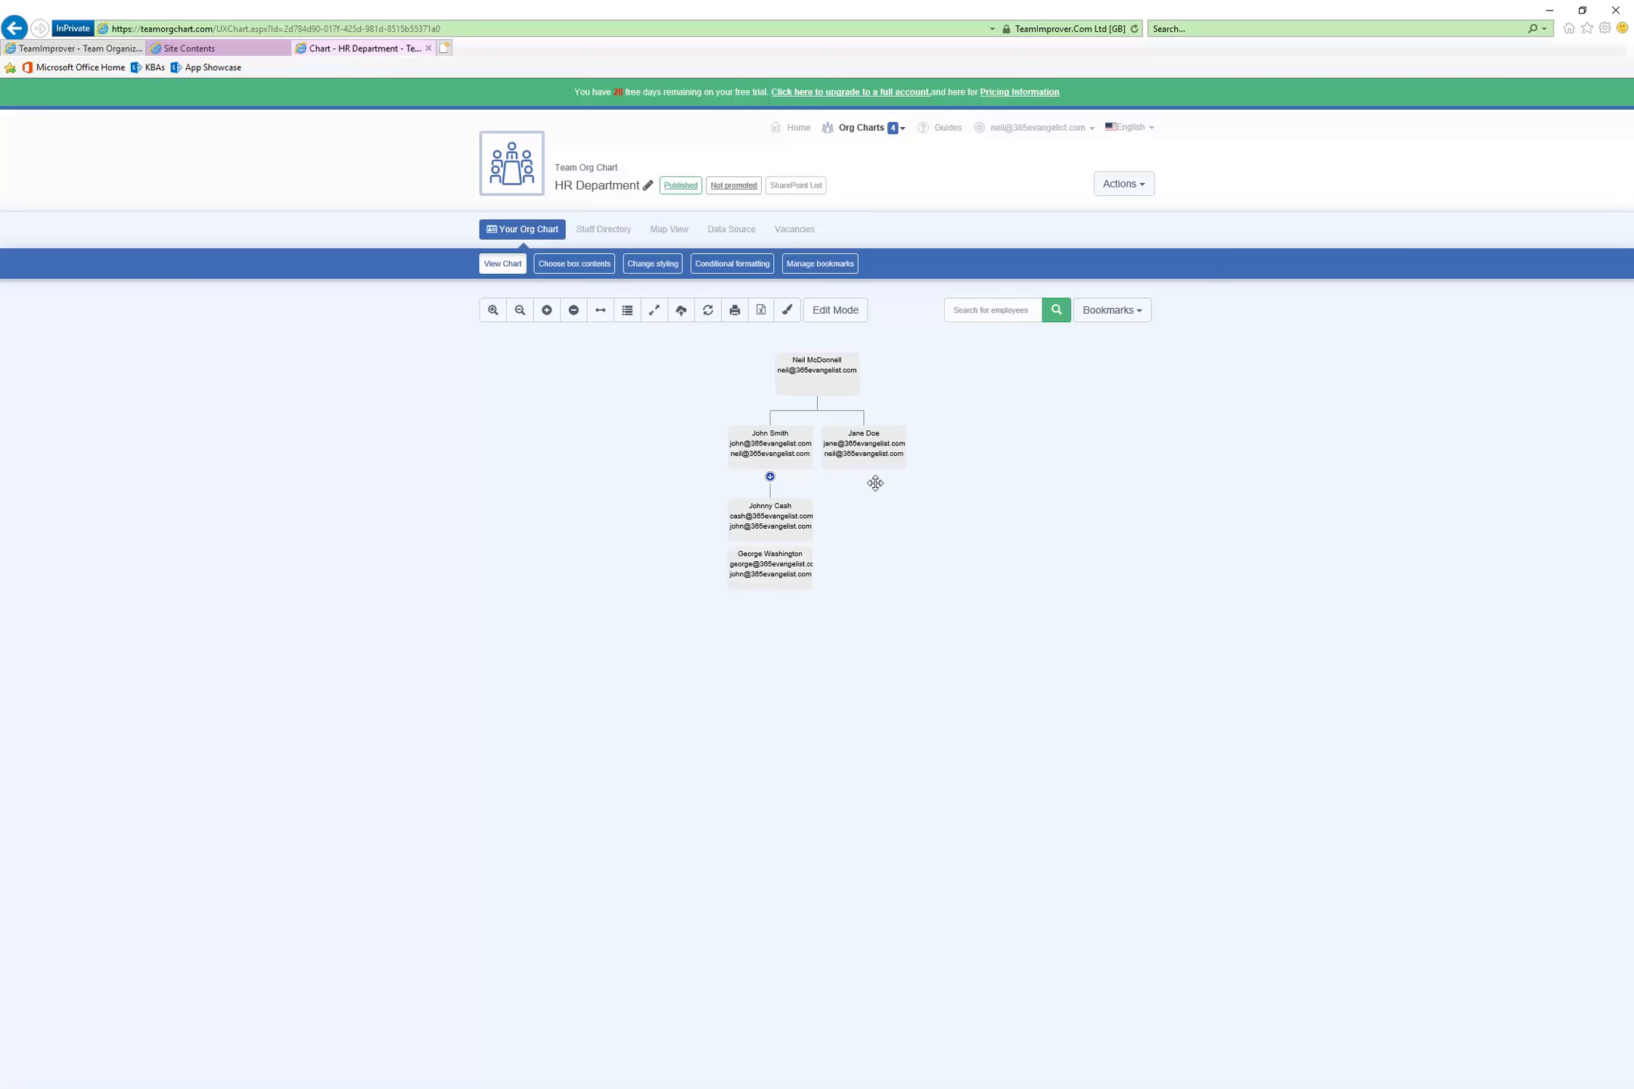
left_click(874, 453)
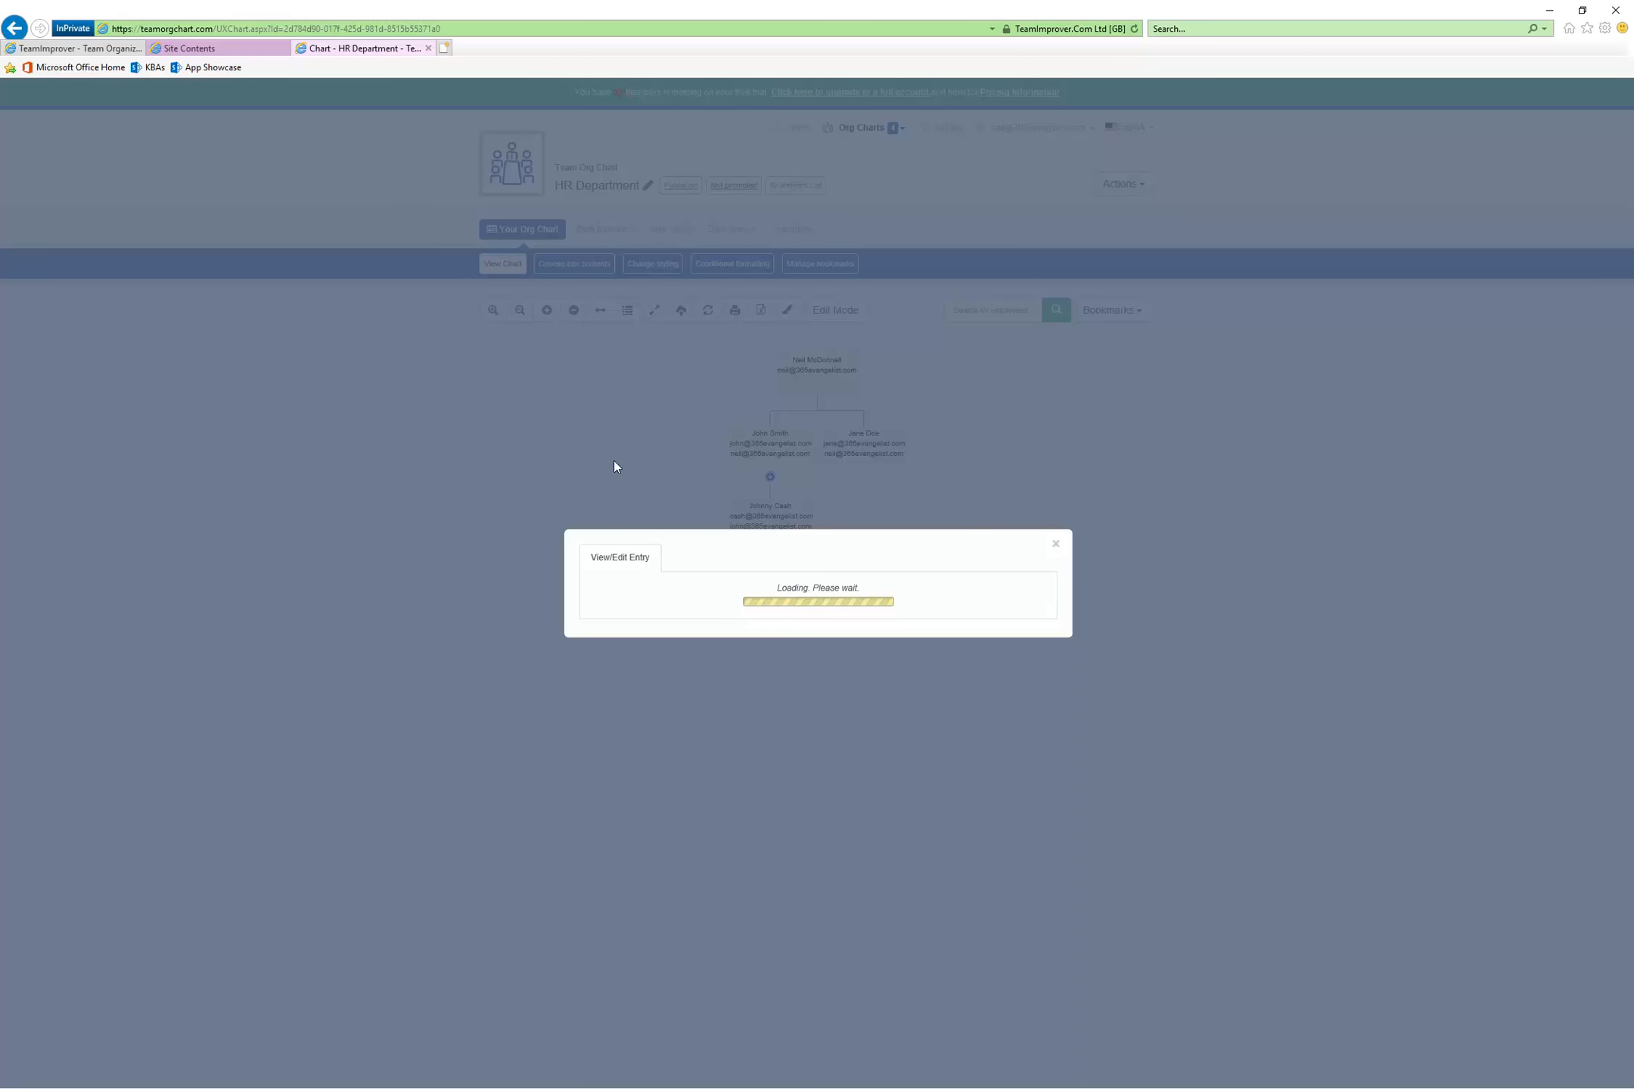
left_click(72, 50)
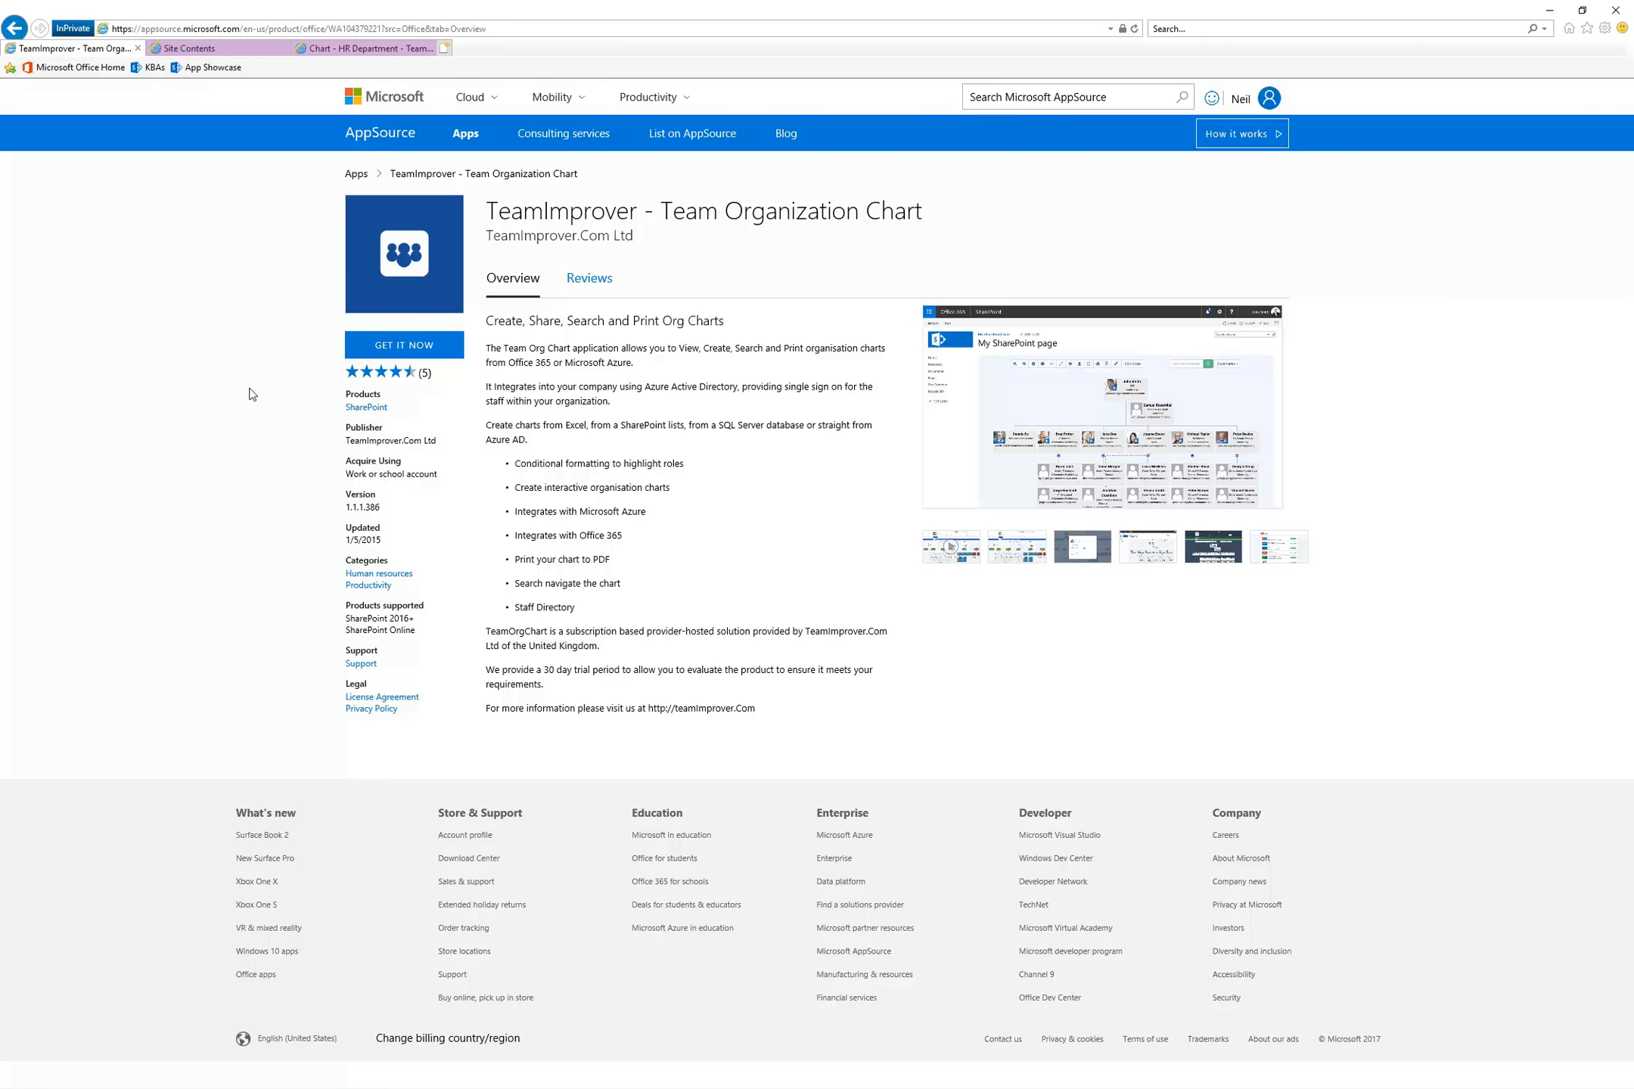